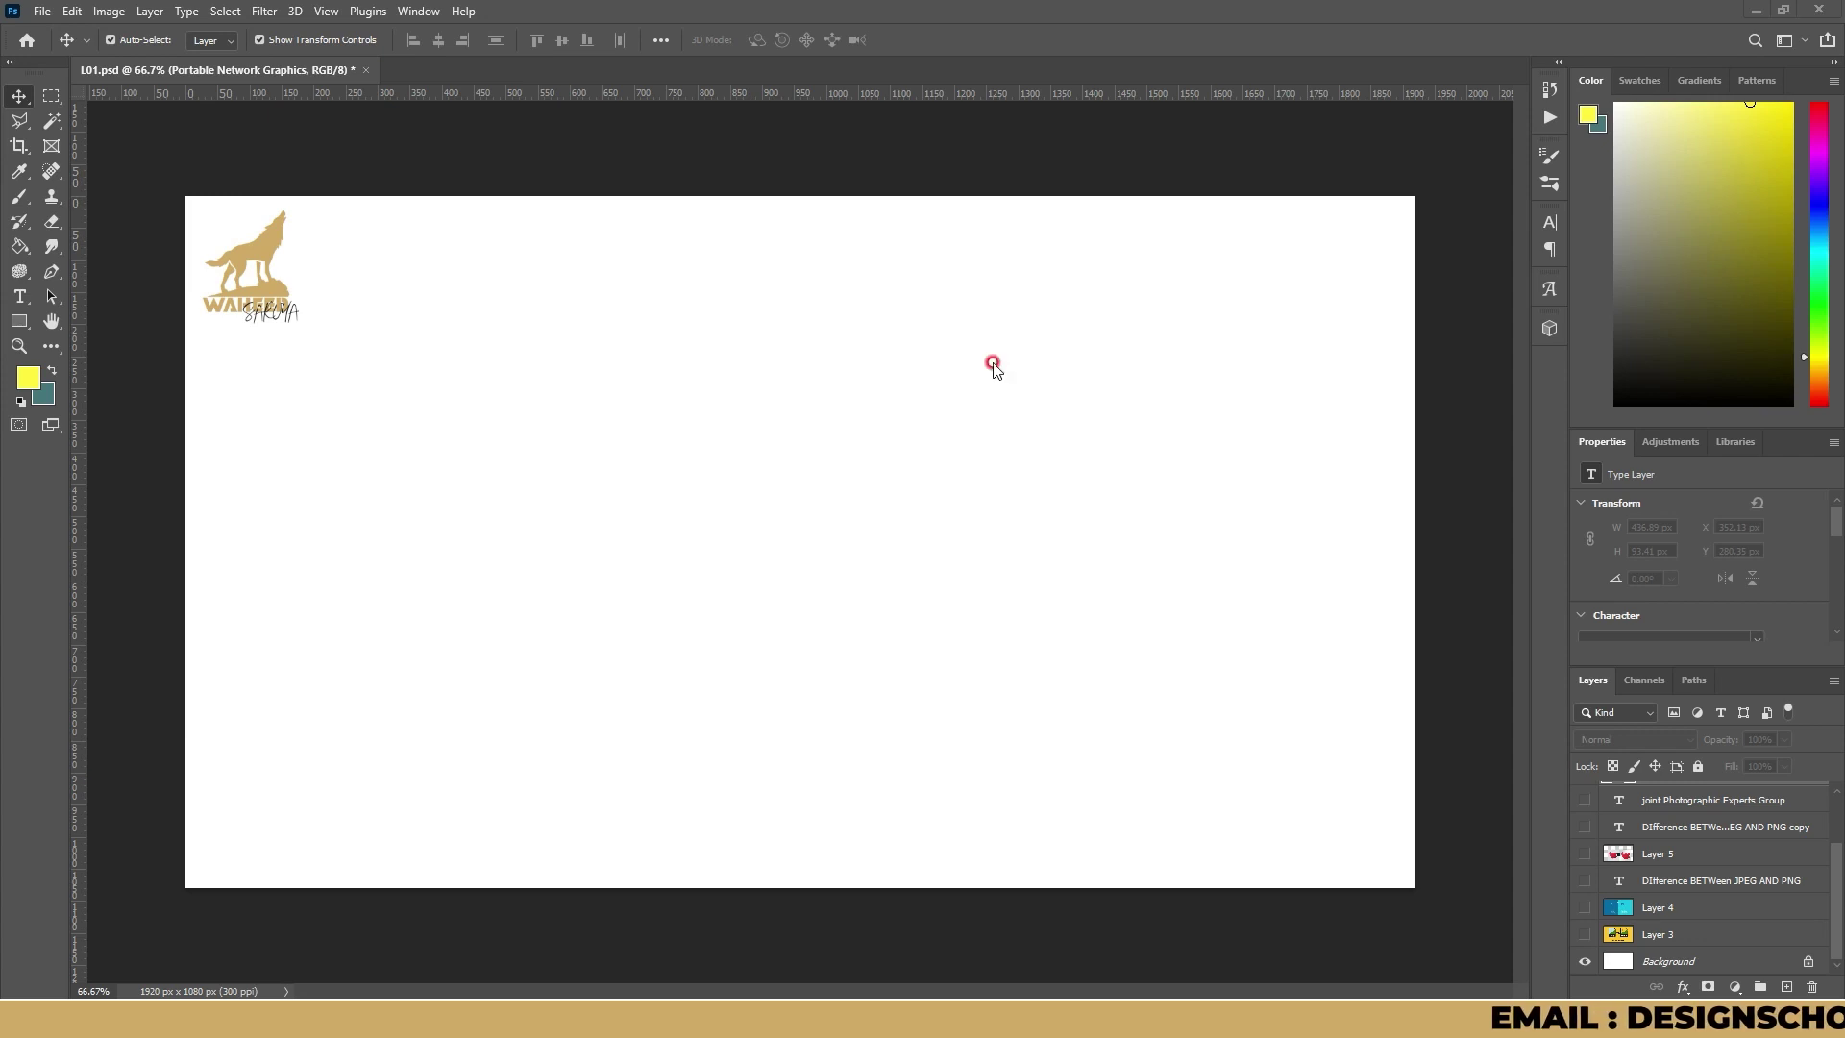
- Show the yellow JPG vs PNG artwork, then hide it again
{"action": "left_click", "coordinate": [1583, 932]}
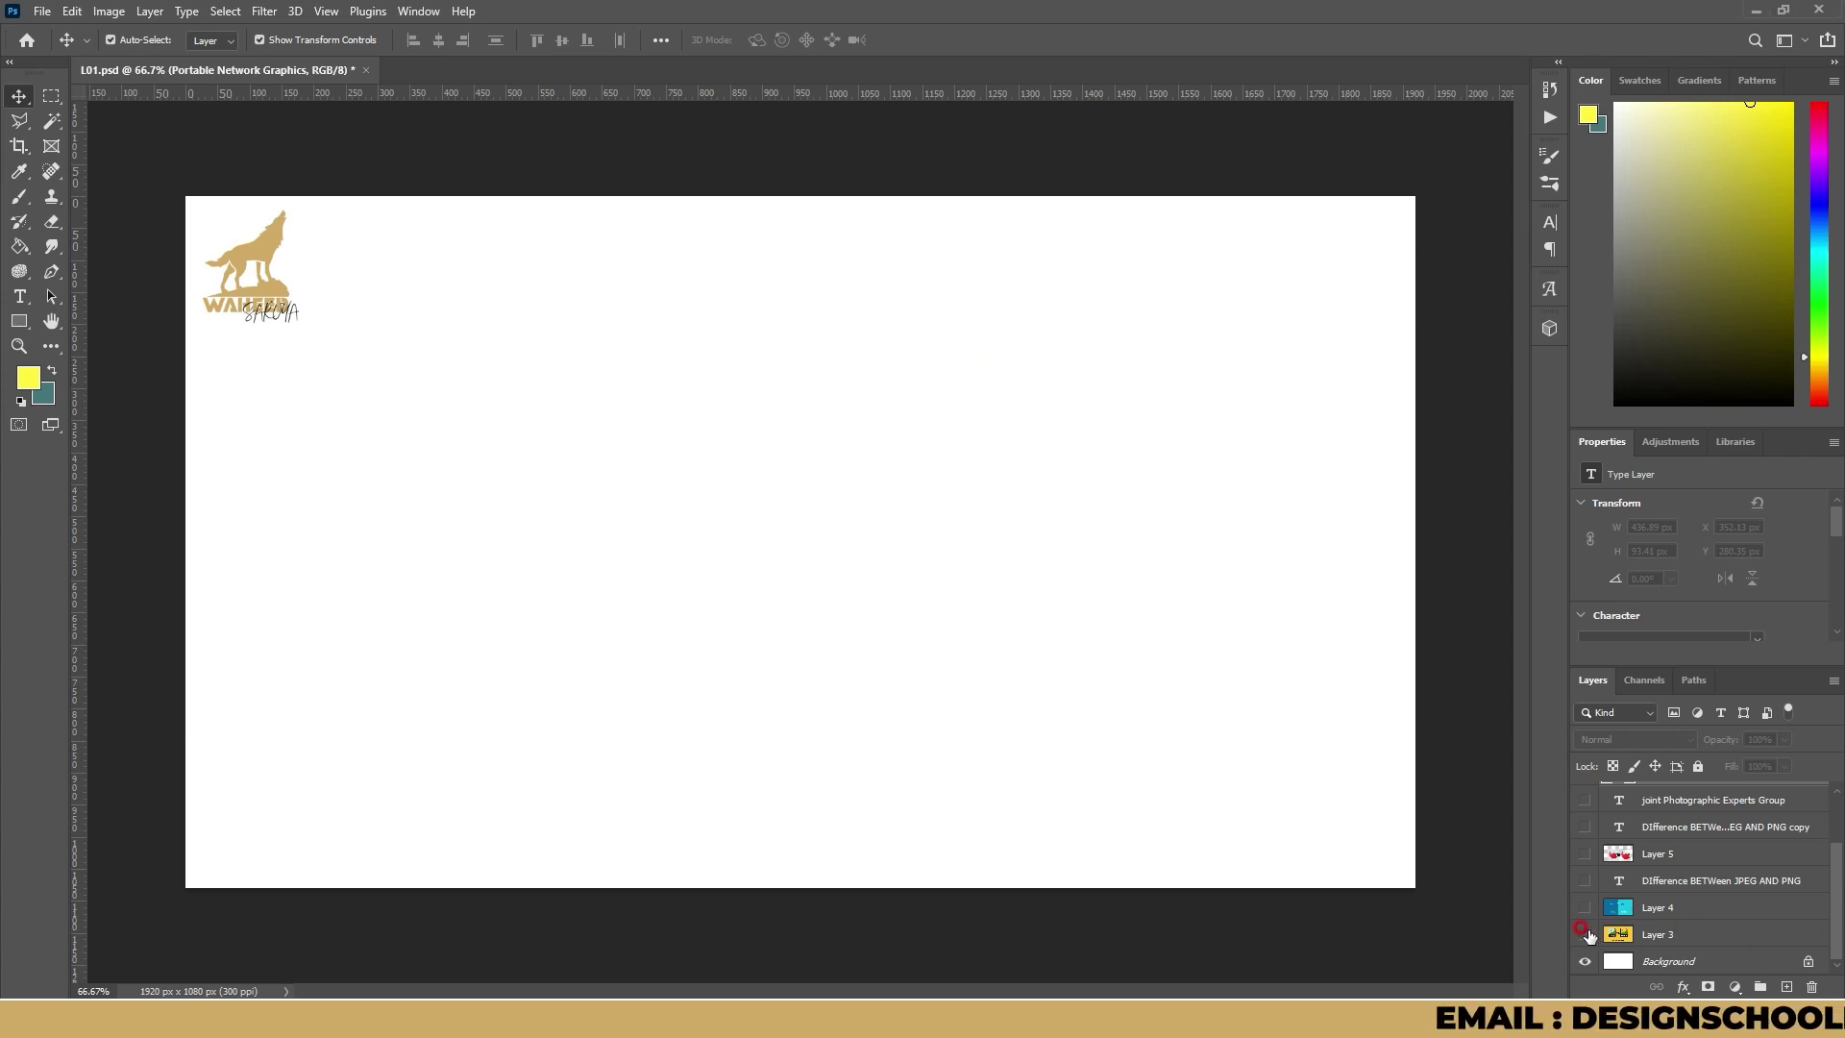
{"action": "left_click", "coordinate": [1585, 934]}
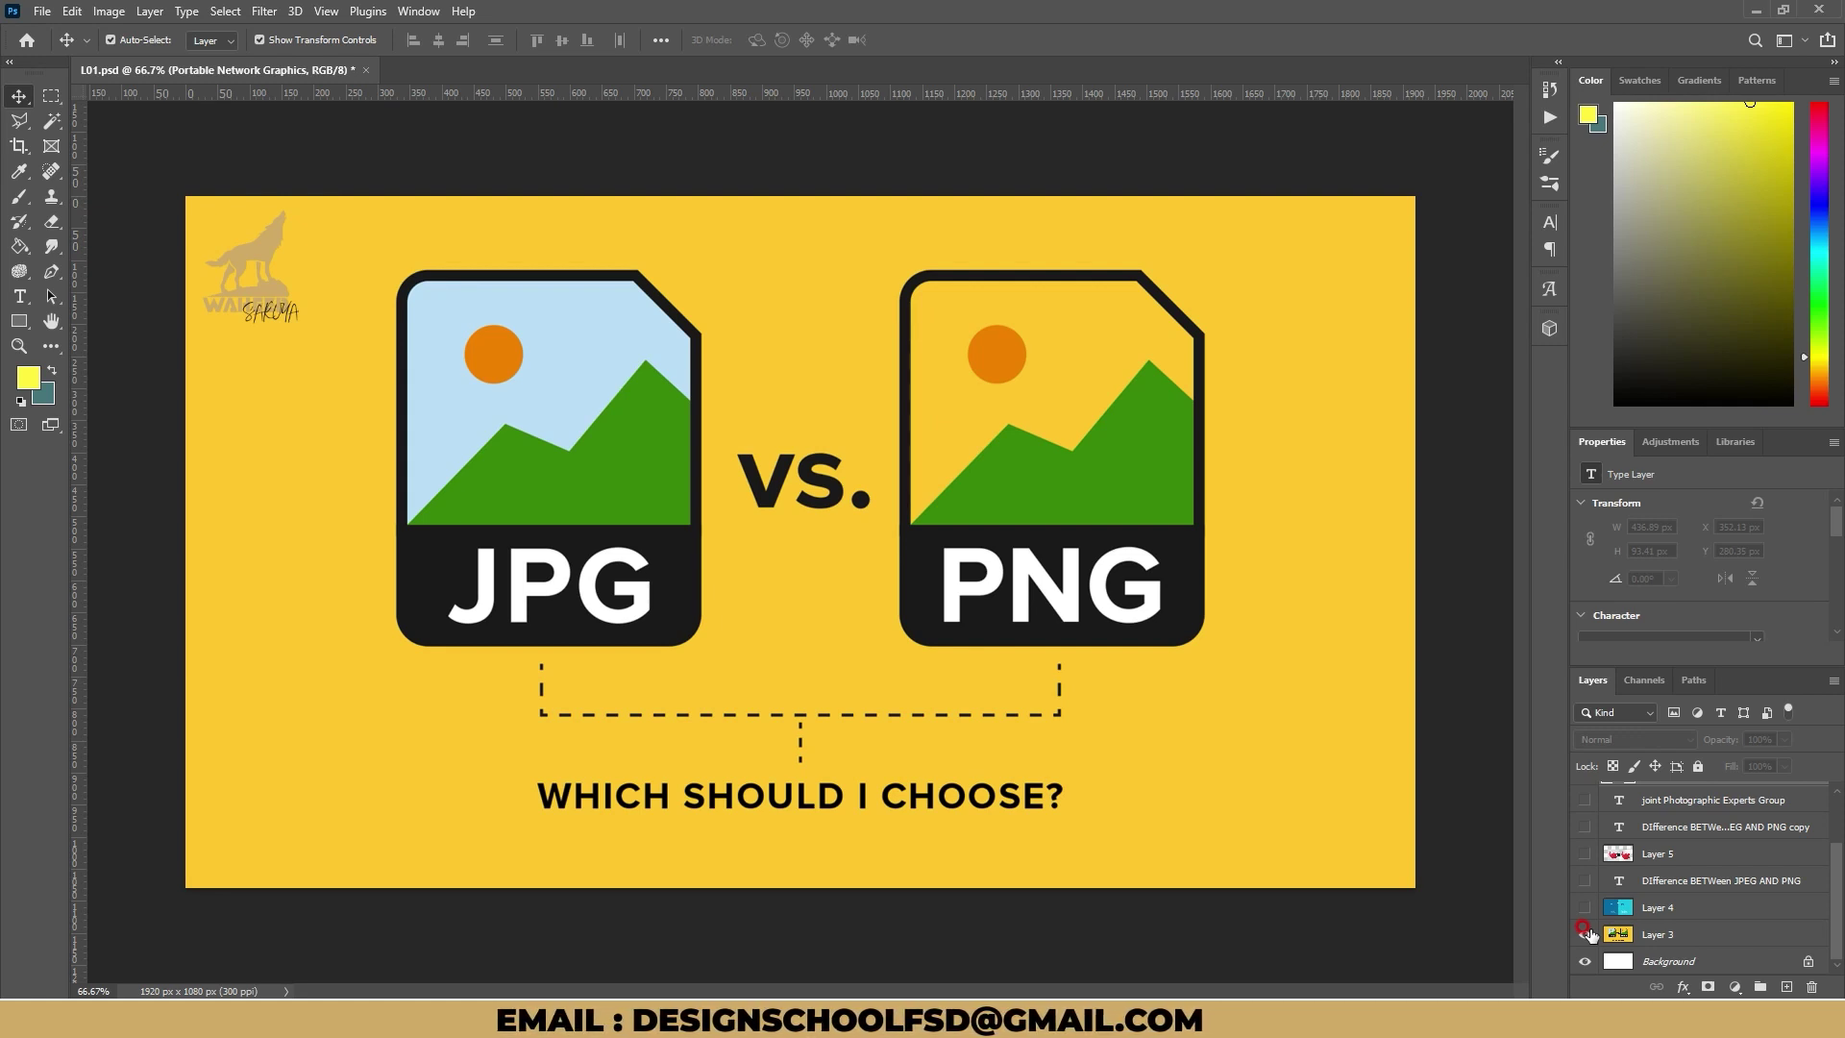
{"action": "left_click", "coordinate": [1584, 933]}
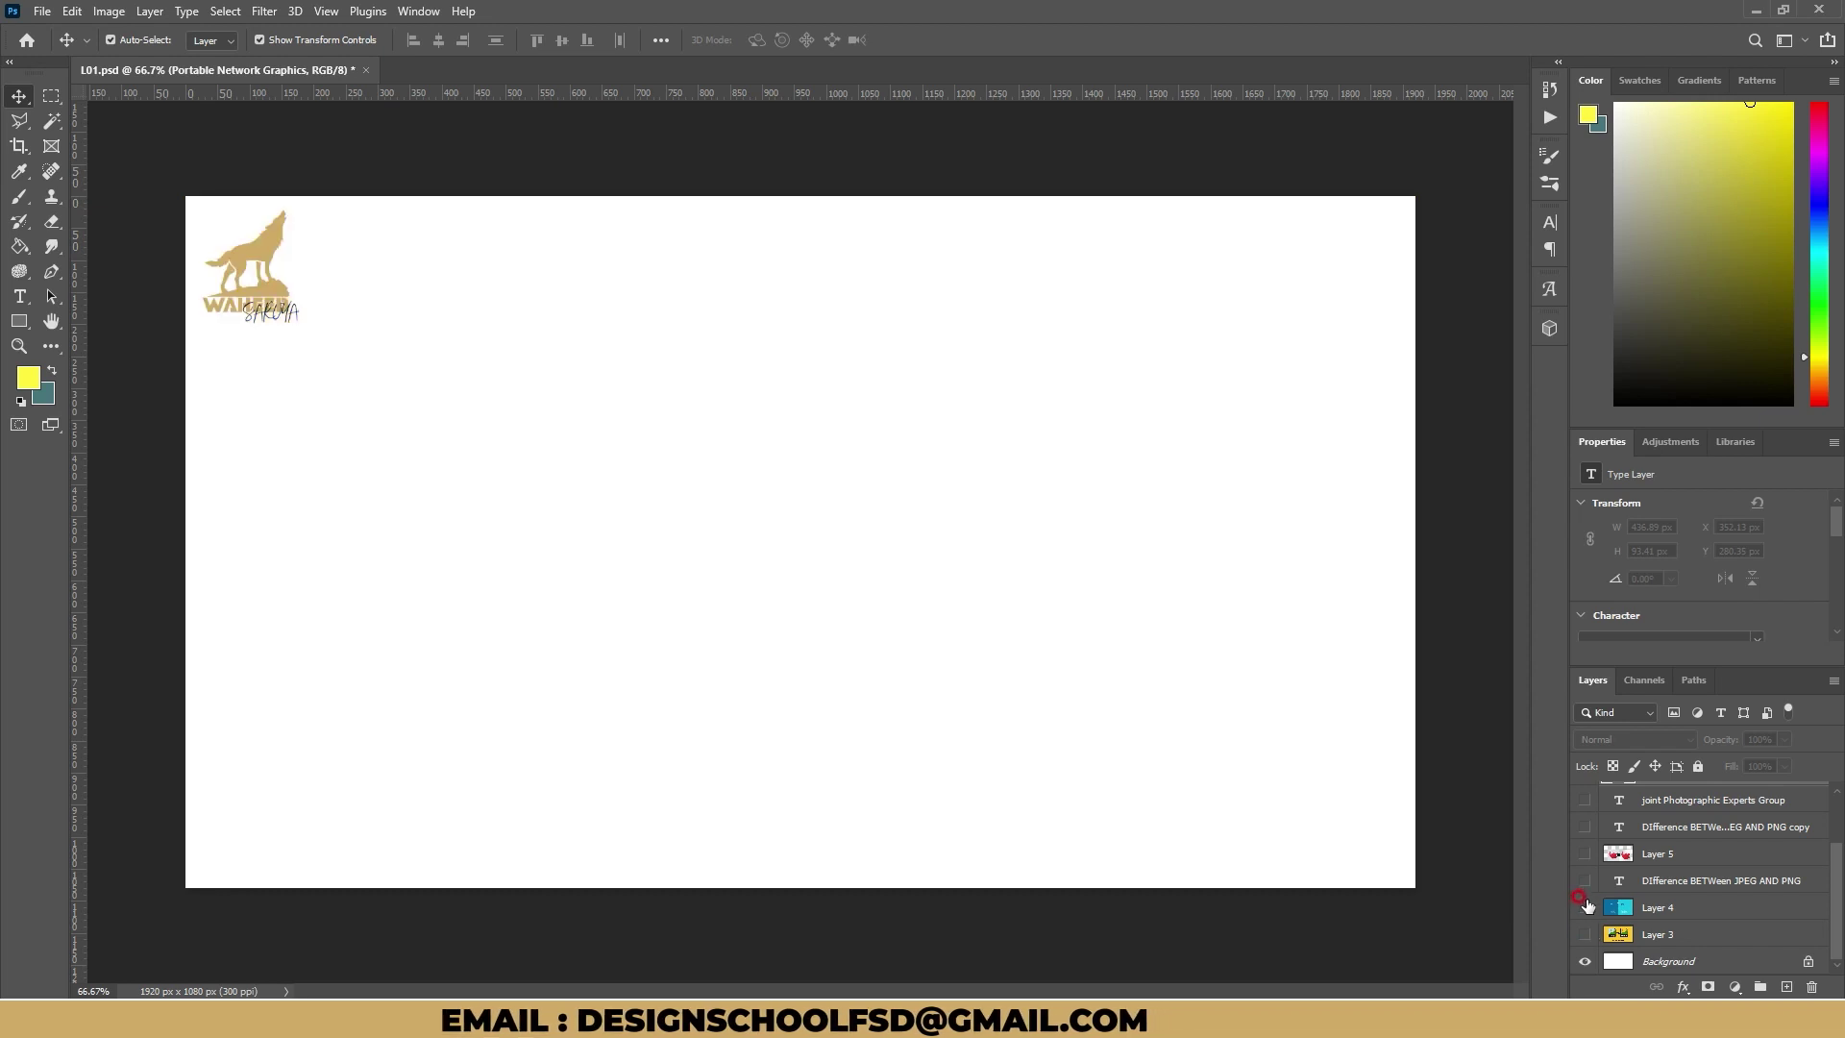
- Preview and hide the blue comparison artwork, then show the DIFFERENCE BETWEEN JPEG AND PNG title
{"action": "left_click", "coordinate": [1584, 907]}
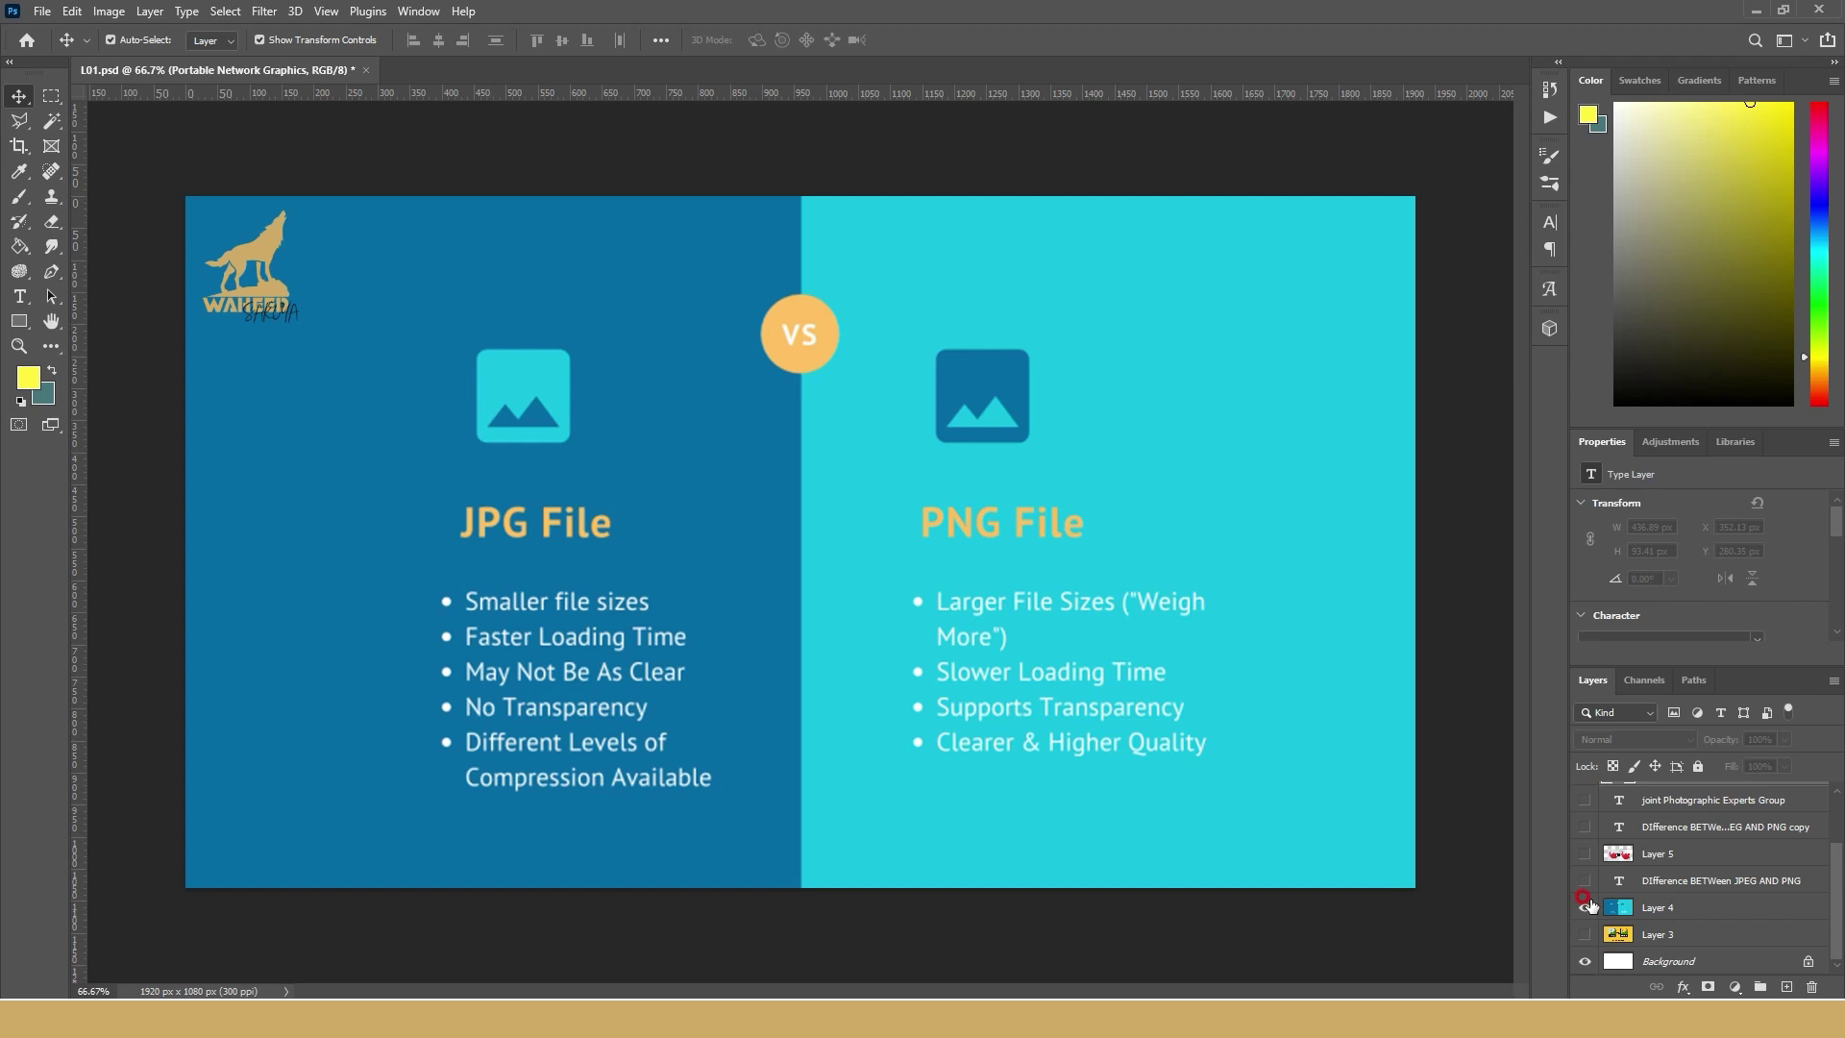
{"action": "left_click", "coordinate": [1585, 907]}
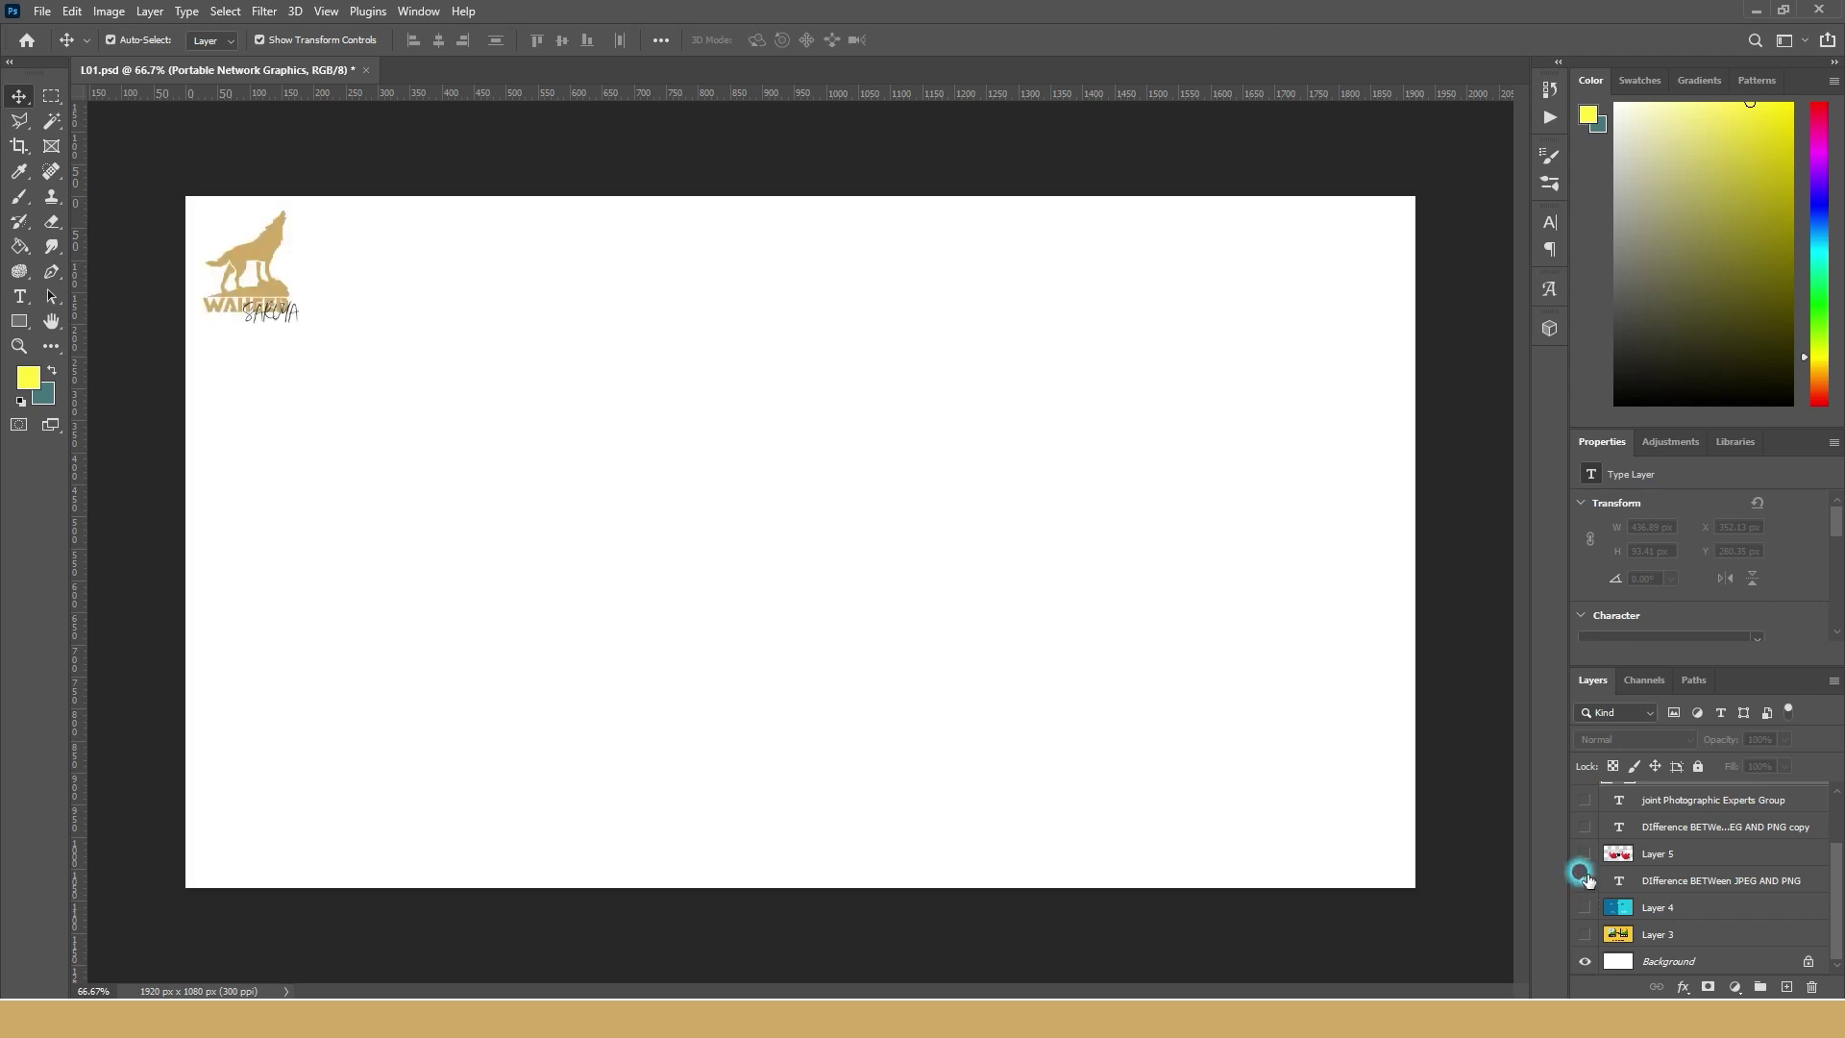
{"action": "left_click", "coordinate": [1584, 878]}
- Show and hide the swan comparison image (Layer 5), then show the title copy layer
{"action": "left_click", "coordinate": [1584, 855]}
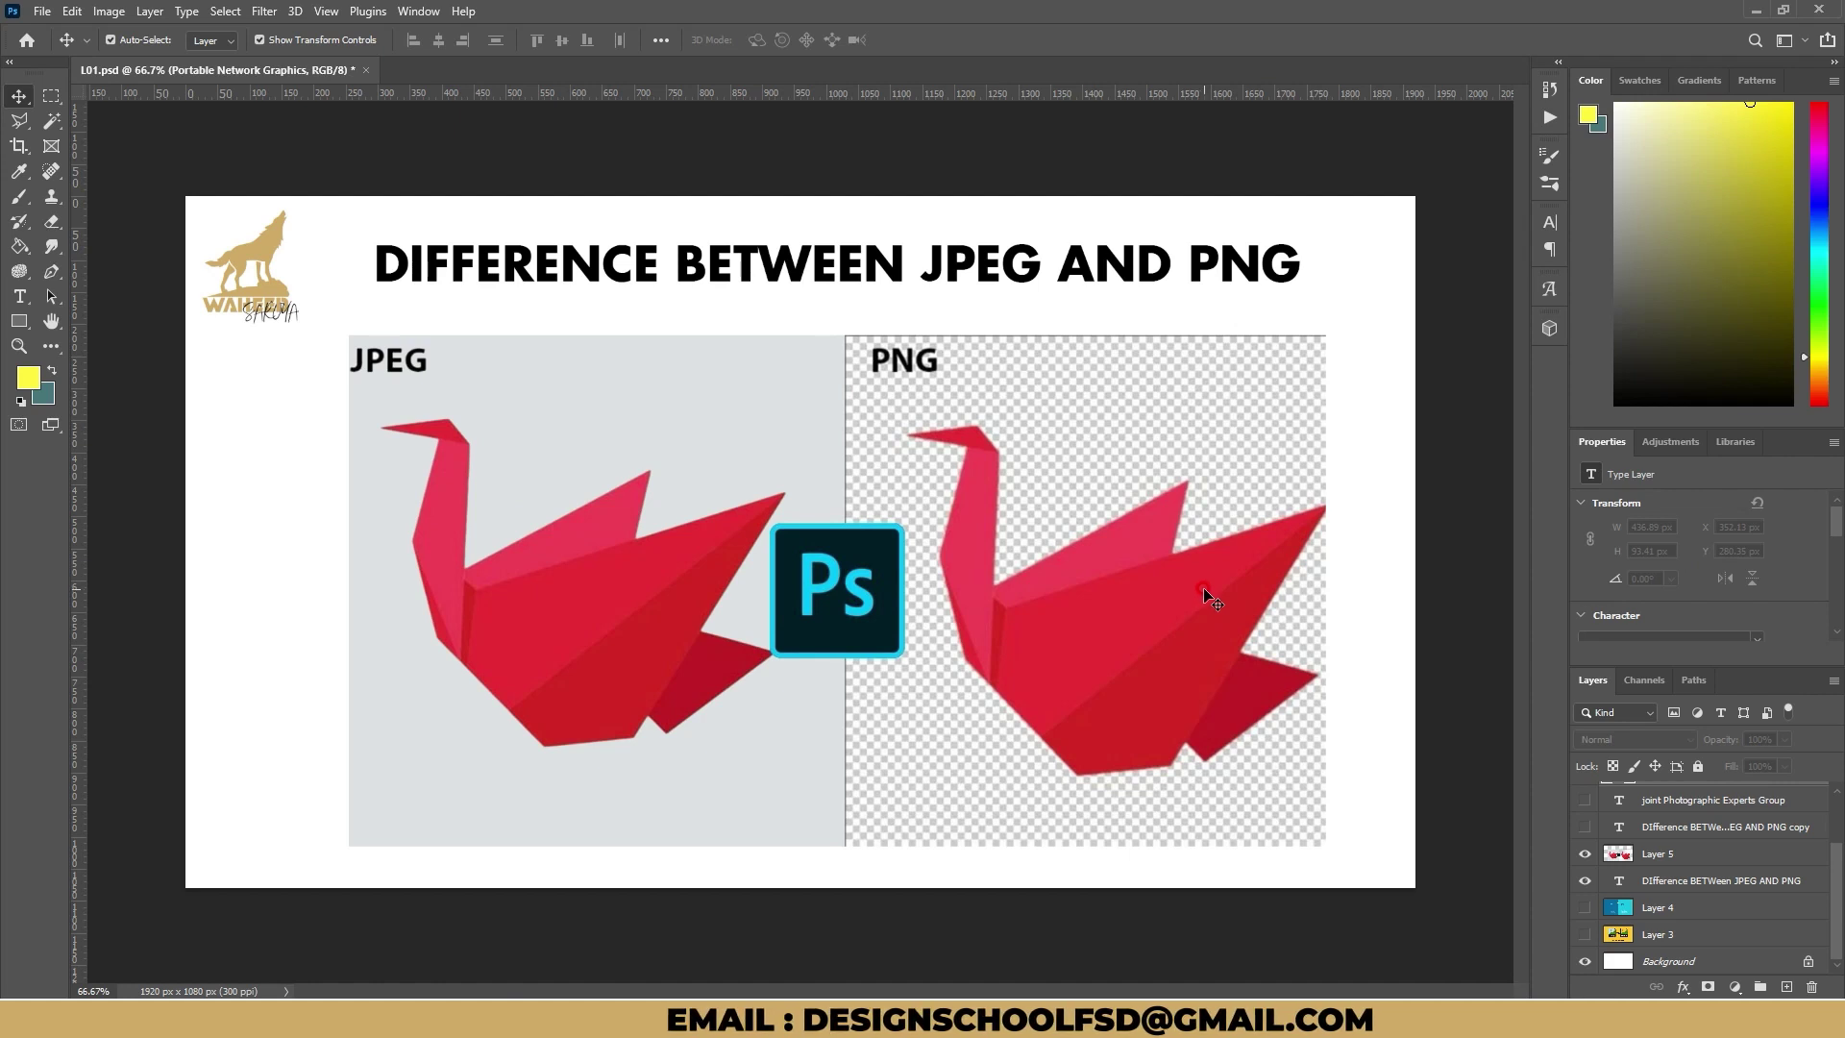
{"action": "left_click", "coordinate": [1584, 853]}
{"action": "left_click", "coordinate": [1584, 880]}
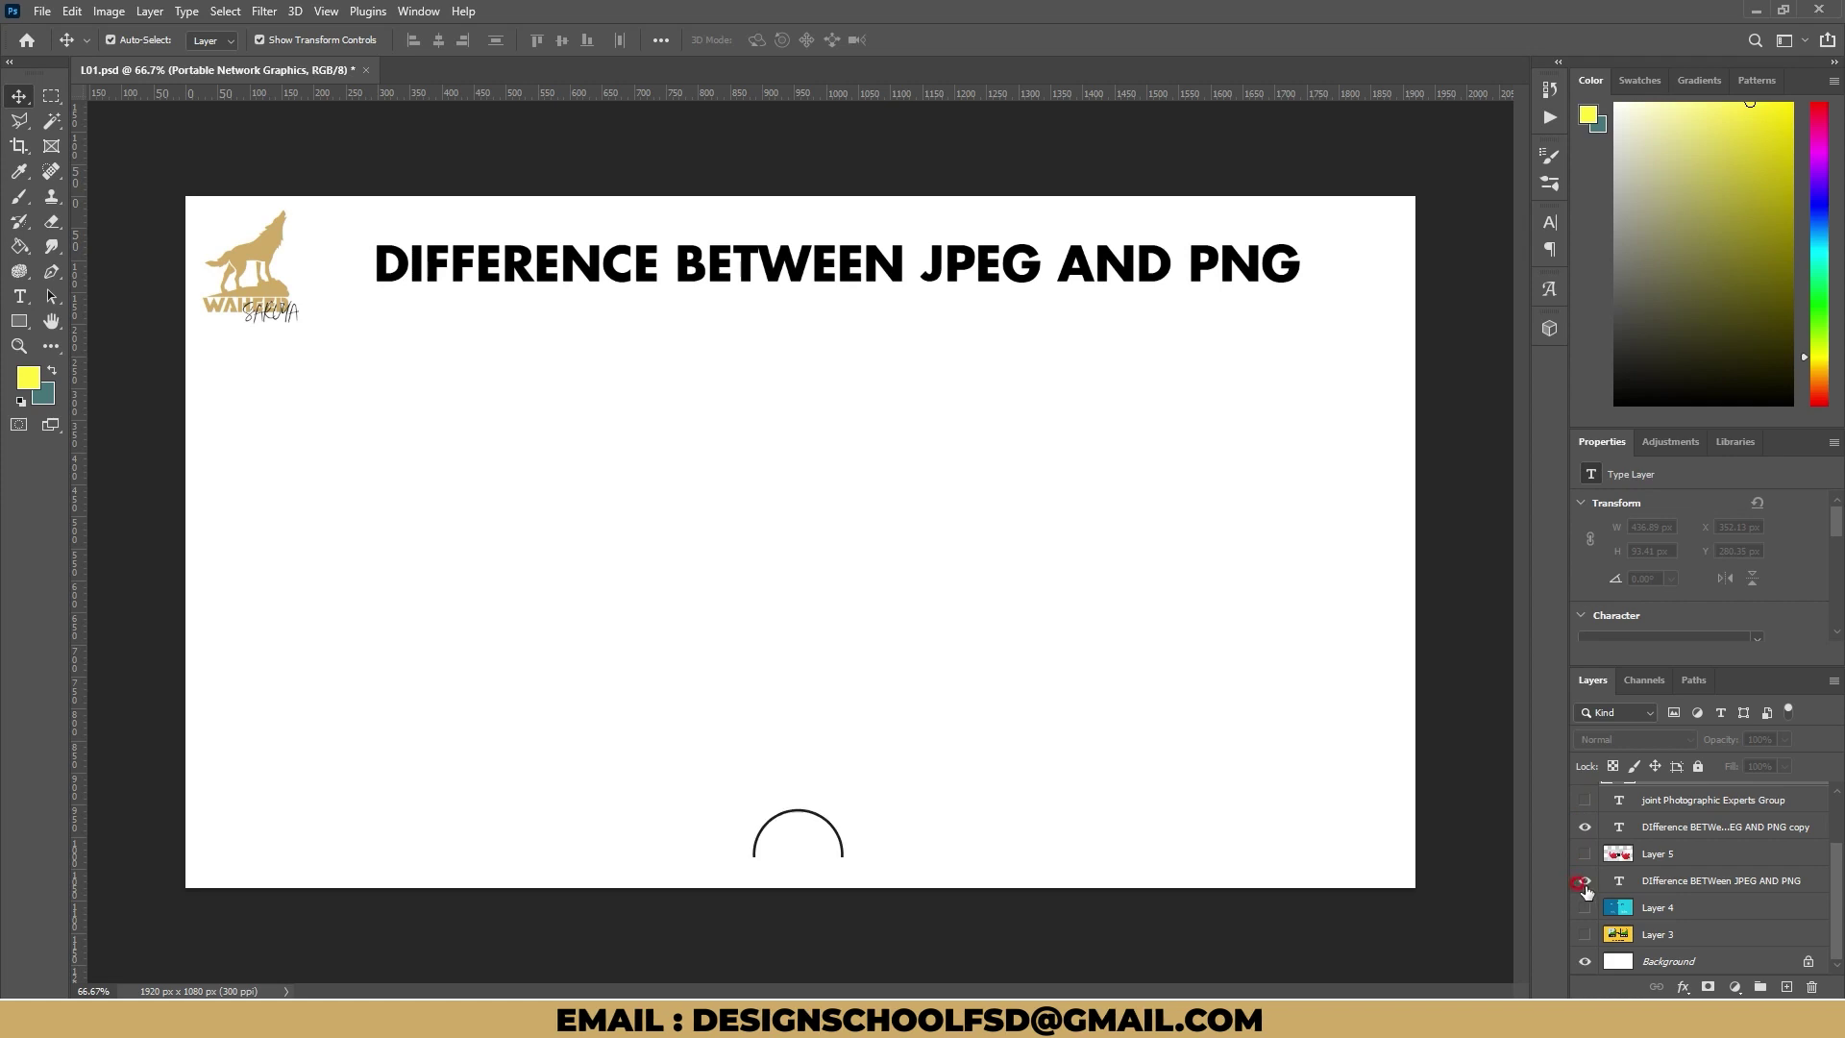
- Show the JOINT PHOTOGRAPHIC EXPERTS GROUP and PORTABLE NETWORK GRAPHICS labels and the dog photo layer
{"action": "left_click", "coordinate": [1584, 827]}
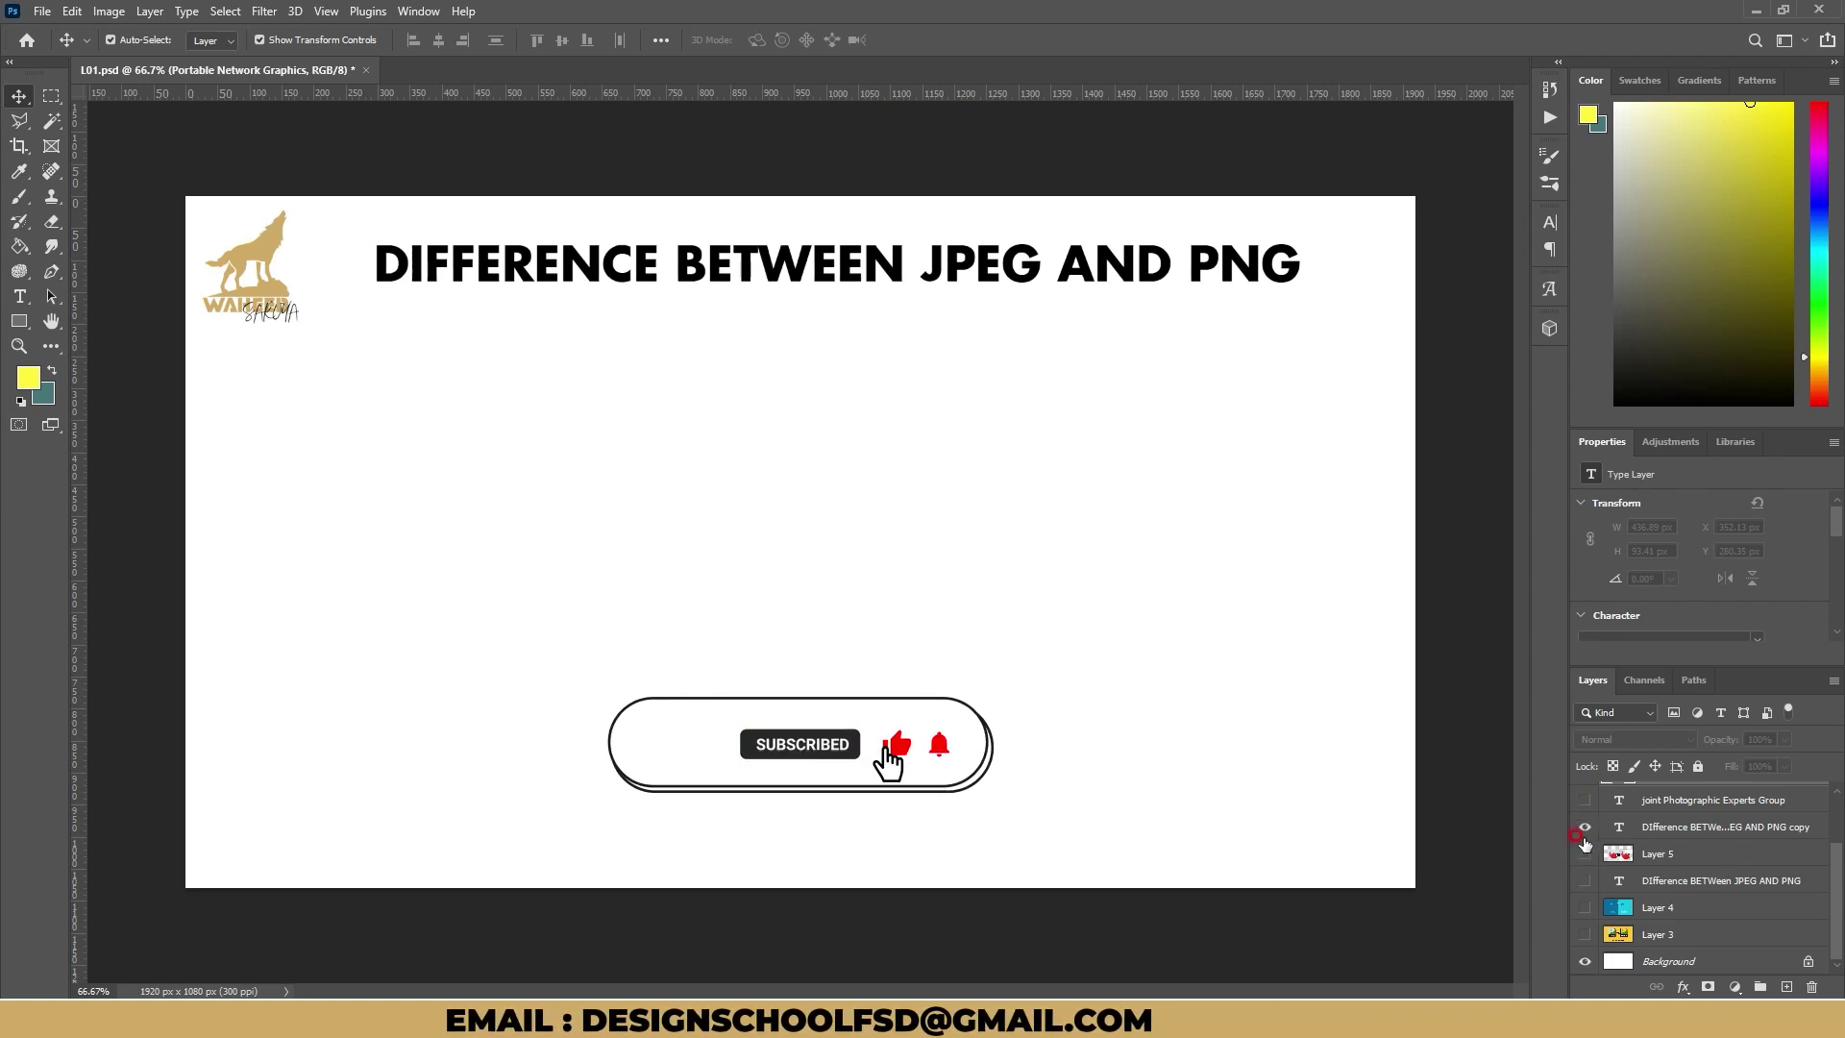
{"action": "scroll", "coordinate": [1584, 843], "scroll_direction": "up", "scroll_amount": 1}
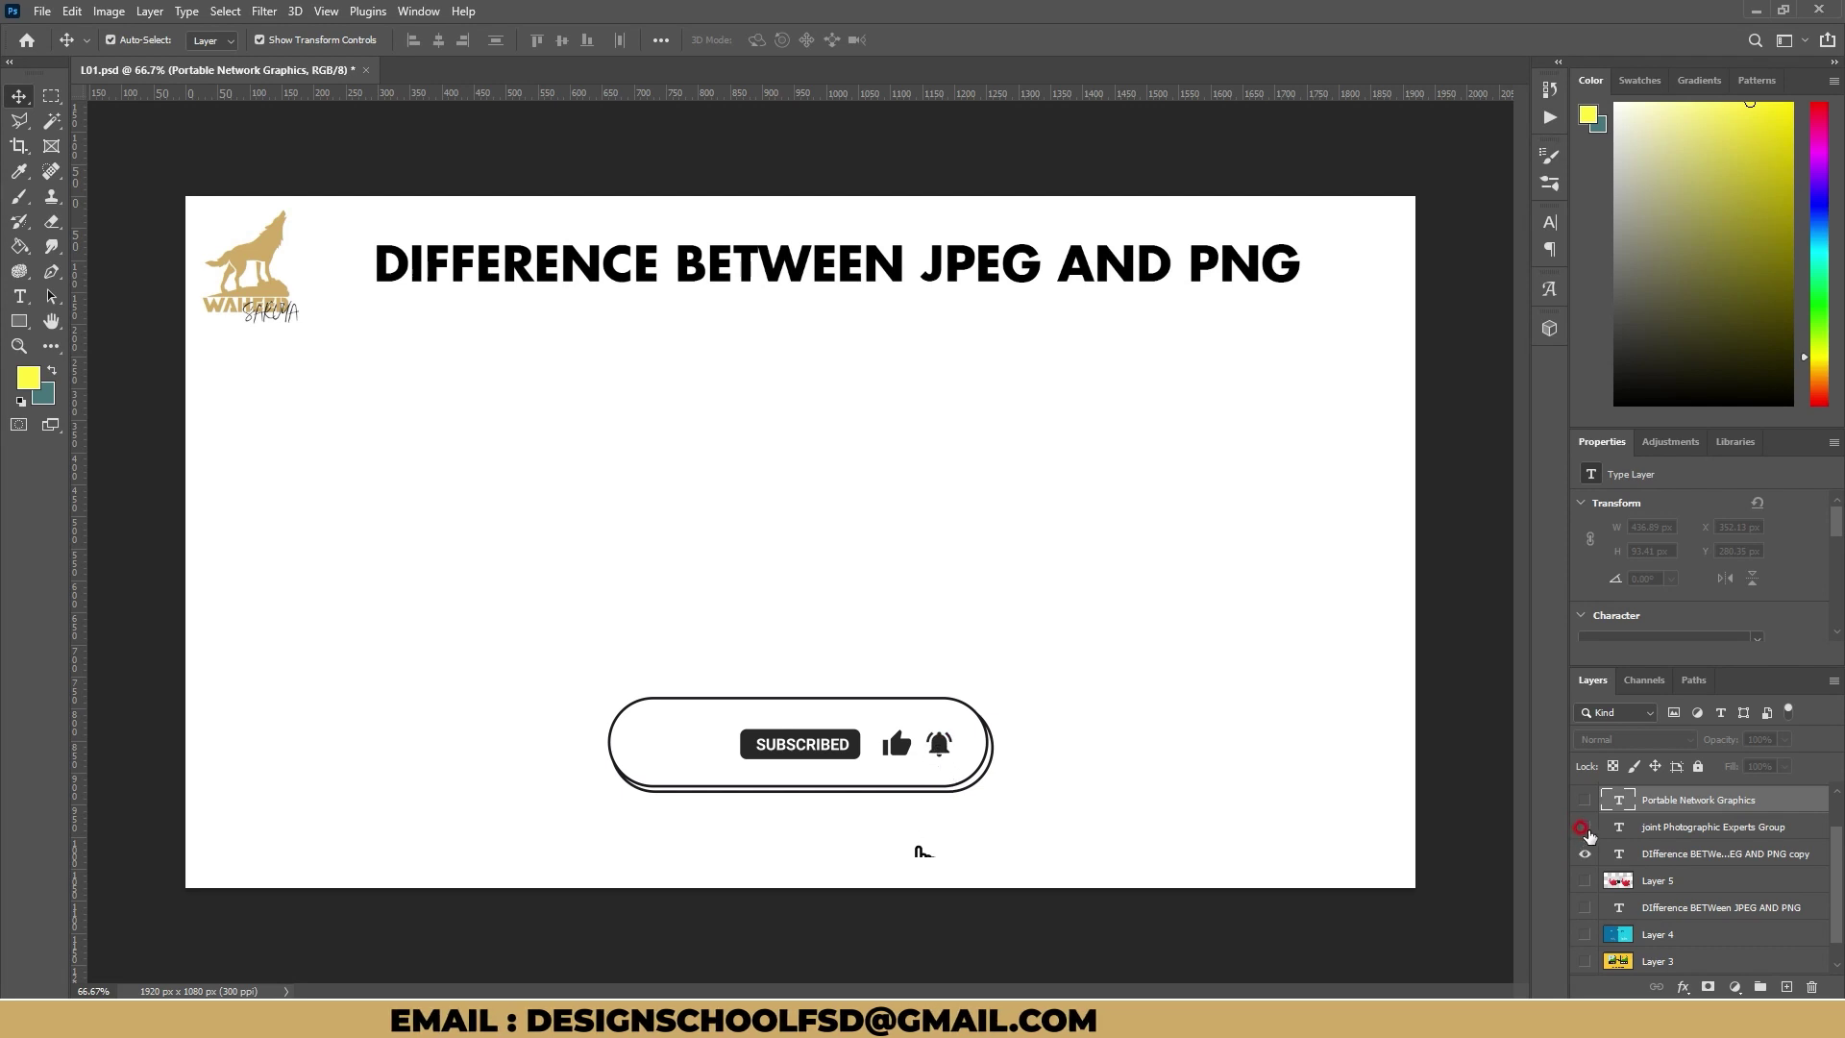
{"action": "left_click", "coordinate": [1584, 826]}
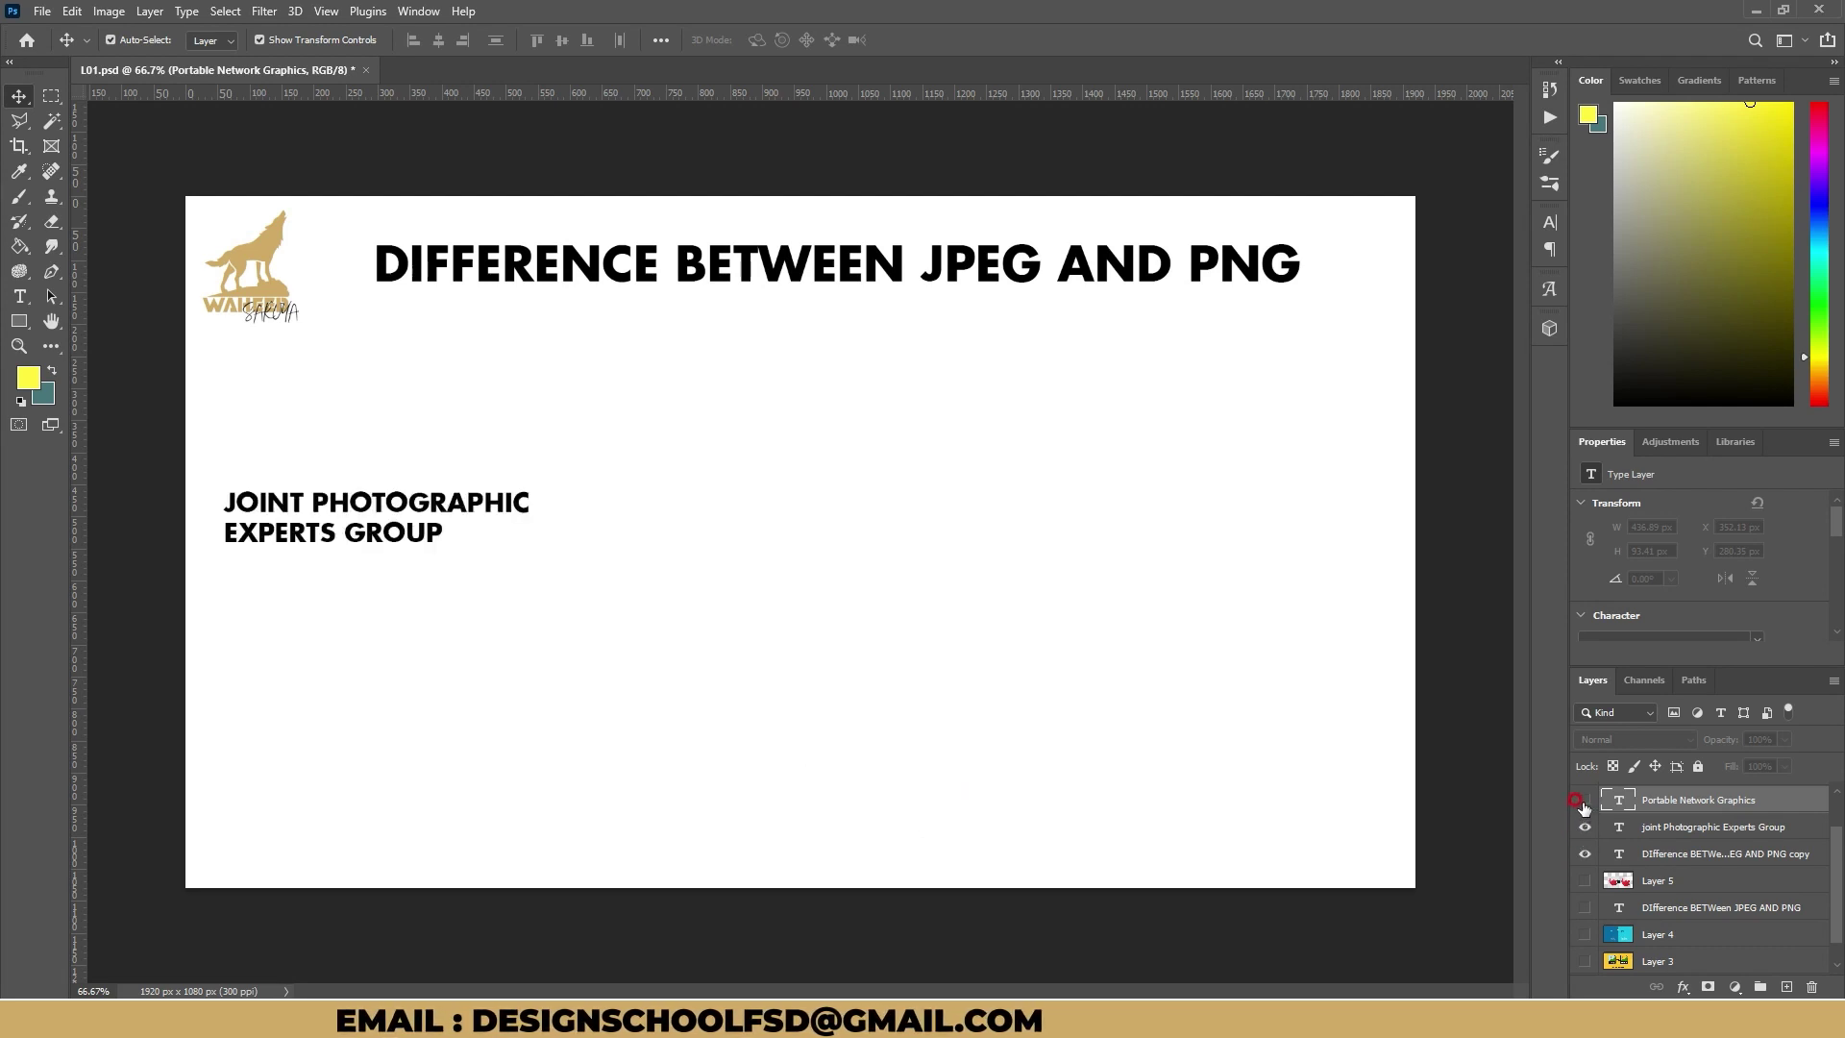
{"action": "left_click", "coordinate": [1585, 799]}
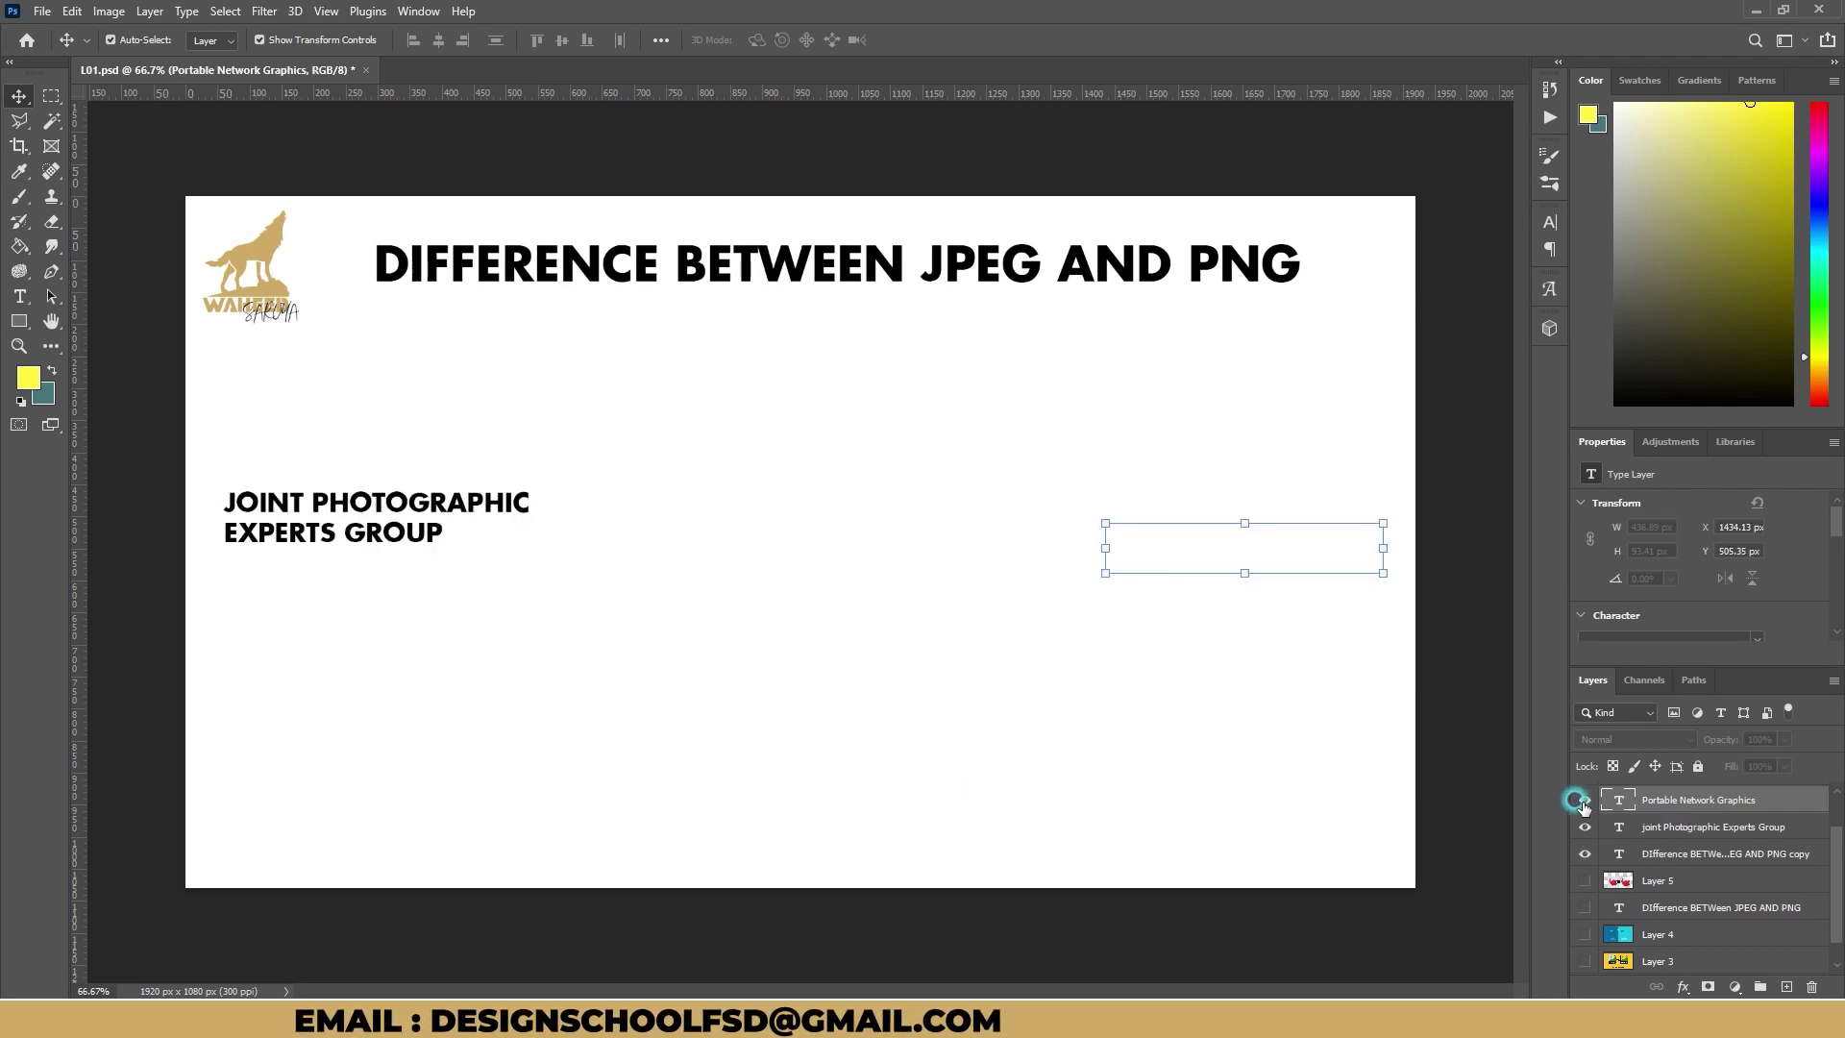
{"action": "left_click", "coordinate": [1584, 880]}
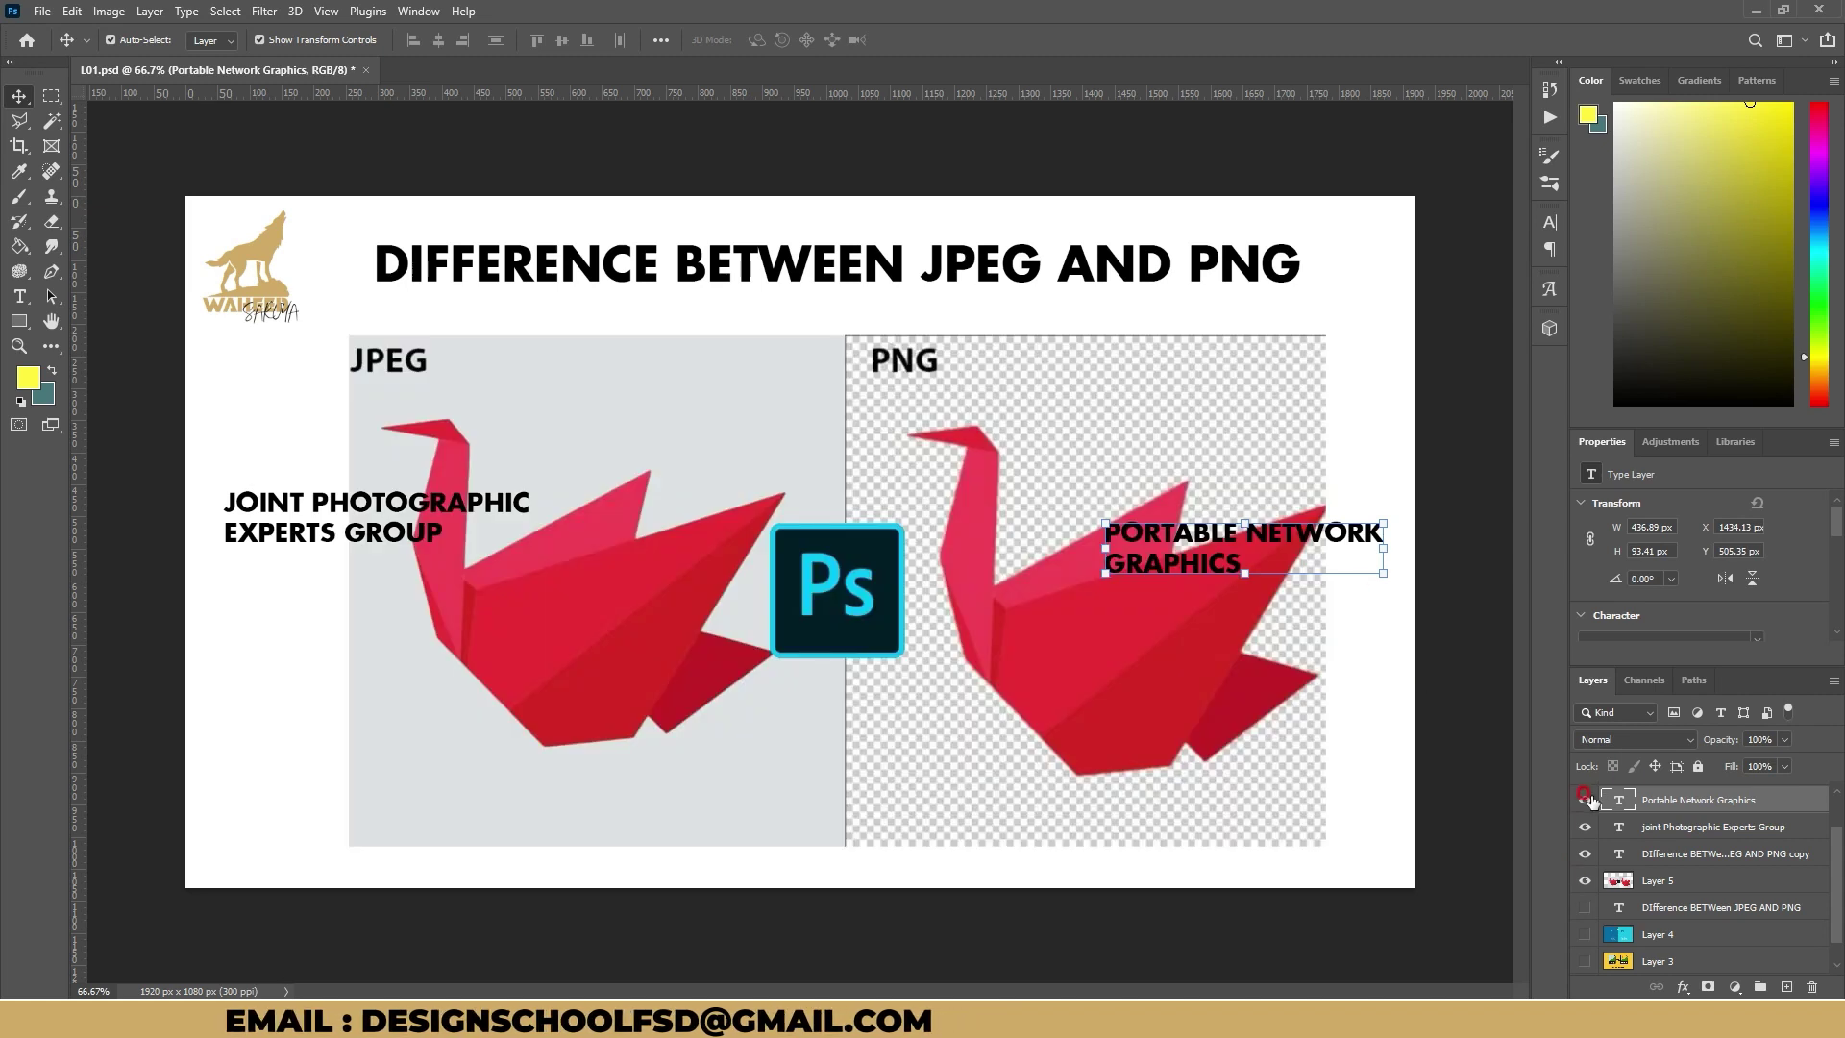
{"action": "scroll", "coordinate": [1590, 834], "scroll_direction": "up", "scroll_amount": 1}
{"action": "scroll", "coordinate": [1590, 834], "scroll_direction": "up", "scroll_amount": 1}
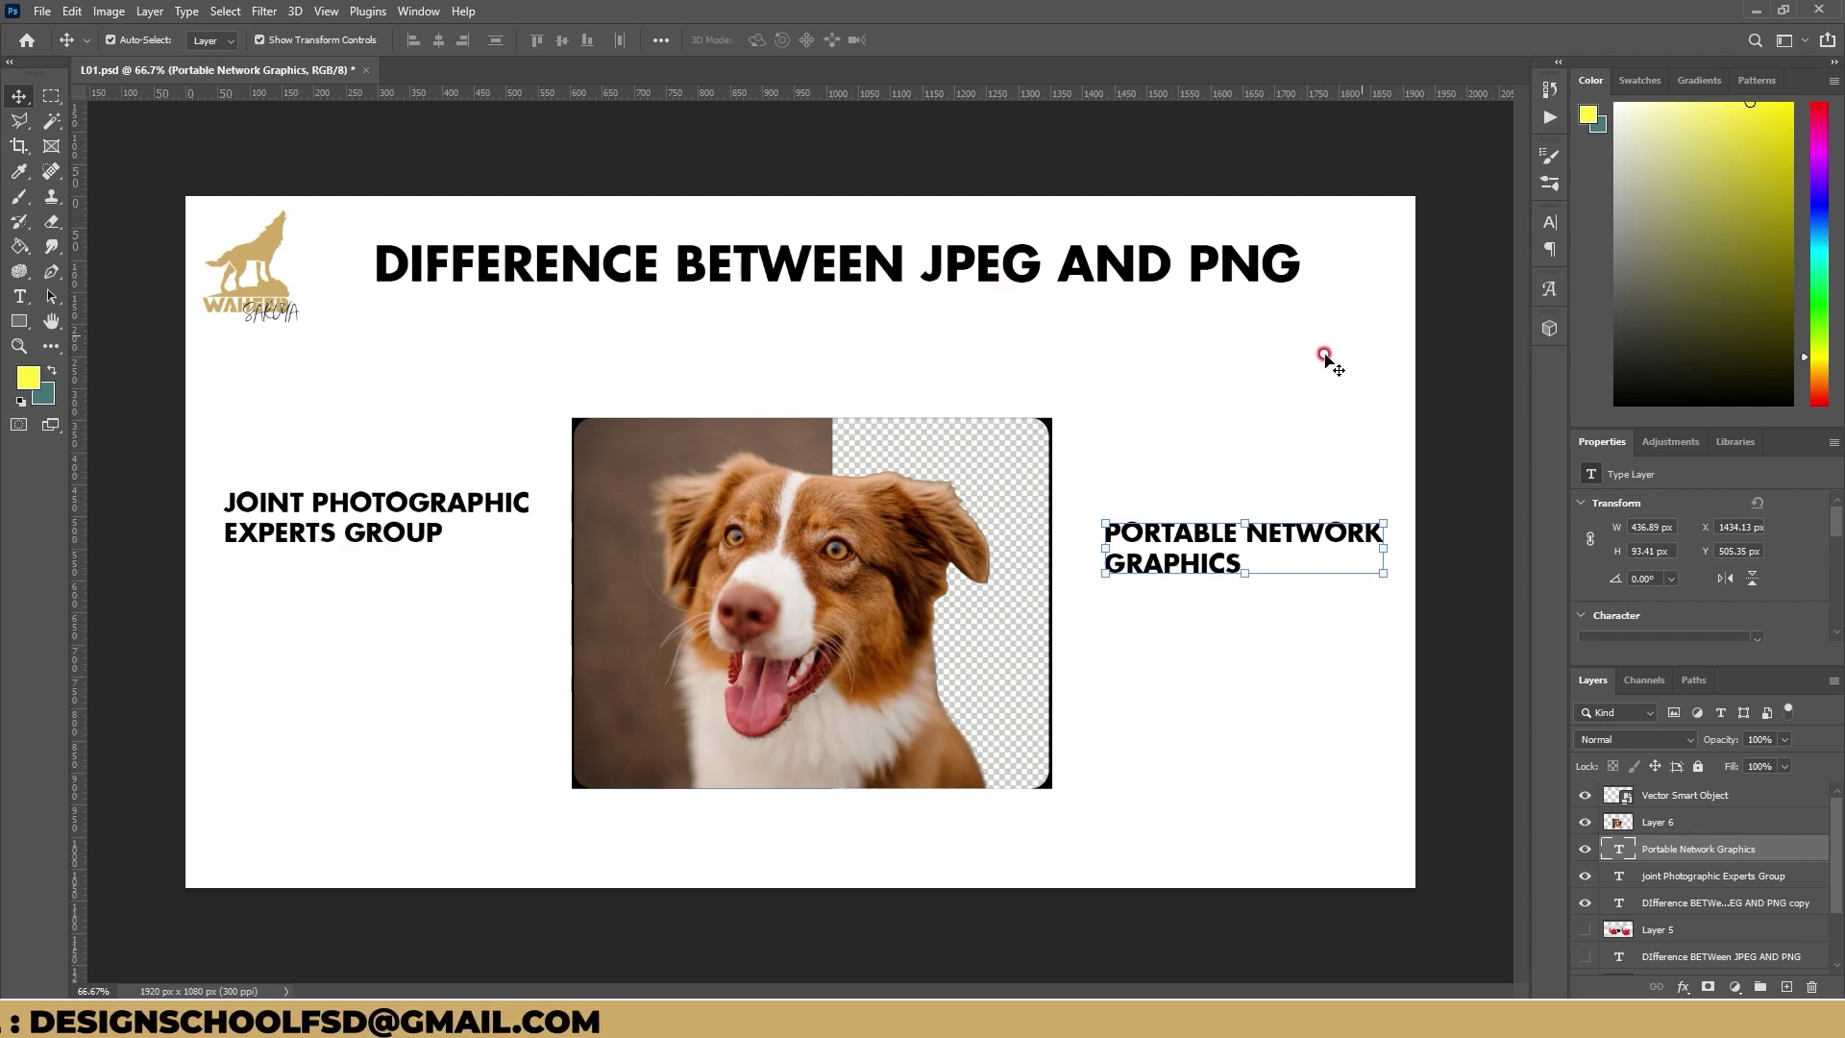
{"action": "left_click", "coordinate": [1177, 630]}
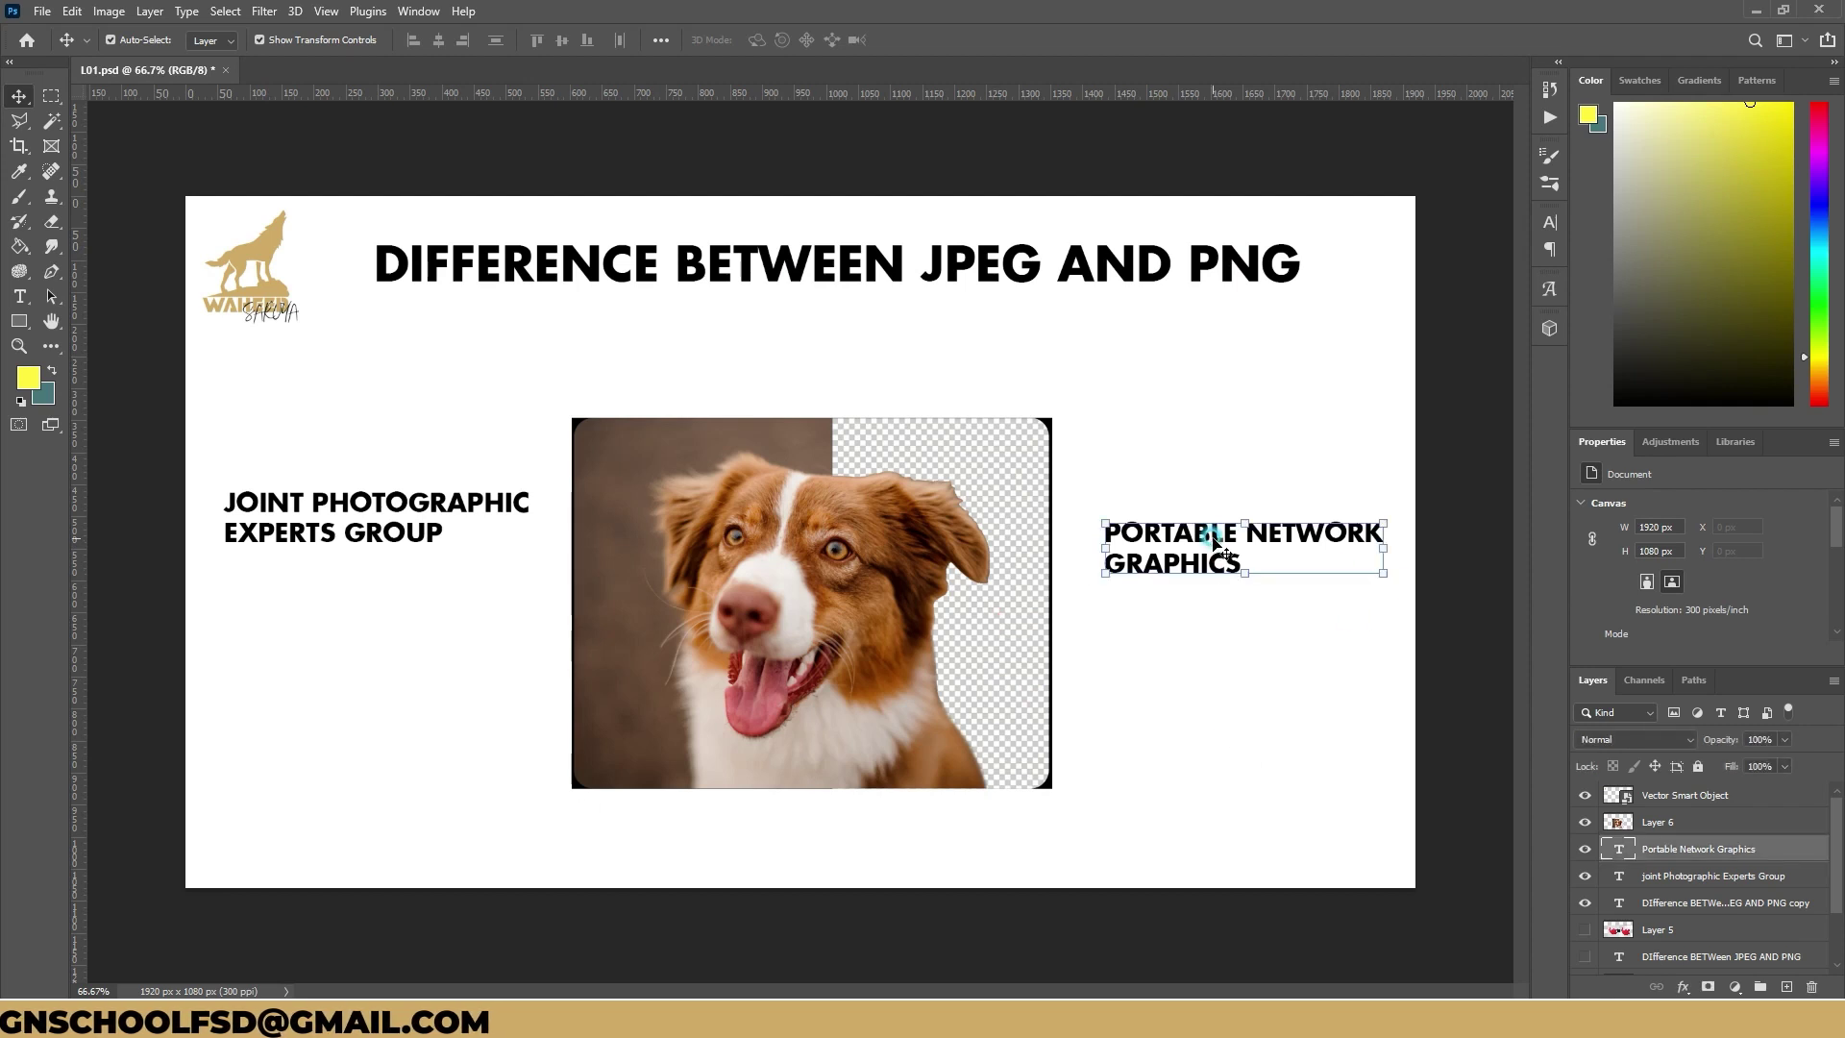
{"action": "left_click", "coordinate": [524, 507]}
{"action": "left_click", "coordinate": [447, 654]}
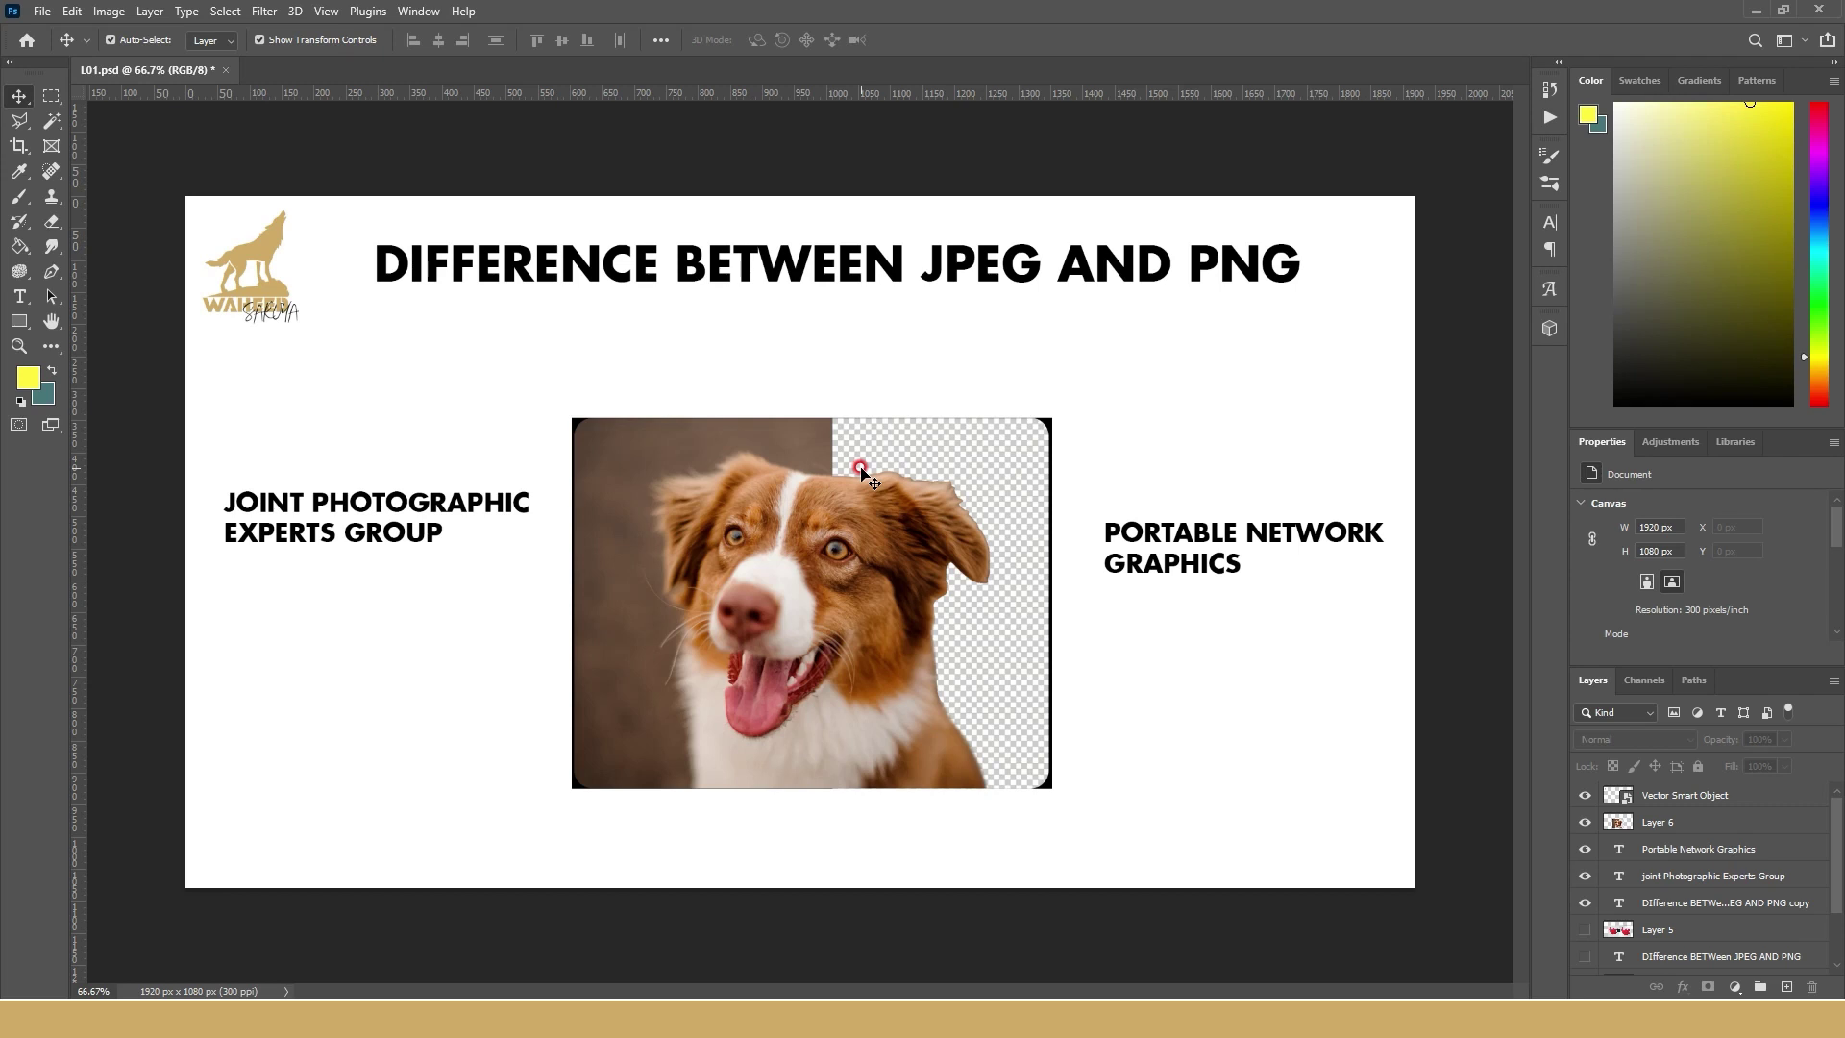
{"action": "left_click", "coordinate": [861, 469]}
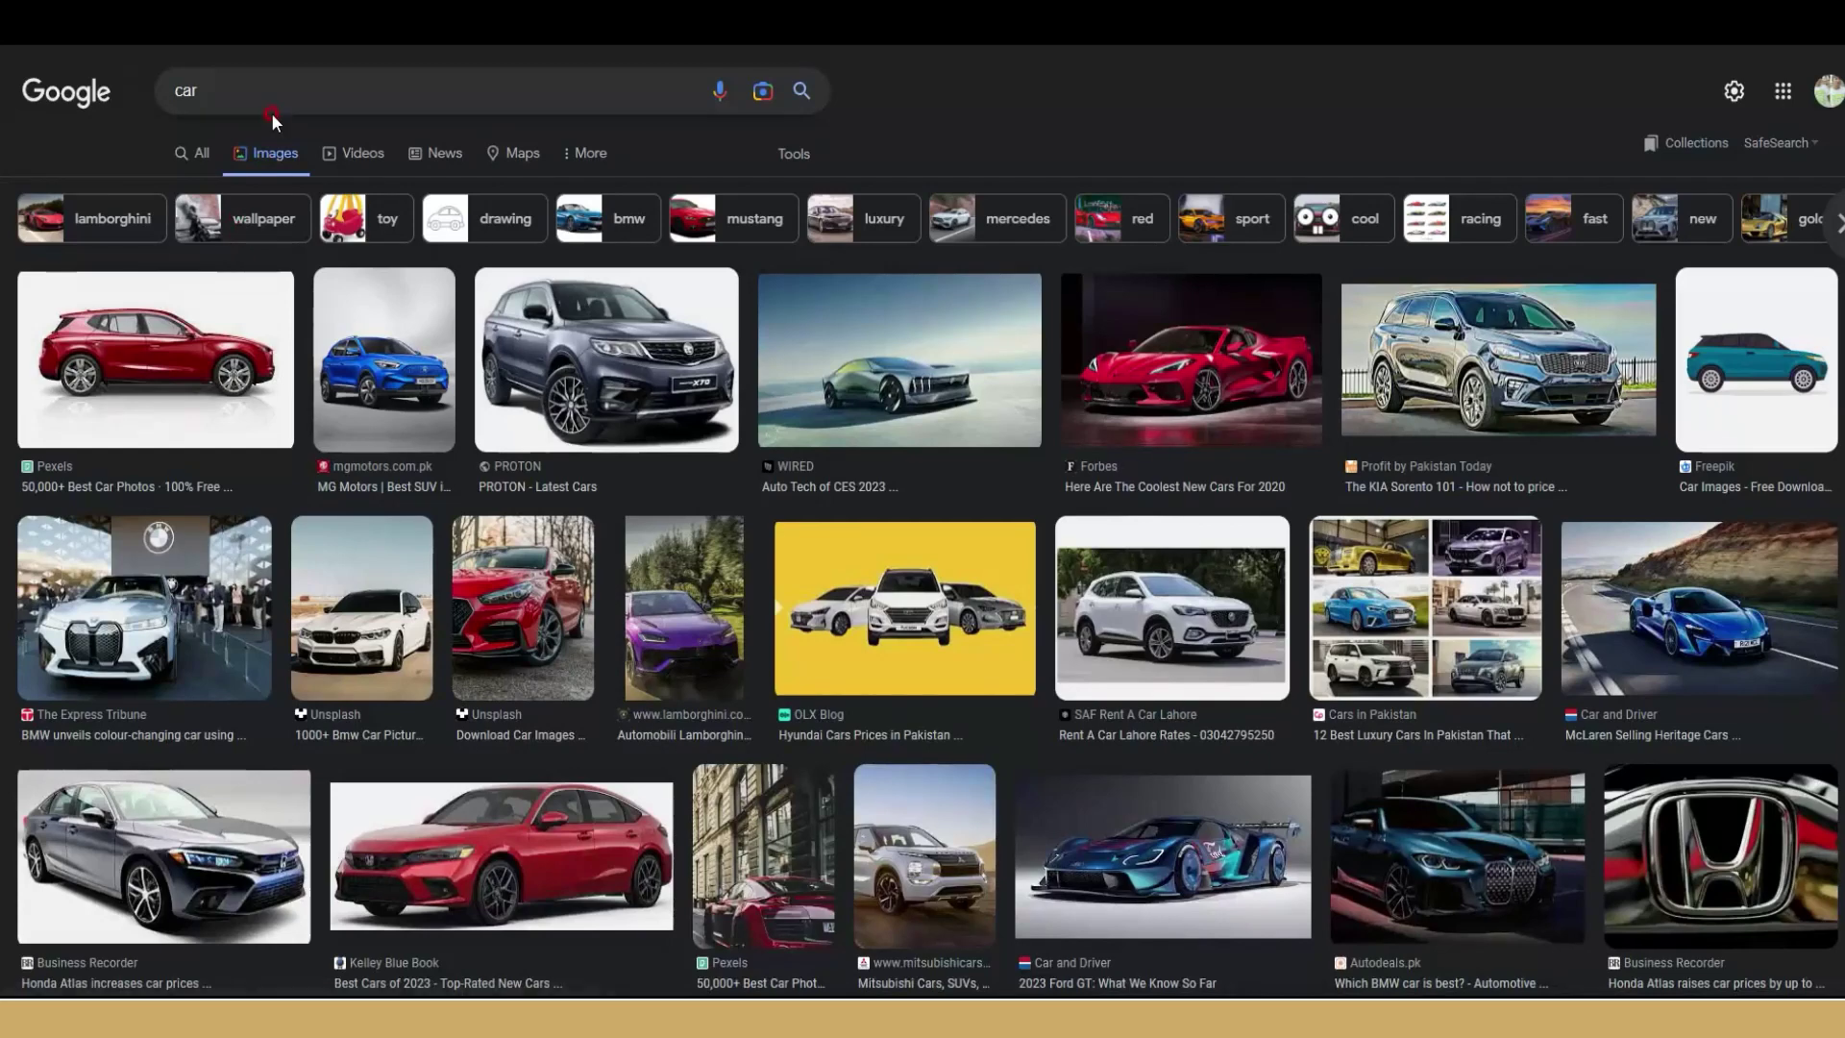
- Switch the preview between the red Pexels car and the PROTON X70 SUV, ending on PROTON X70
{"action": "double_click", "coordinate": [231, 88]}
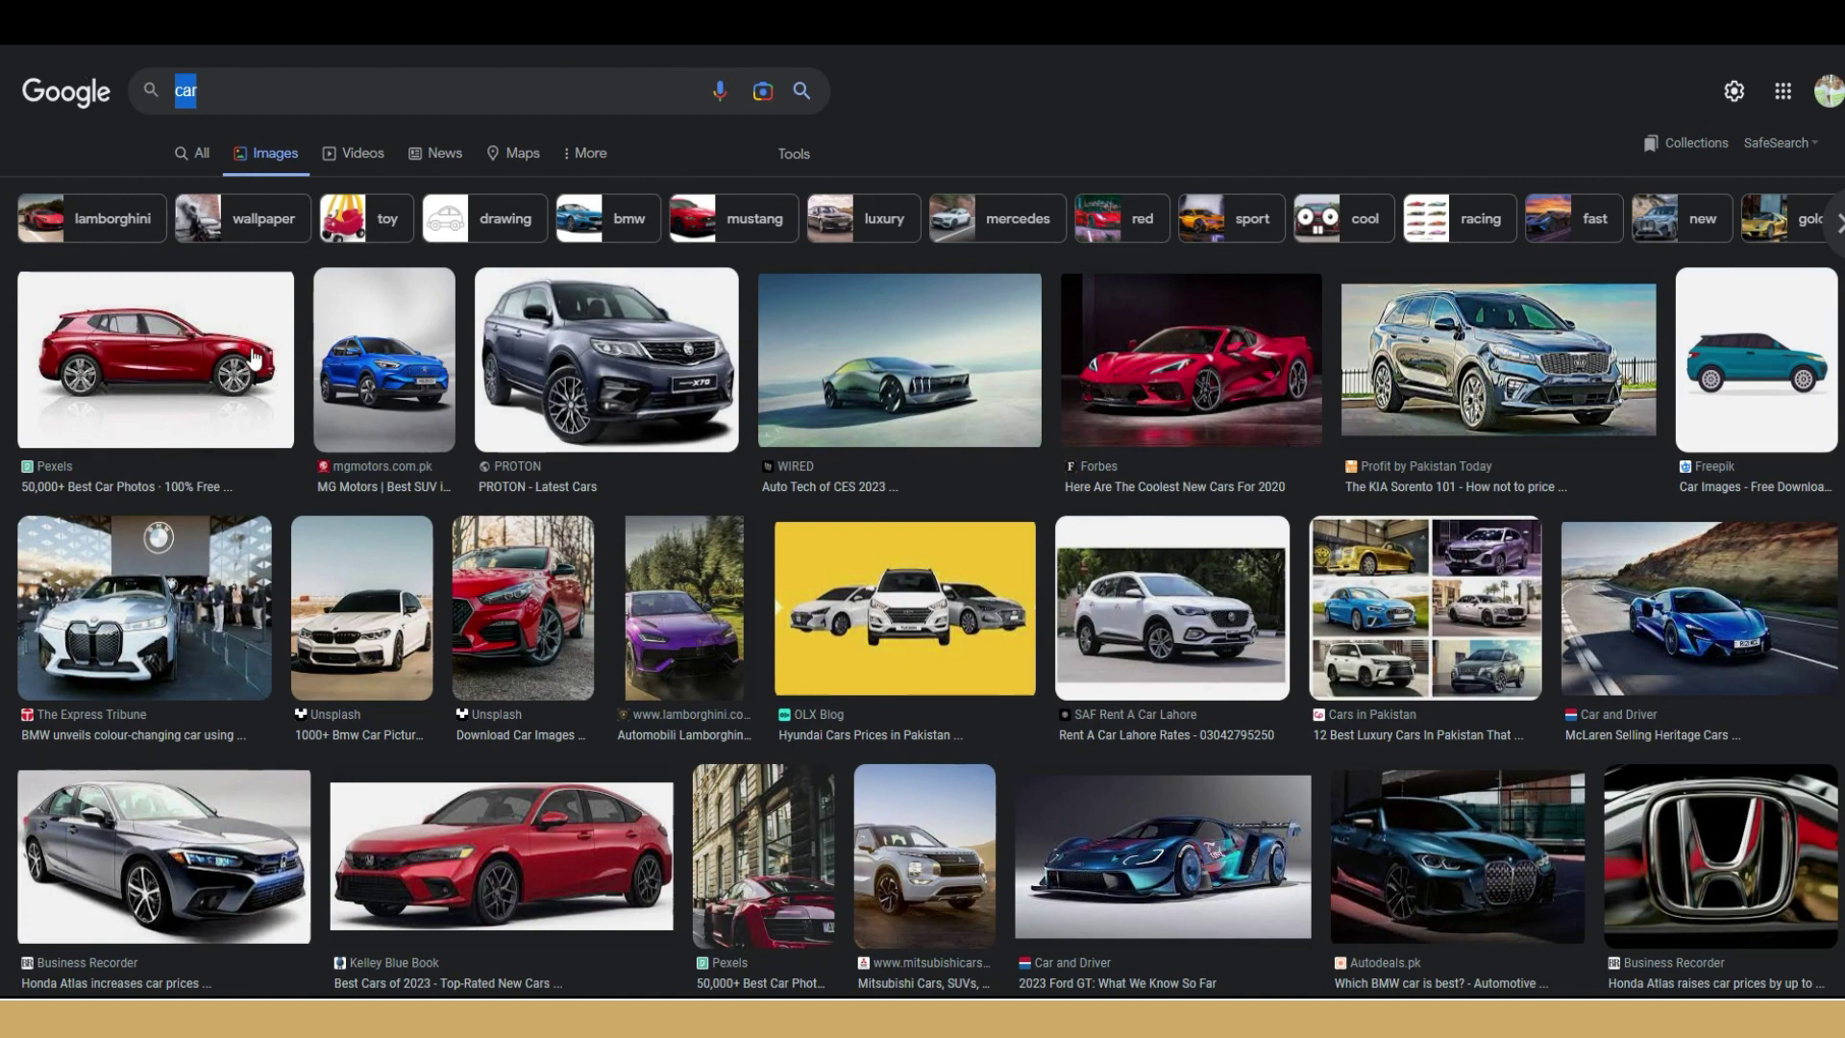
{"action": "left_click", "coordinate": [251, 90]}
{"action": "left_click", "coordinate": [231, 358]}
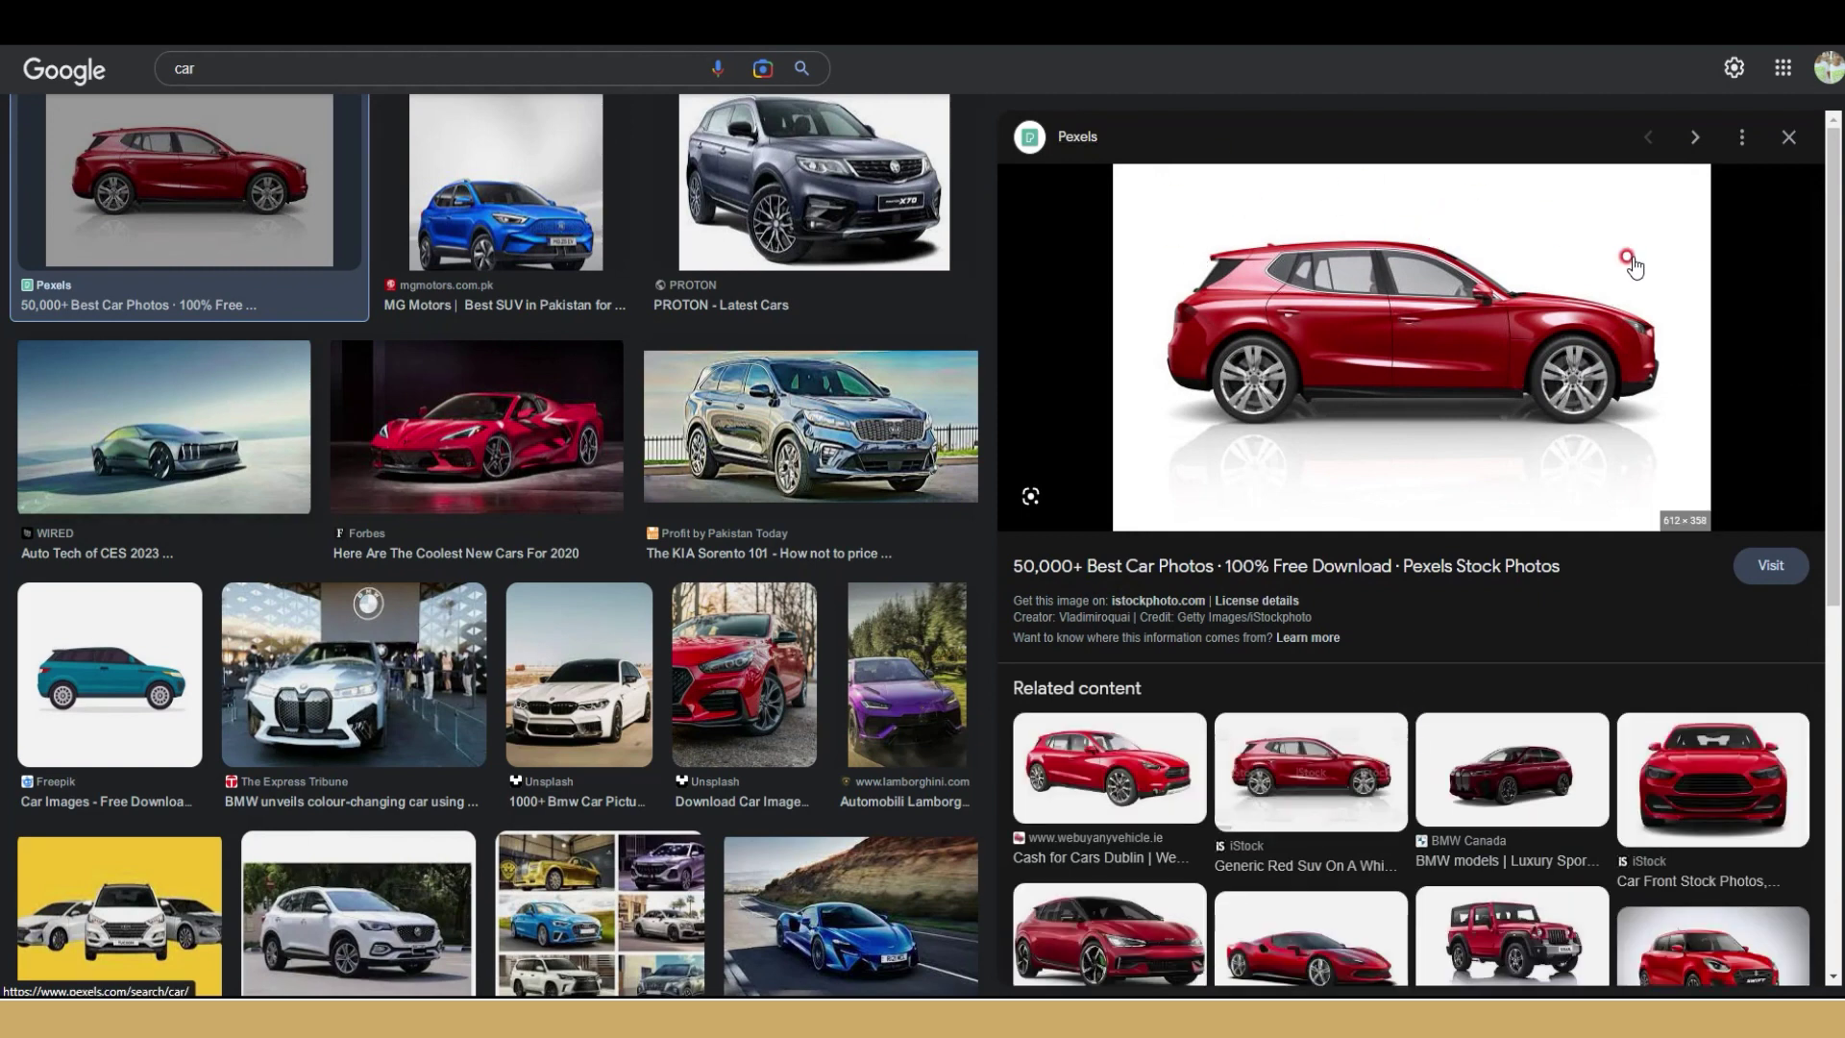
{"action": "left_click", "coordinate": [832, 137]}
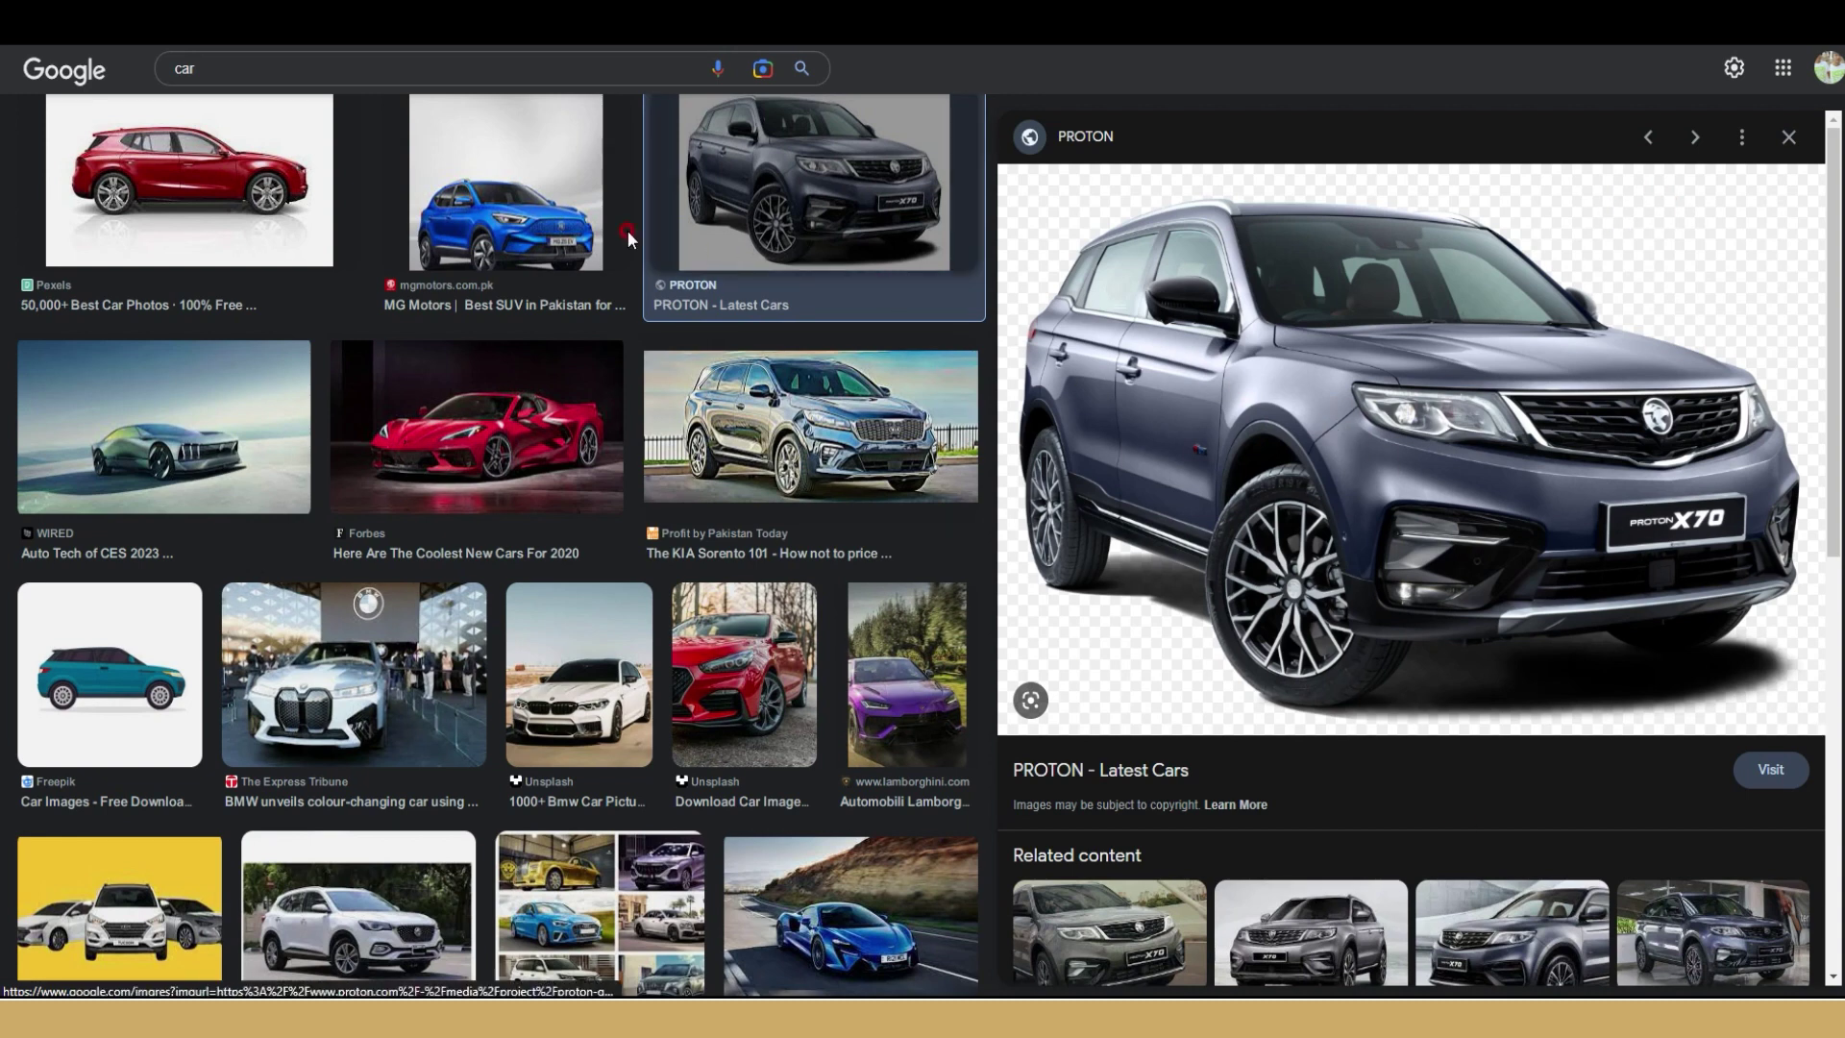
{"action": "left_click", "coordinate": [190, 154]}
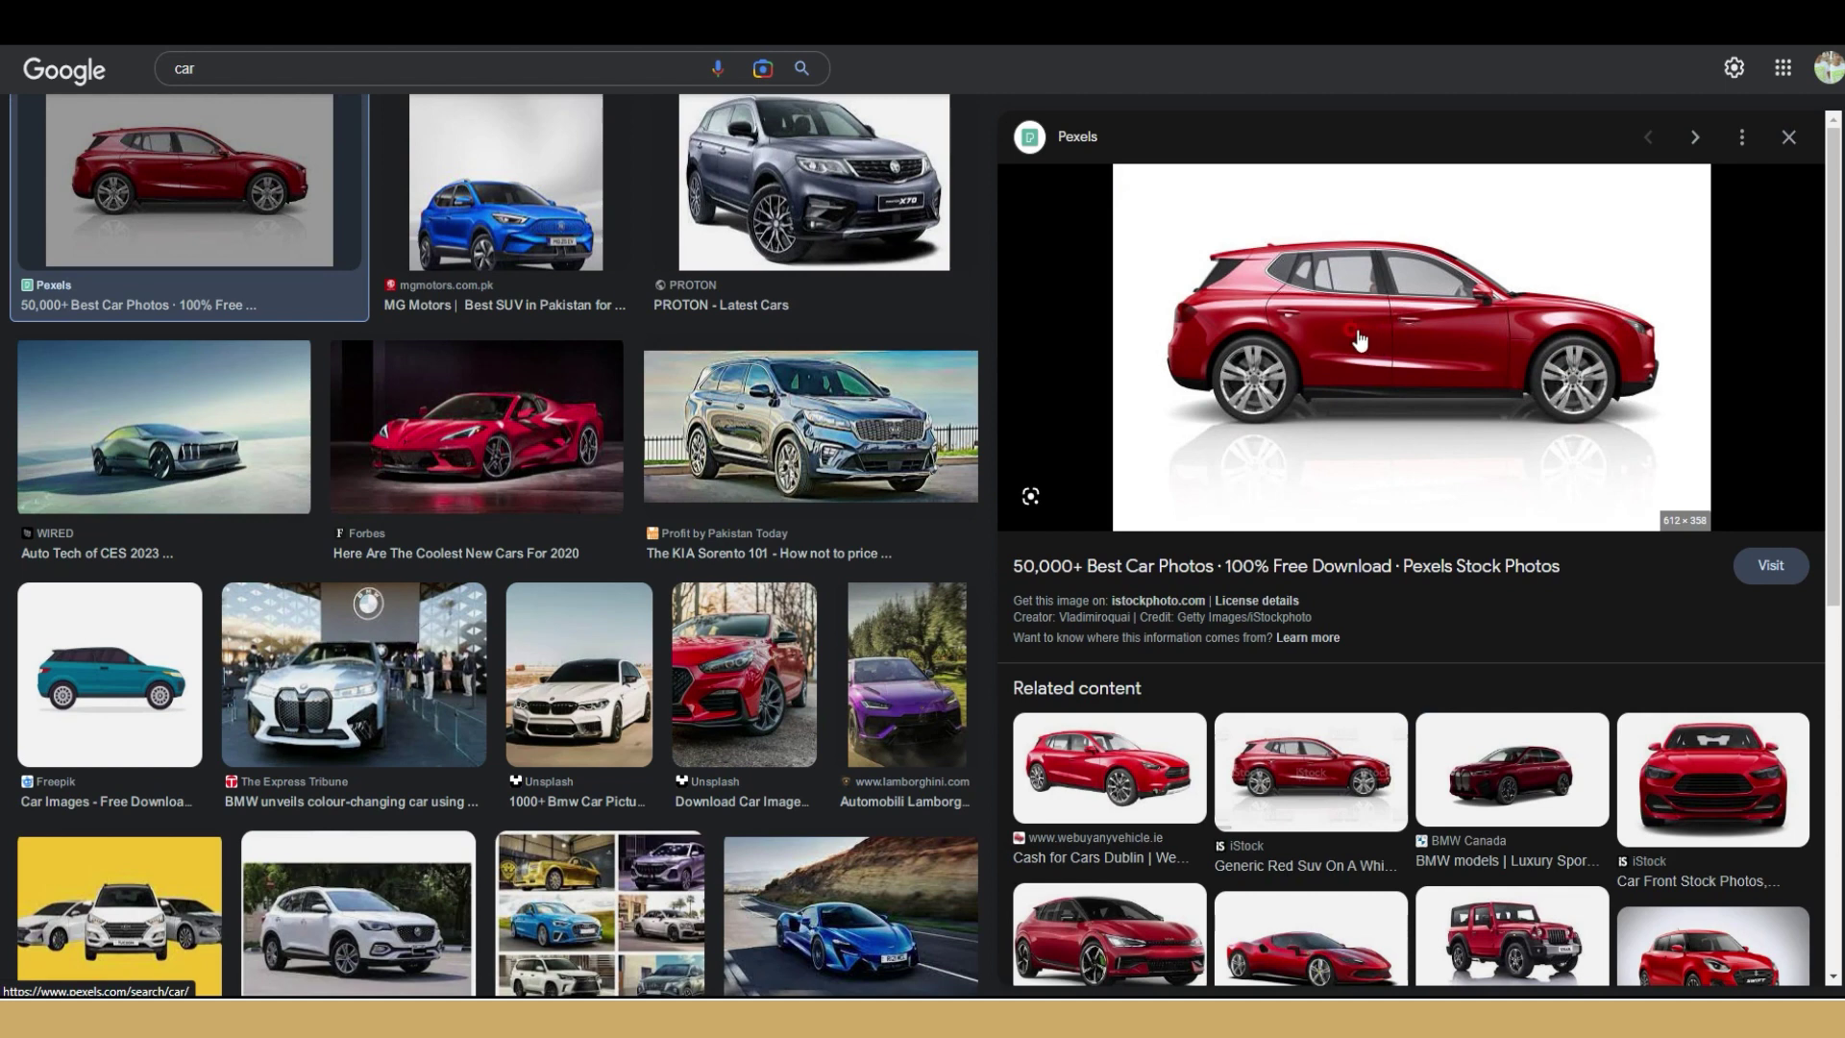
{"action": "left_click", "coordinate": [862, 196]}
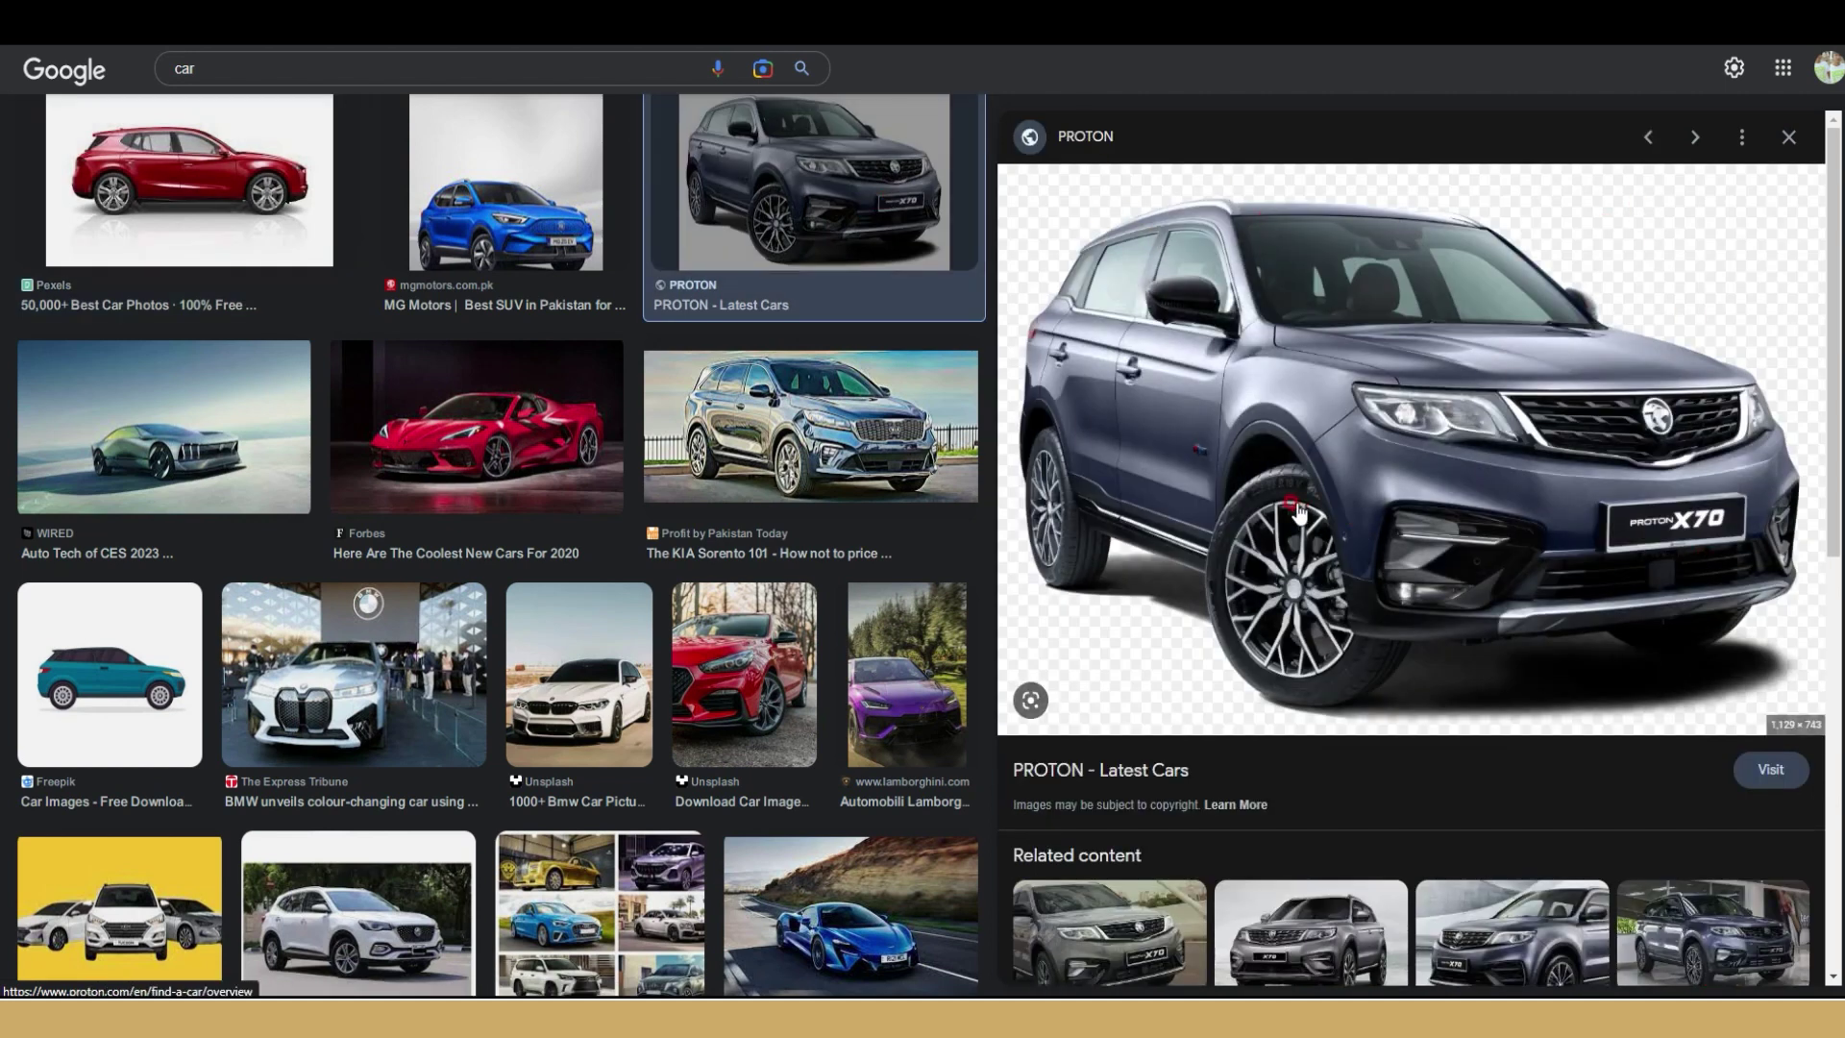
{"action": "right_click", "coordinate": [1263, 420]}
- Save the PROTON X70 image as a PNG into New folder (2) on the Desktop
{"action": "left_click", "coordinate": [1341, 634]}
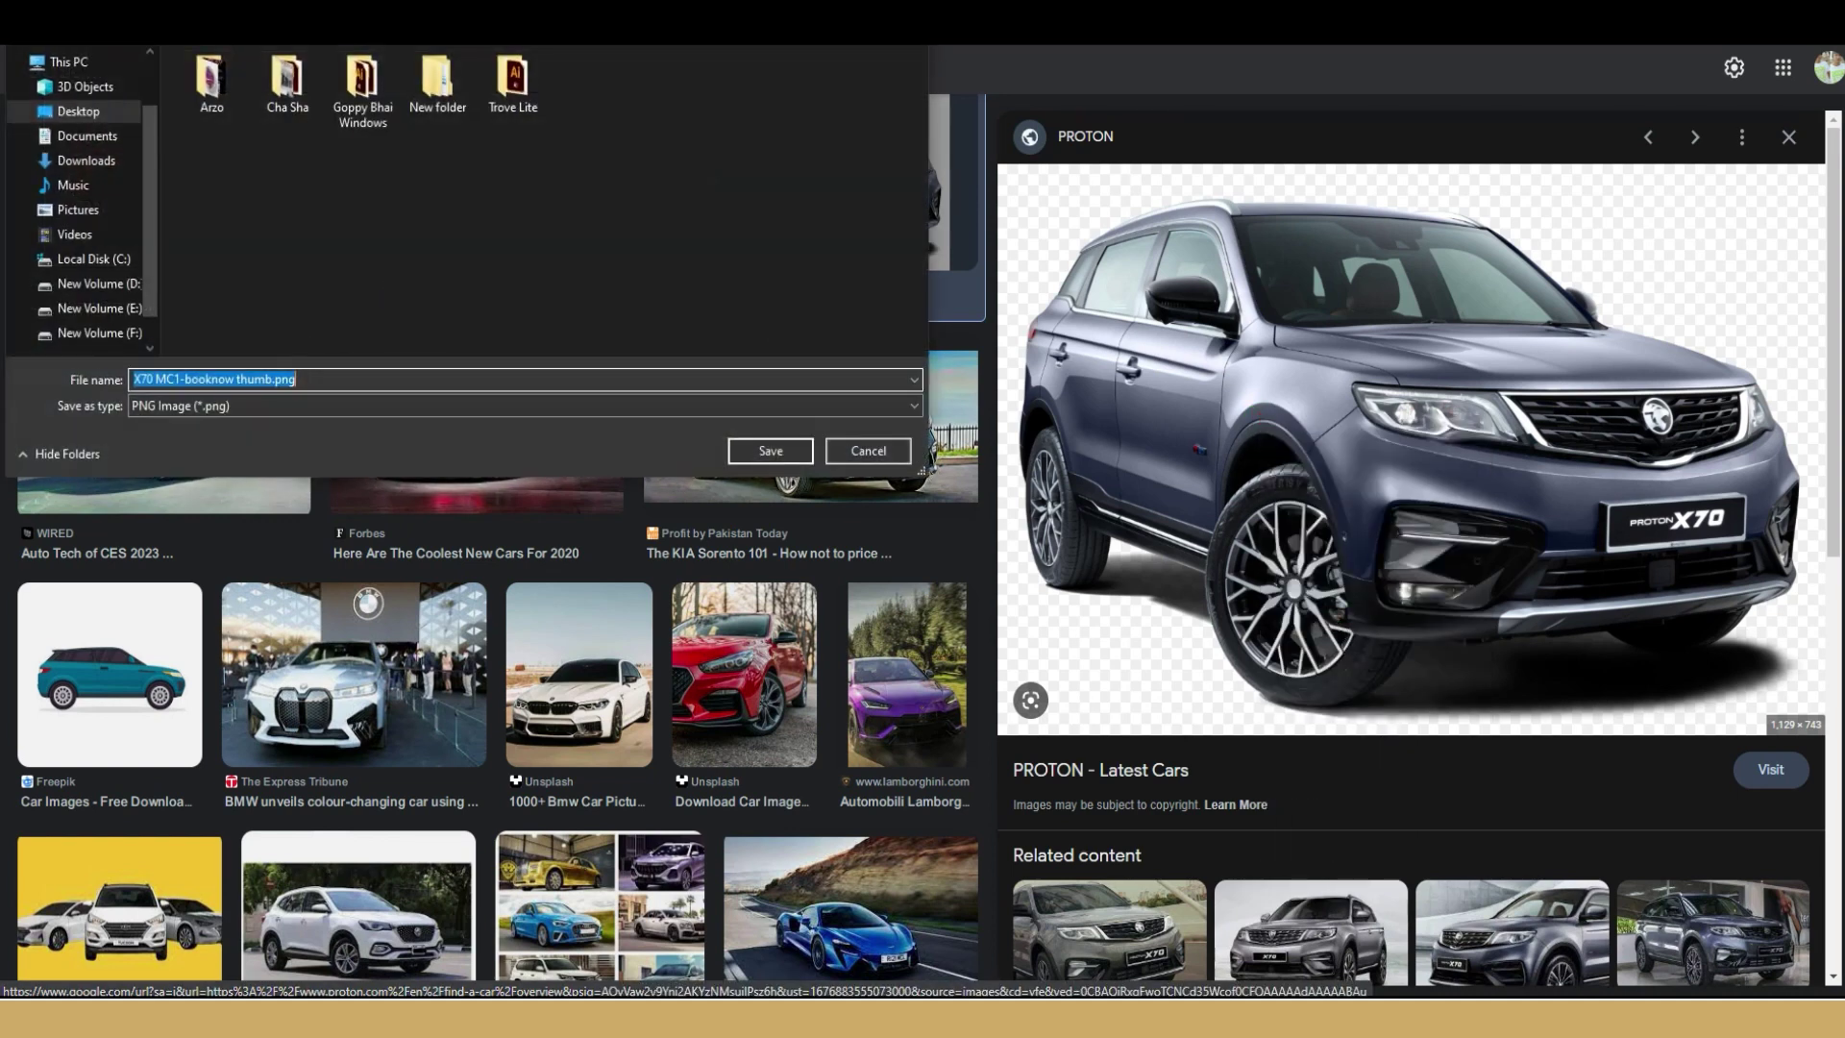
{"action": "left_click", "coordinate": [911, 449]}
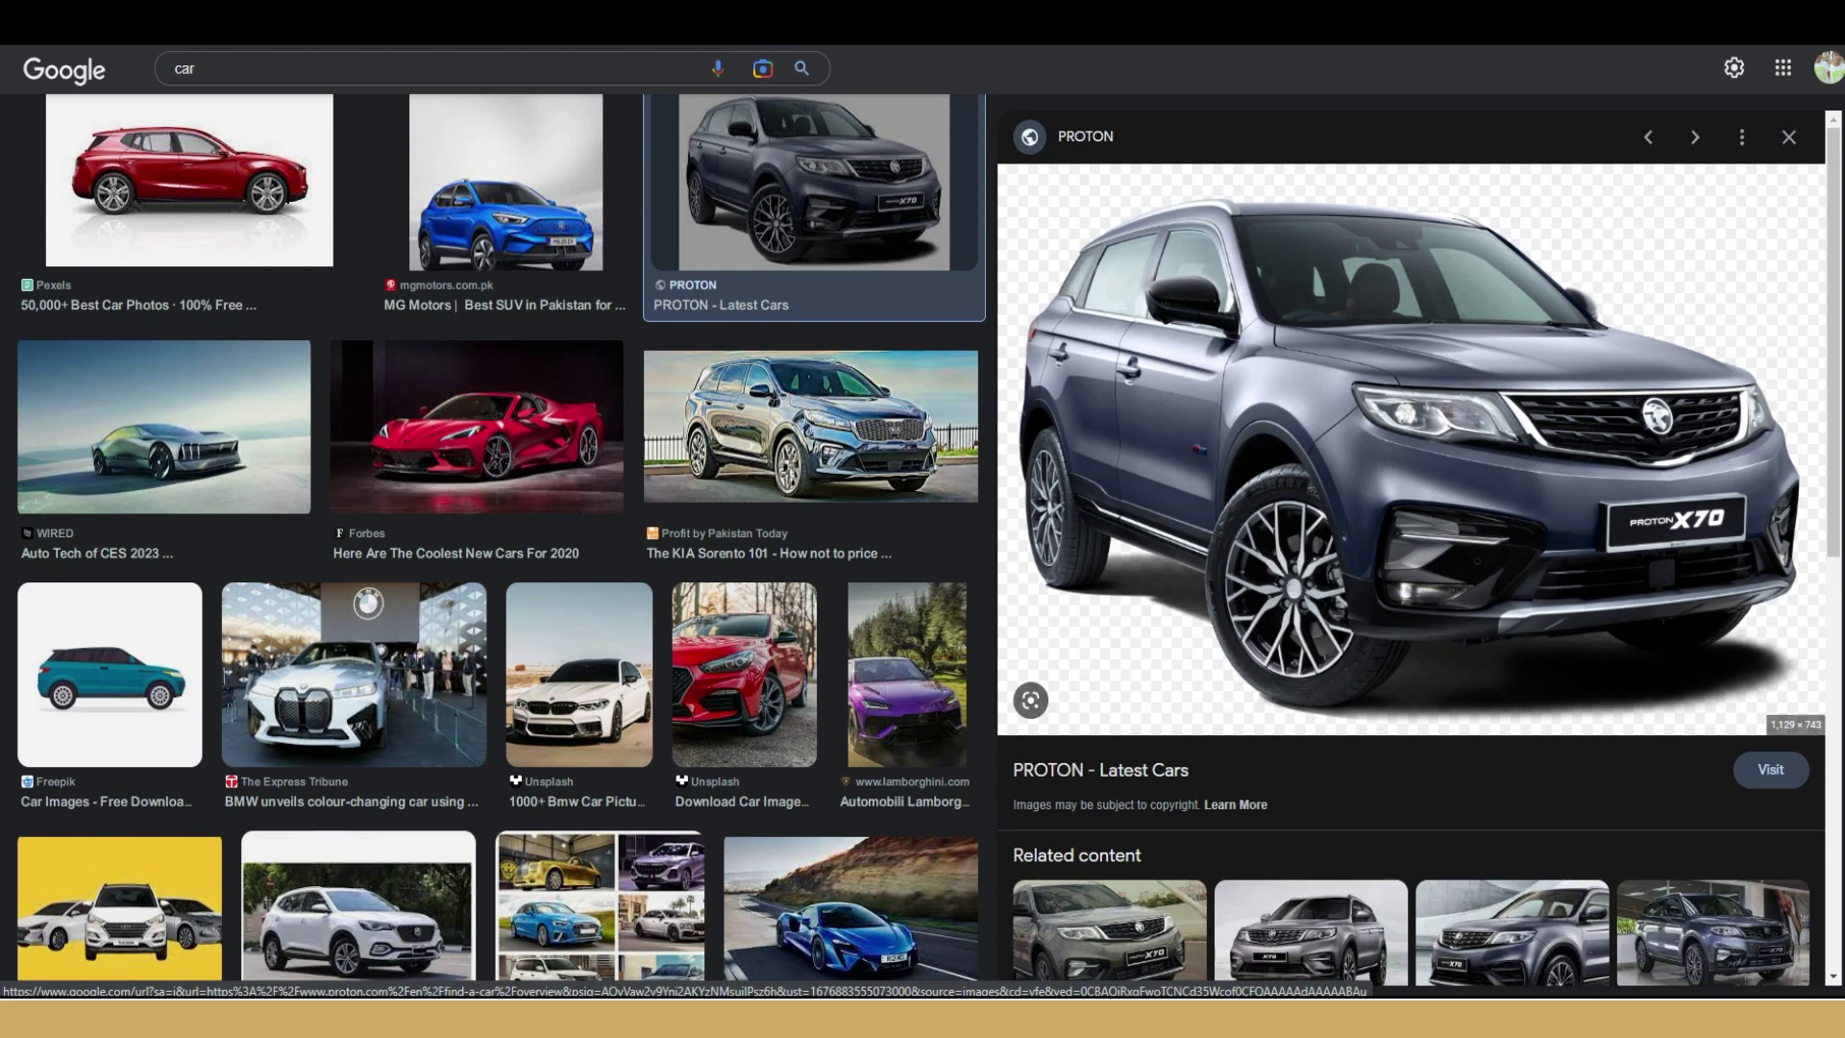
{"action": "left_click", "coordinate": [496, 464]}
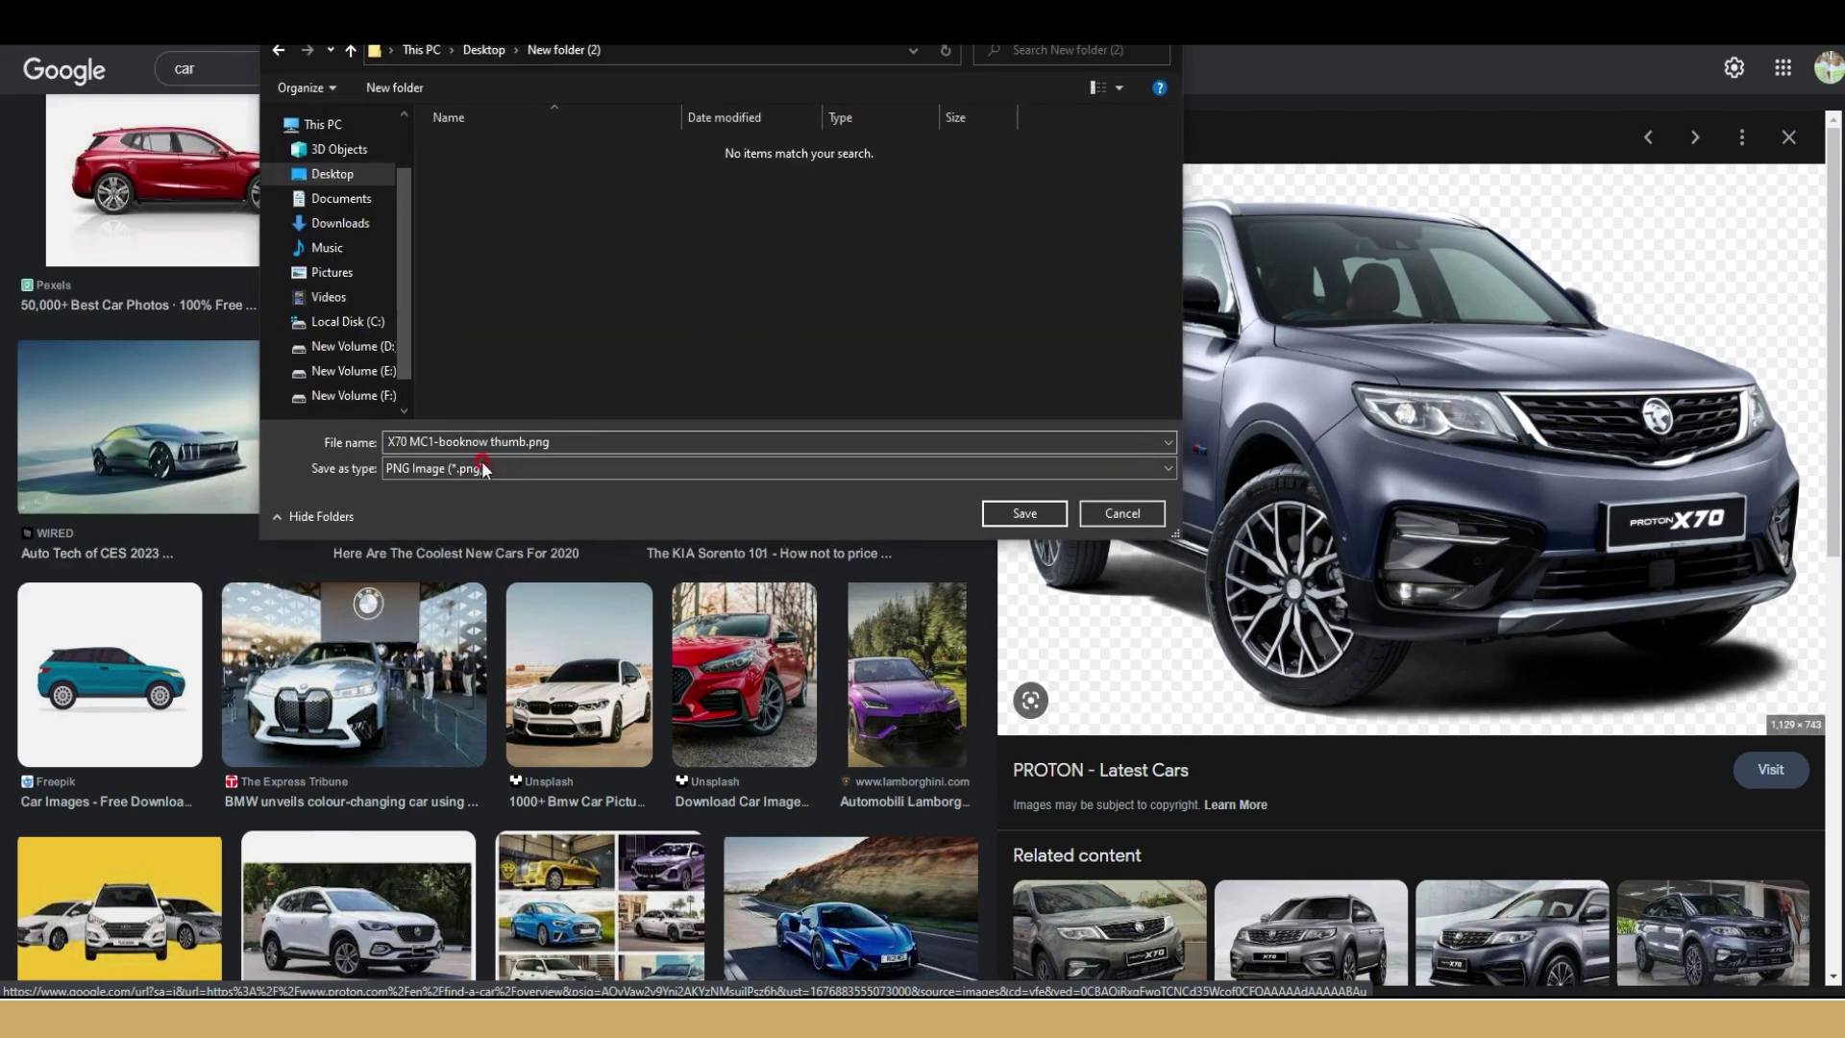
{"action": "left_click", "coordinate": [414, 464]}
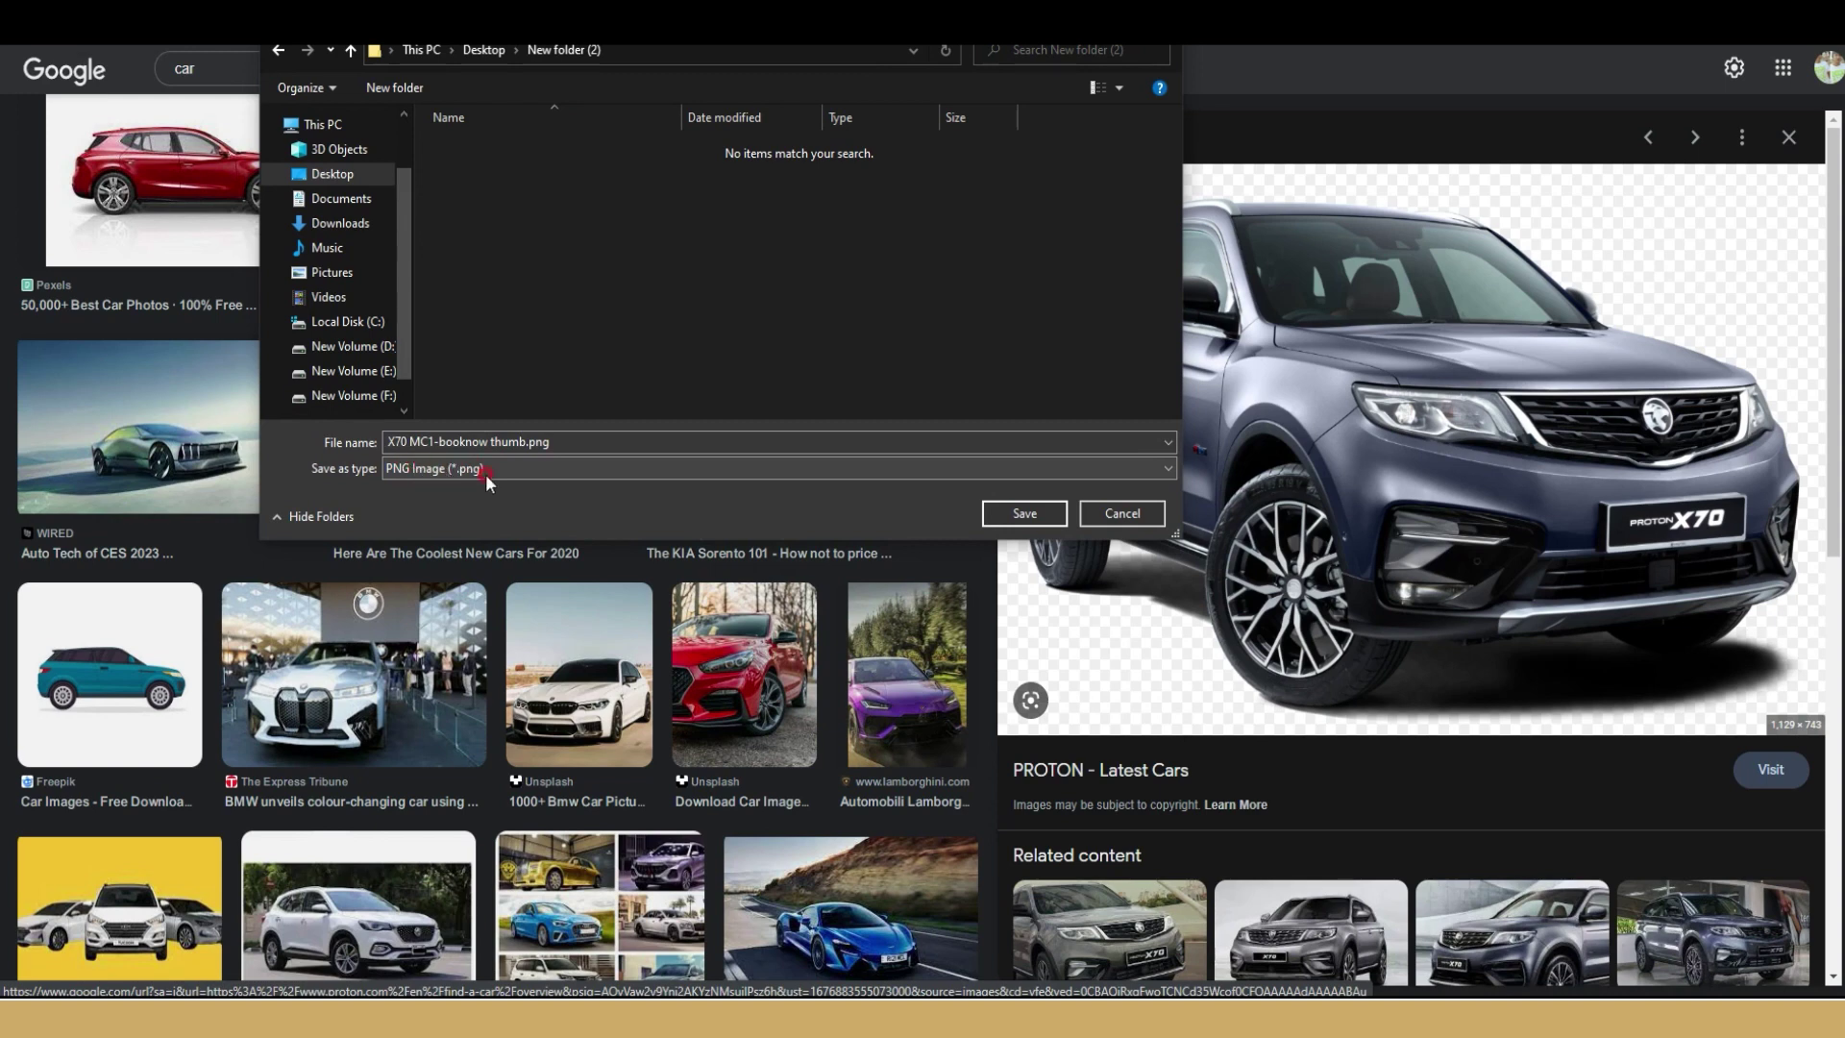
{"action": "left_click", "coordinate": [1024, 513]}
- Save the red Pexels car image as a JPEG into the same folder
{"action": "left_click", "coordinate": [229, 227]}
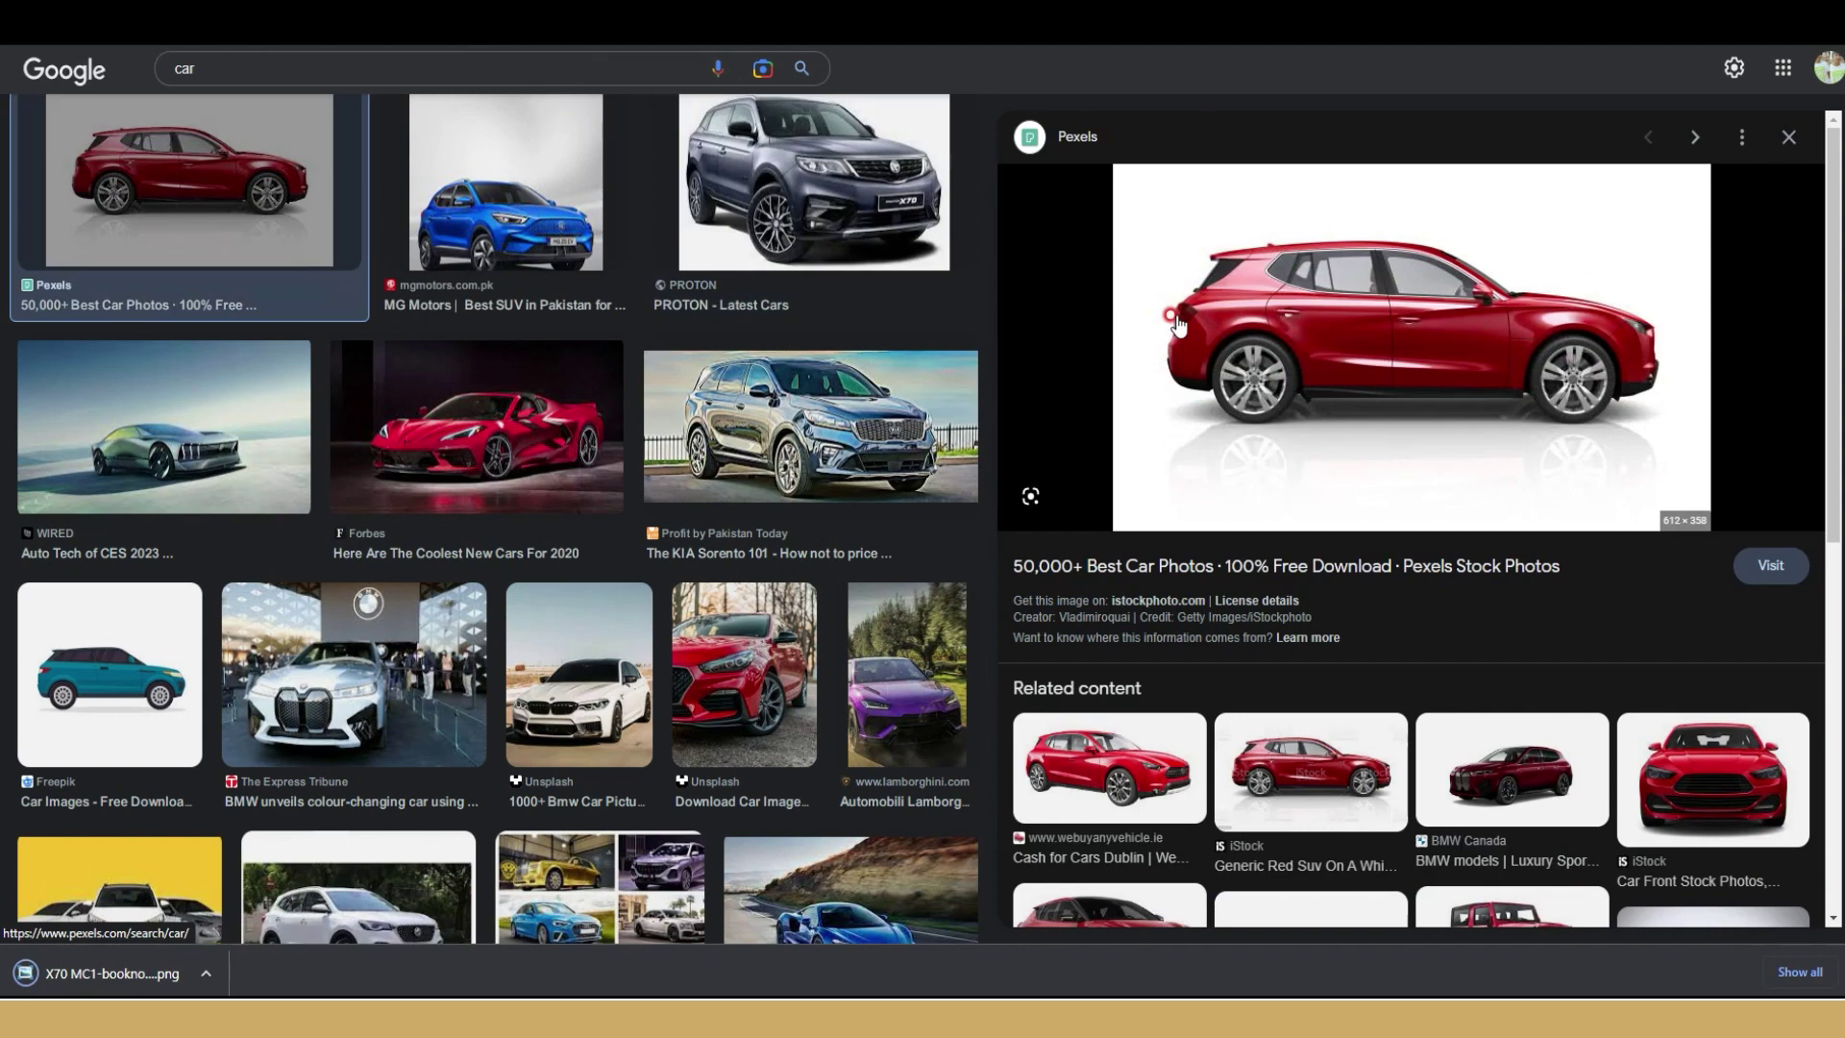
{"action": "right_click", "coordinate": [1303, 310]}
{"action": "left_click", "coordinate": [1403, 528]}
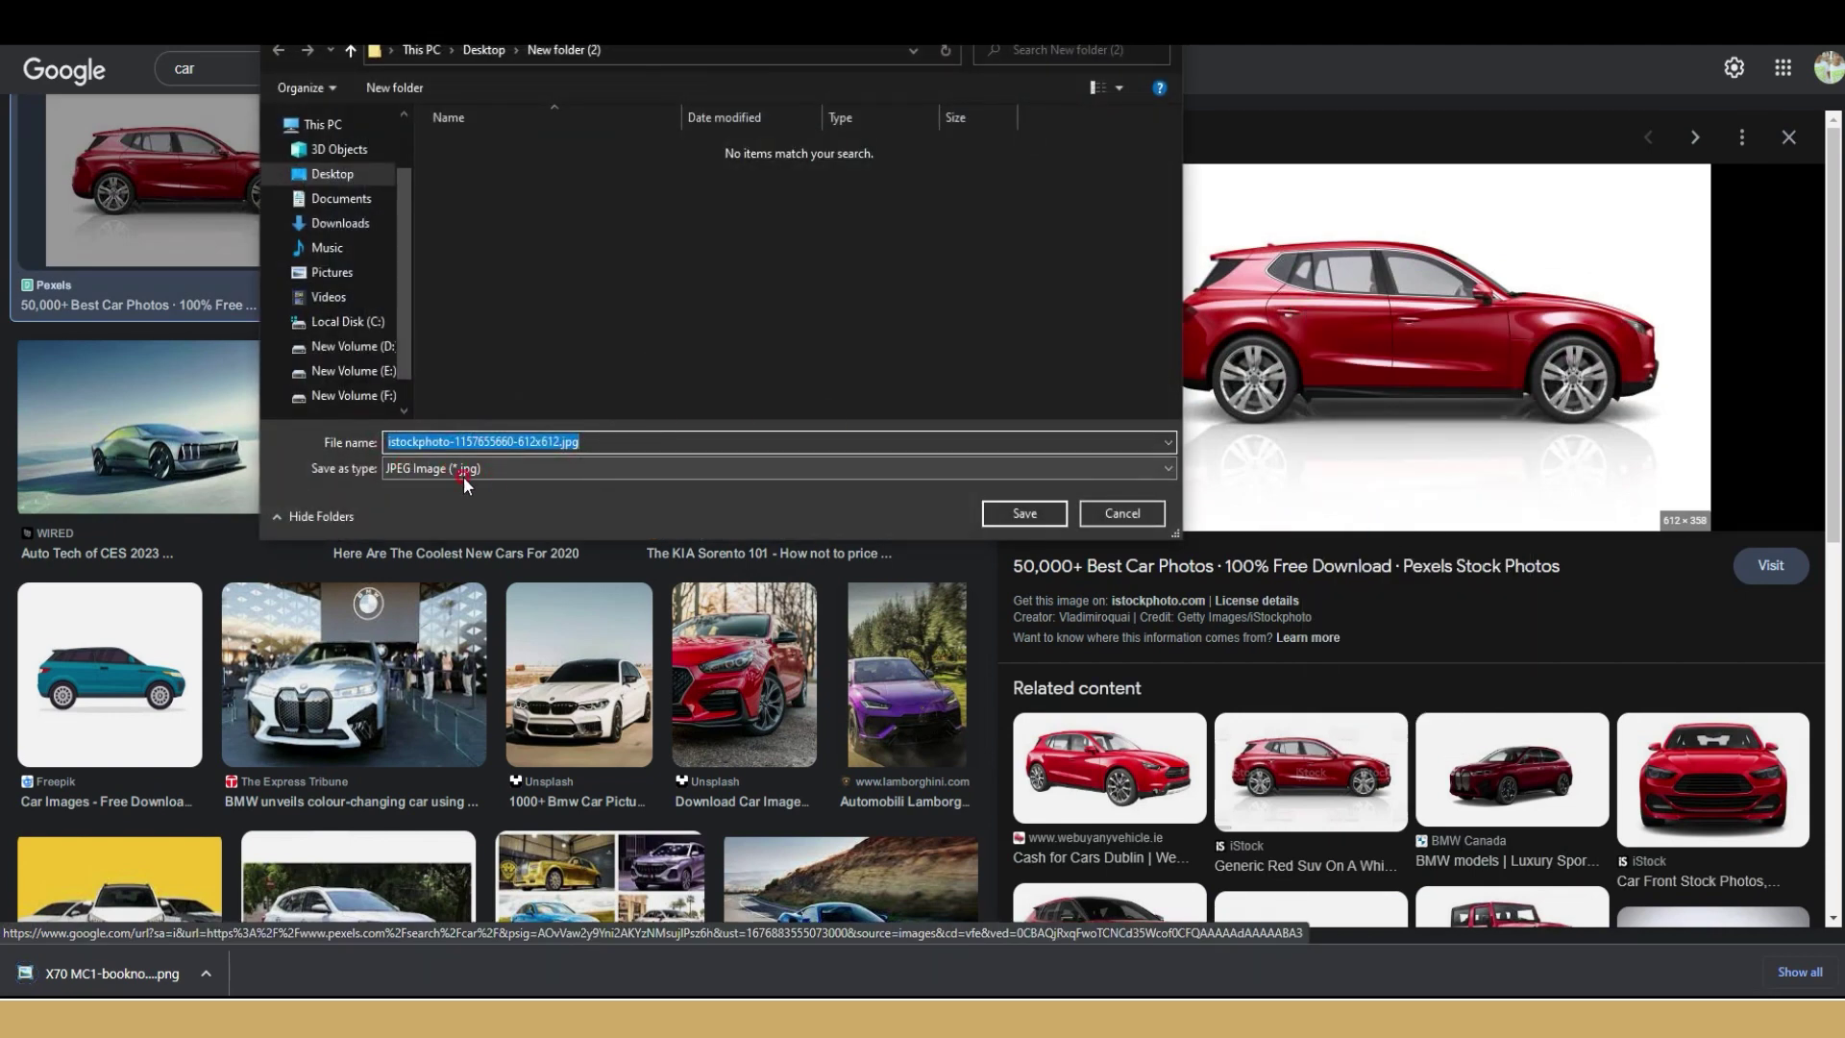
{"action": "left_click", "coordinate": [1025, 513]}
- Scroll down the results and preview the Kelley Blue Book red Honda
{"action": "scroll", "coordinate": [468, 478], "scroll_direction": "down", "scroll_amount": 1}
{"action": "scroll", "coordinate": [432, 466], "scroll_direction": "down", "scroll_amount": 1}
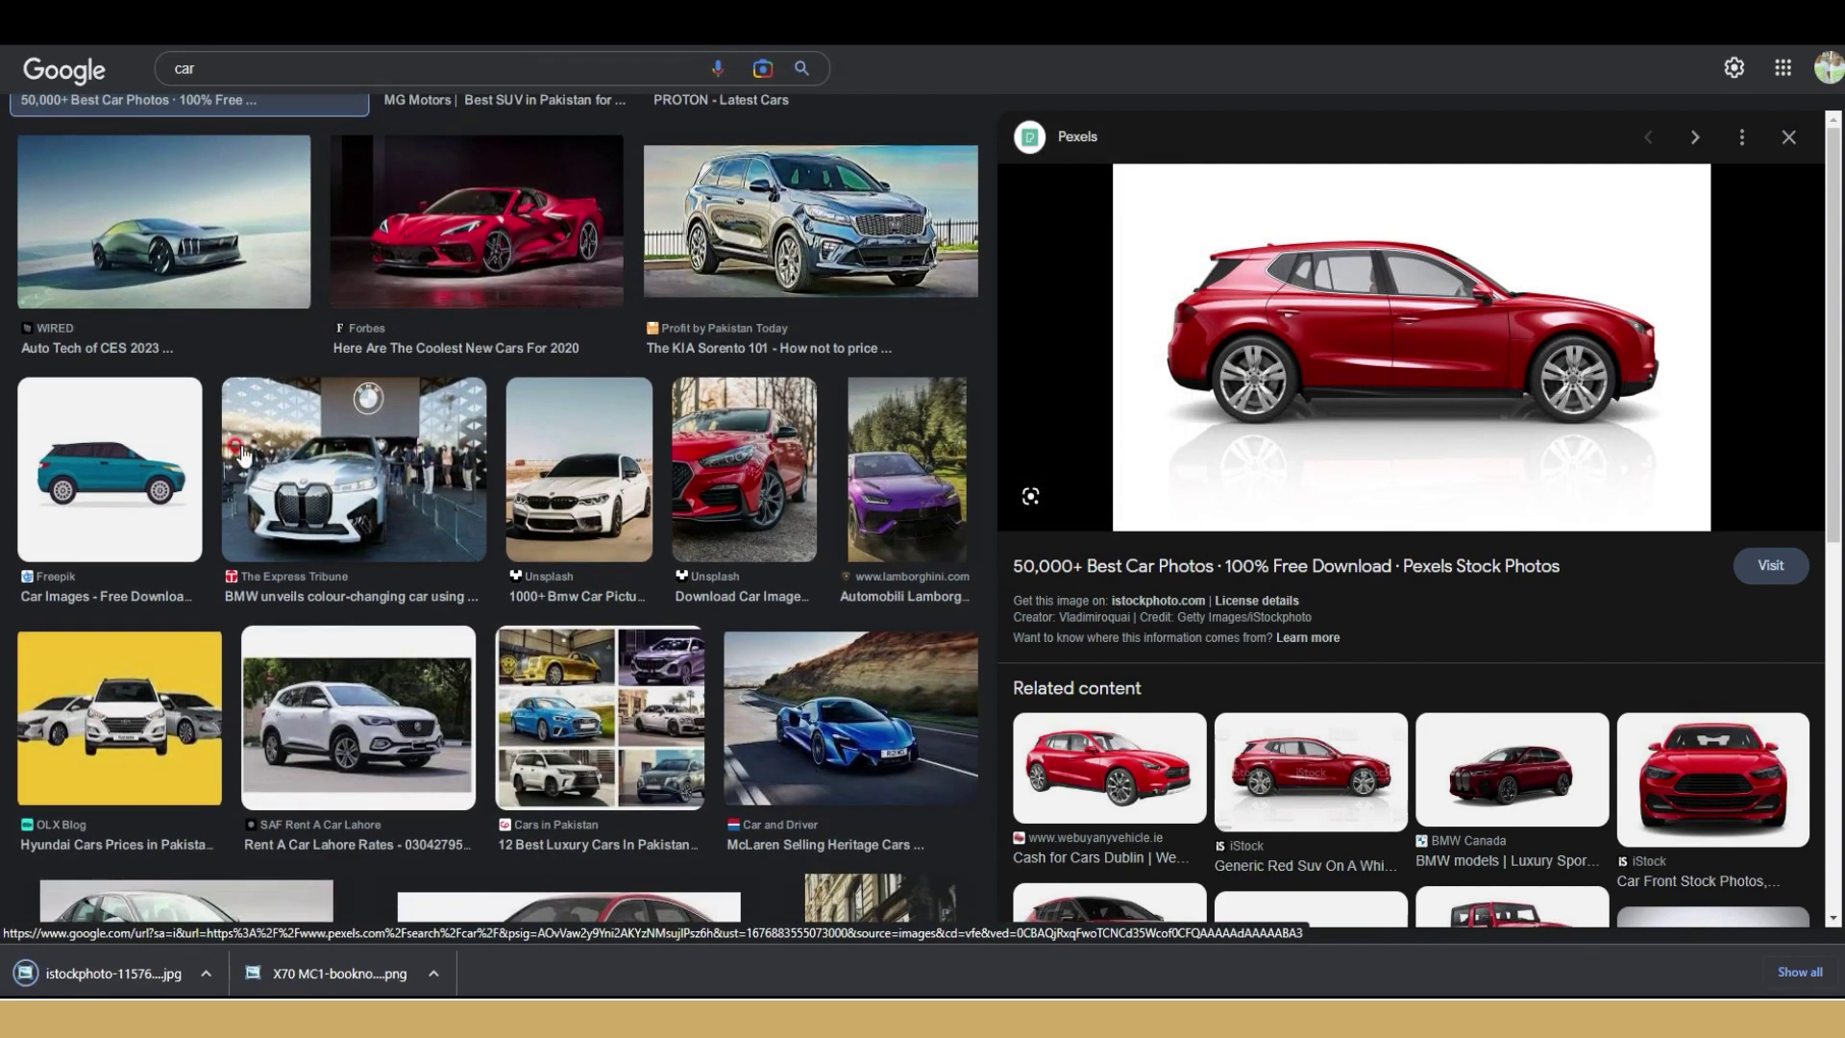
{"action": "scroll", "coordinate": [365, 451], "scroll_direction": "down", "scroll_amount": 2}
{"action": "scroll", "coordinate": [289, 432], "scroll_direction": "down", "scroll_amount": 2}
{"action": "scroll", "coordinate": [257, 423], "scroll_direction": "down", "scroll_amount": 2}
{"action": "left_click", "coordinate": [620, 377]}
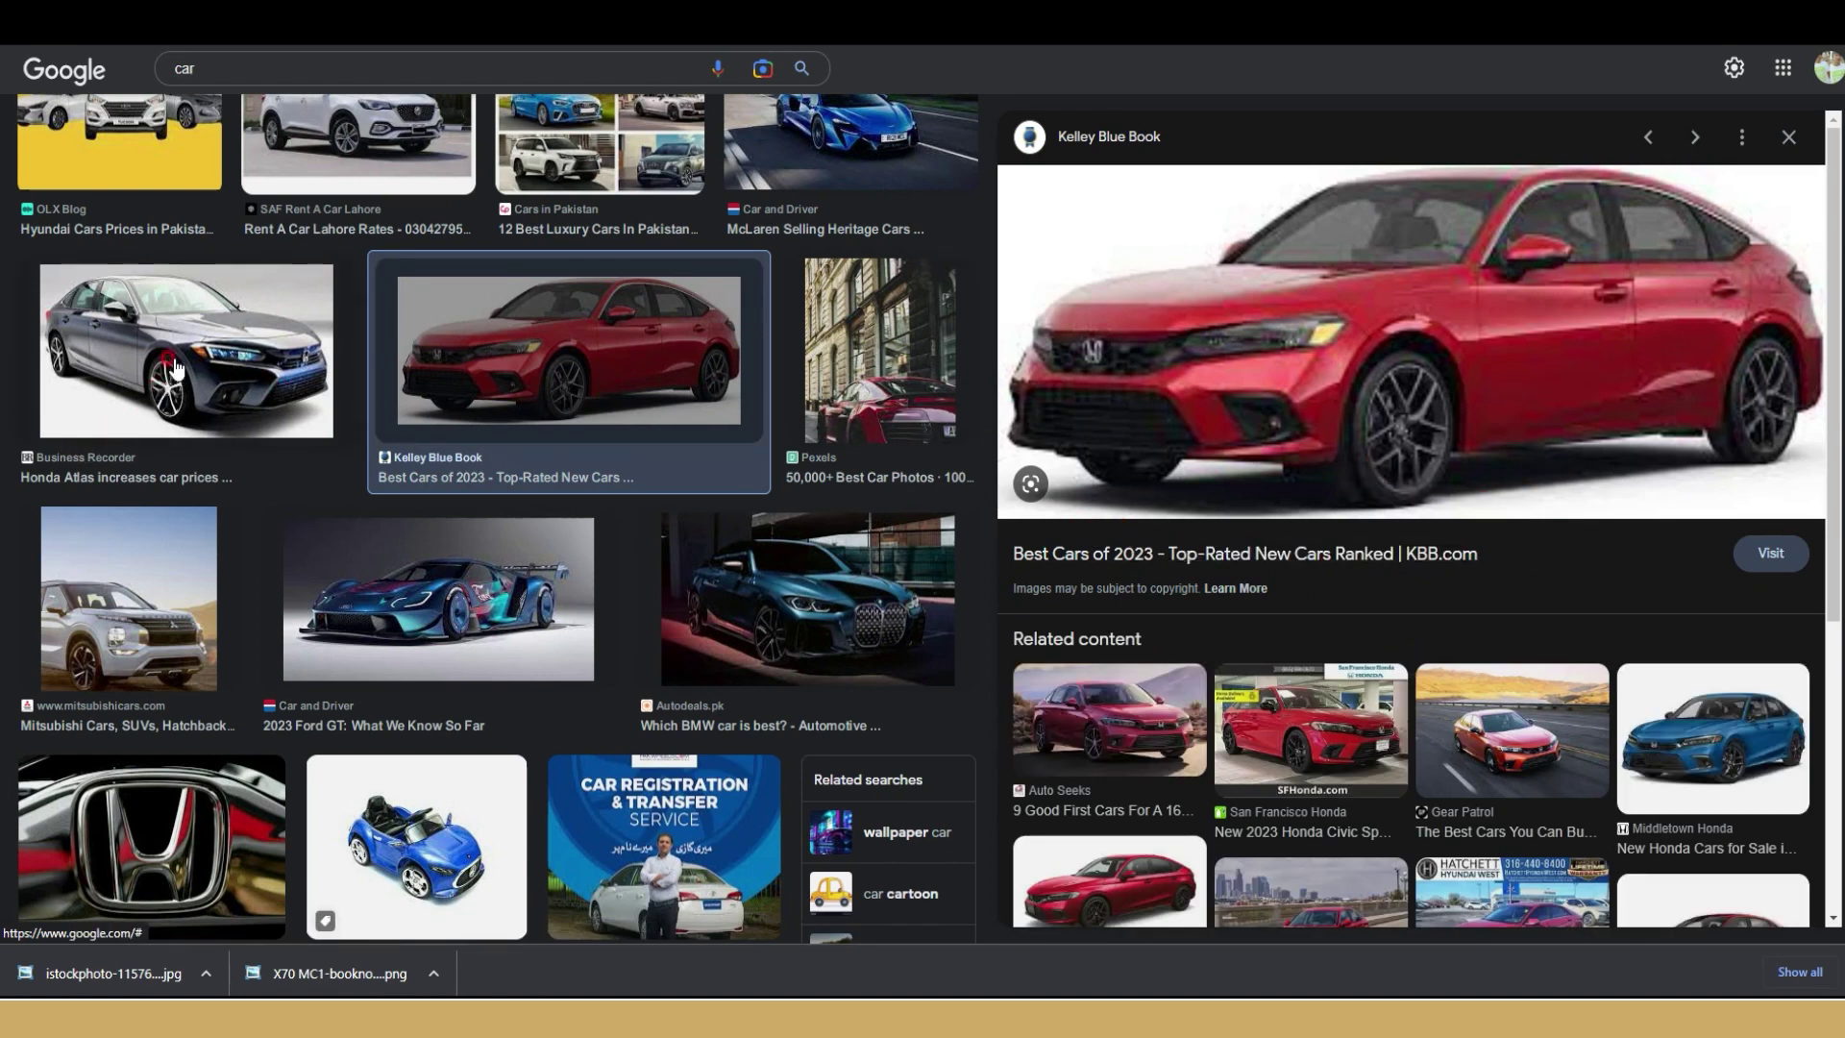
- Browse the grey Honda and red Haval Jolion previews to reach the yellow Lamborghini Urus
{"action": "left_click", "coordinate": [125, 357]}
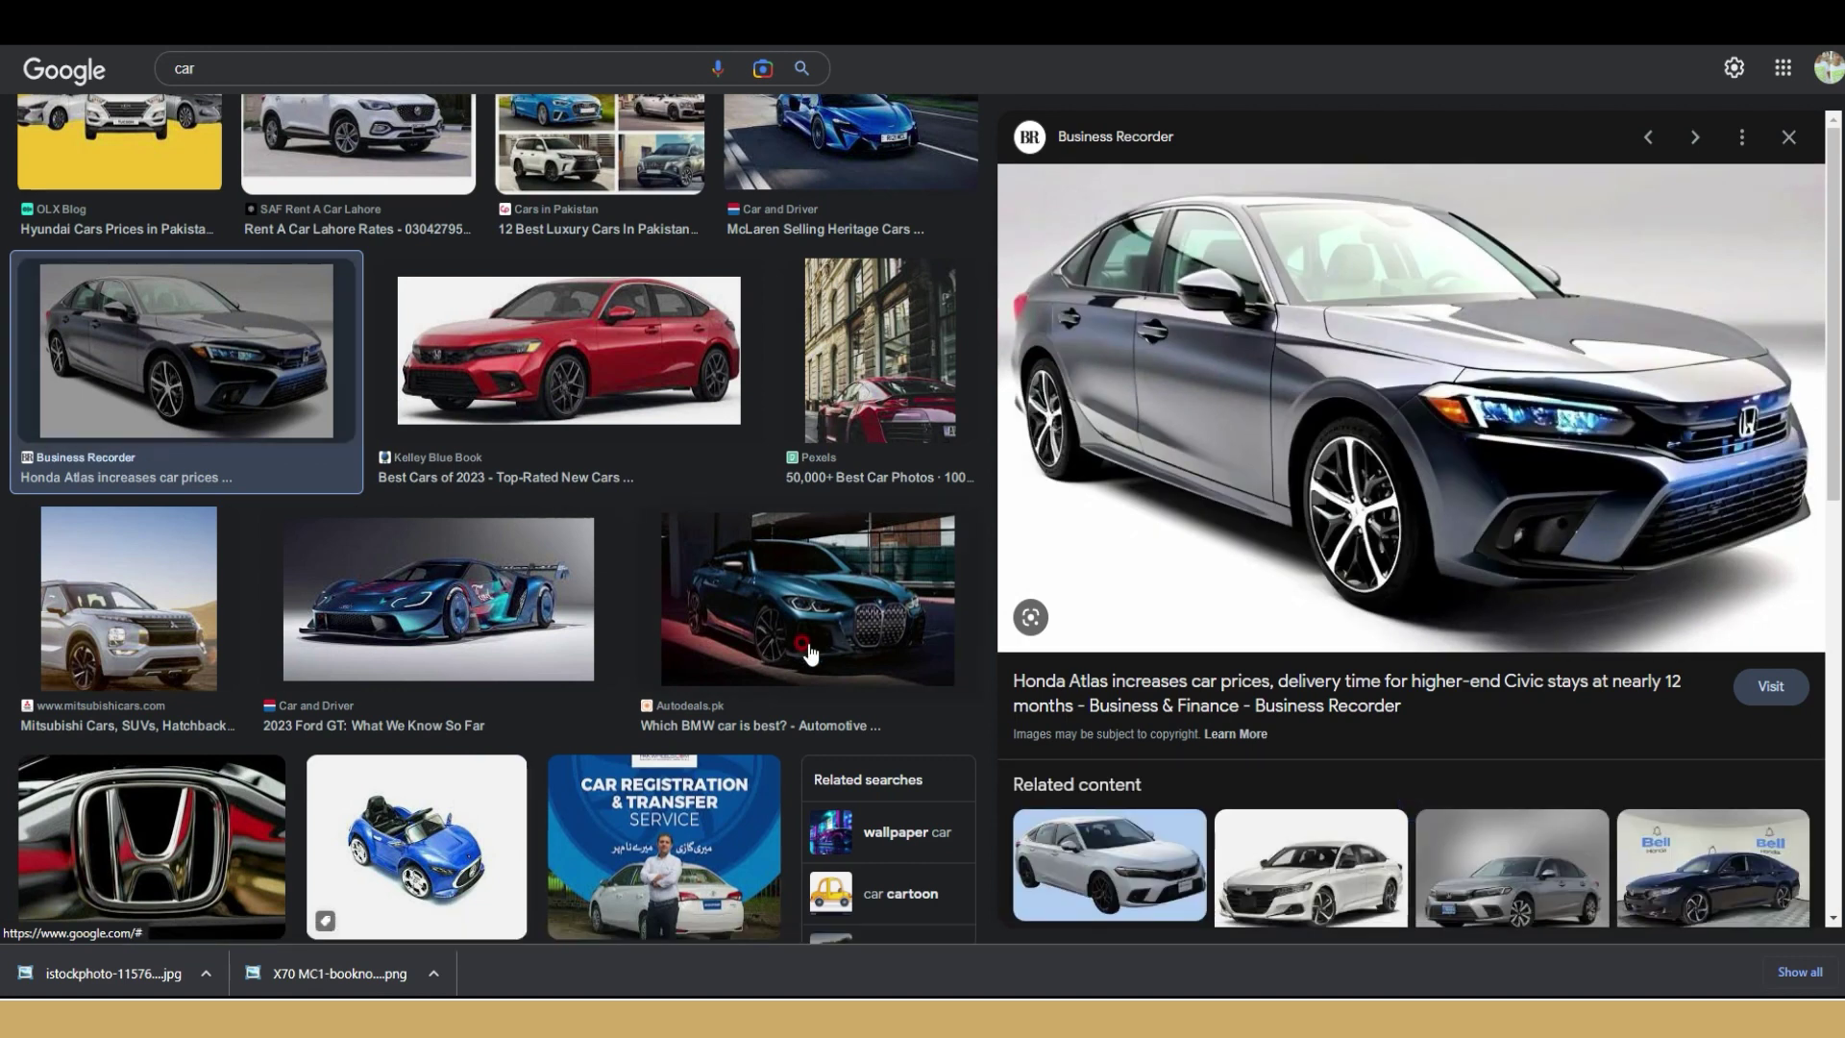
{"action": "scroll", "coordinate": [135, 433], "scroll_direction": "down", "scroll_amount": 4}
{"action": "scroll", "coordinate": [153, 548], "scroll_direction": "down", "scroll_amount": 1}
{"action": "left_click", "coordinate": [158, 568]}
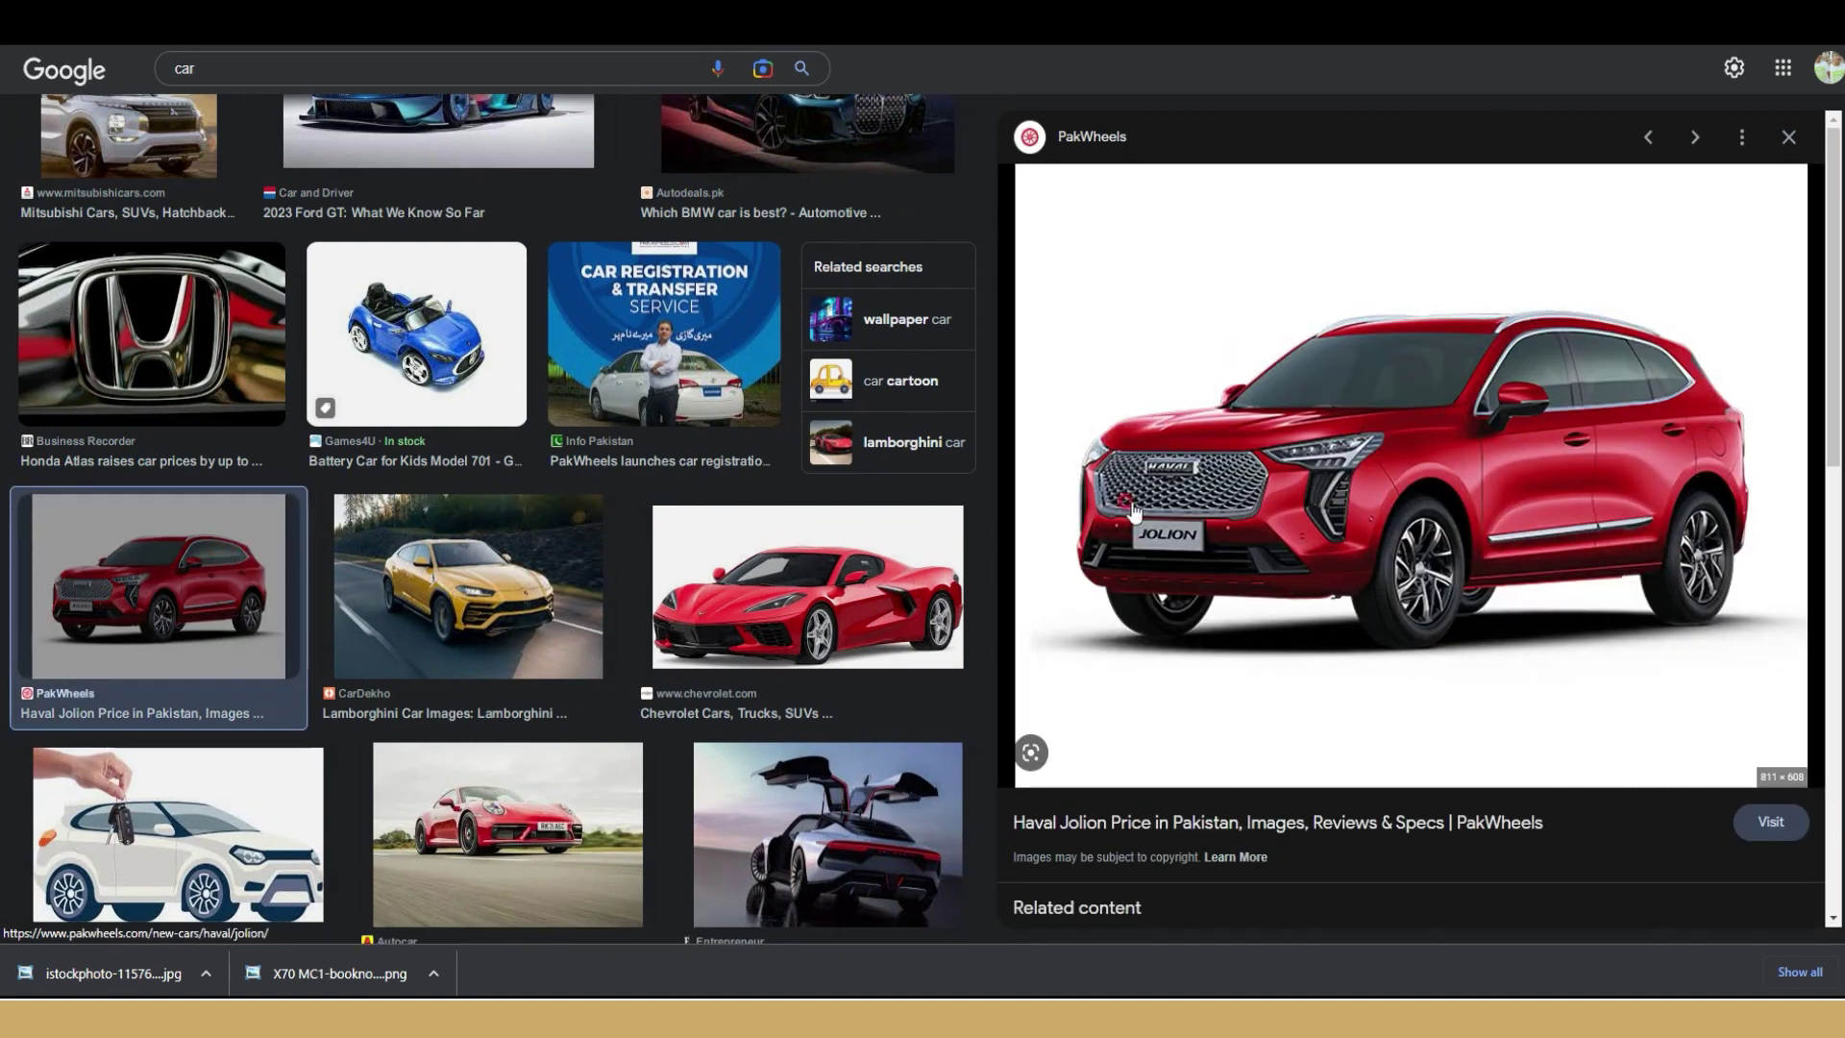
{"action": "left_click", "coordinate": [498, 572]}
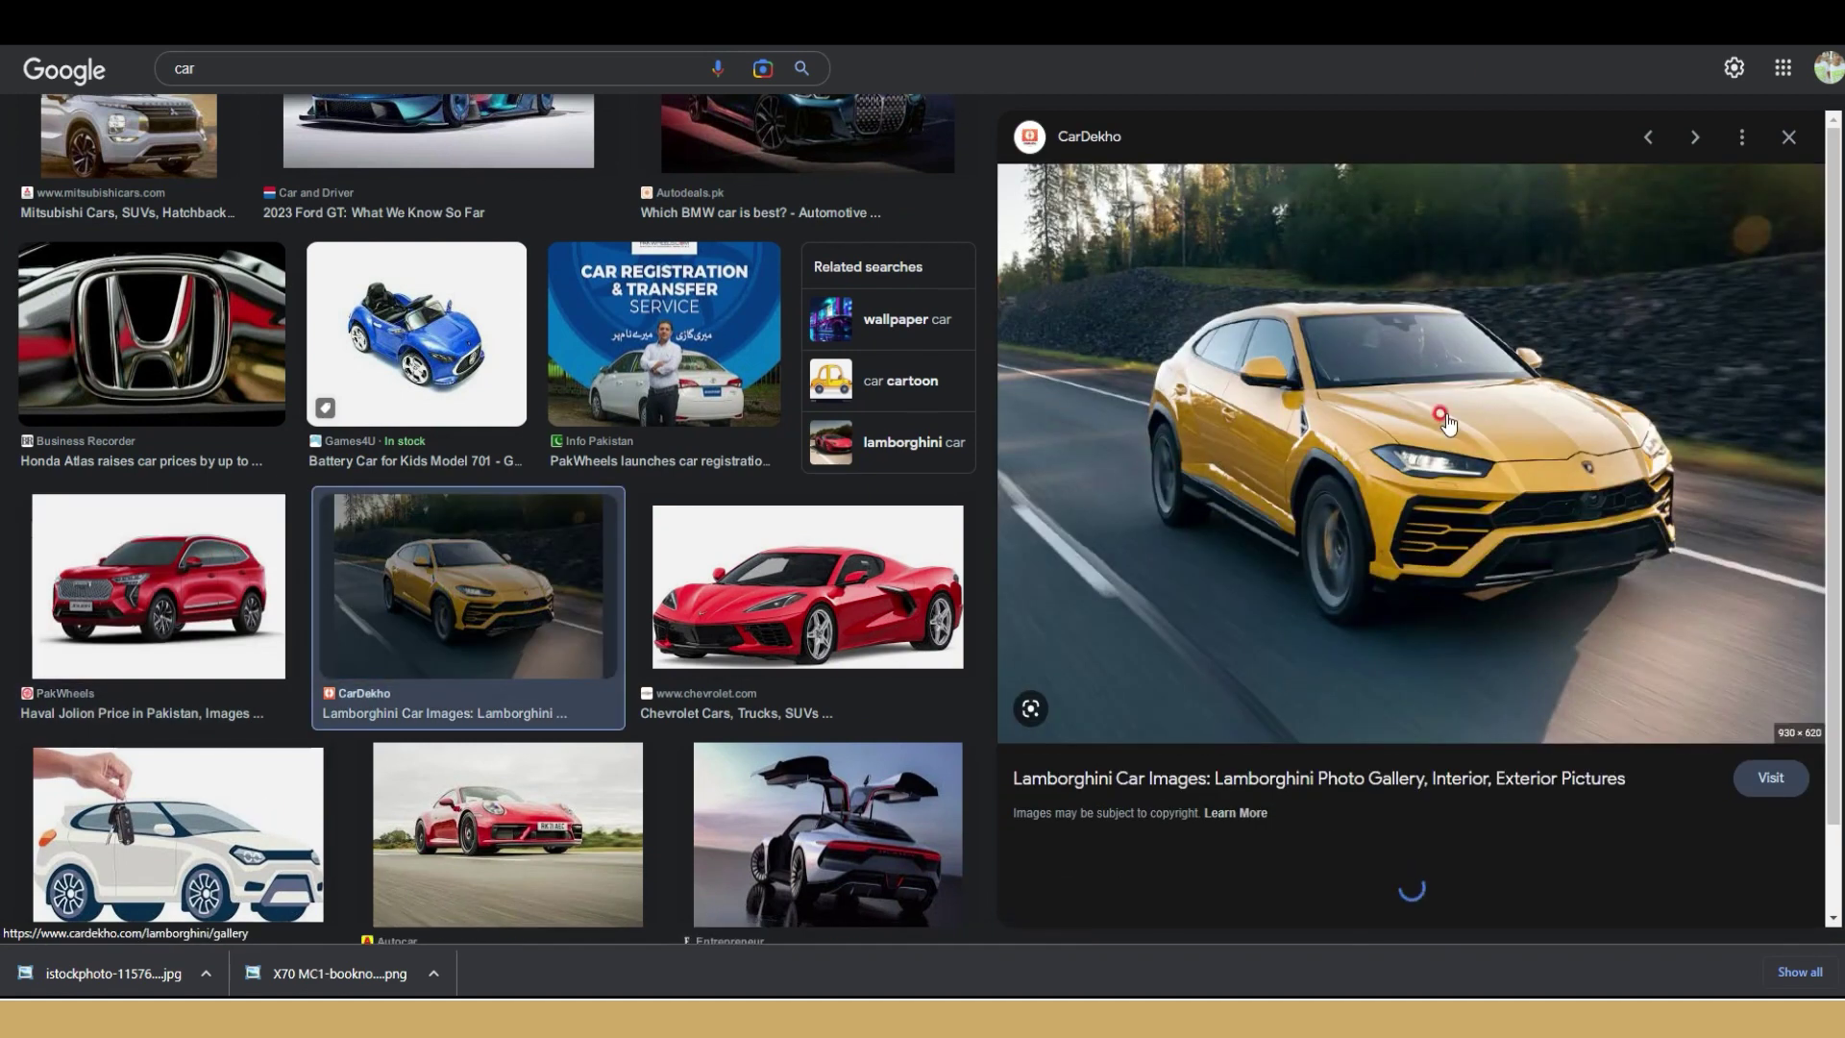
- Save the Lamborghini Urus image into the desktop folder as a WEBP
{"action": "right_click", "coordinate": [1267, 402]}
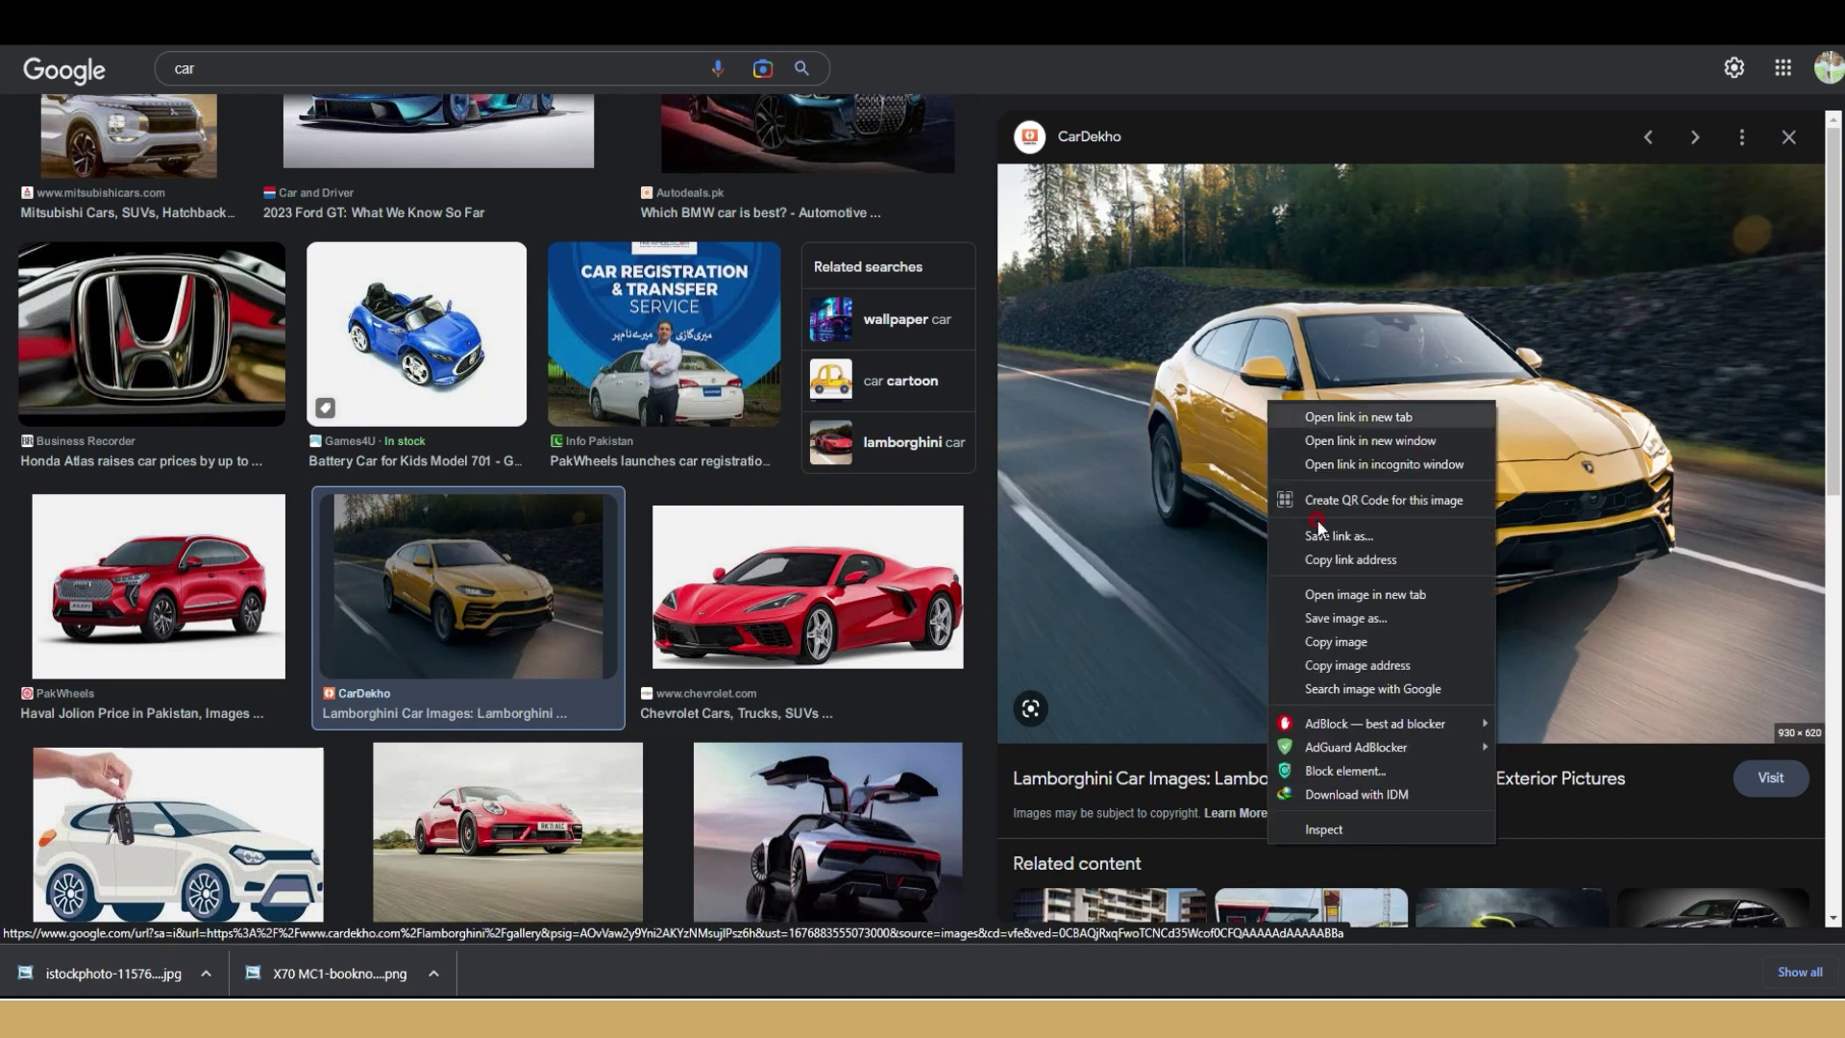
{"action": "left_click", "coordinate": [1331, 618]}
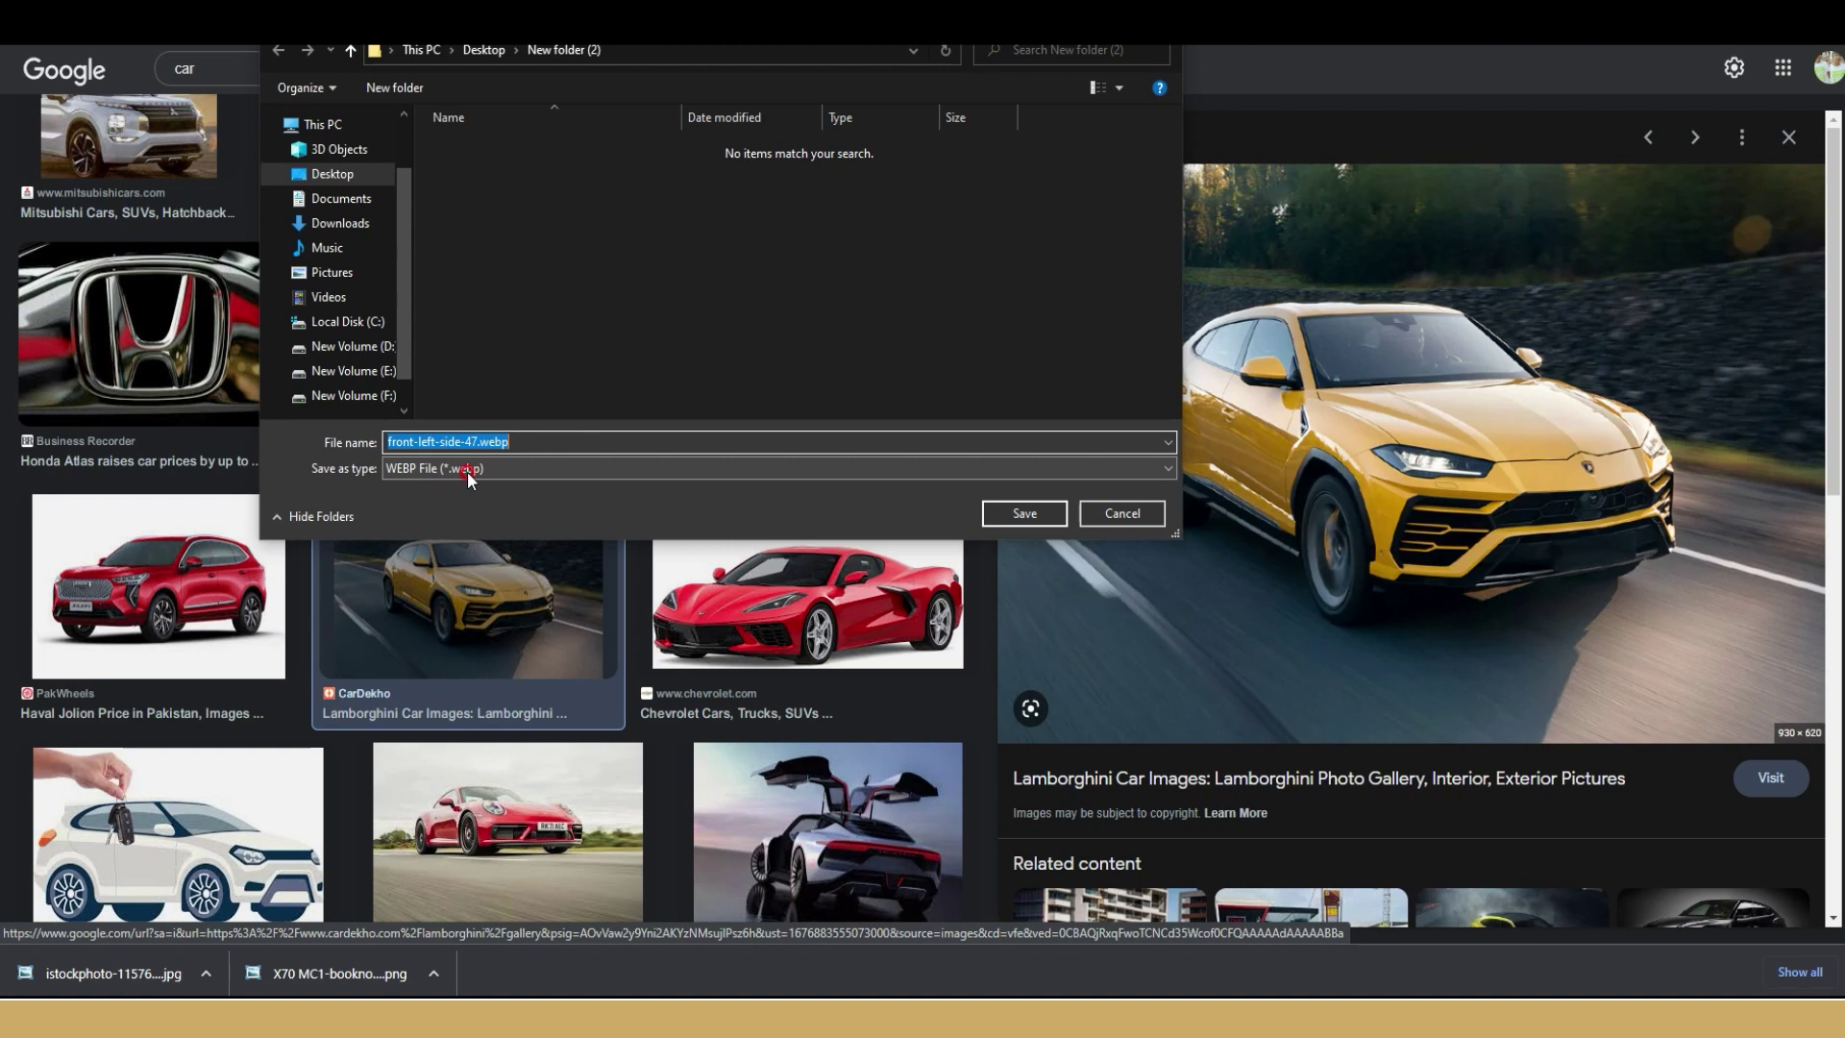
{"action": "left_click", "coordinate": [1025, 513]}
- Scroll further and preview the blue MG4 and the Autodeals car-prices image
{"action": "scroll", "coordinate": [1249, 481], "scroll_direction": "down", "scroll_amount": 2}
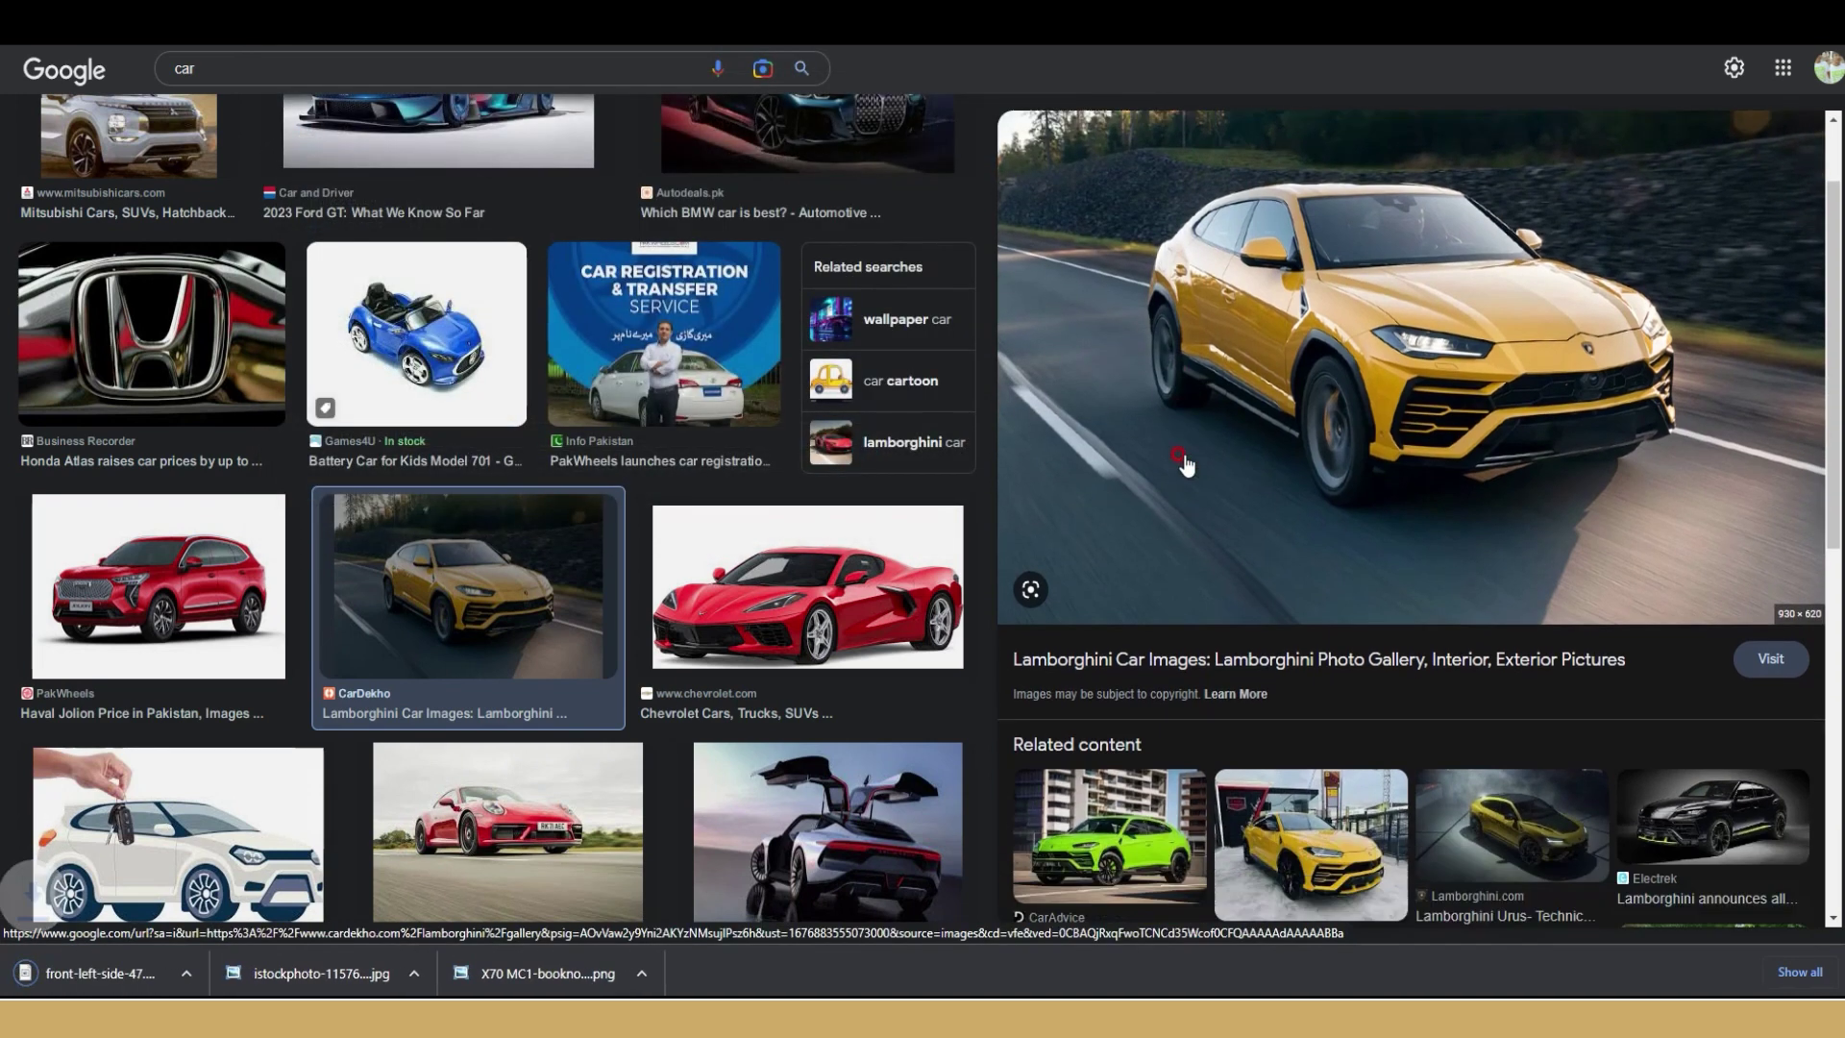
{"action": "scroll", "coordinate": [605, 351], "scroll_direction": "down", "scroll_amount": 5}
{"action": "scroll", "coordinate": [601, 348], "scroll_direction": "down", "scroll_amount": 2}
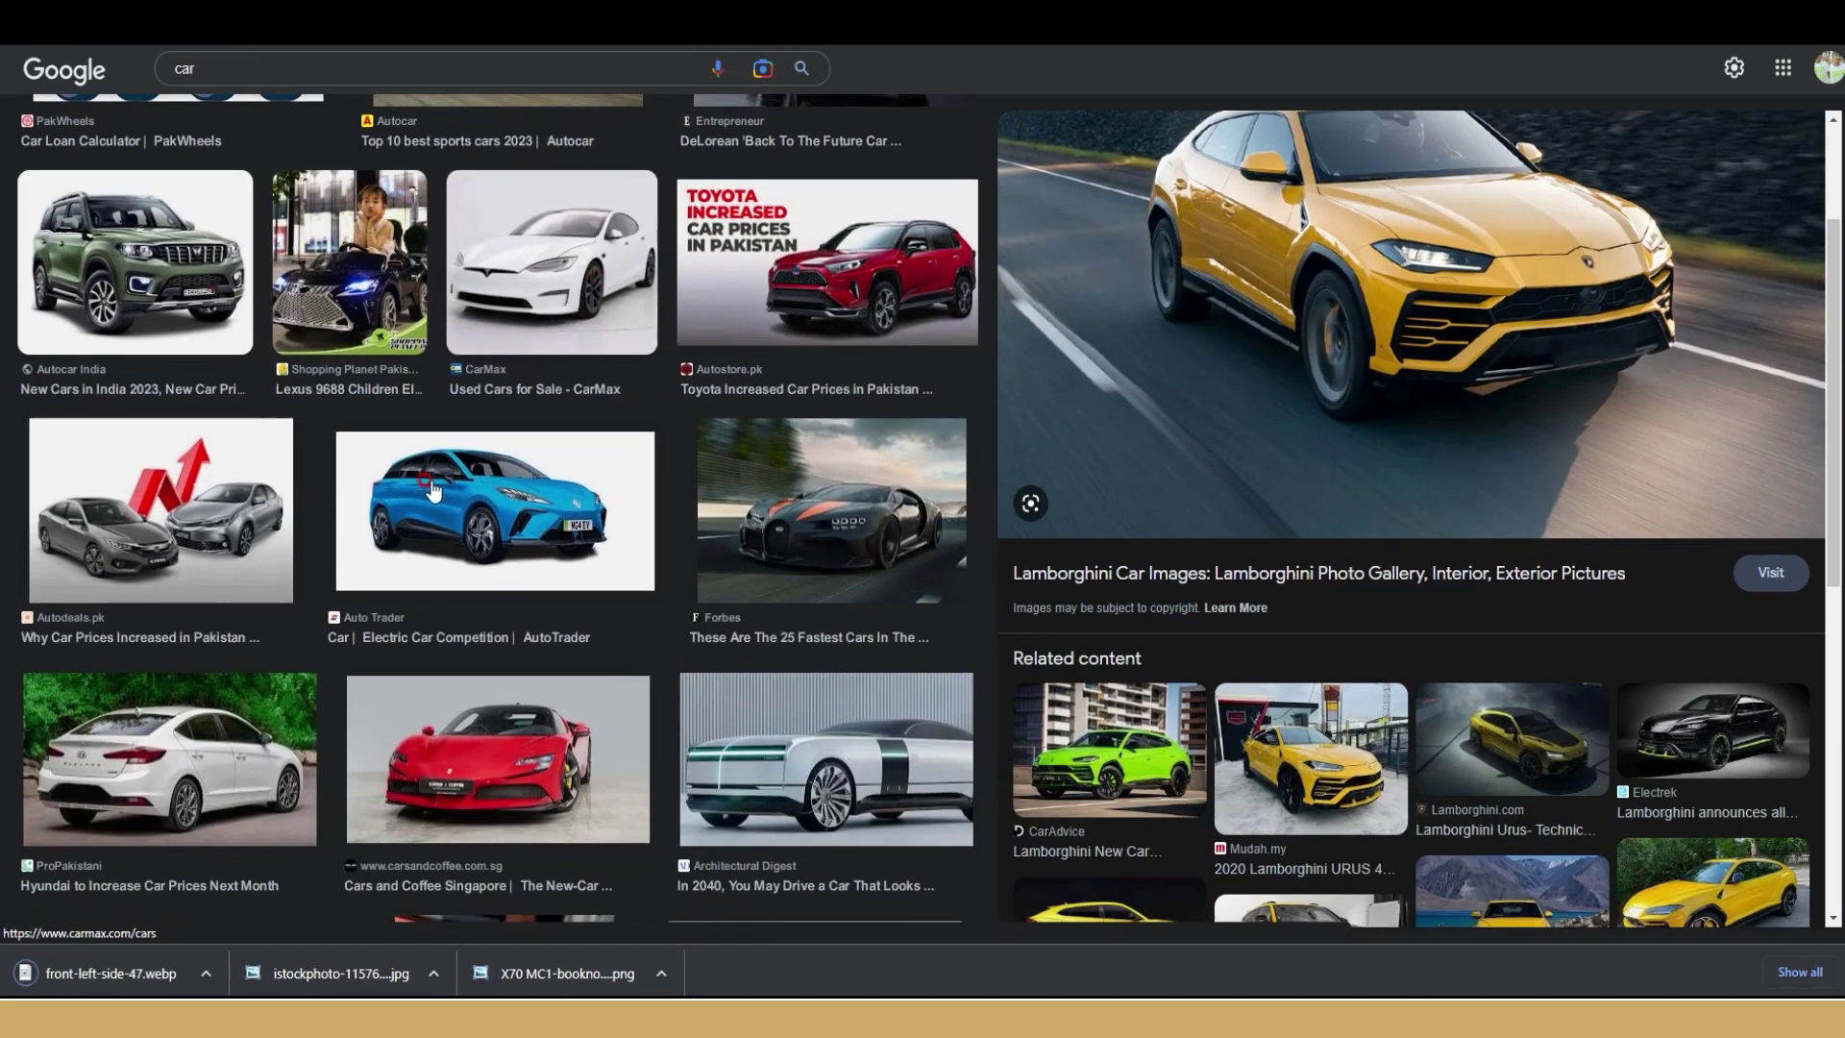
{"action": "left_click", "coordinate": [482, 519]}
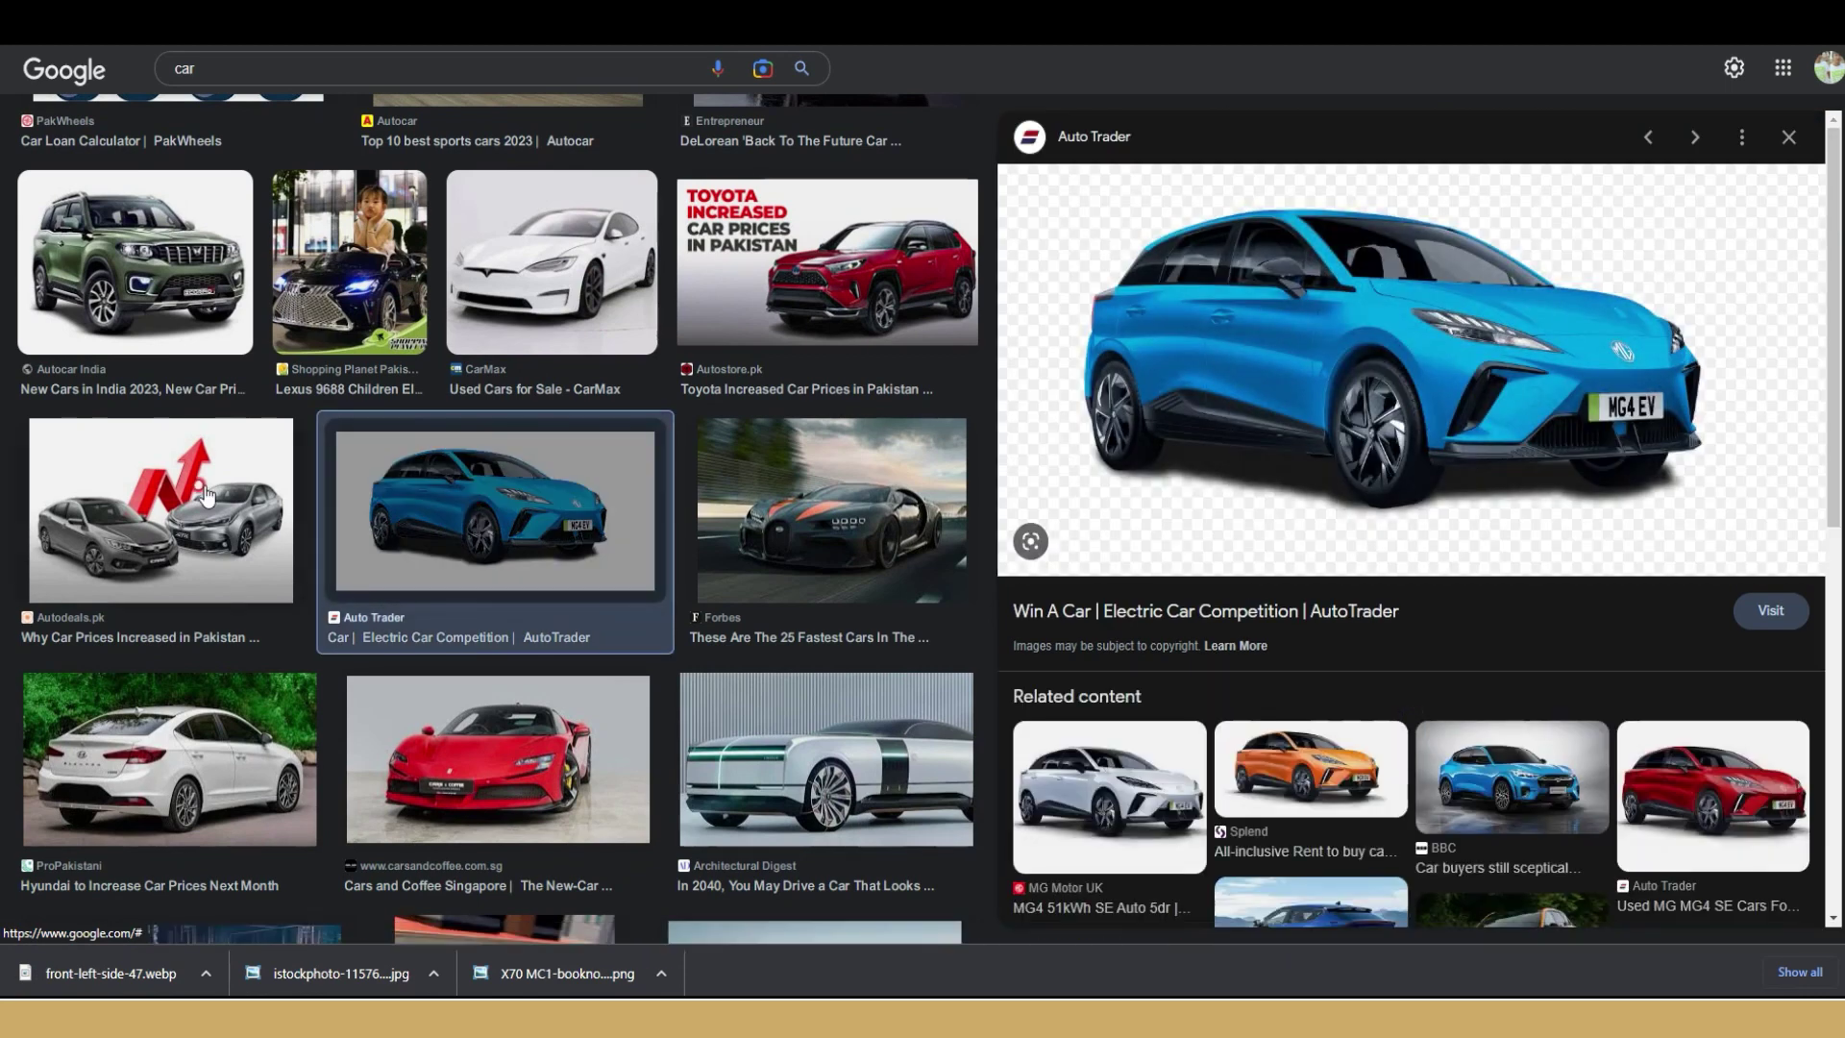
{"action": "left_click", "coordinate": [199, 483]}
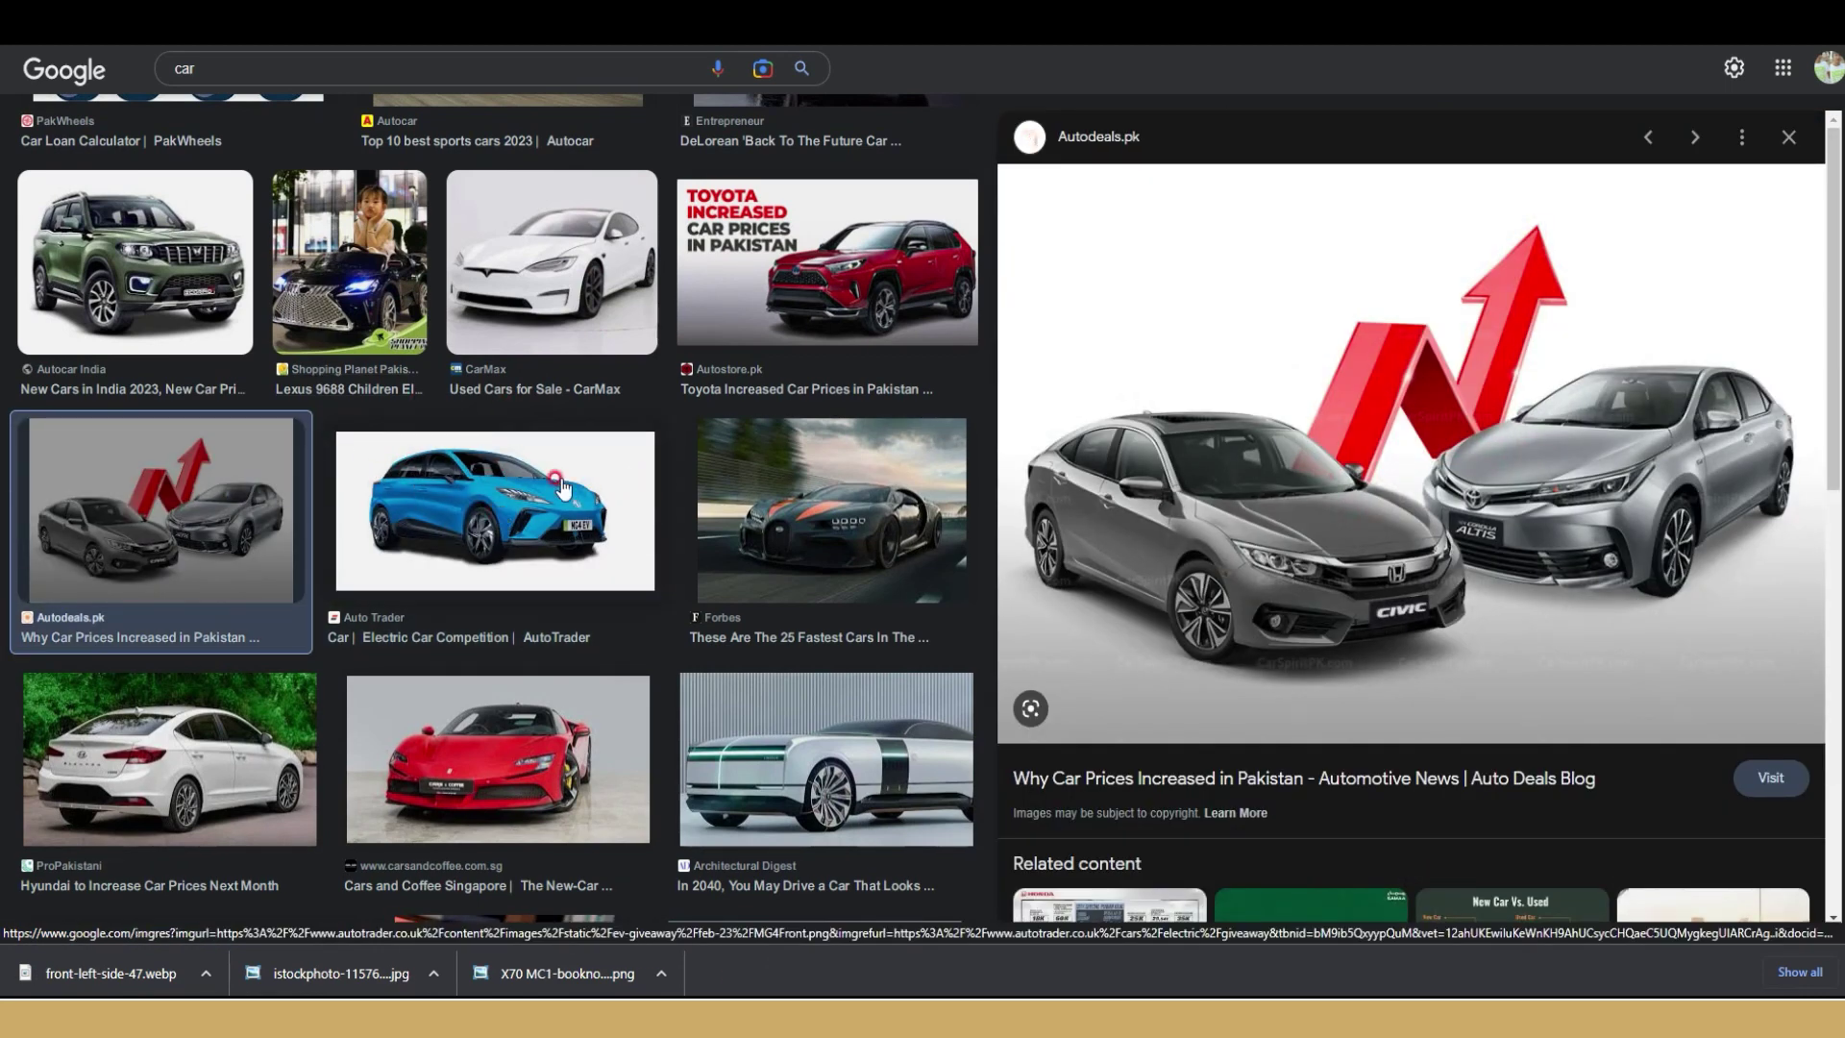
- Save the blue MG4 image as MG4Front.png
{"action": "left_click", "coordinate": [519, 500]}
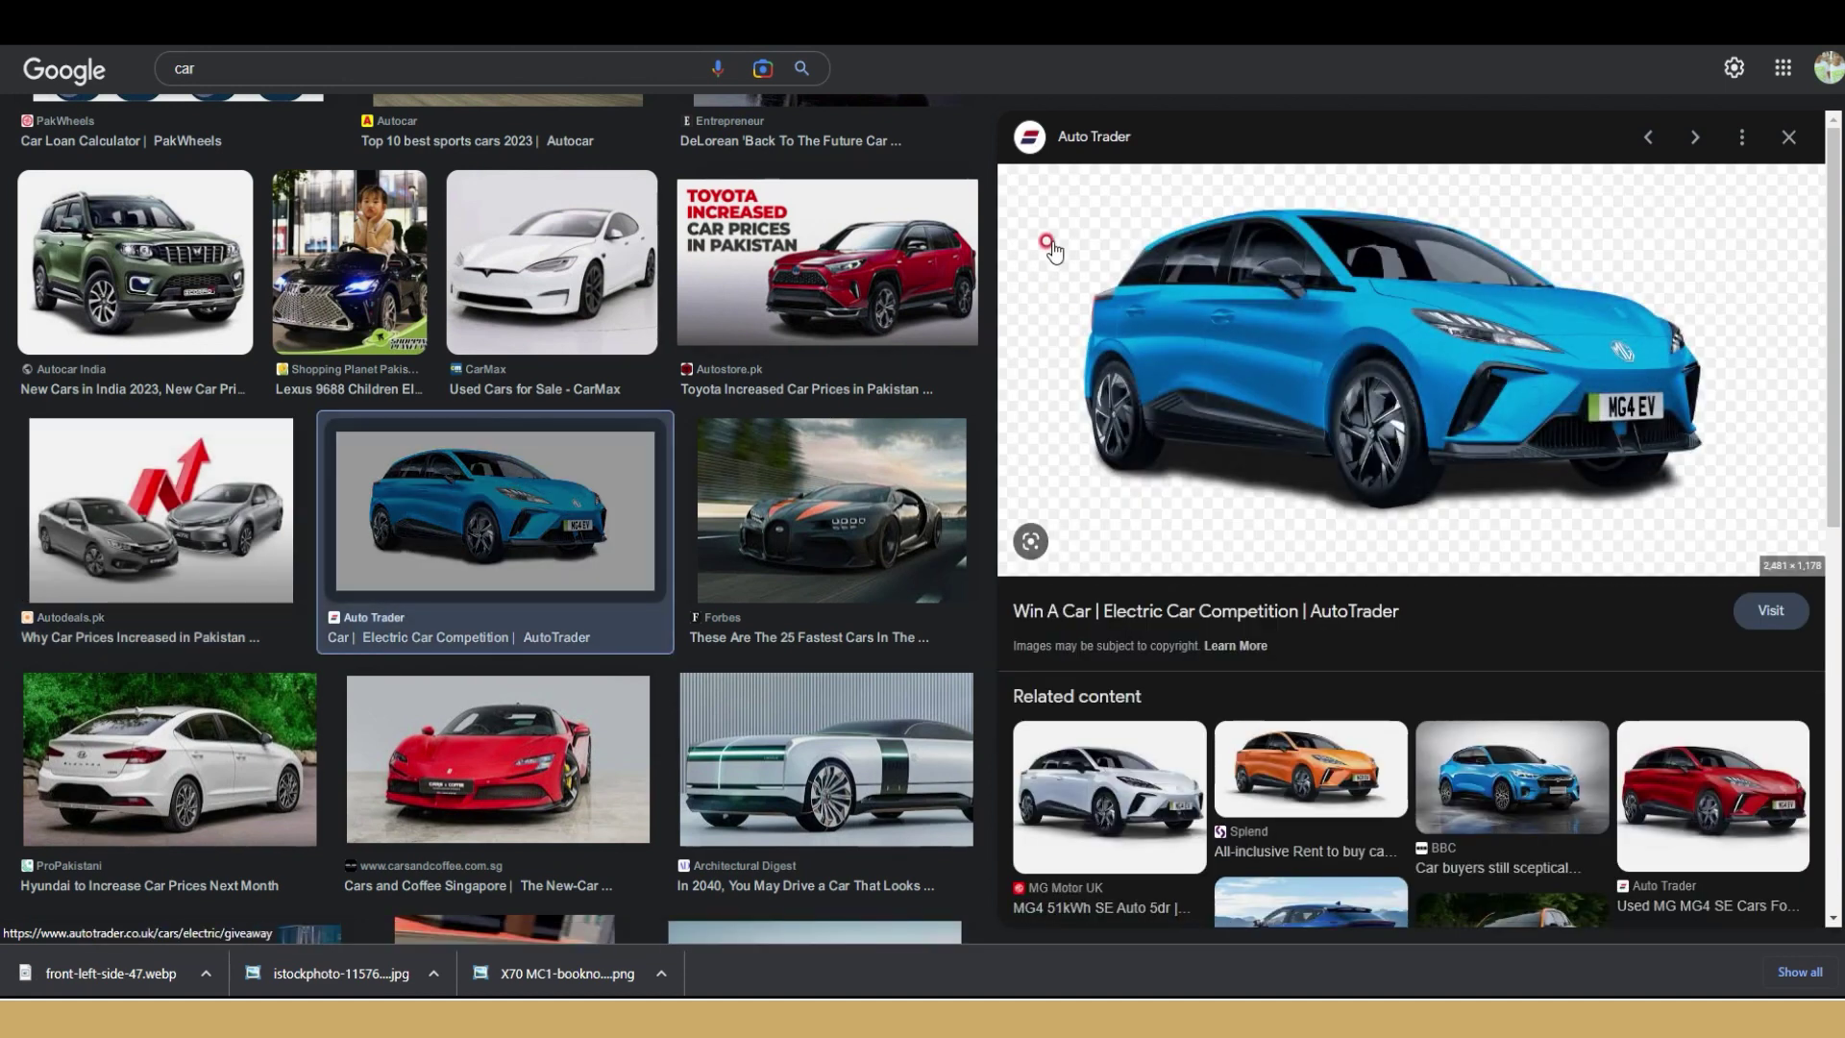
{"action": "right_click", "coordinate": [1467, 413]}
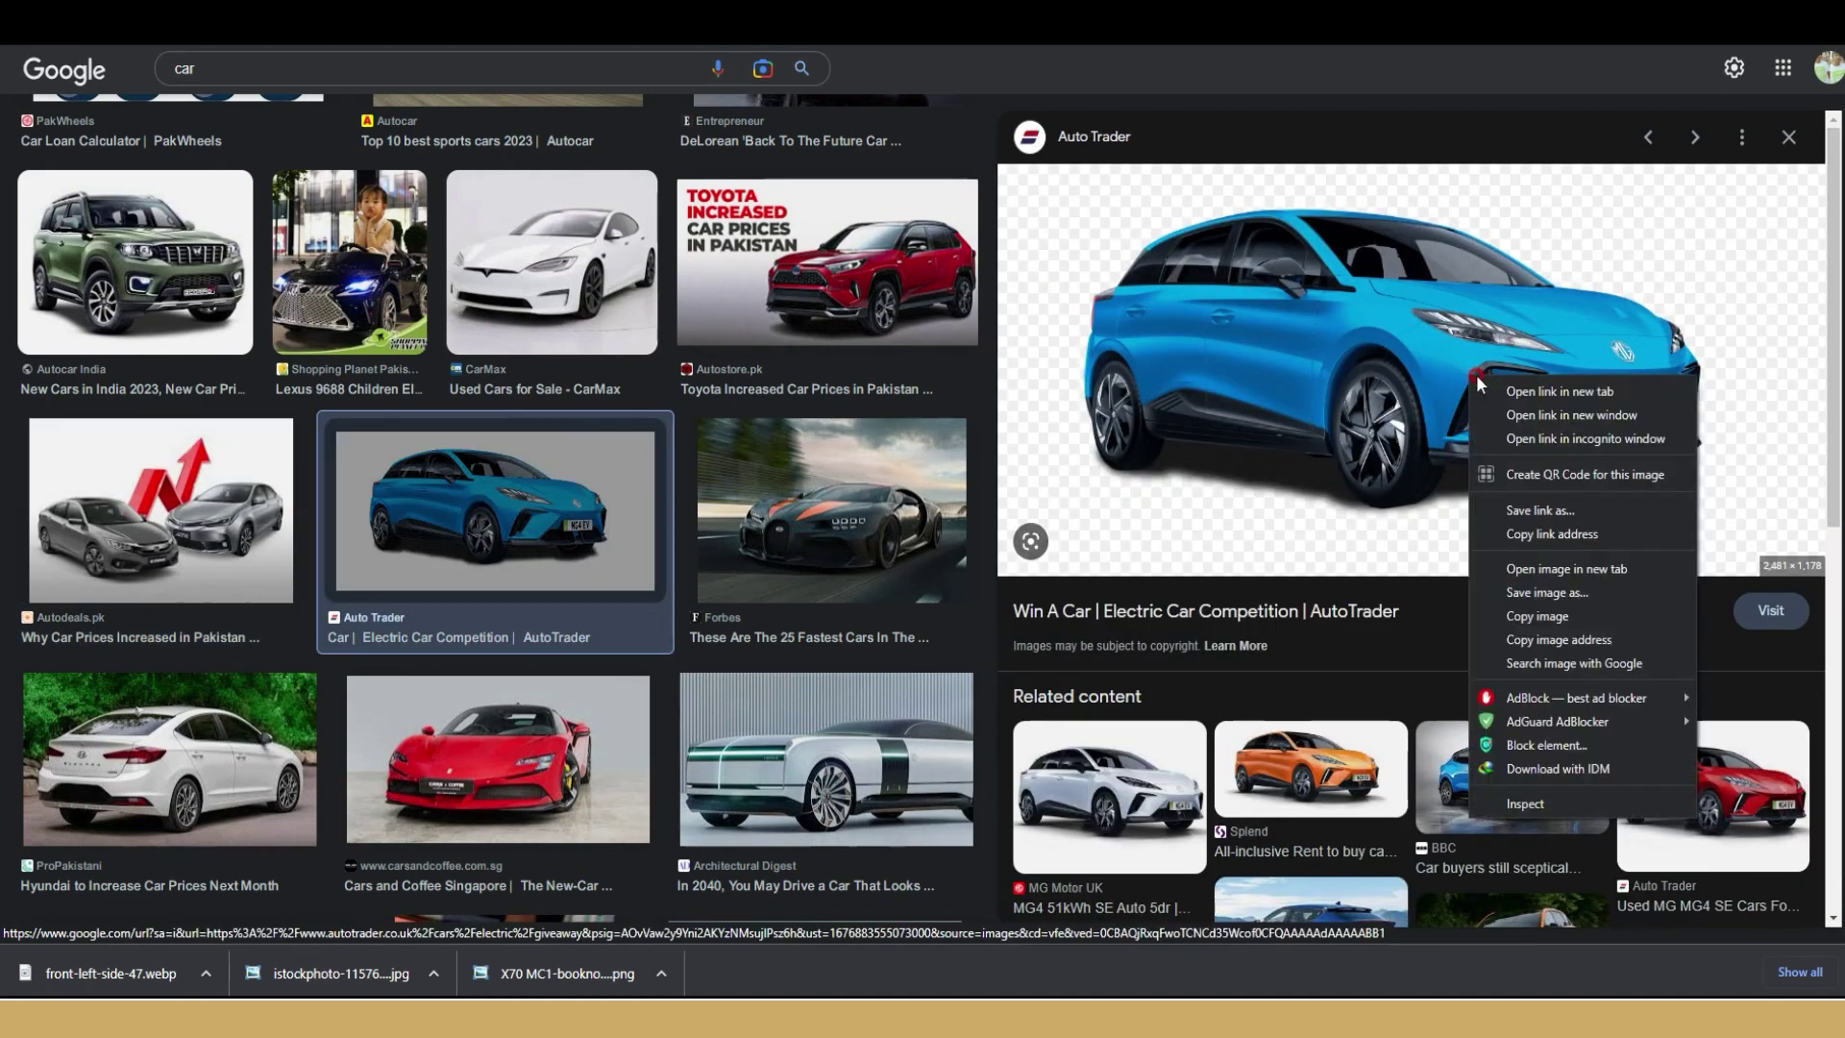
{"action": "left_click", "coordinate": [1559, 579]}
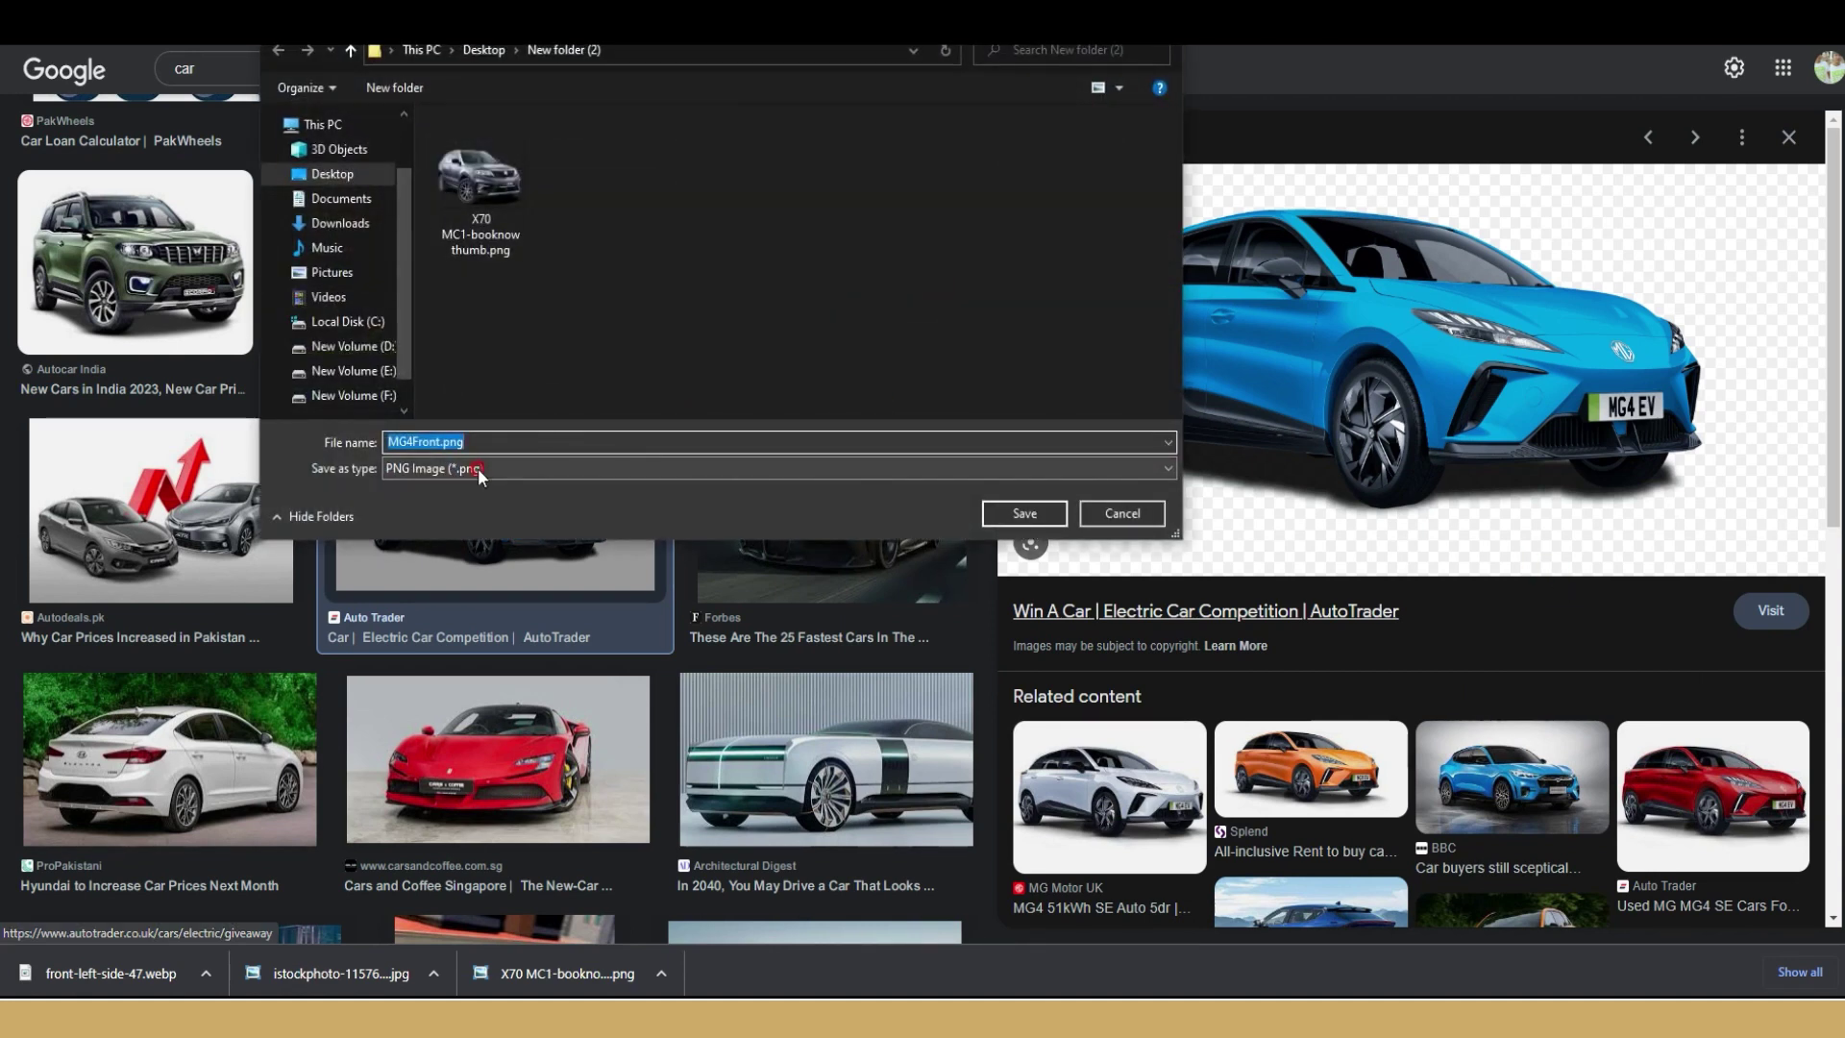
{"action": "left_click", "coordinate": [1014, 514]}
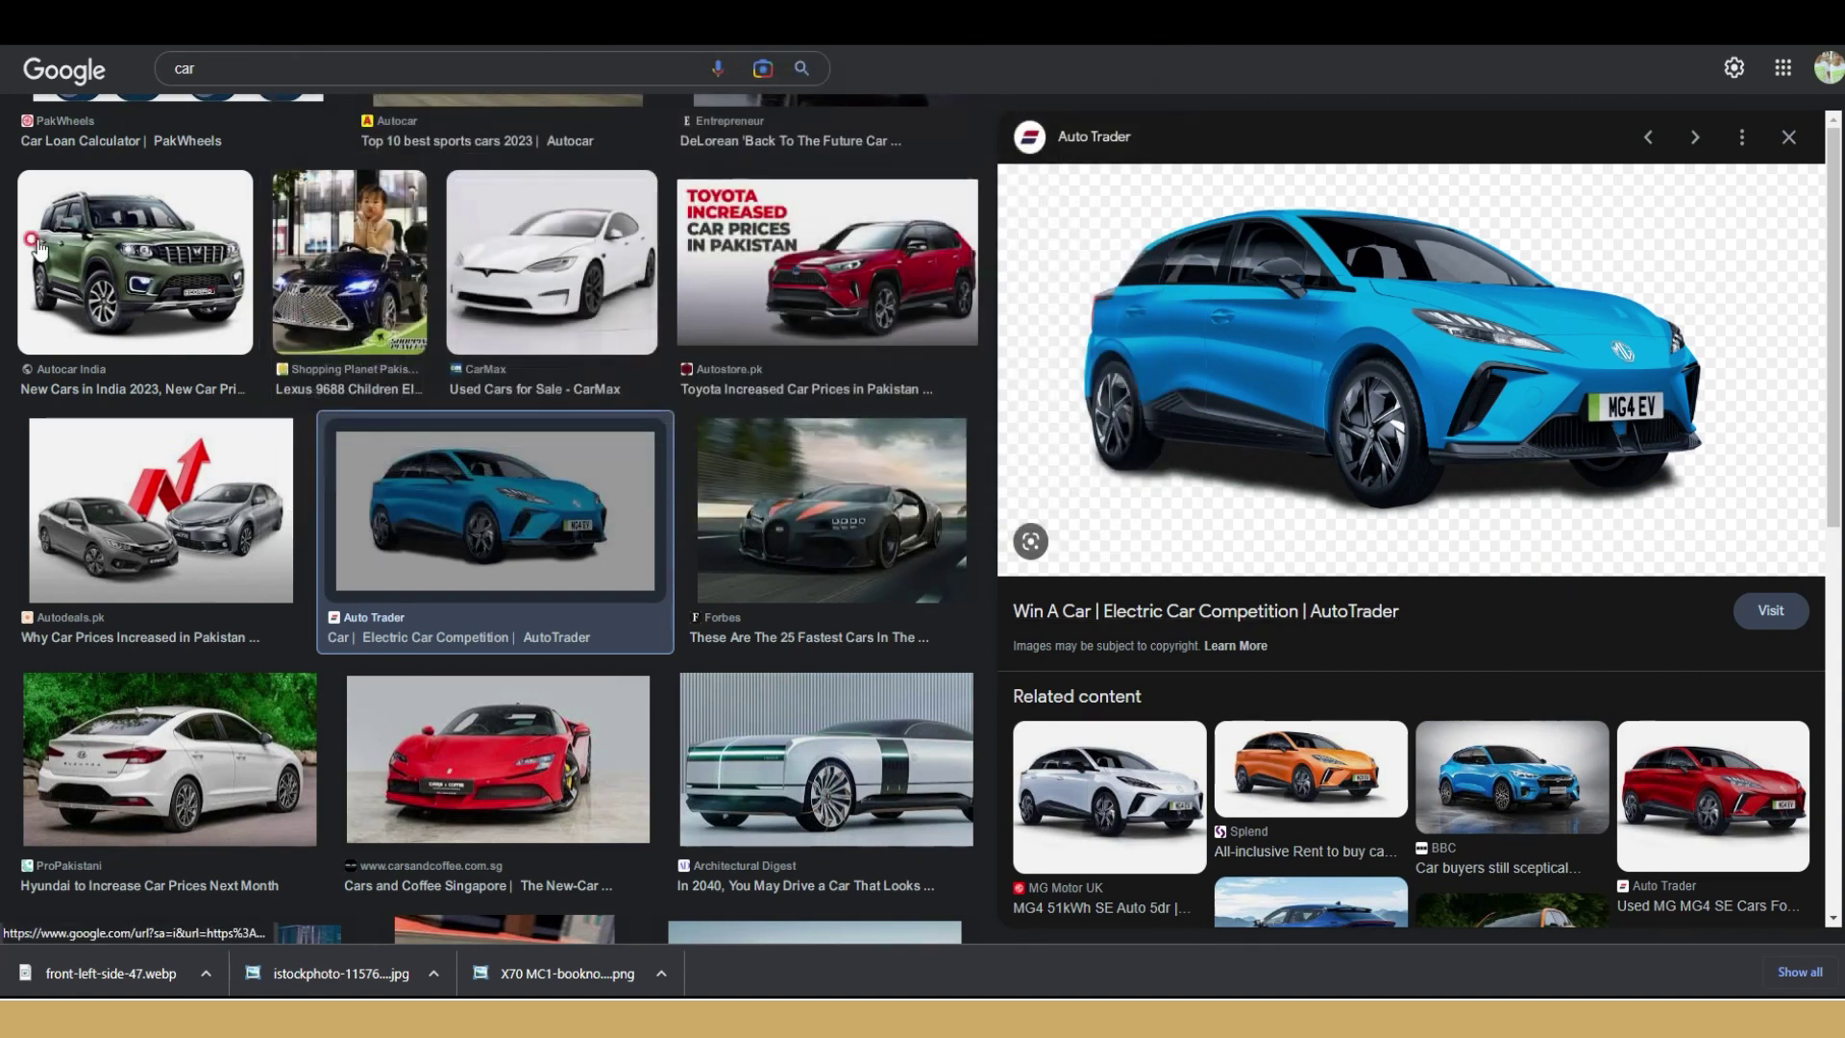
- Browse the Mahindra Scorpio and Forbes Bugatti previews to reach the red Ferrari SF90
{"action": "left_click", "coordinate": [131, 225]}
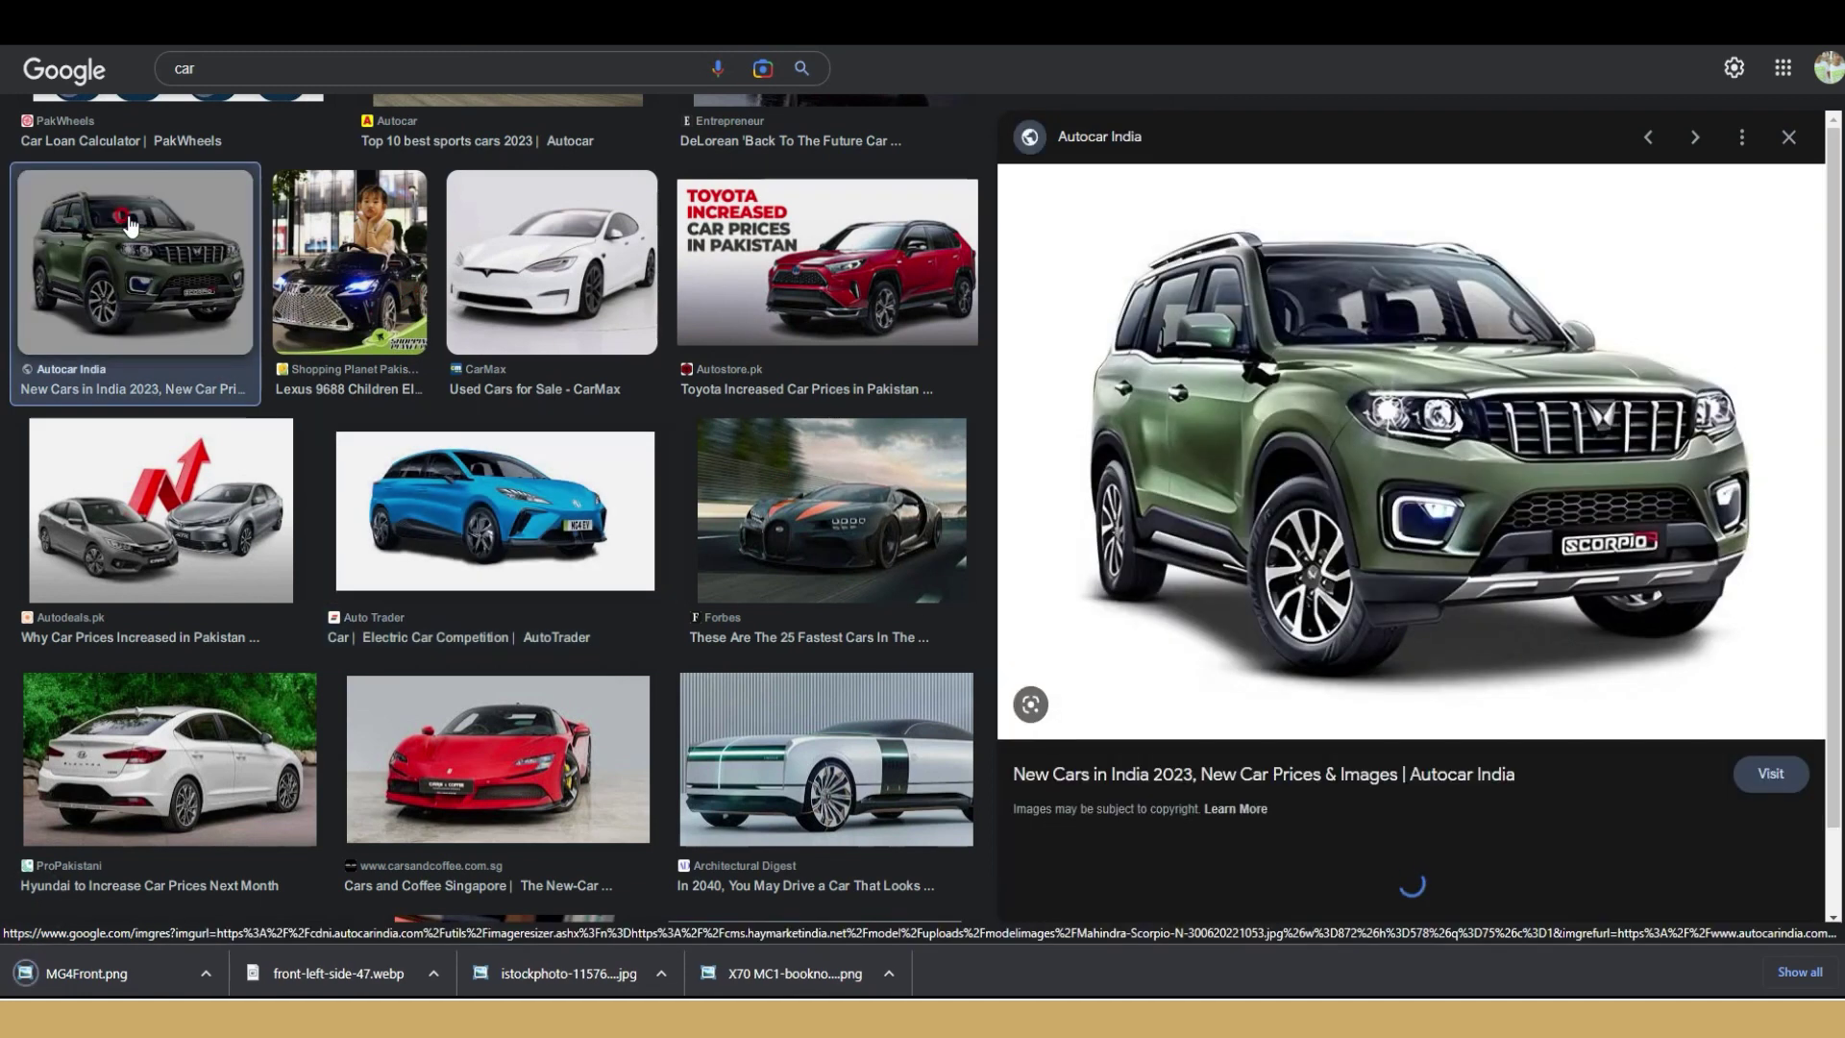
{"action": "left_click", "coordinate": [1281, 705]}
{"action": "left_click", "coordinate": [819, 511]}
{"action": "left_click", "coordinate": [582, 728]}
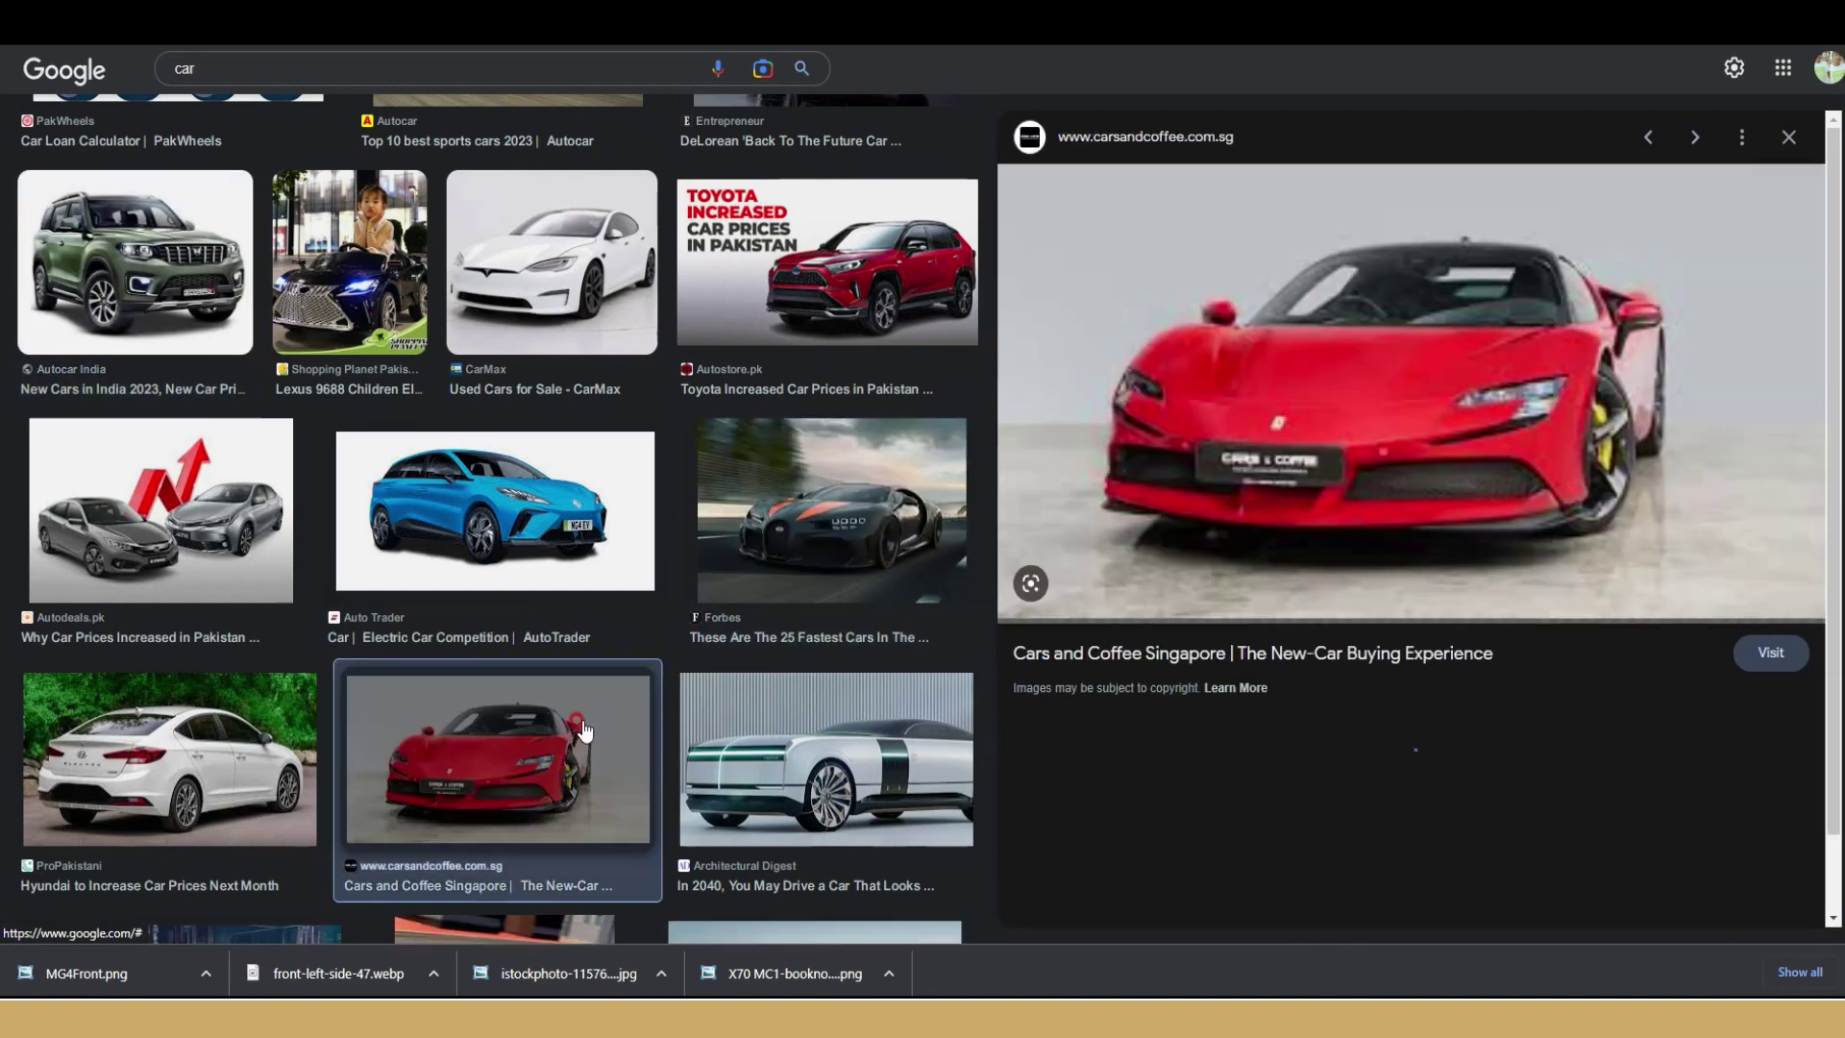
{"action": "scroll", "coordinate": [811, 711], "scroll_direction": "down", "scroll_amount": 3}
- Save the red Ferrari SF90 image as a JPEG into the same folder
{"action": "right_click", "coordinate": [1467, 415]}
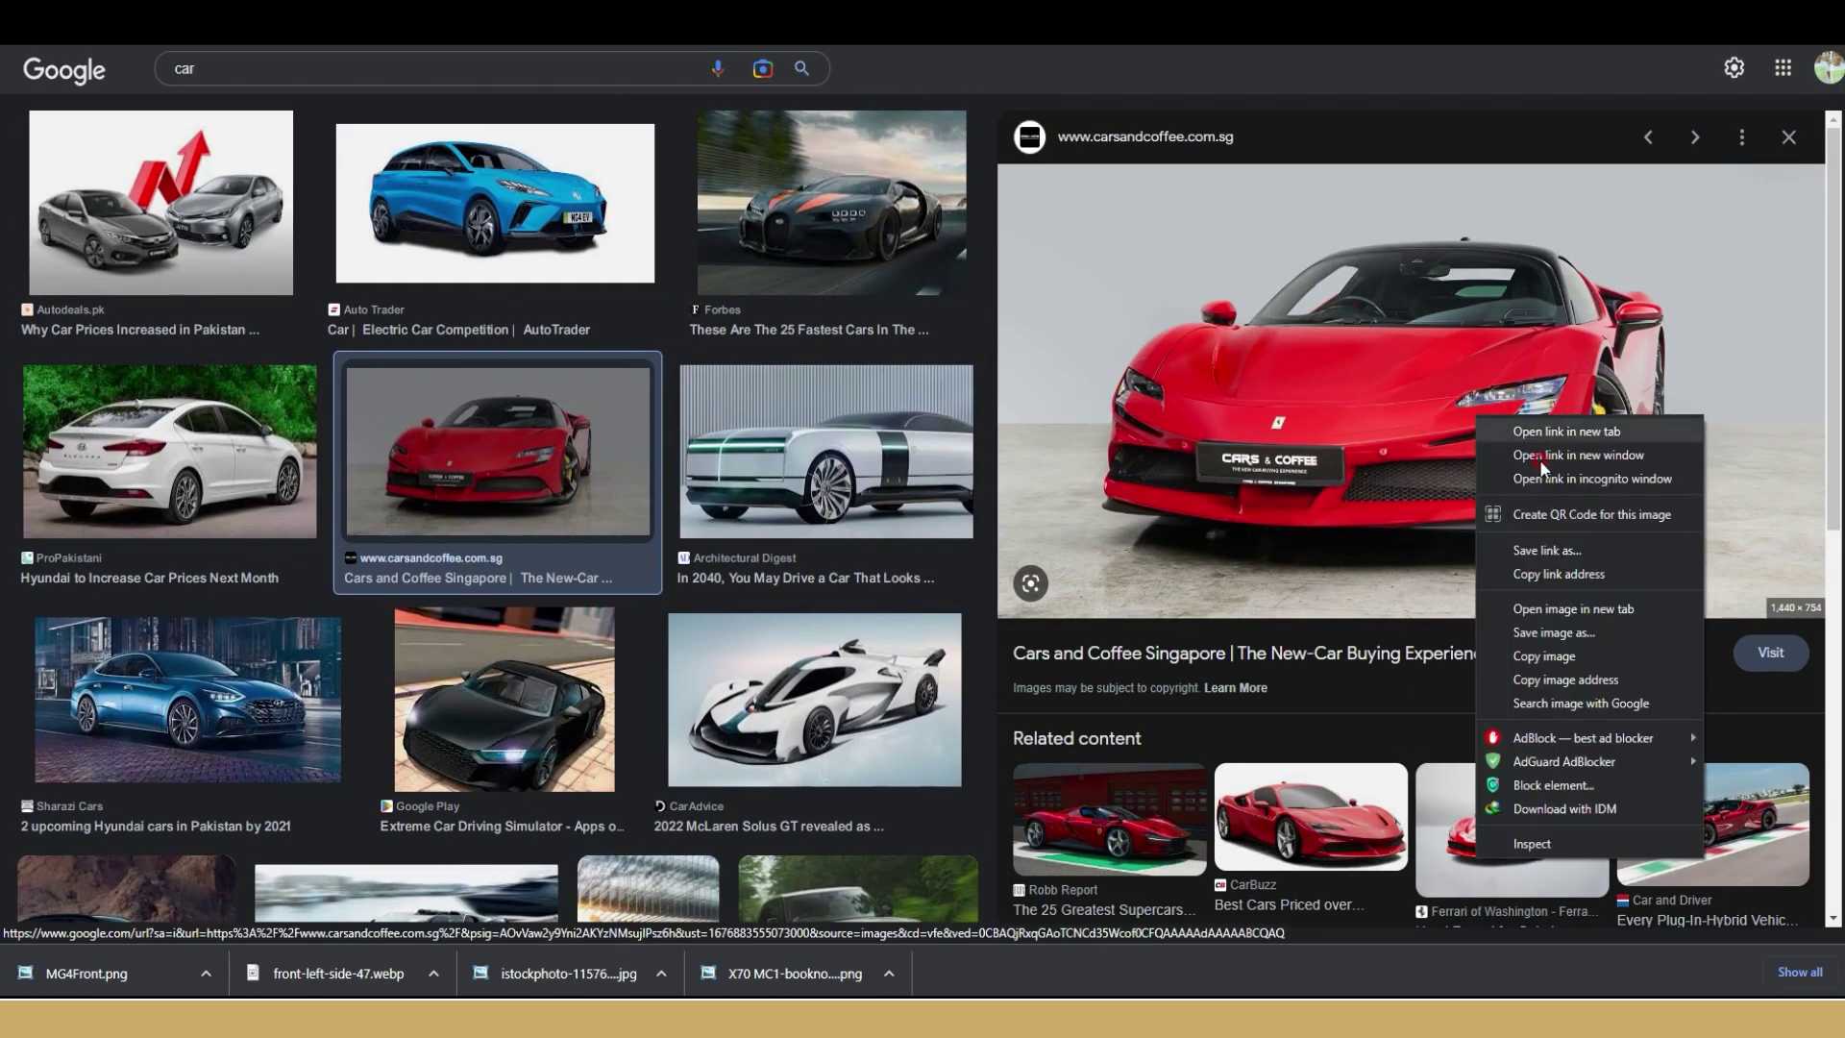
{"action": "left_click", "coordinate": [1540, 634]}
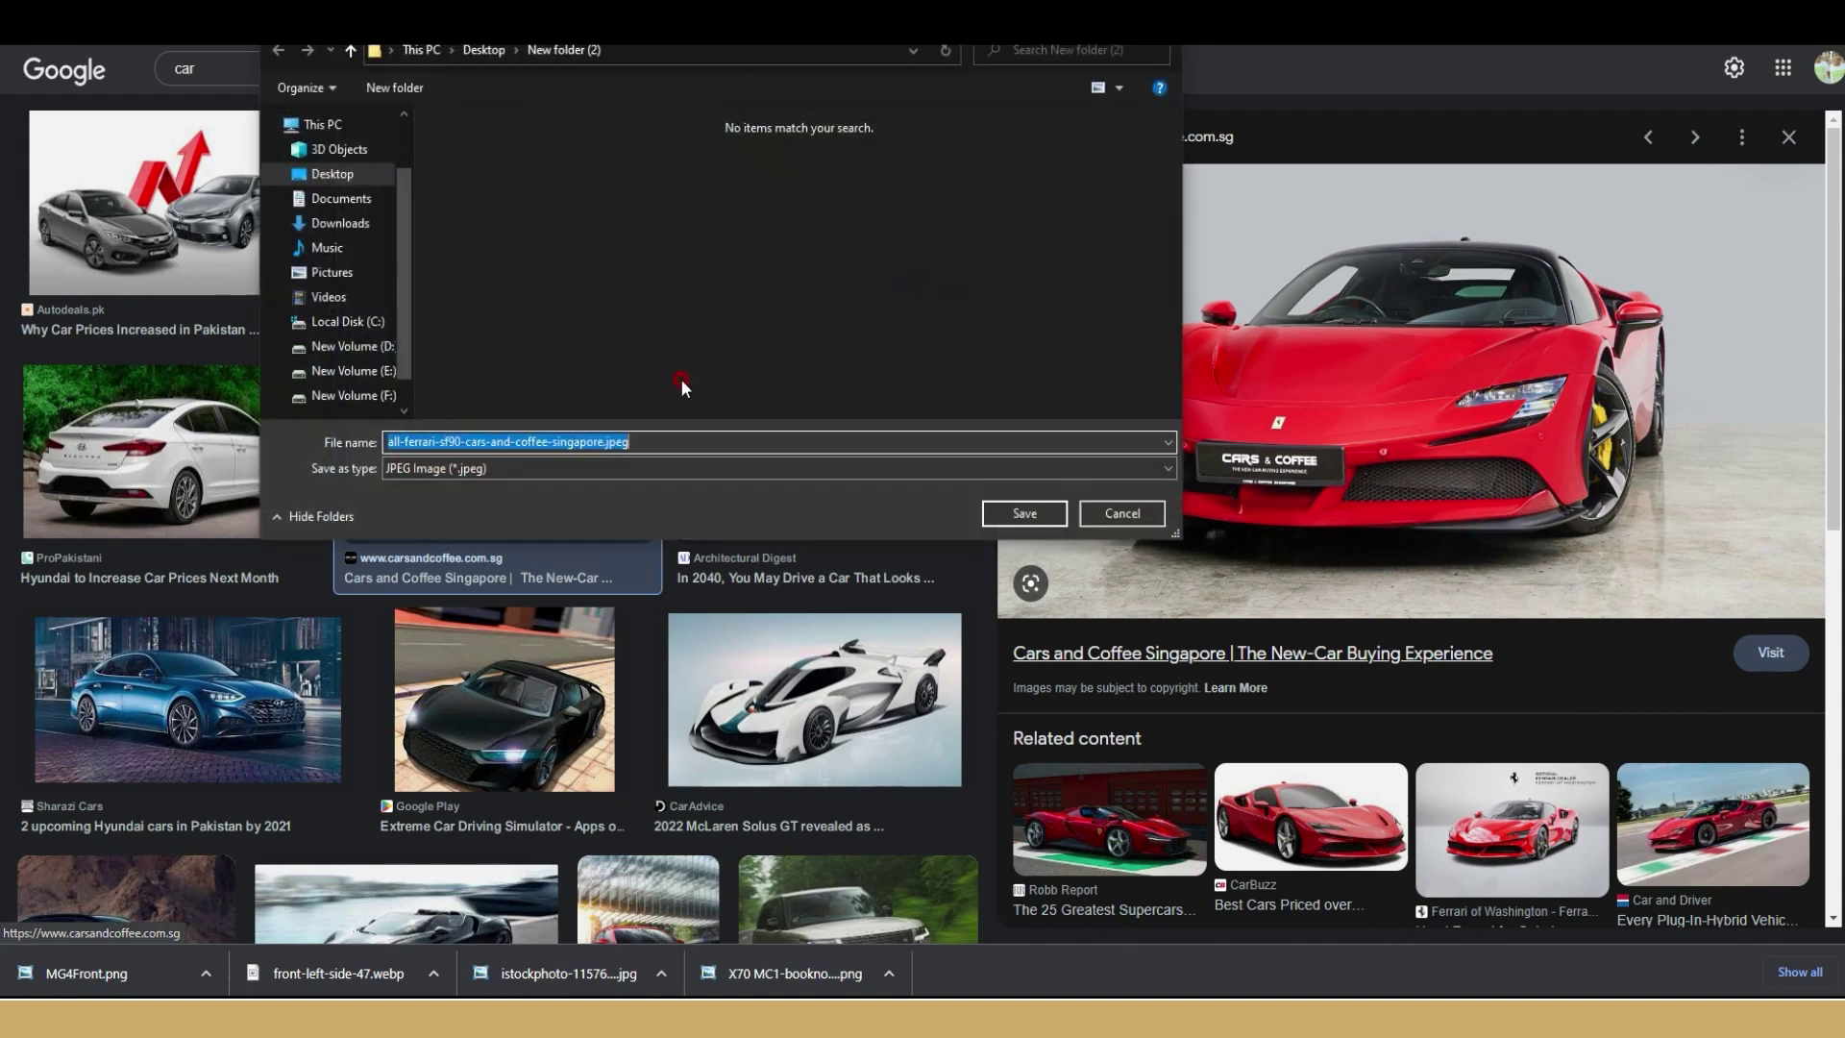
{"action": "left_click", "coordinate": [1022, 513]}
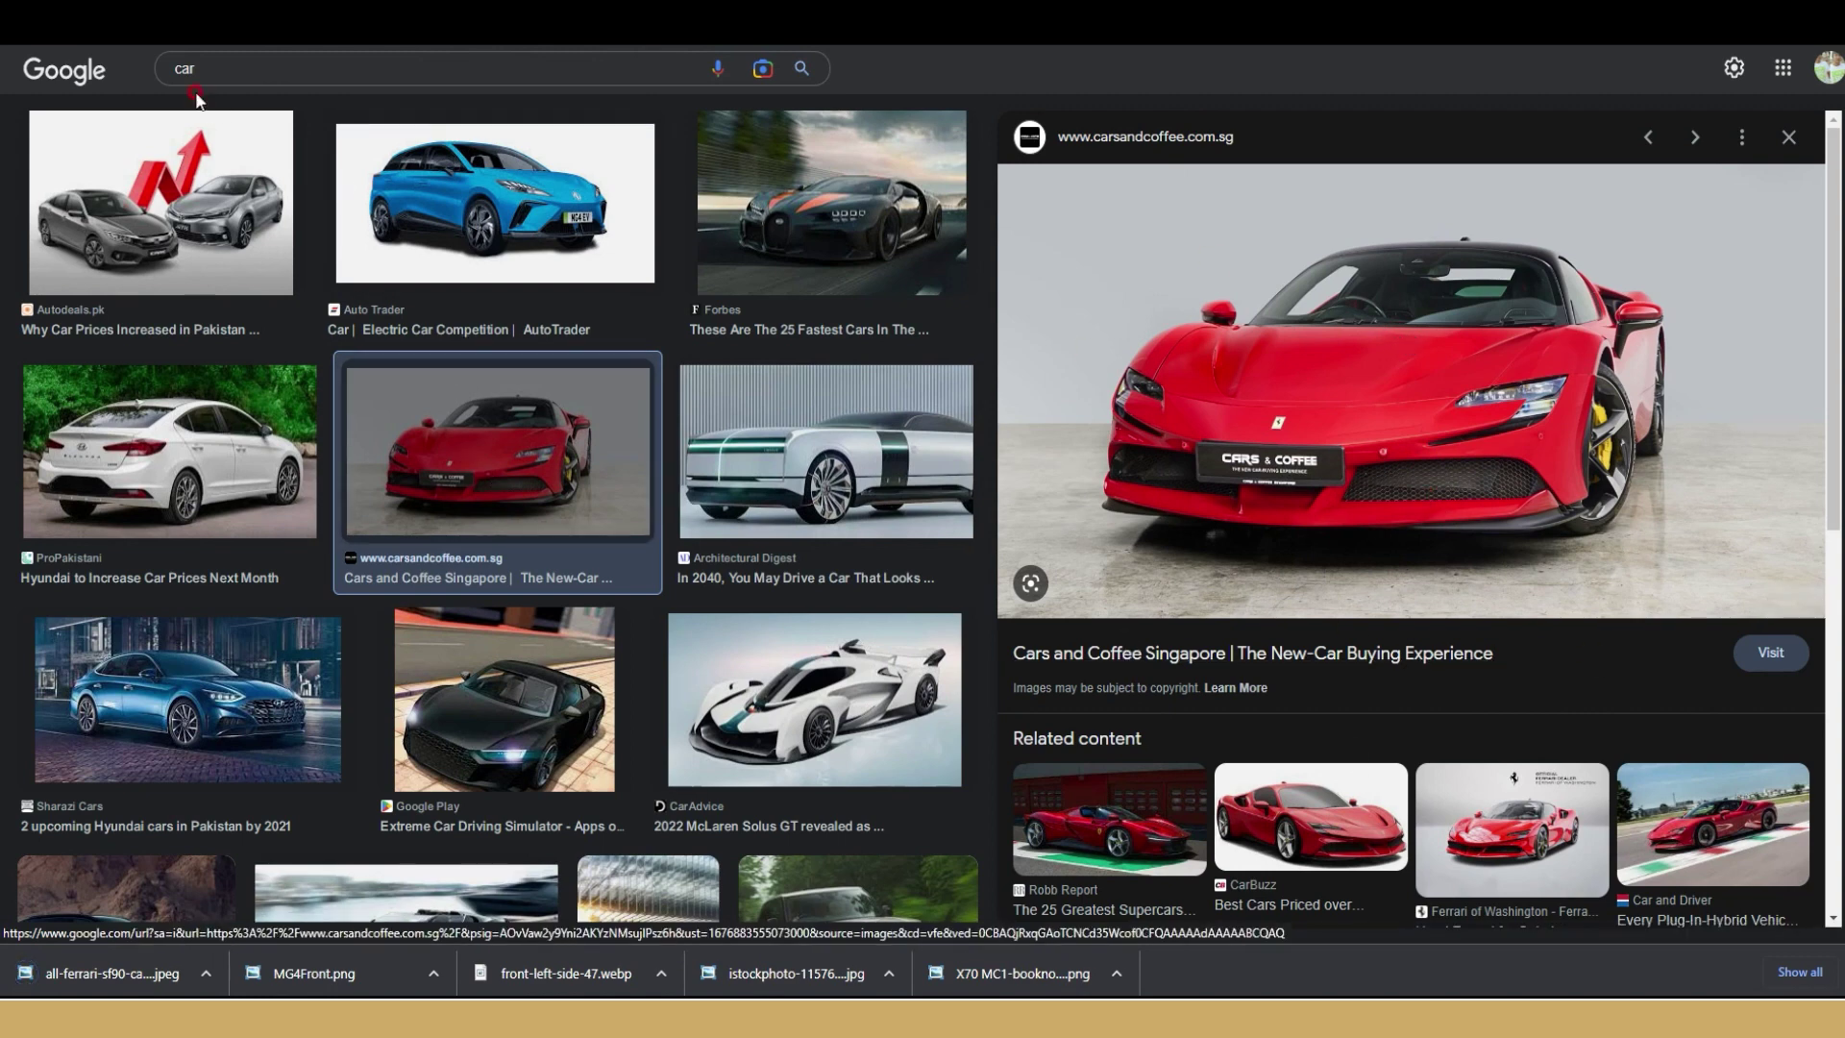
{"action": "left_click", "coordinate": [221, 61]}
- Search for 'car png' and save the PNGEgg row-of-cars image to the folder
{"action": "type", "text": "png"}
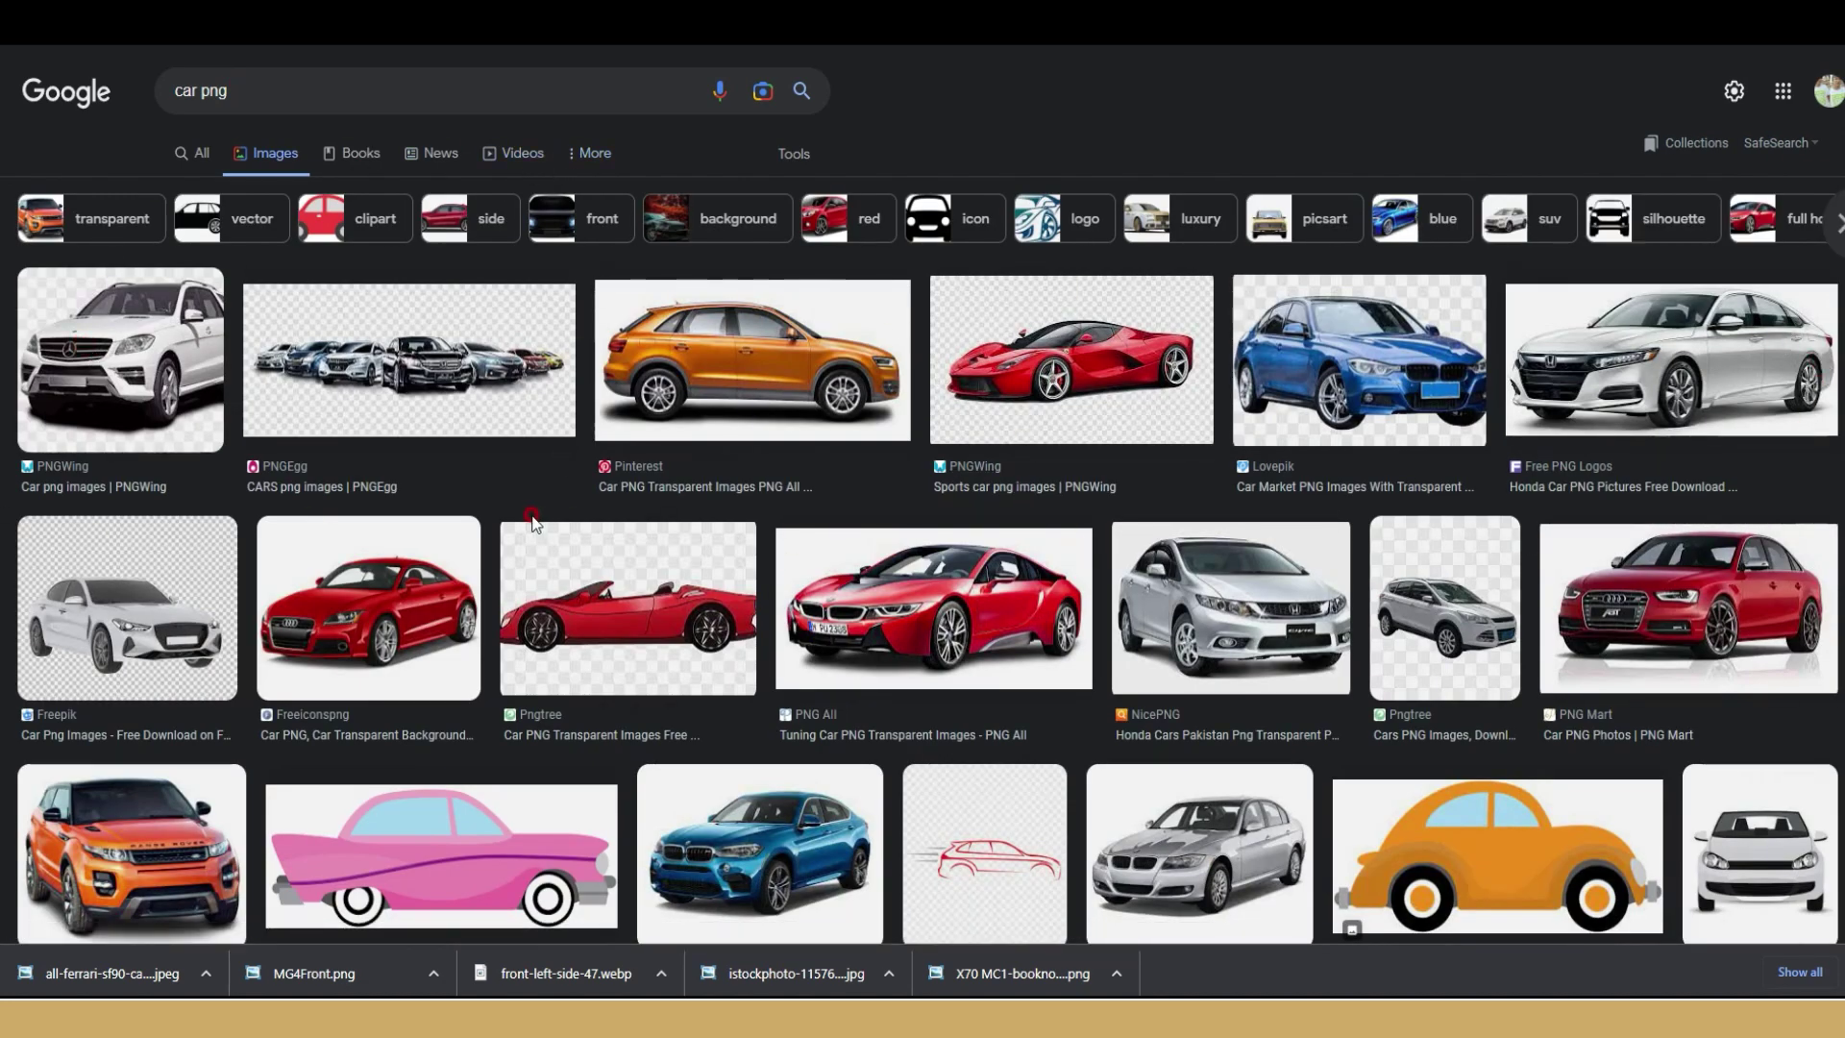
{"action": "left_click", "coordinate": [489, 359]}
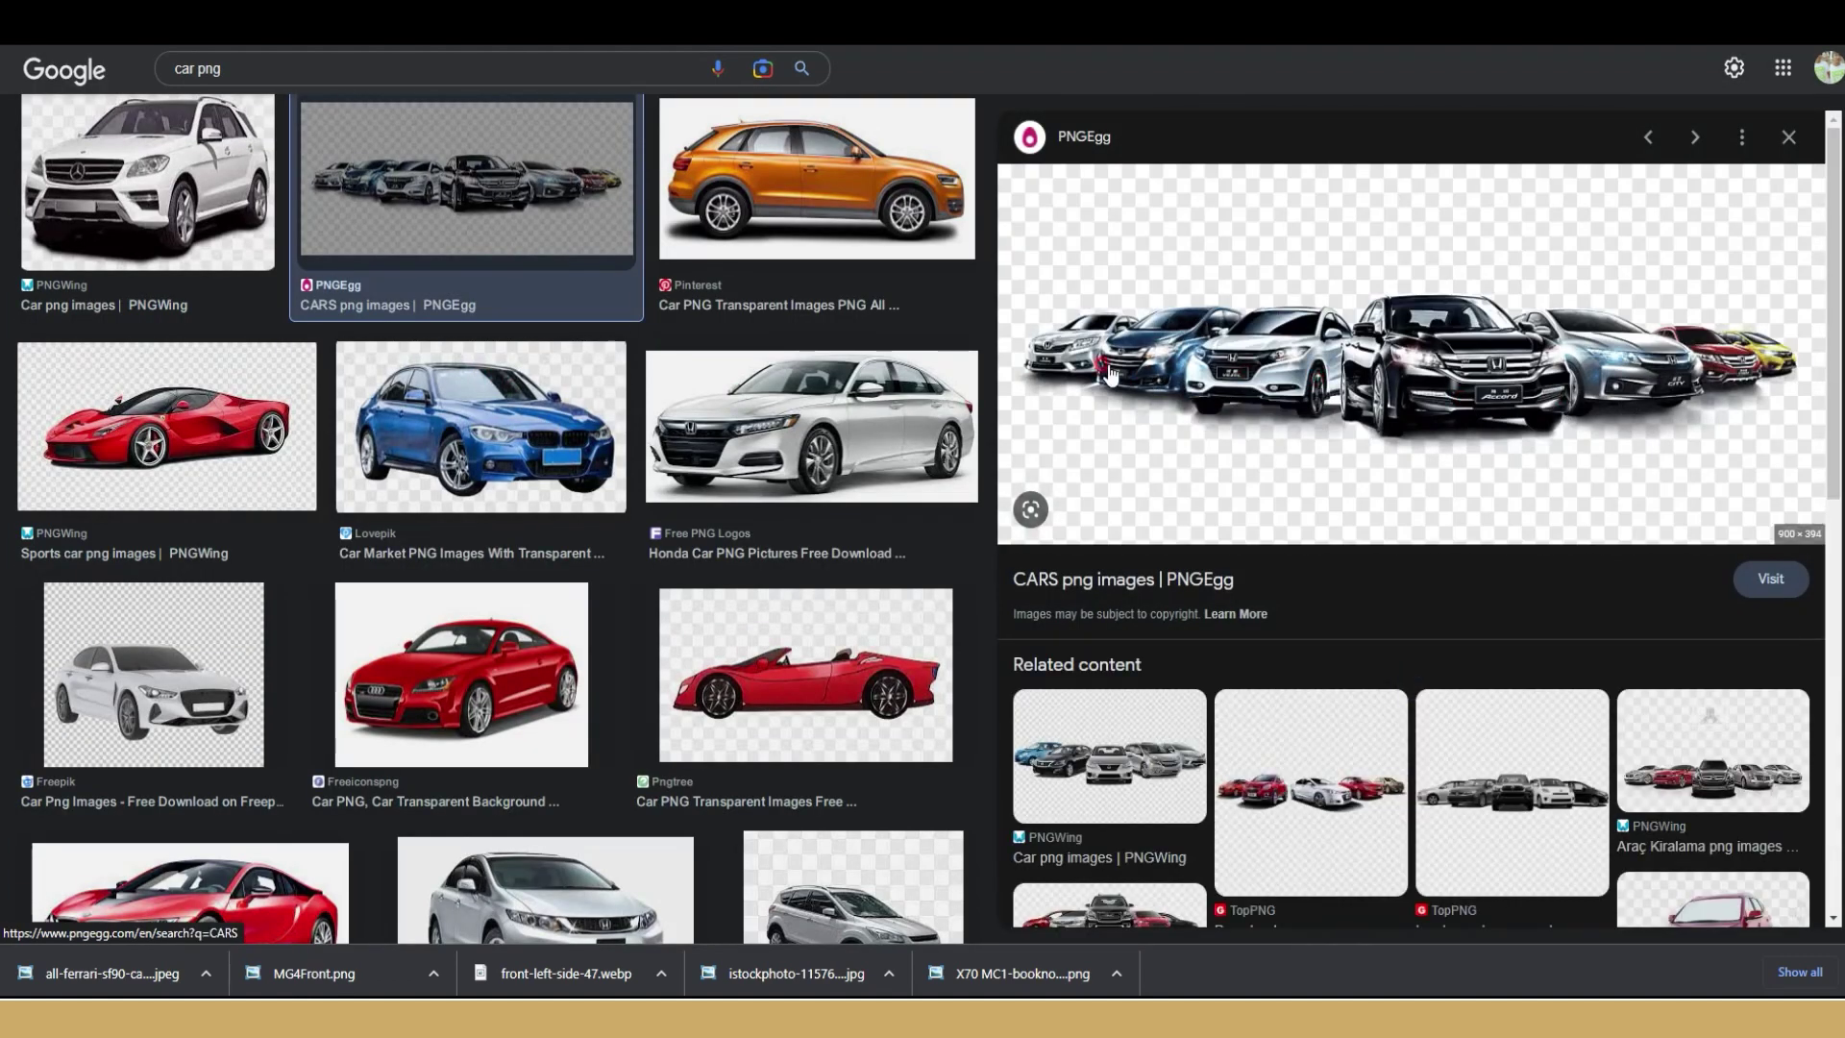
{"action": "right_click", "coordinate": [1291, 272]}
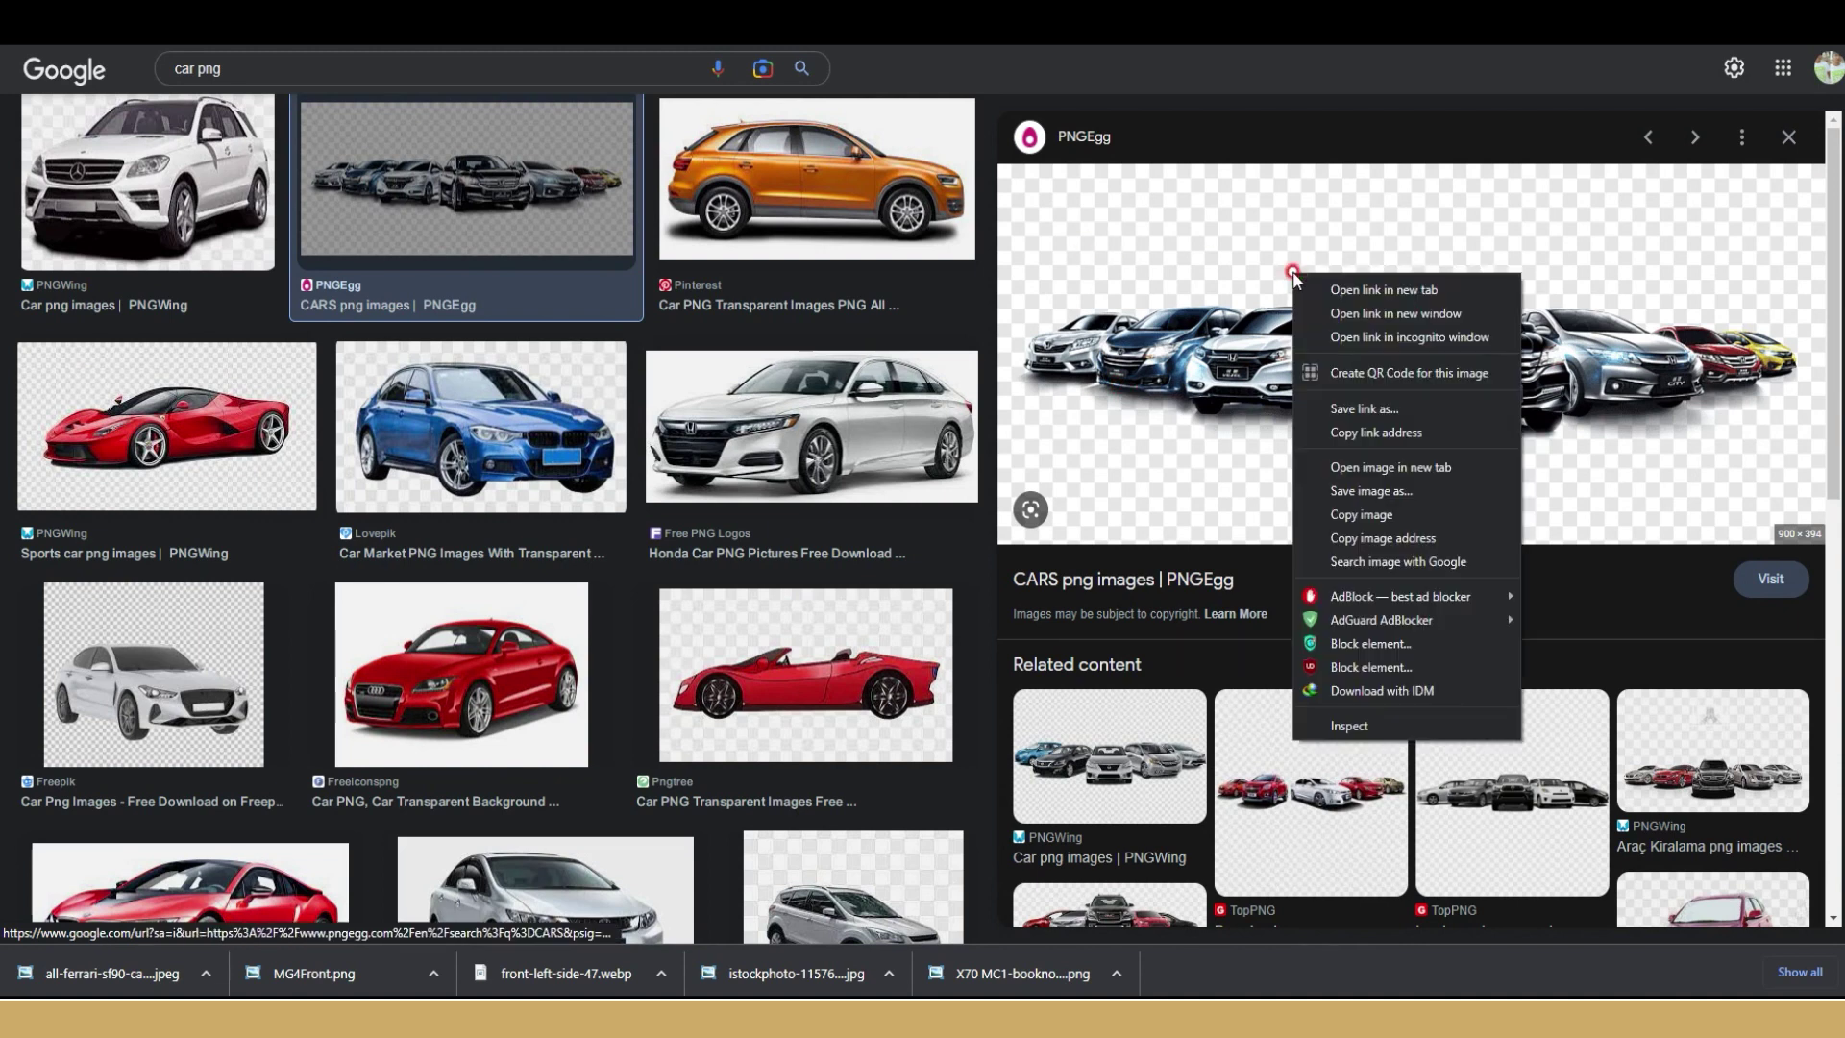
{"action": "left_click", "coordinate": [1398, 492]}
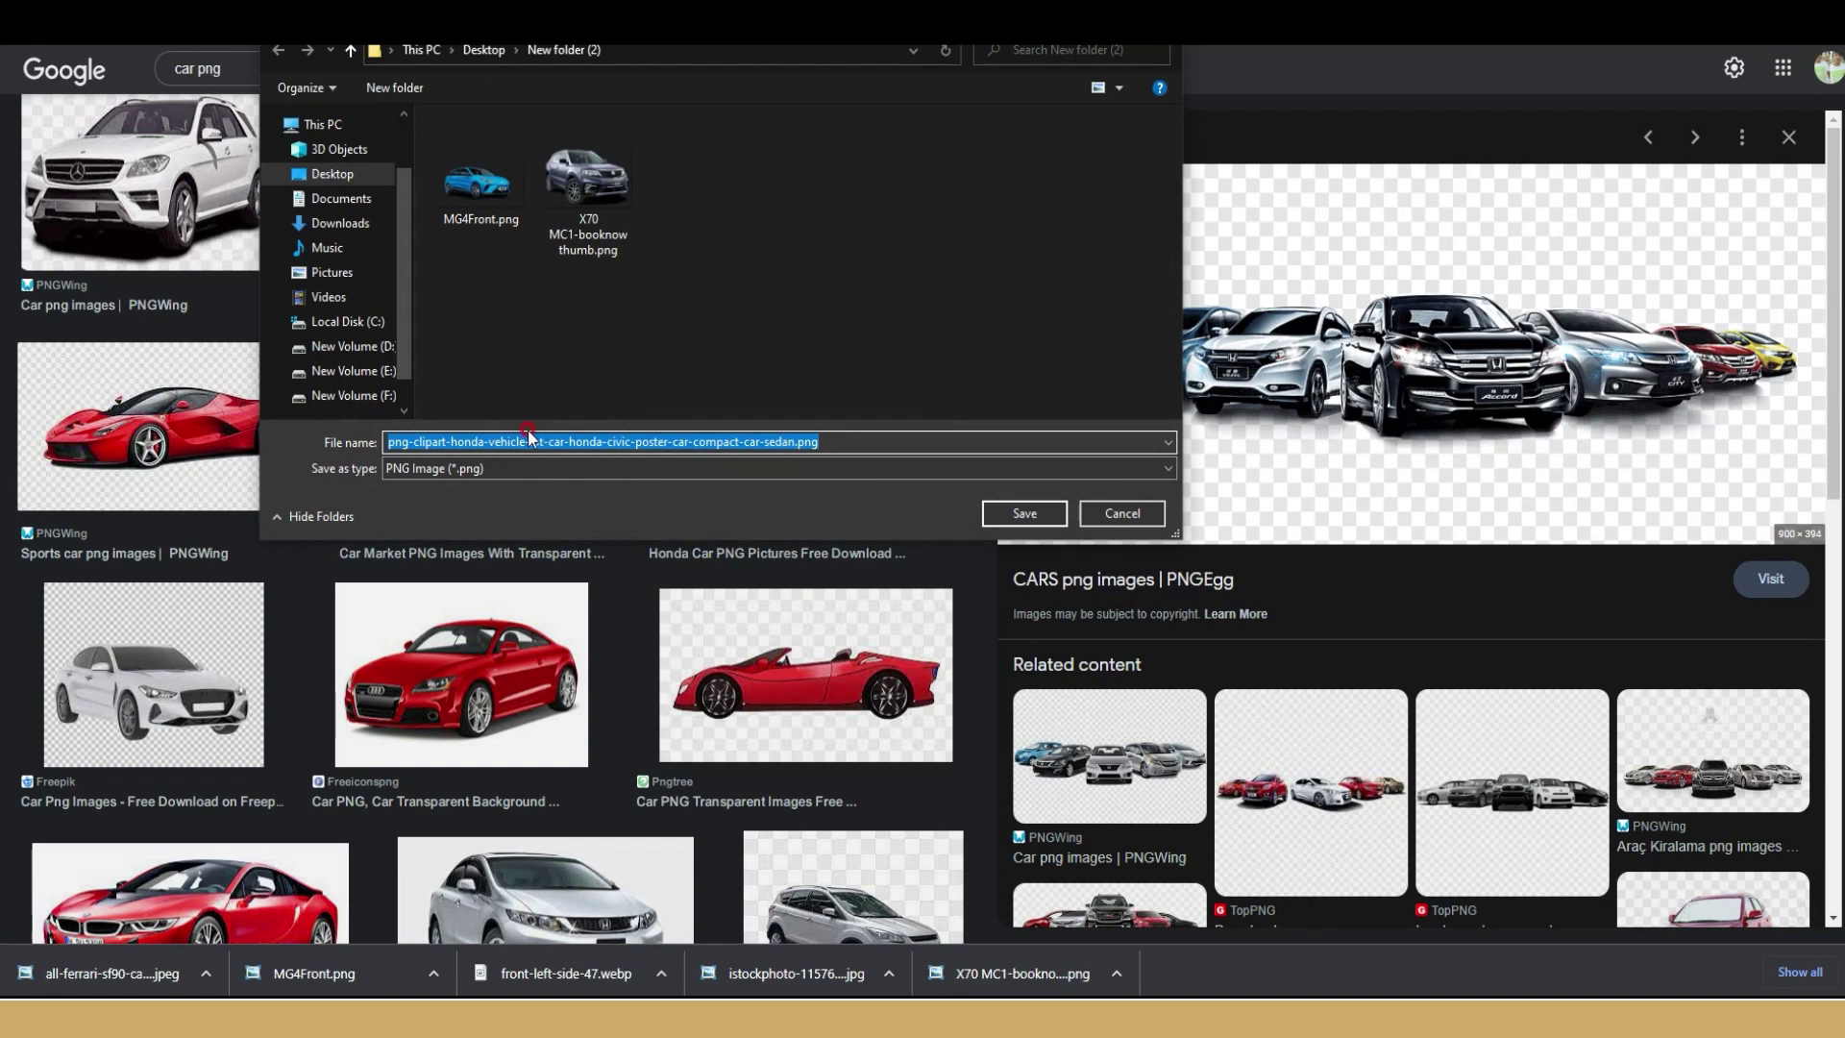
{"action": "left_click", "coordinate": [1017, 514]}
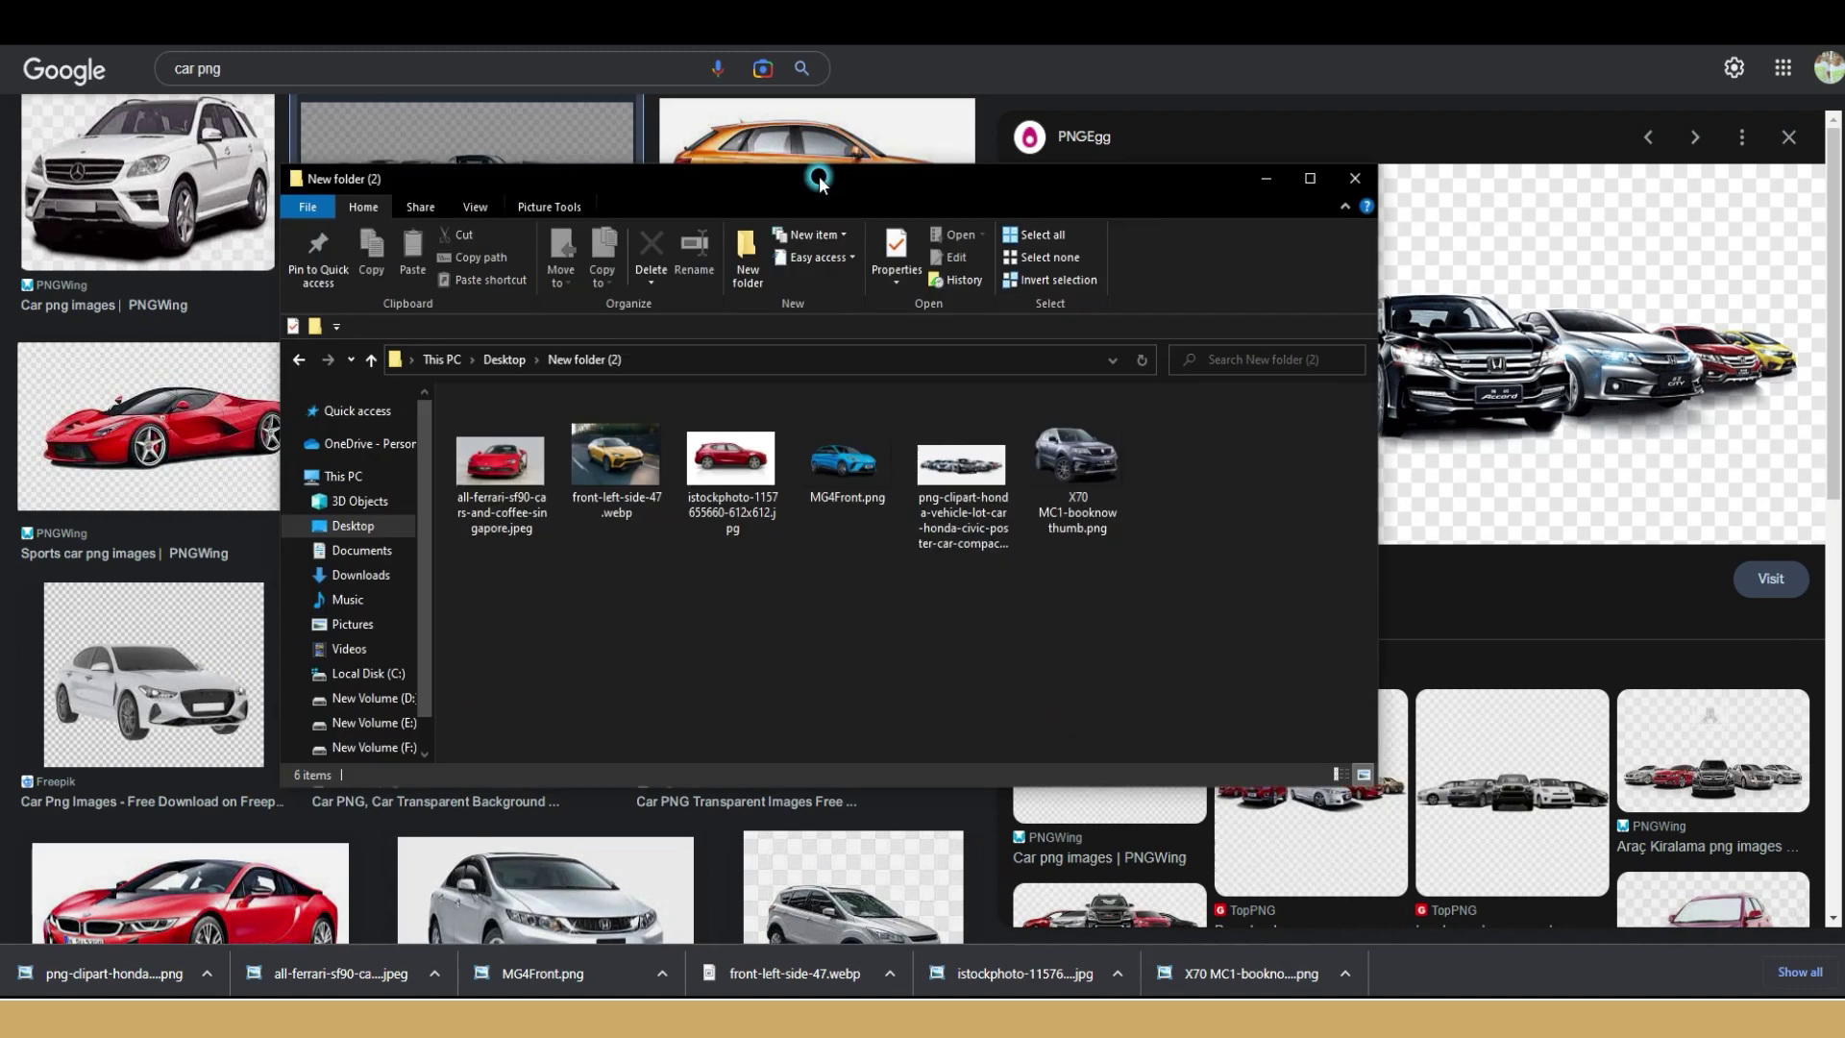
- Maximize the download folder window and view MG4Front.png
{"action": "left_click_drag", "start_coordinate": [828, 190], "coordinate": [781, 123]}
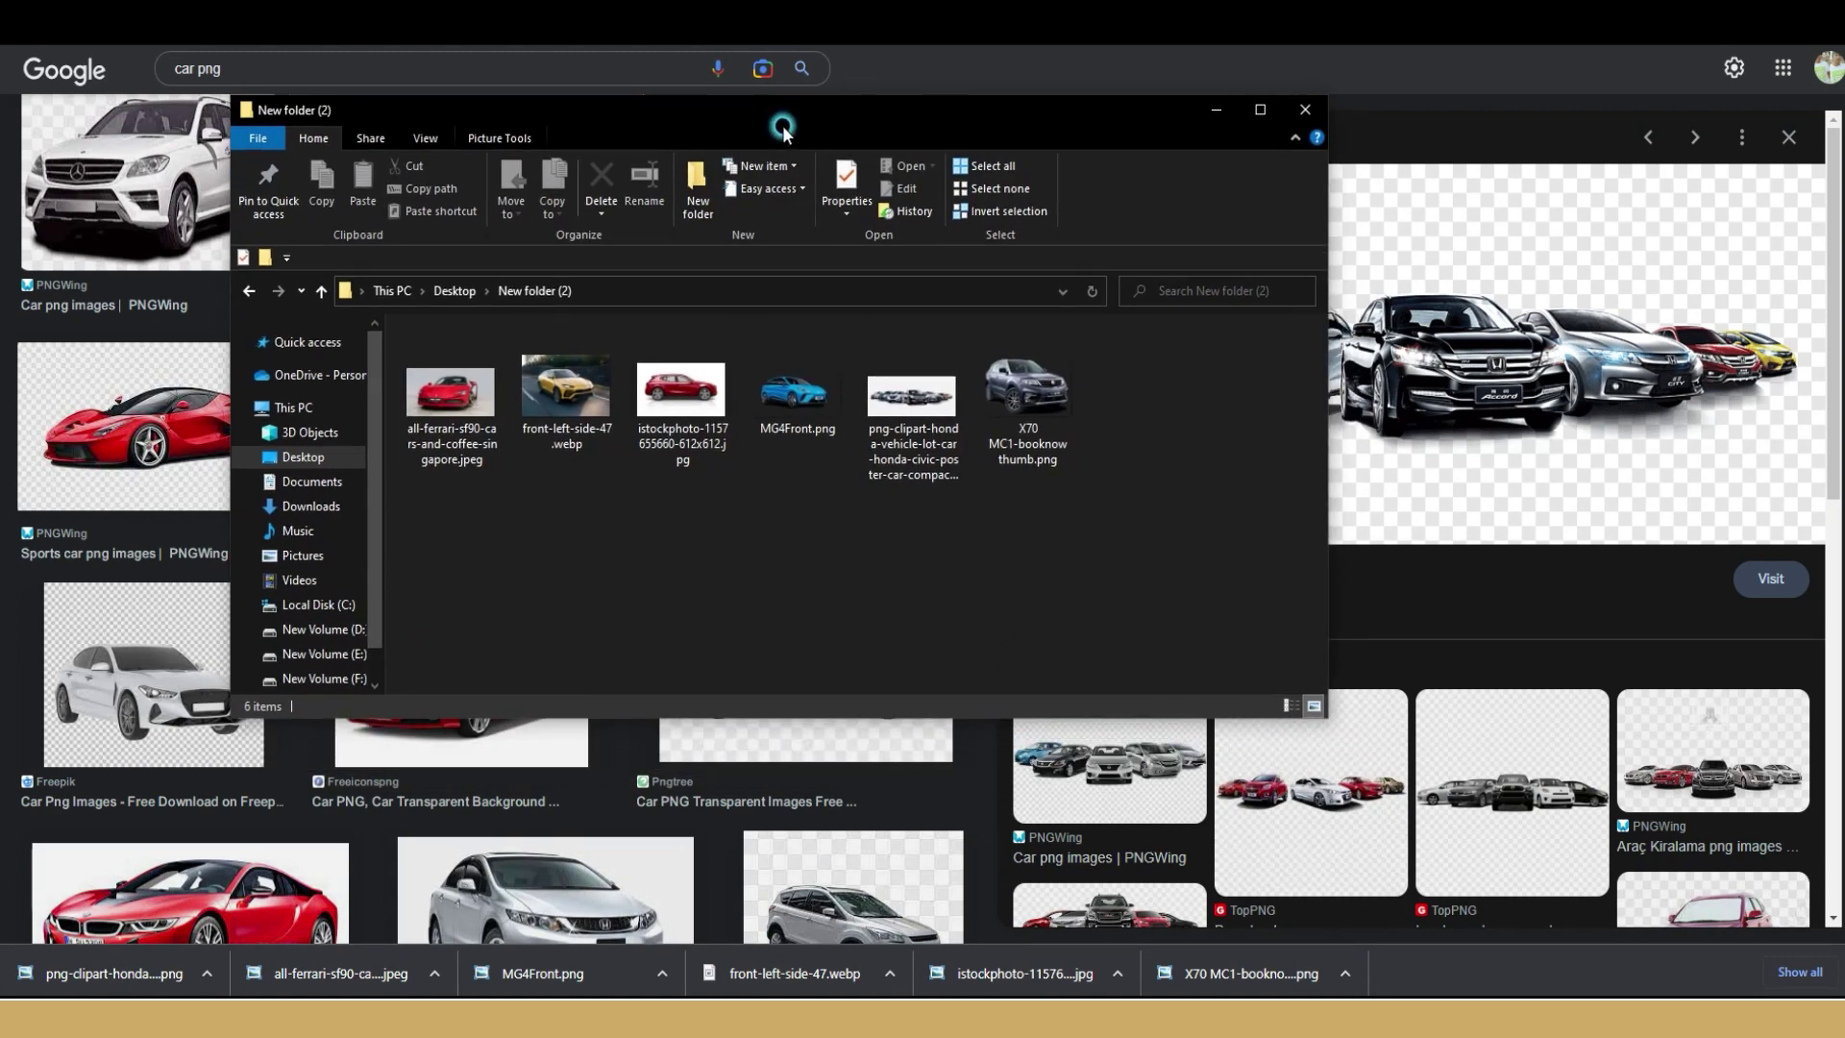
{"action": "double_click", "coordinate": [785, 125]}
{"action": "left_click", "coordinate": [555, 267]}
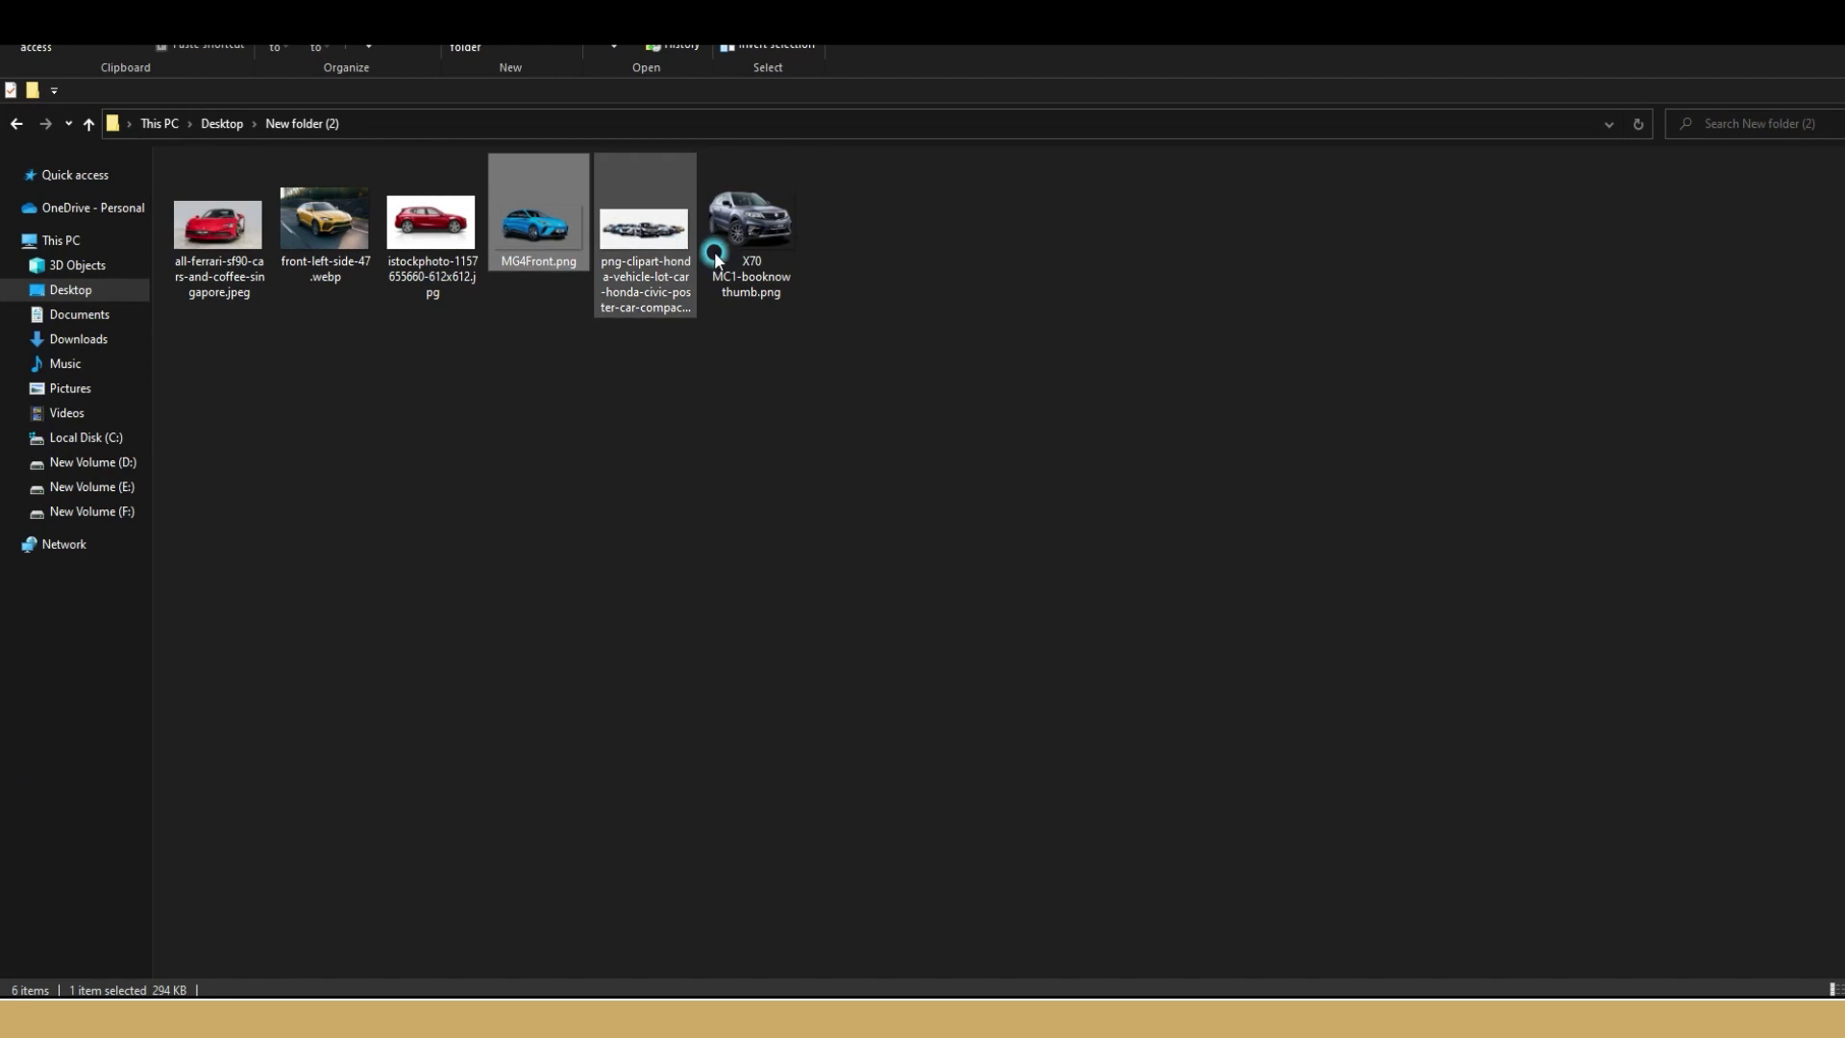
{"action": "left_click", "coordinate": [713, 250]}
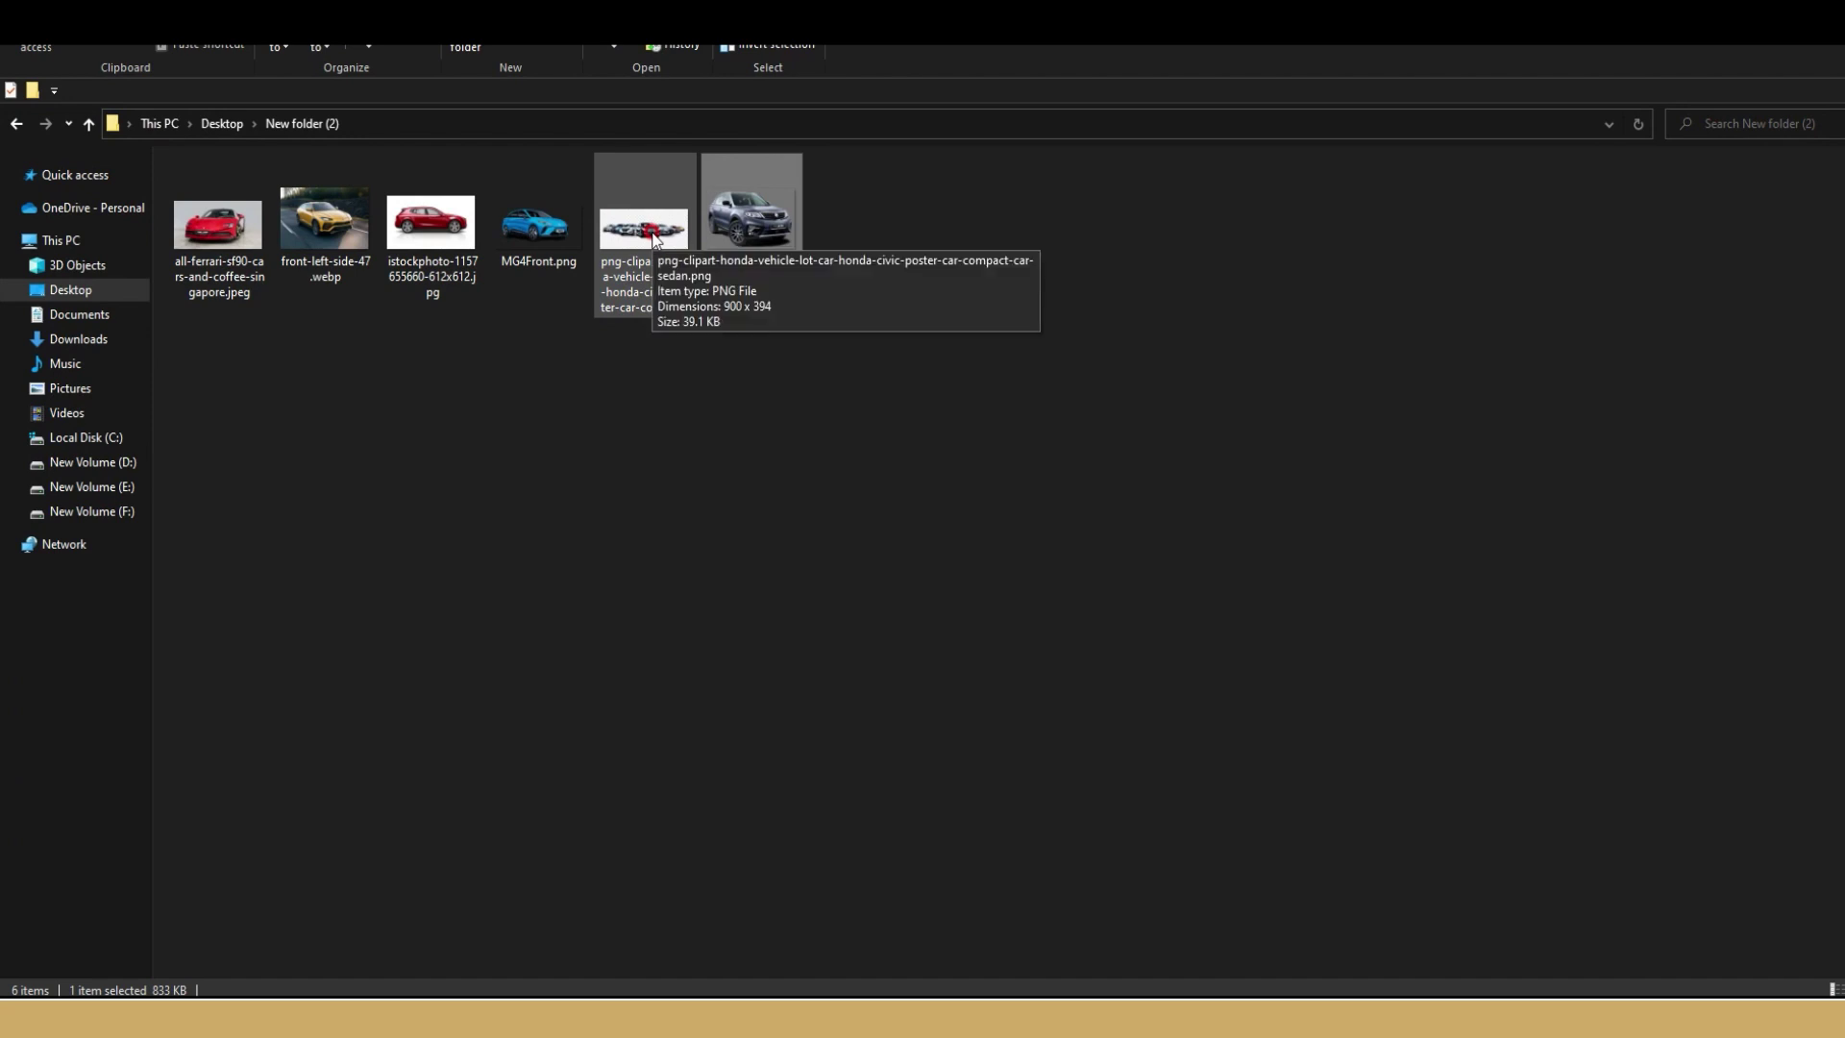
{"action": "left_click", "coordinate": [546, 221]}
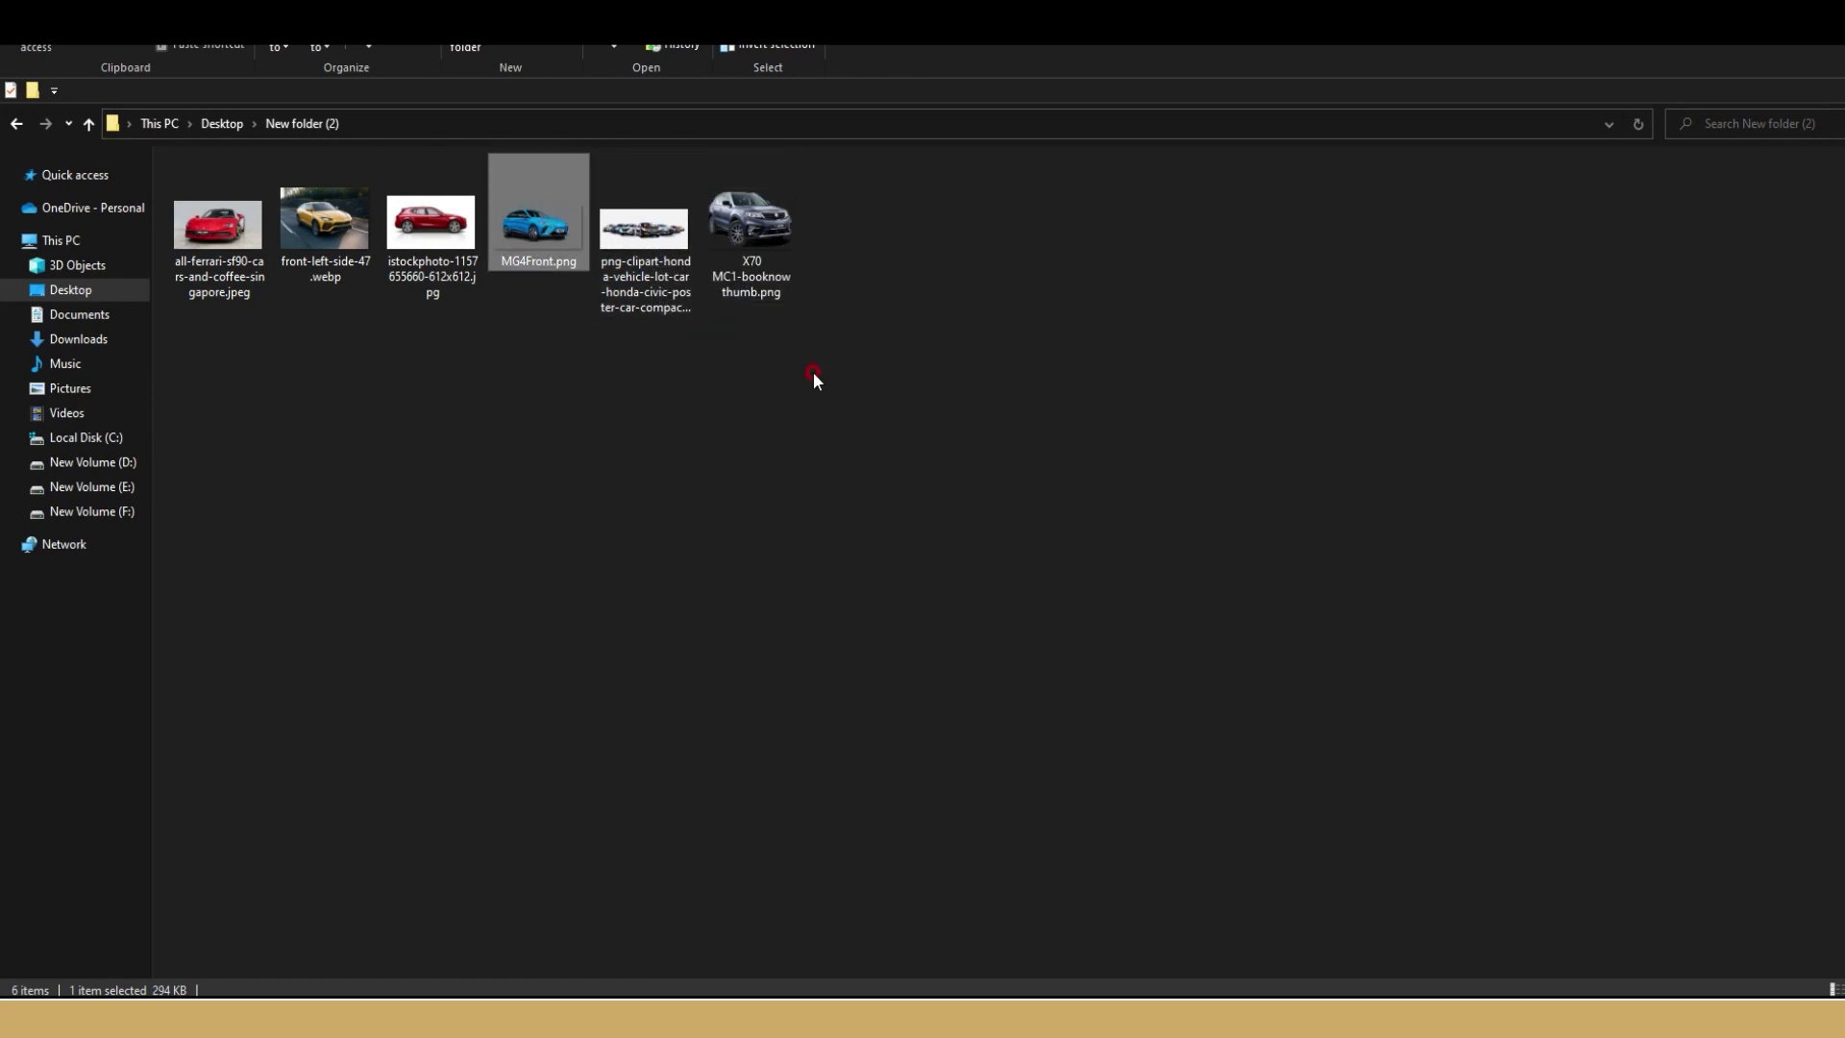
{"action": "double_click", "coordinate": [553, 233]}
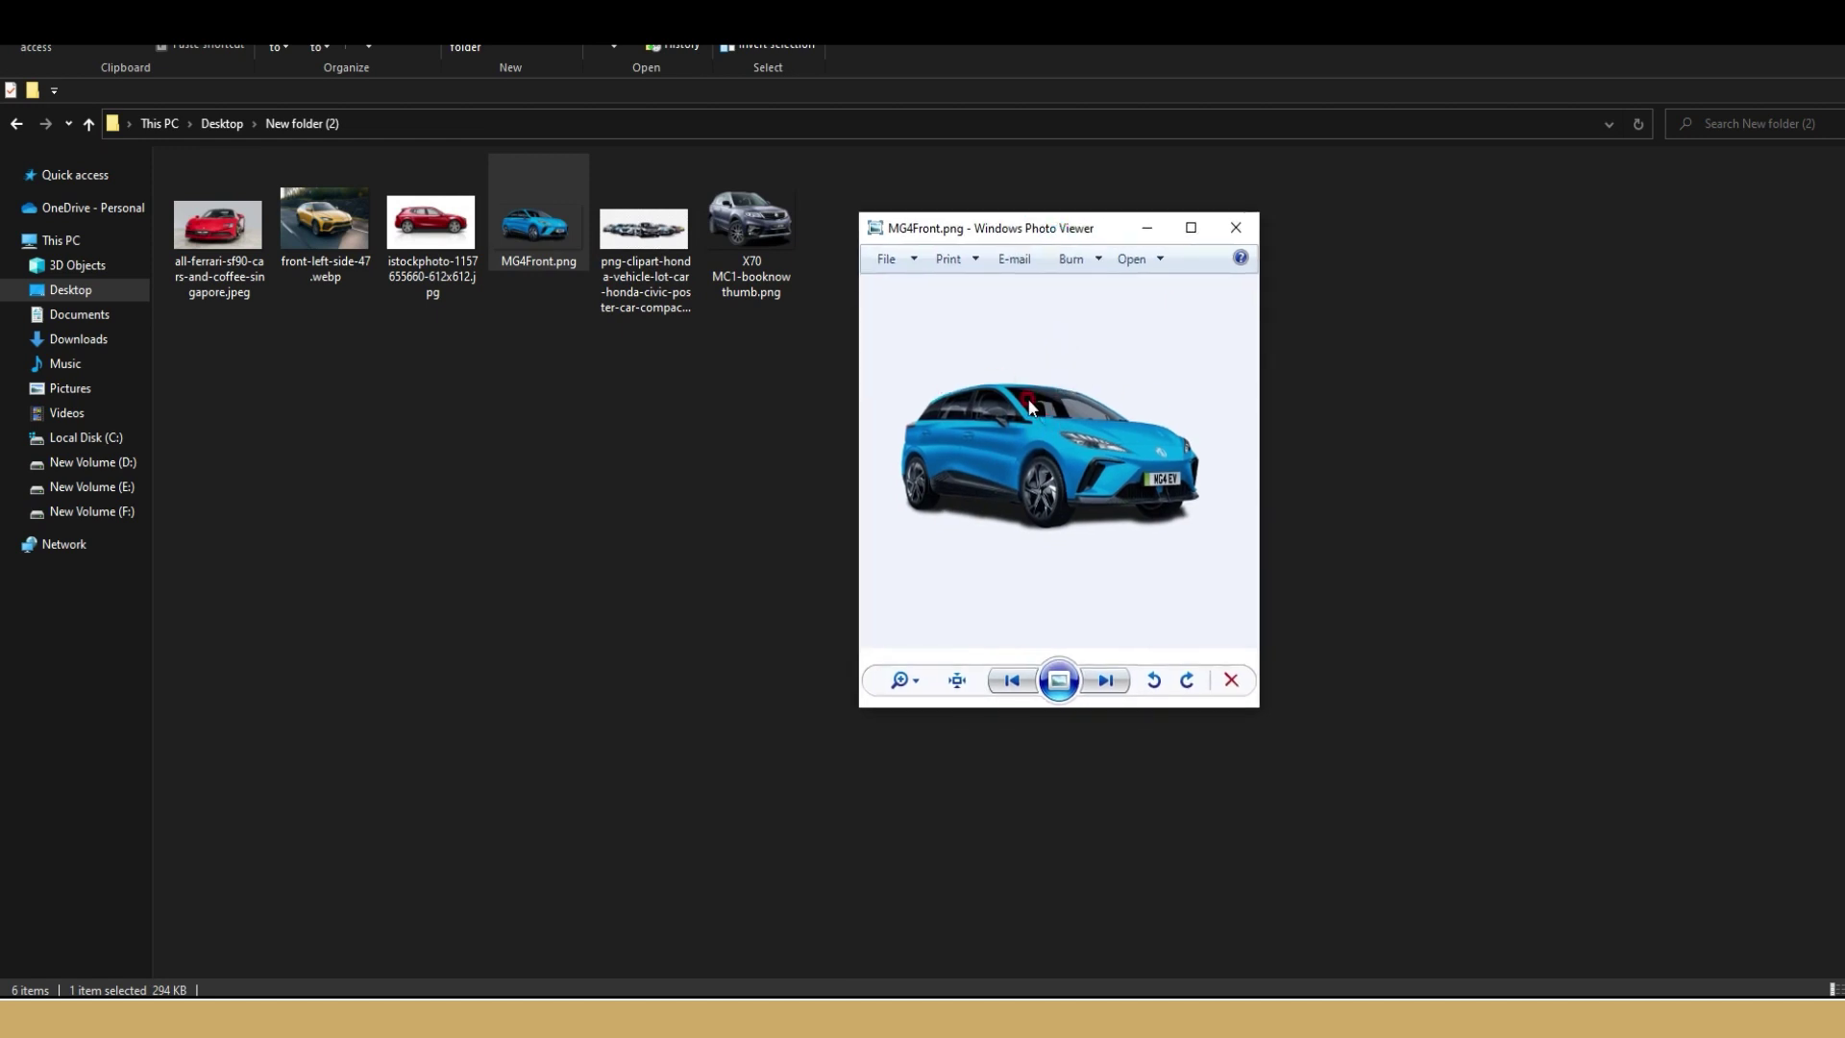
{"action": "left_click", "coordinate": [1239, 229]}
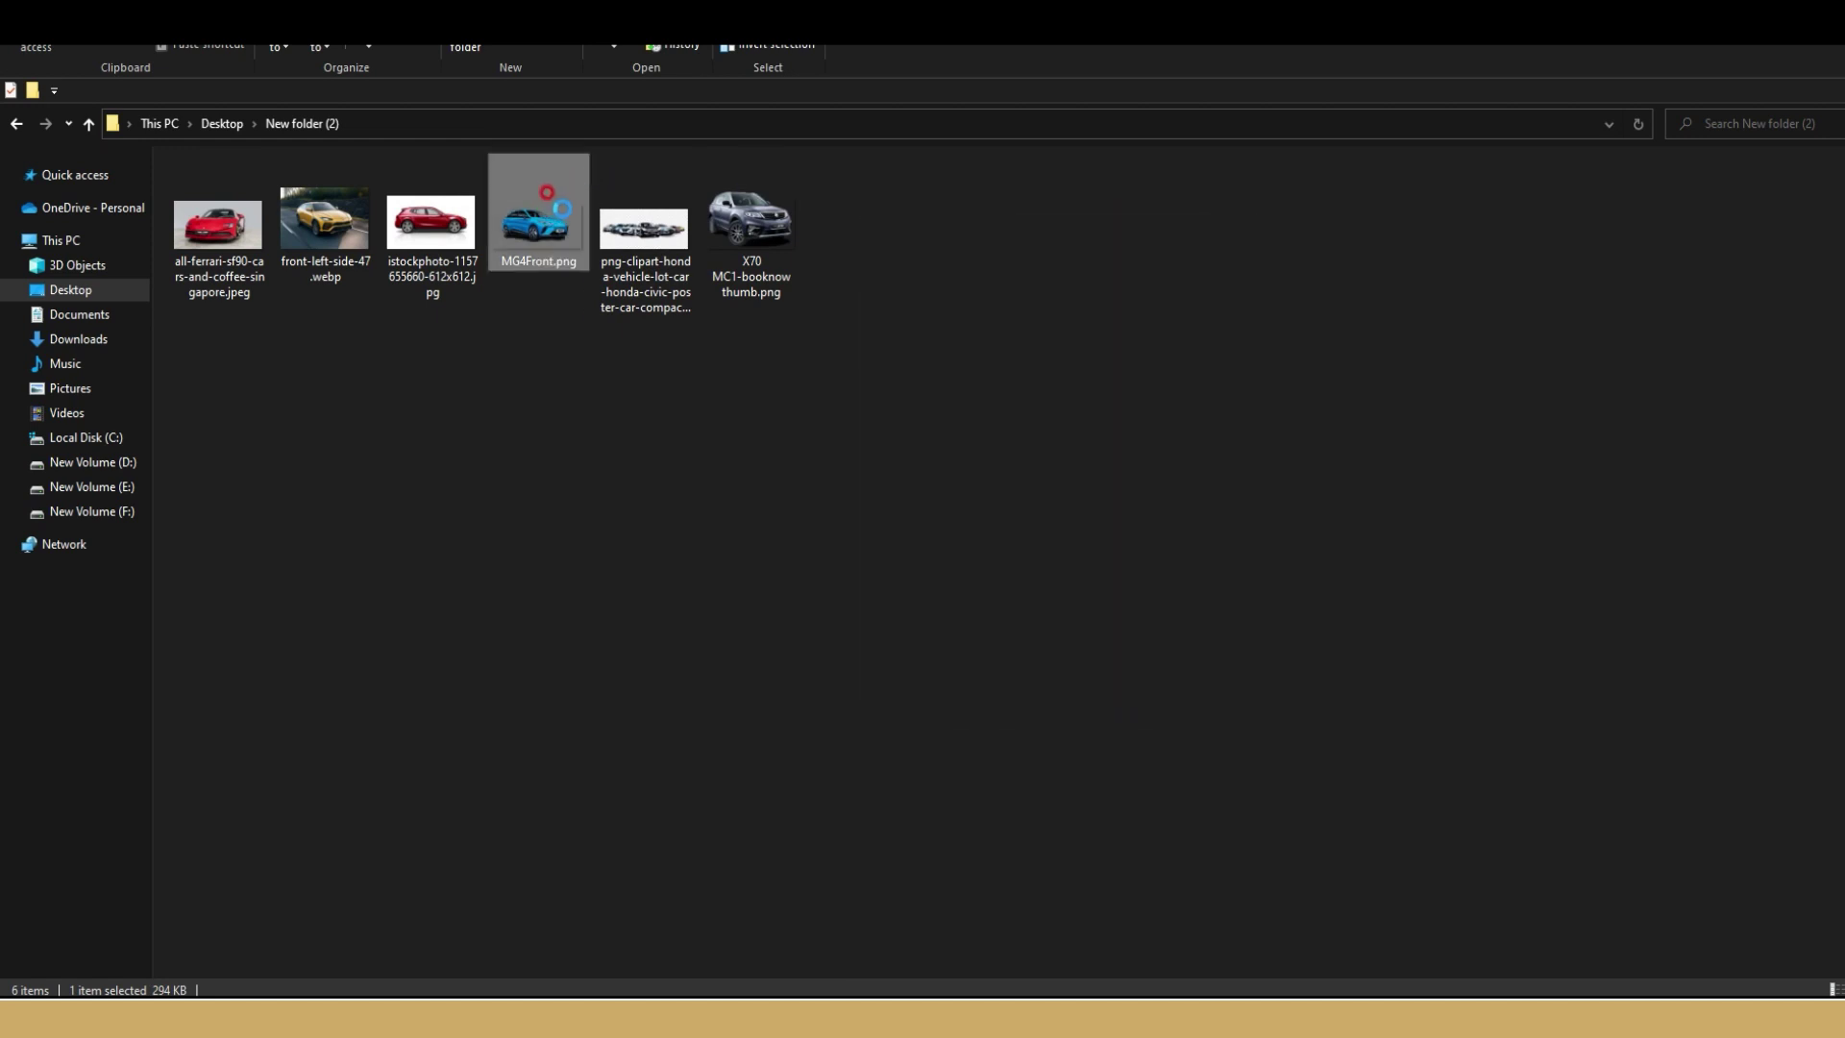
- Open MG4Front.png in Photos, browse to the Proton X70 image, then close the viewer
{"action": "right_click", "coordinate": [552, 208]}
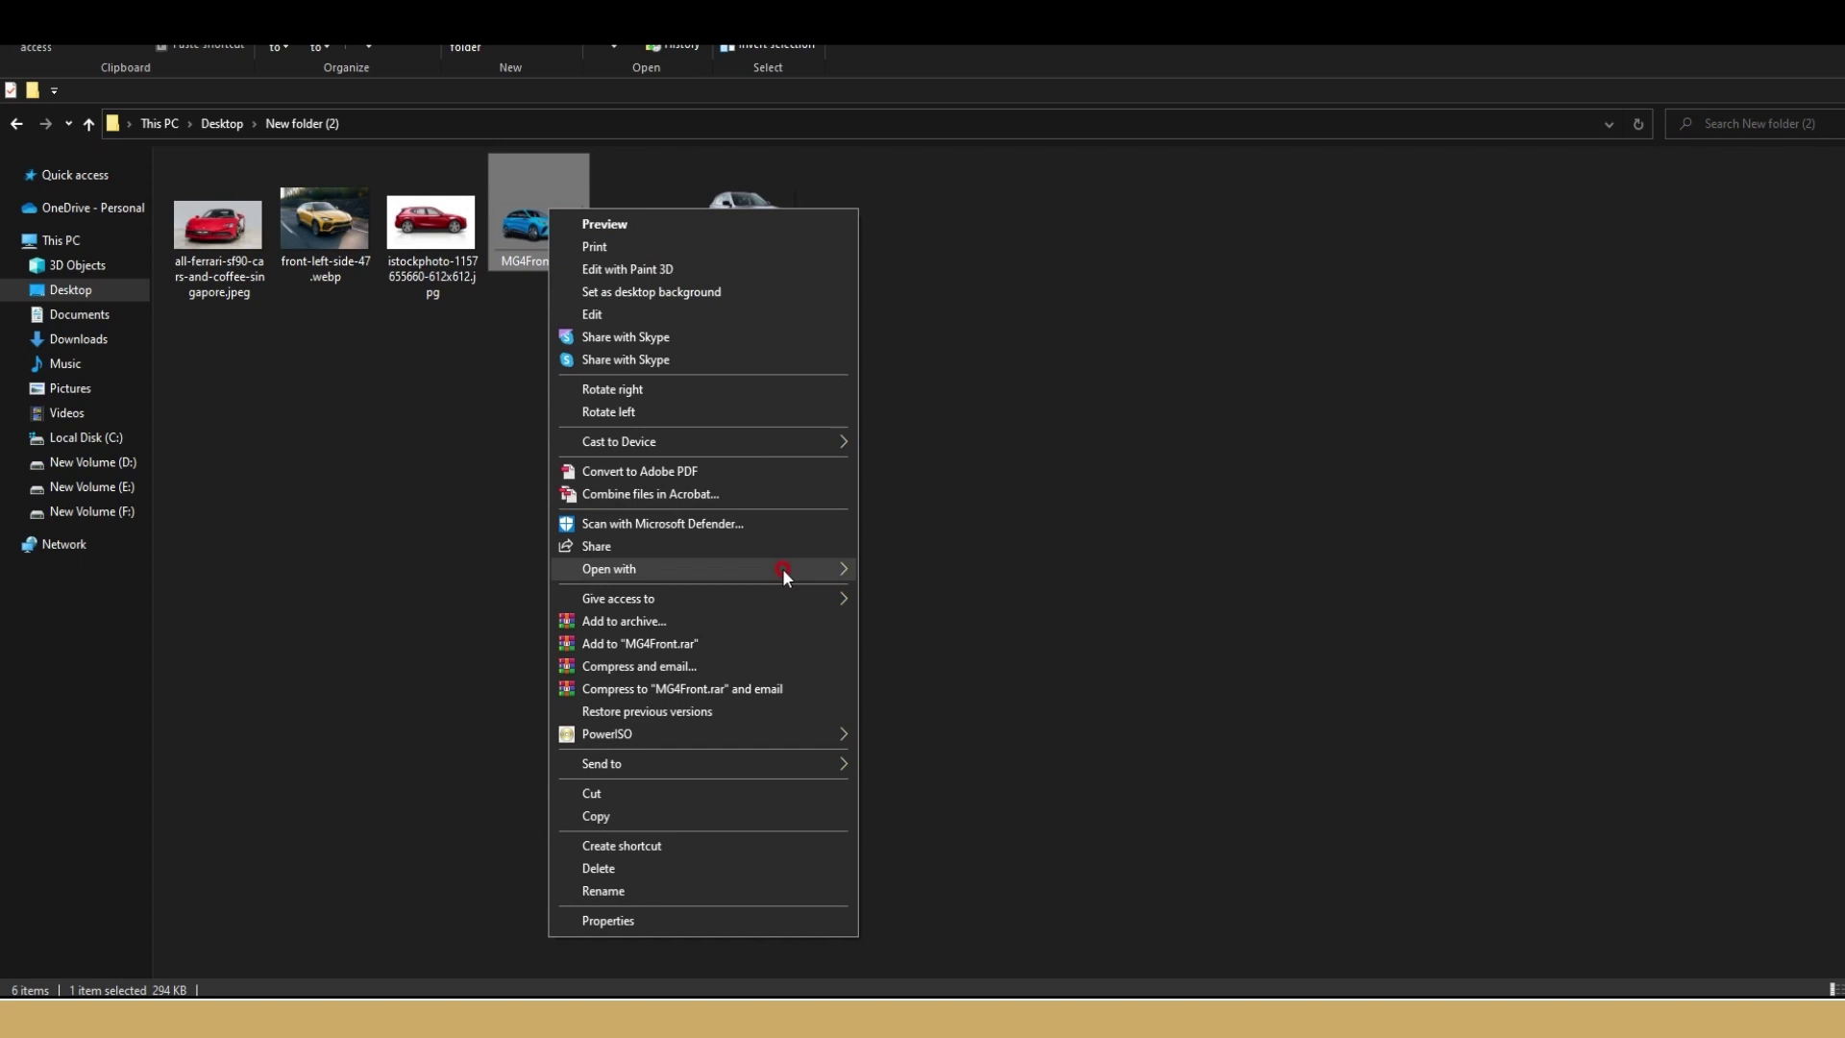
{"action": "mouse_move", "coordinate": [706, 568]}
{"action": "left_click", "coordinate": [941, 661]}
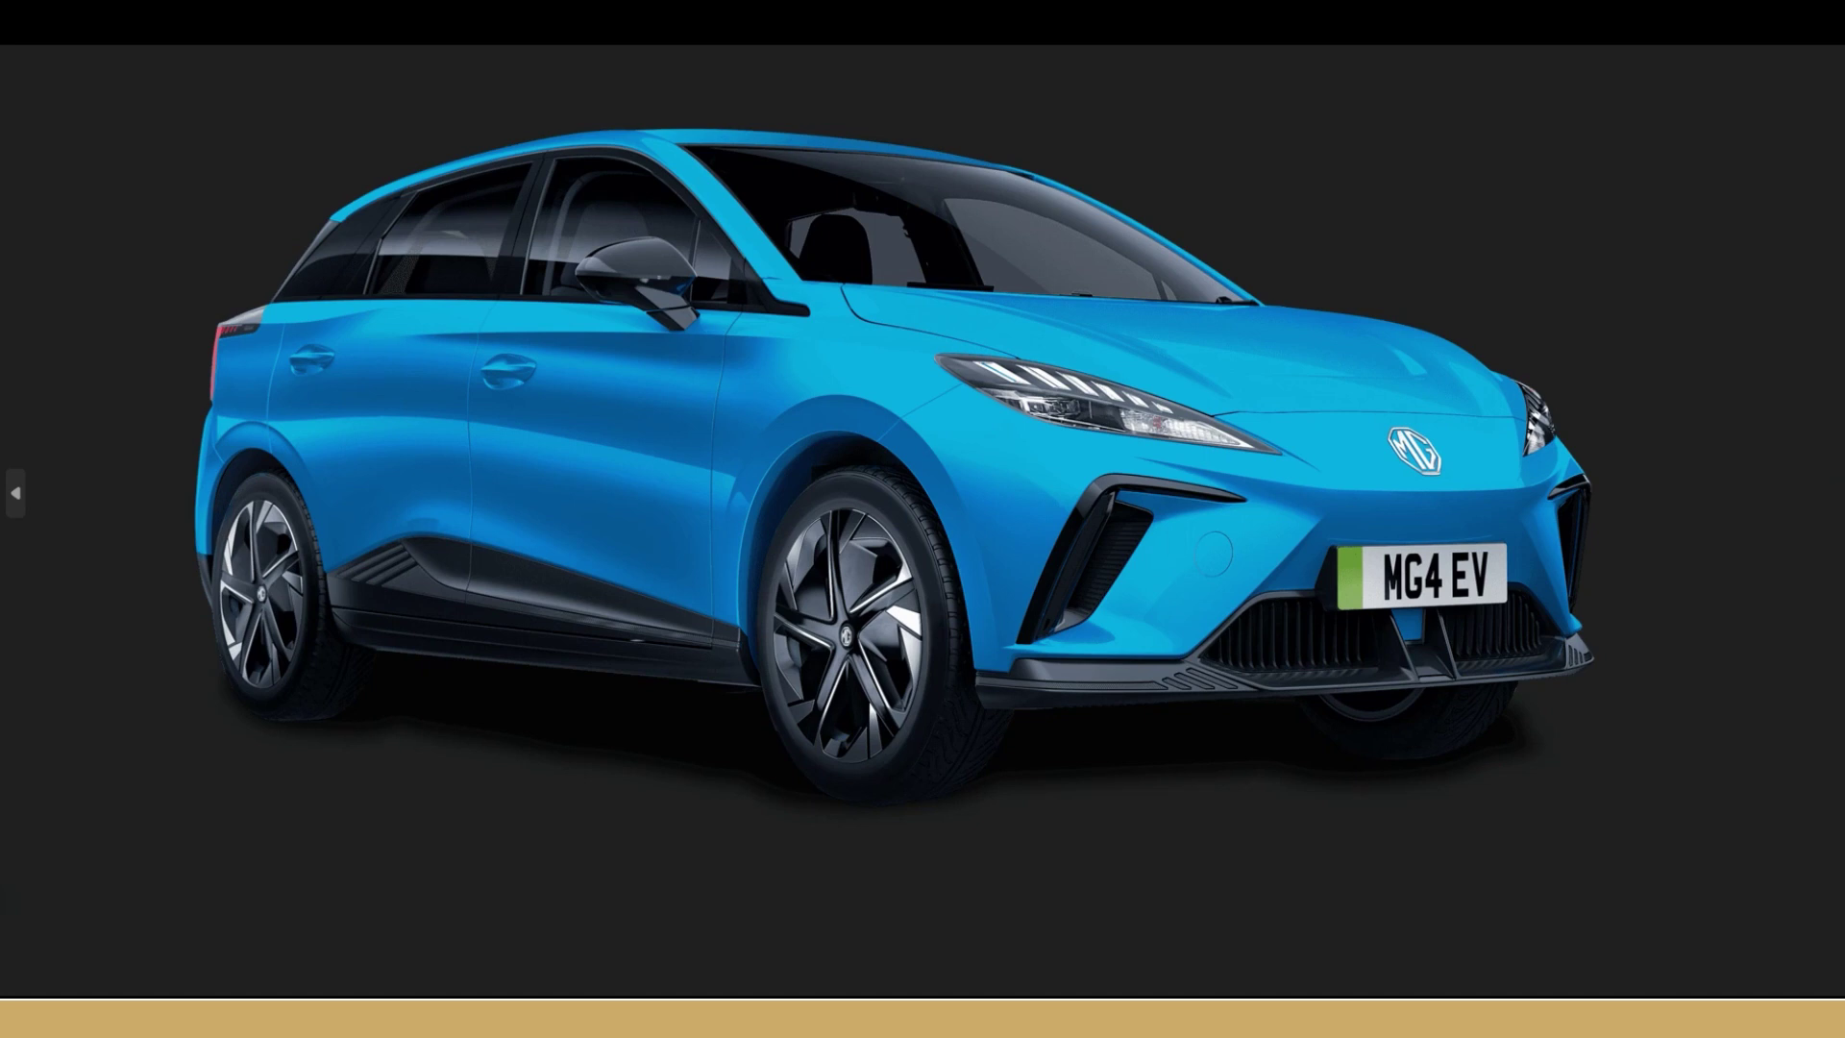
{"action": "key", "text": "Right"}
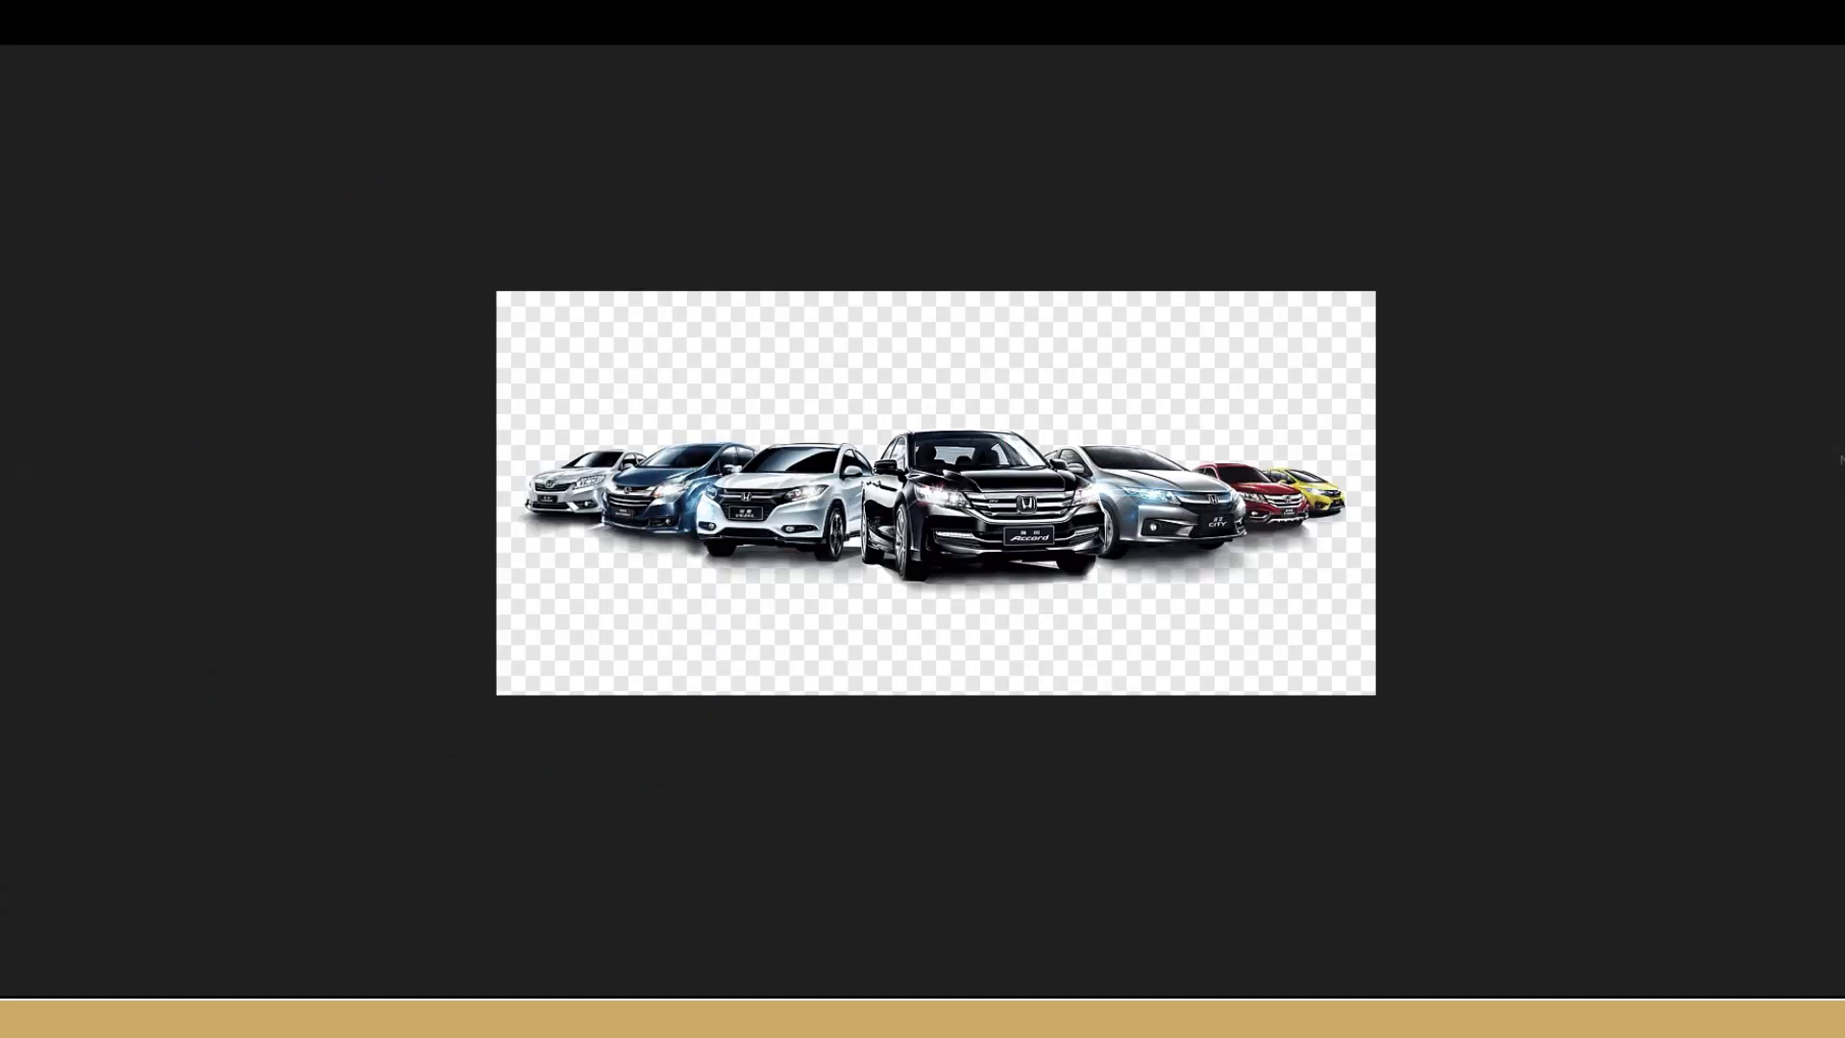
{"action": "key", "text": "Right"}
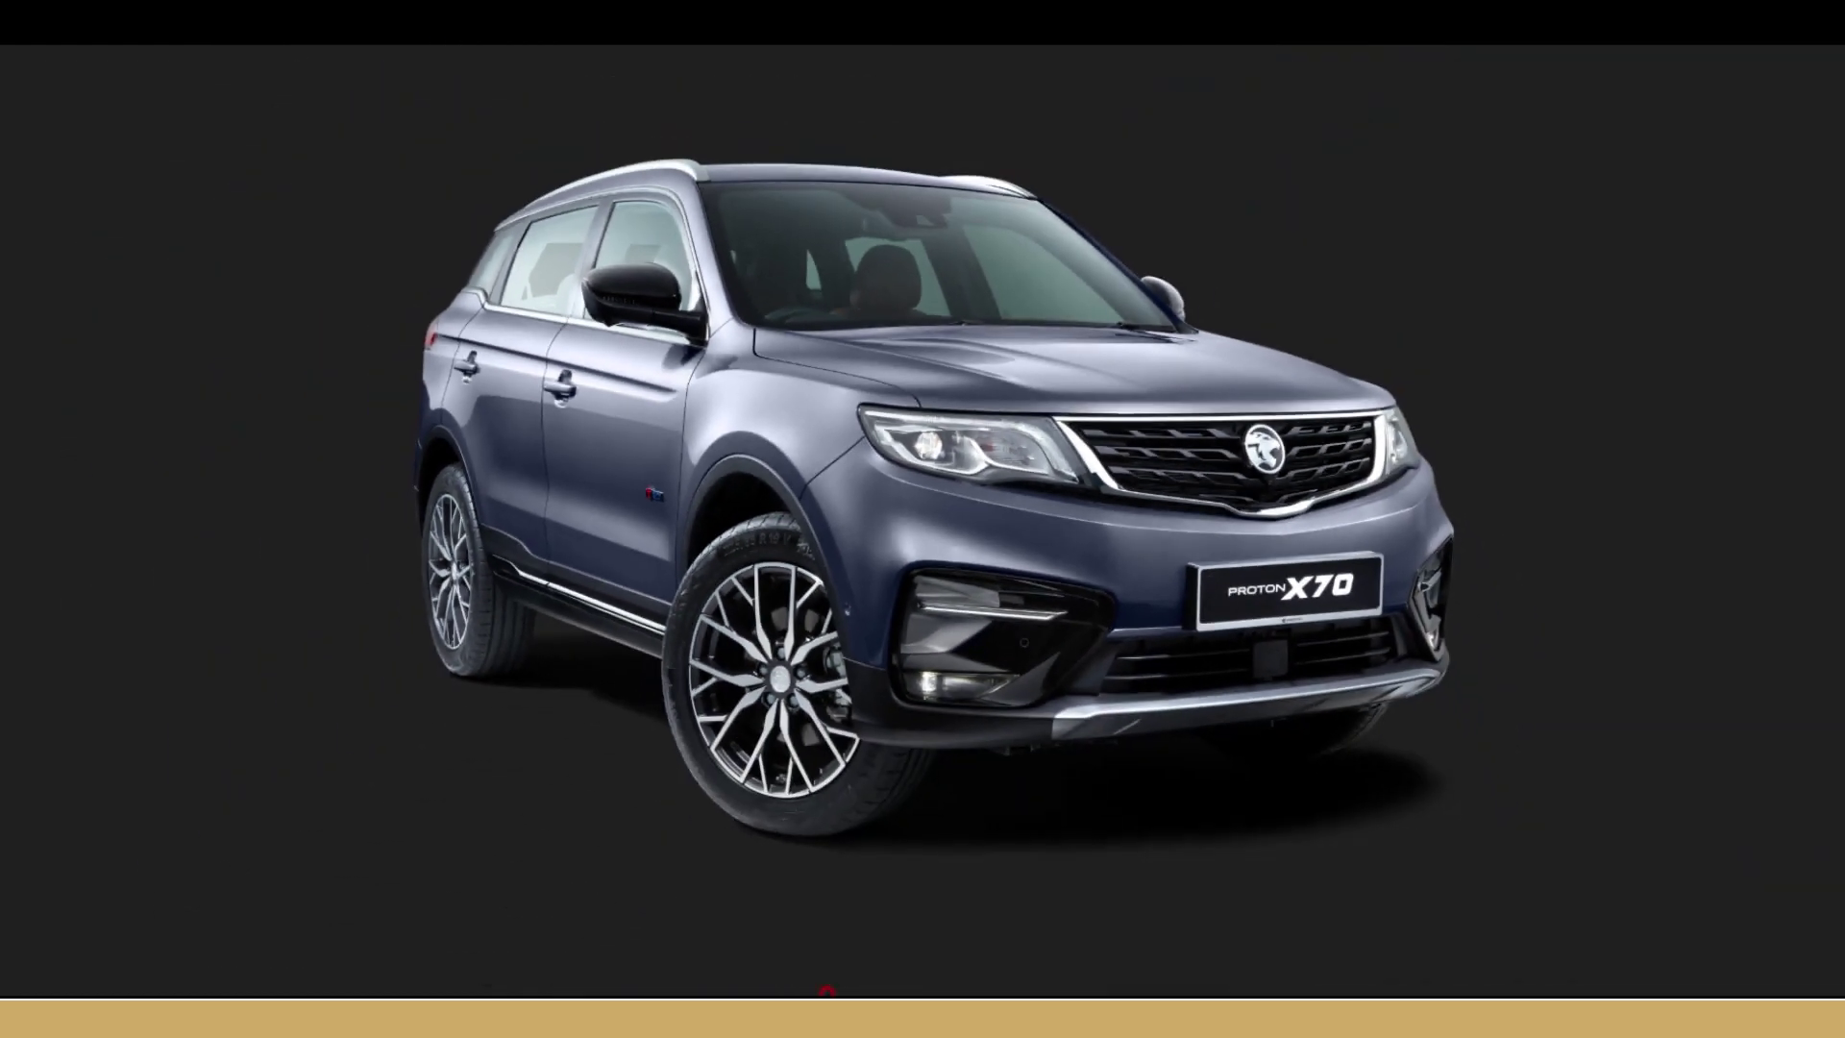
{"action": "right_click", "coordinate": [827, 992]}
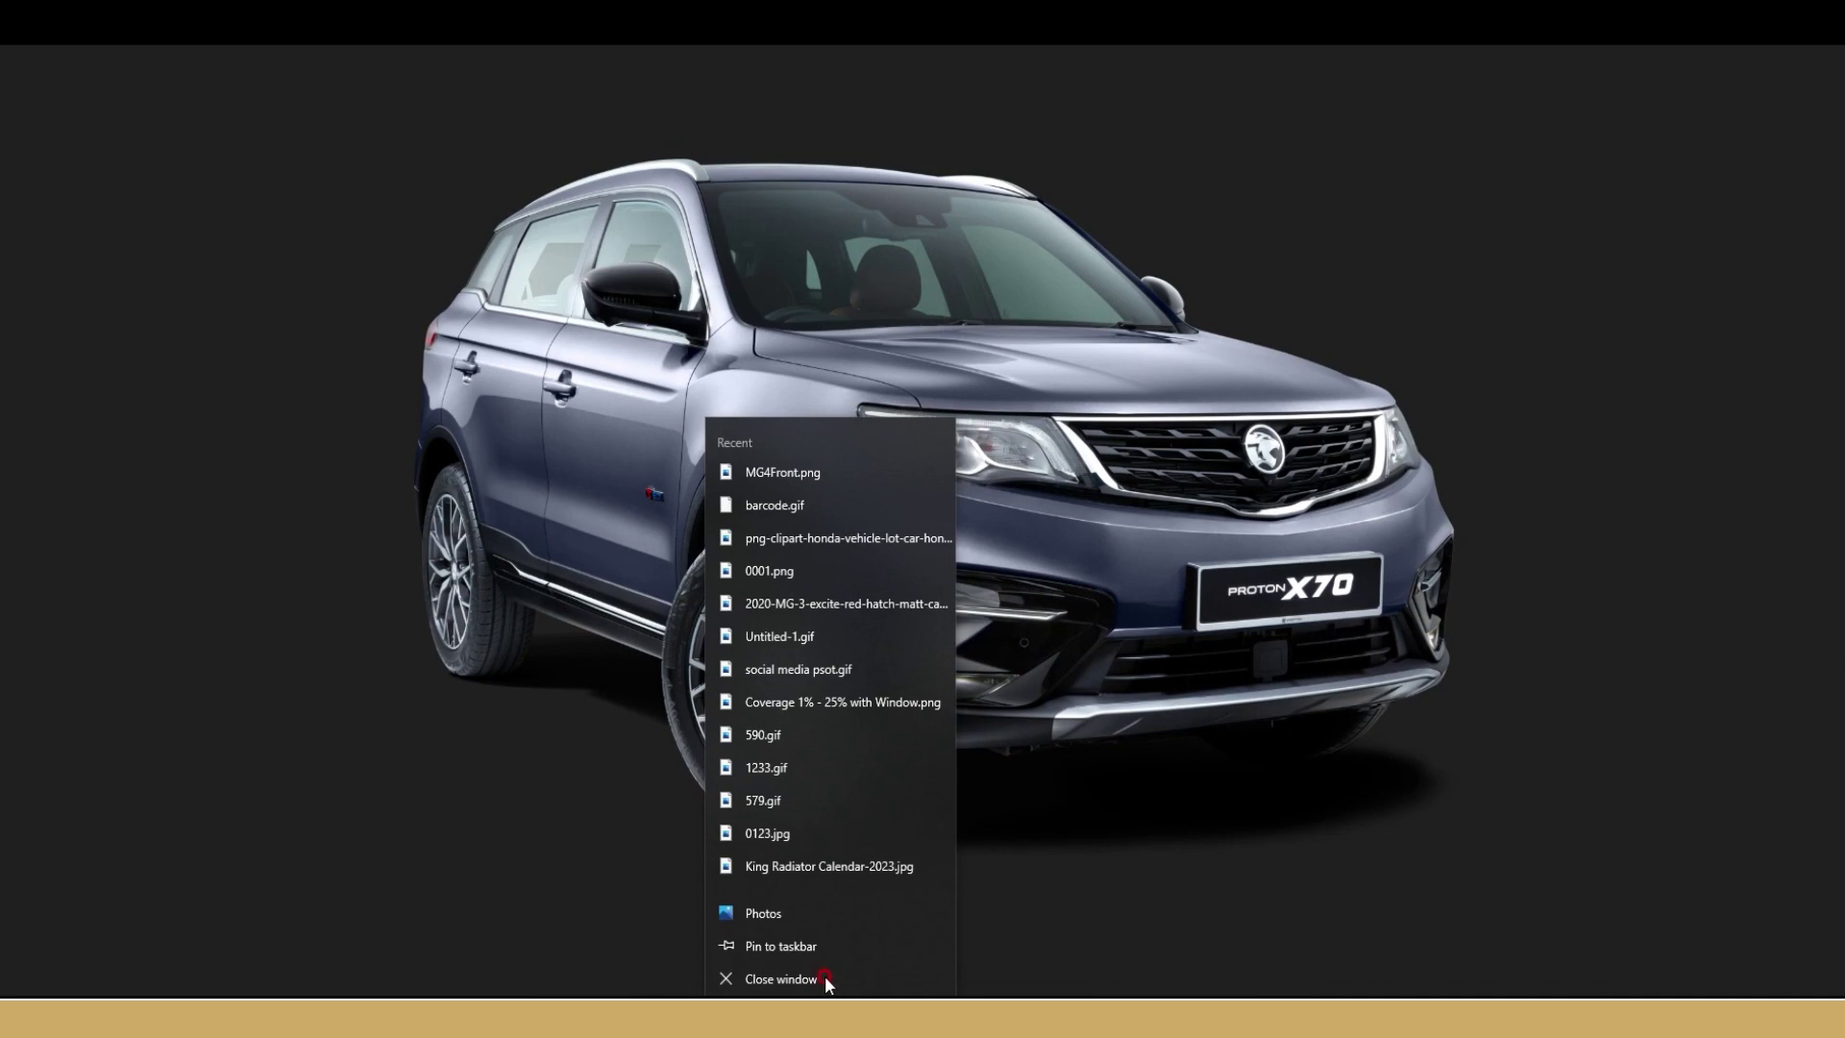
{"action": "left_click", "coordinate": [826, 978]}
{"action": "left_click", "coordinate": [660, 242]}
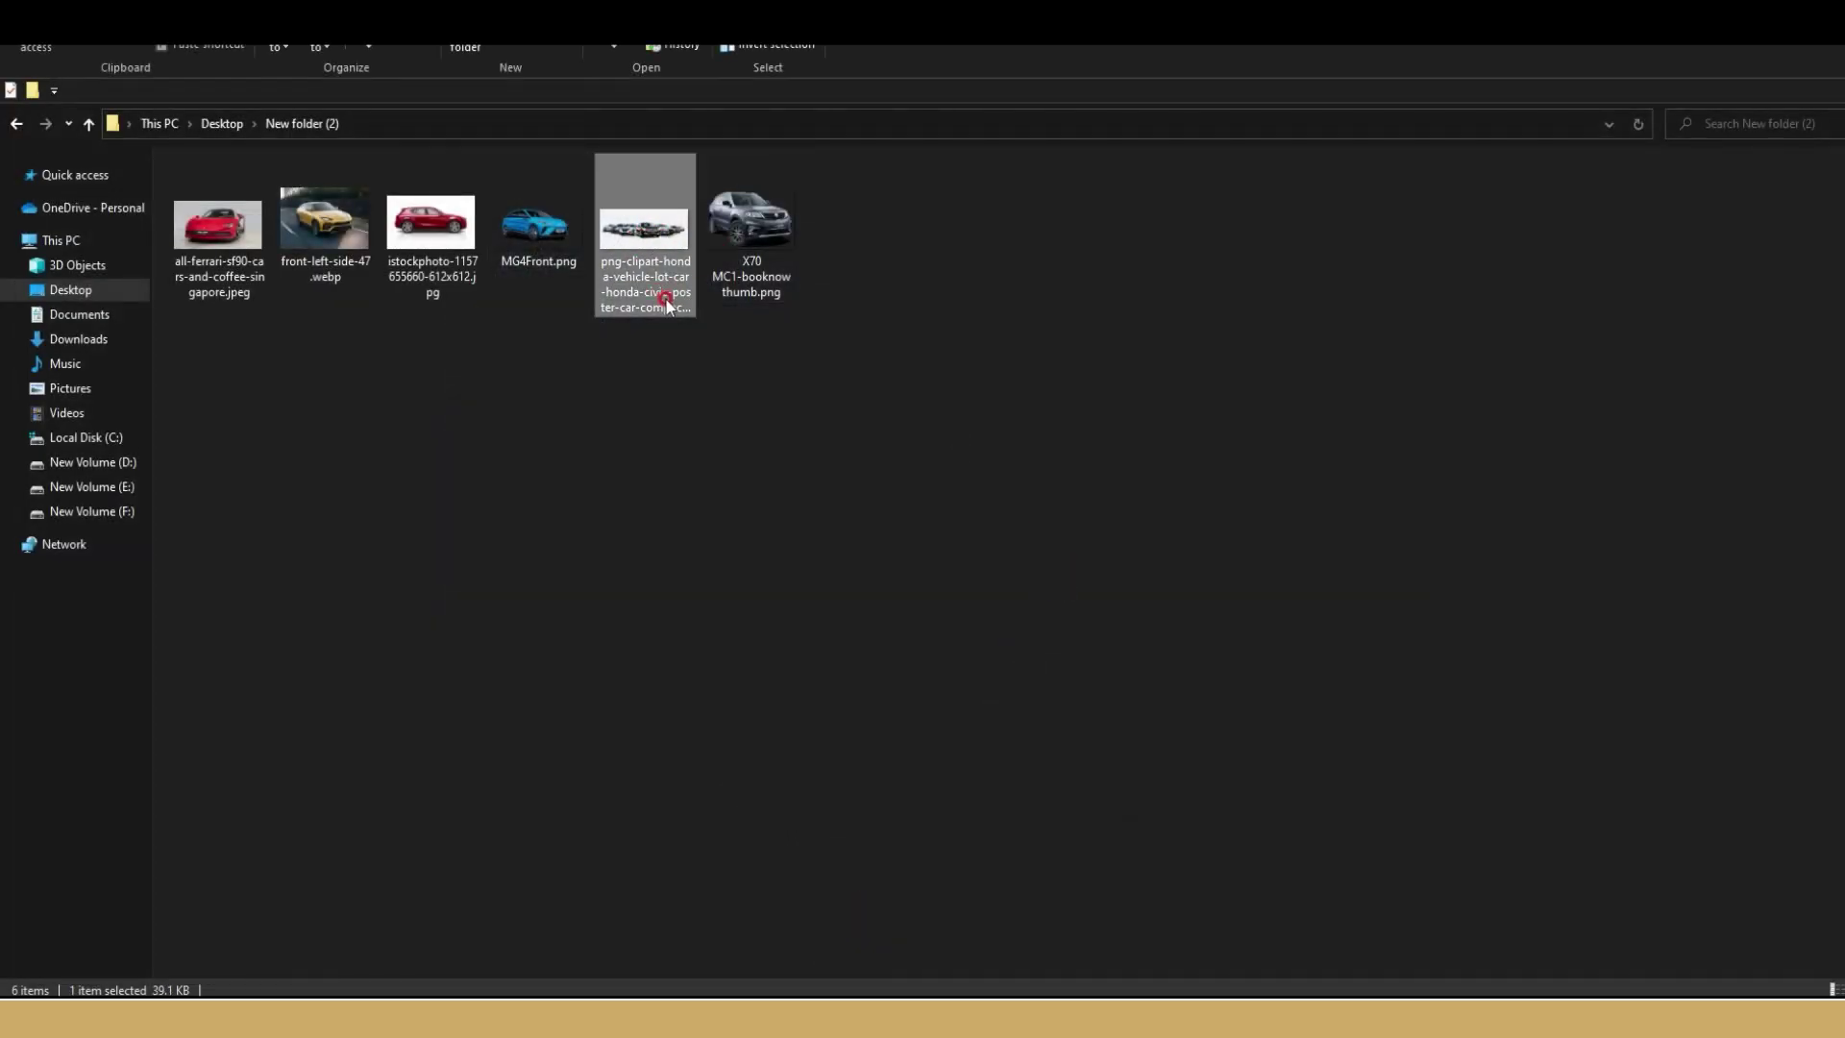
{"action": "left_click", "coordinate": [696, 932]}
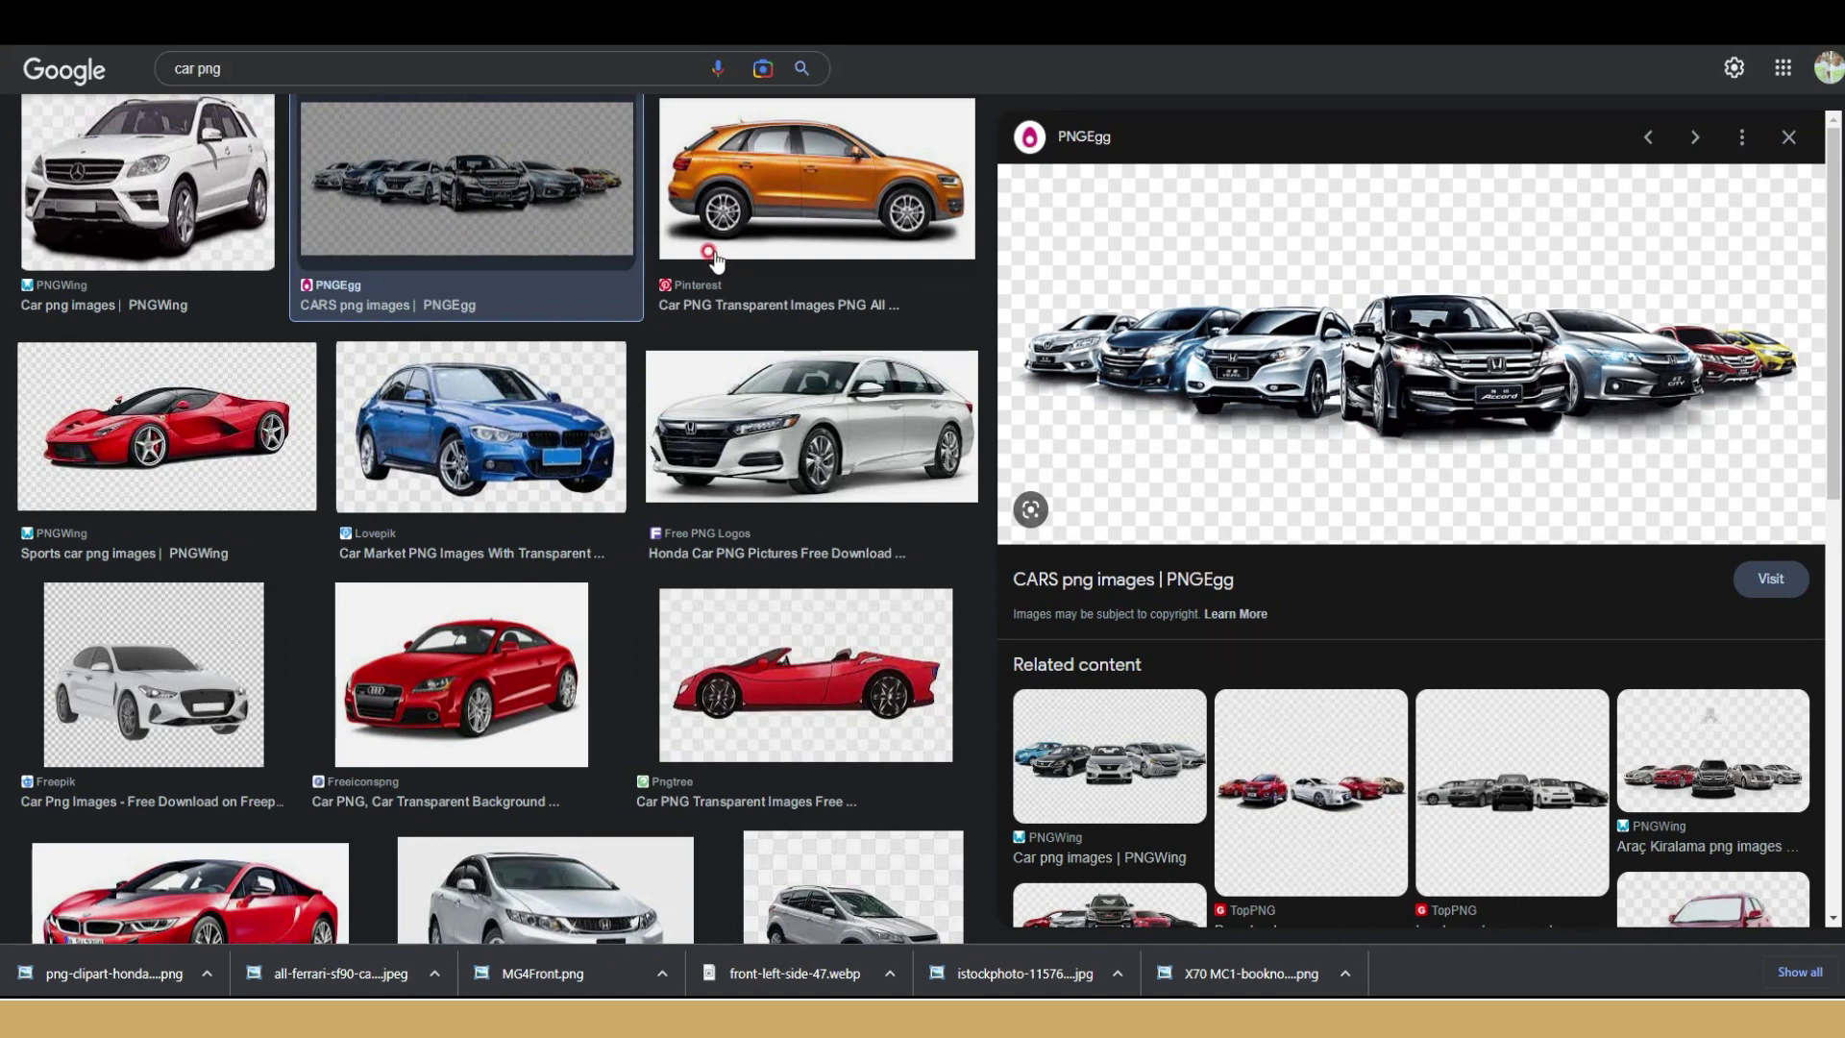
- Visit and scroll the PNGEgg page hosting the cars image, then return to the PNGEgg results
{"action": "left_click", "coordinate": [1490, 358]}
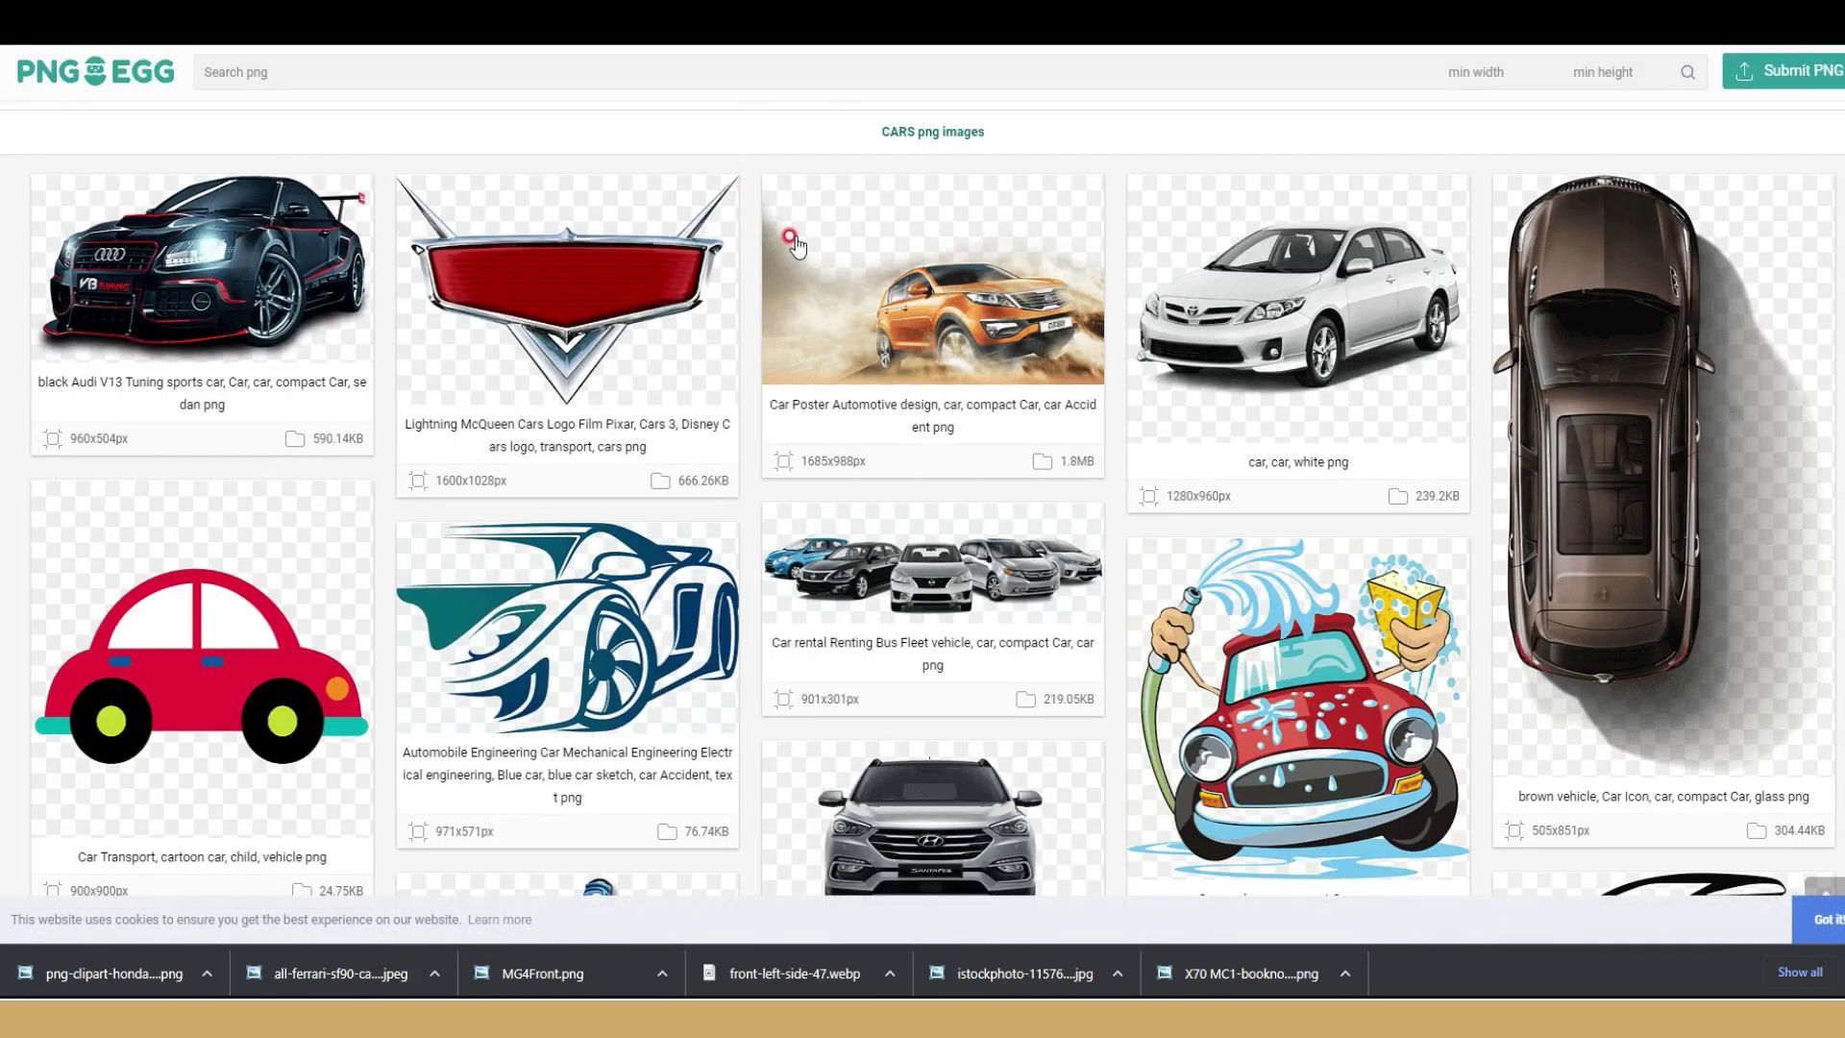
{"action": "scroll", "coordinate": [769, 224], "scroll_direction": "down", "scroll_amount": 3}
{"action": "scroll", "coordinate": [759, 216], "scroll_direction": "down", "scroll_amount": 4}
{"action": "scroll", "coordinate": [745, 202], "scroll_direction": "down", "scroll_amount": 2}
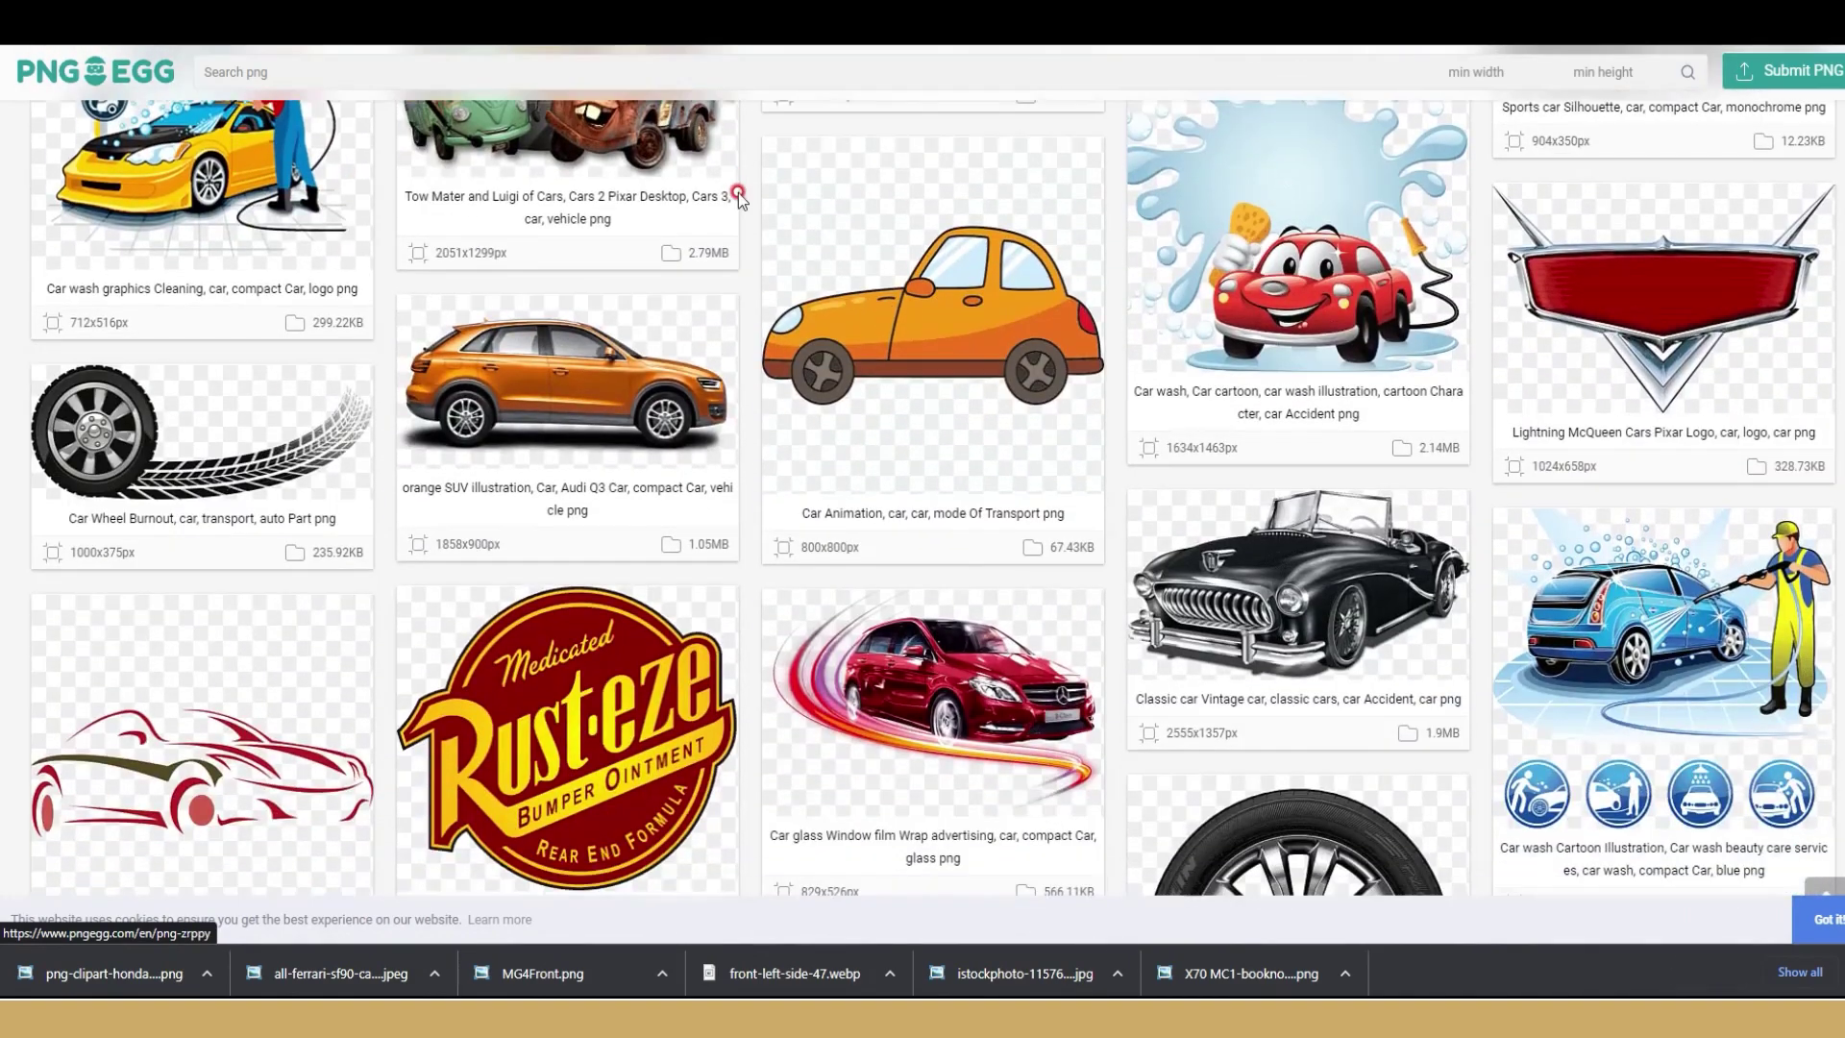
{"action": "scroll", "coordinate": [738, 195], "scroll_direction": "down", "scroll_amount": 2}
{"action": "scroll", "coordinate": [738, 192], "scroll_direction": "down", "scroll_amount": 2}
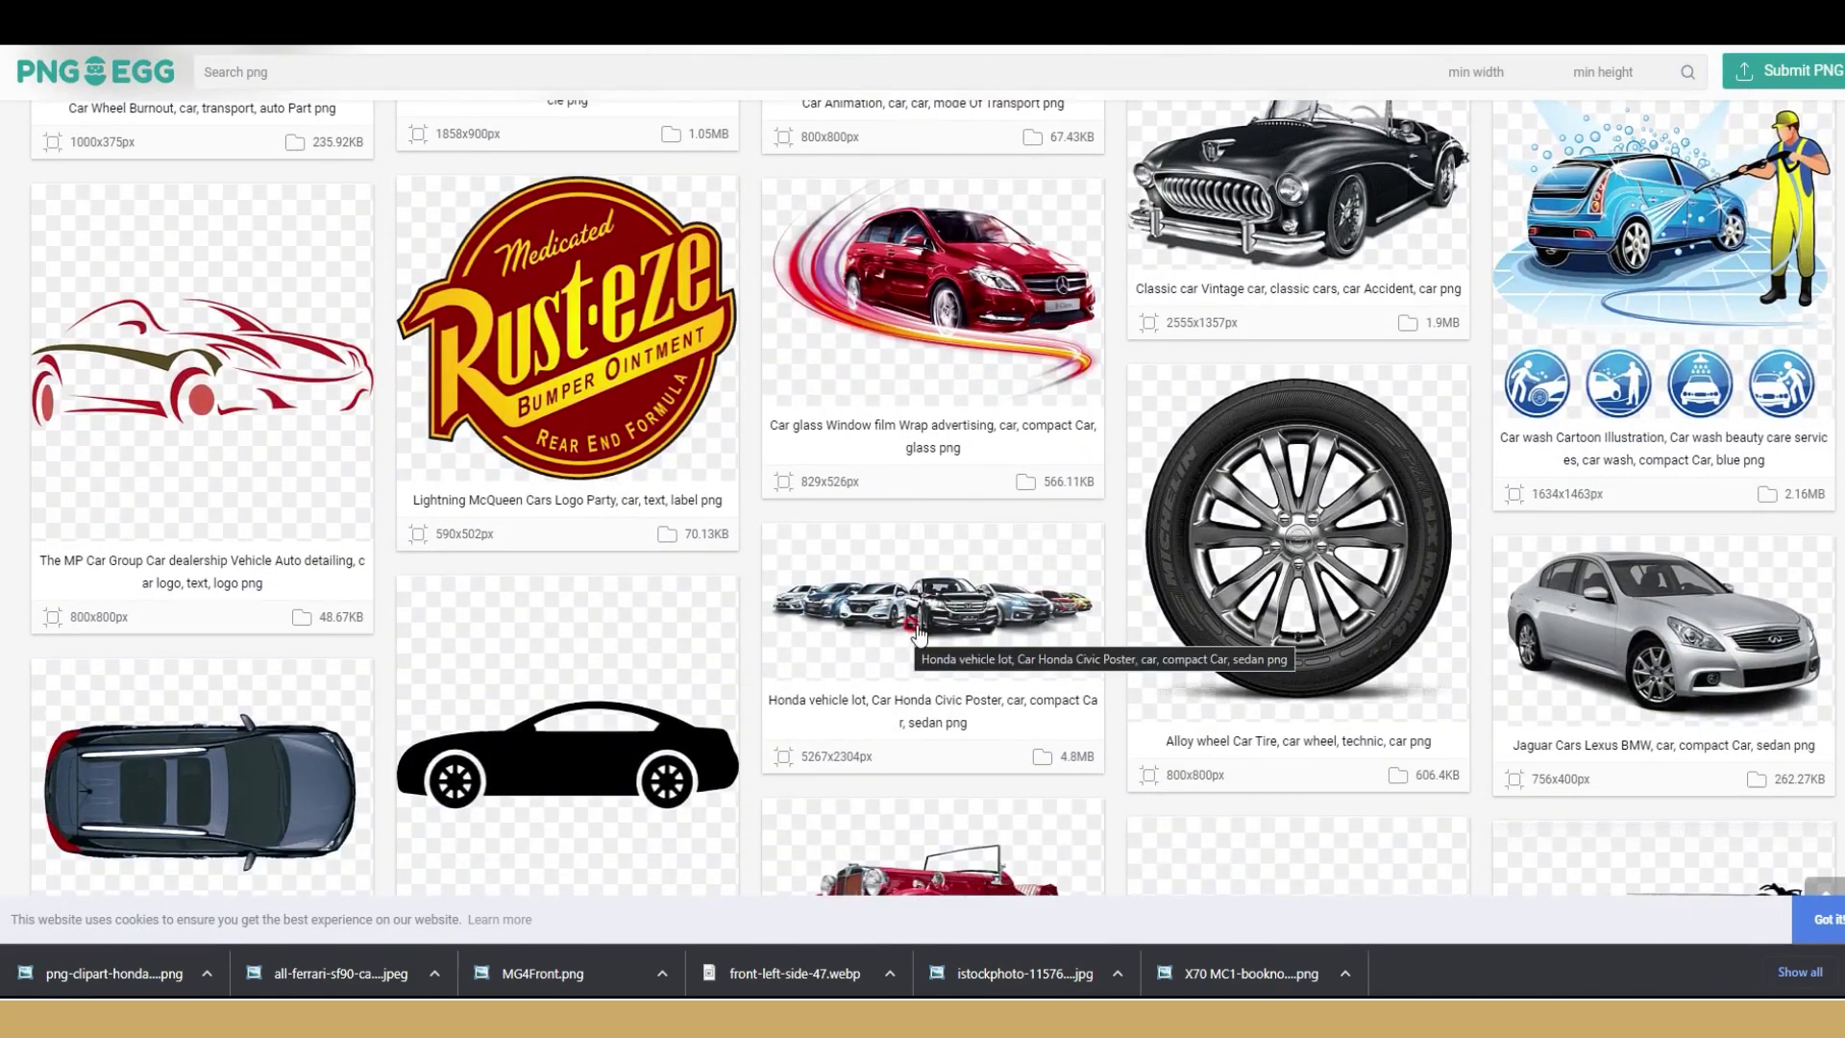
{"action": "key", "text": "ctrl+w"}
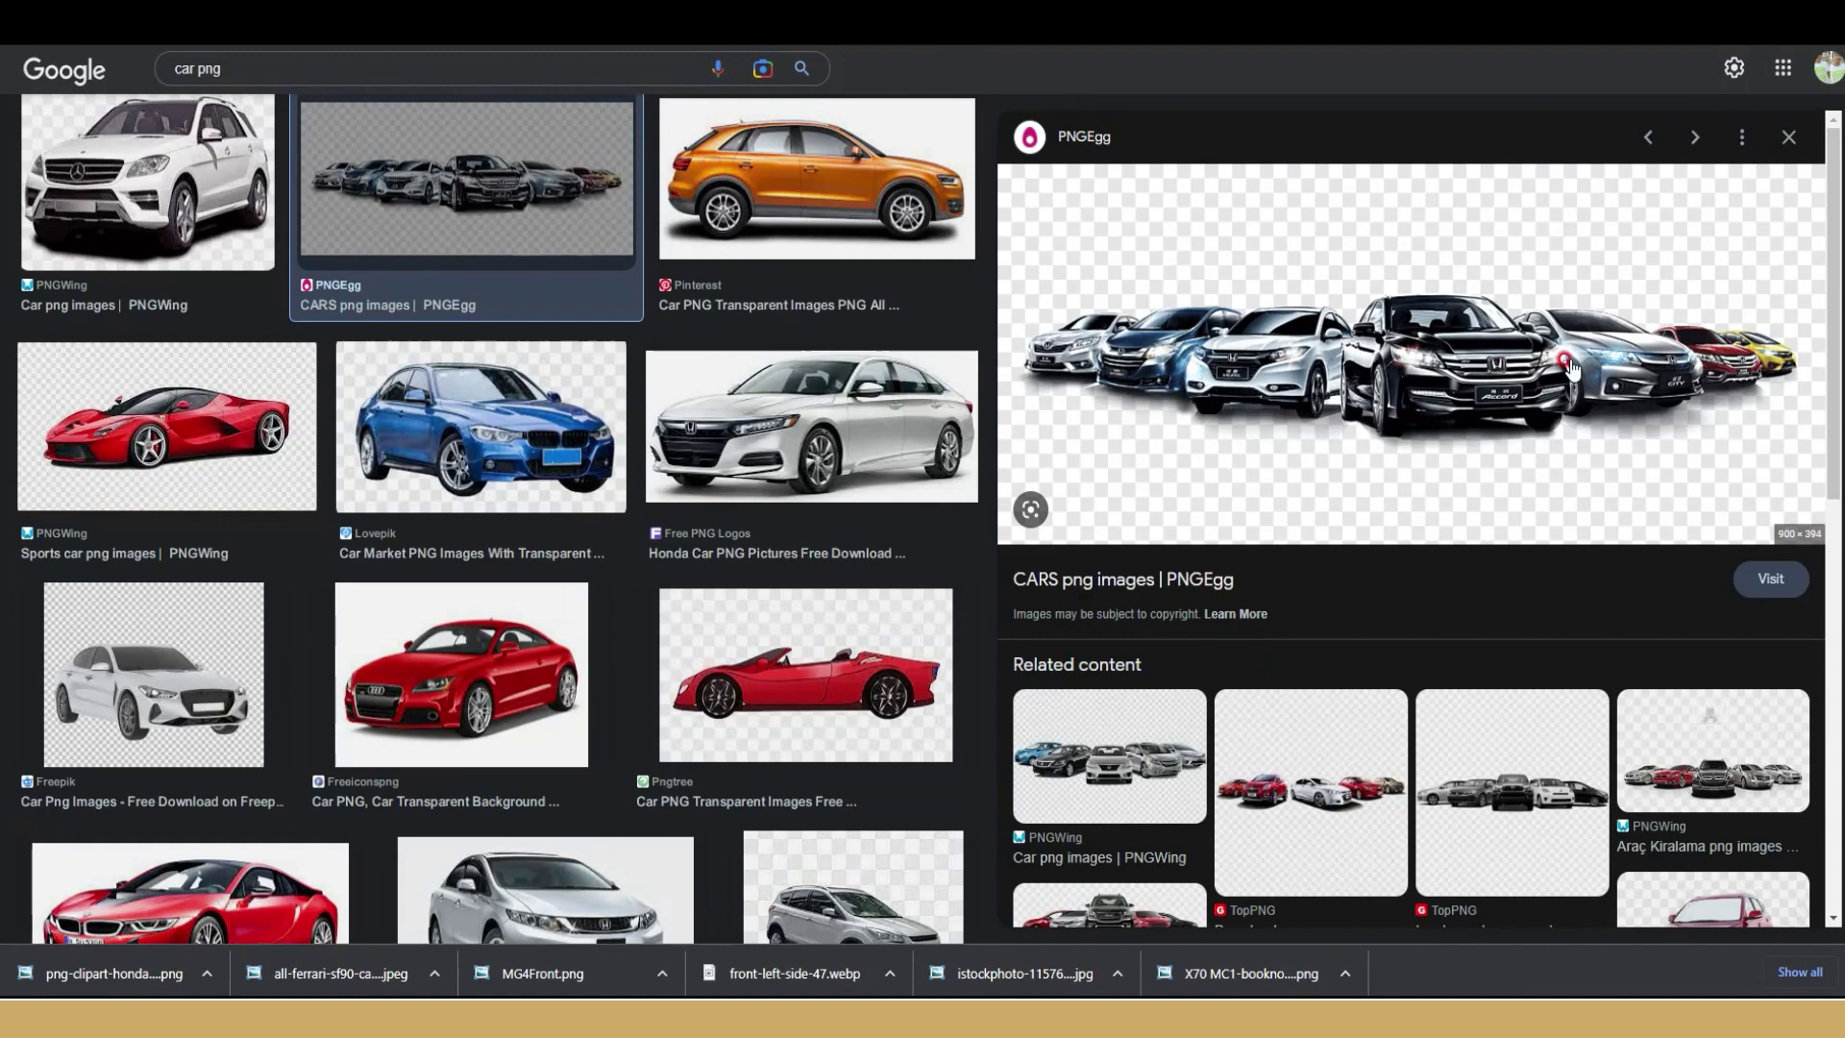
{"action": "key", "text": "ctrl+Tab"}
- Open the Honda vehicle lot detail page and start the free PNG download
{"action": "left_click", "coordinate": [941, 590]}
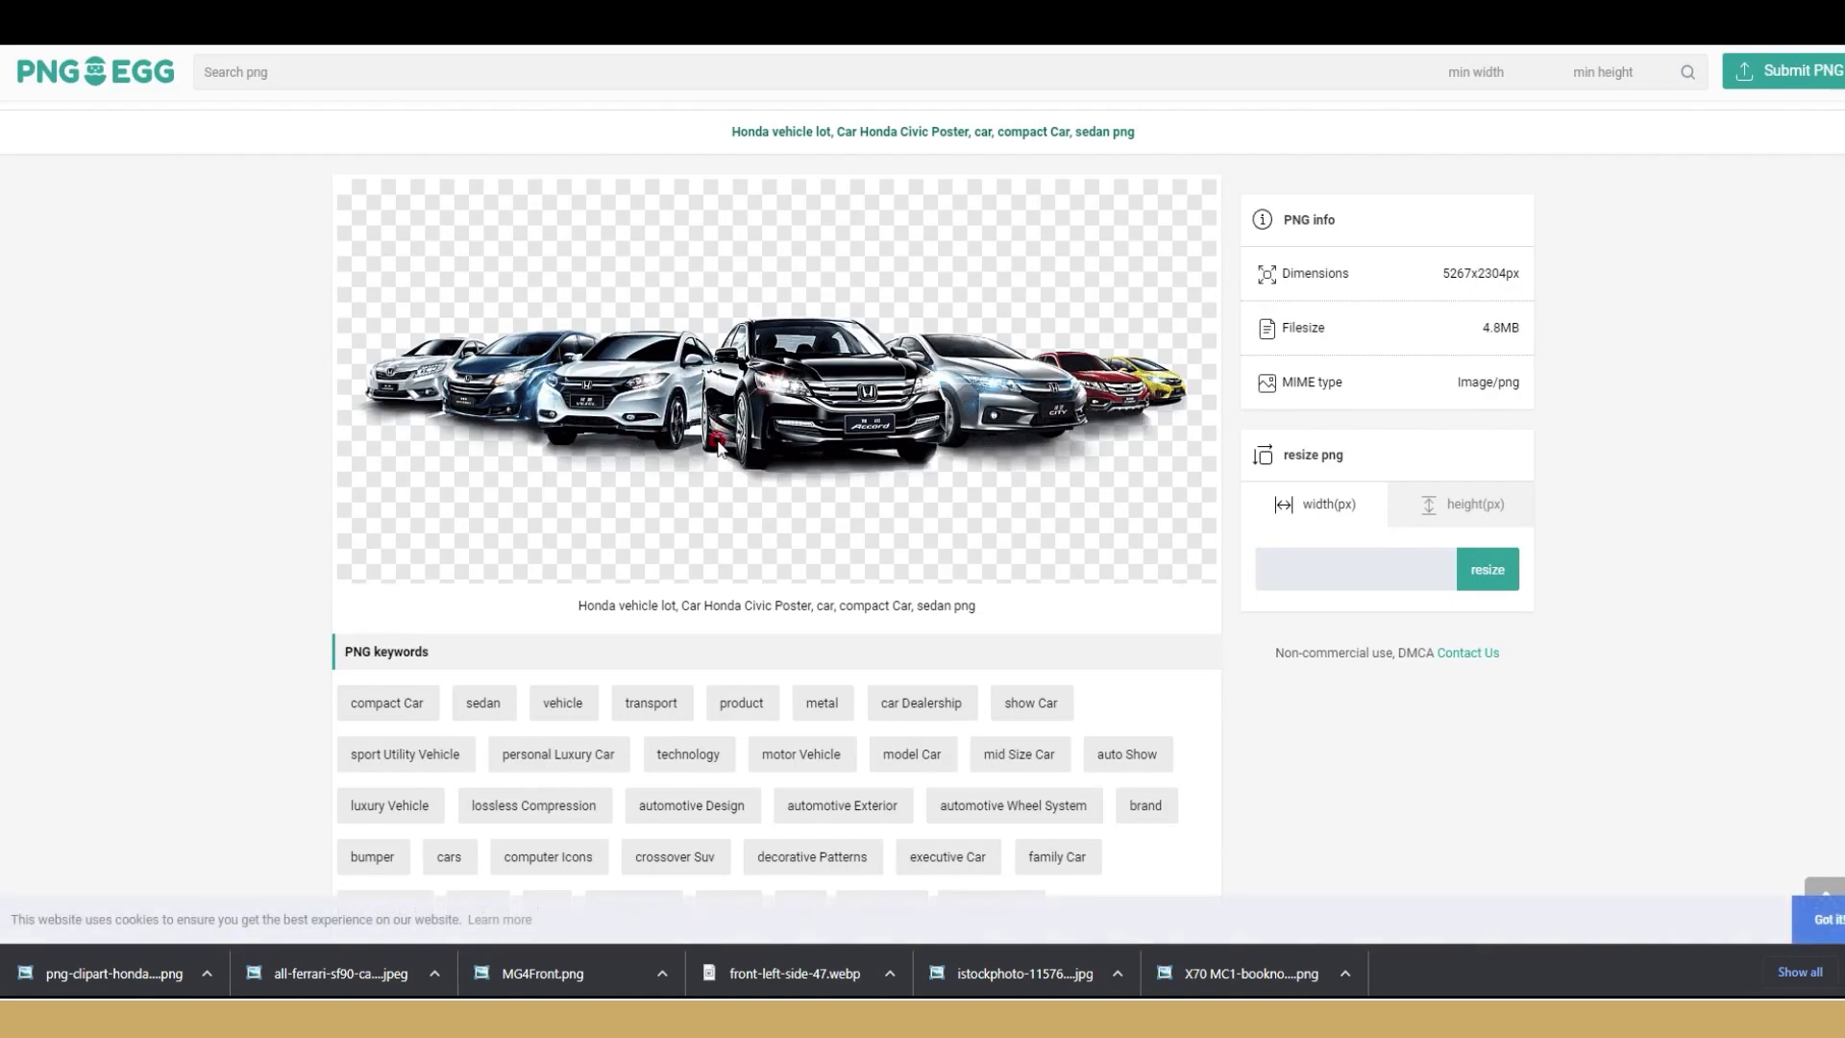
{"action": "scroll", "coordinate": [696, 437], "scroll_direction": "down", "scroll_amount": 1}
{"action": "scroll", "coordinate": [695, 438], "scroll_direction": "up", "scroll_amount": 1}
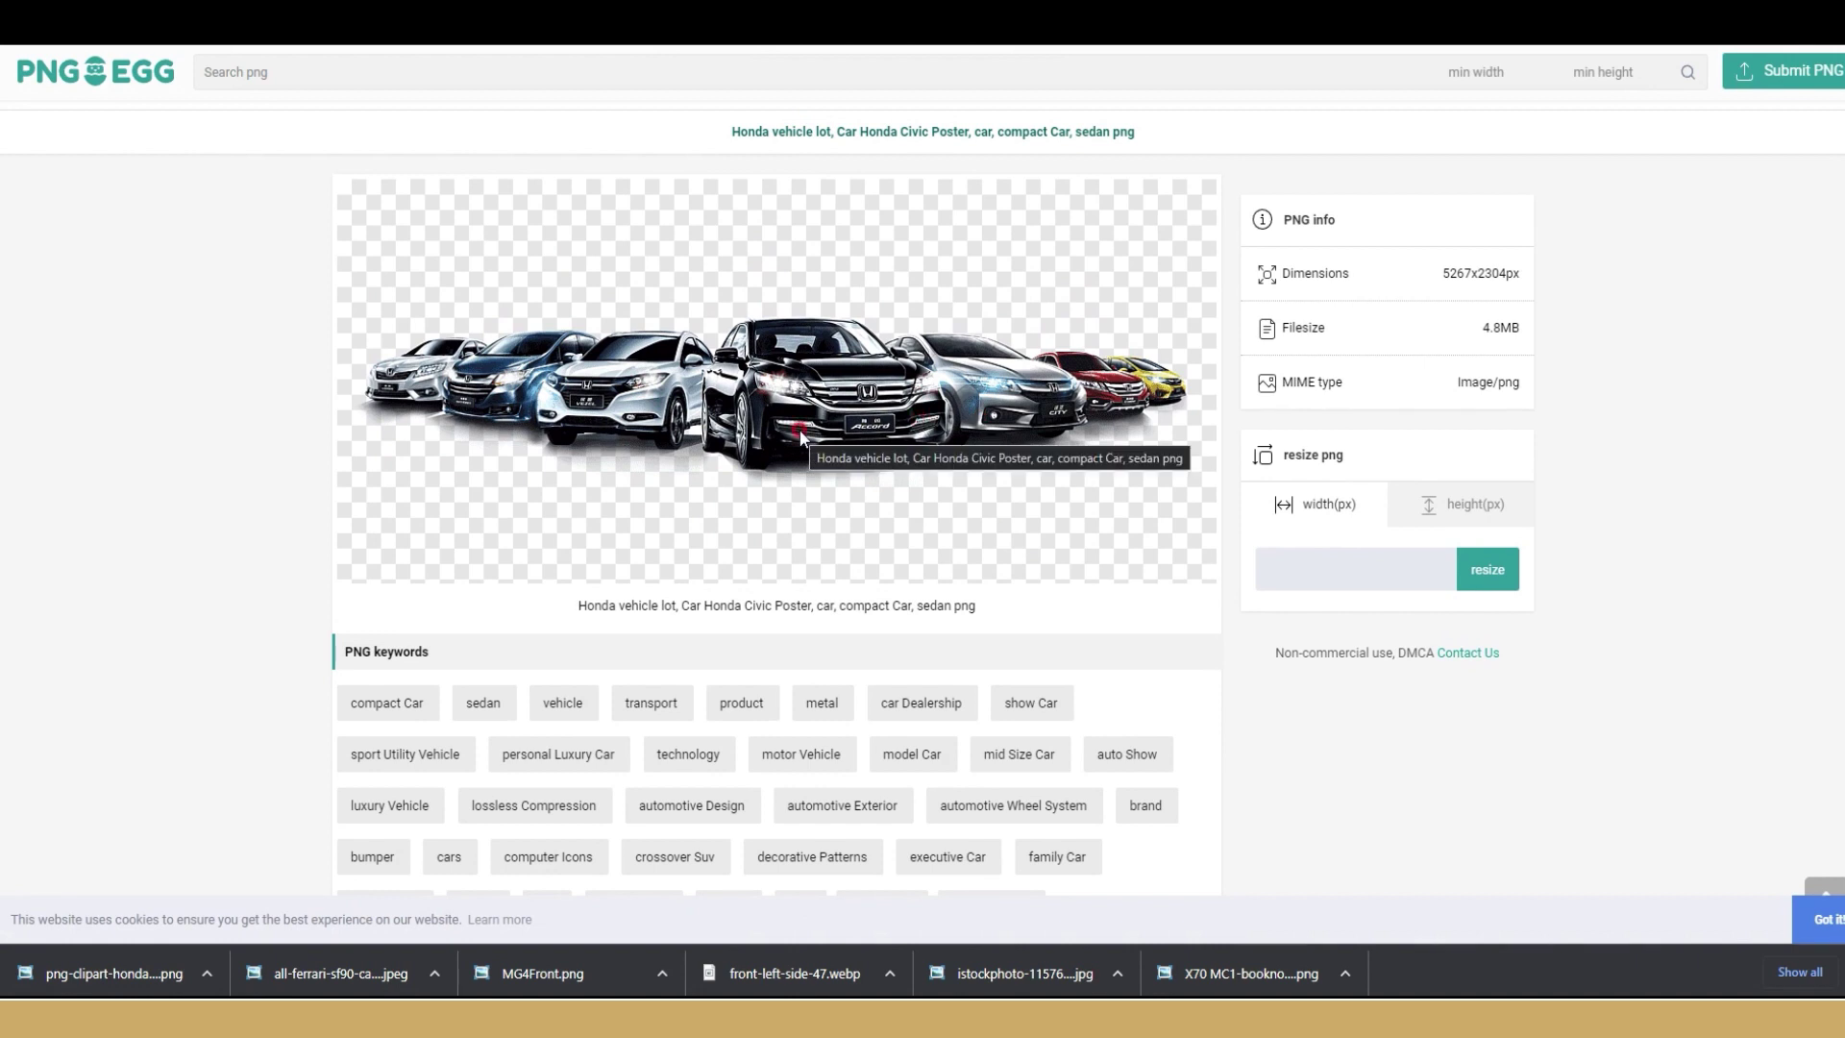
{"action": "scroll", "coordinate": [801, 435], "scroll_direction": "down", "scroll_amount": 2}
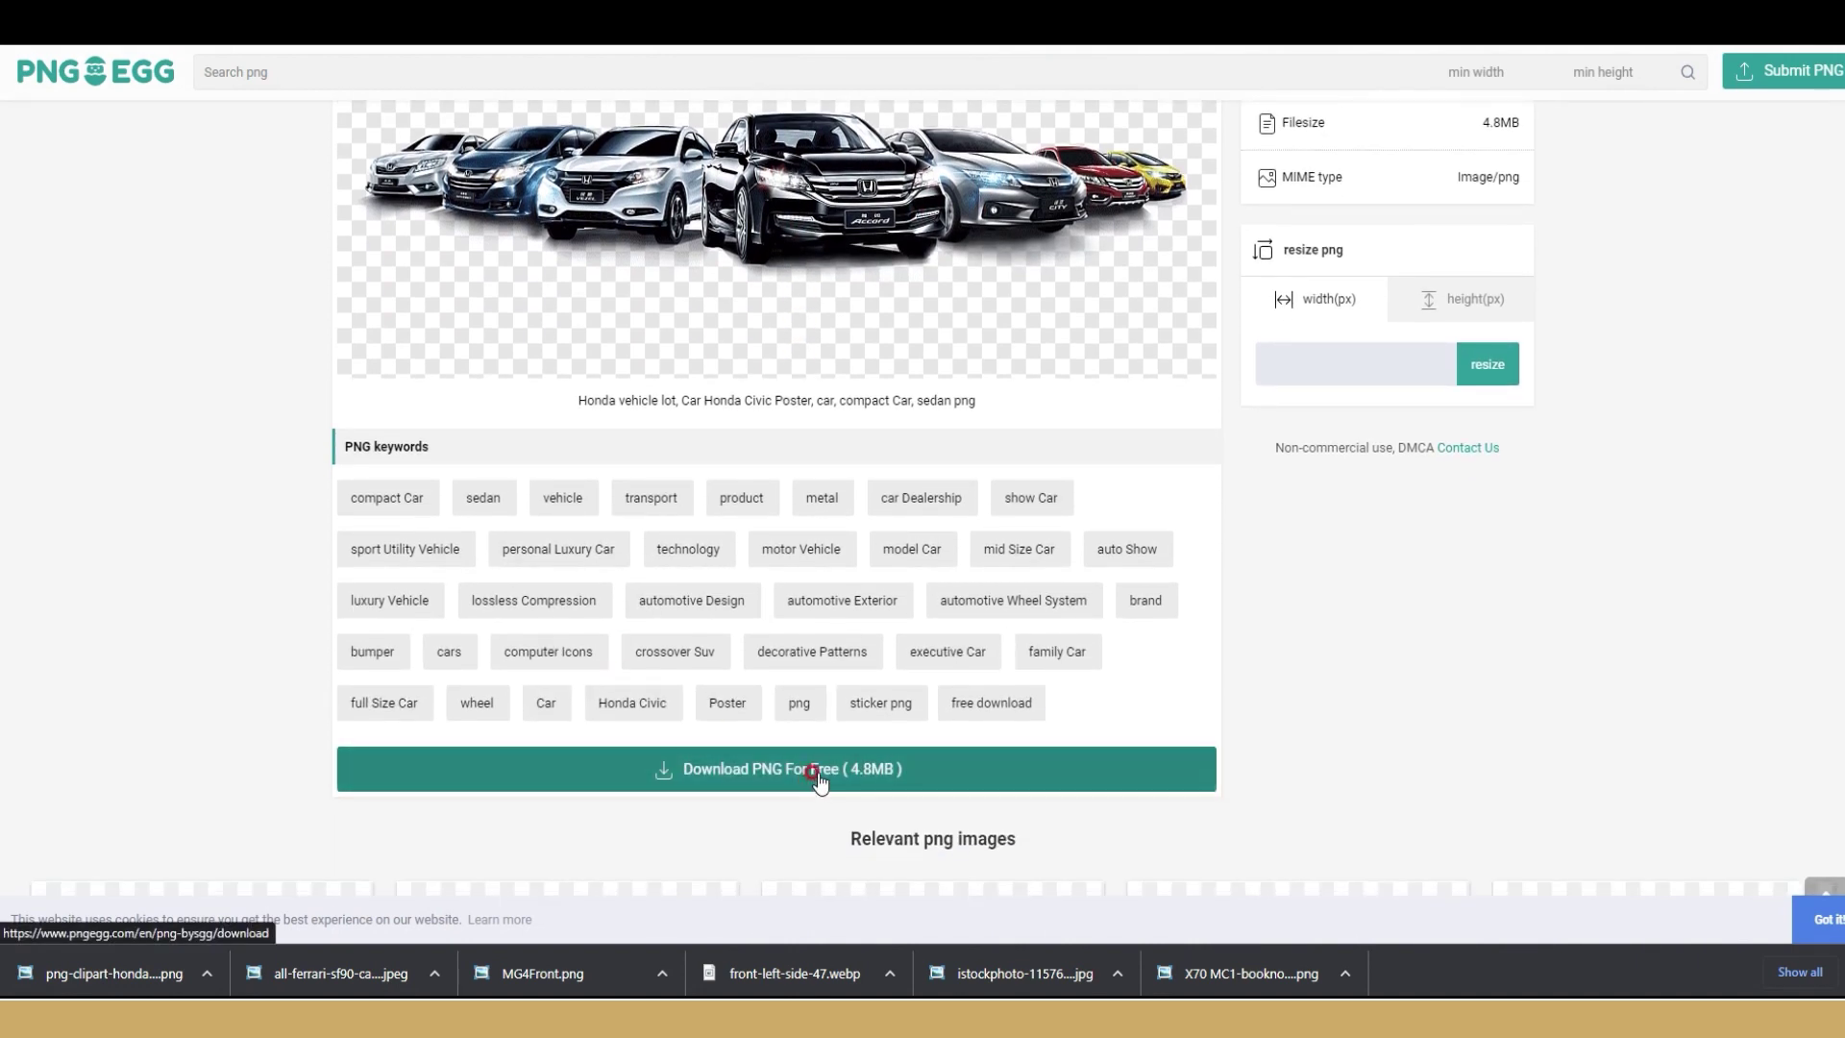
{"action": "left_click", "coordinate": [817, 772]}
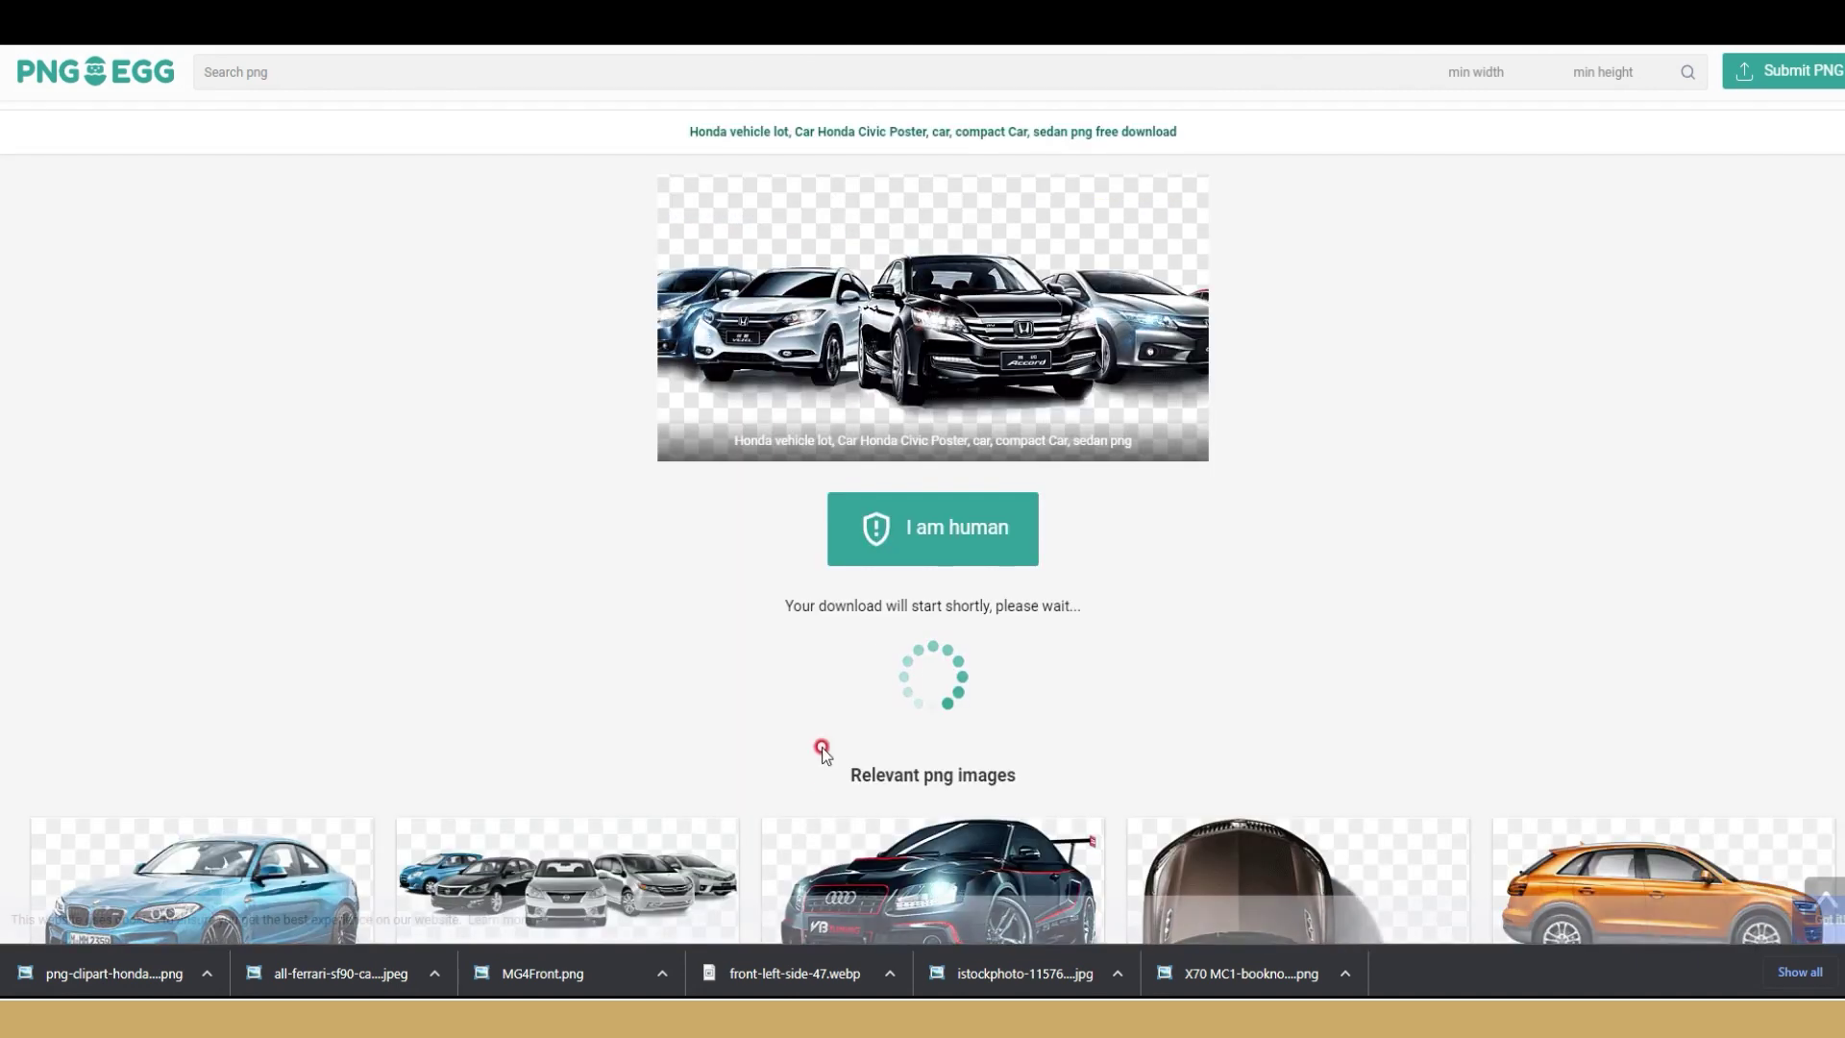
{"action": "left_click", "coordinate": [900, 524]}
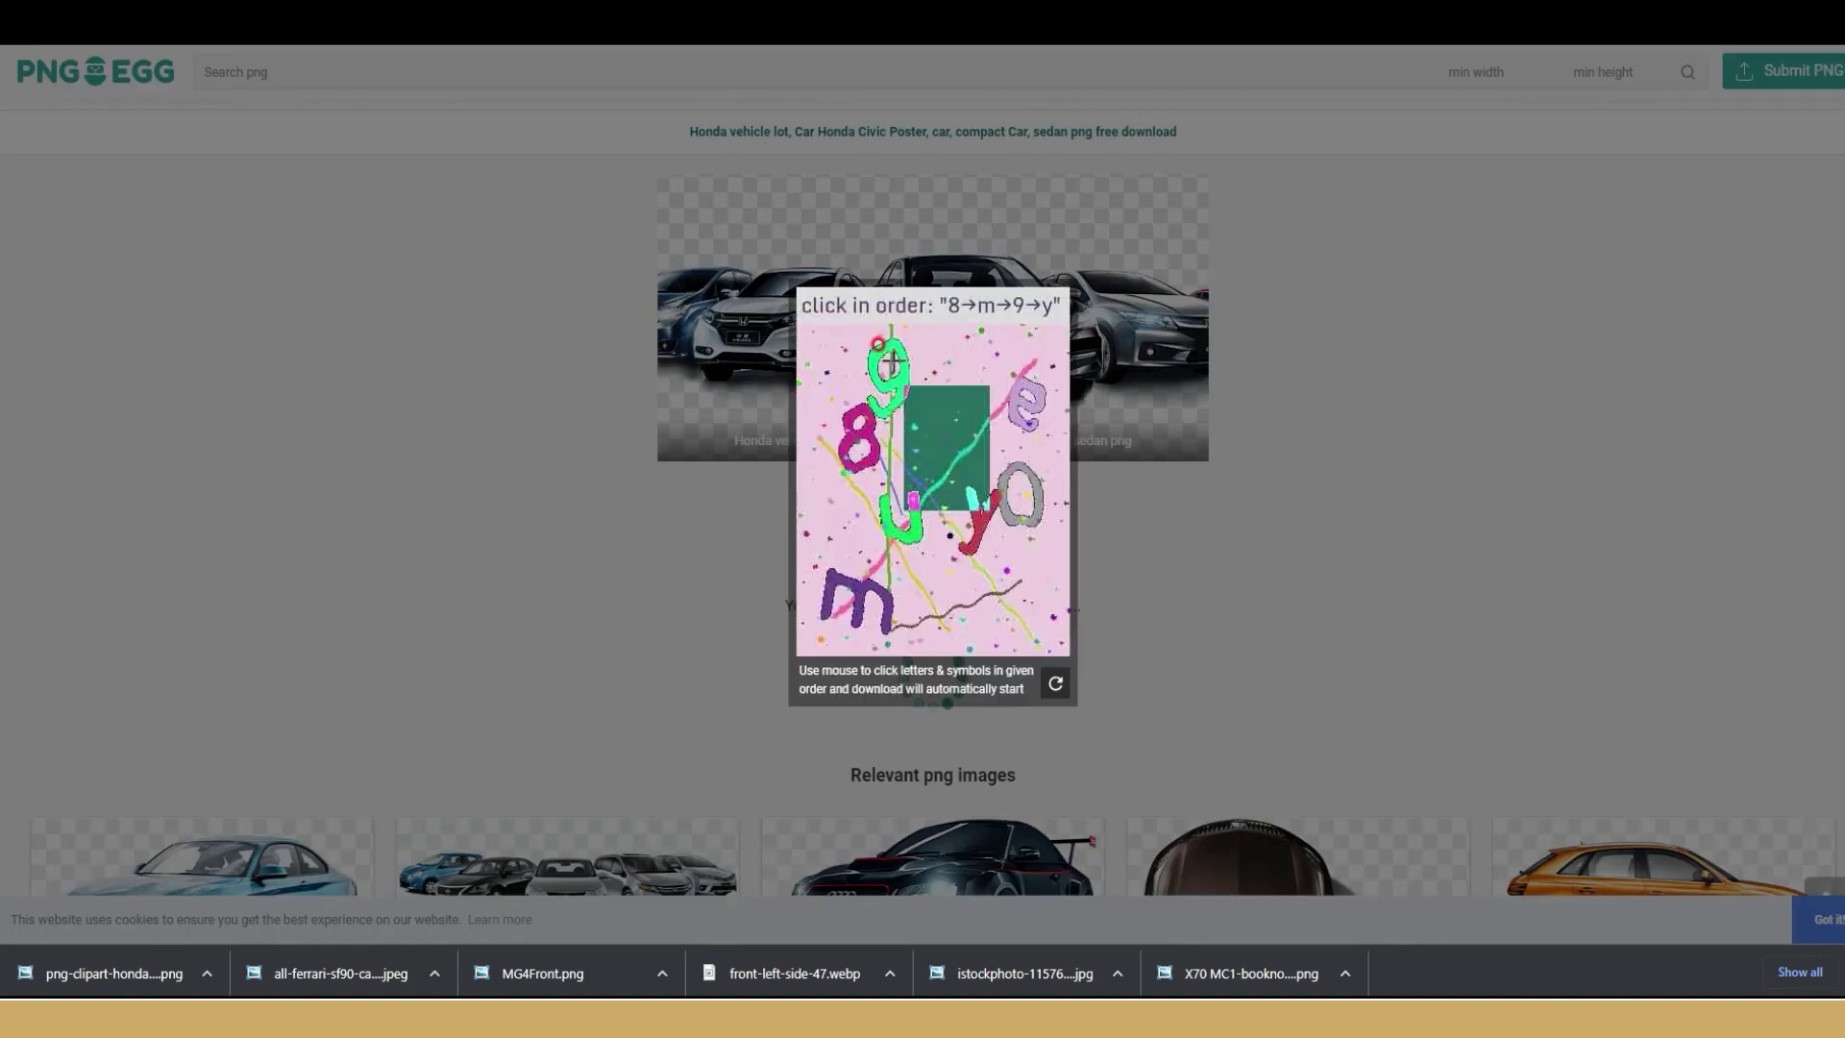
- Complete the captcha, open the downloaded Honda PNG, and return to New folder (2)
{"action": "left_click", "coordinate": [880, 454]}
{"action": "left_click", "coordinate": [860, 589]}
{"action": "left_click", "coordinate": [900, 374]}
{"action": "left_click", "coordinate": [978, 523]}
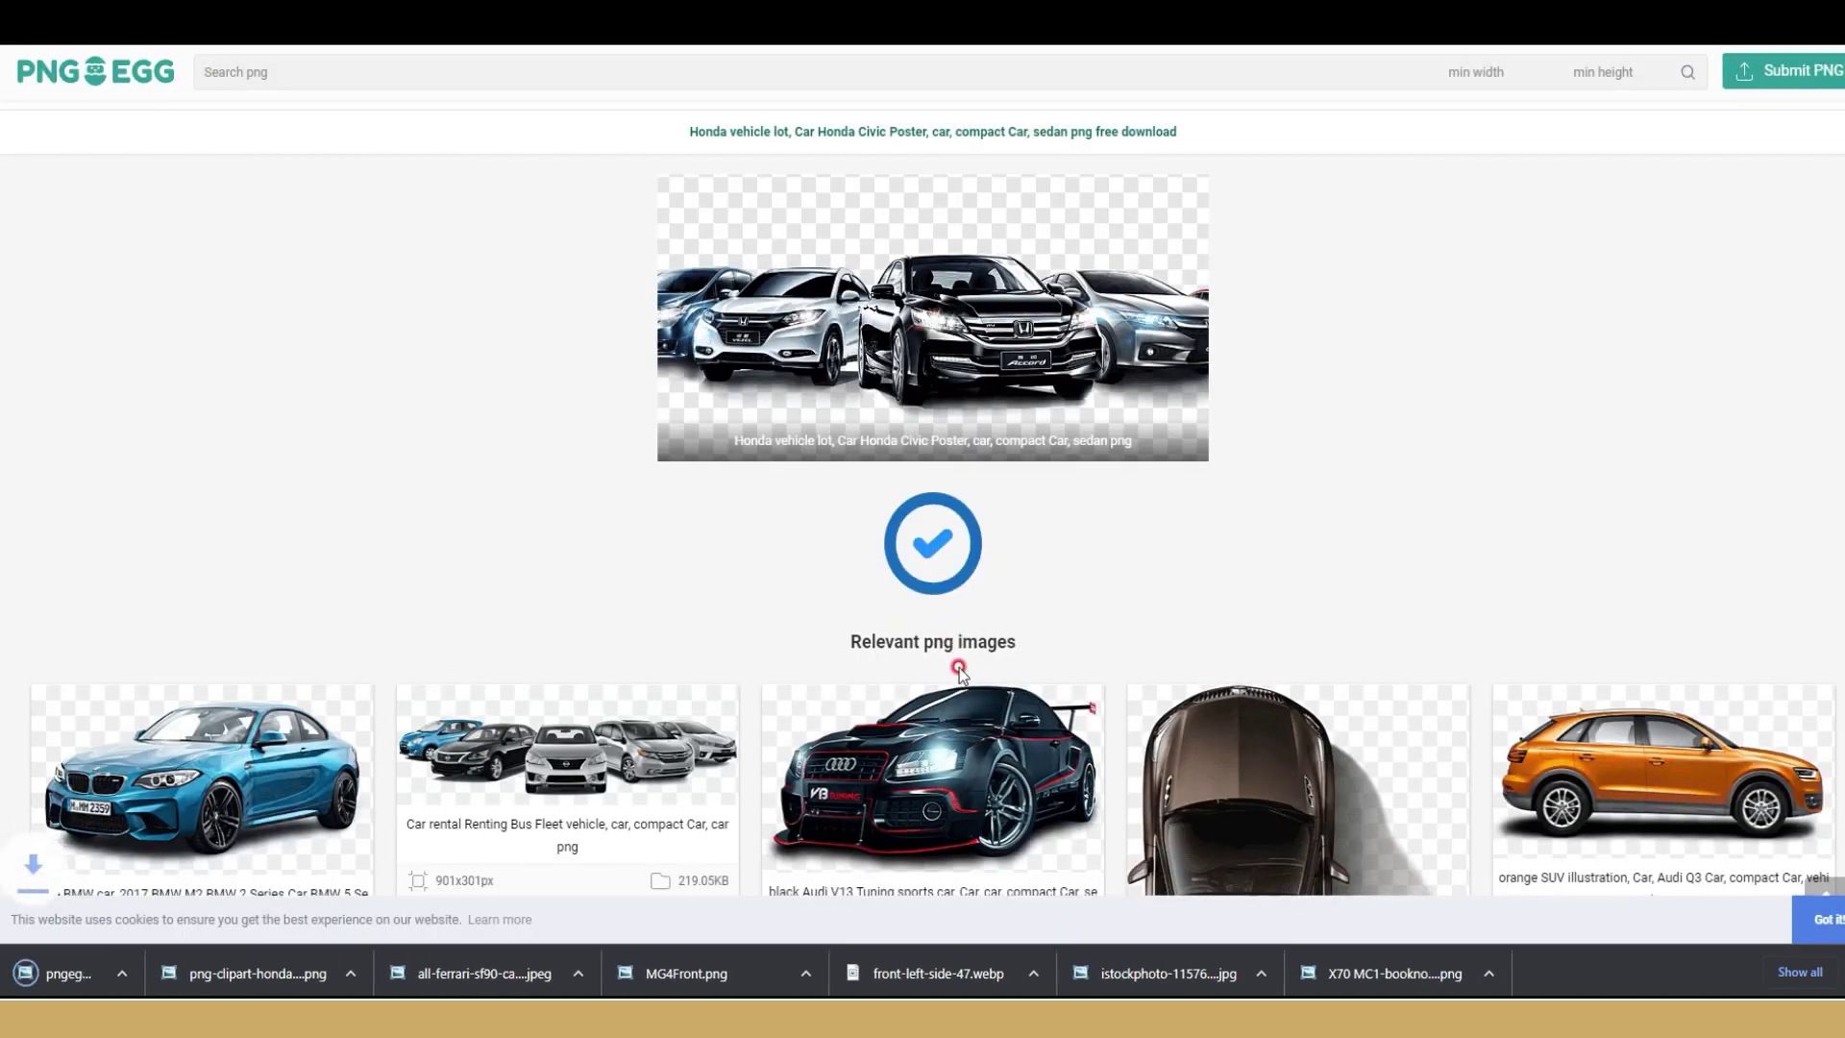
{"action": "left_click", "coordinate": [53, 982]}
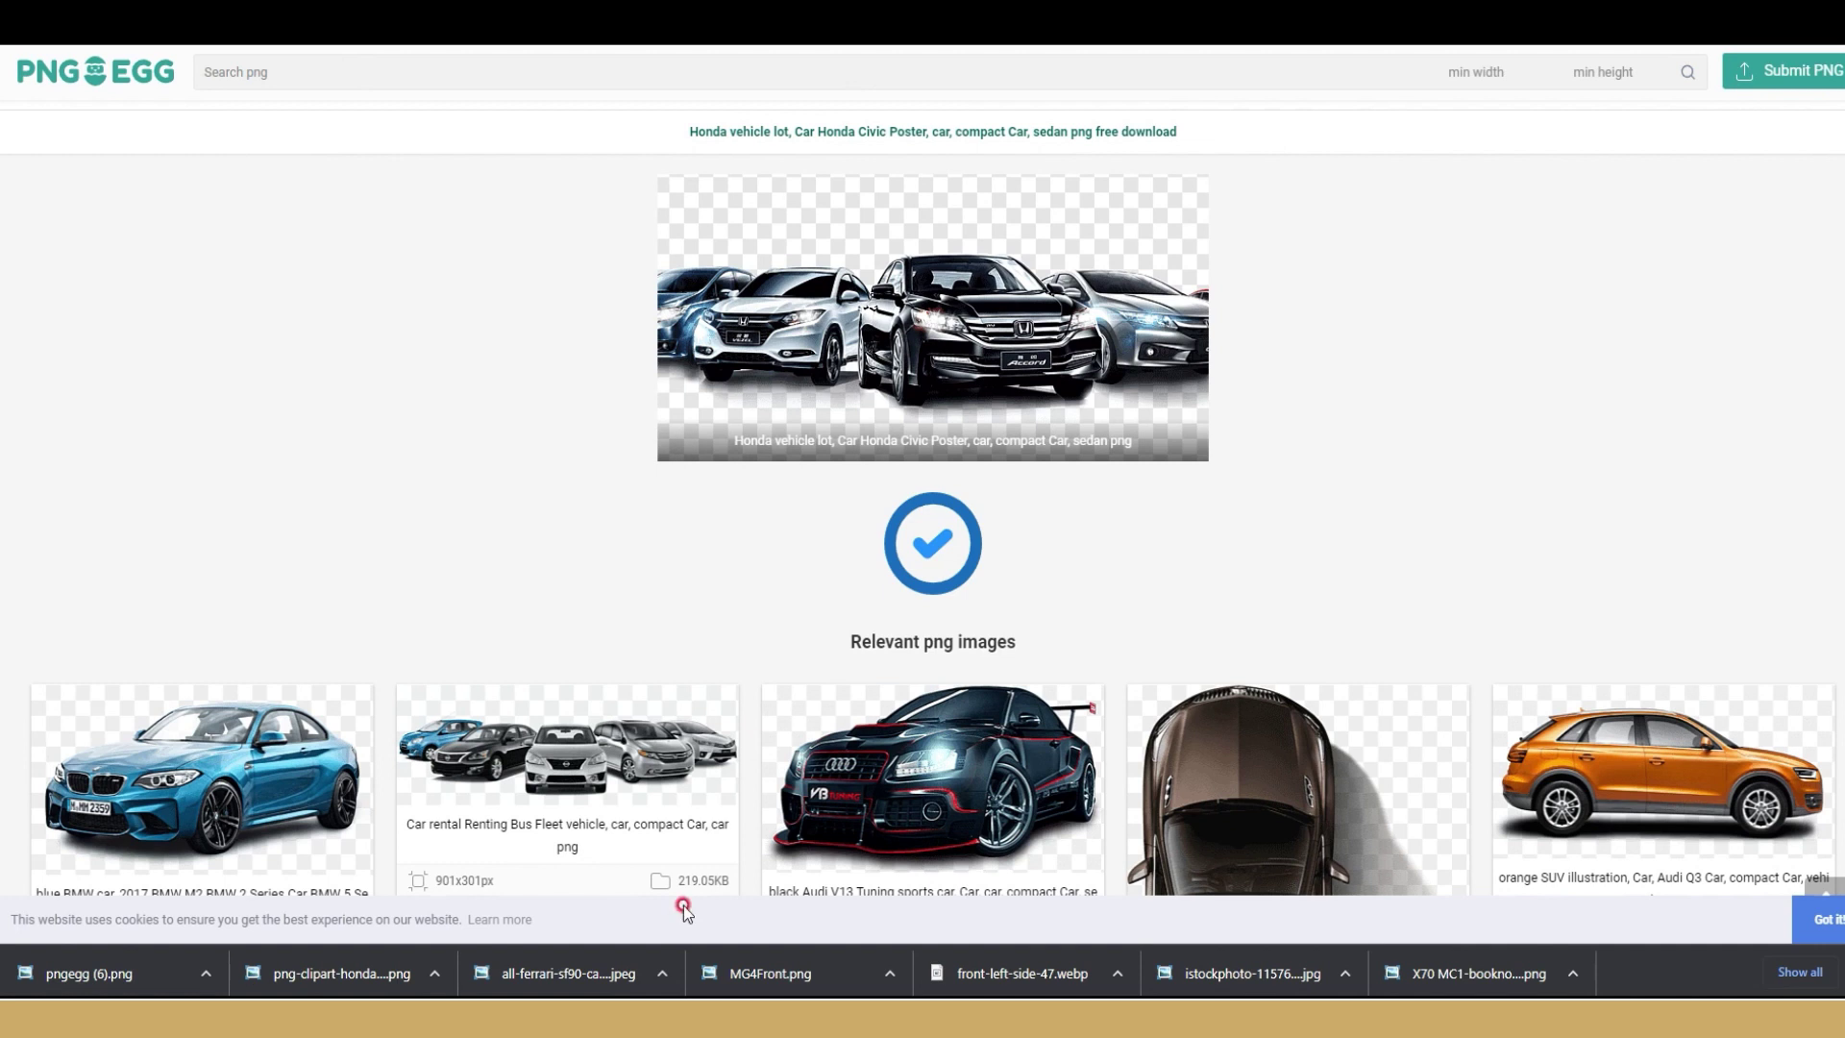
{"action": "left_click", "coordinate": [416, 943]}
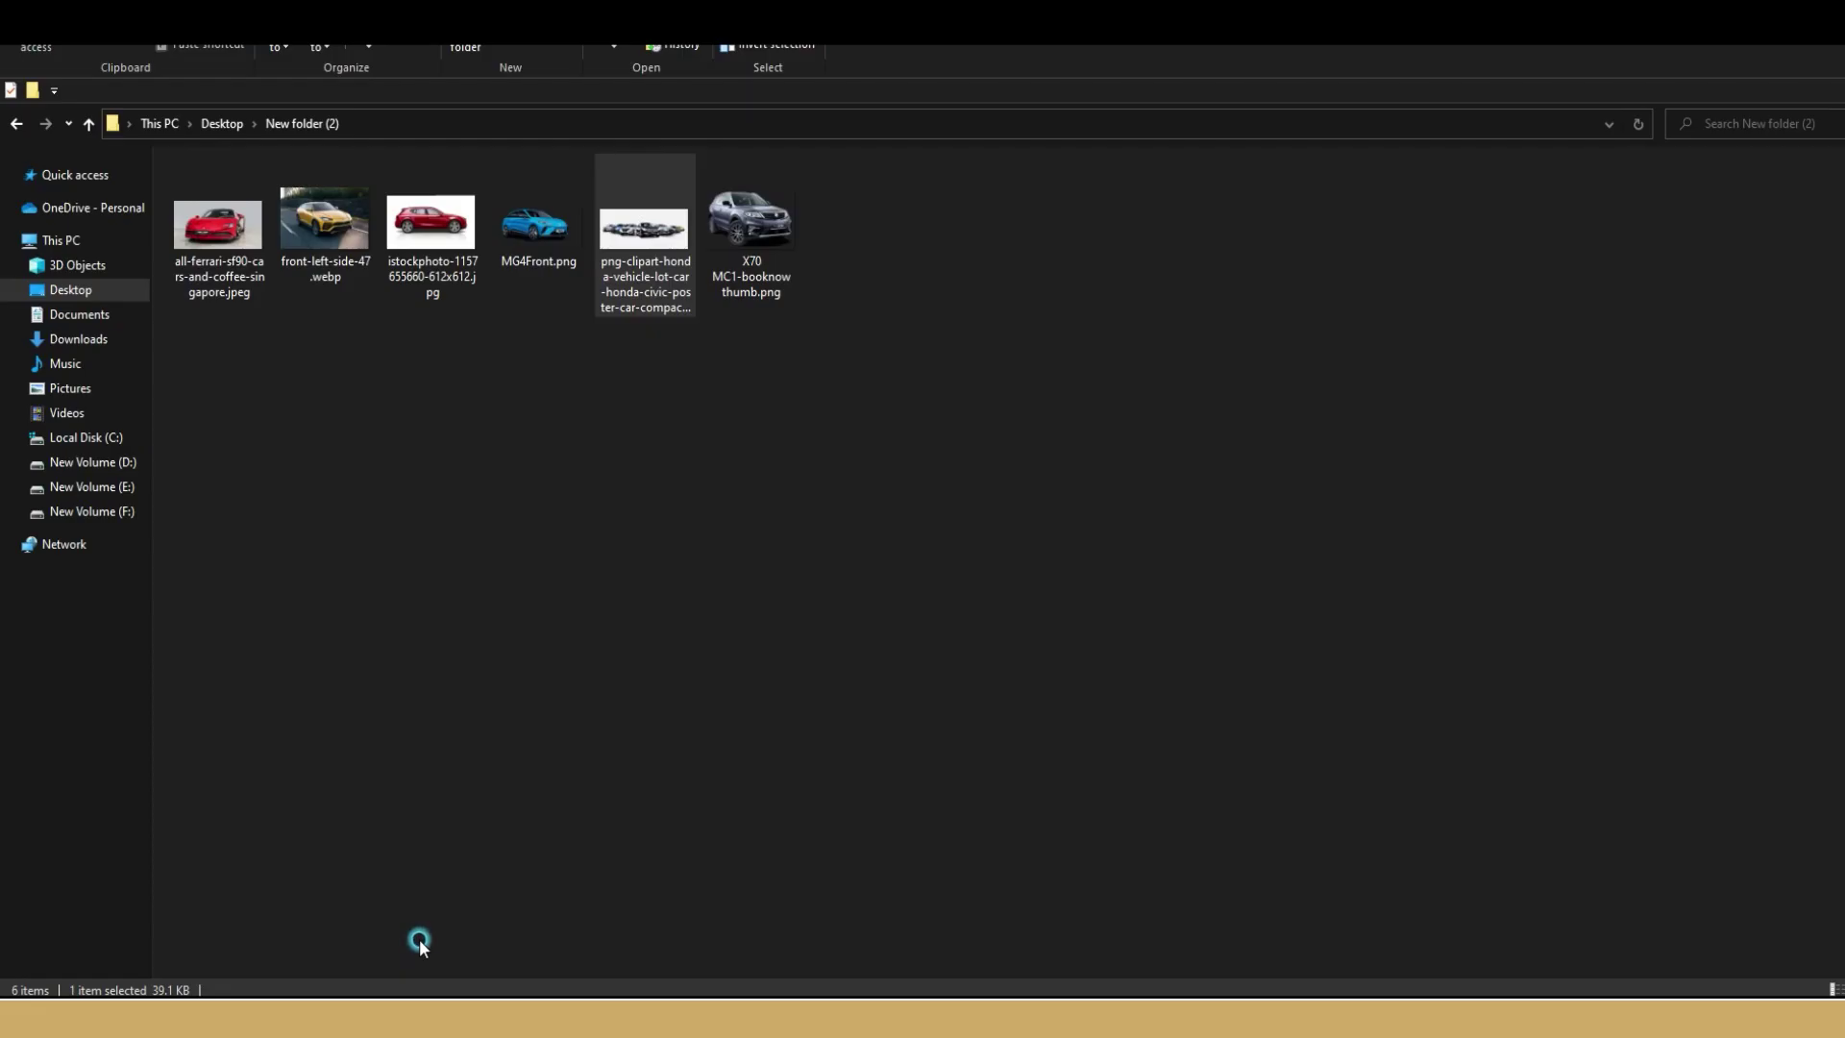
- View both Honda lineup PNGs, confirming pngegg (6).png is far larger, then return to Chrome
{"action": "key", "text": "ctrl+v"}
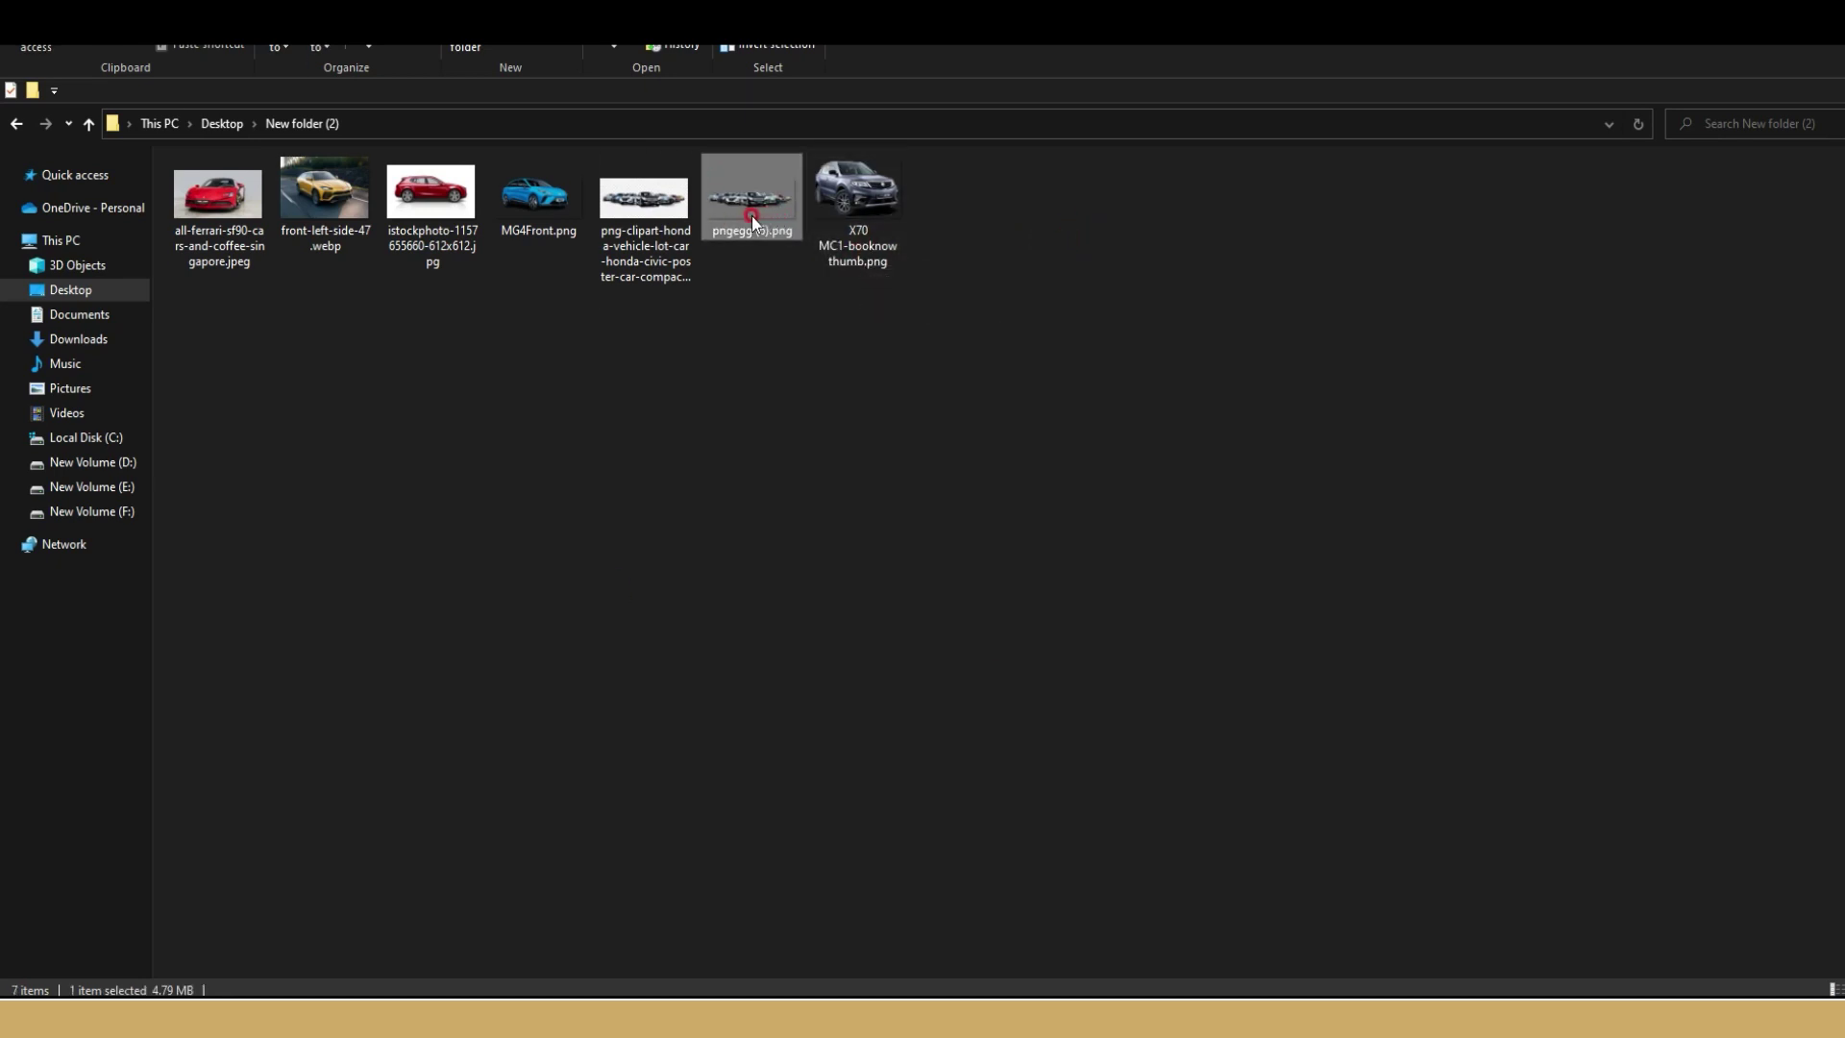
{"action": "left_click", "coordinate": [663, 226]}
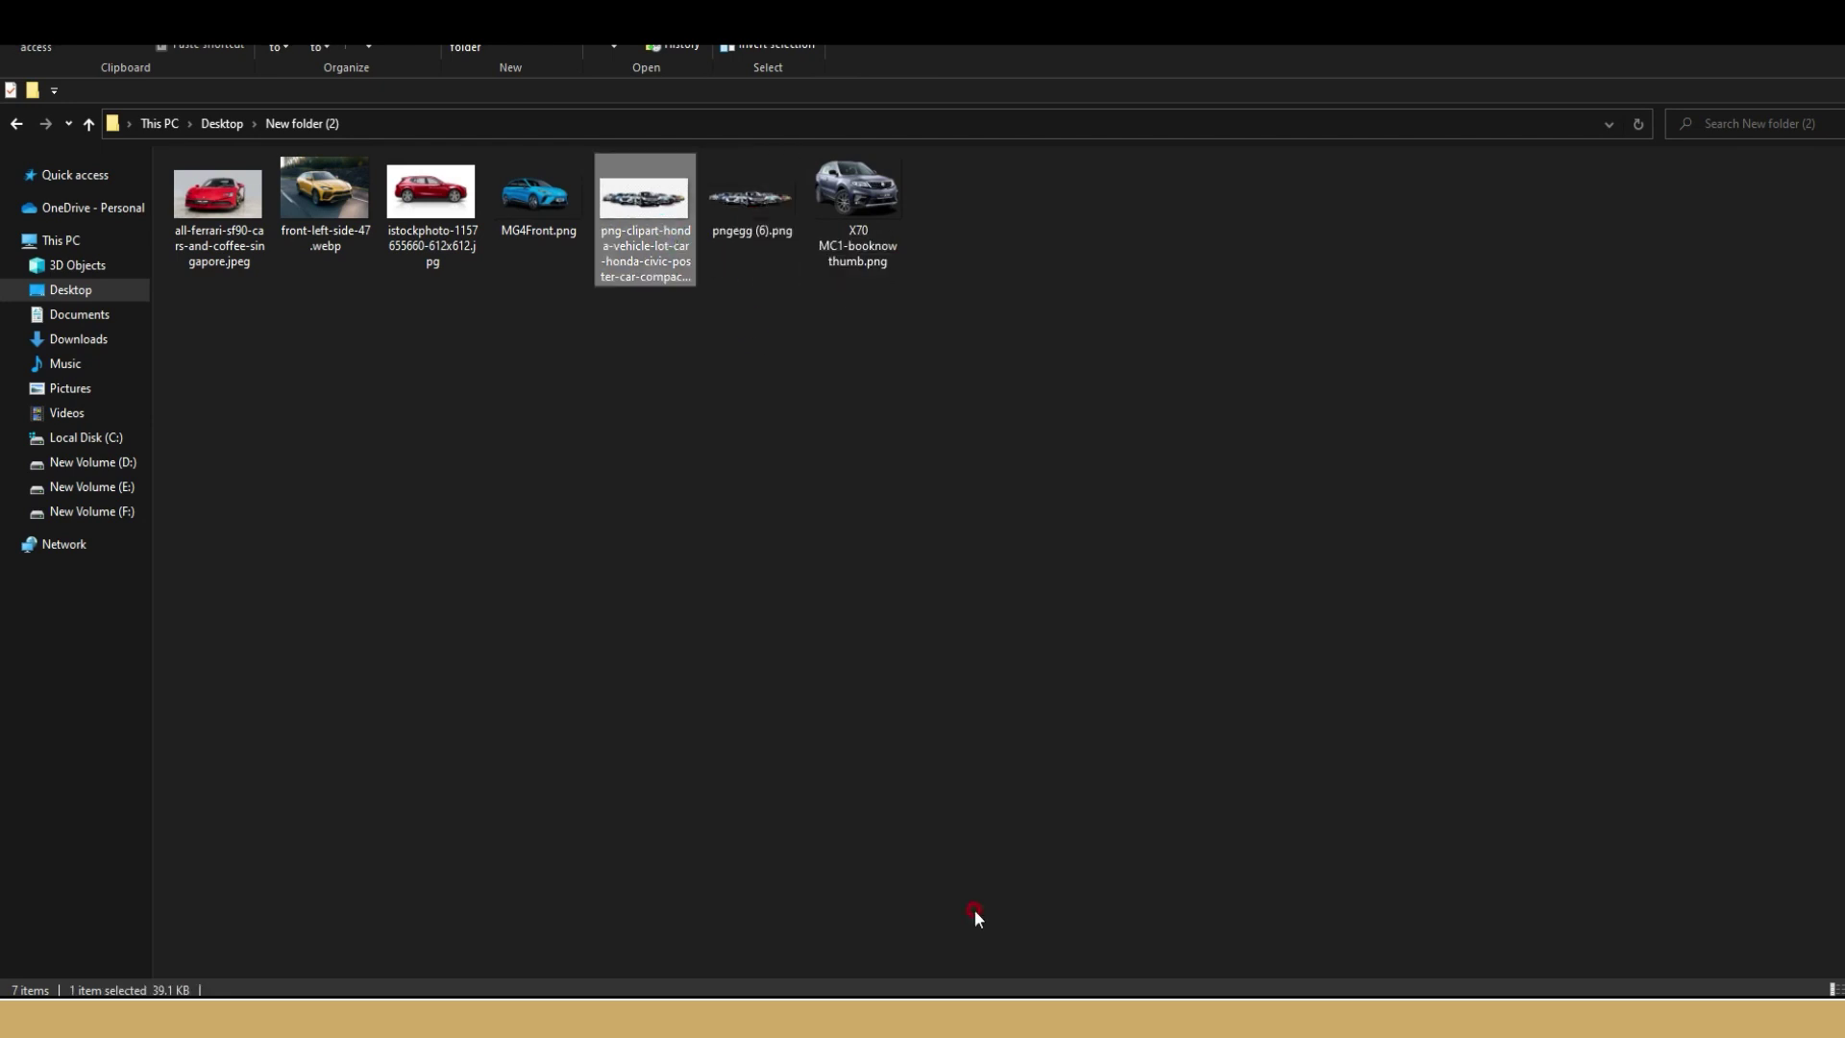
{"action": "double_click", "coordinate": [678, 258]}
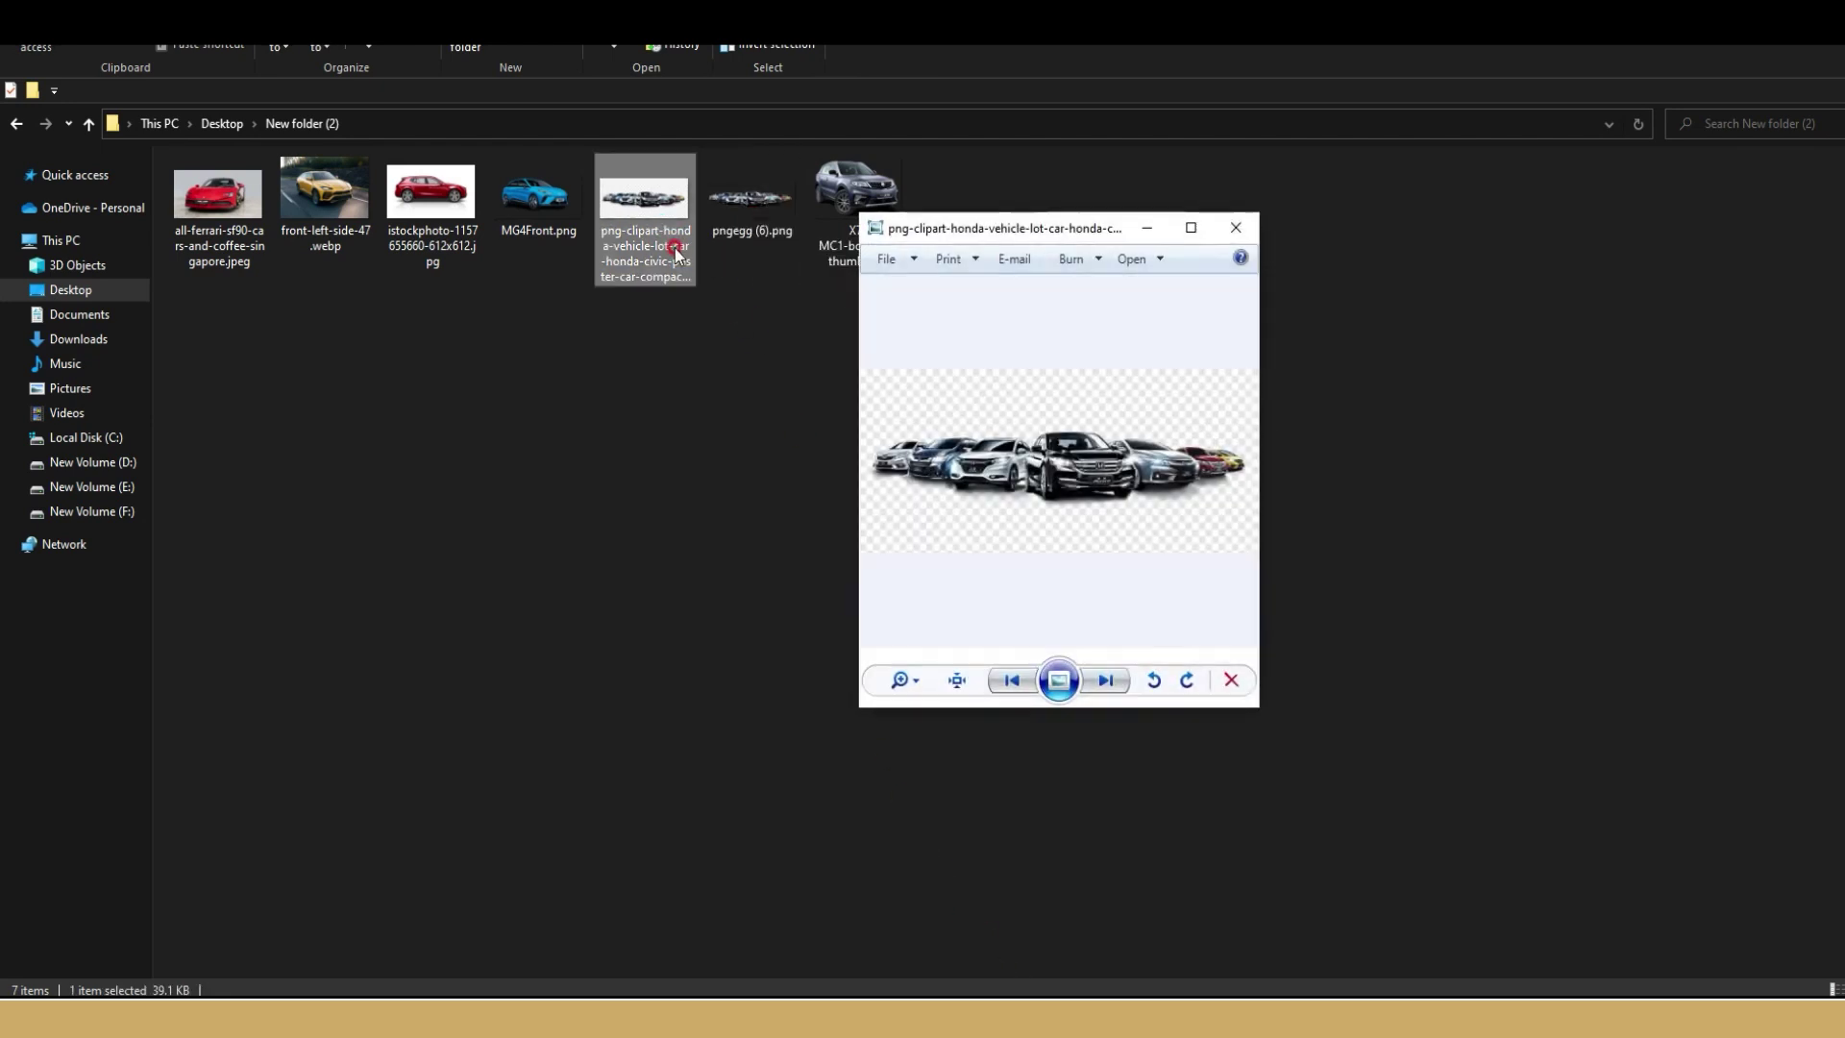
{"action": "left_click", "coordinate": [1201, 231]}
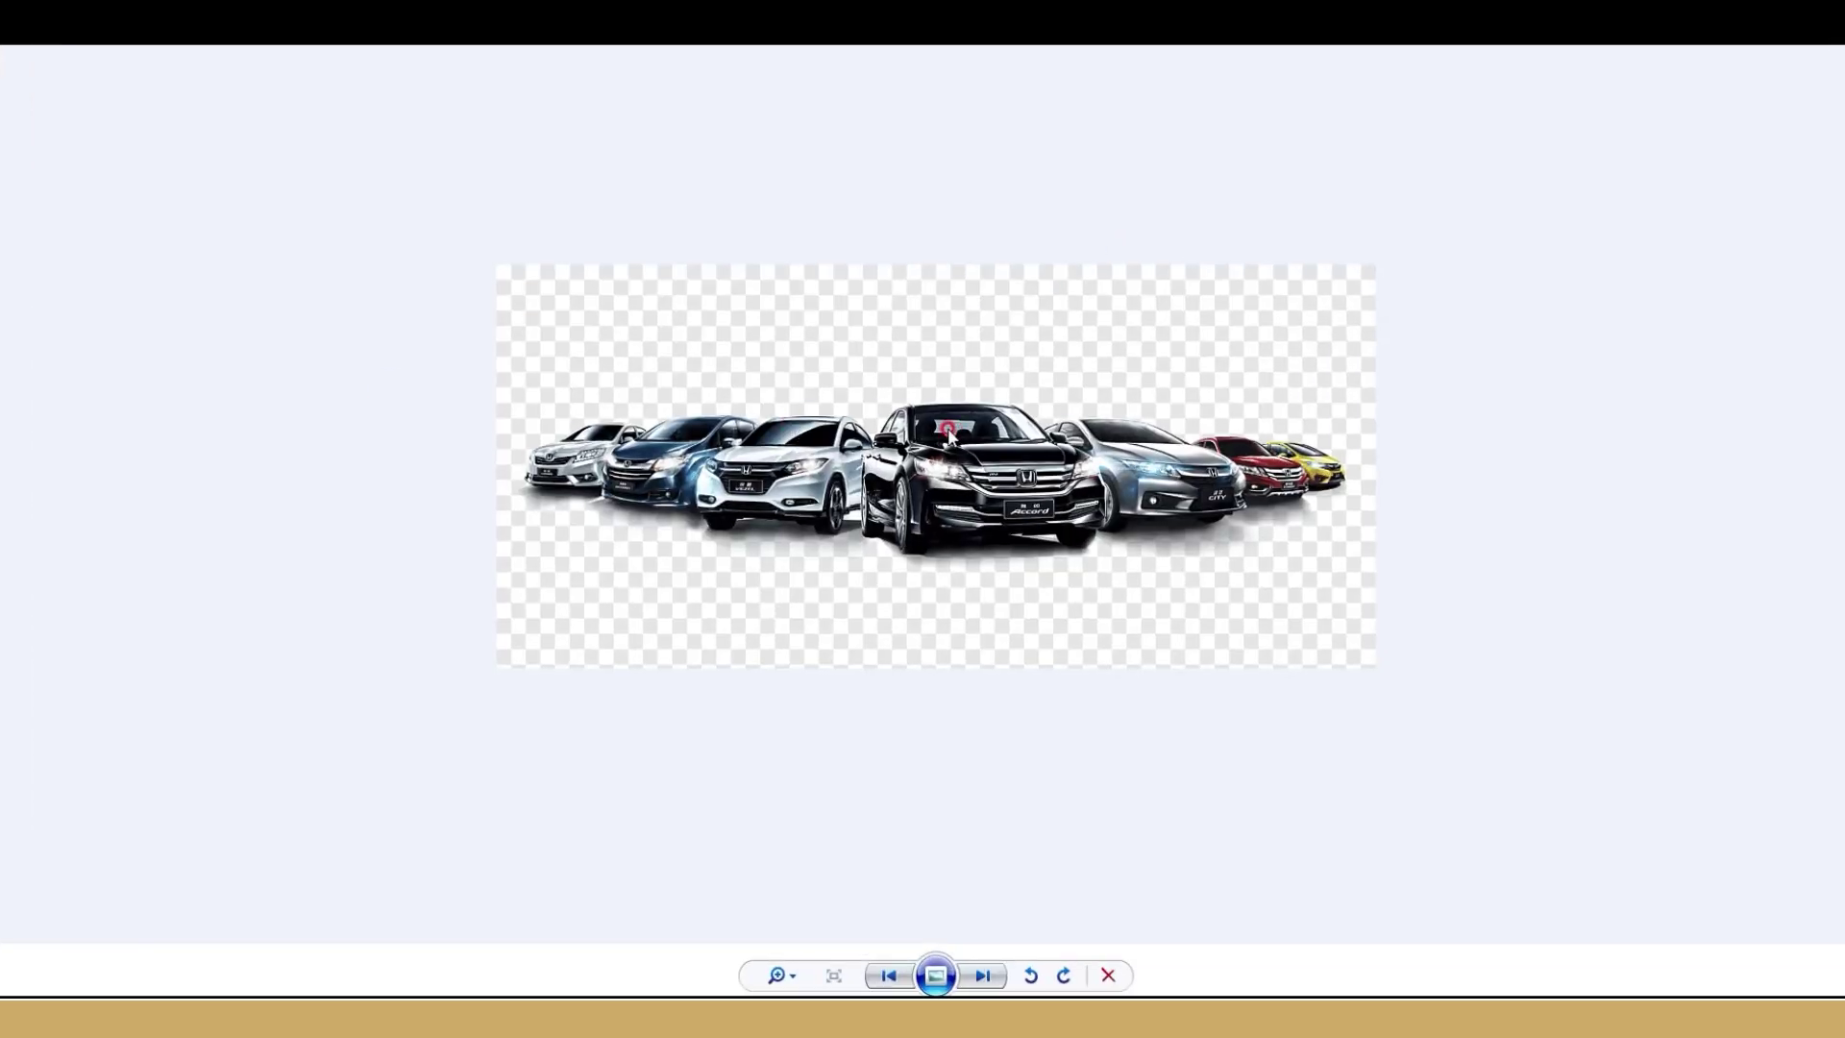
{"action": "left_click", "coordinate": [985, 977]}
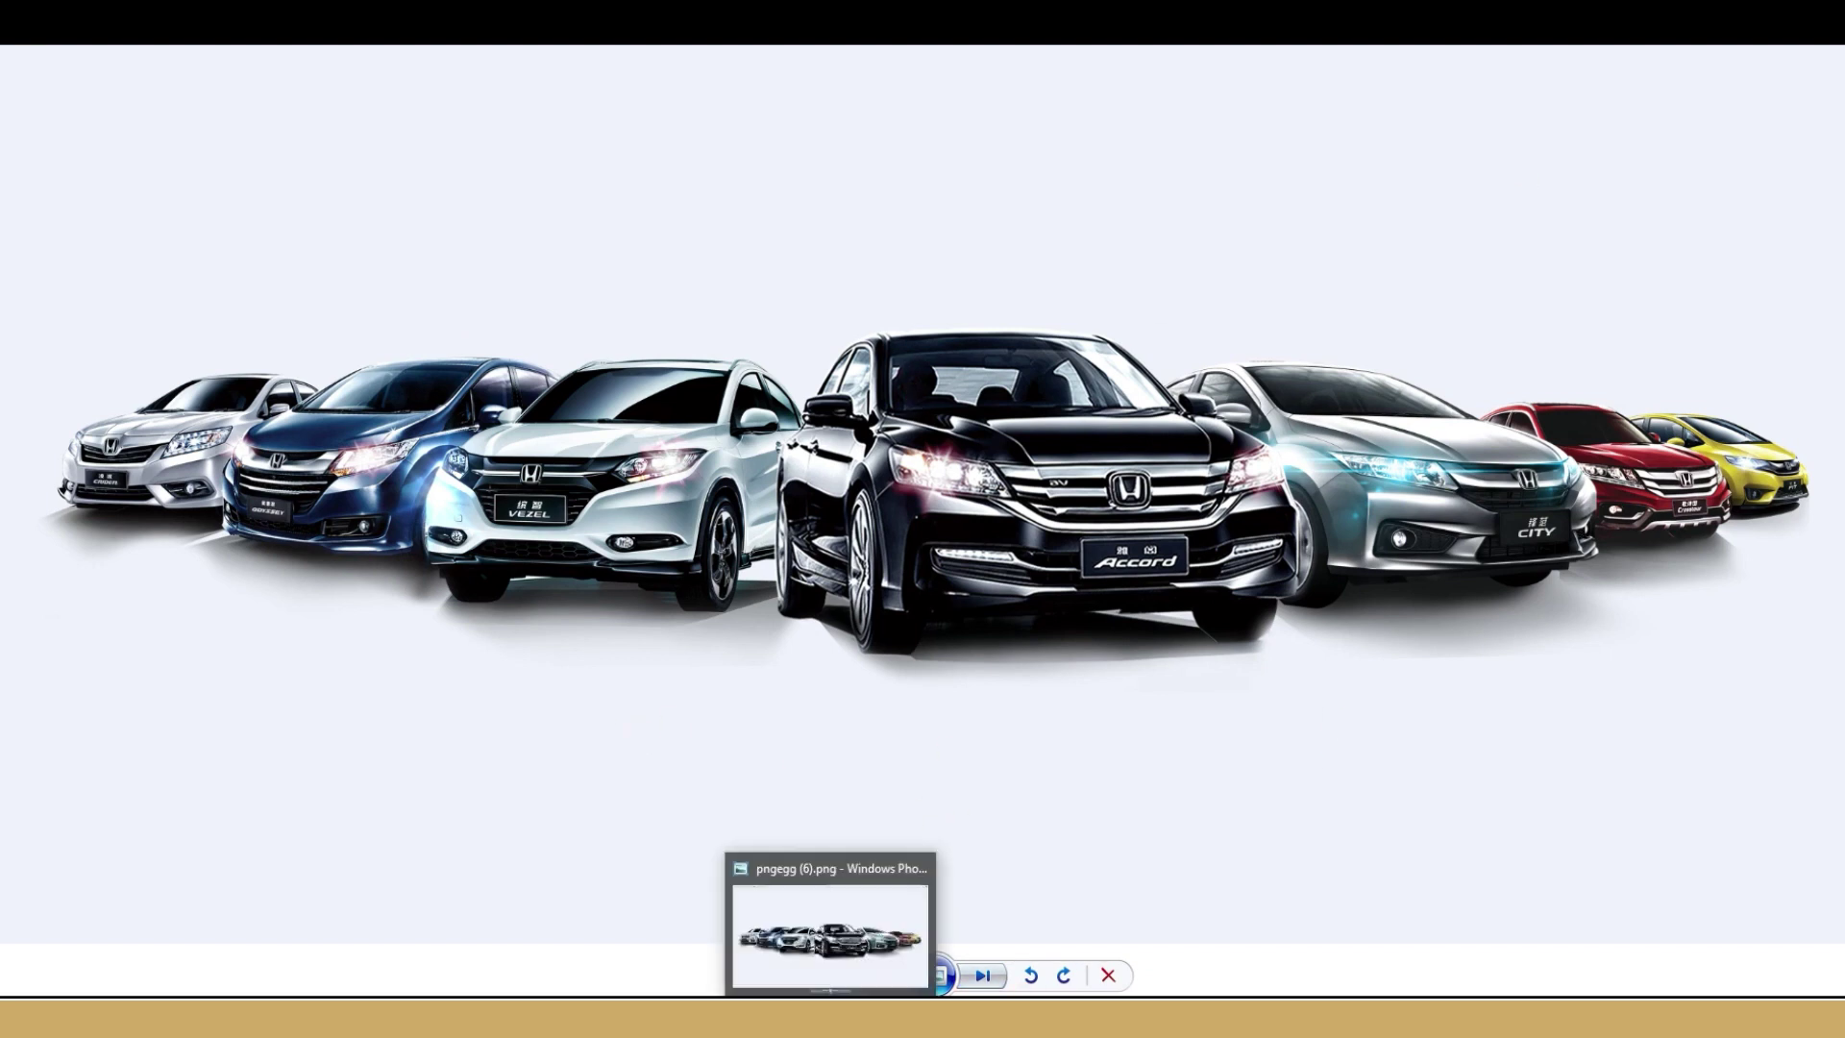
{"action": "key", "text": "alt+F4"}
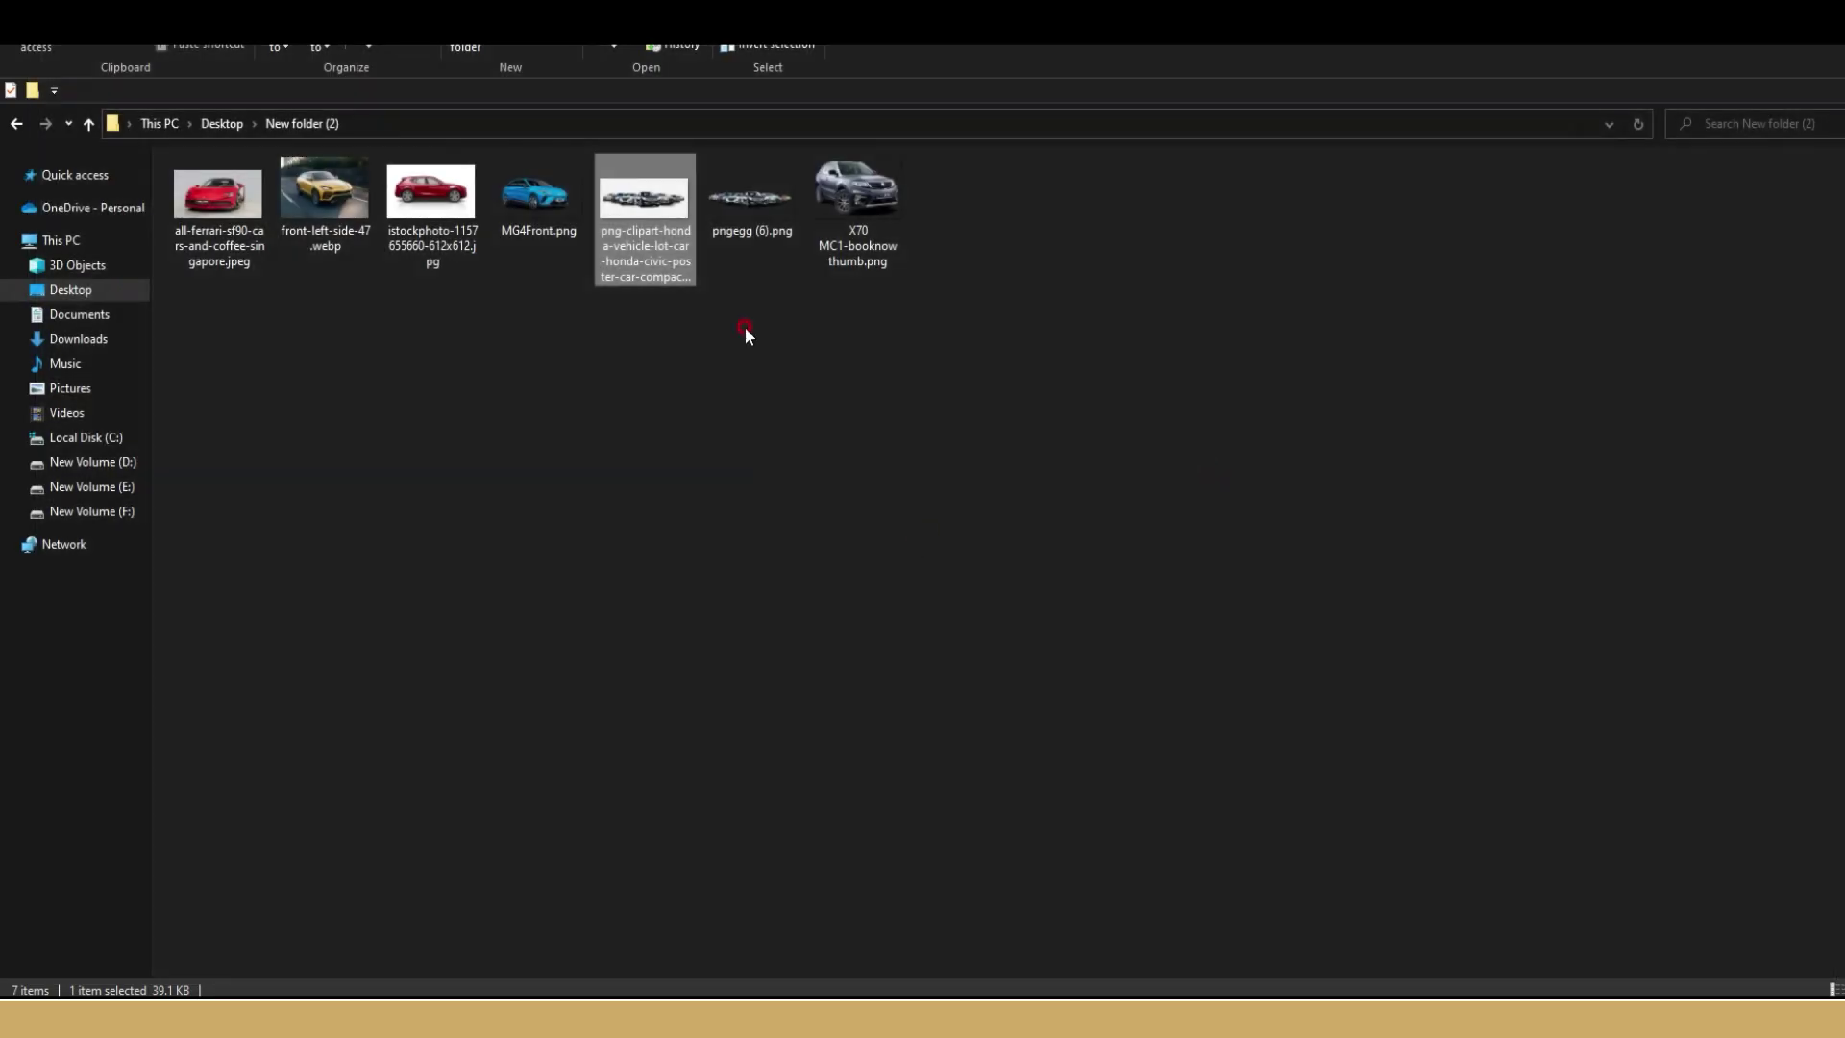
{"action": "left_click", "coordinate": [694, 918]}
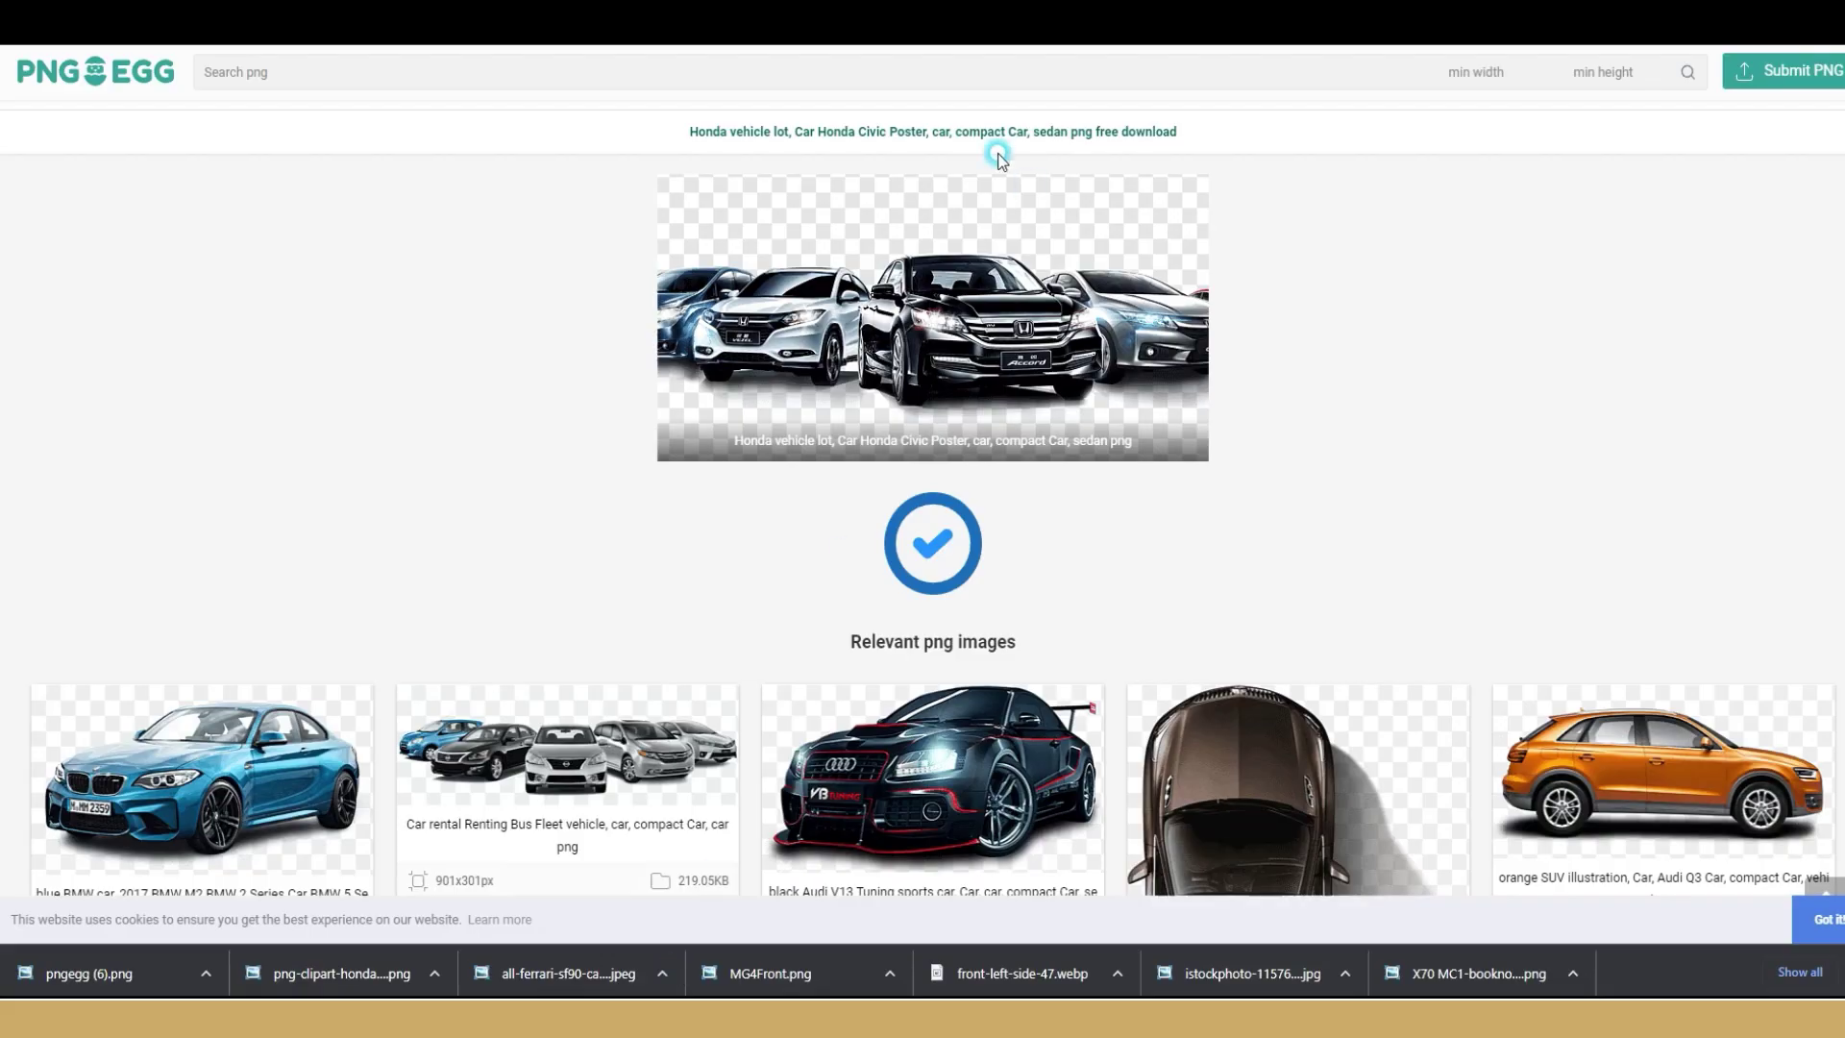
- Go back to the Google car PNG results and preview the red BMW i8 image
{"action": "key", "text": "alt+Left"}
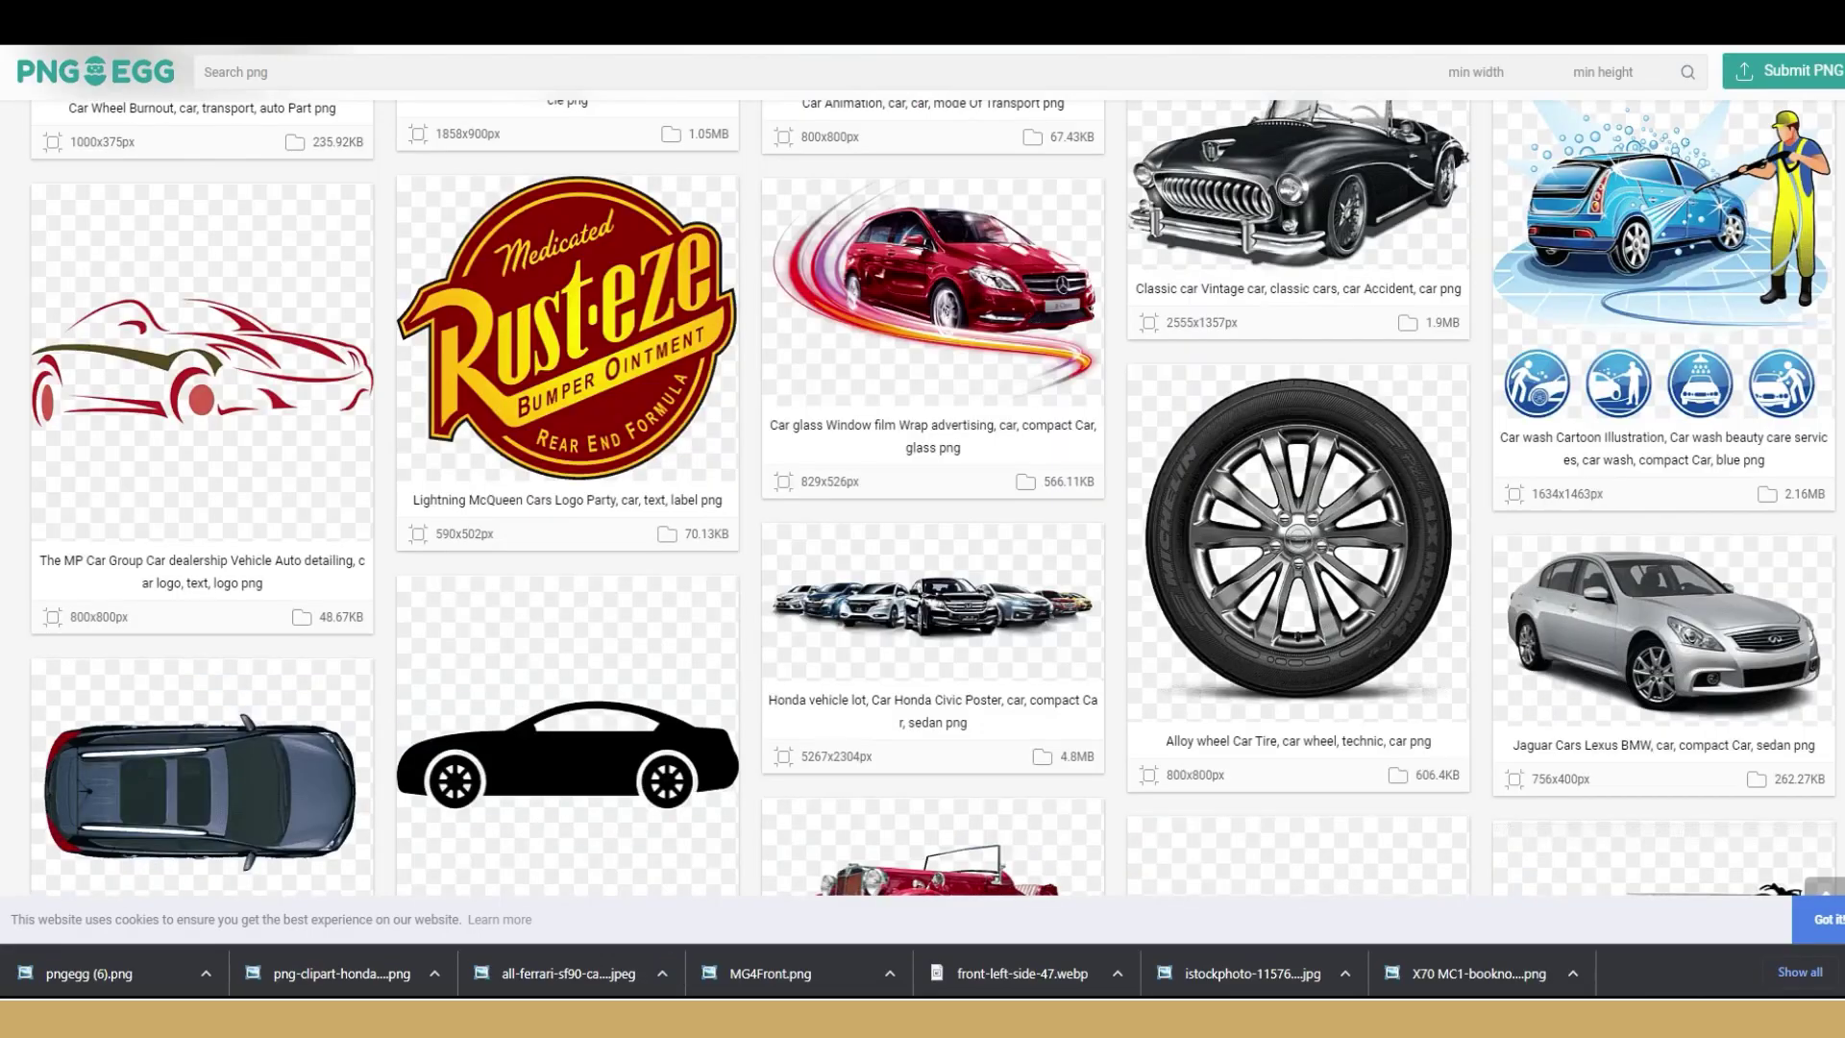
{"action": "key", "text": "alt+Left"}
{"action": "scroll", "coordinate": [786, 449], "scroll_direction": "up", "scroll_amount": 2}
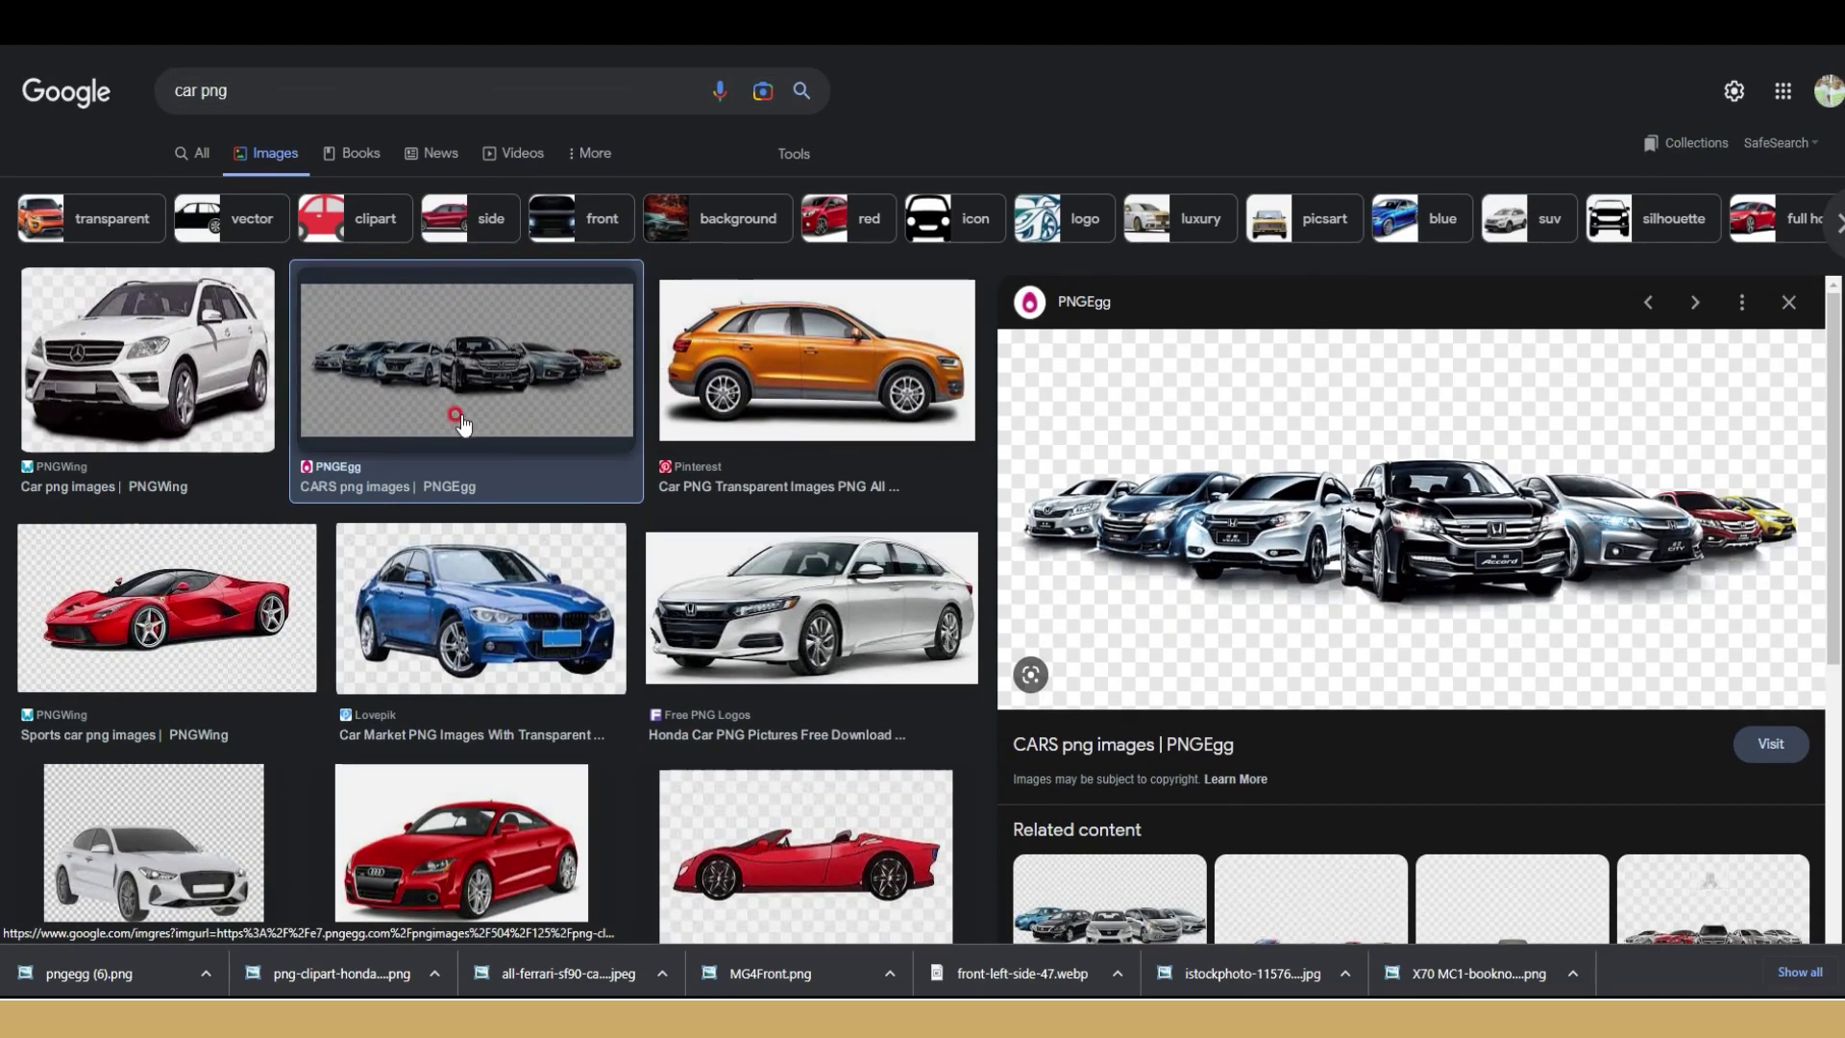
{"action": "scroll", "coordinate": [532, 724], "scroll_direction": "down", "scroll_amount": 3}
{"action": "left_click", "coordinate": [509, 370]}
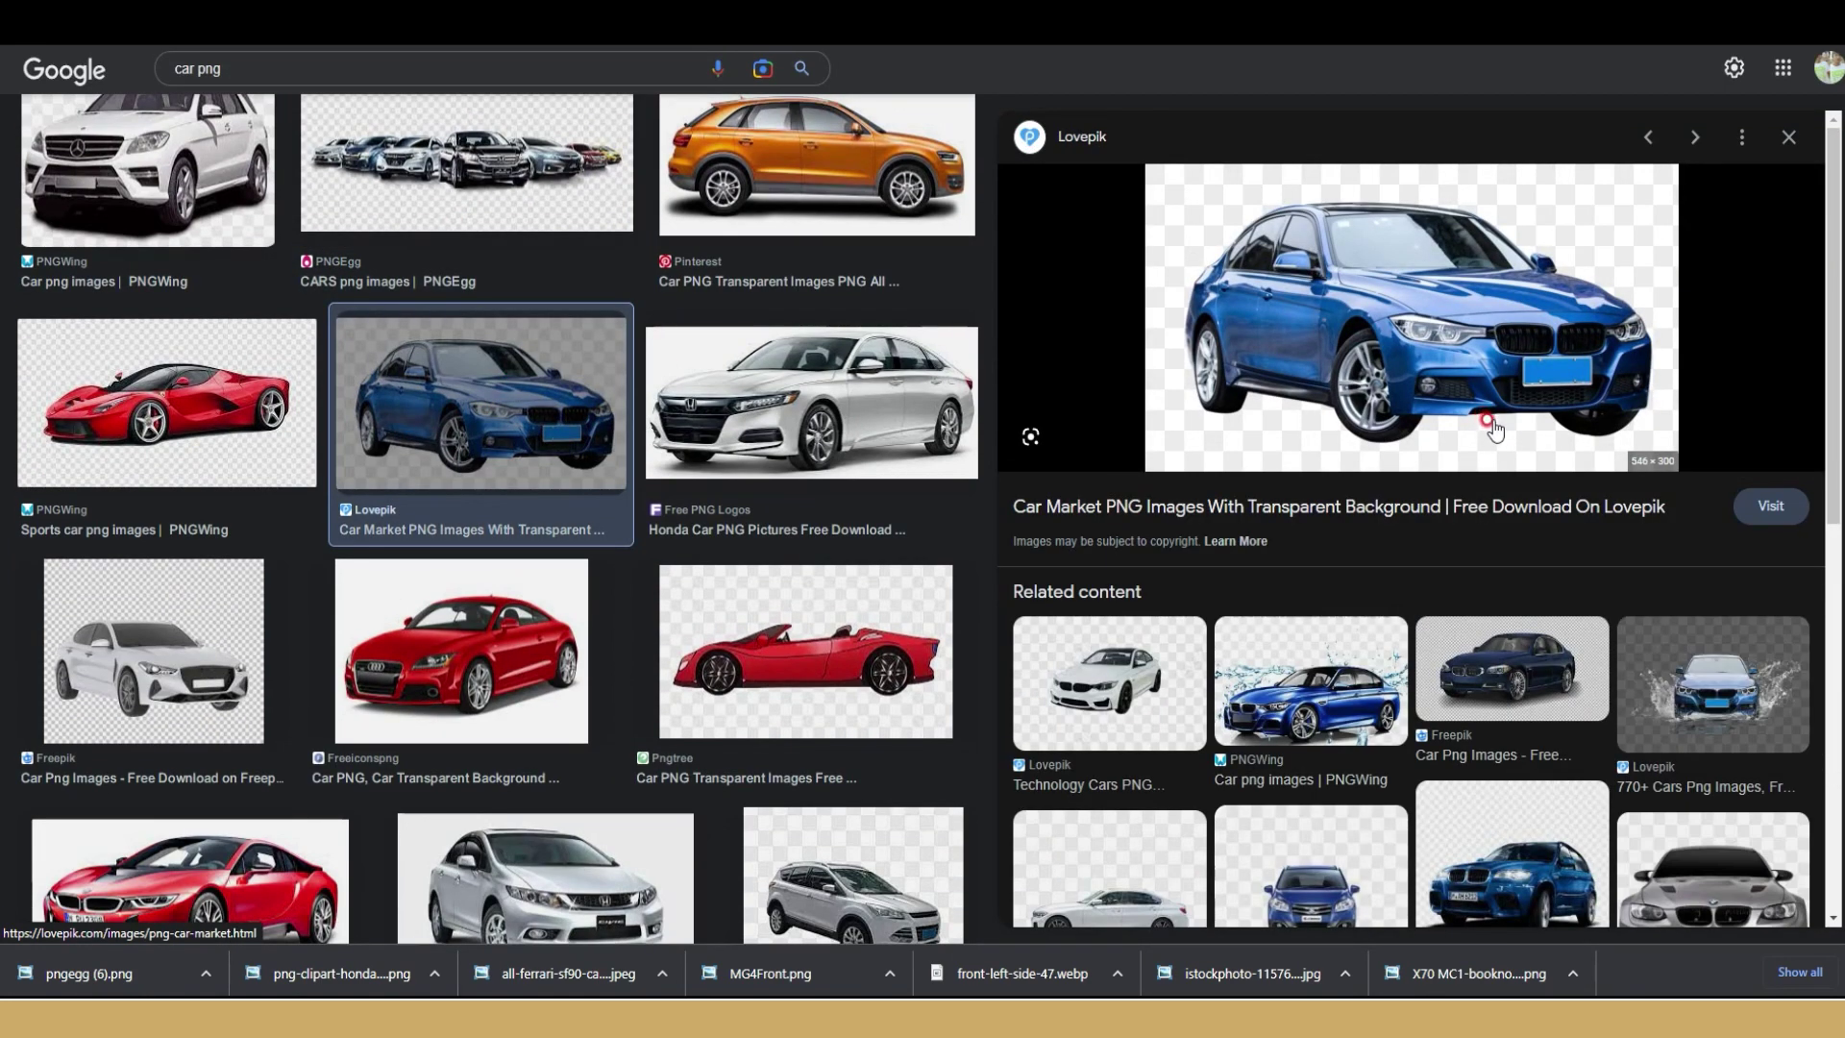
{"action": "scroll", "coordinate": [382, 451], "scroll_direction": "down", "scroll_amount": 1}
{"action": "scroll", "coordinate": [382, 452], "scroll_direction": "down", "scroll_amount": 2}
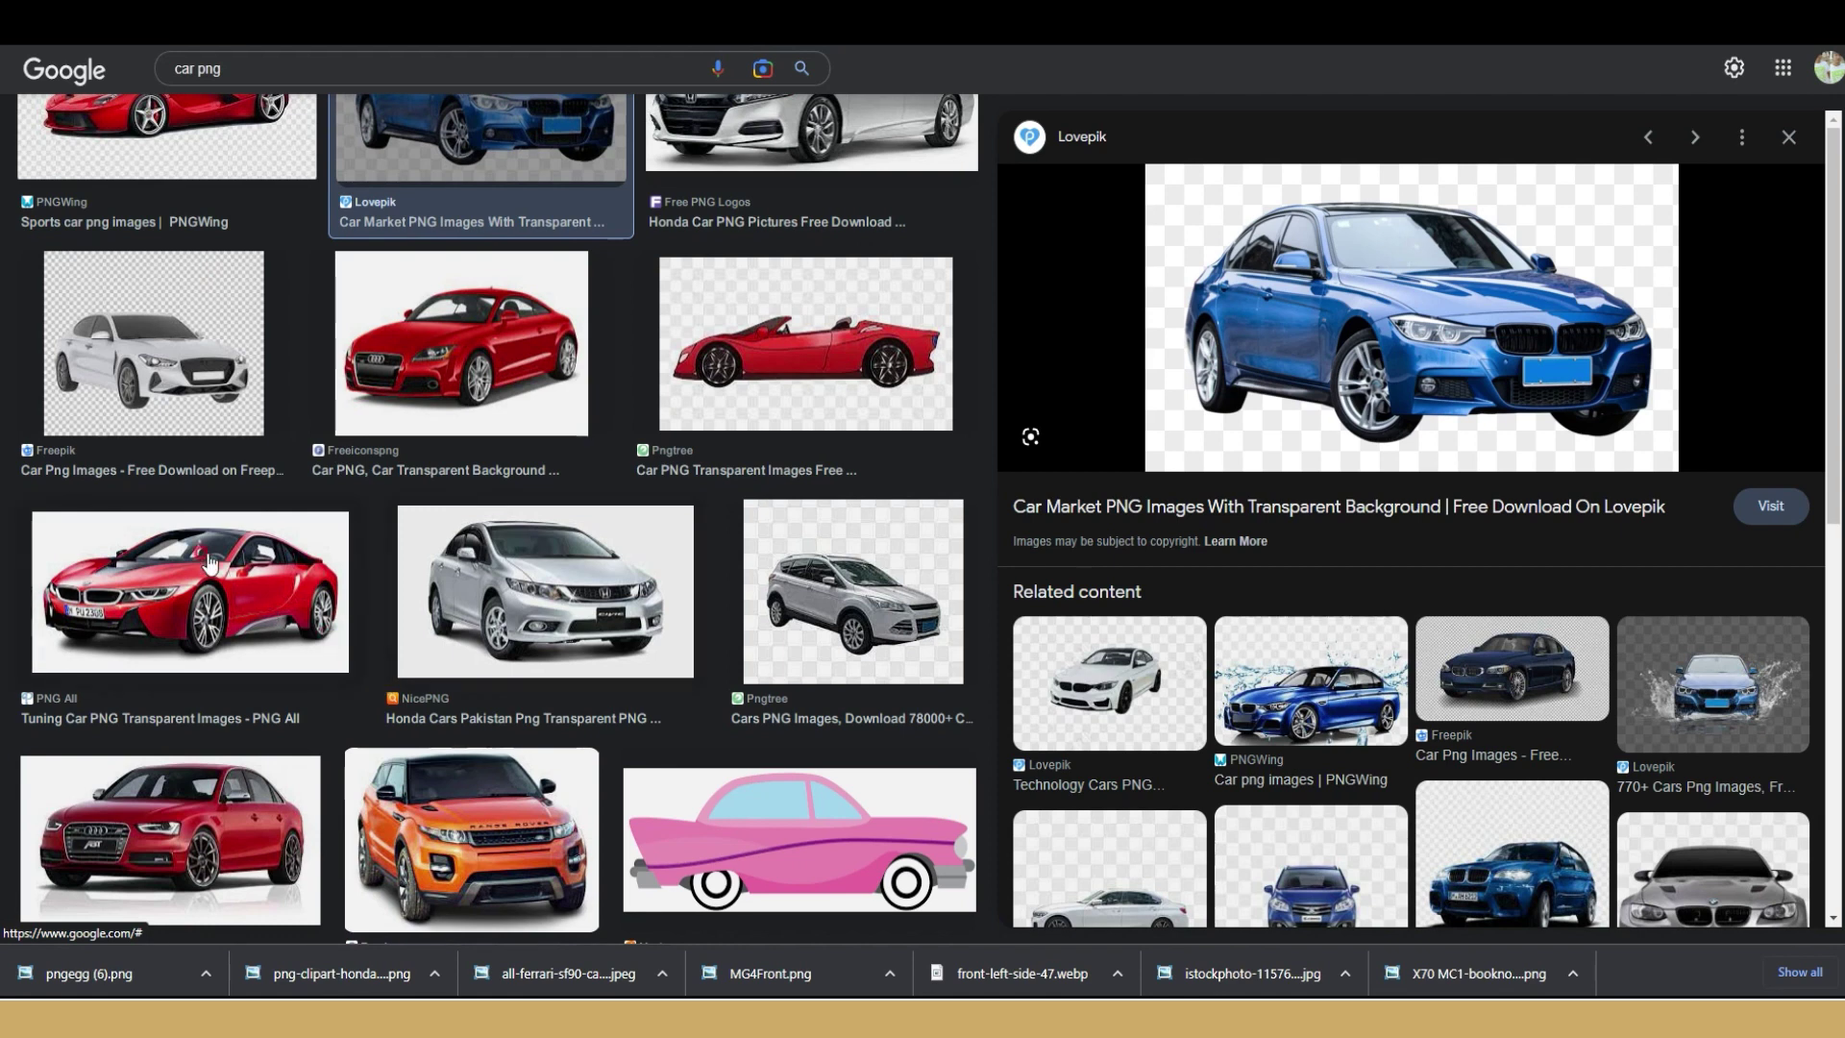
{"action": "left_click", "coordinate": [263, 561]}
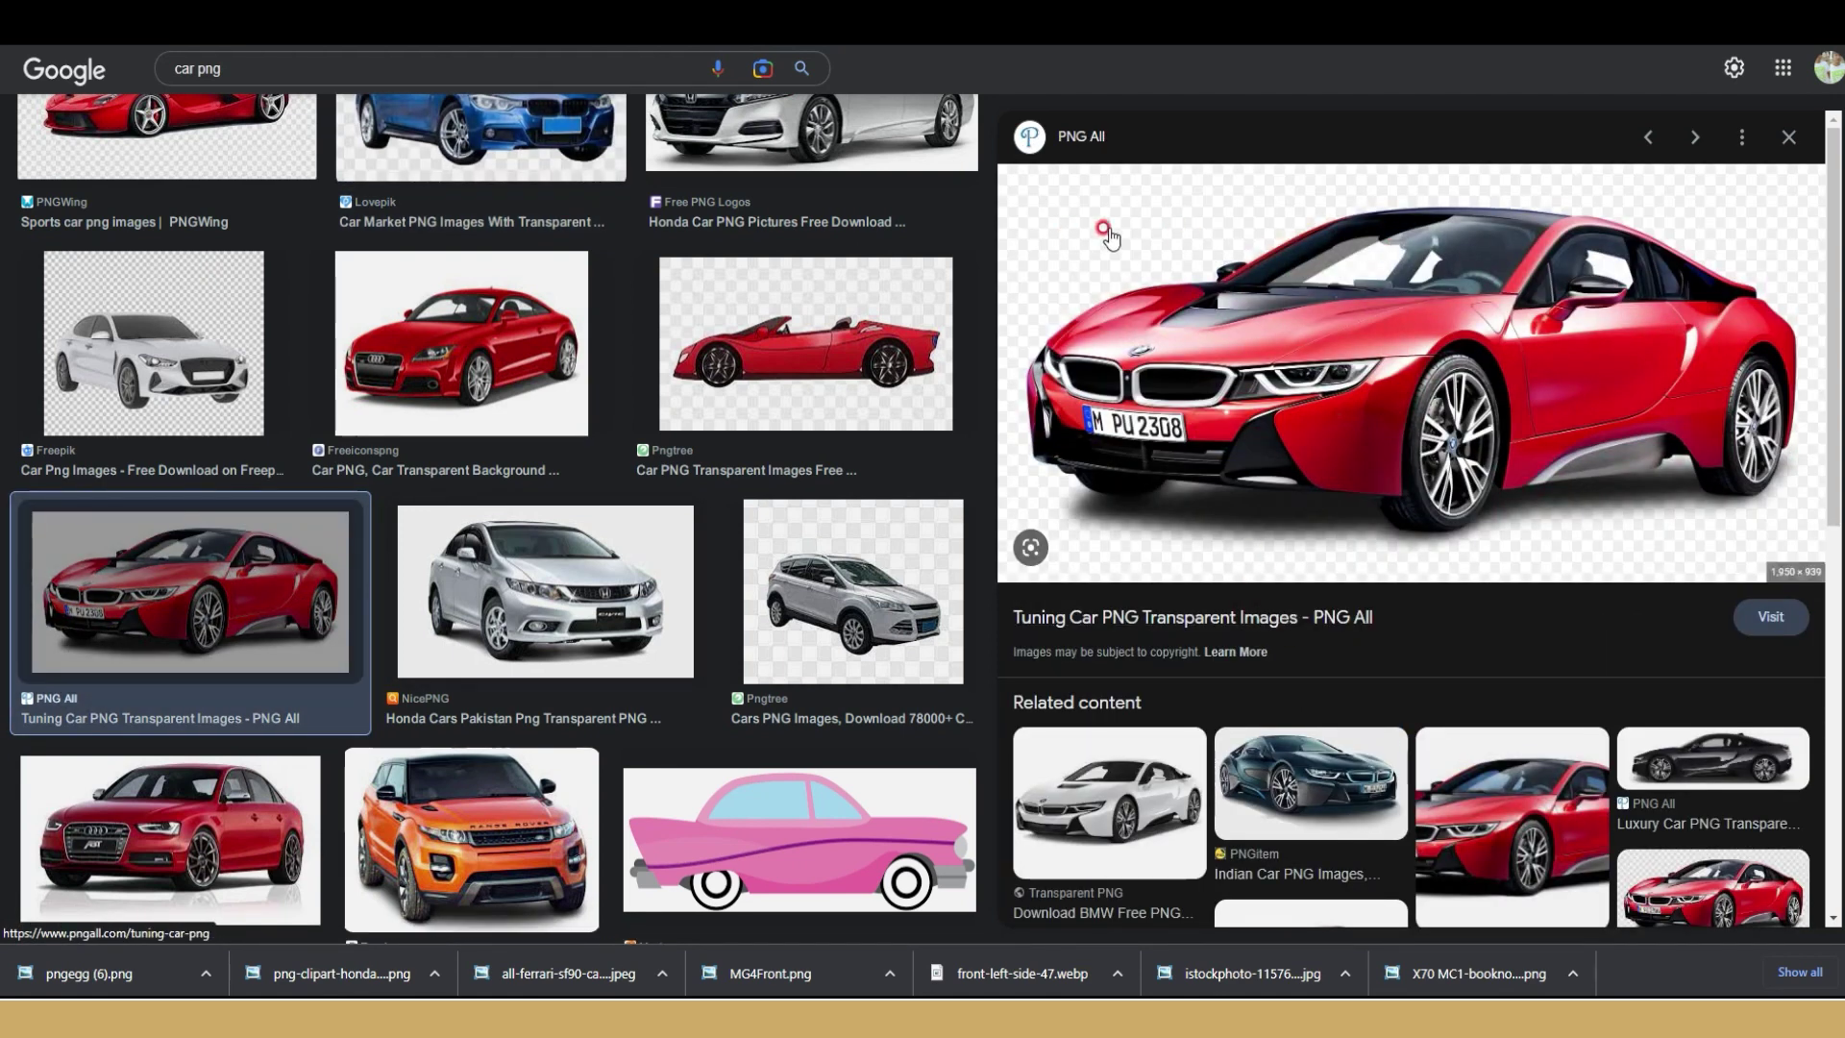
- Save the red BMW i8 as Tuning-Car-PNG-Photo.png into New folder (2), then return there
{"action": "right_click", "coordinate": [1548, 279]}
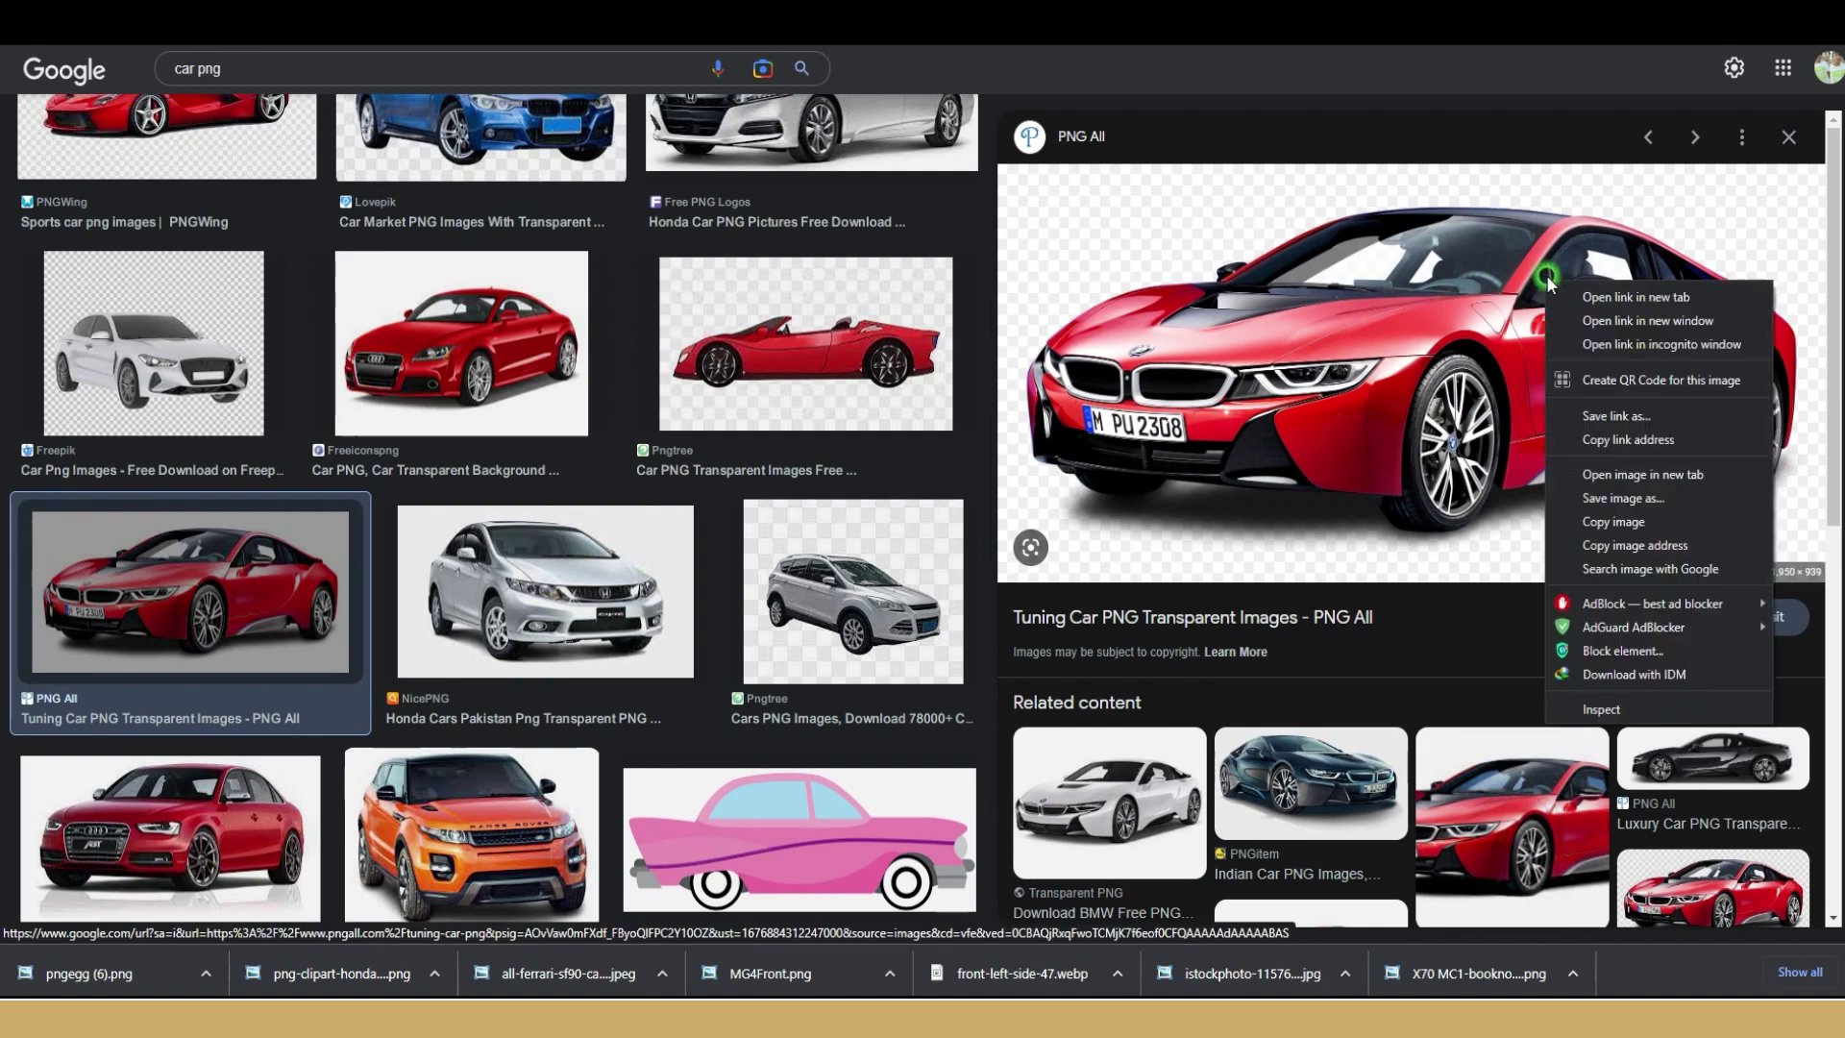
{"action": "left_click", "coordinate": [1684, 496]}
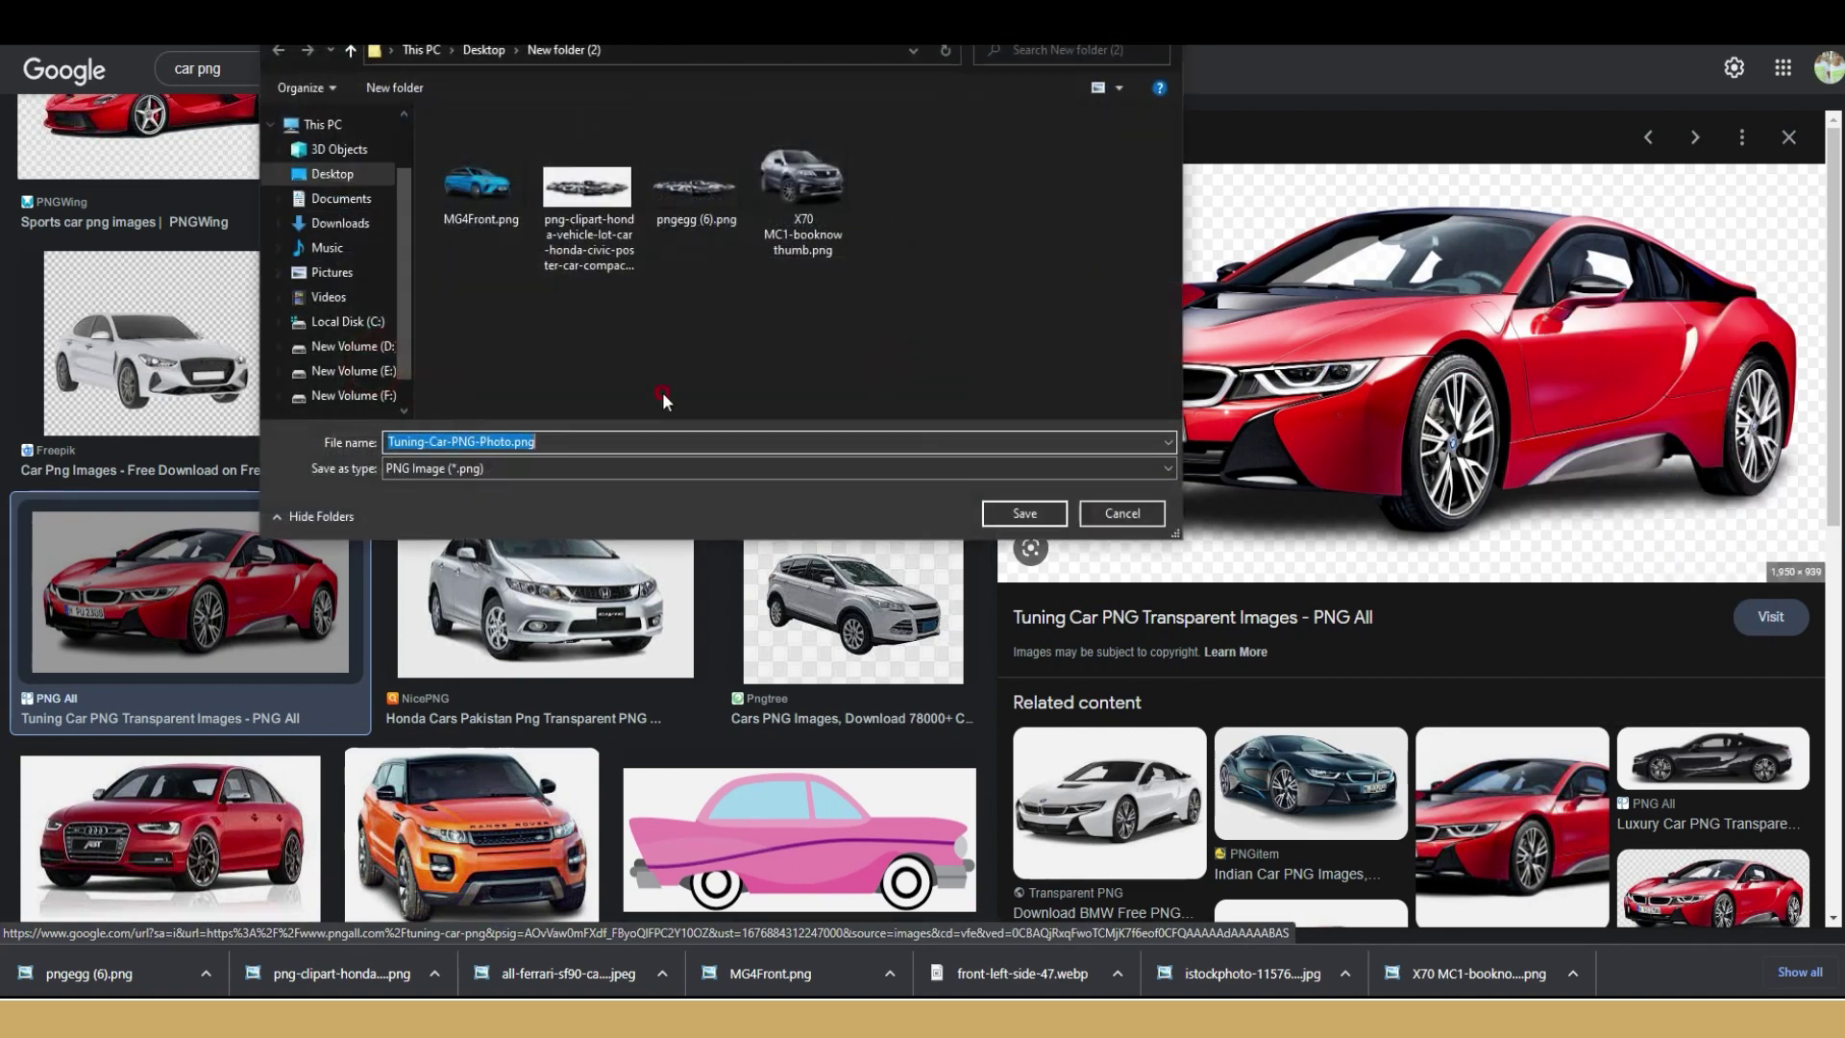
{"action": "left_click", "coordinate": [1024, 512]}
{"action": "scroll", "coordinate": [630, 494], "scroll_direction": "down", "scroll_amount": 4}
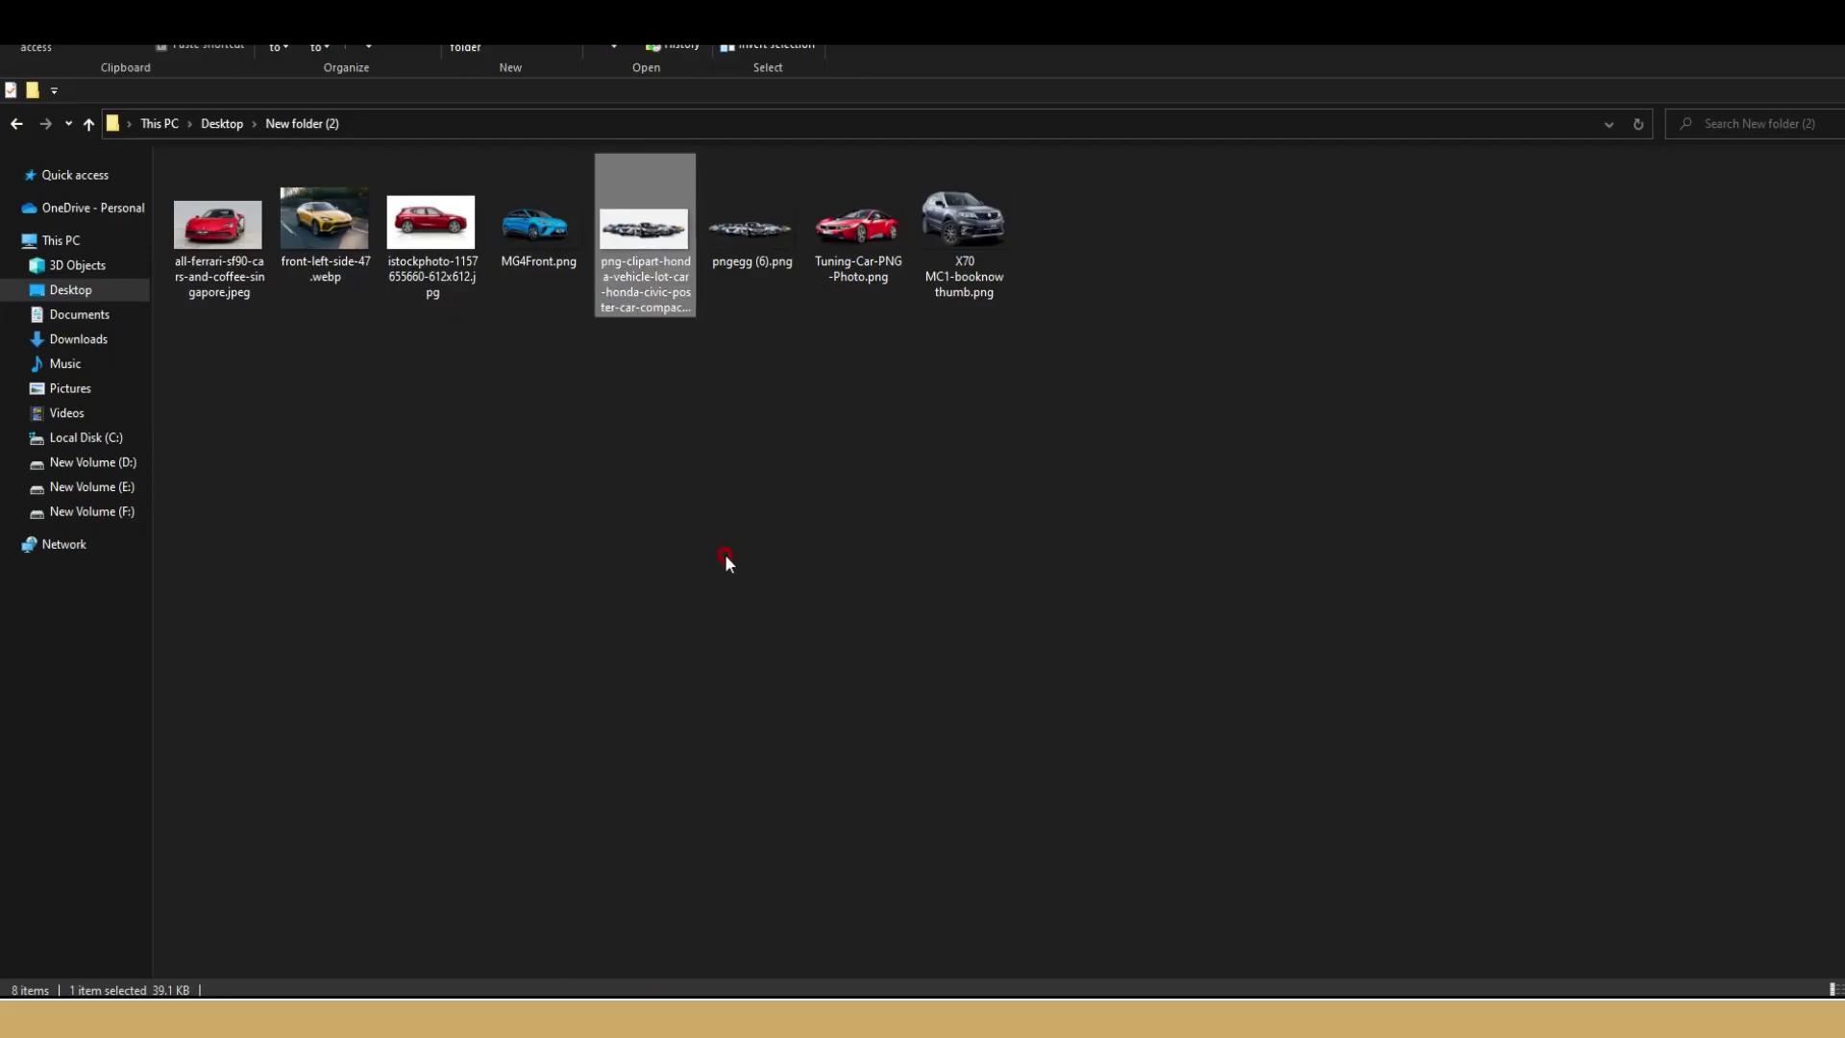
{"action": "left_click", "coordinate": [630, 474]}
{"action": "left_click", "coordinate": [339, 227]}
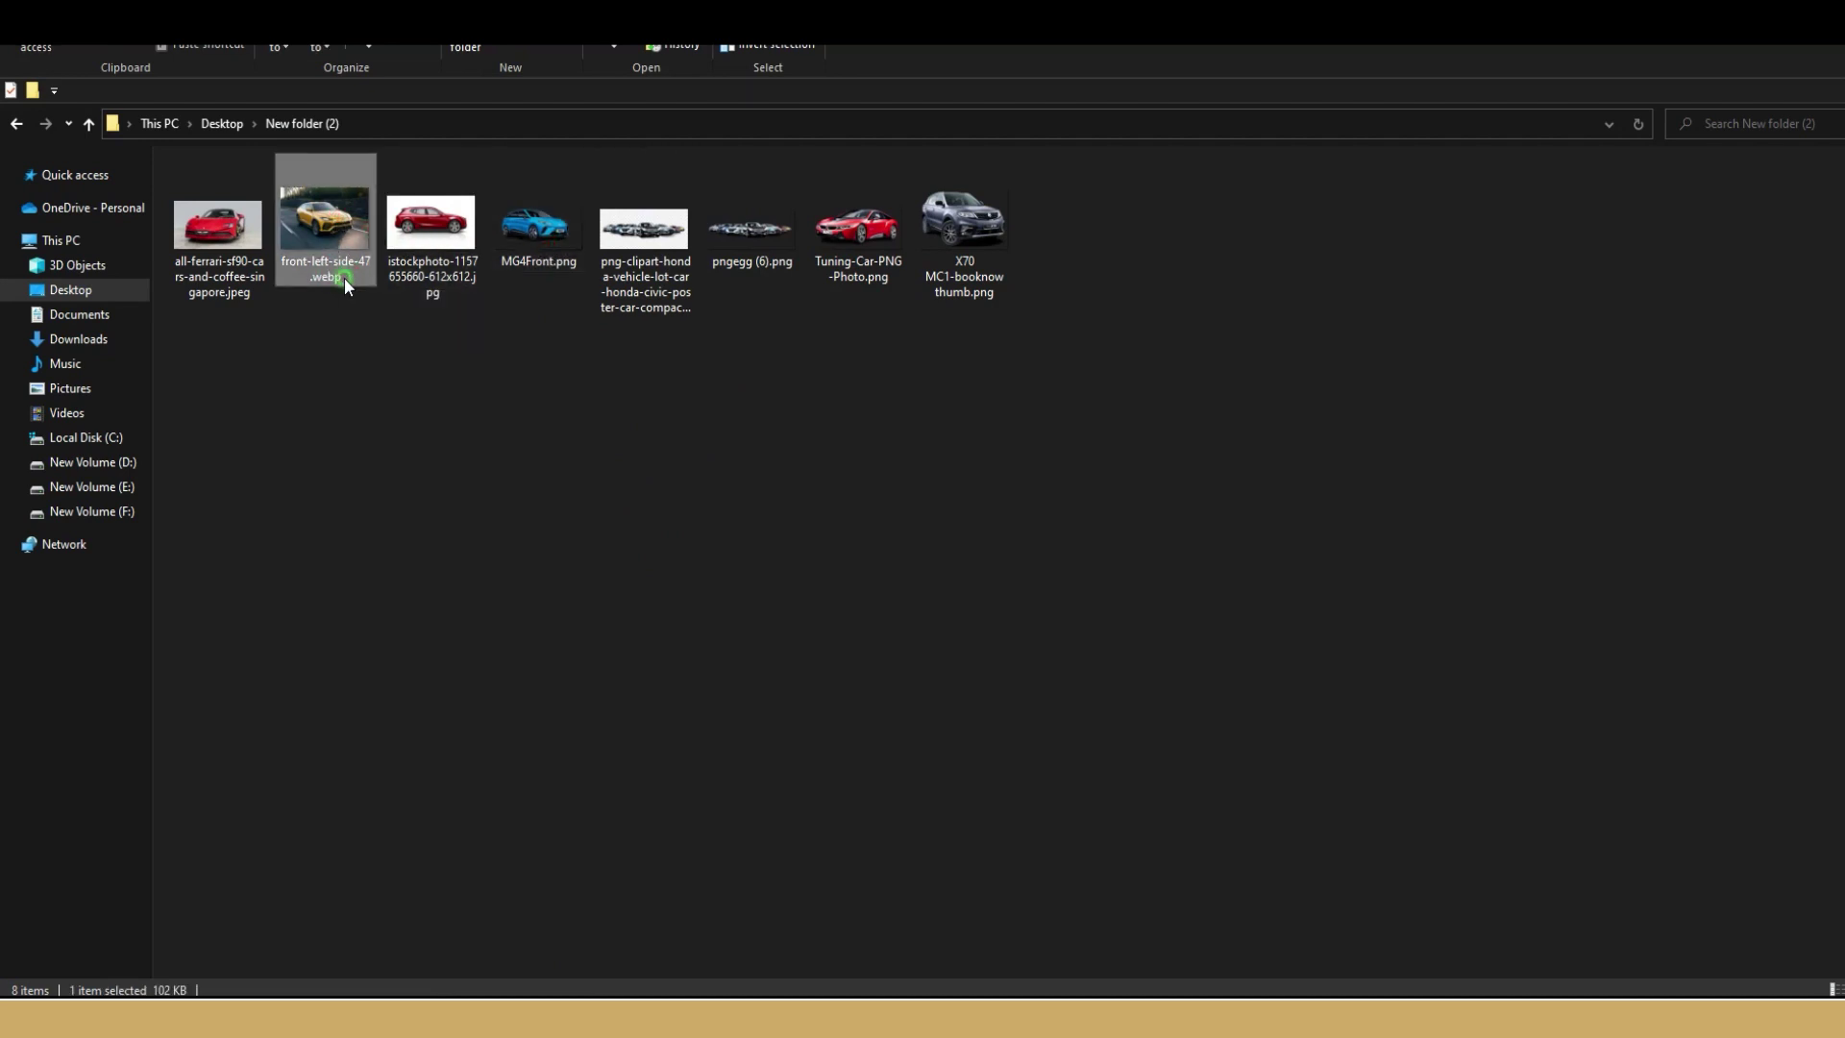
{"action": "right_click", "coordinate": [348, 280]}
{"action": "left_click", "coordinate": [423, 747]}
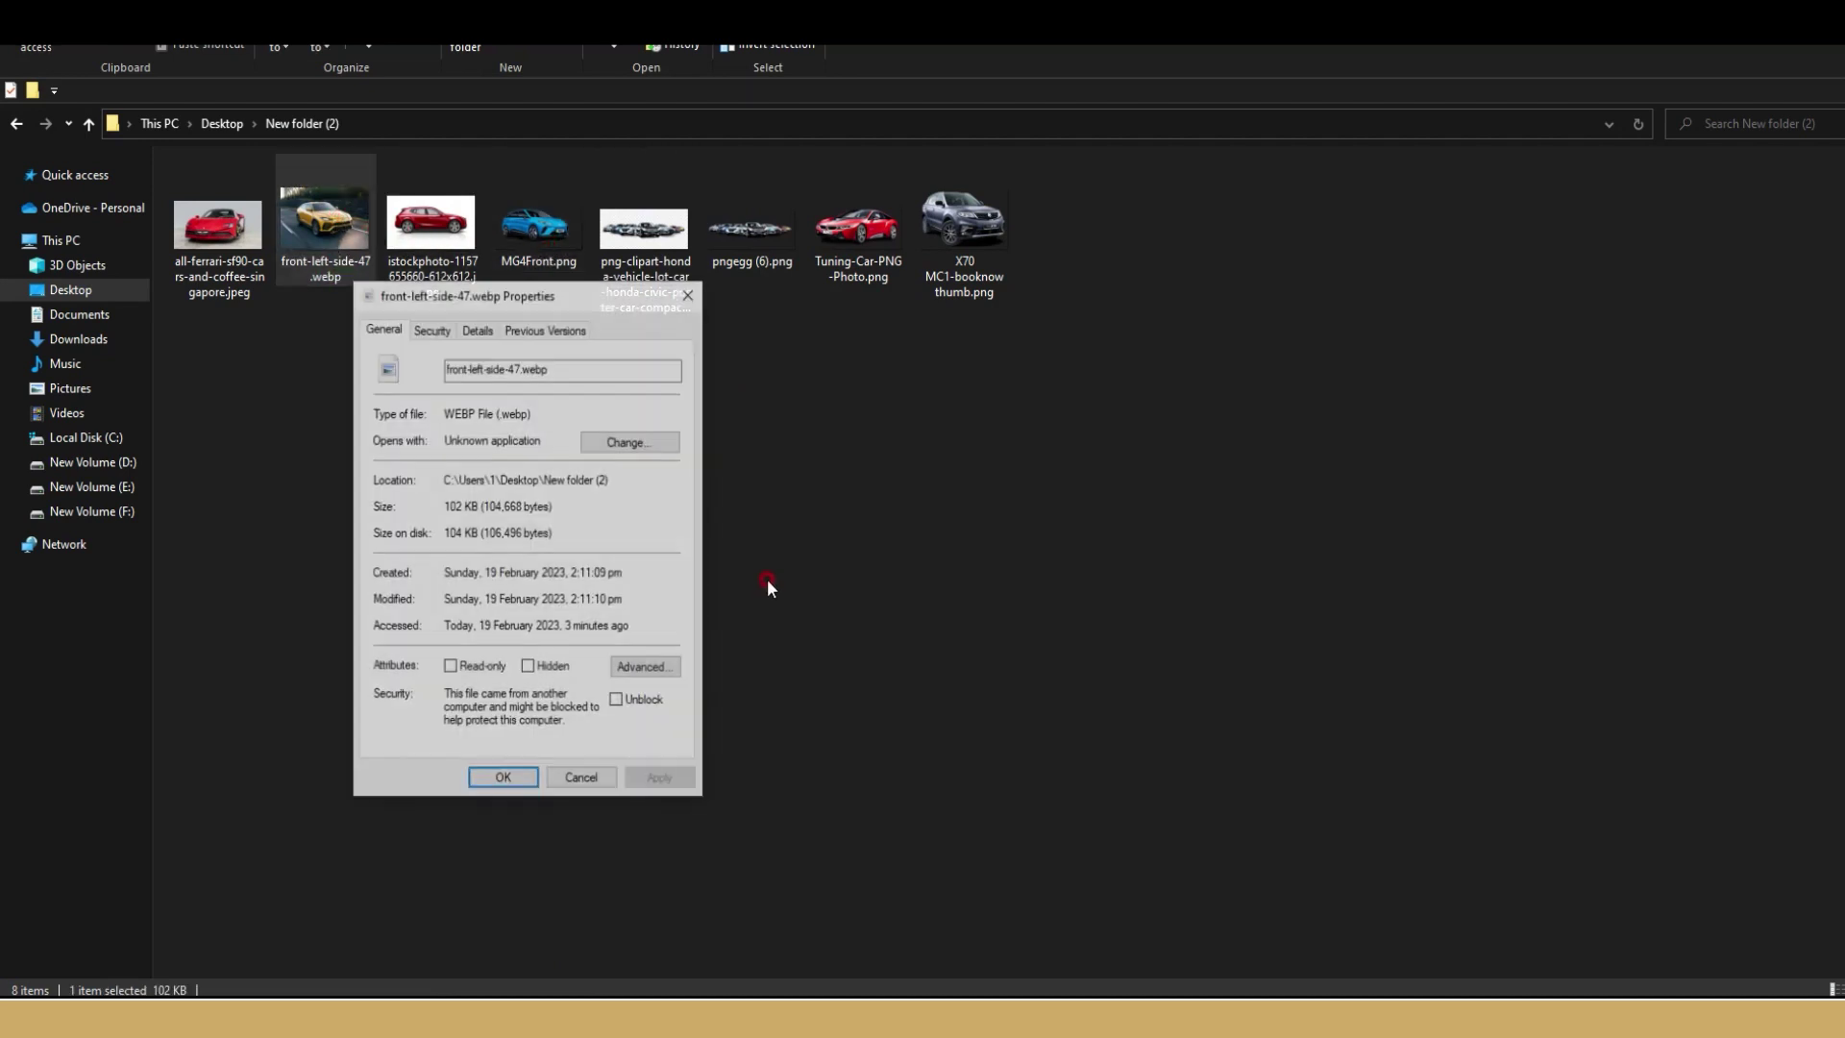
{"action": "left_click", "coordinate": [690, 293]}
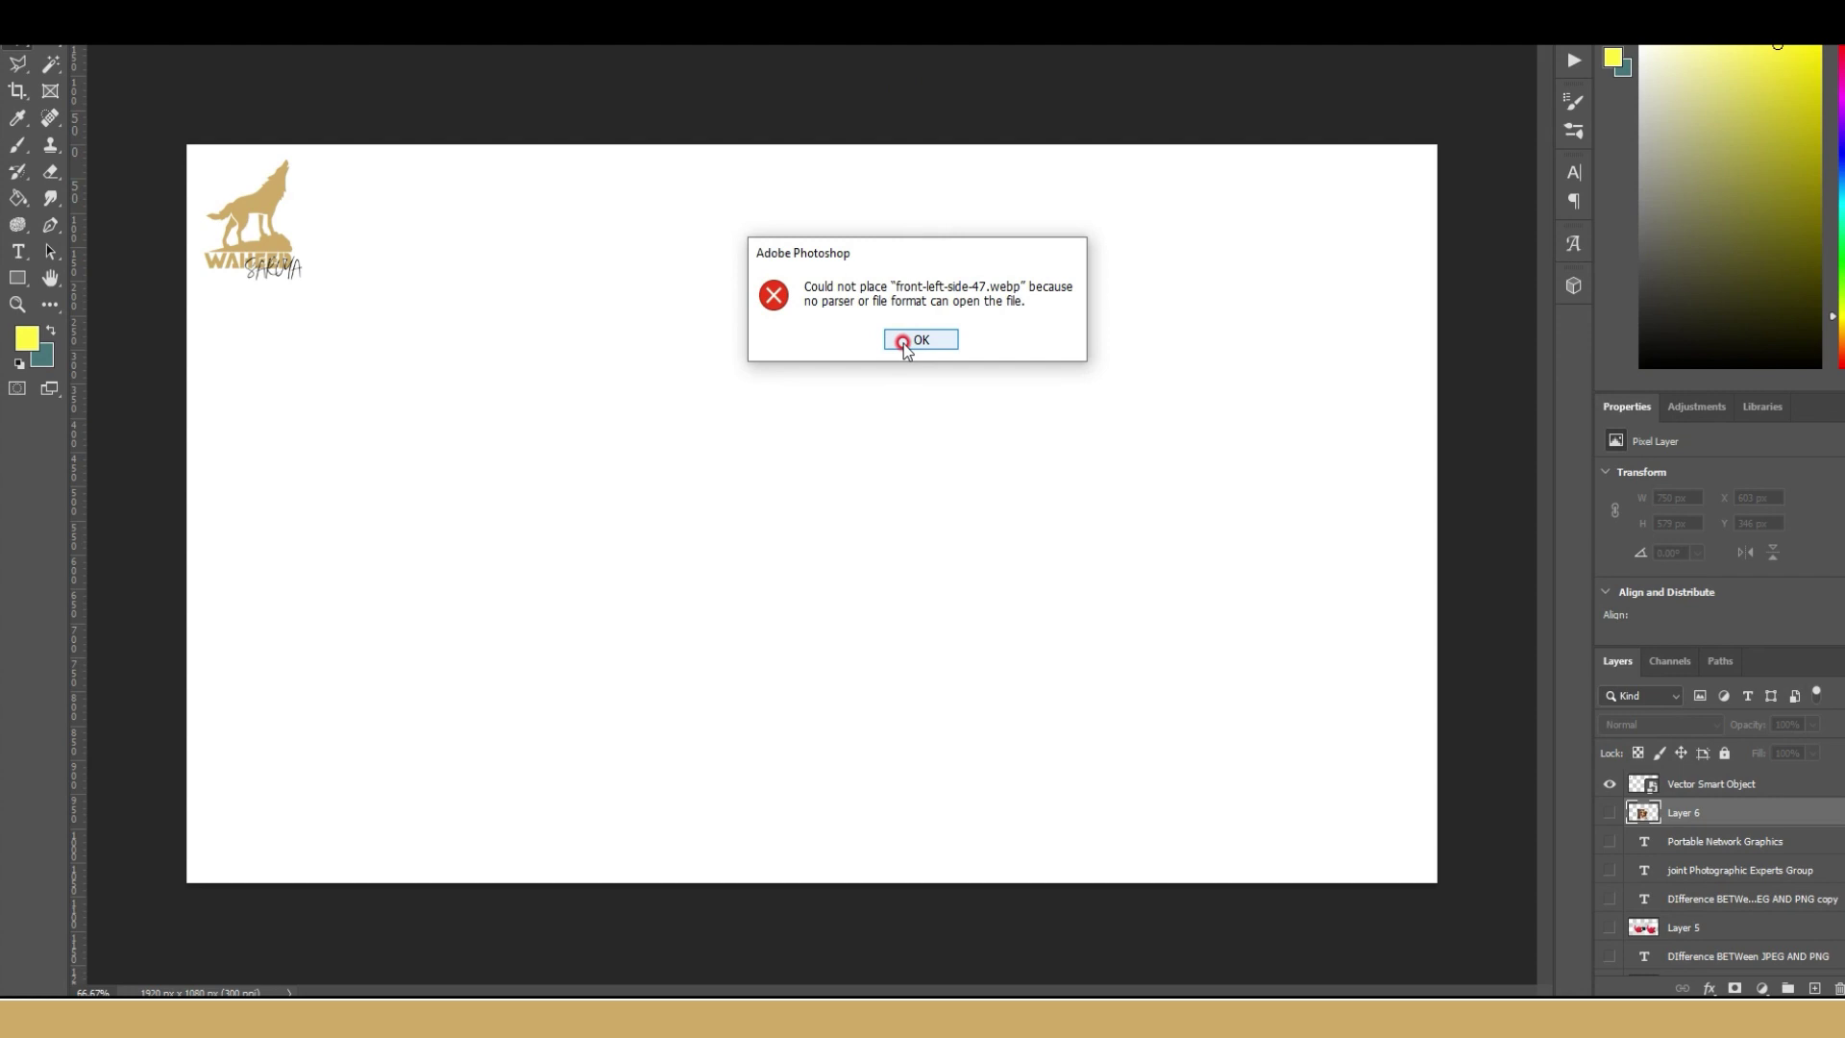
{"action": "left_click", "coordinate": [904, 344]}
{"action": "key", "text": "alt+Tab"}
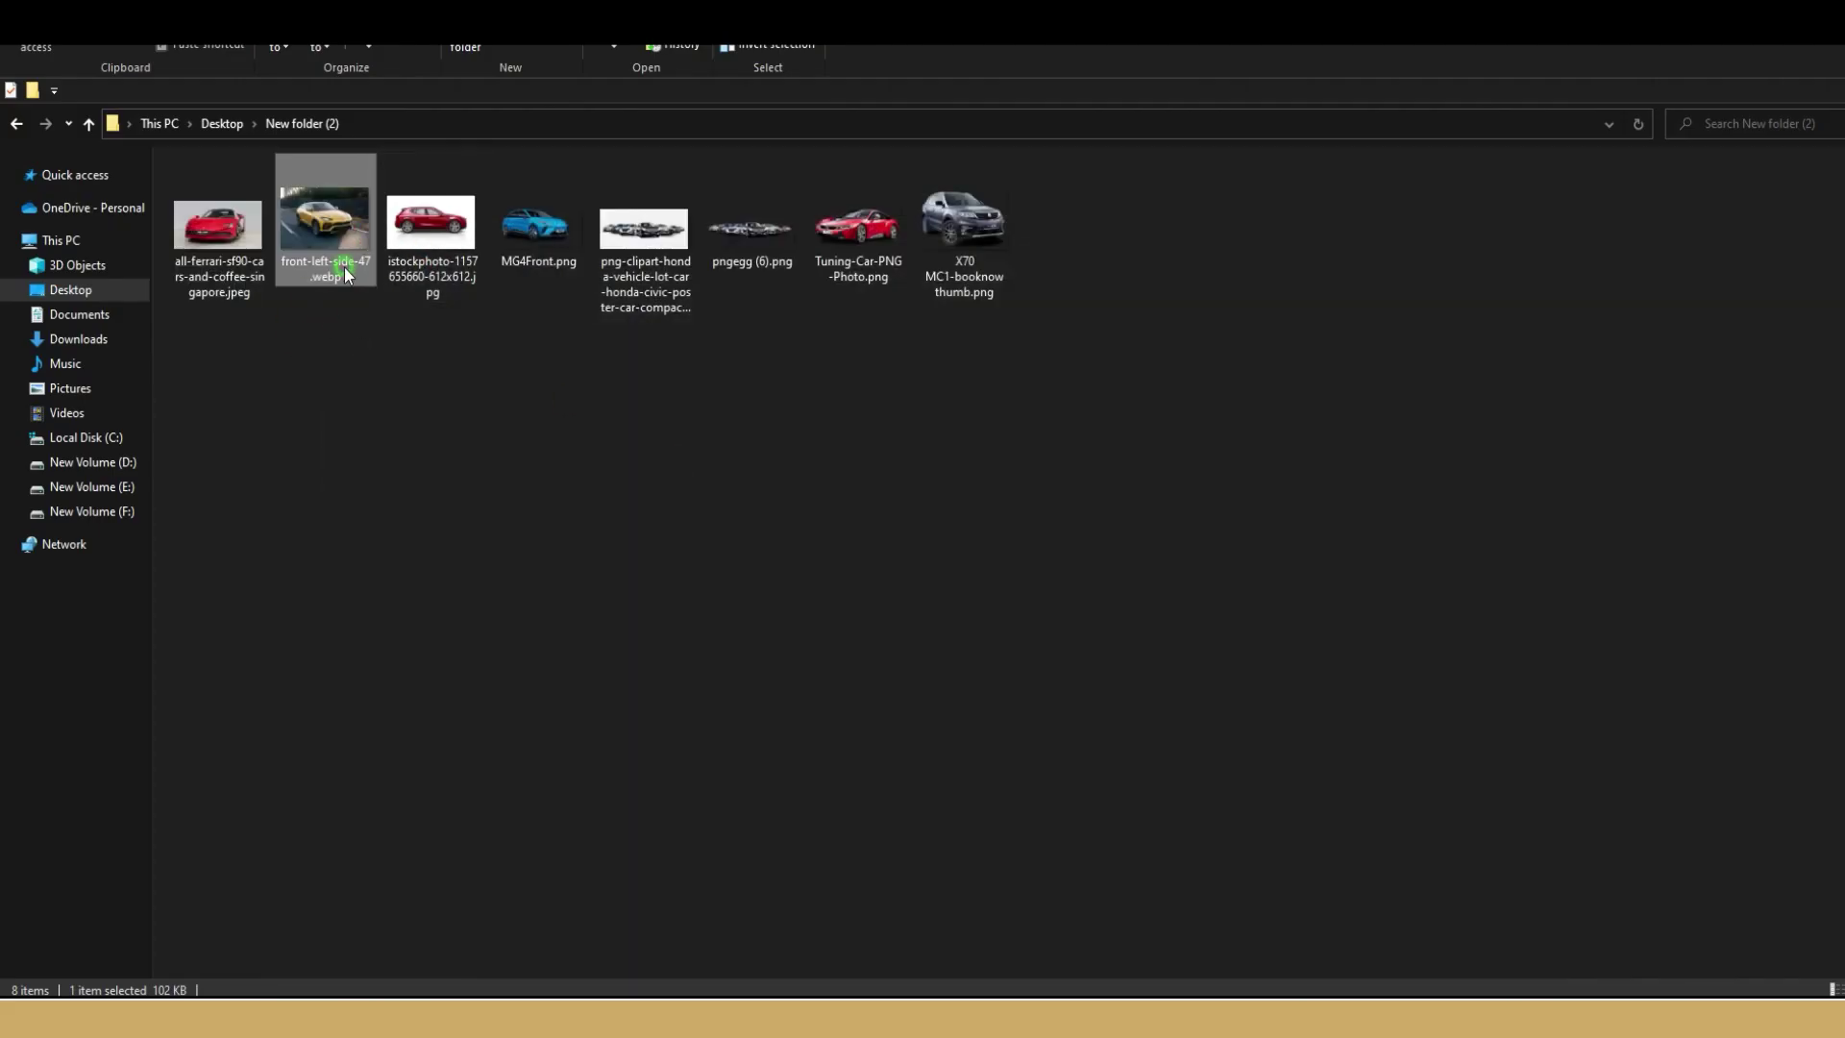
- Convert front-left-side-47.webp in Paint to front-left-side-47.jpg inside Desktop's New folder (2), then close Paint
{"action": "right_click", "coordinate": [346, 273]}
{"action": "mouse_move", "coordinate": [406, 381]}
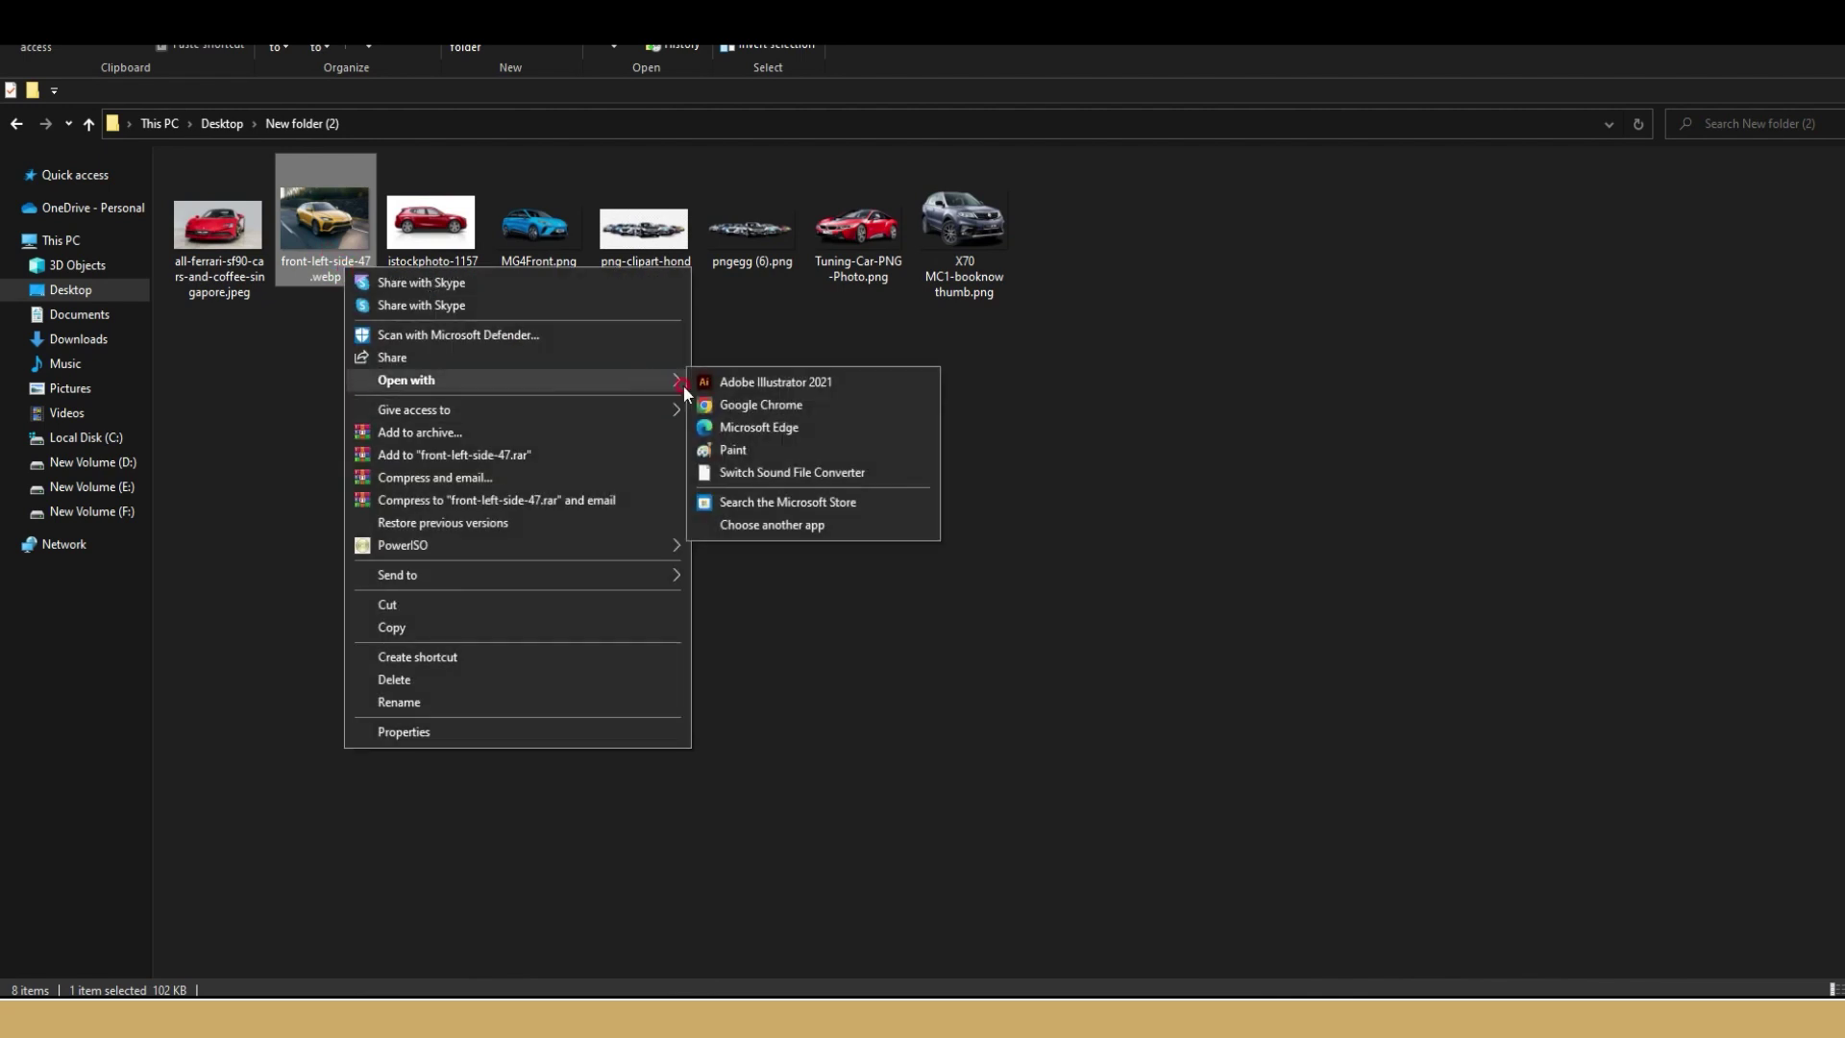
{"action": "left_click", "coordinate": [767, 441]}
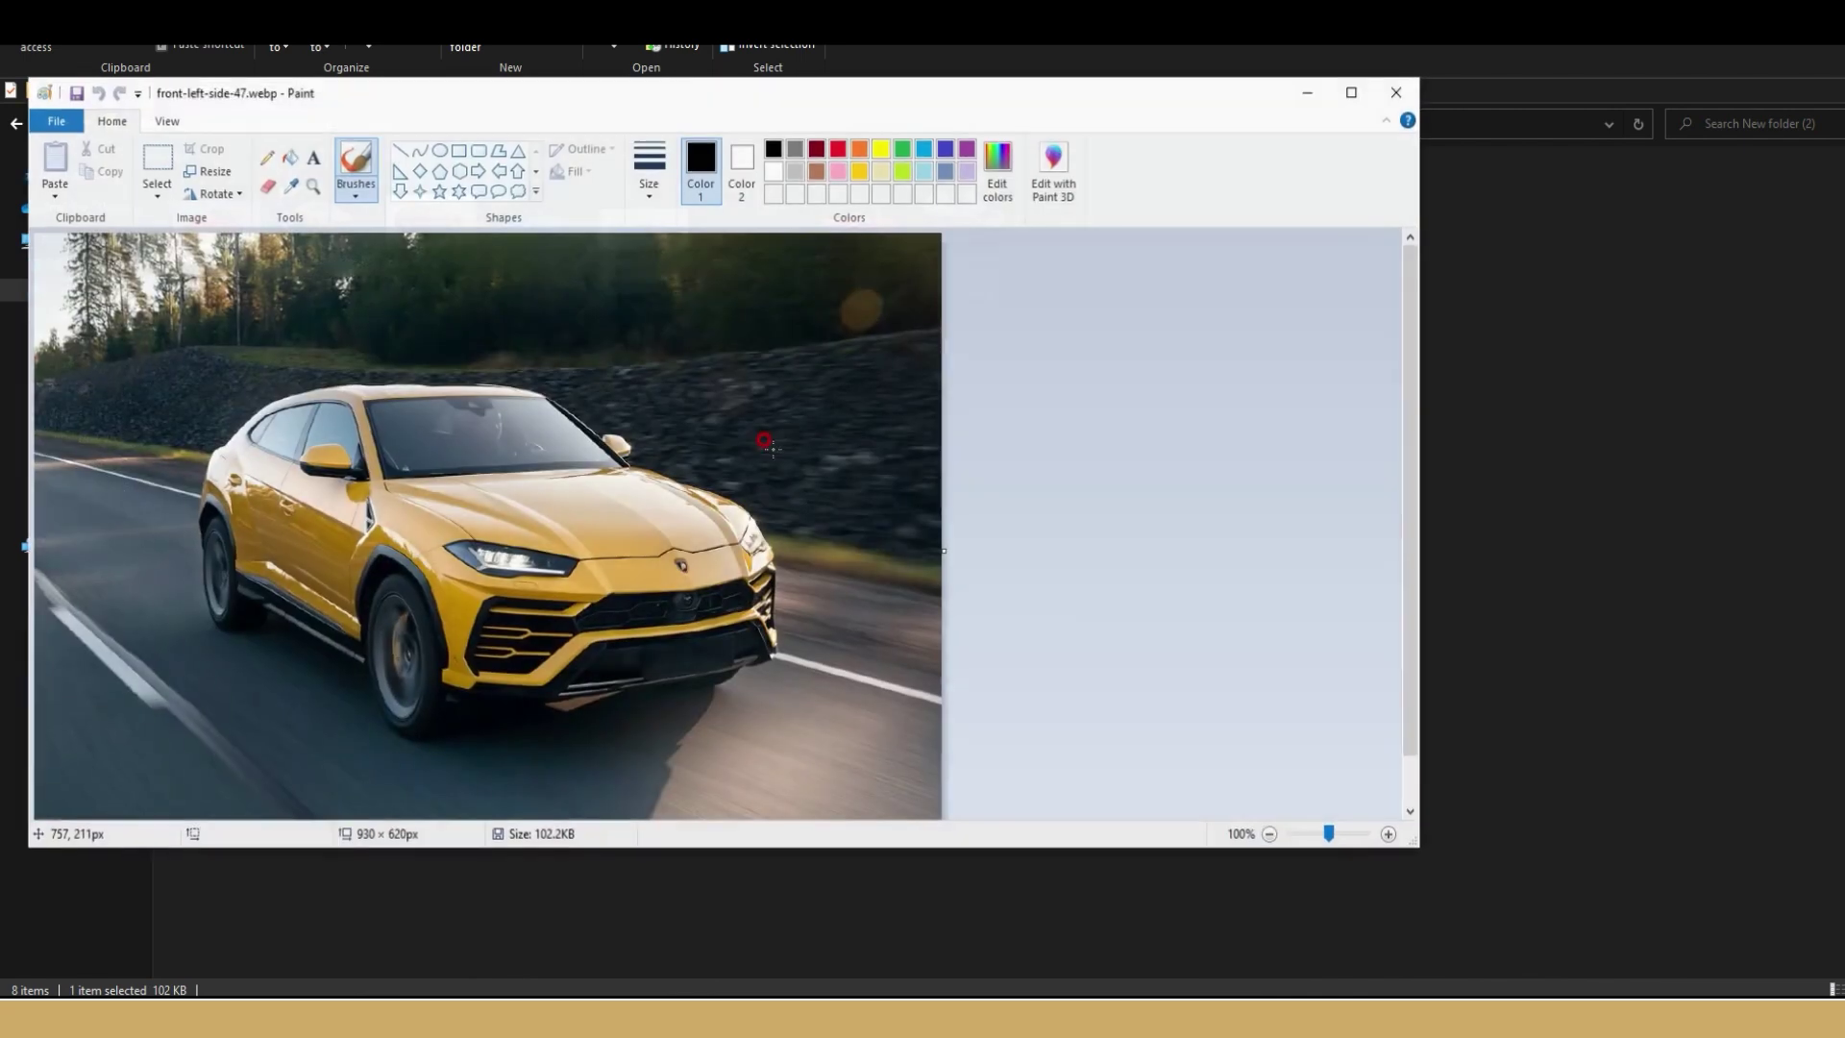
{"action": "left_click", "coordinate": [55, 121]}
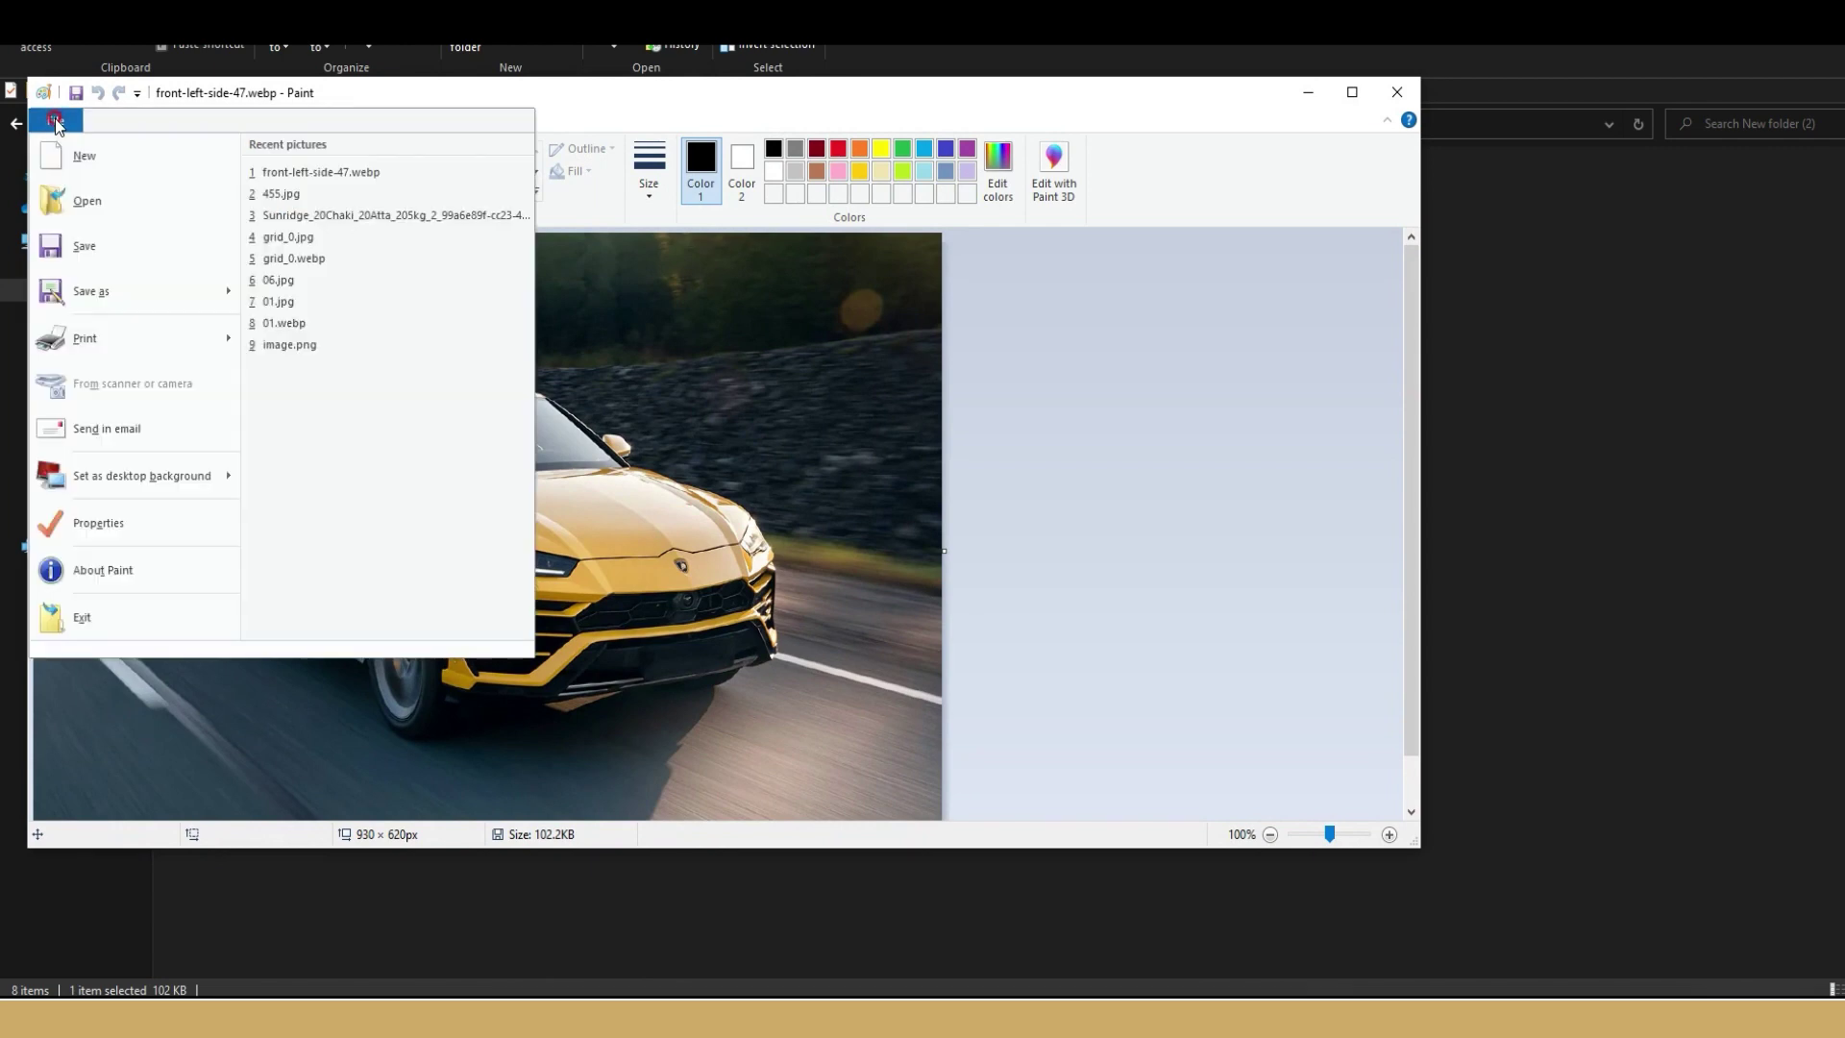
{"action": "mouse_move", "coordinate": [90, 291]}
{"action": "left_click", "coordinate": [385, 253]}
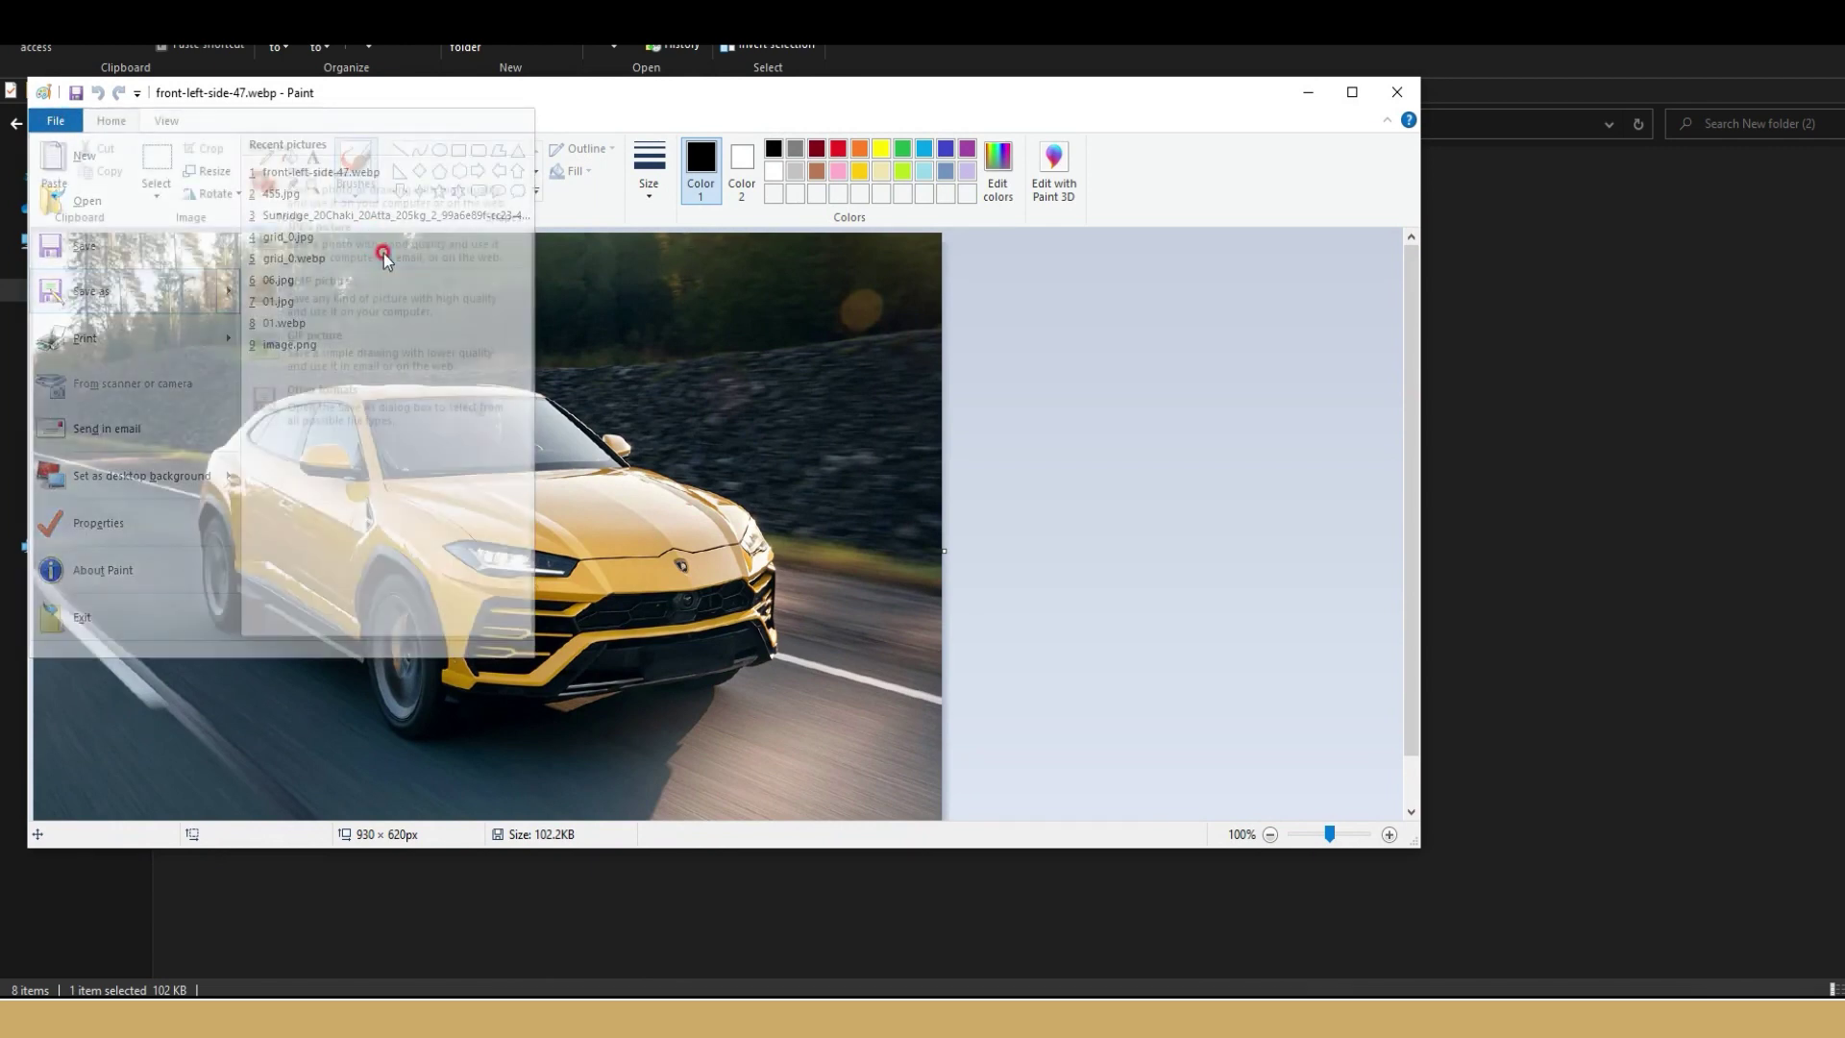
{"action": "left_click", "coordinate": [480, 380]}
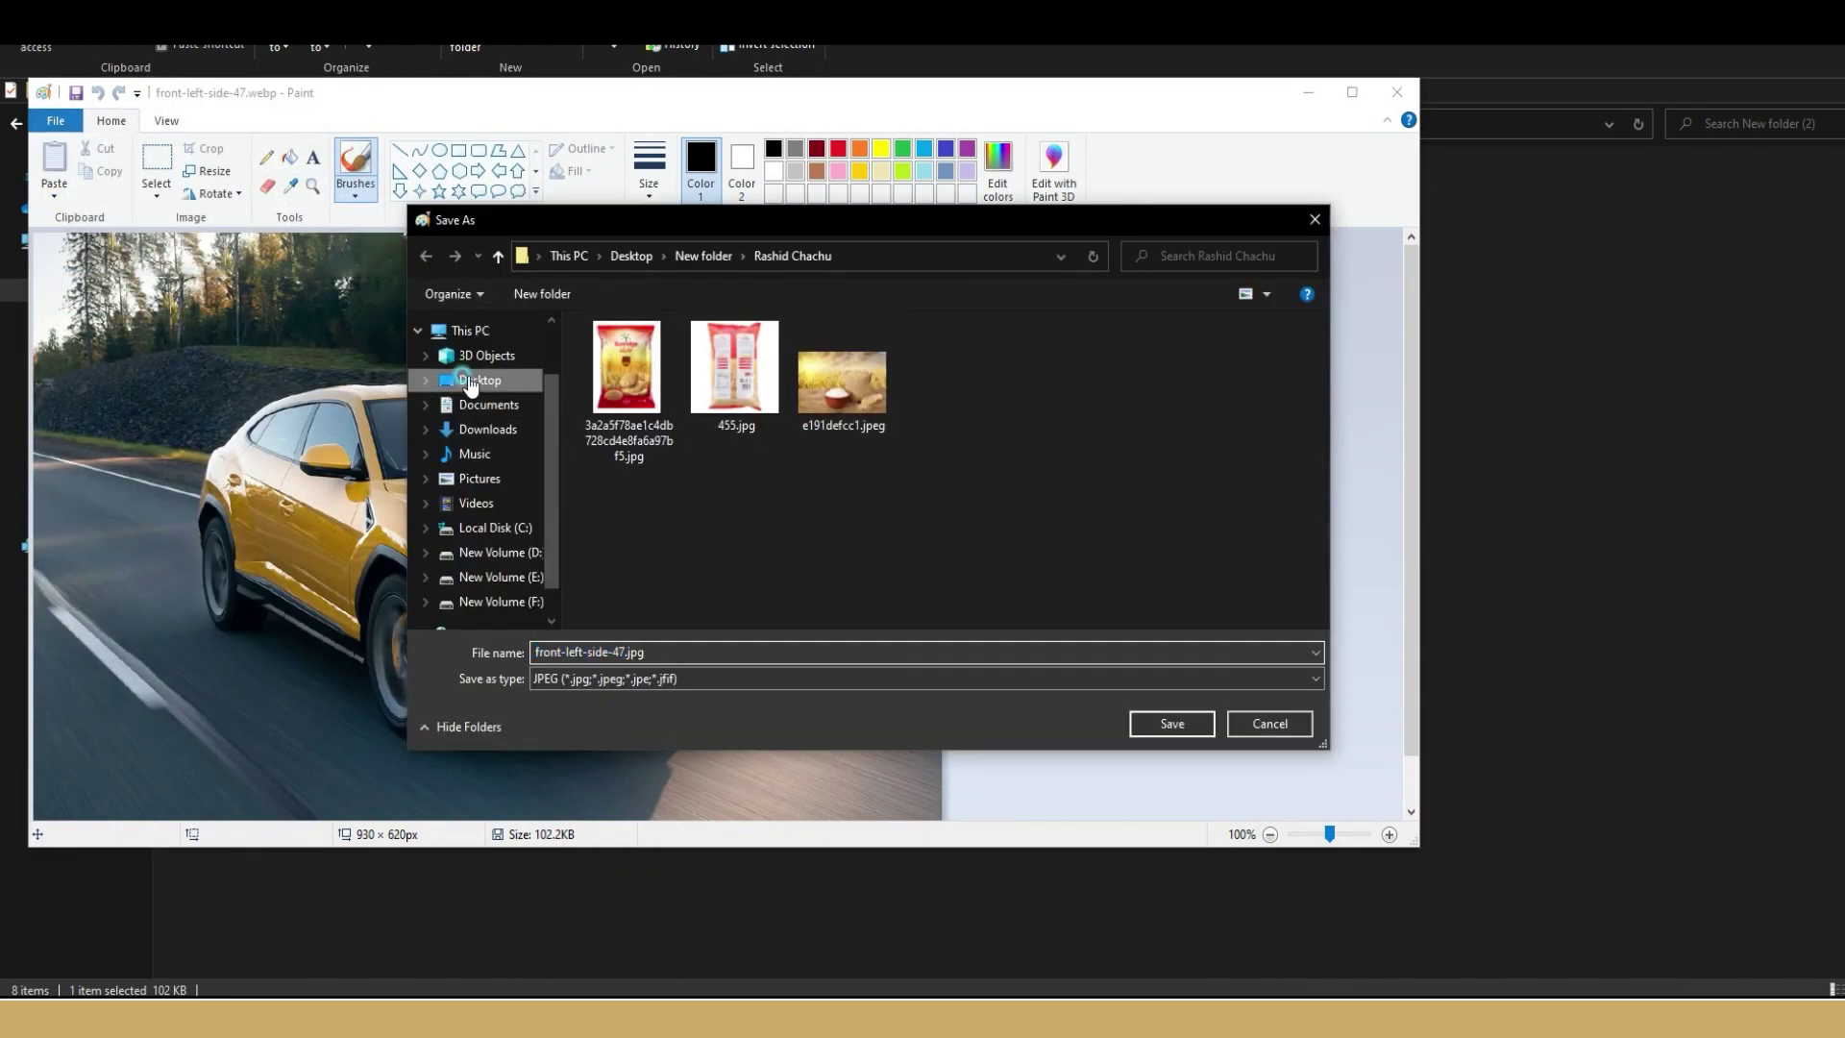
{"action": "double_click", "coordinate": [914, 356]}
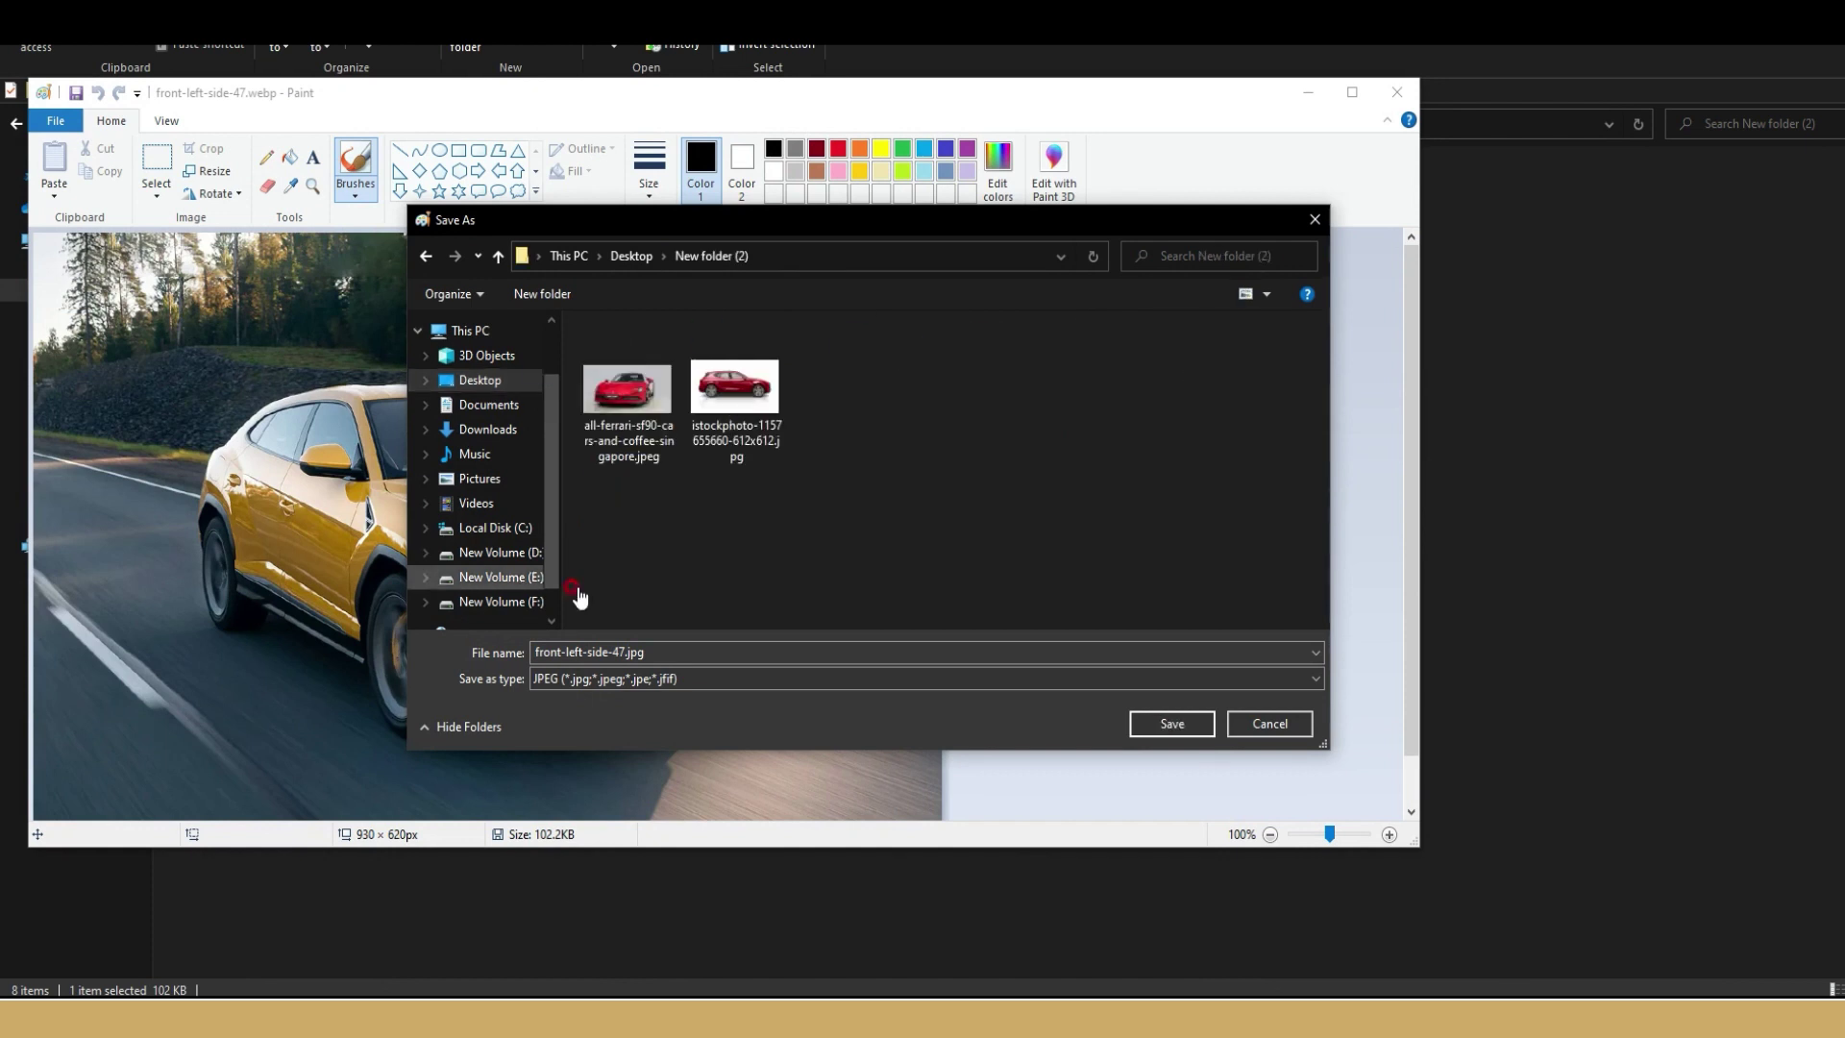
{"action": "left_click", "coordinate": [1154, 723]}
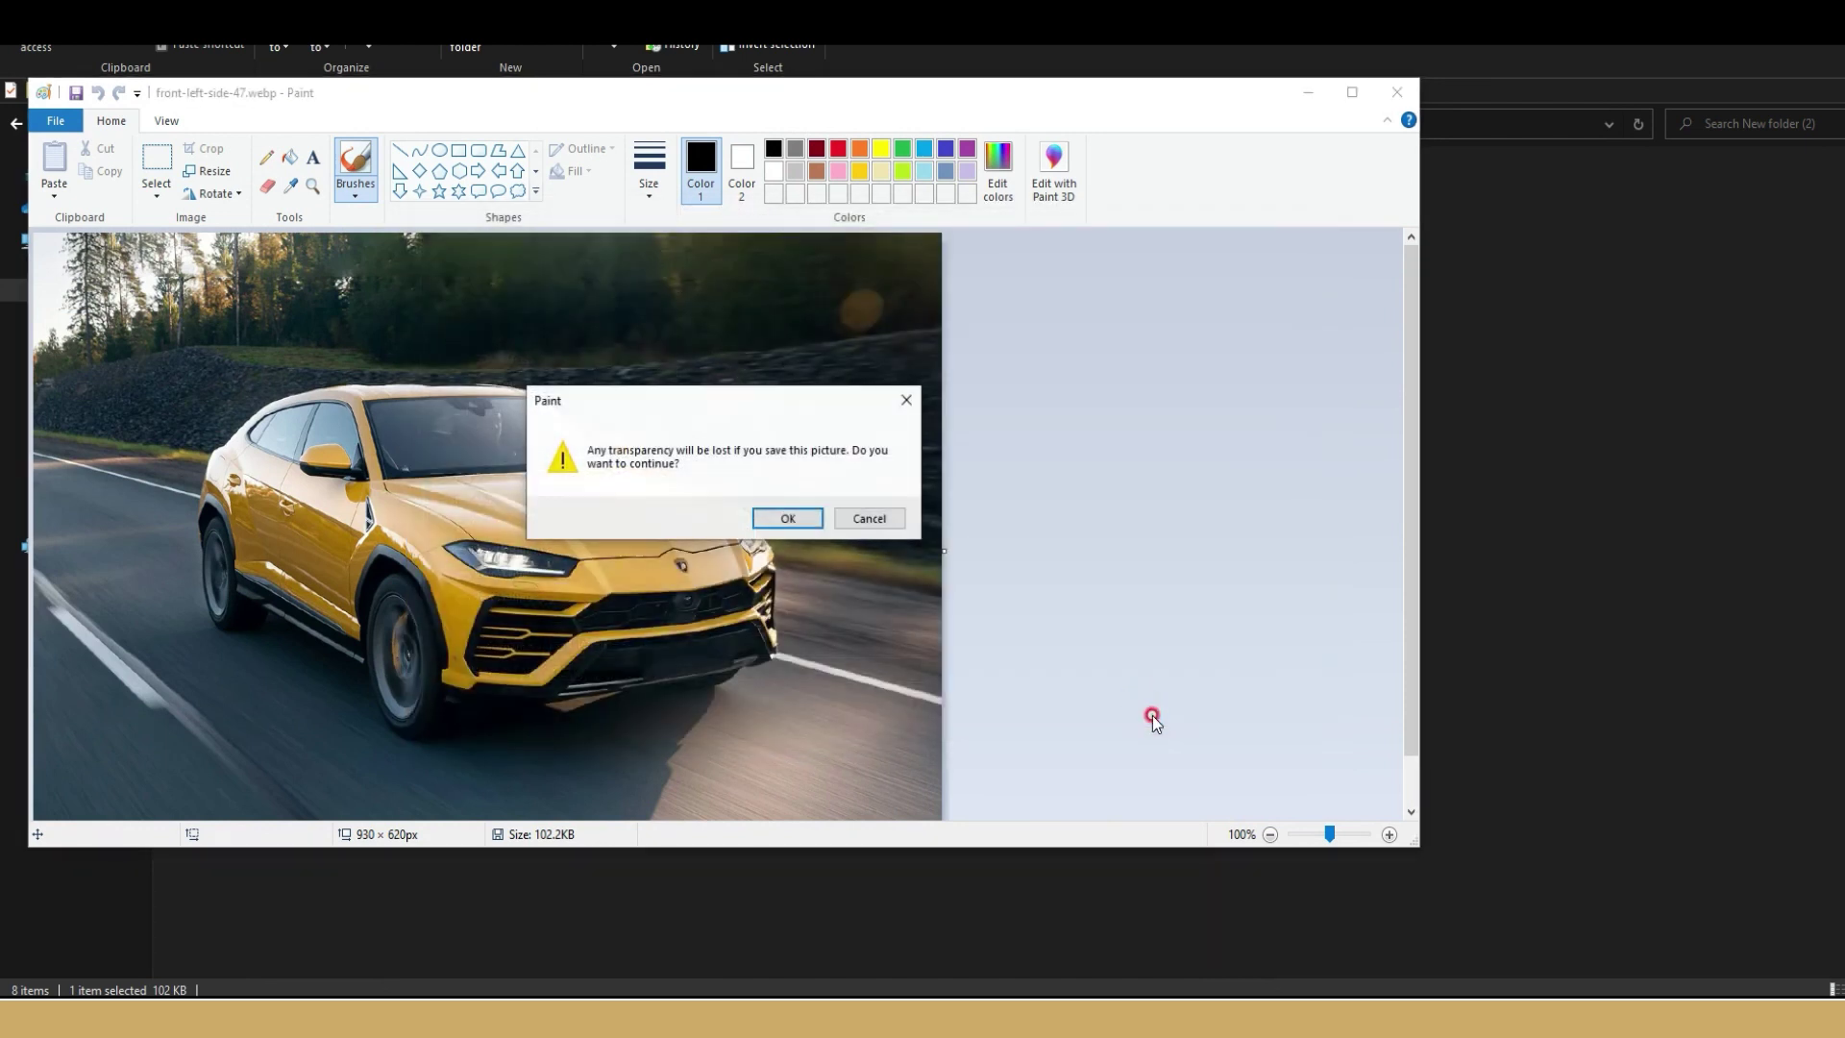
{"action": "left_click", "coordinate": [820, 514]}
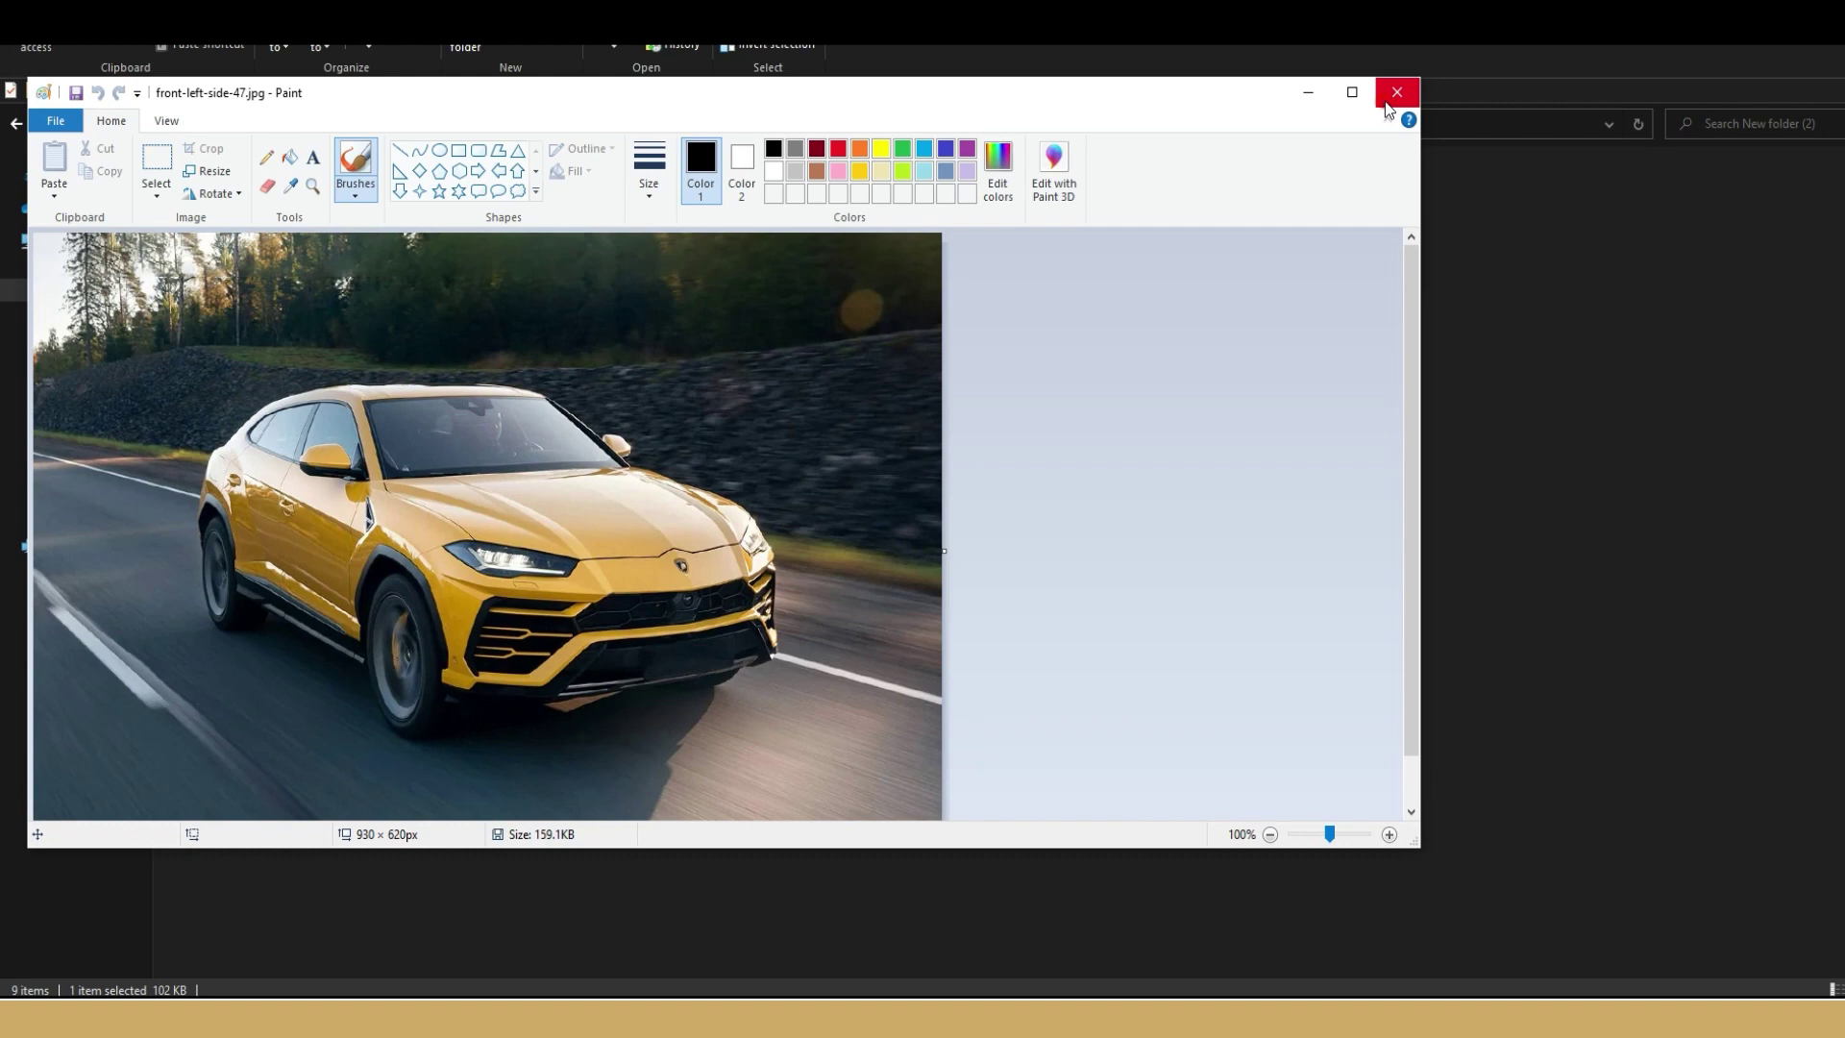
{"action": "left_click", "coordinate": [1388, 108]}
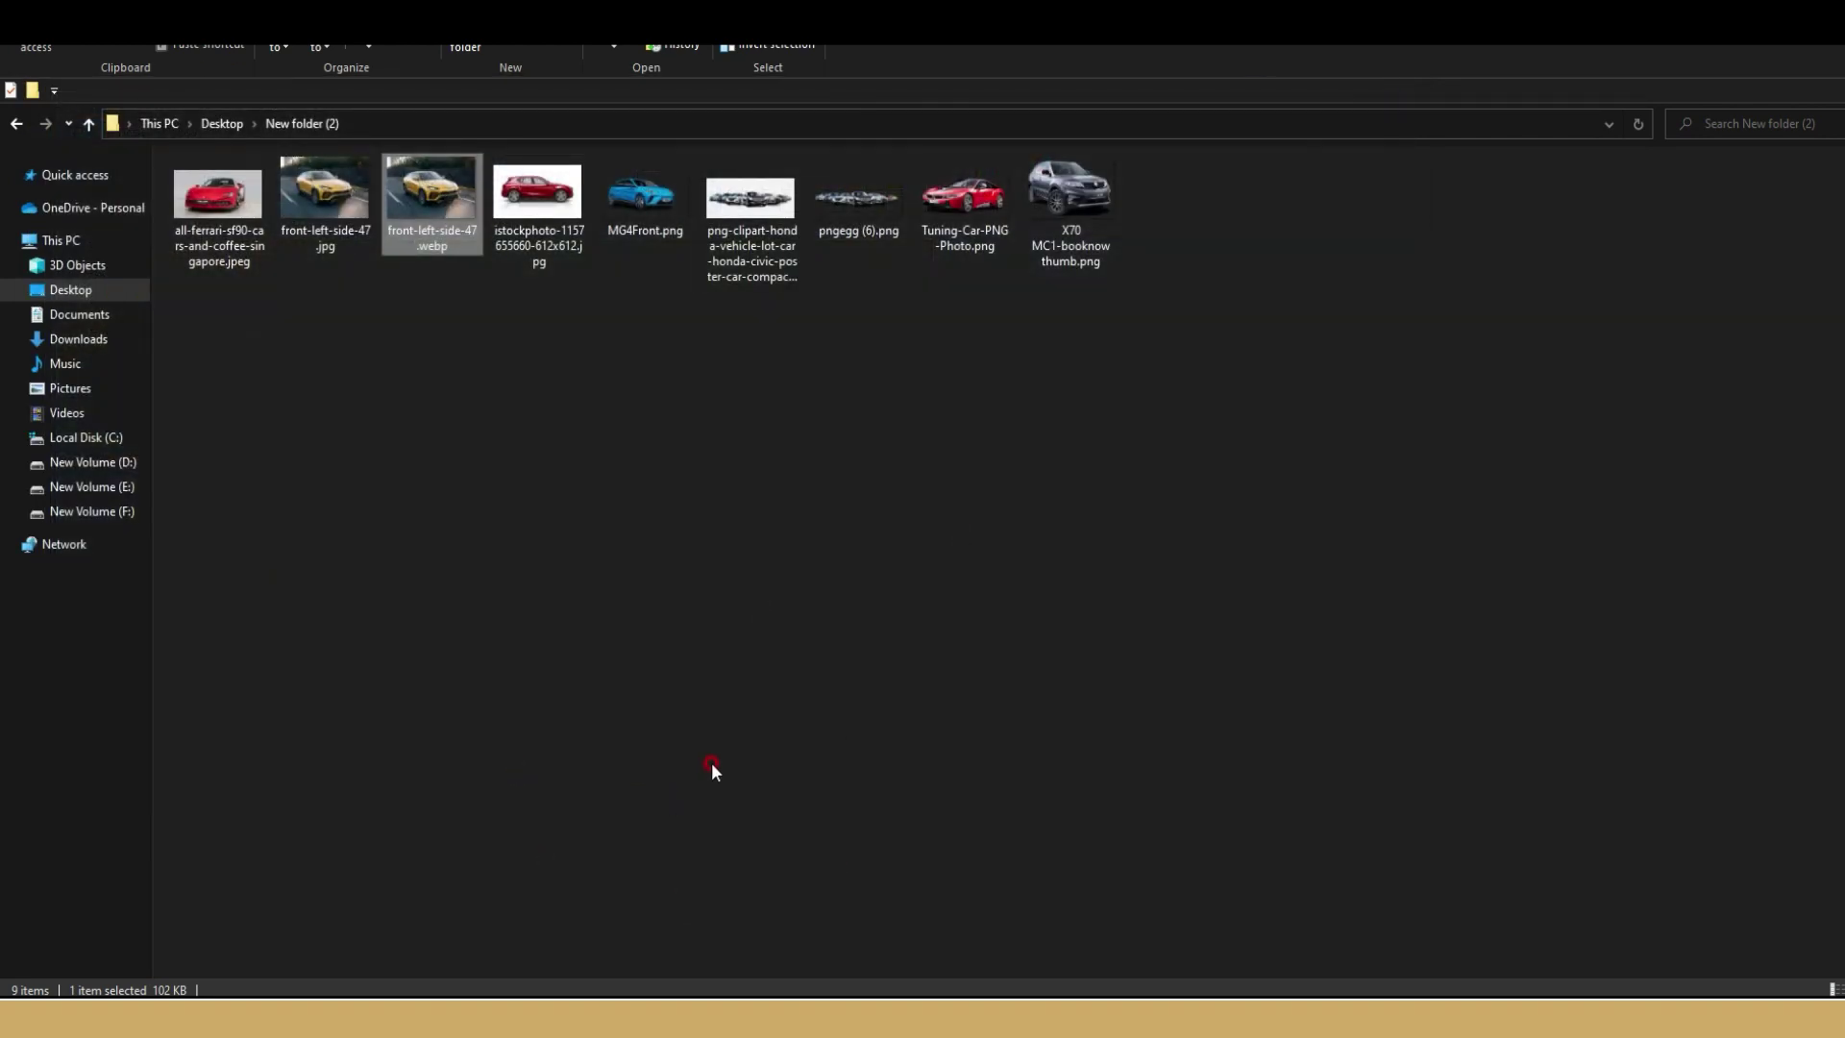
{"action": "left_click", "coordinate": [324, 206]}
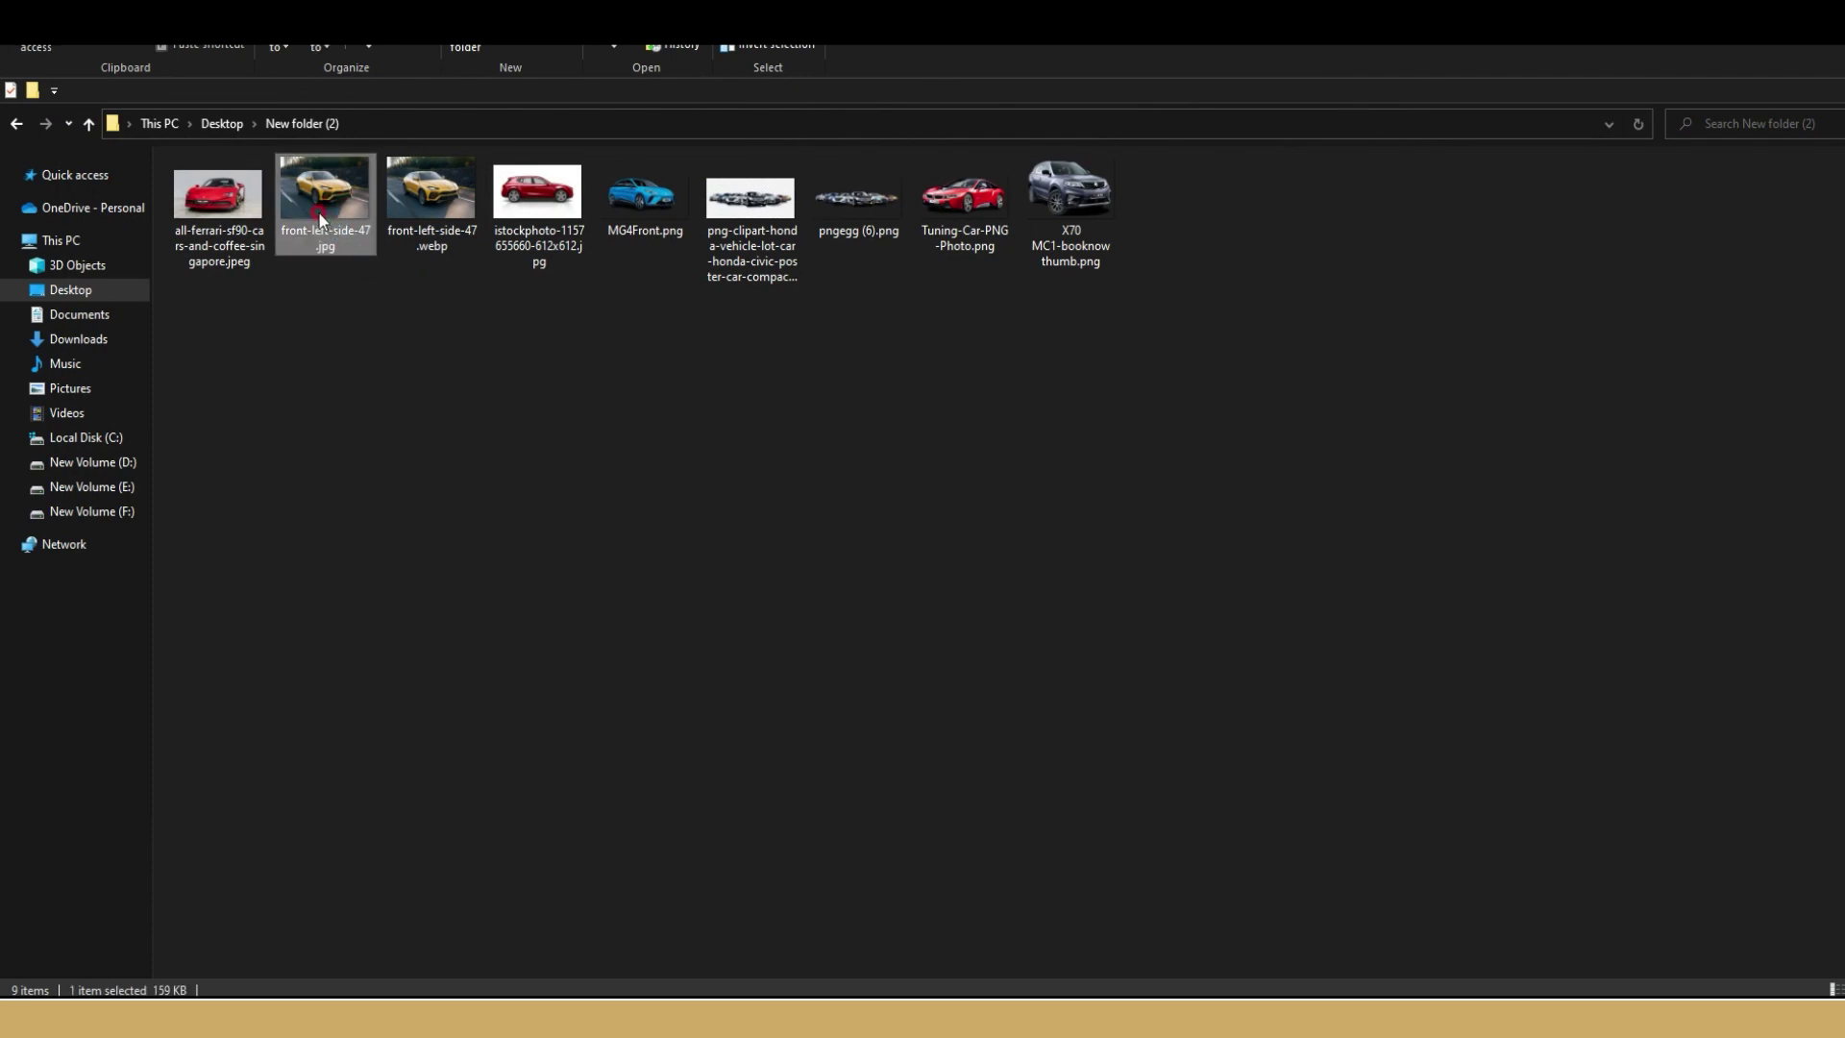
{"action": "mouse_move", "coordinate": [320, 219]}
{"action": "left_mouse_down"}
{"action": "mouse_move", "coordinate": [730, 999]}
{"action": "mouse_move", "coordinate": [738, 622]}
{"action": "left_mouse_up"}
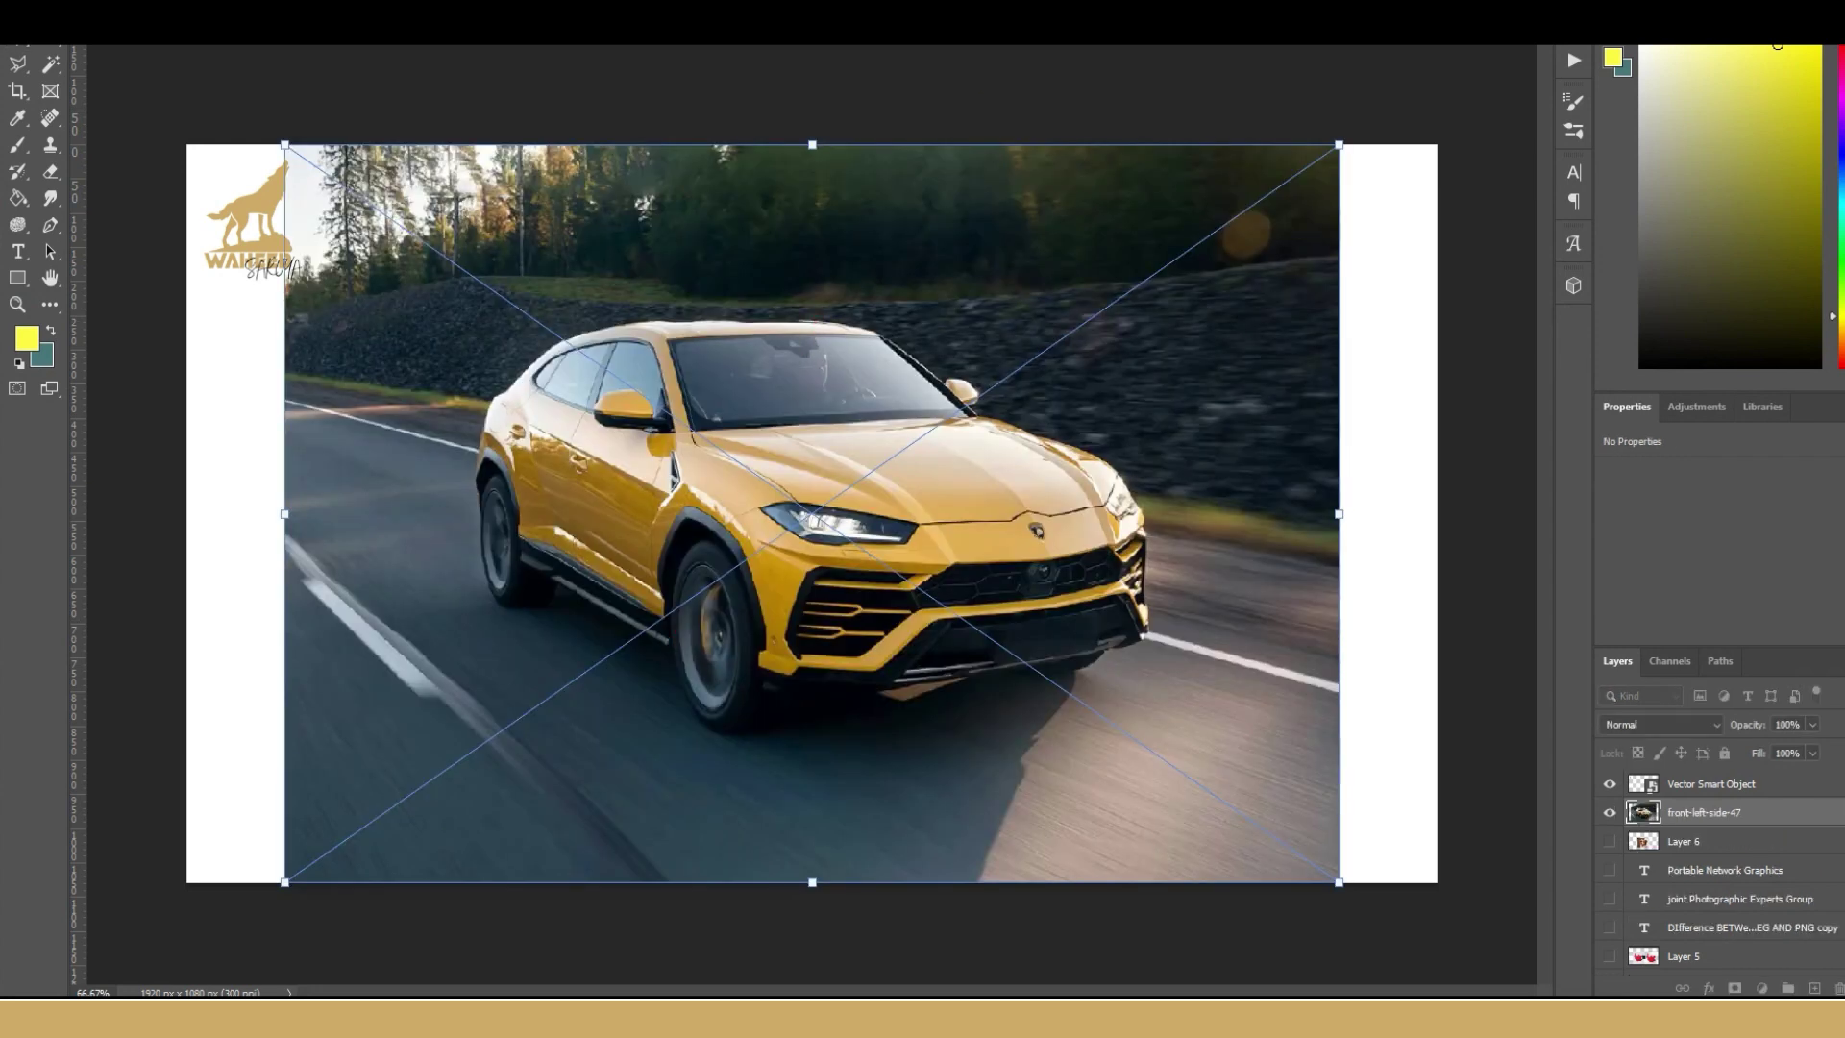
{"action": "key", "text": "Escape"}
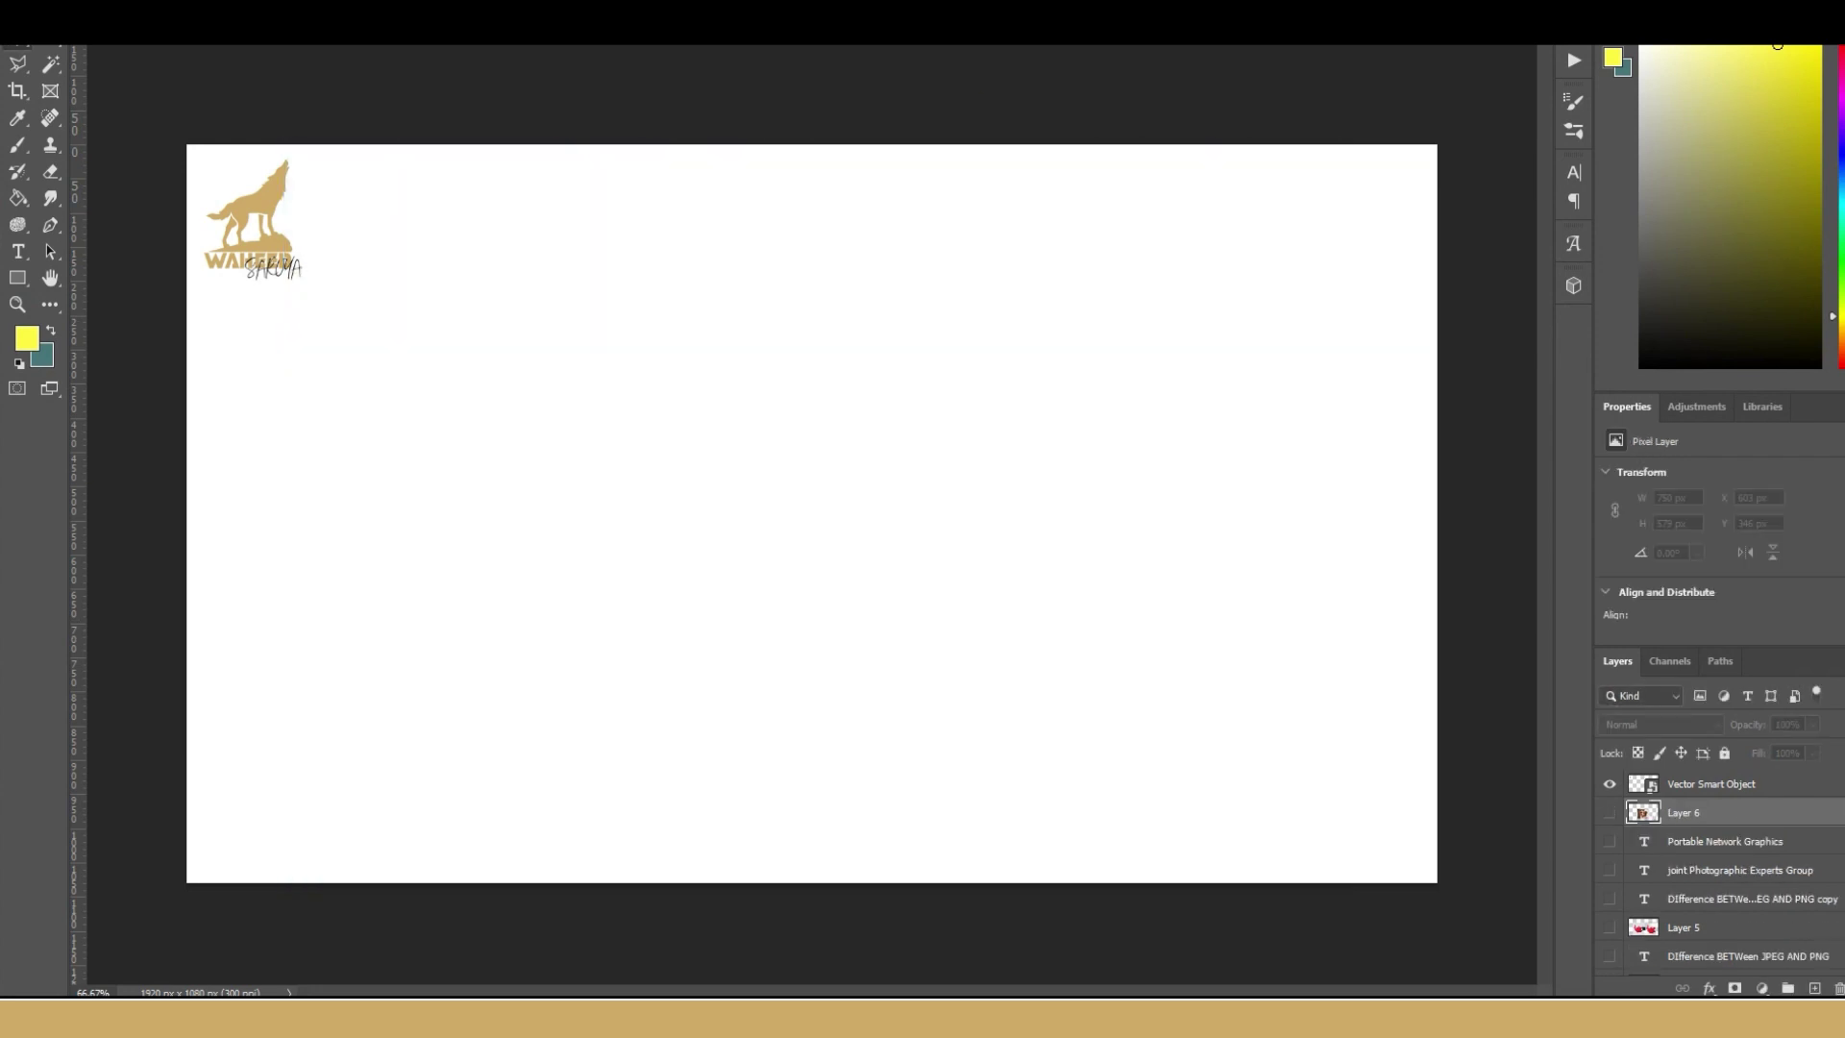
{"action": "key", "text": "alt+Tab"}
{"action": "left_click", "coordinate": [426, 222]}
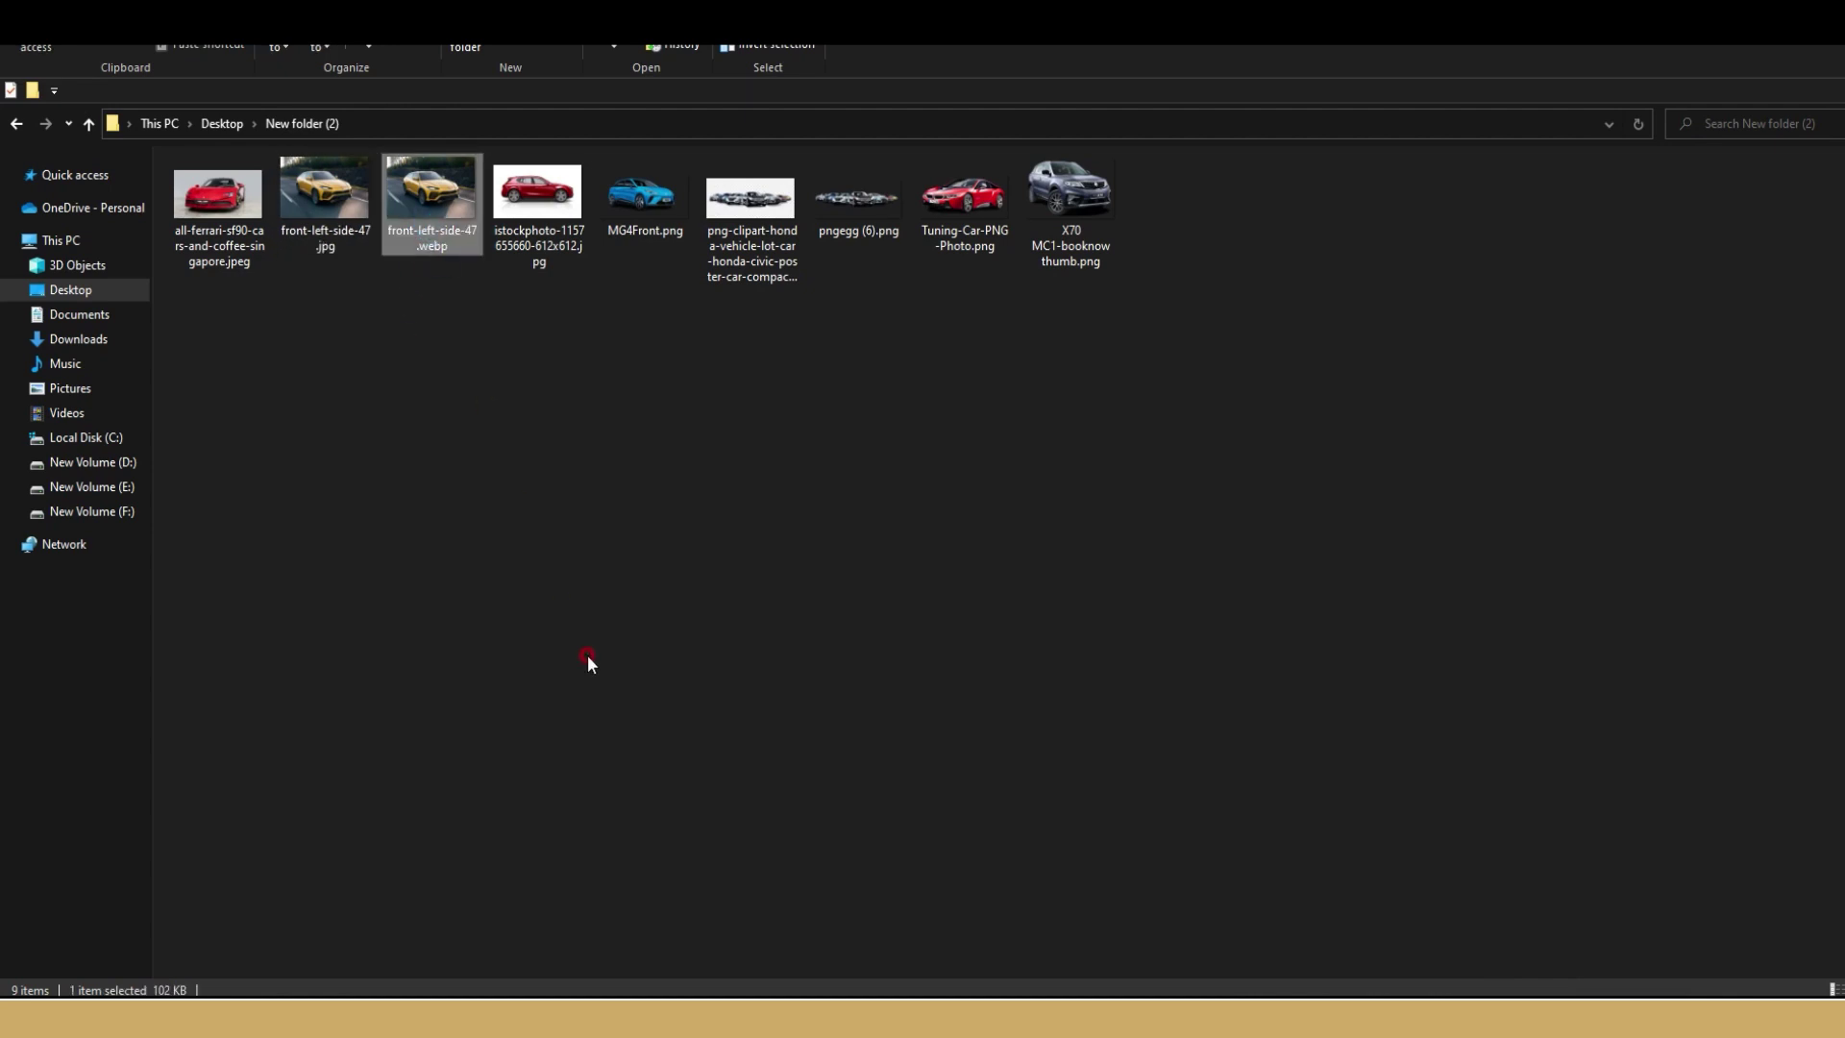
- Delete front-left-side-47.webp and switch back to Photoshop
{"action": "key", "text": "Delete"}
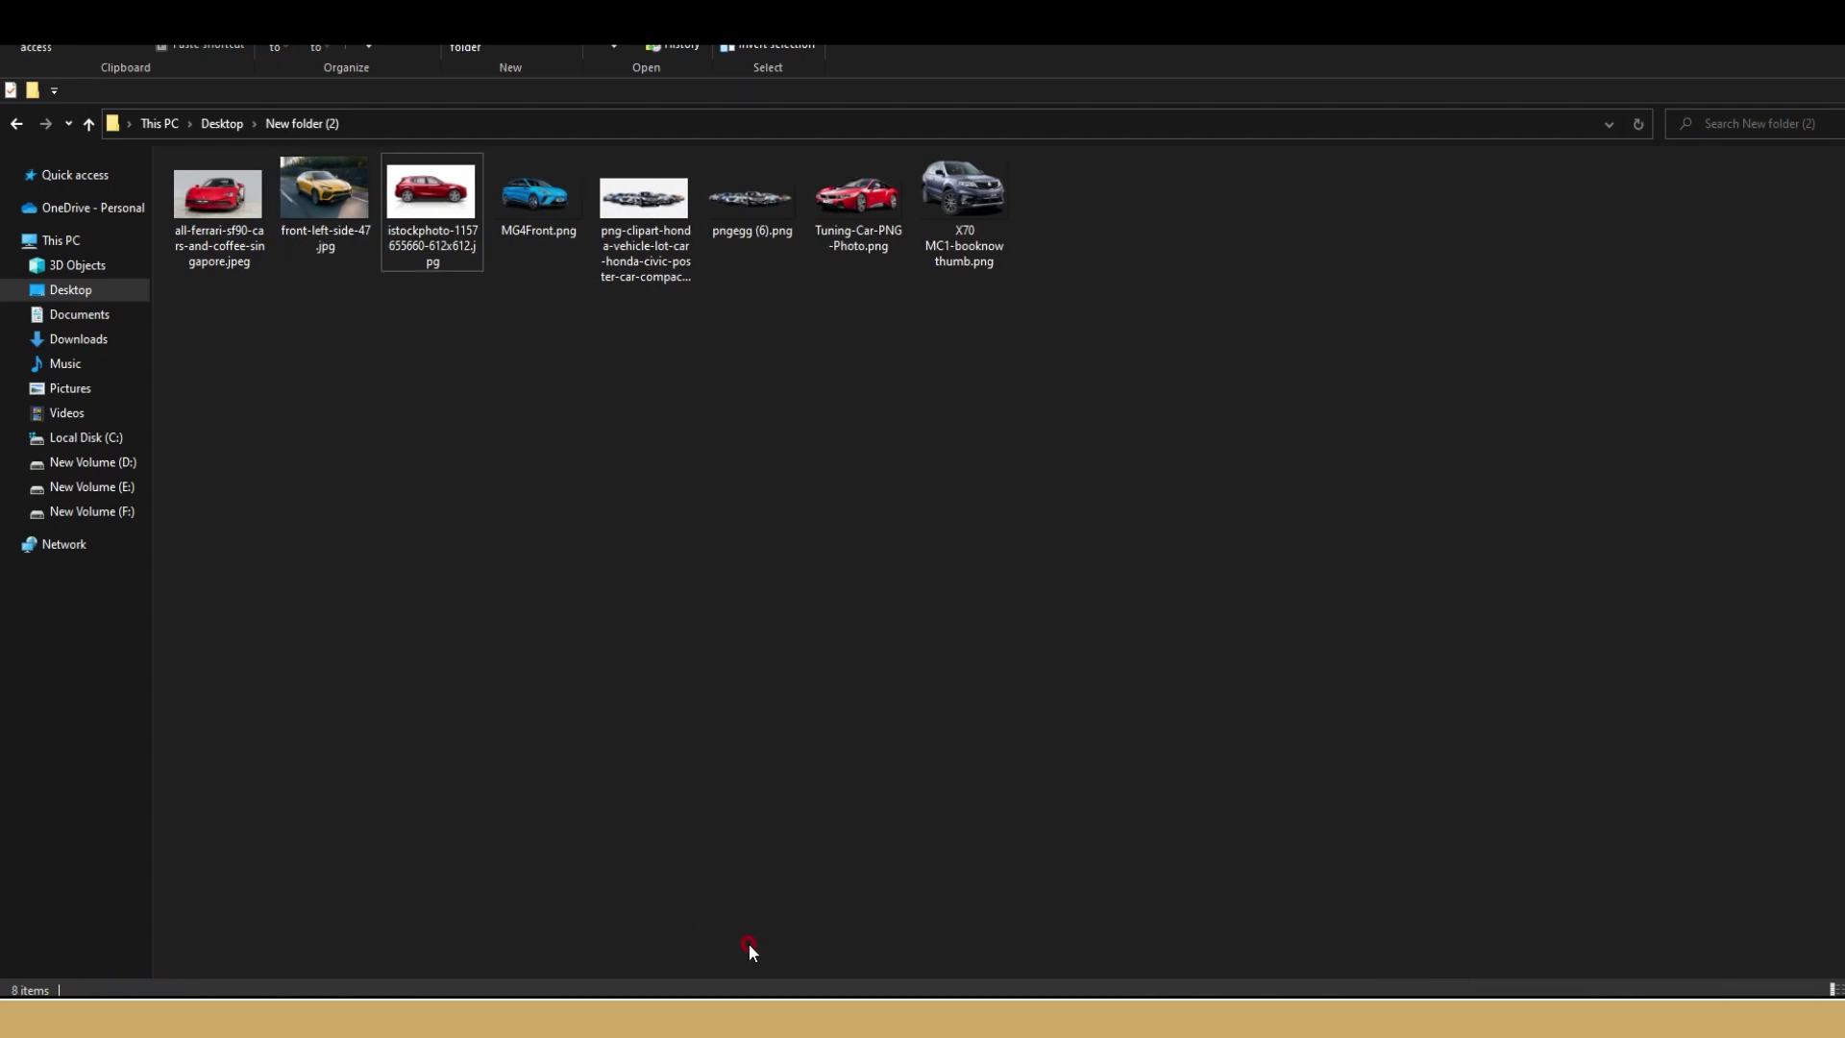
{"action": "key", "text": "alt+Tab"}
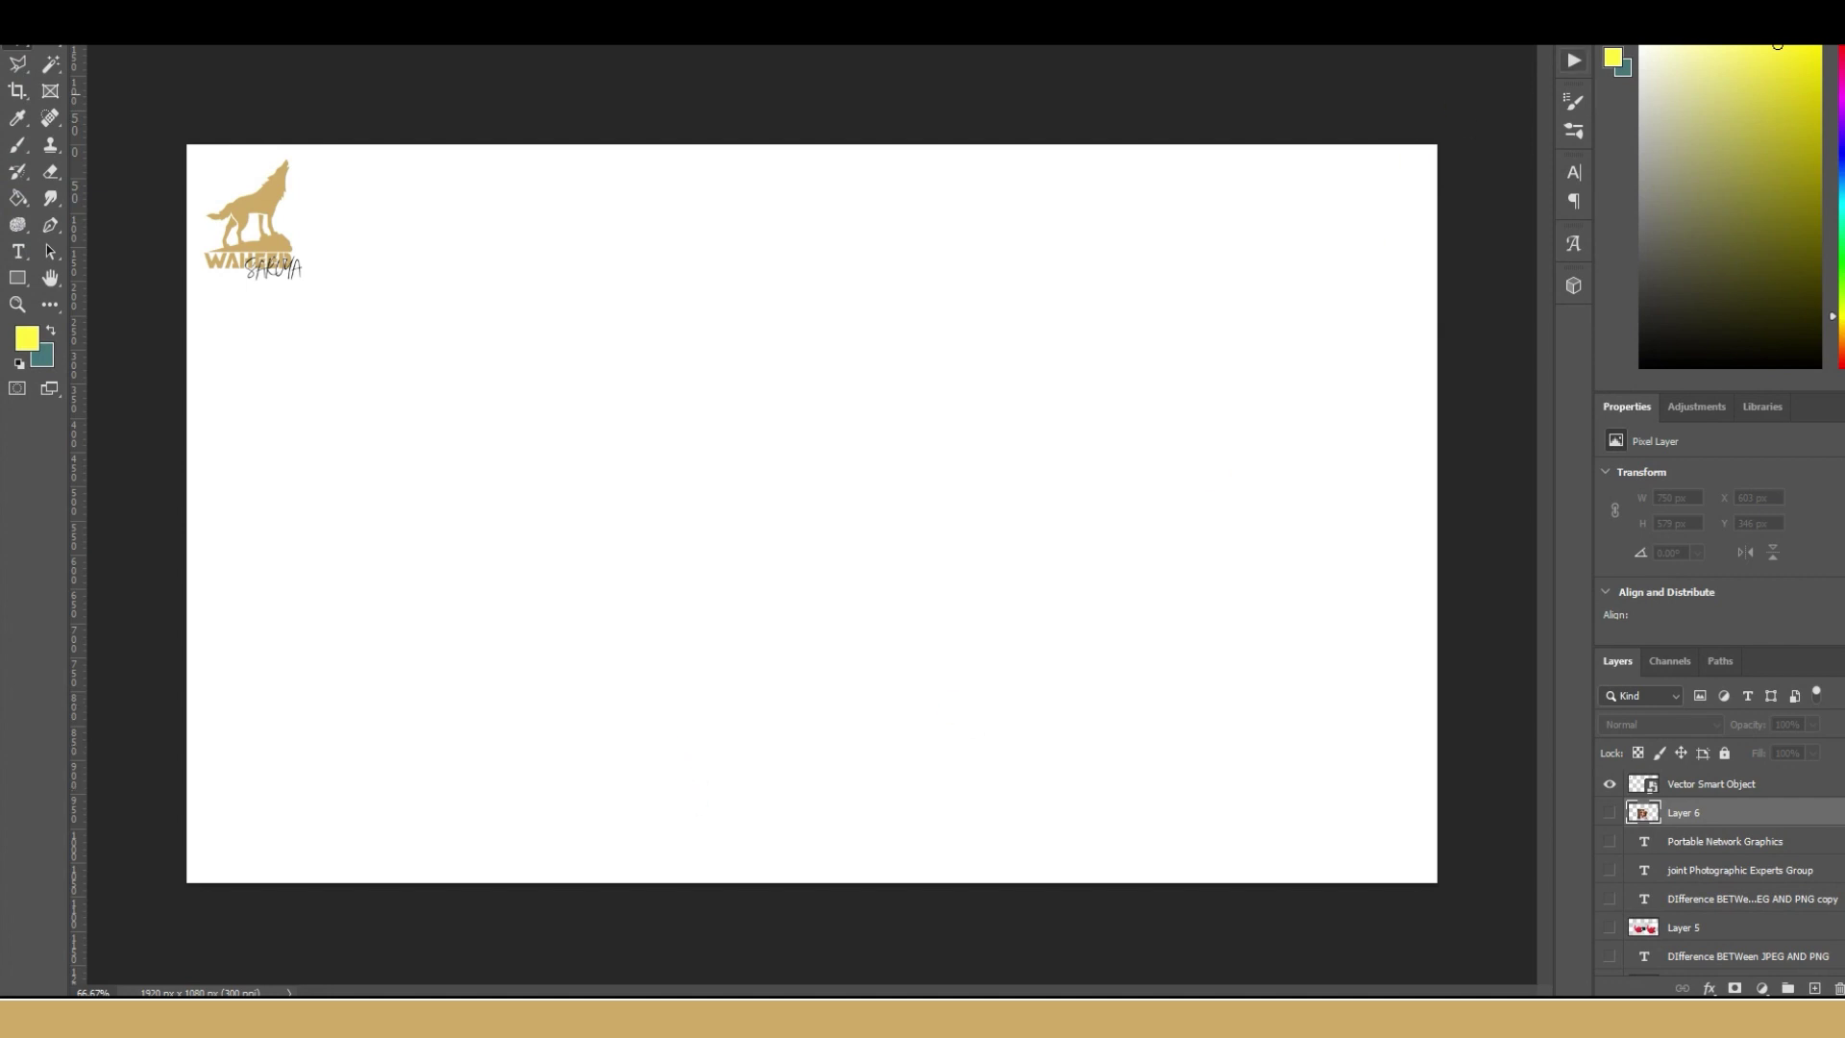
- Bring up the New folder (2) window, then minimise it to return to Photoshop
{"action": "left_click", "coordinate": [450, 980]}
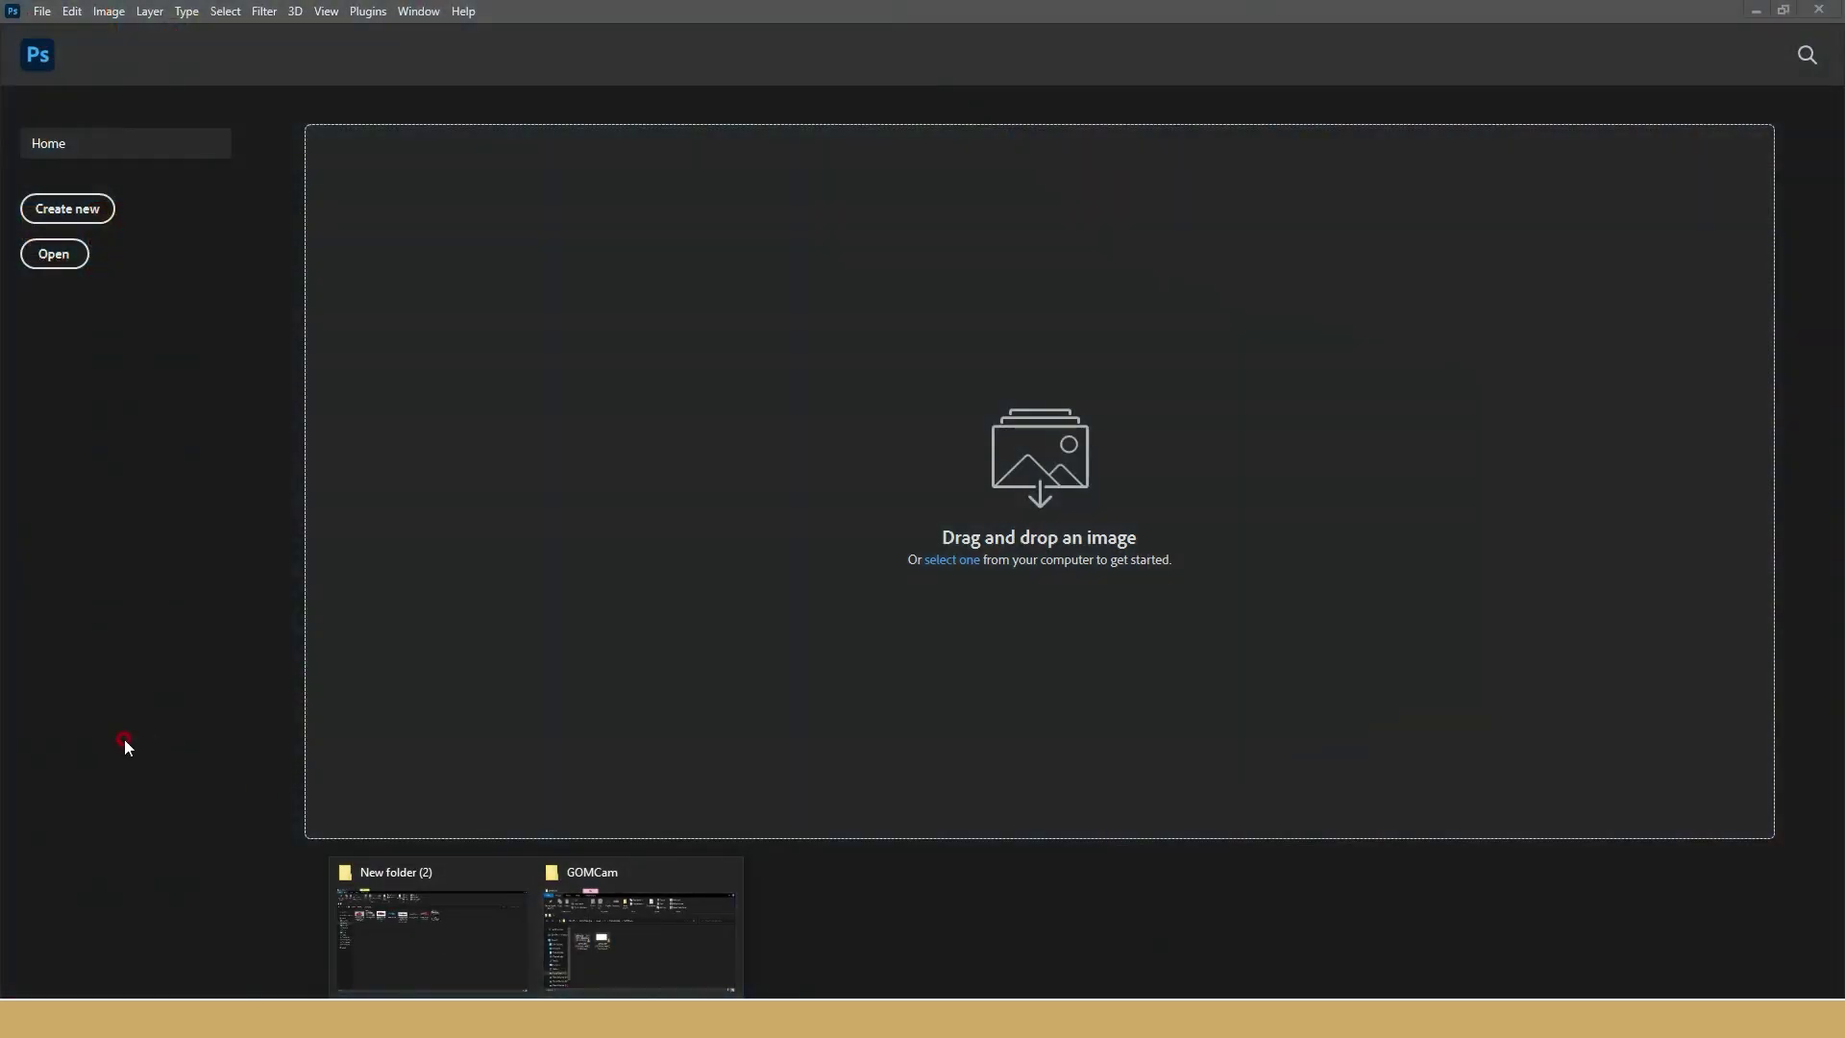
{"action": "mouse_move", "coordinate": [430, 926]}
{"action": "left_click", "coordinate": [368, 964]}
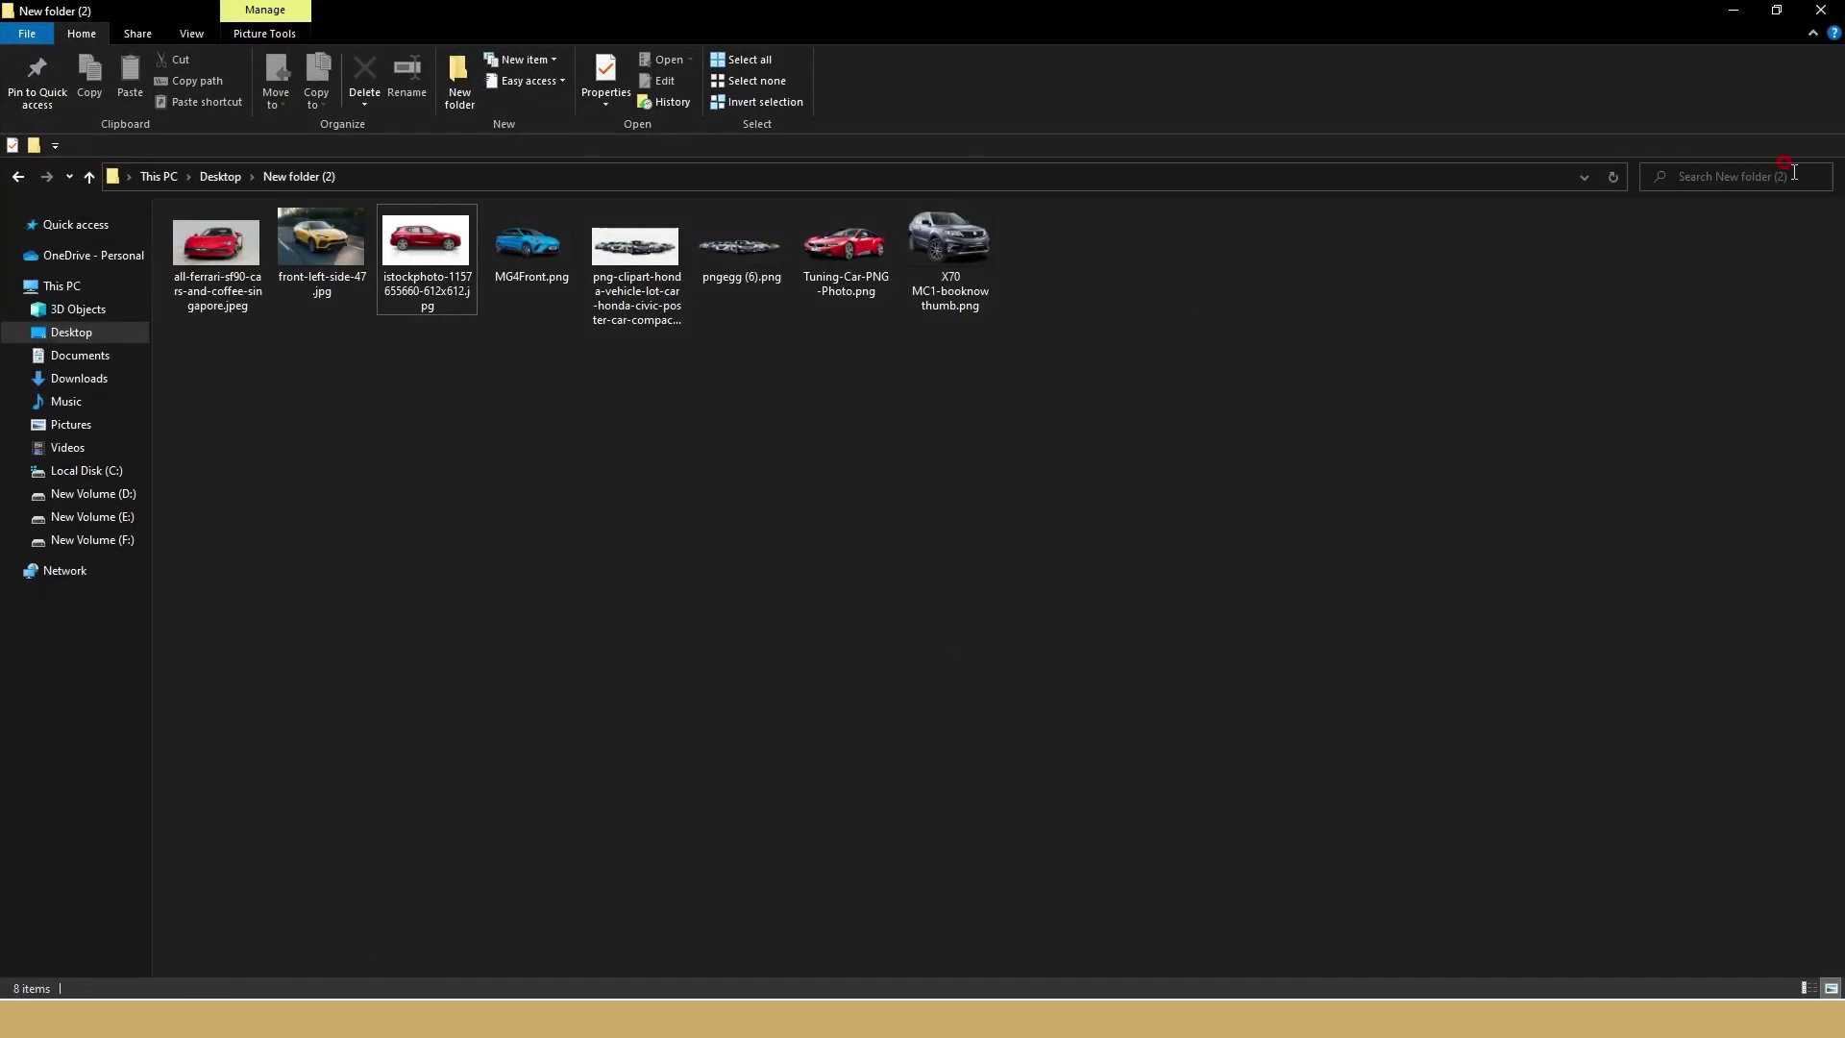
{"action": "left_click", "coordinate": [1728, 12]}
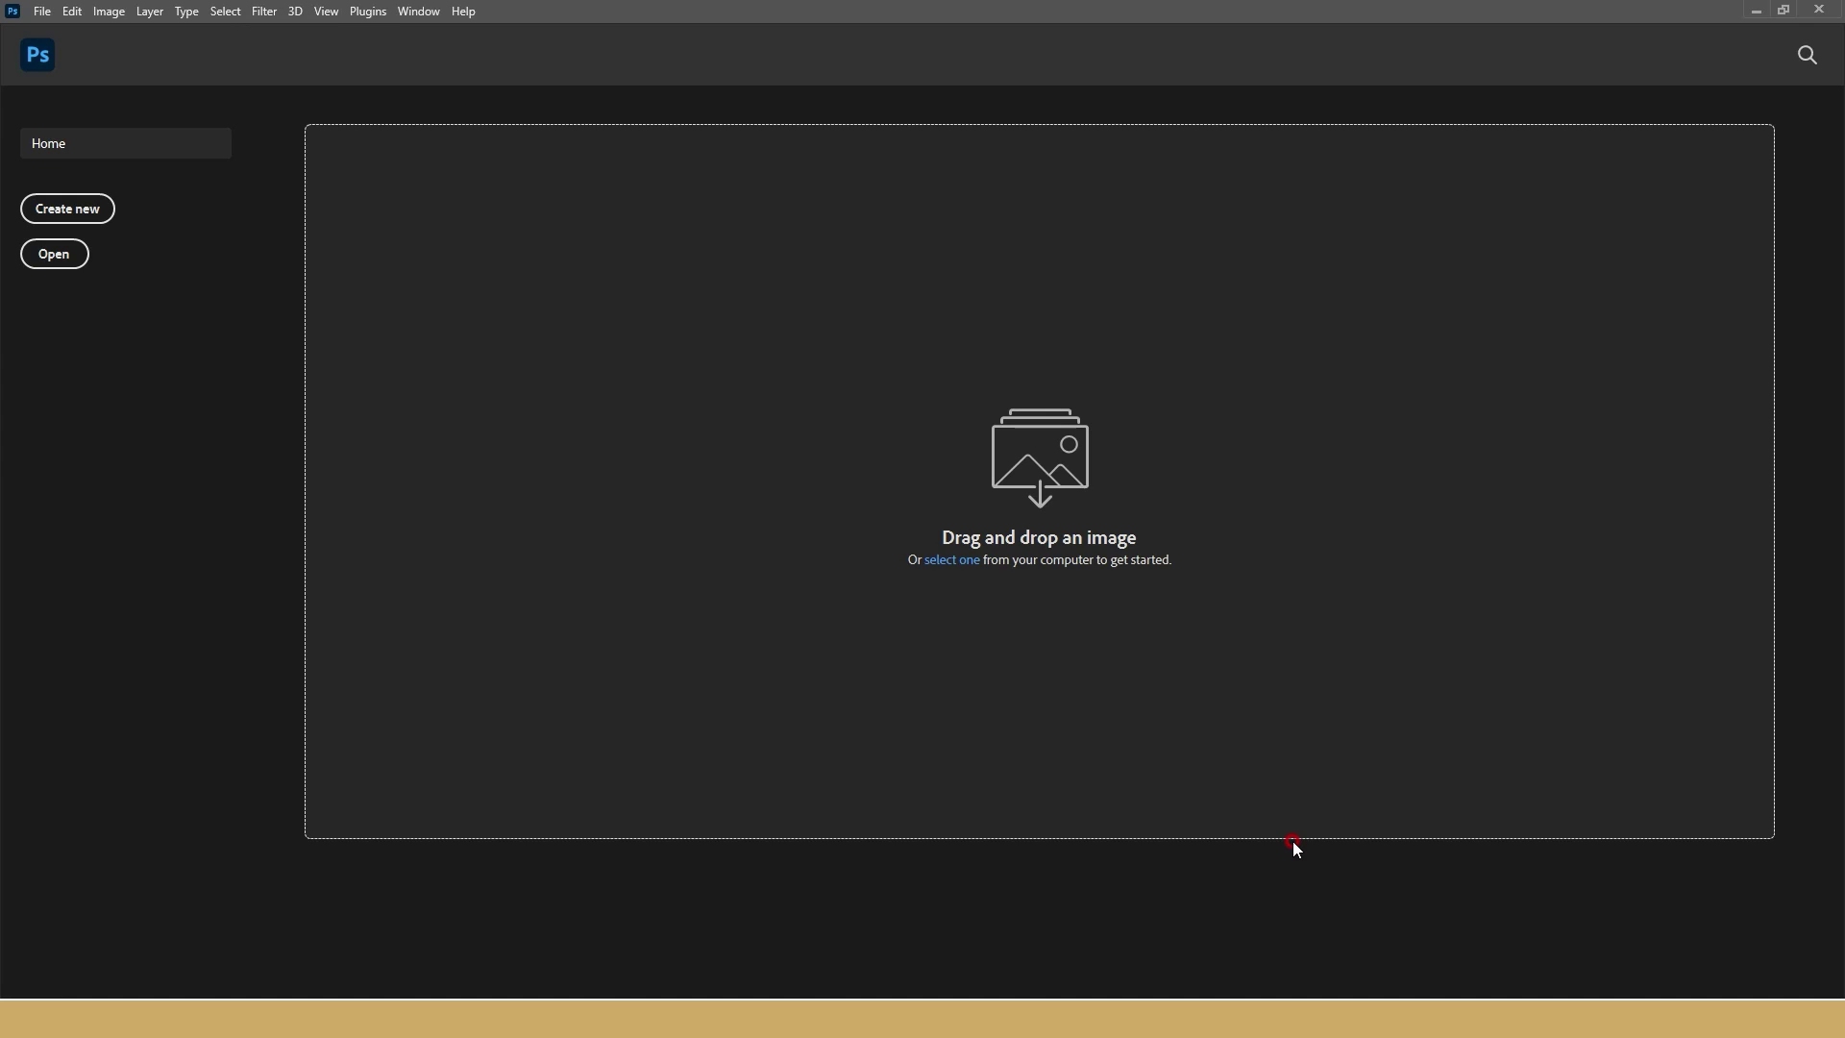
- Open and dismiss the New Document dialog twice, then open the File menu
{"action": "left_click", "coordinate": [101, 212]}
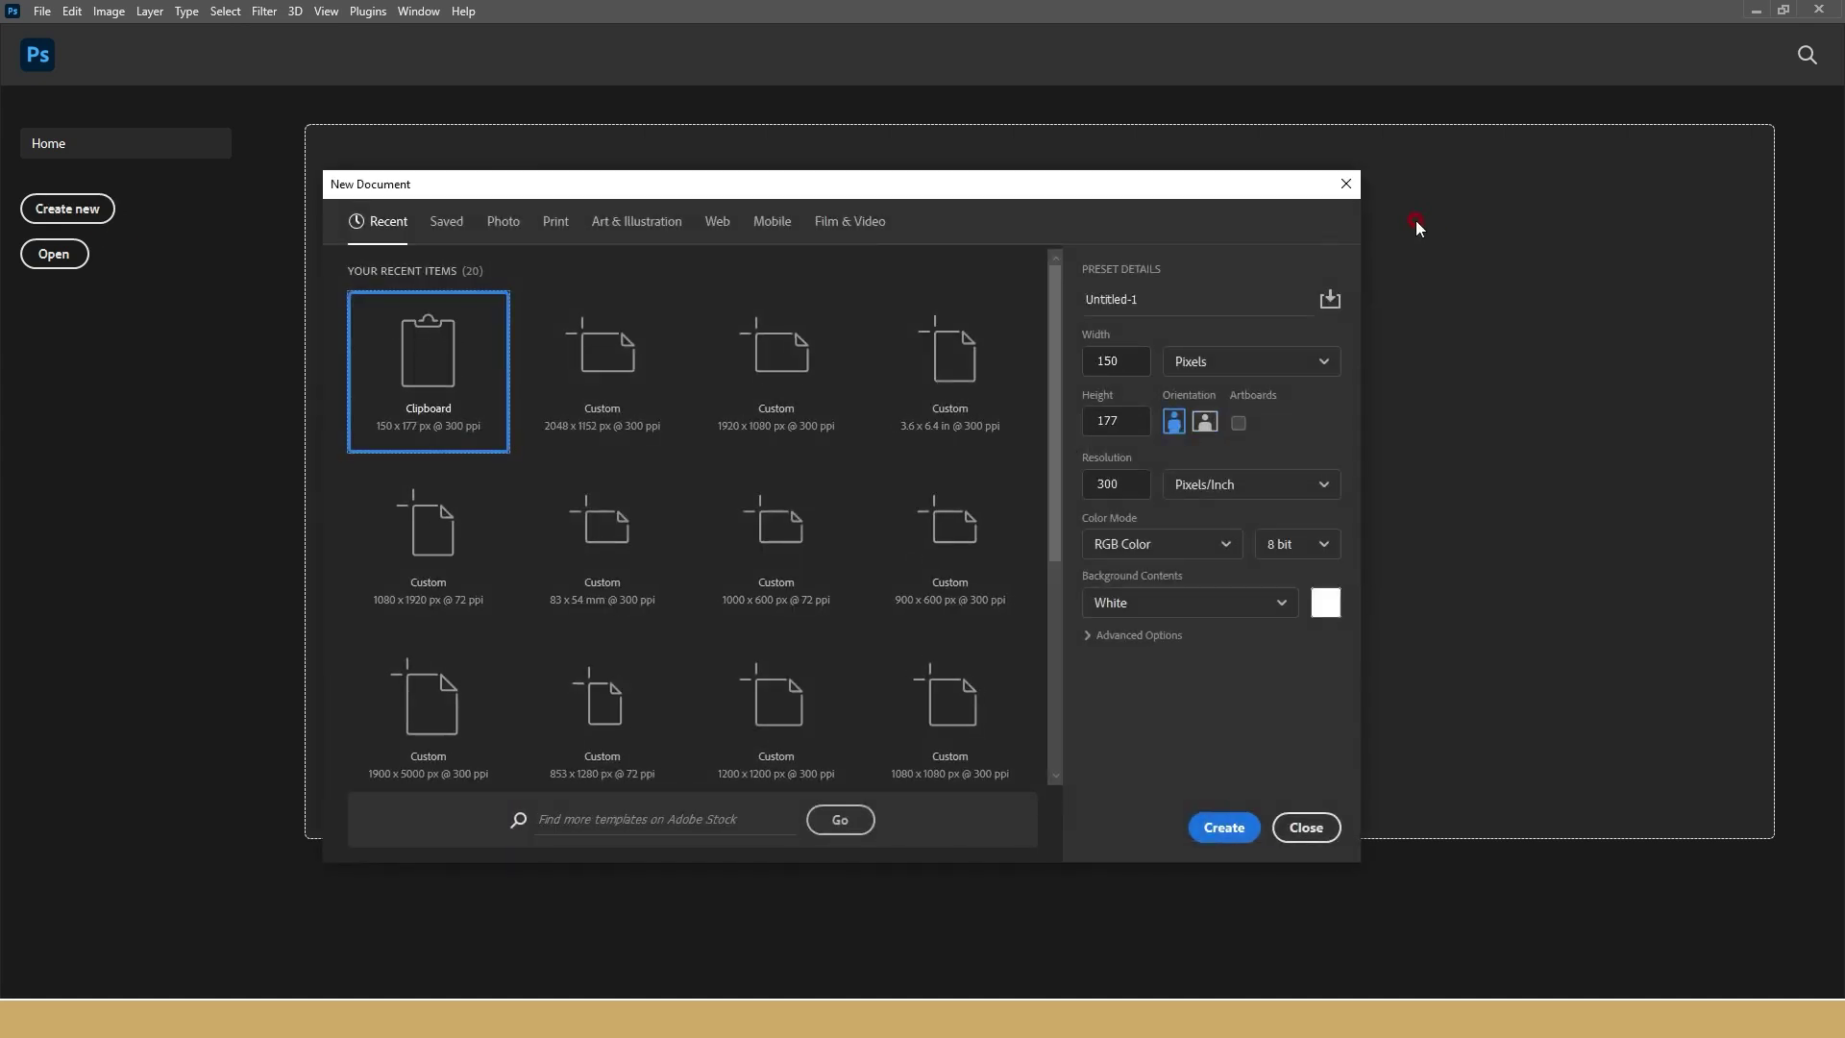
{"action": "left_click", "coordinate": [1345, 185]}
{"action": "key", "text": "ctrl+n"}
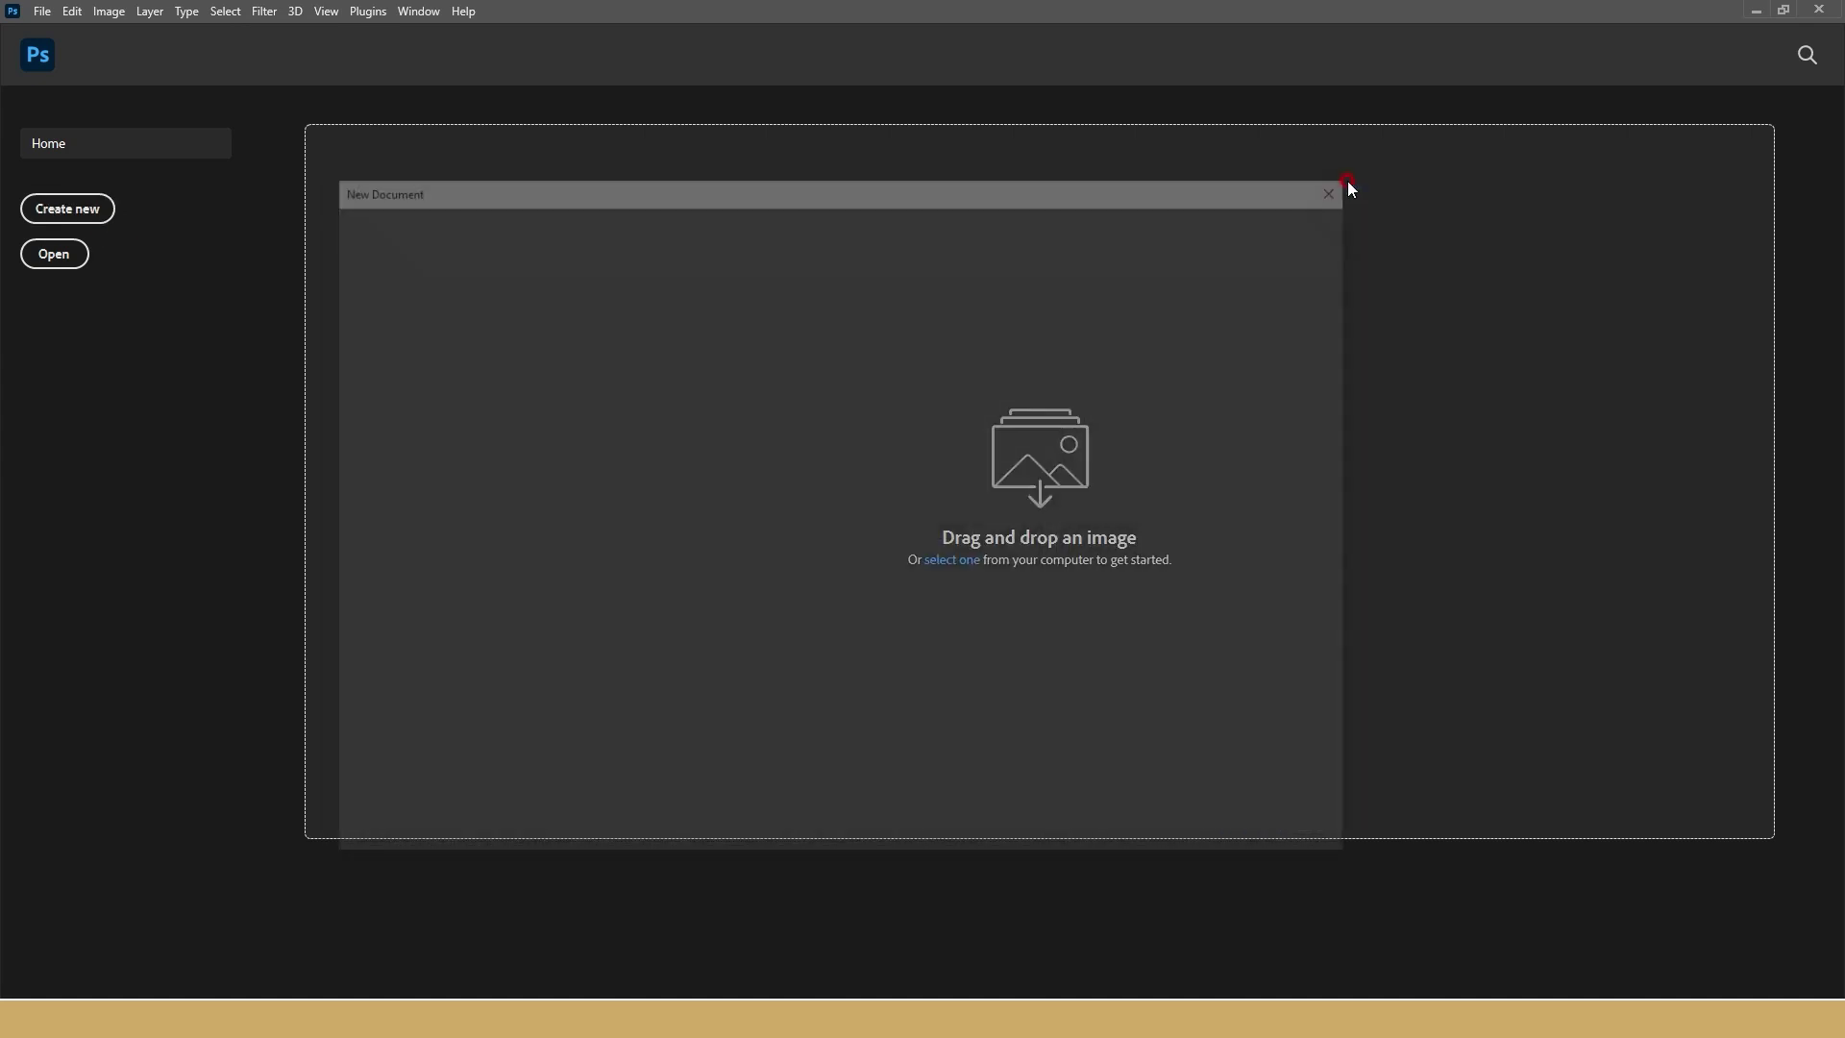
{"action": "left_click", "coordinate": [1354, 192]}
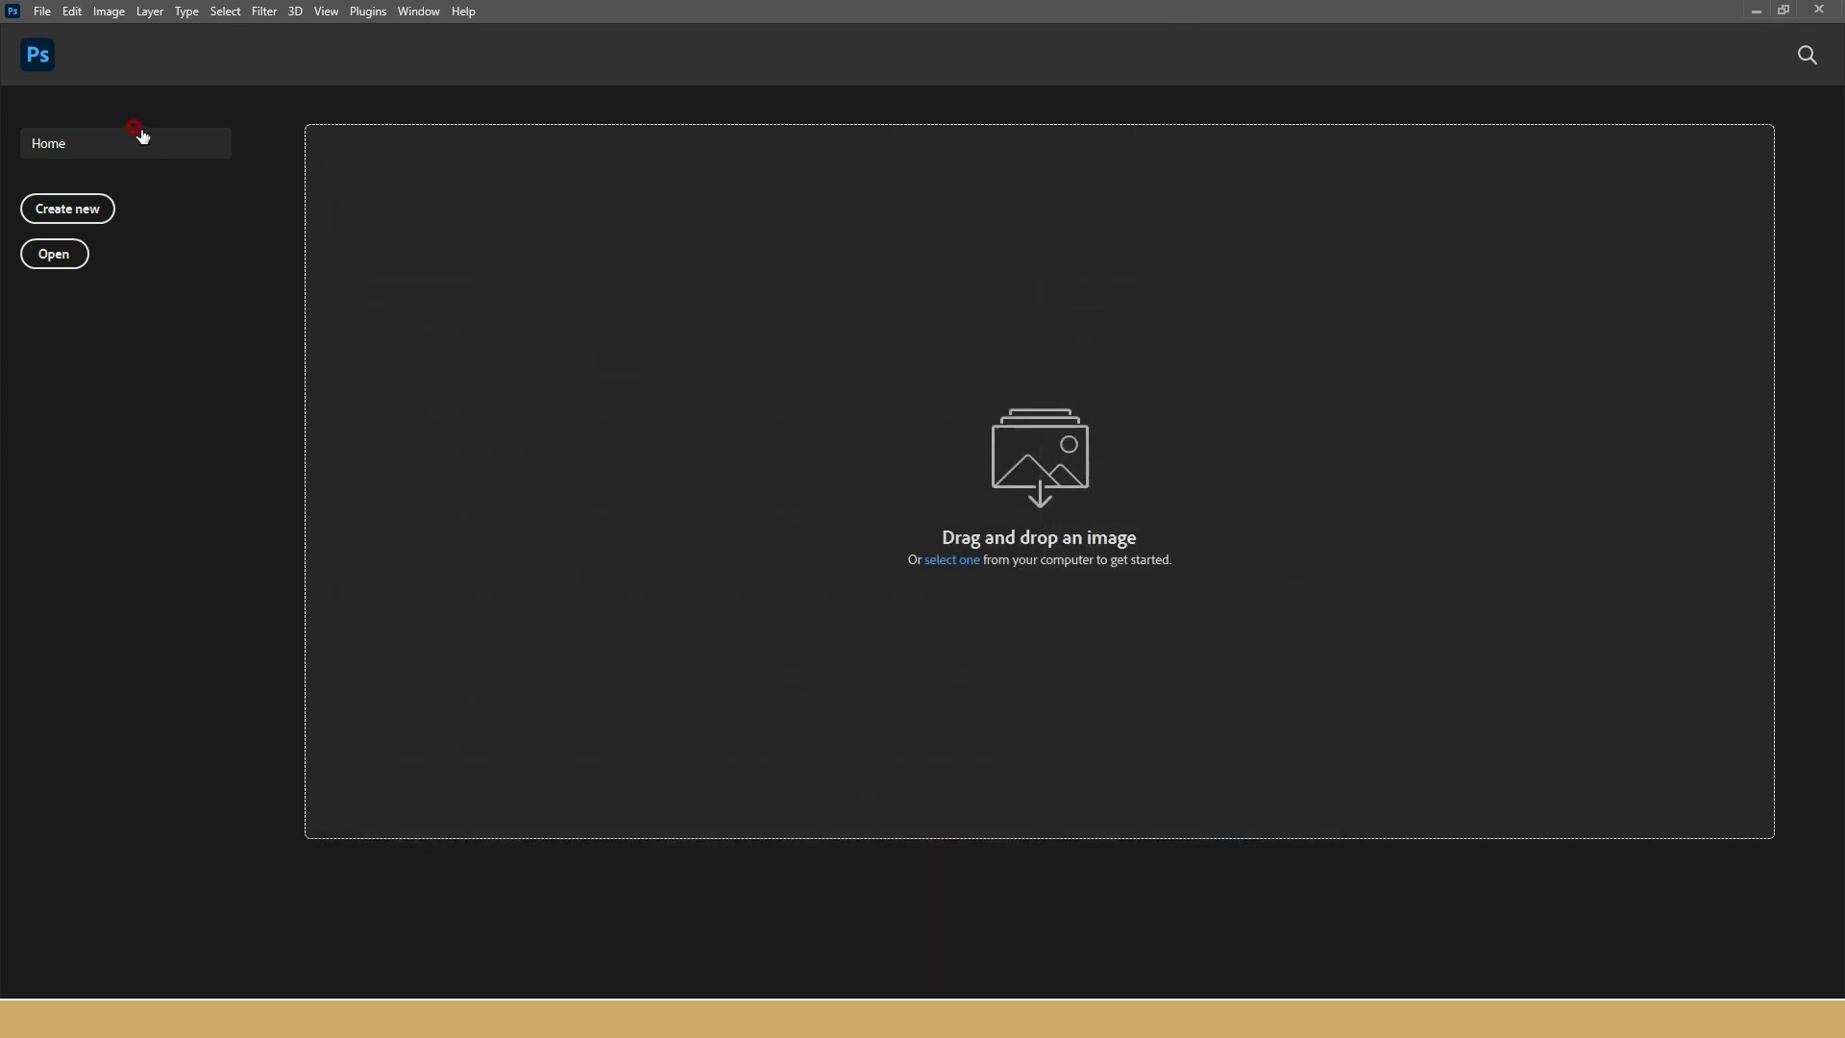
{"action": "left_click", "coordinate": [42, 11]}
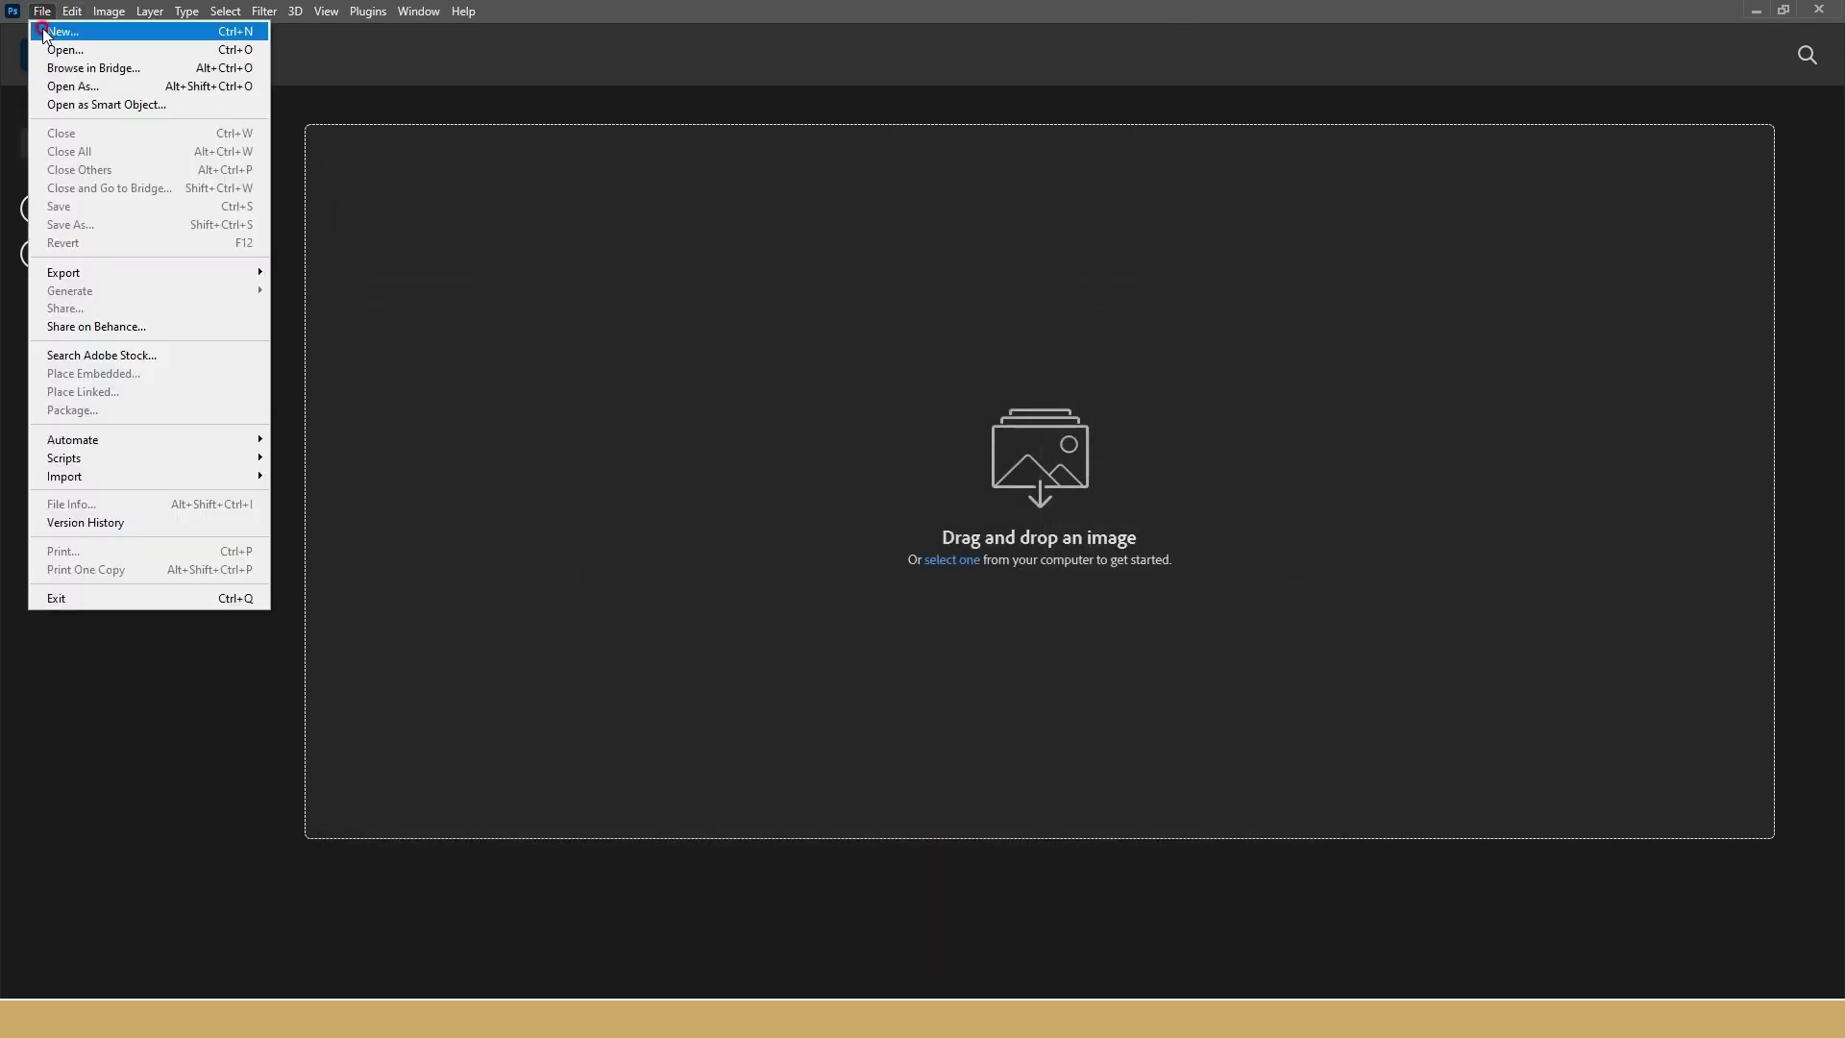
- Choose File > New… from the File menu
{"action": "left_click", "coordinate": [252, 32]}
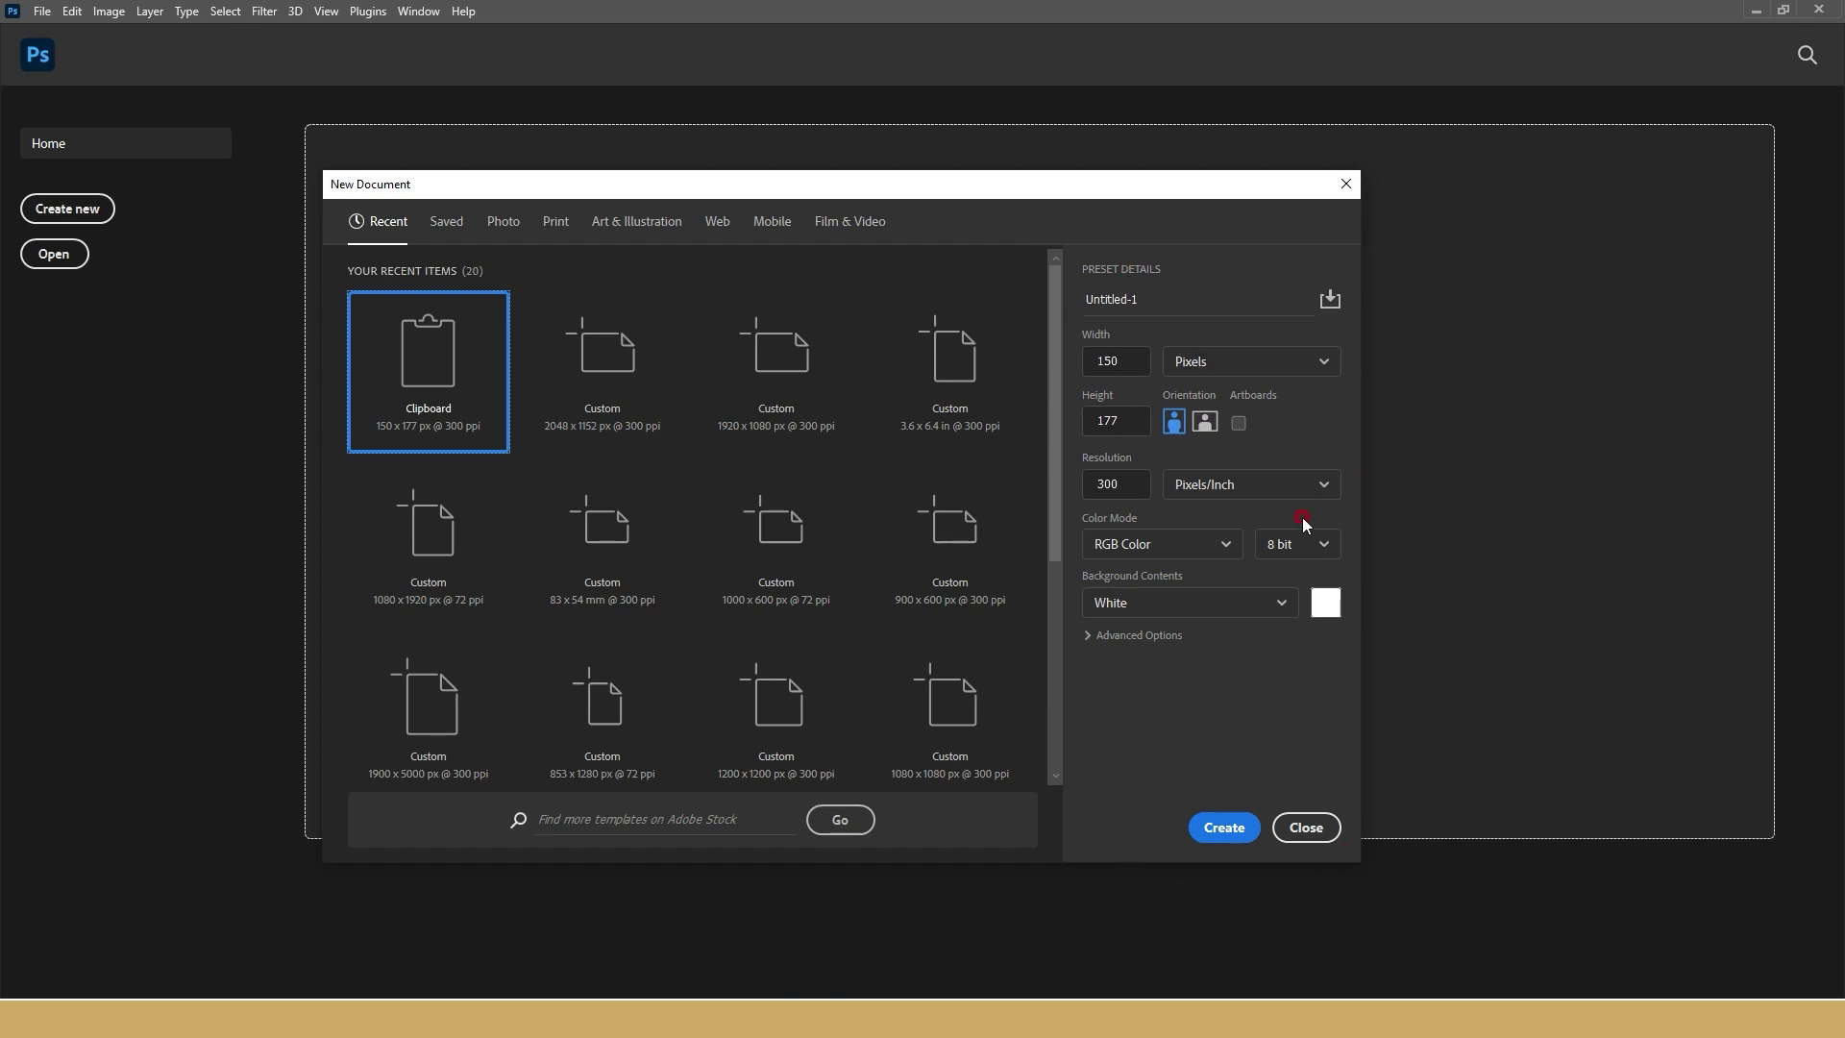
- Rename the new document from Untitled-1 to 'Test'
{"action": "left_click", "coordinate": [1171, 302]}
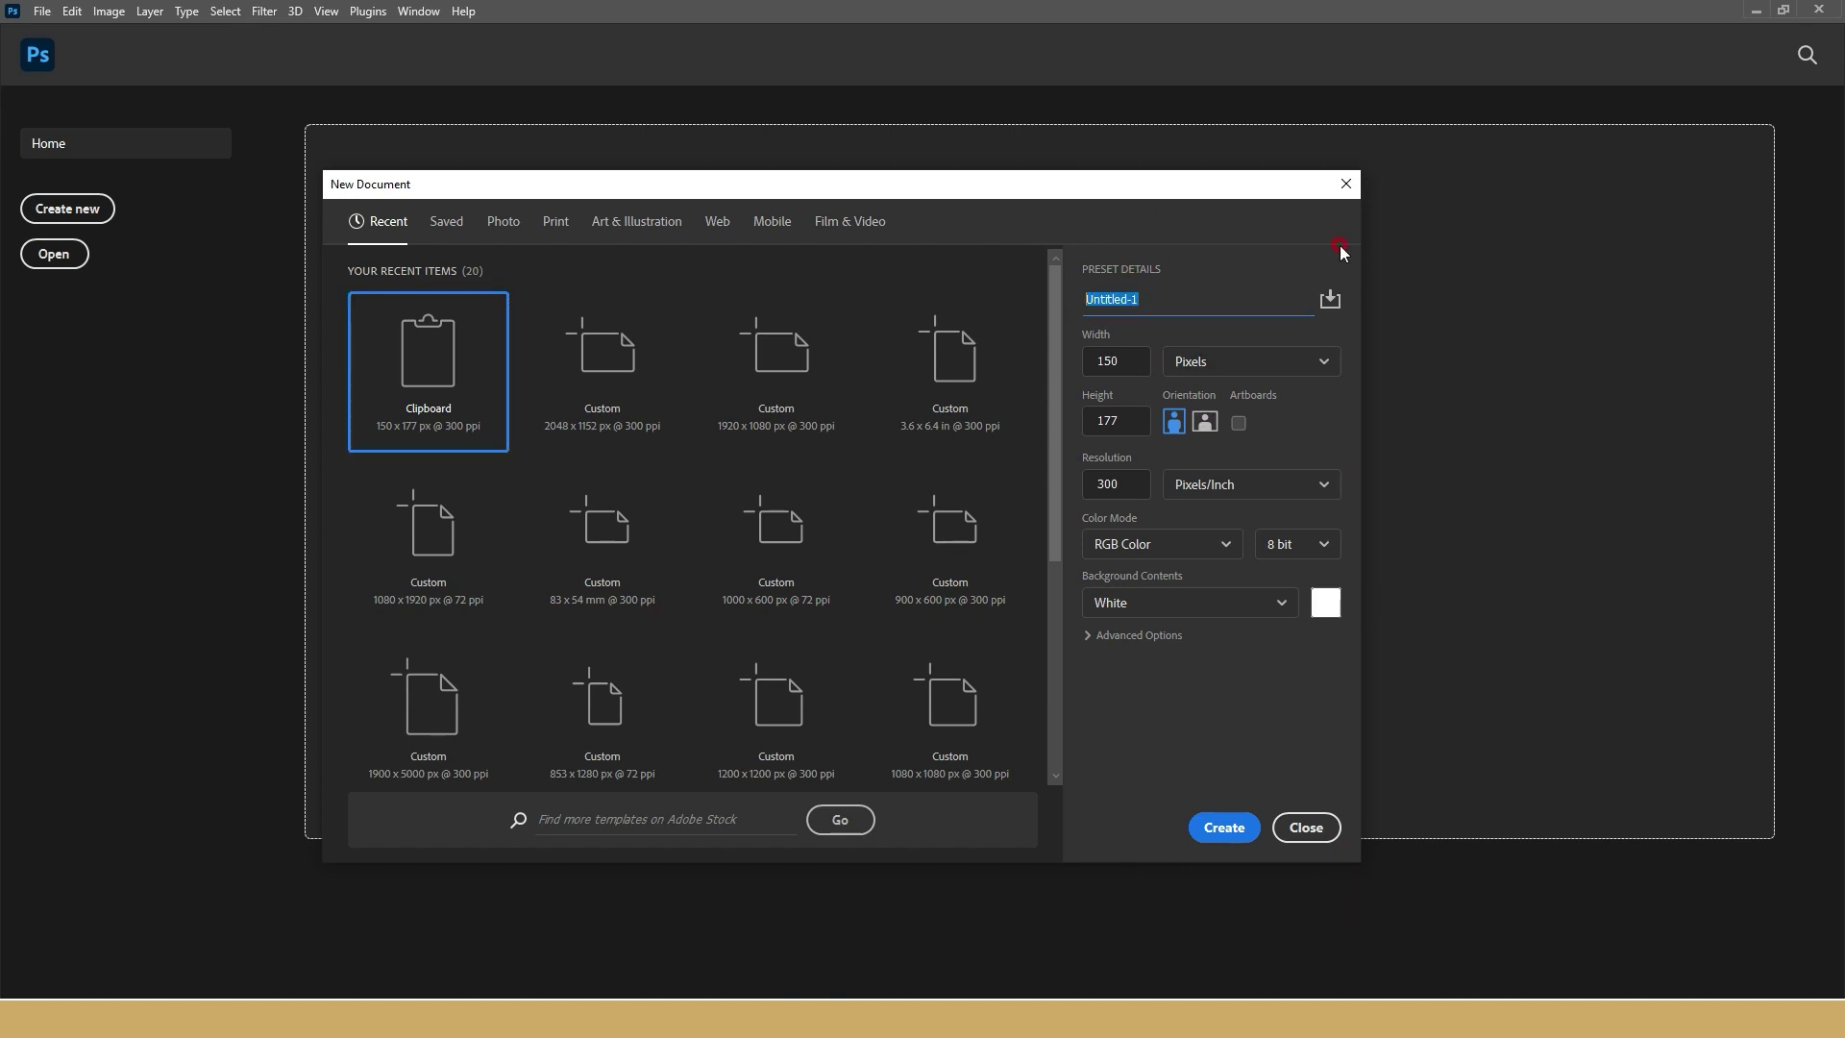
{"action": "type", "text": "TEst"}
{"action": "key", "text": "BackSpace"}
{"action": "key", "text": "BackSpace"}
{"action": "key", "text": "BackSpace"}
{"action": "type", "text": "e"}
{"action": "type", "text": "st"}
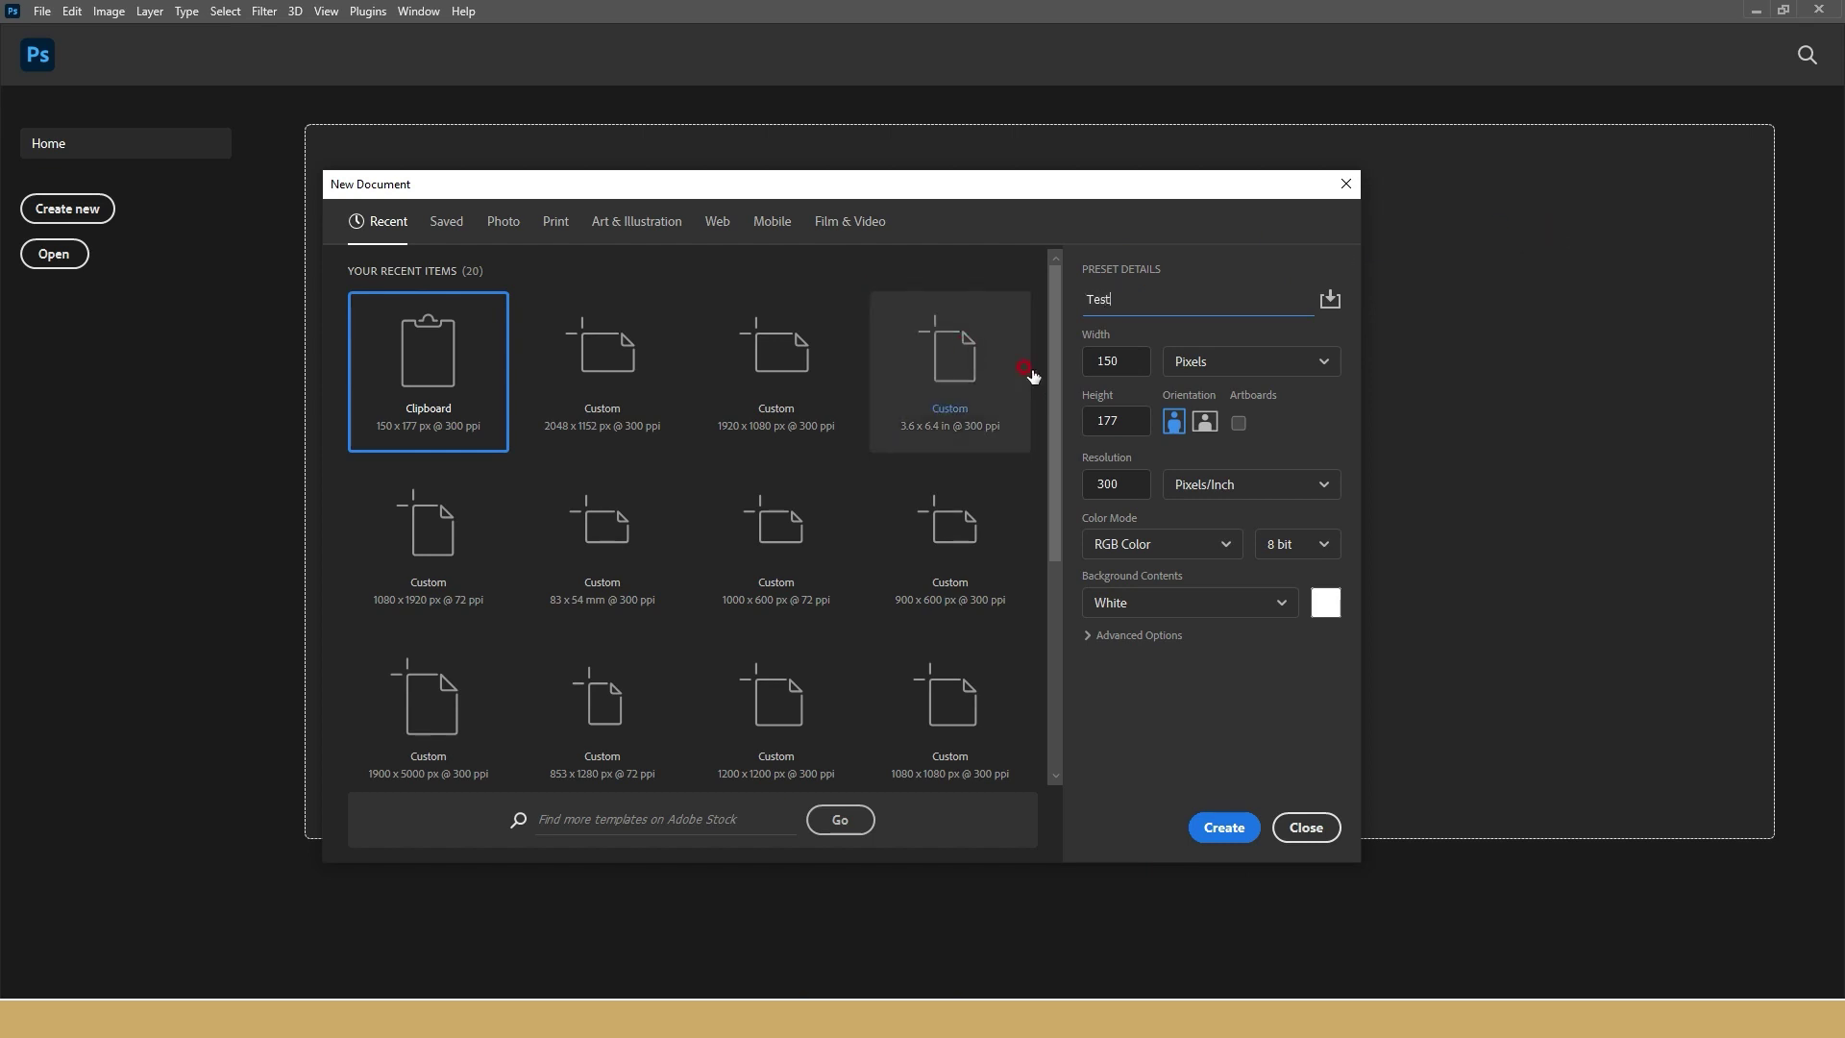
{"action": "left_click", "coordinate": [1093, 421]}
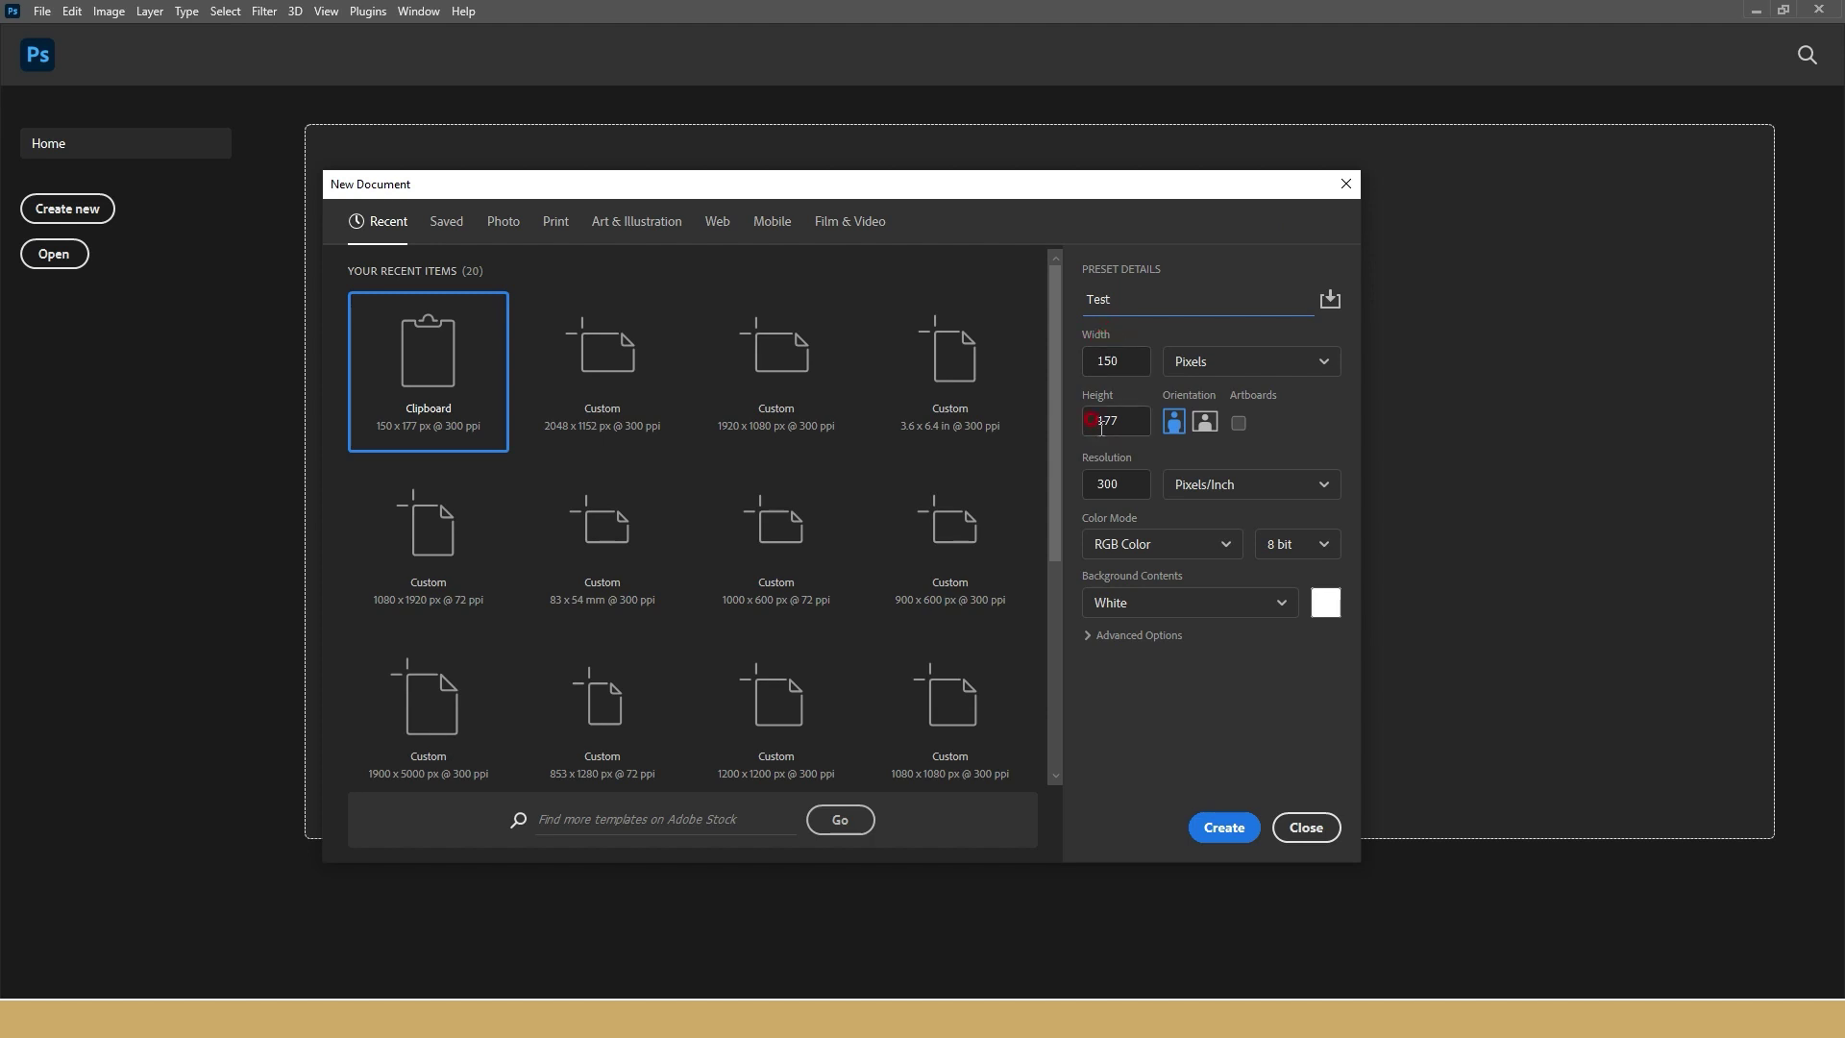
- Set the document size to 1920 × 1080 pixels
{"action": "left_click", "coordinate": [1273, 361]}
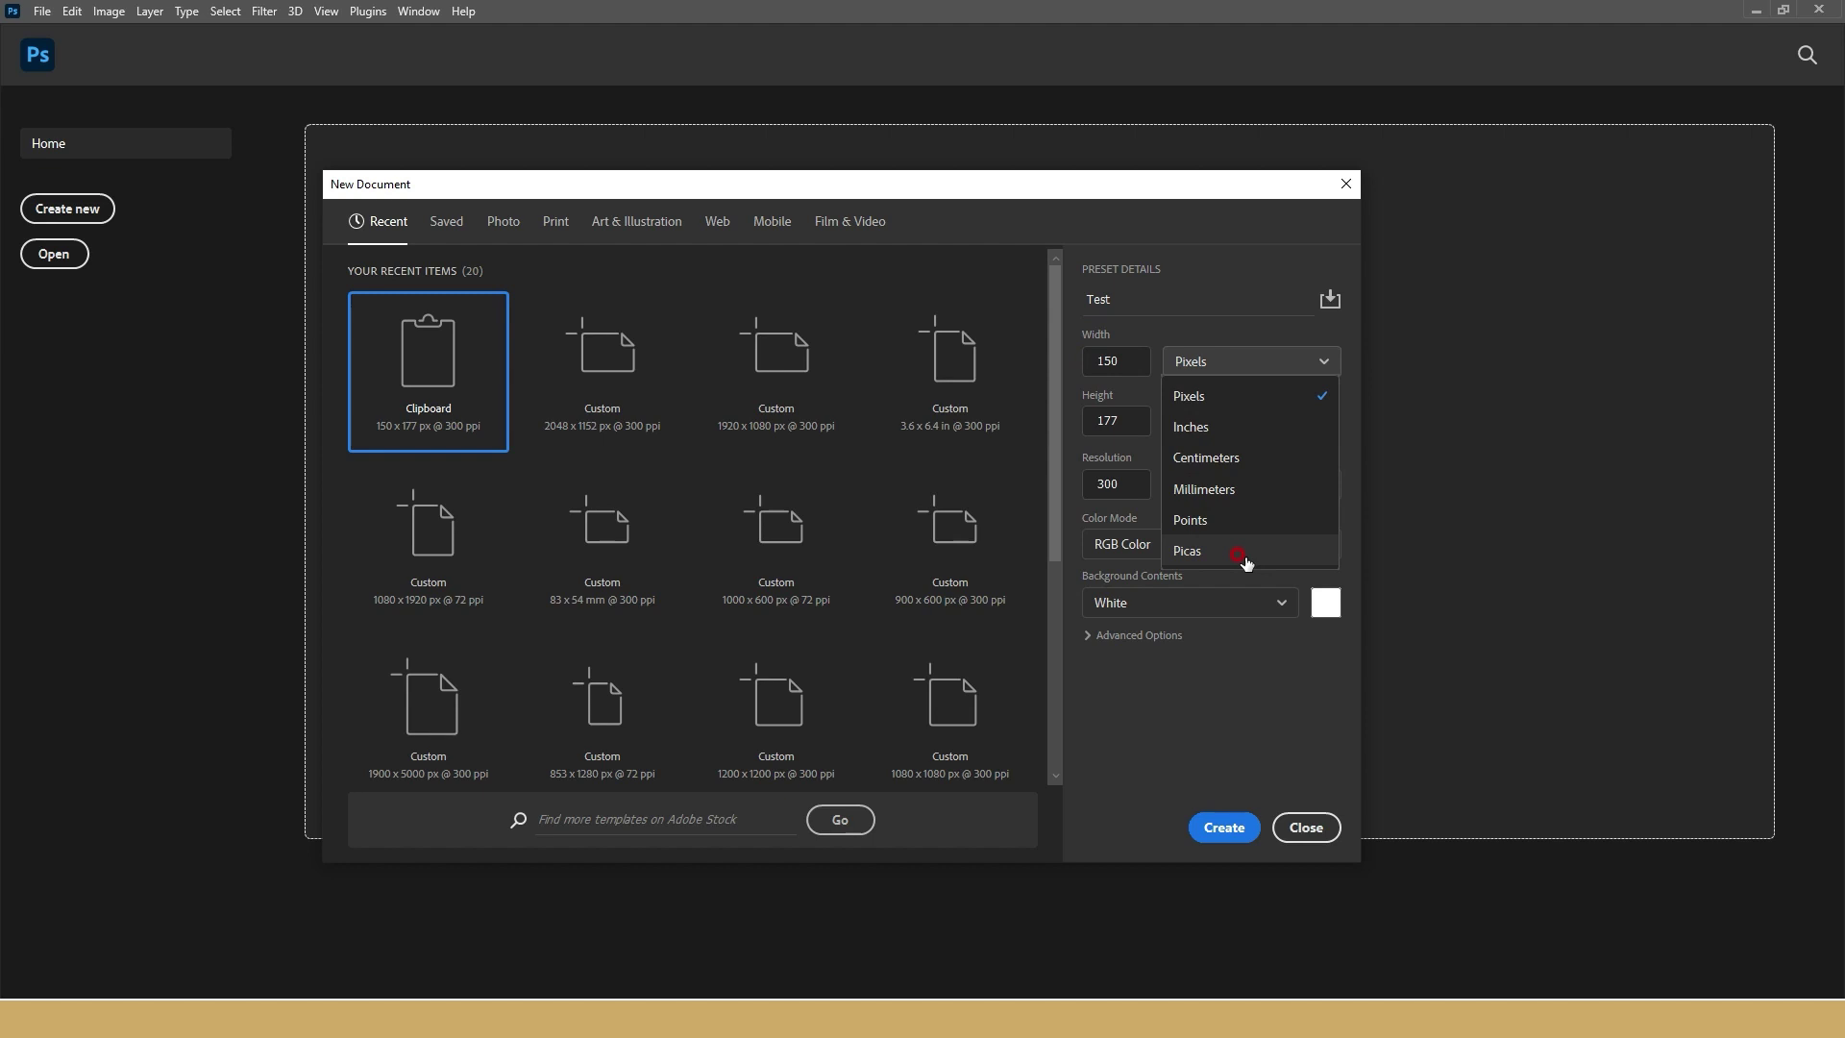
{"action": "left_click", "coordinate": [1230, 404]}
{"action": "left_click", "coordinate": [1086, 359]}
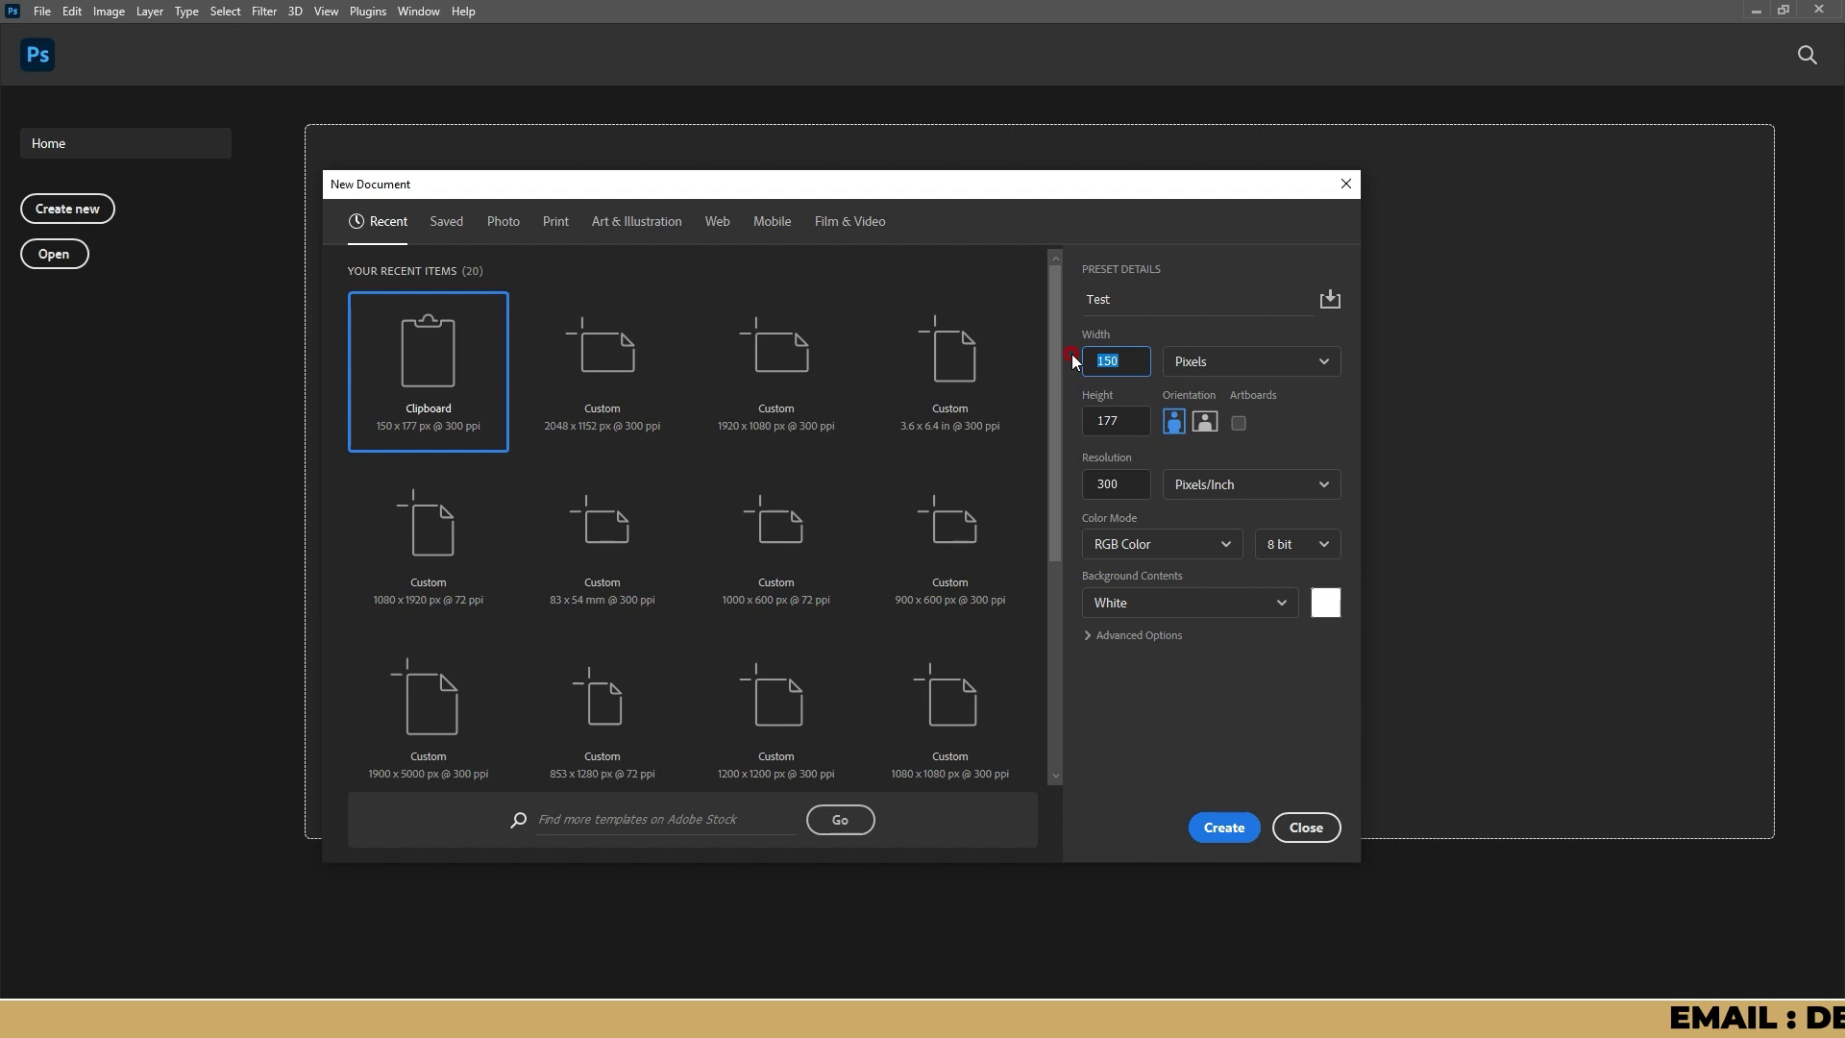
{"action": "type", "text": "1920"}
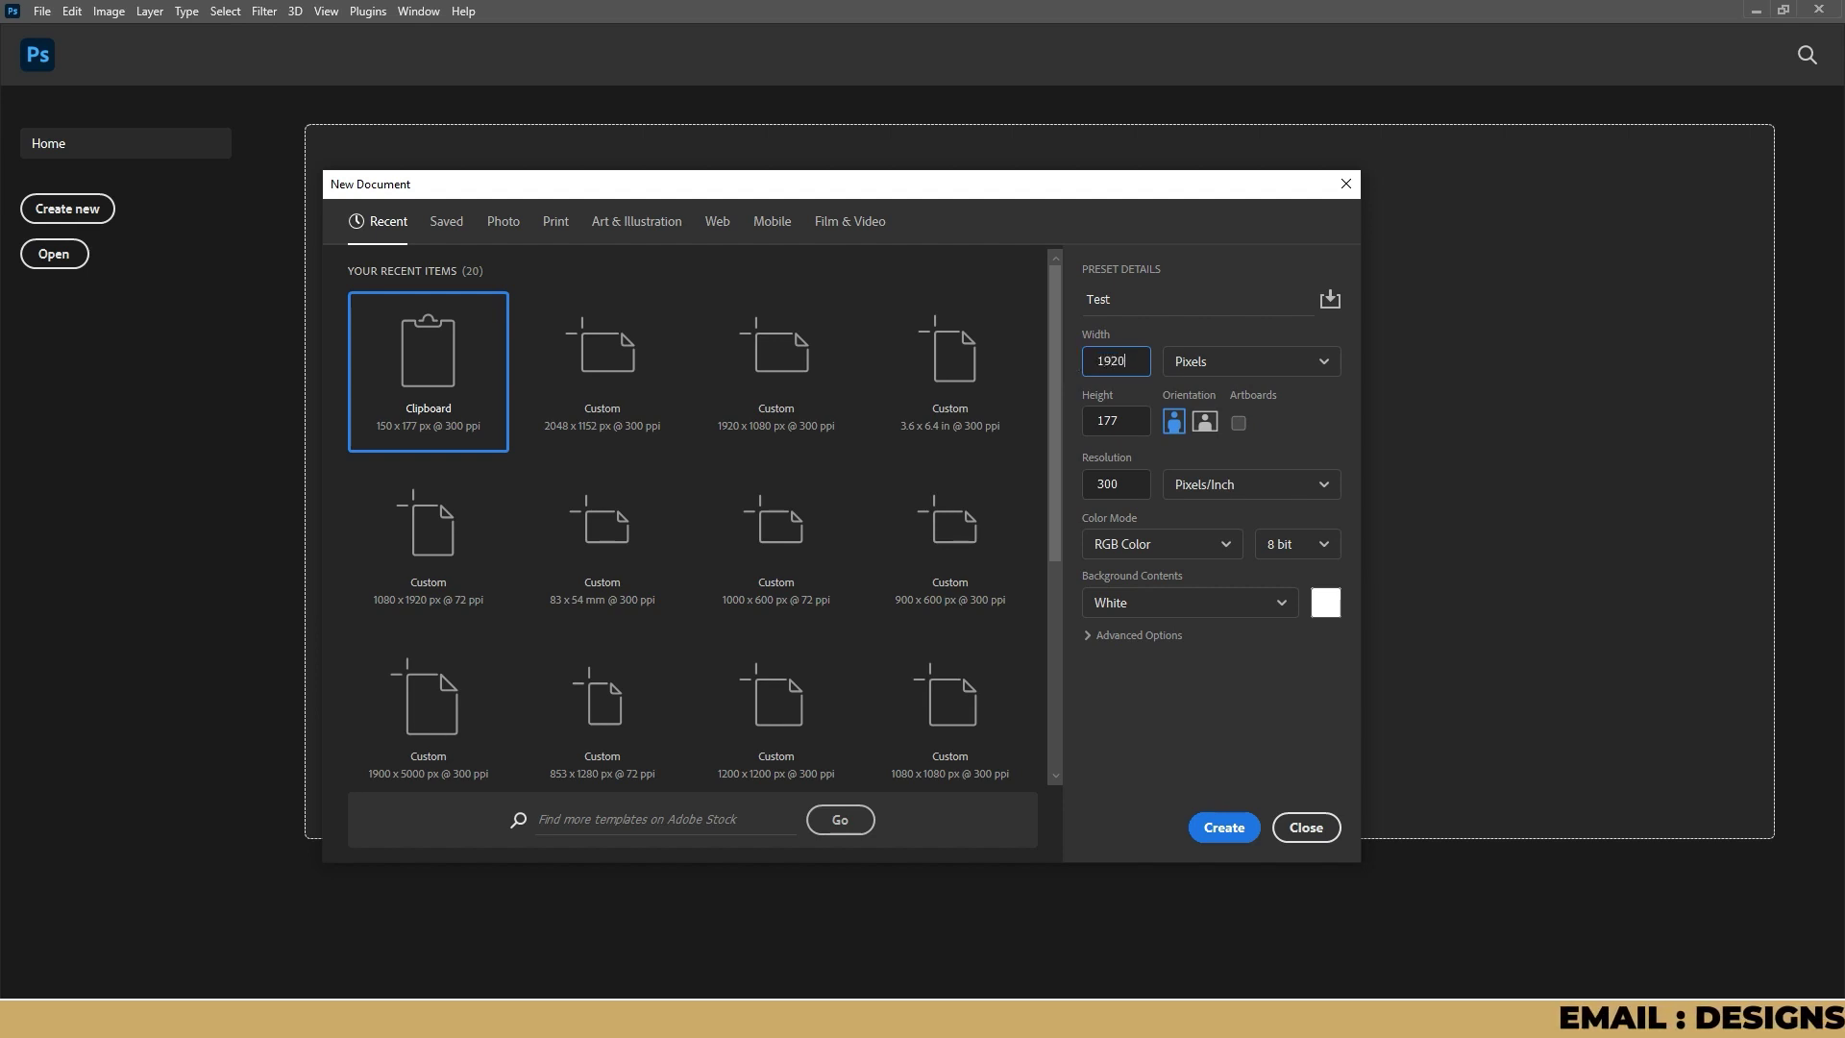
{"action": "key", "text": "Tab"}
{"action": "type", "text": "1"}
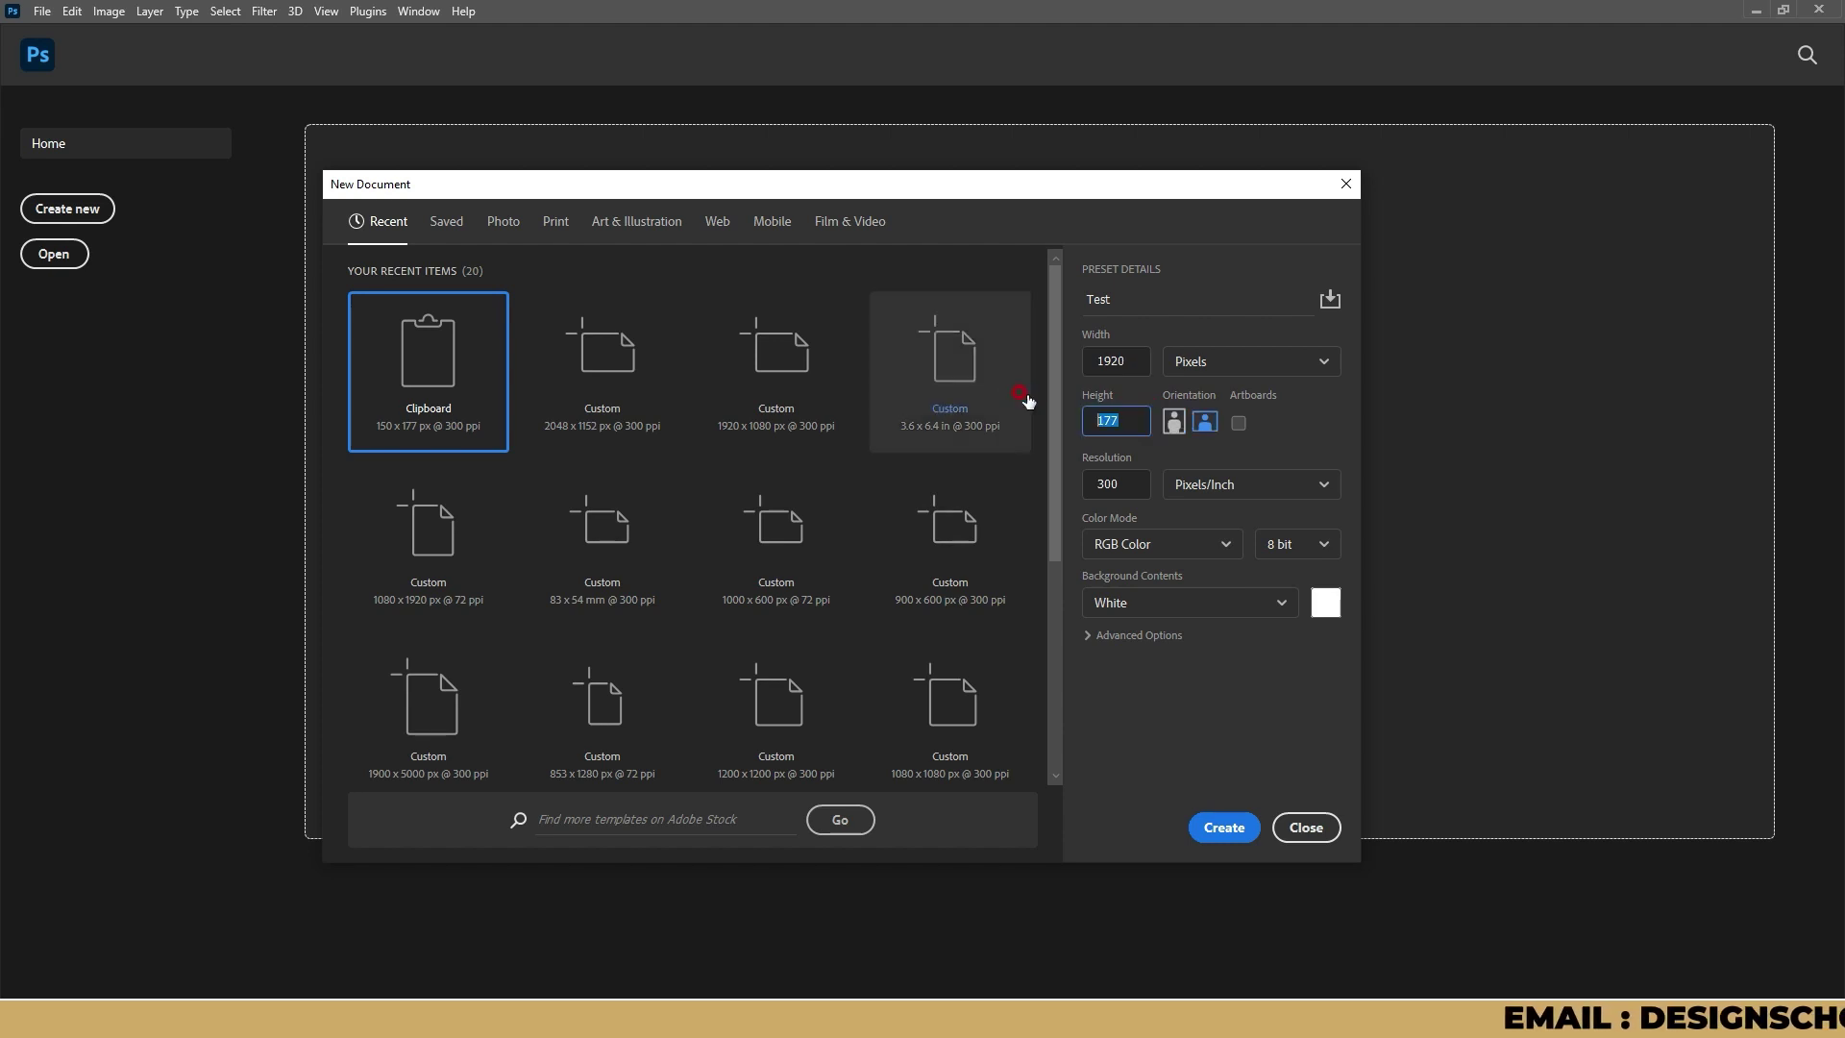
{"action": "type", "text": "080"}
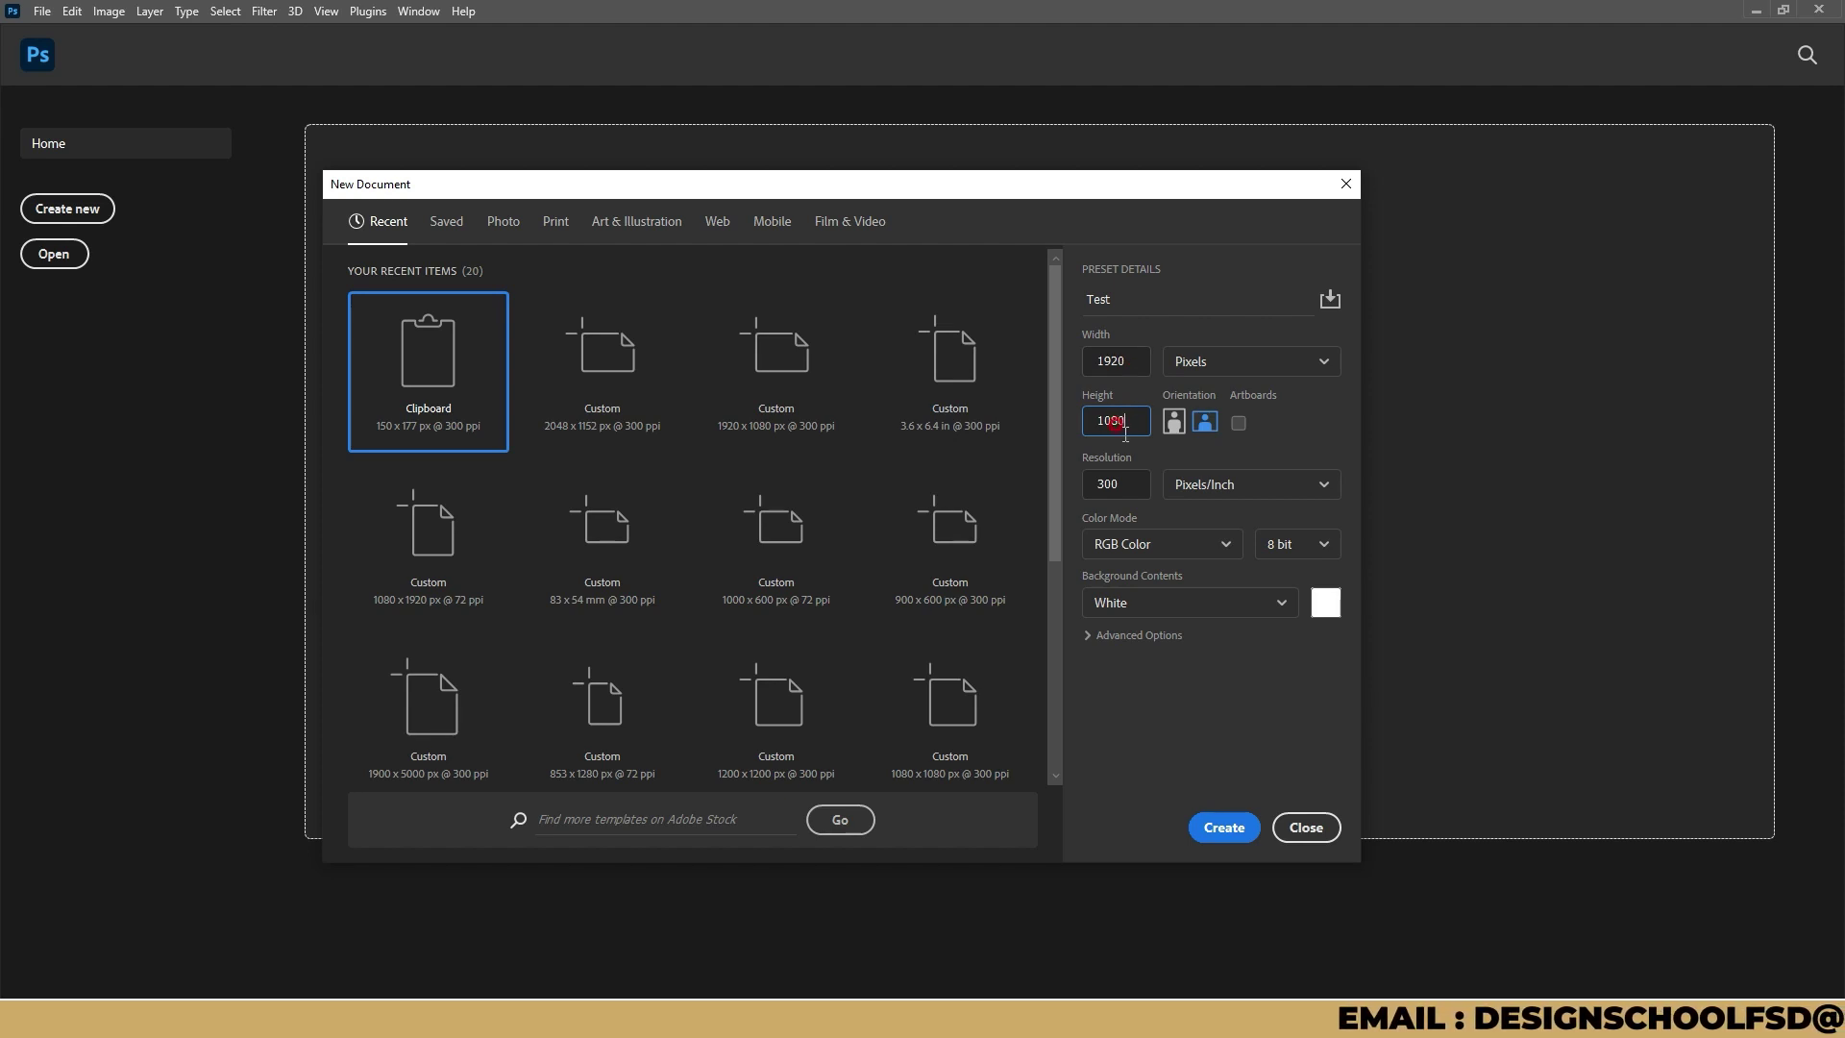
- Set the canvas orientation to landscape
{"action": "left_click", "coordinate": [1203, 429]}
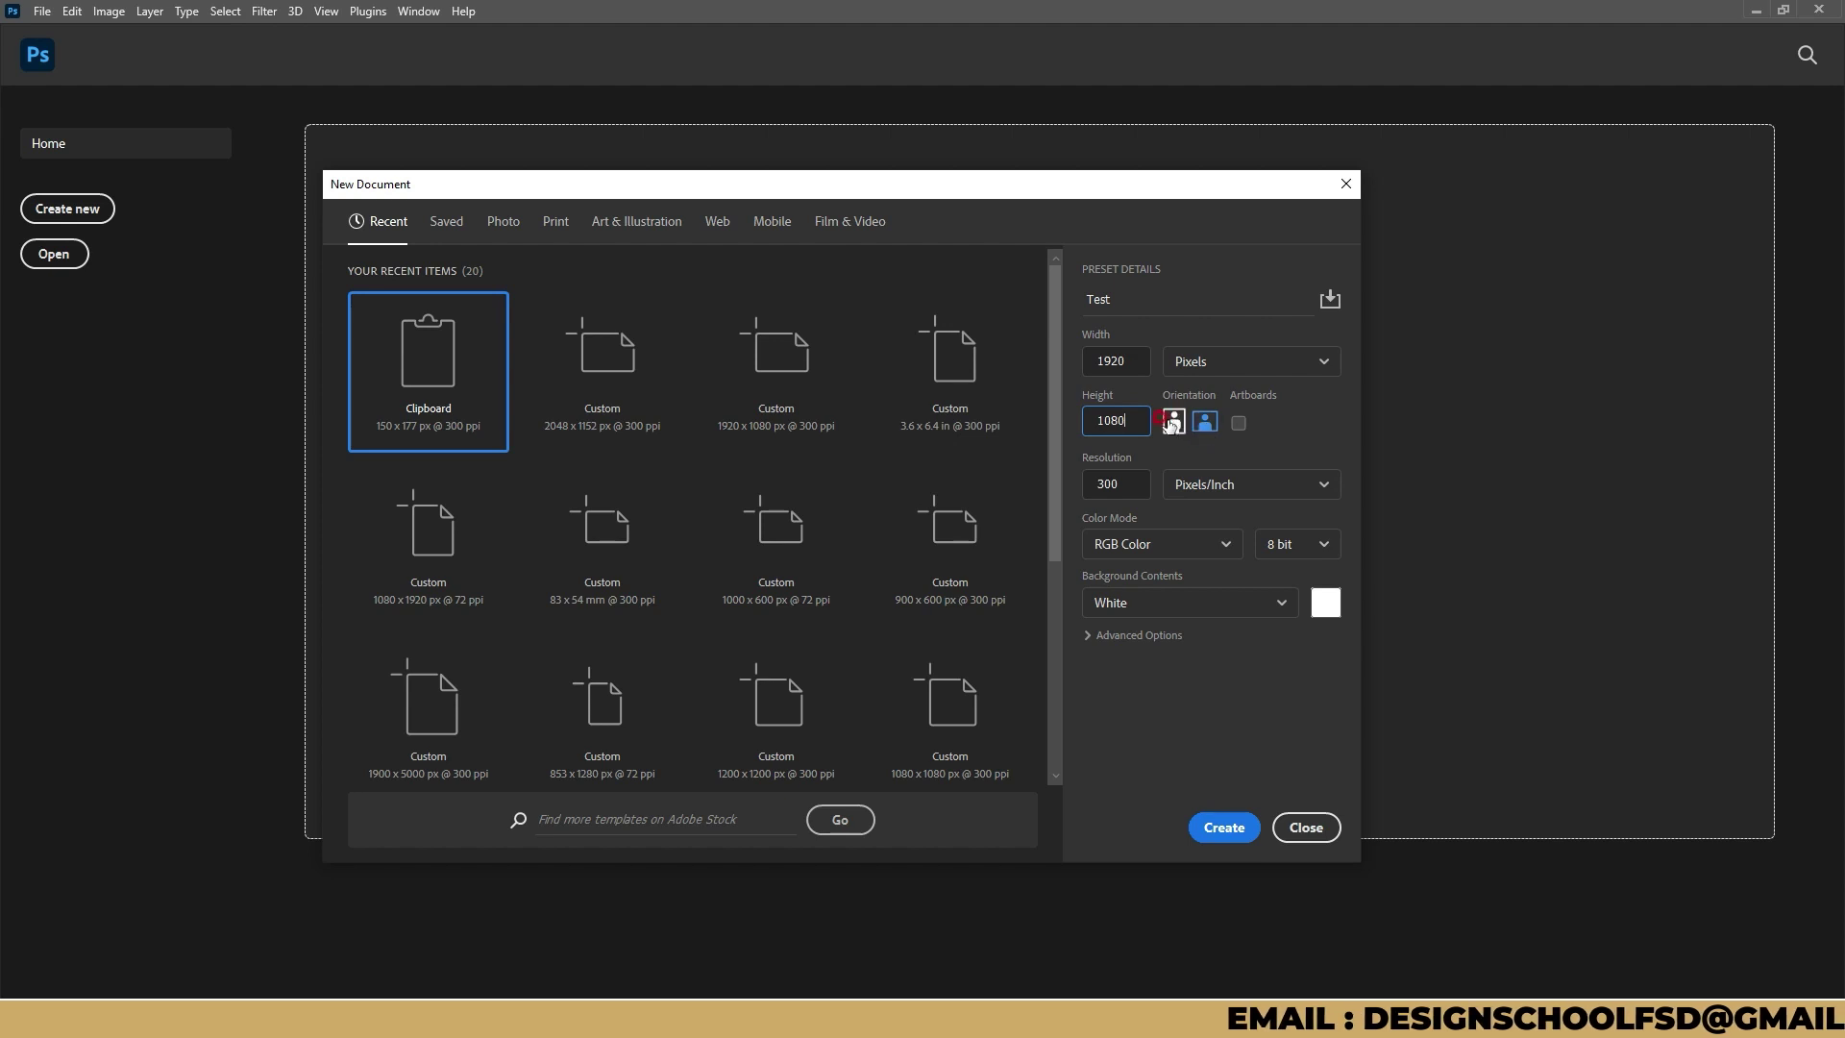
{"action": "left_click", "coordinate": [1134, 372]}
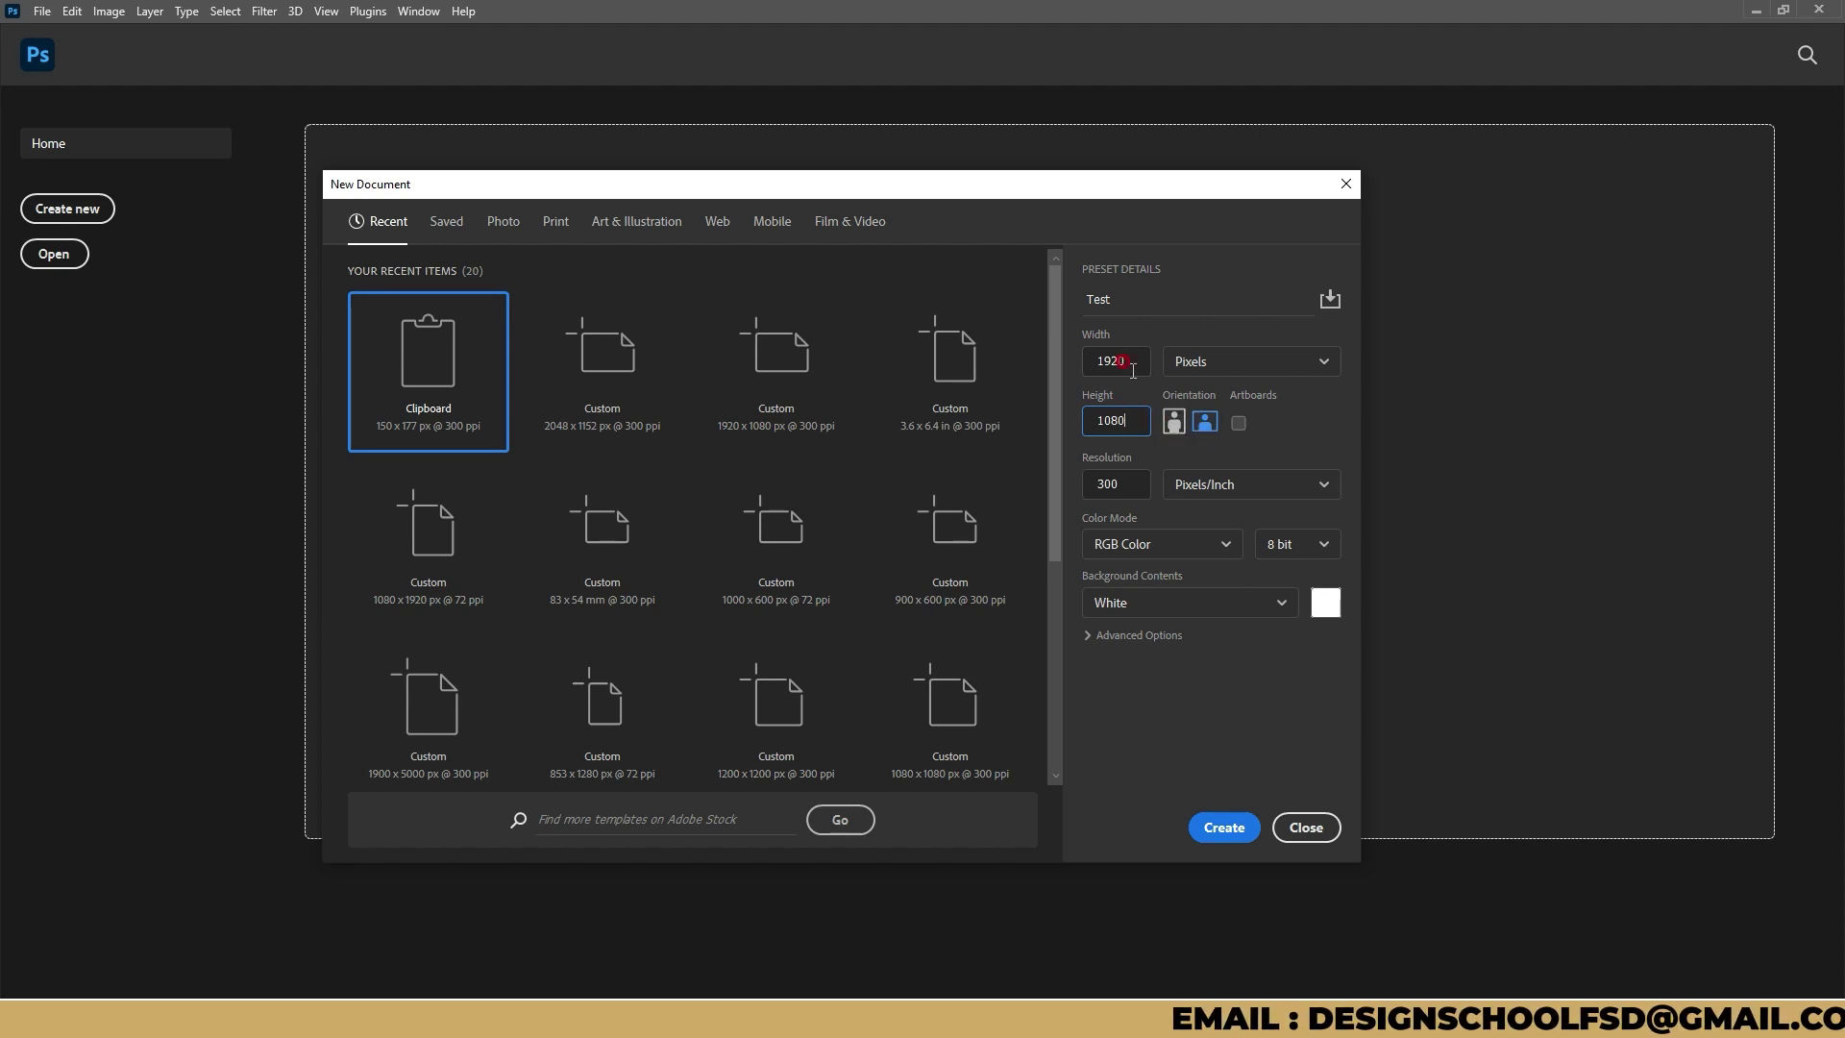
{"action": "left_click", "coordinate": [1172, 423]}
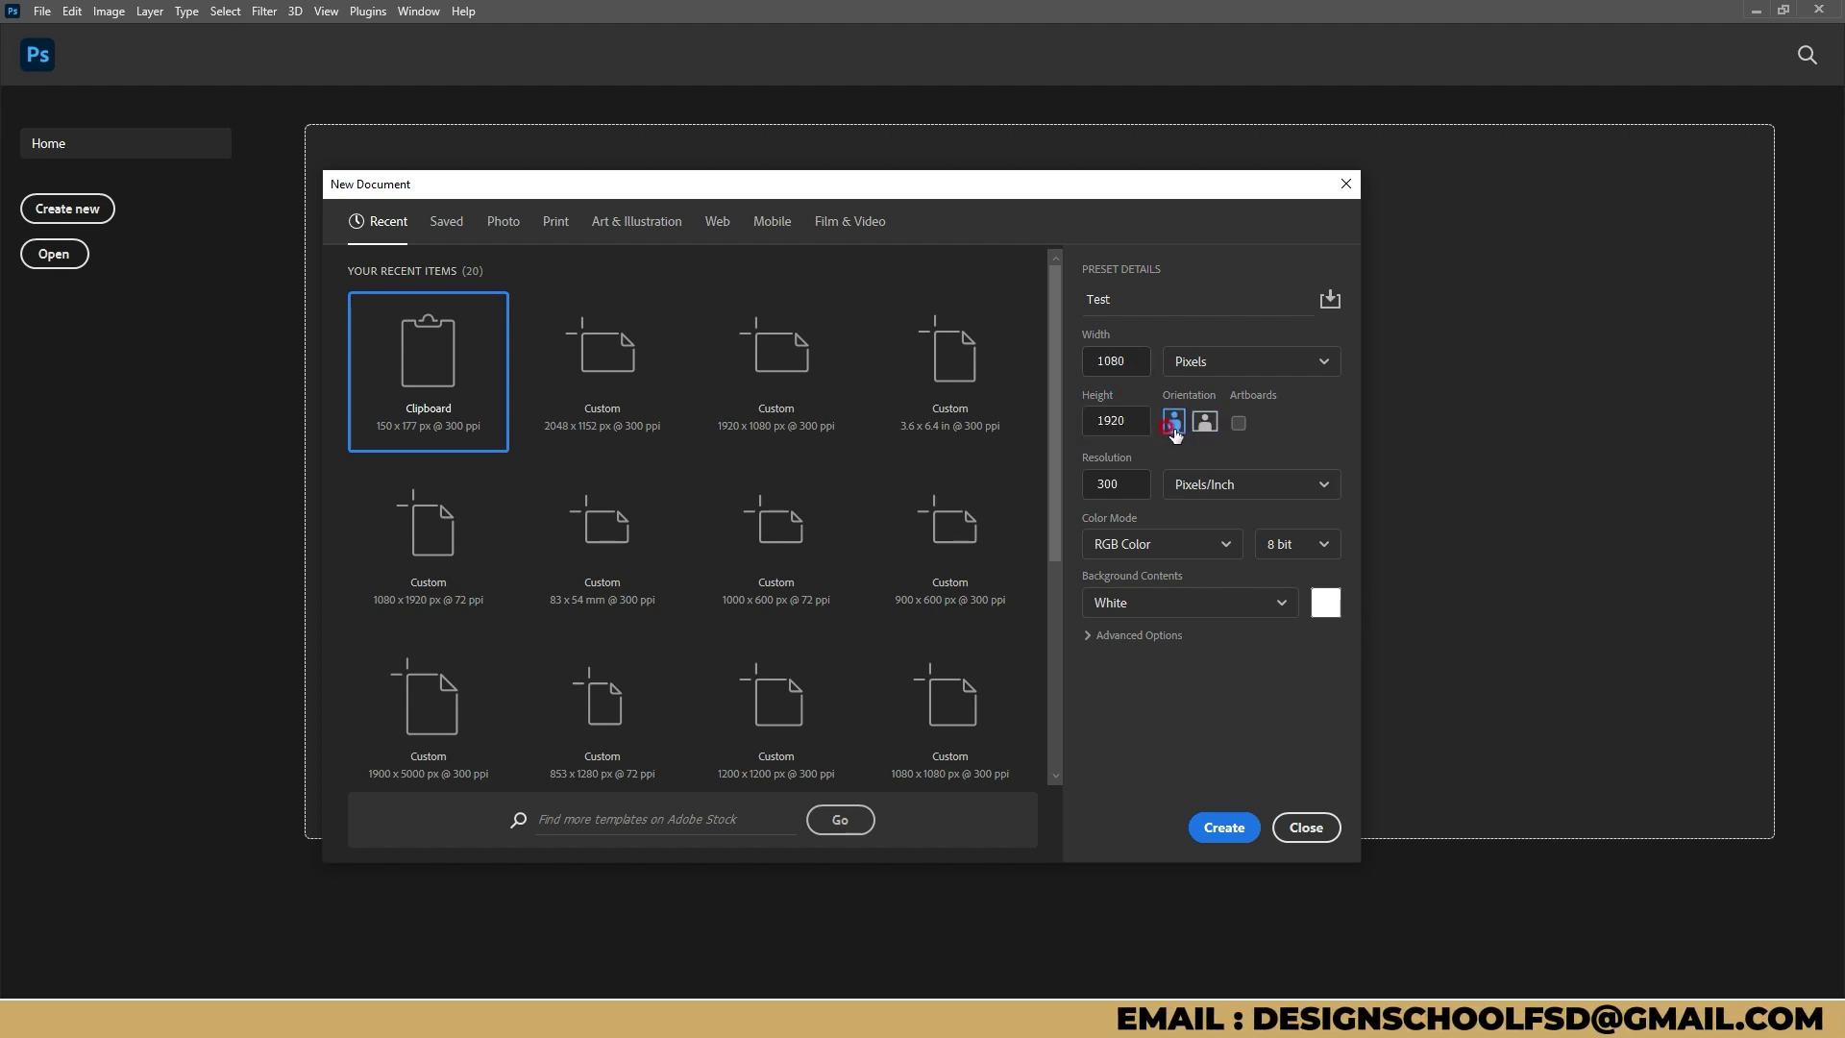
{"action": "left_click", "coordinate": [1130, 419]}
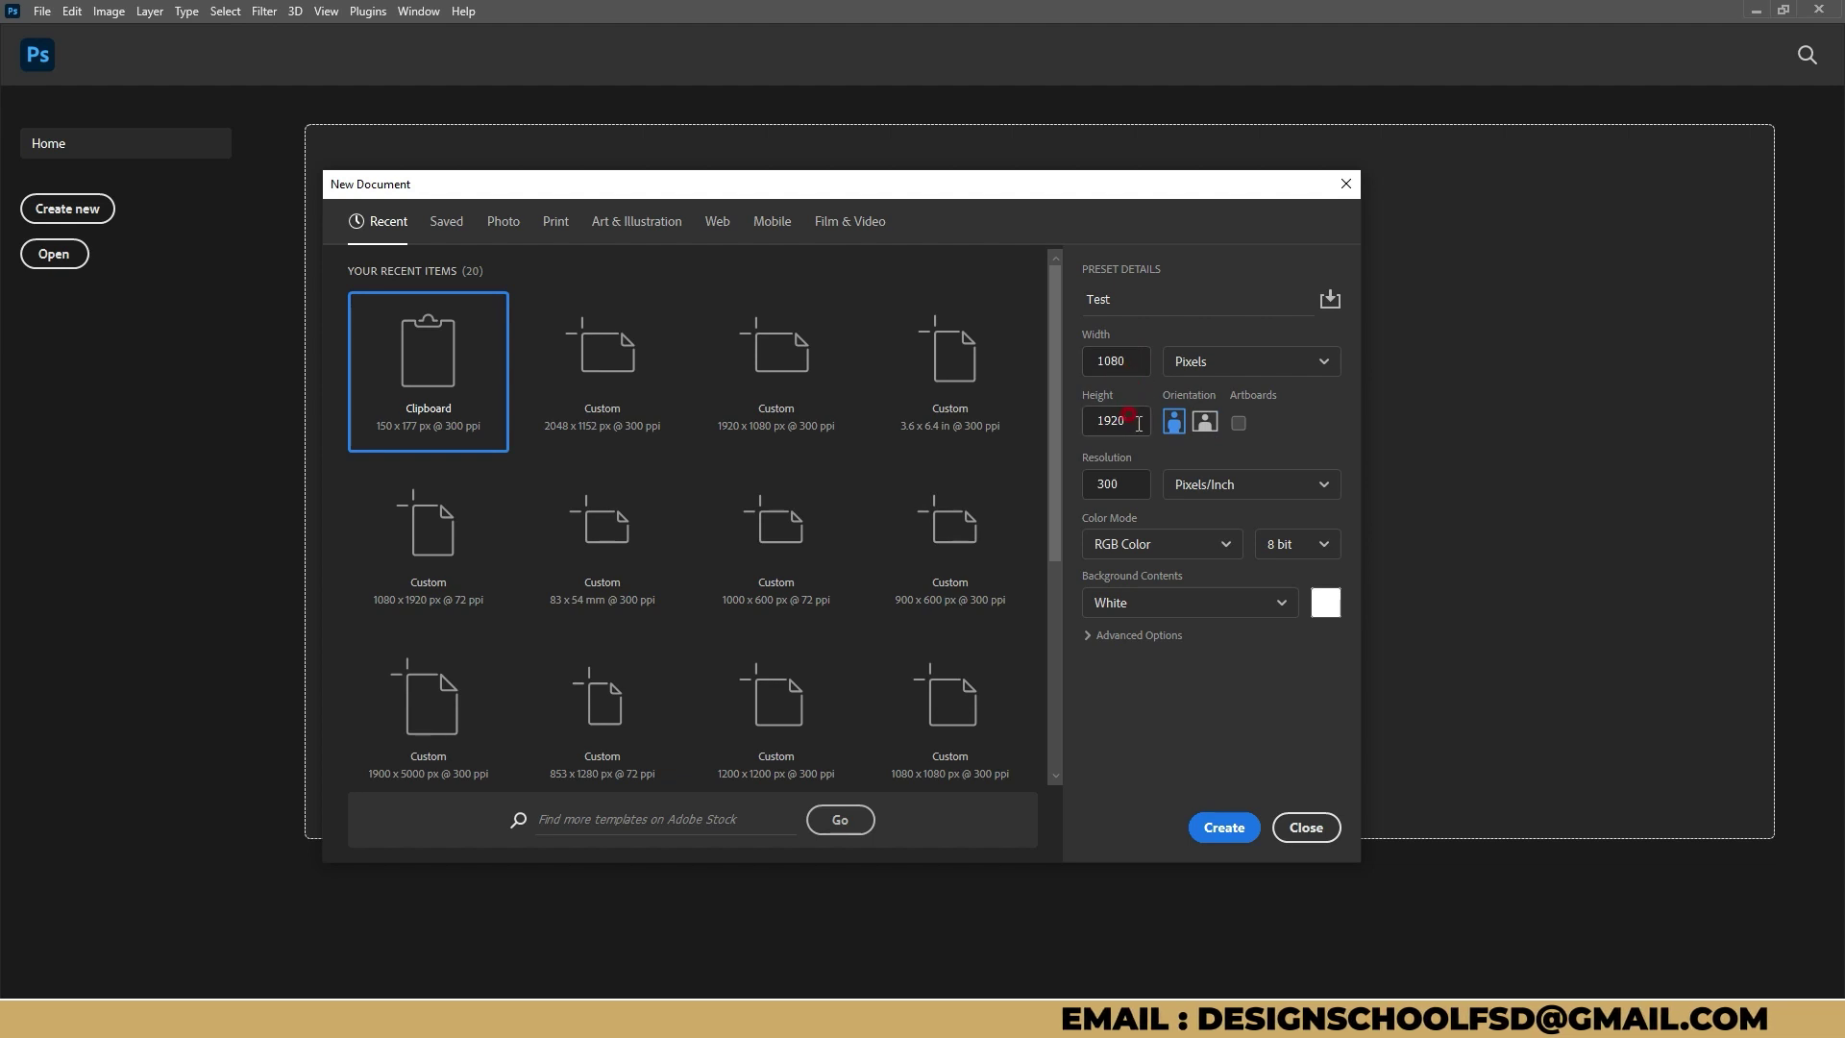
{"action": "left_click", "coordinate": [1204, 422]}
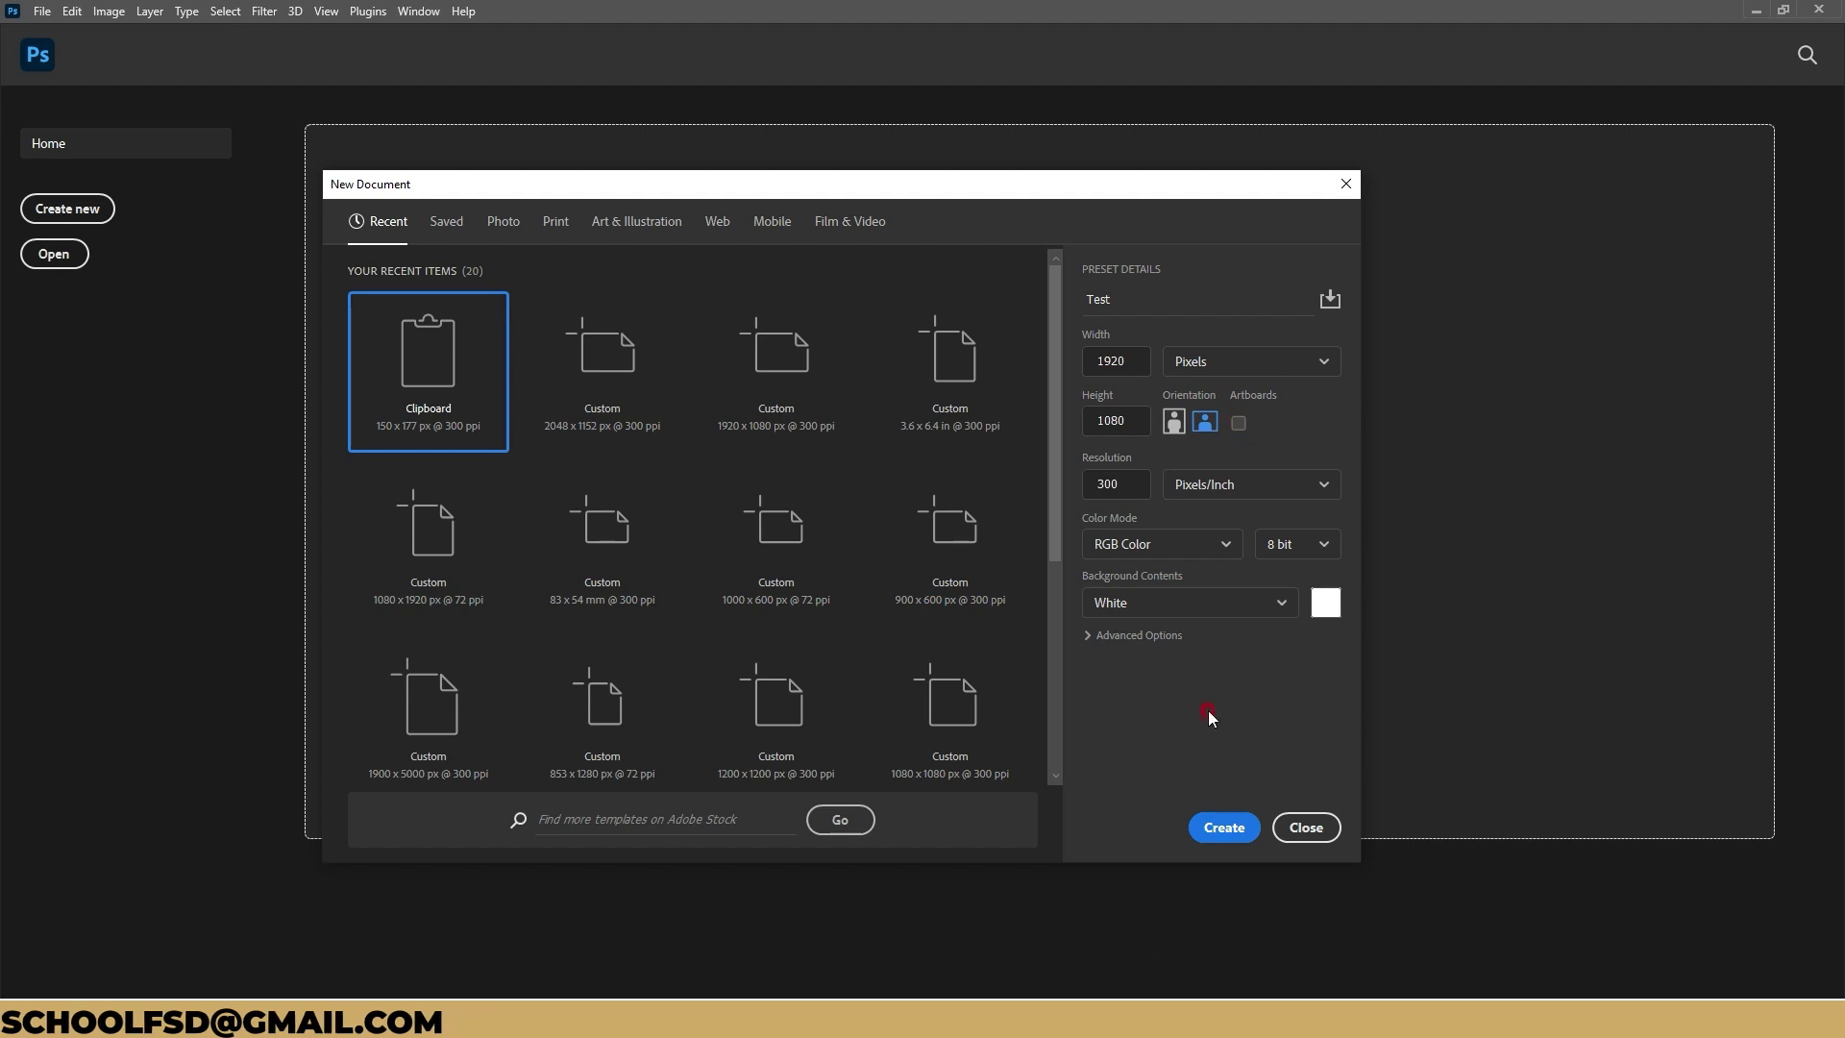
{"action": "left_click", "coordinate": [1078, 483]}
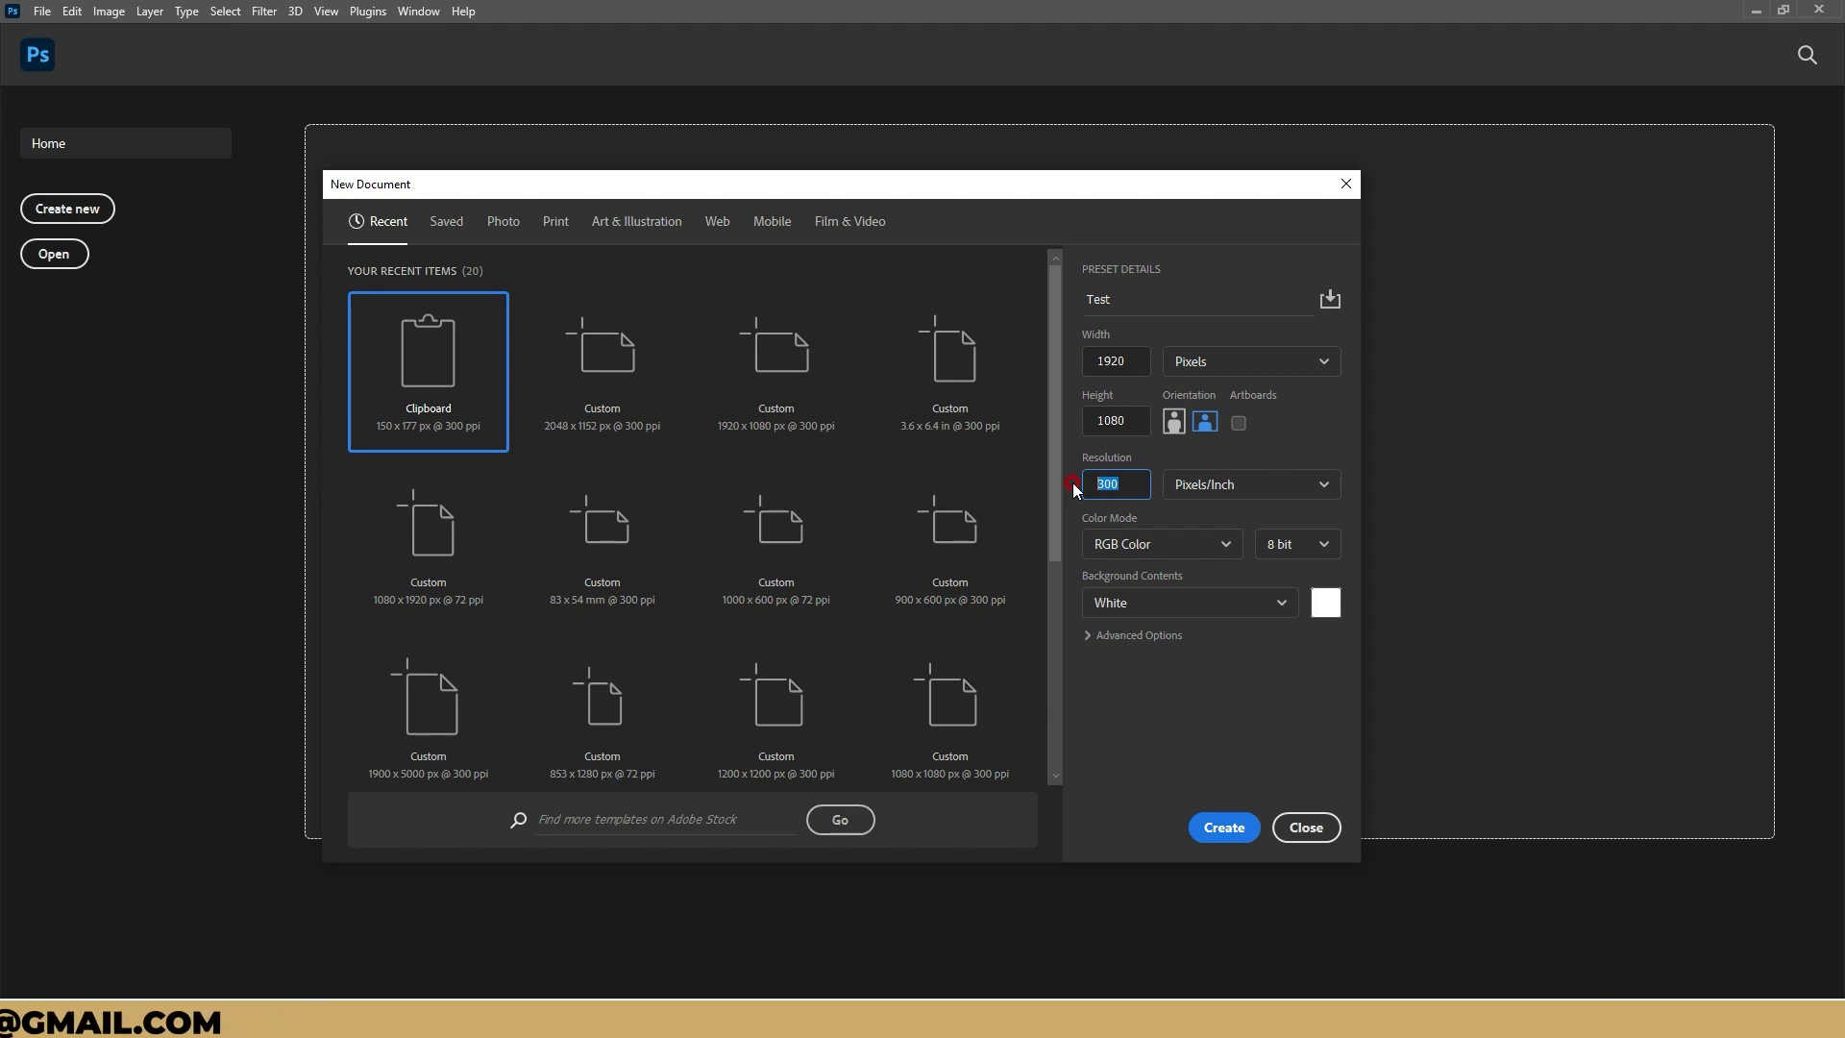
{"action": "type", "text": "72"}
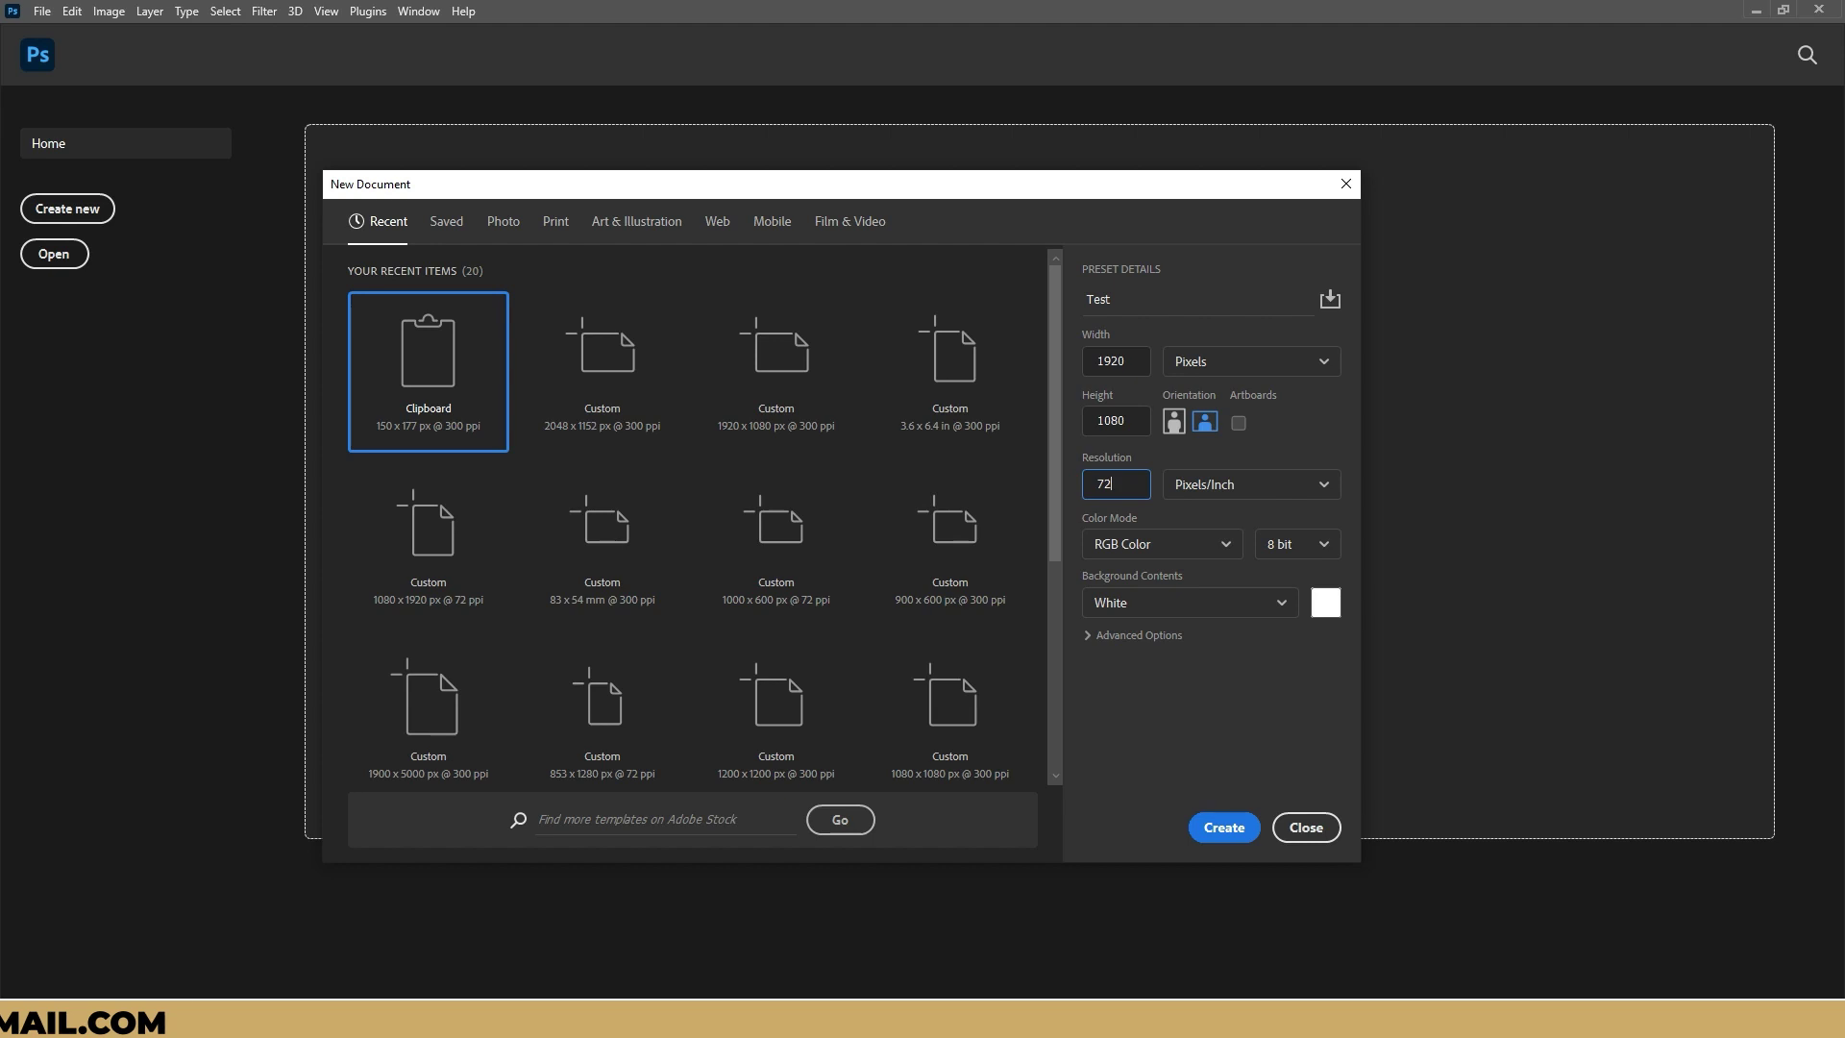
{"action": "key", "text": "BackSpace"}
{"action": "key", "text": "BackSpace"}
{"action": "type", "text": "96"}
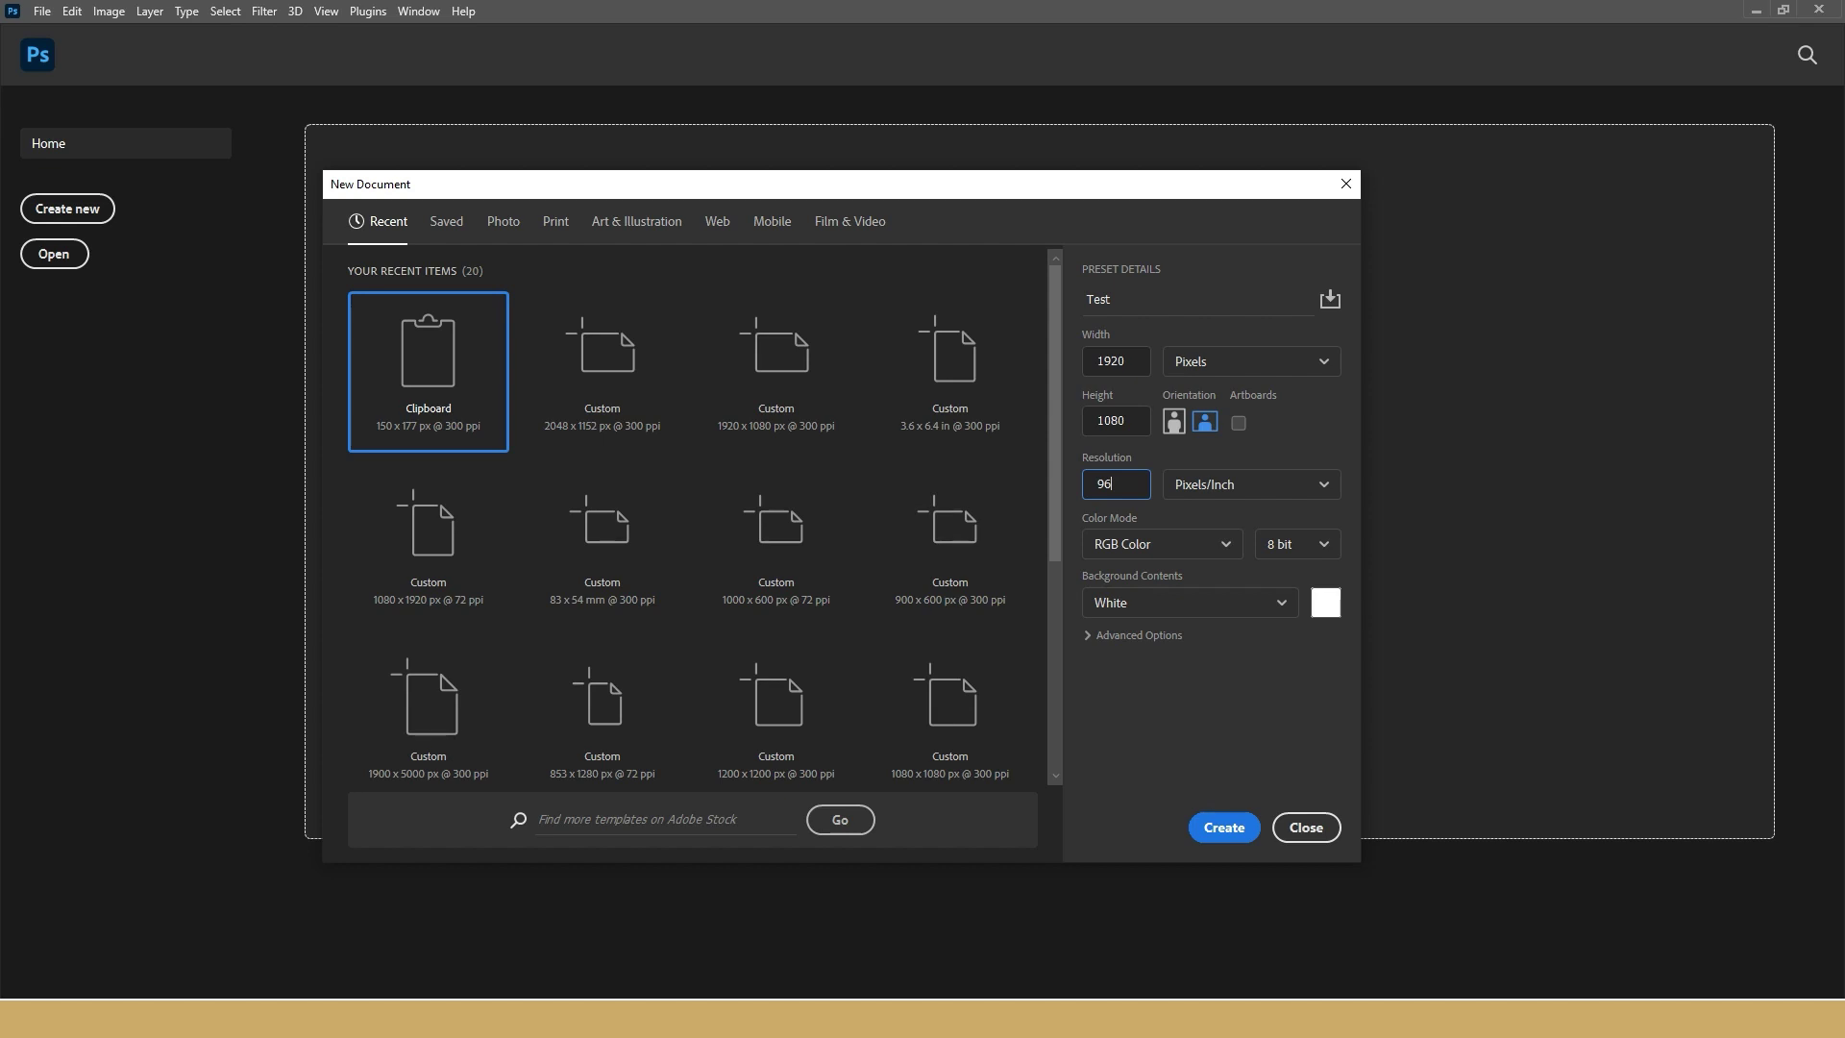
{"action": "key", "text": "BackSpace"}
{"action": "key", "text": "BackSpace"}
{"action": "type", "text": "150"}
{"action": "key", "text": "BackSpace"}
{"action": "key", "text": "BackSpace"}
{"action": "key", "text": "BackSpace"}
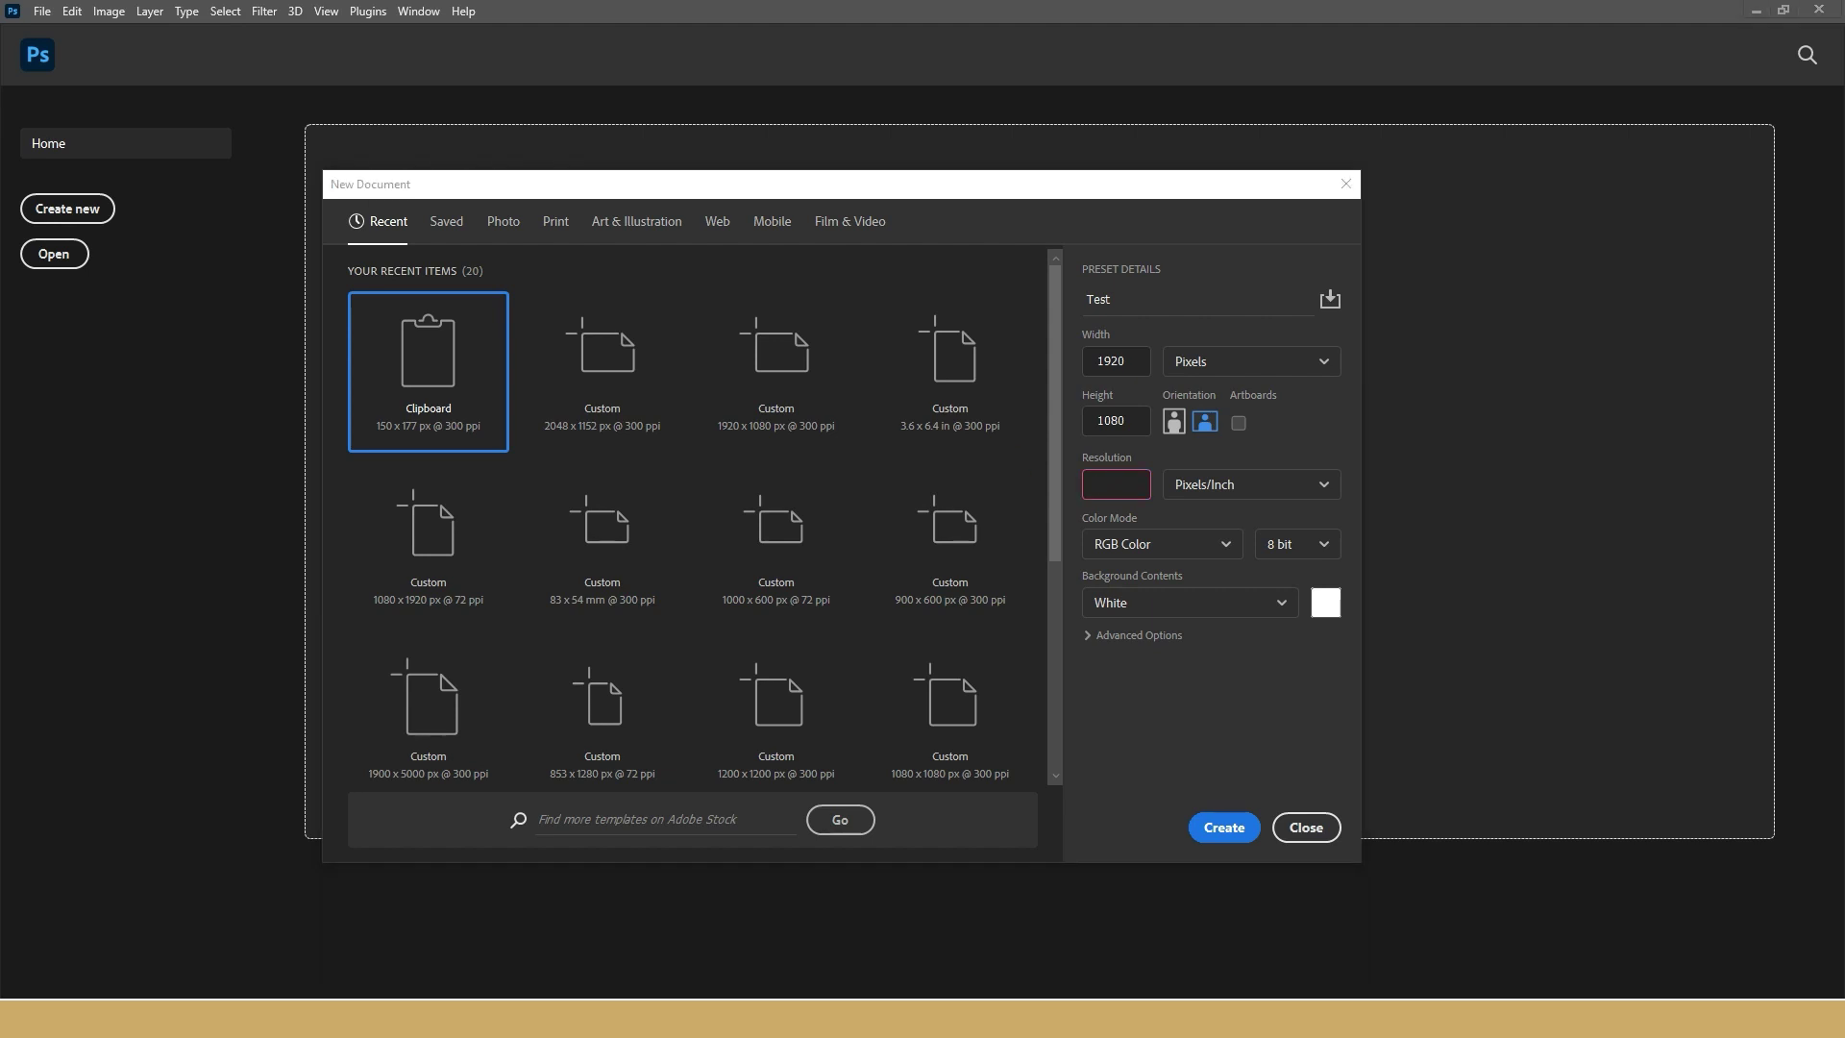
{"action": "left_click", "coordinate": [1096, 483]}
{"action": "type", "text": "300"}
- Keep resolution at 300 Pixels/Inch and open the Color Mode choices
{"action": "left_click", "coordinate": [1318, 483]}
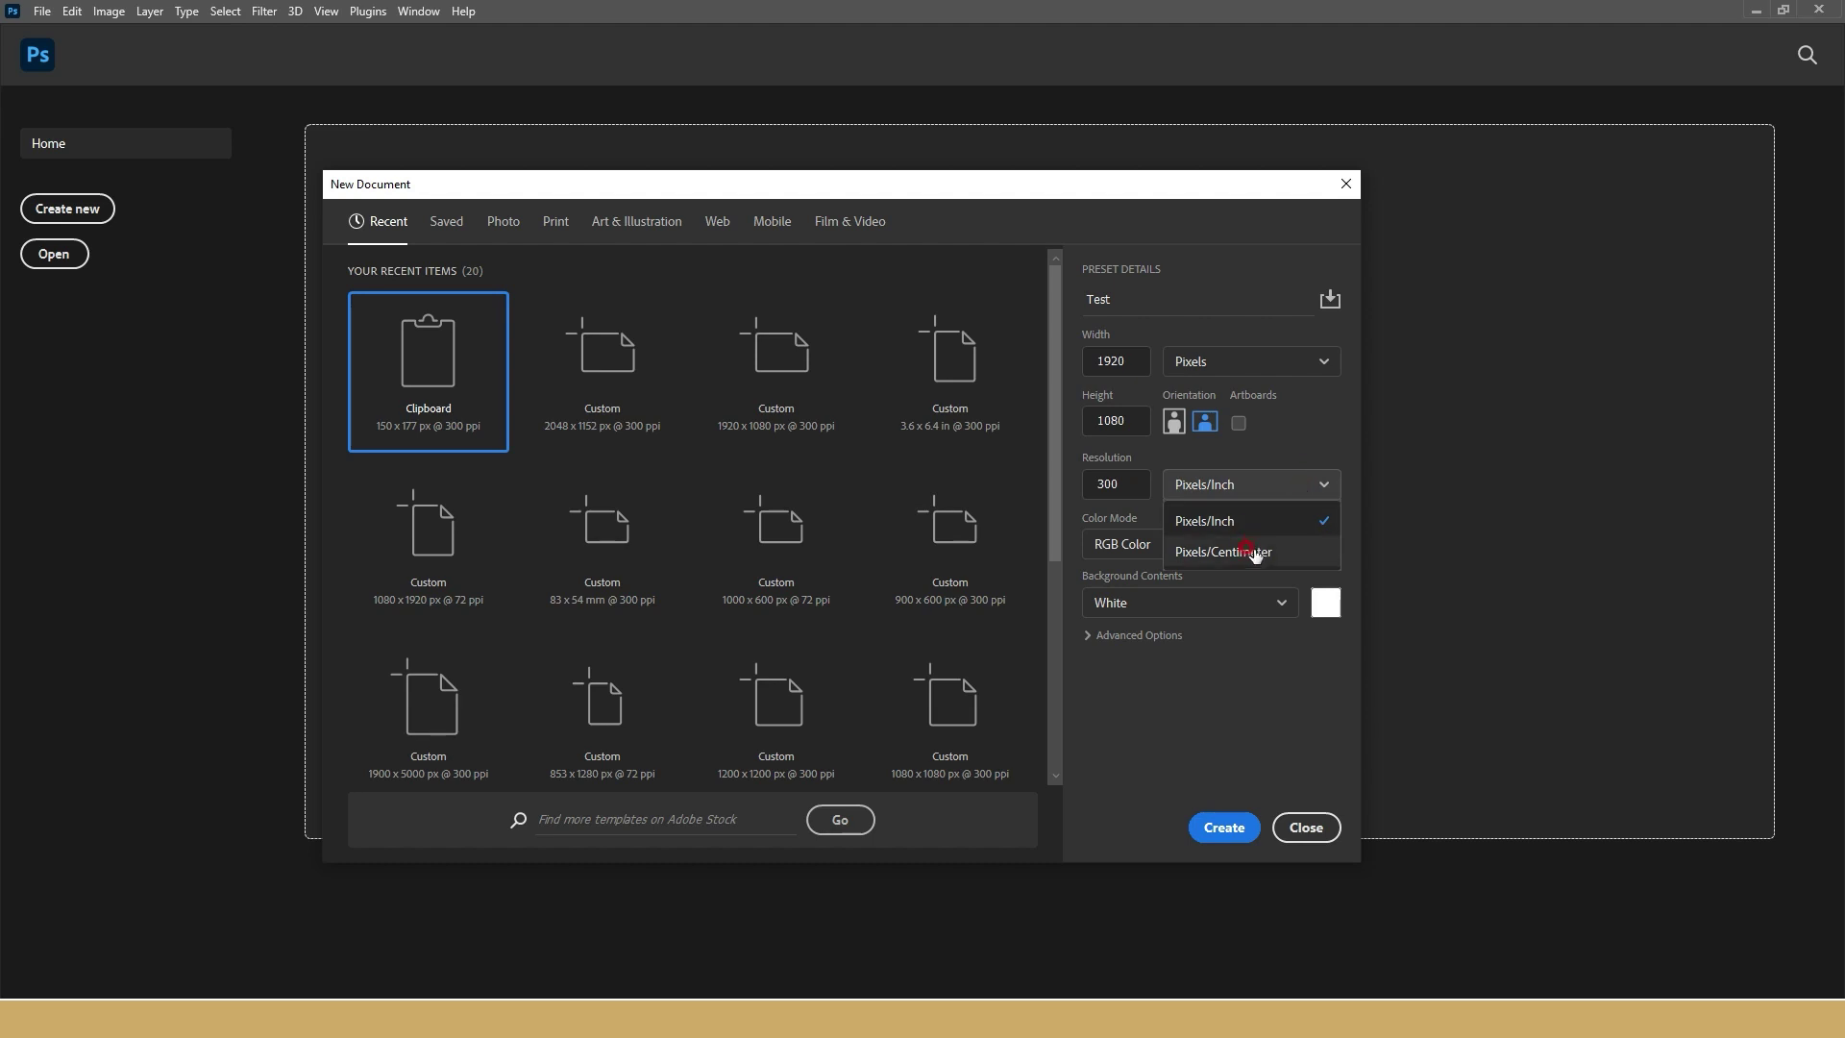
{"action": "left_click", "coordinate": [1275, 486]}
{"action": "left_click", "coordinate": [1263, 490]}
{"action": "left_click", "coordinate": [1262, 497]}
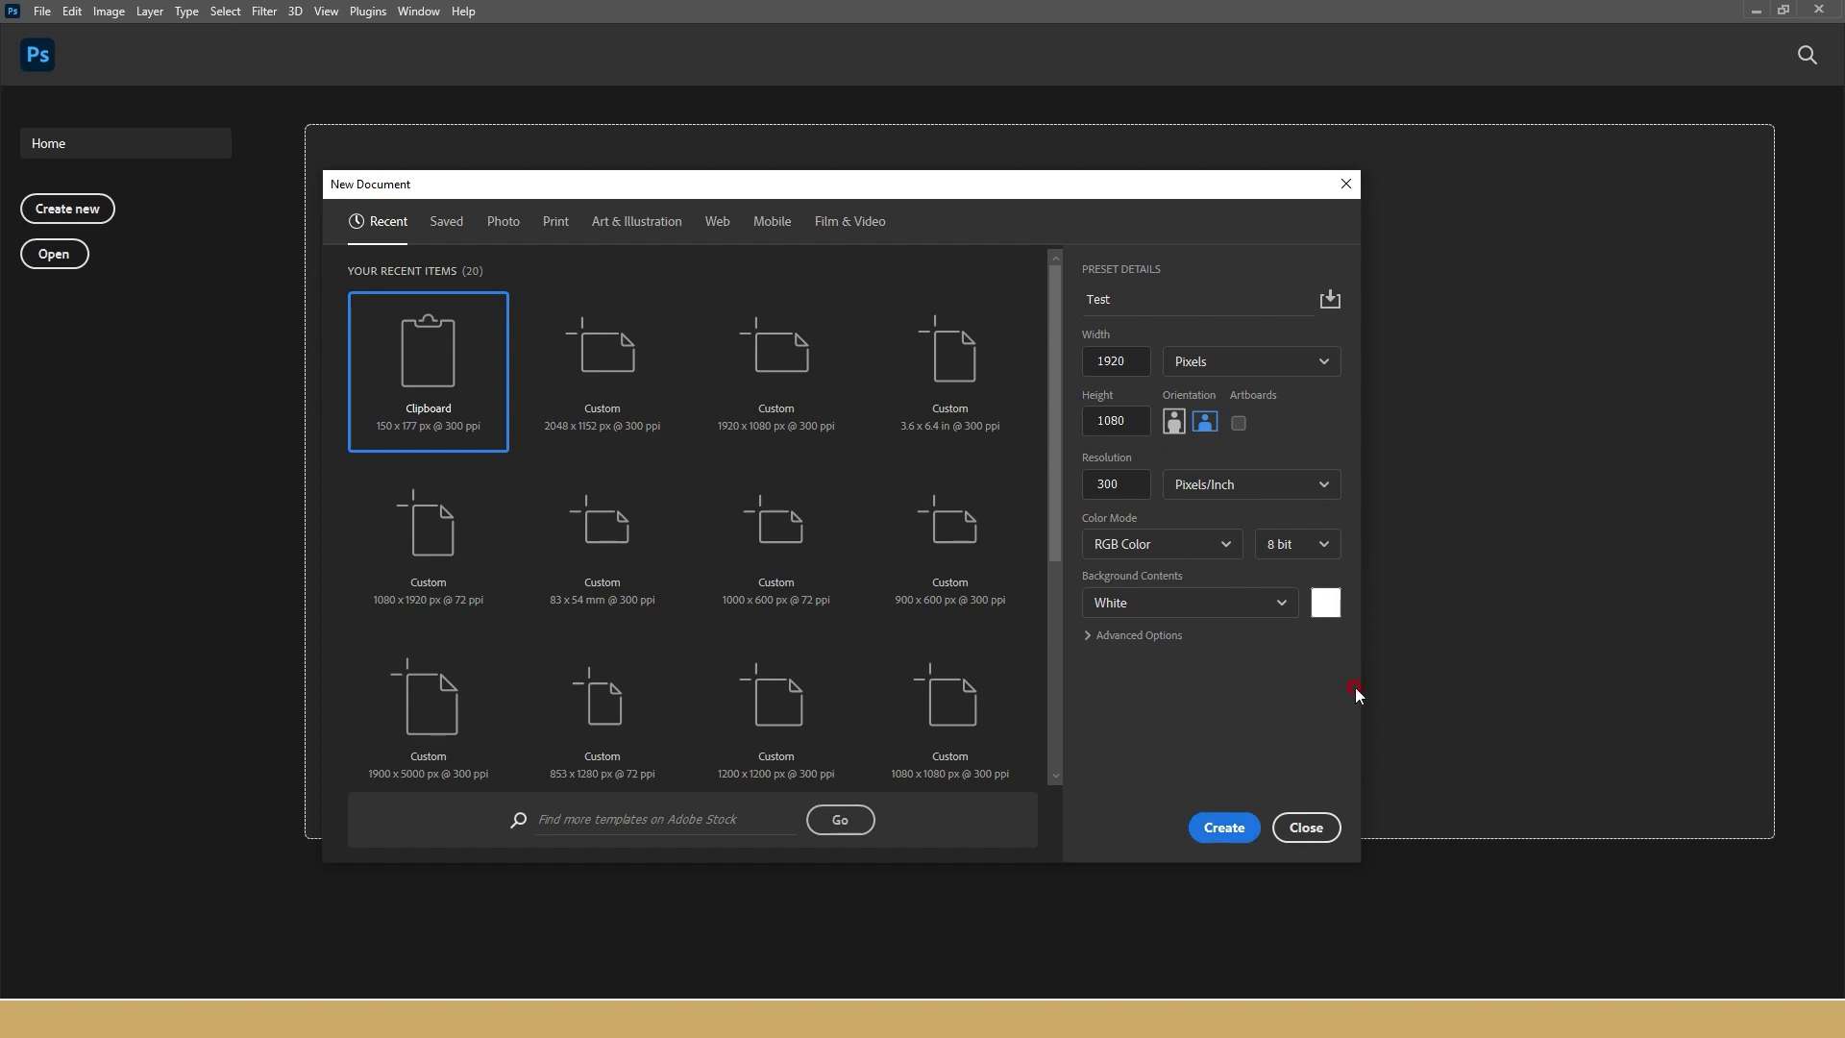
{"action": "left_click", "coordinate": [1152, 544]}
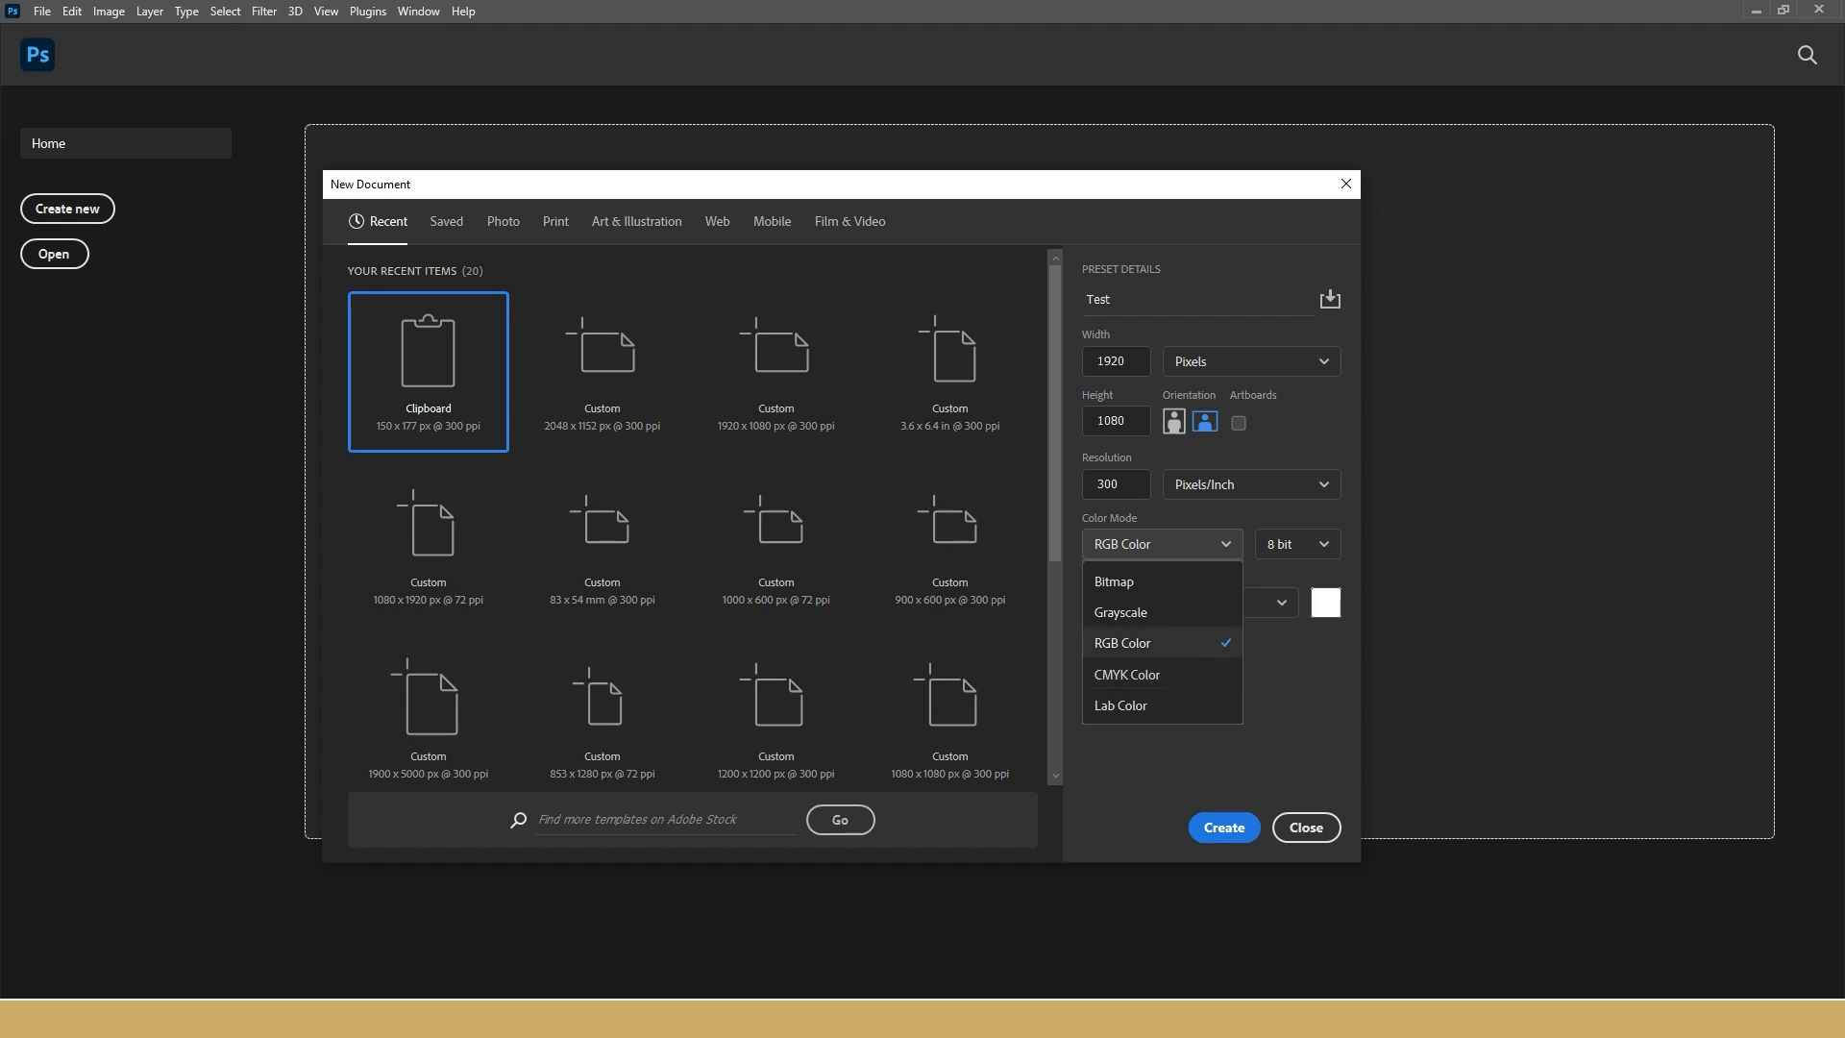
- Keep the Test document at RGB Color with 8 bit depth
{"action": "key", "text": "Escape"}
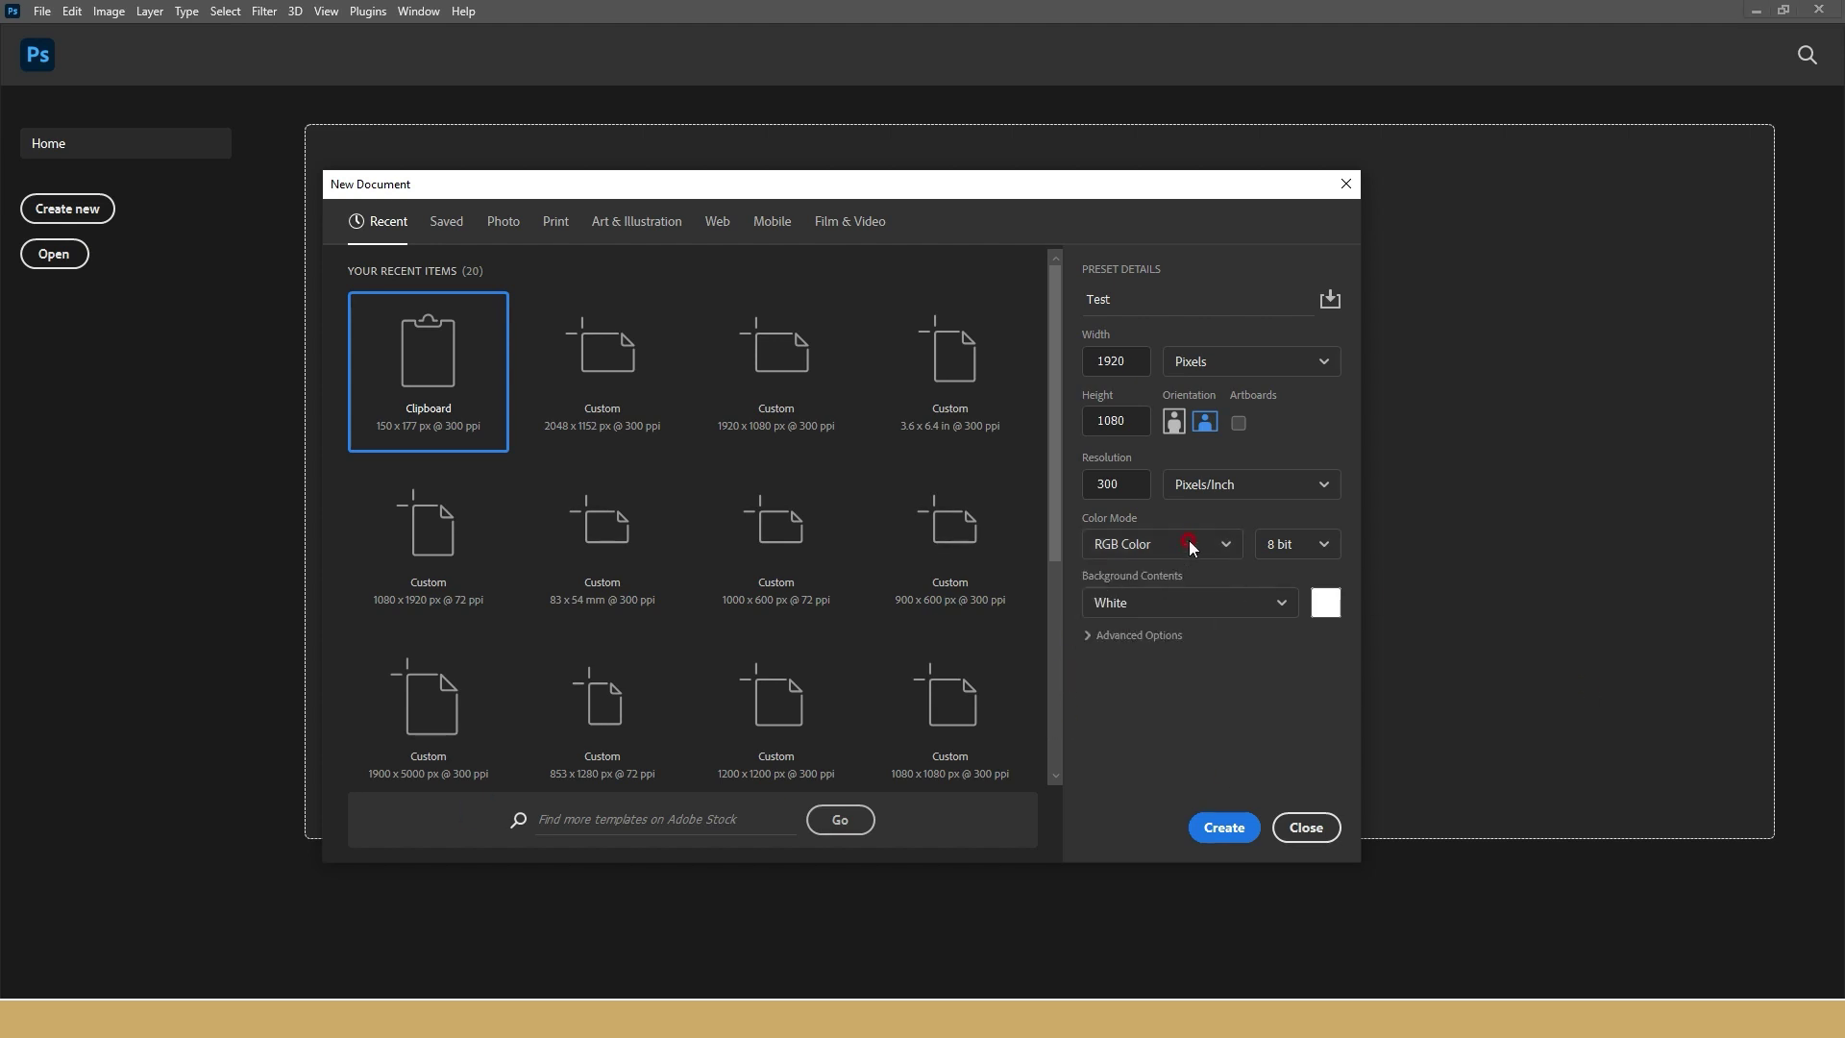
{"action": "left_click", "coordinate": [1189, 544]}
{"action": "left_click", "coordinate": [1172, 641]}
{"action": "left_click", "coordinate": [1299, 552]}
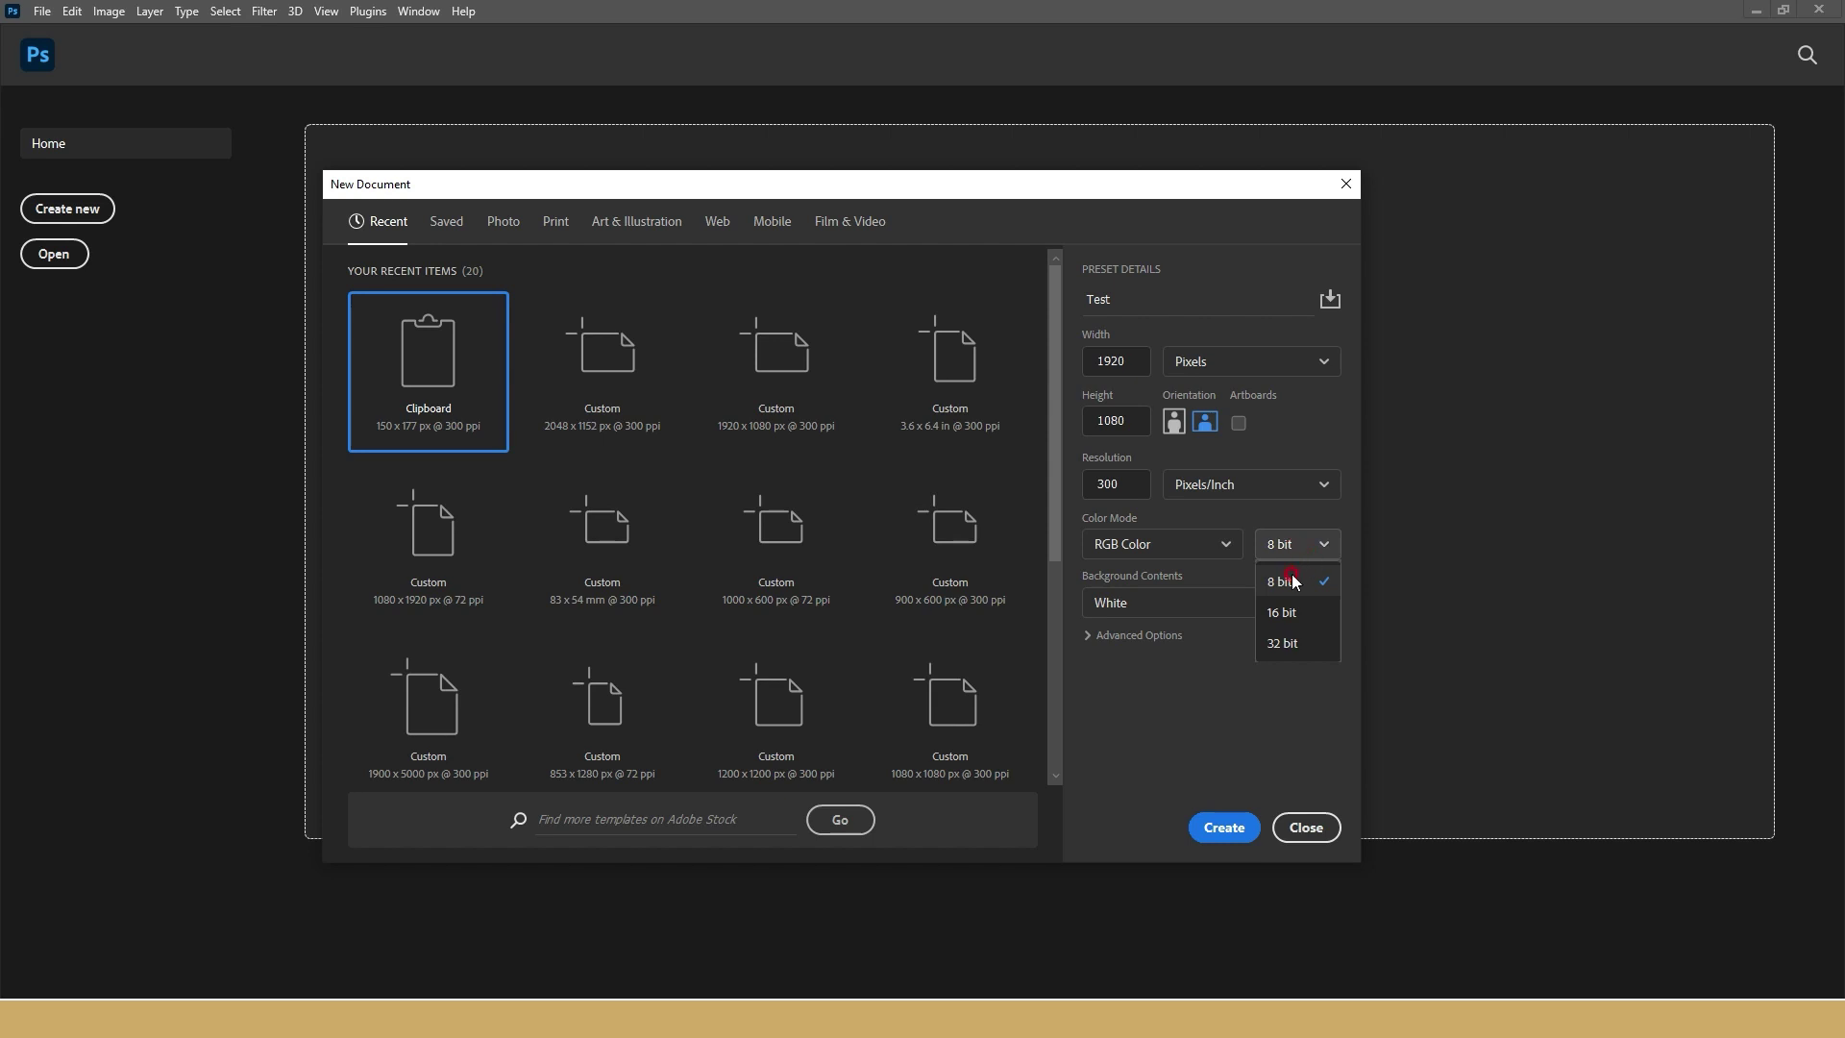
{"action": "left_click", "coordinate": [1286, 584]}
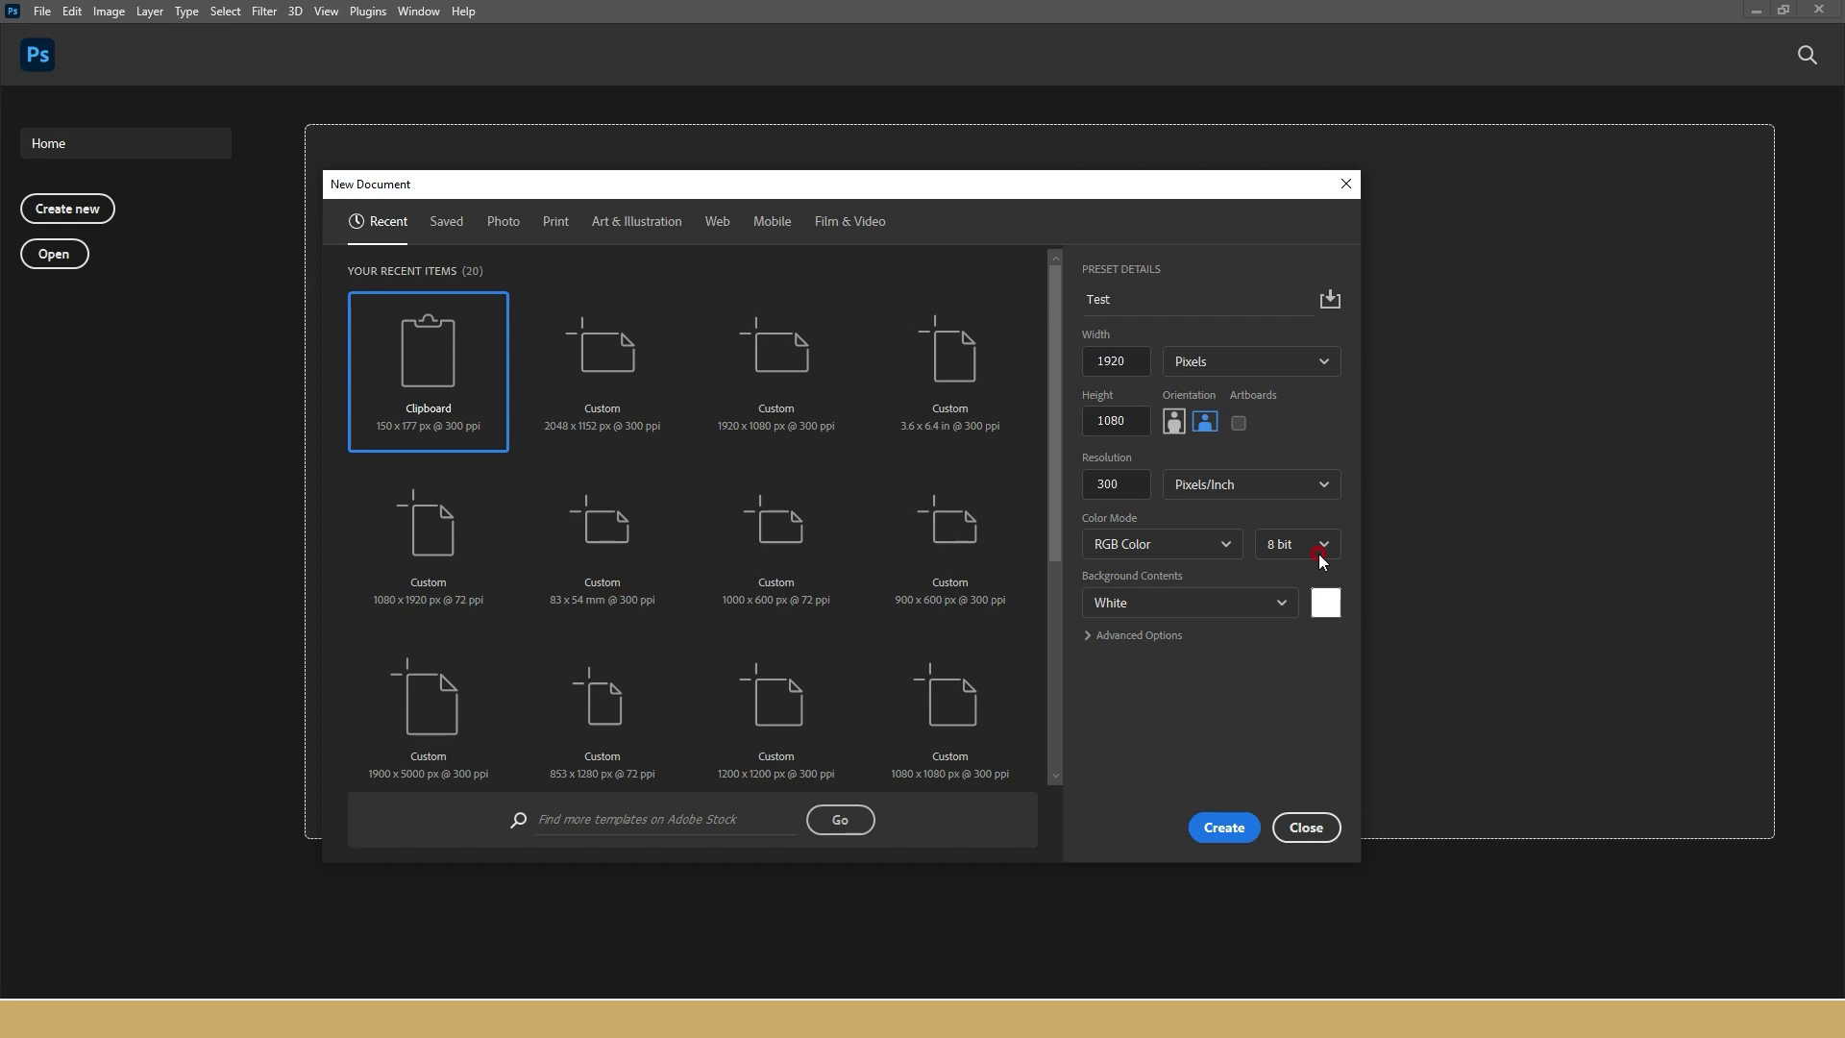
- Keep the white background contents and create the 1920×1080 Test document
{"action": "left_click", "coordinate": [1257, 603]}
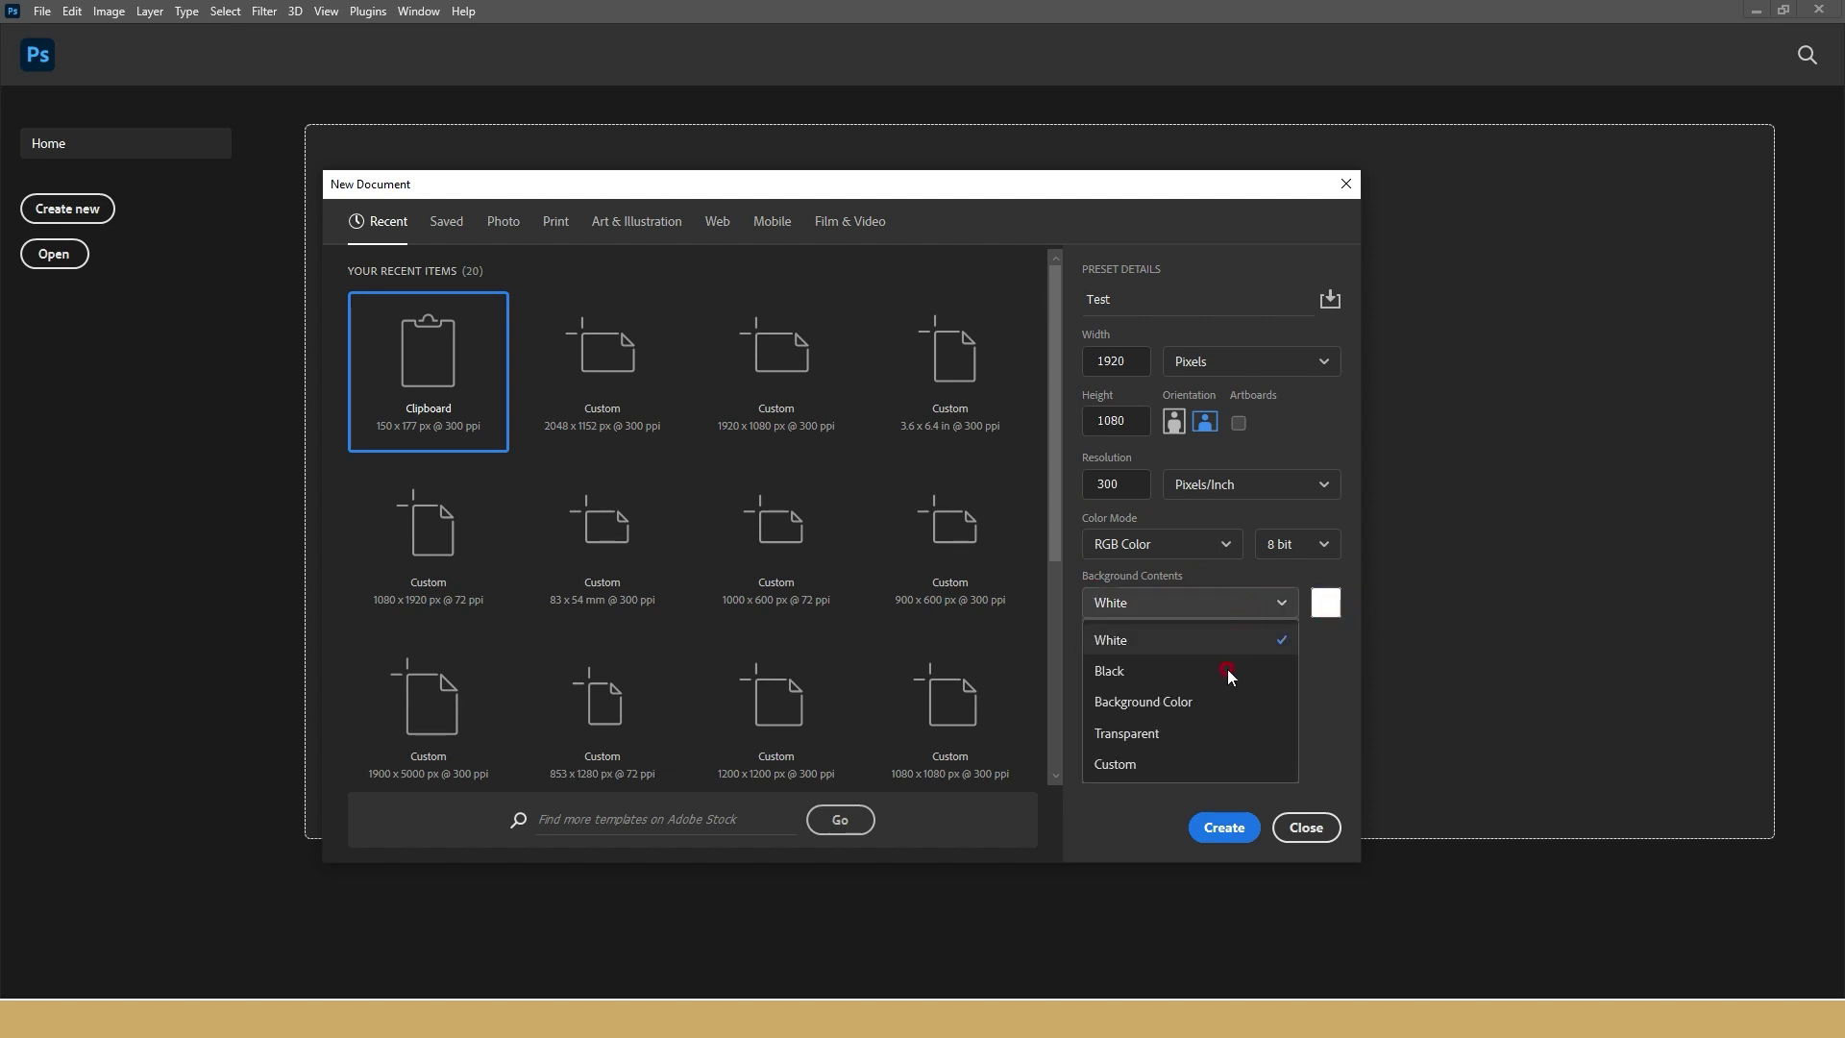
{"action": "left_click", "coordinate": [1326, 609]}
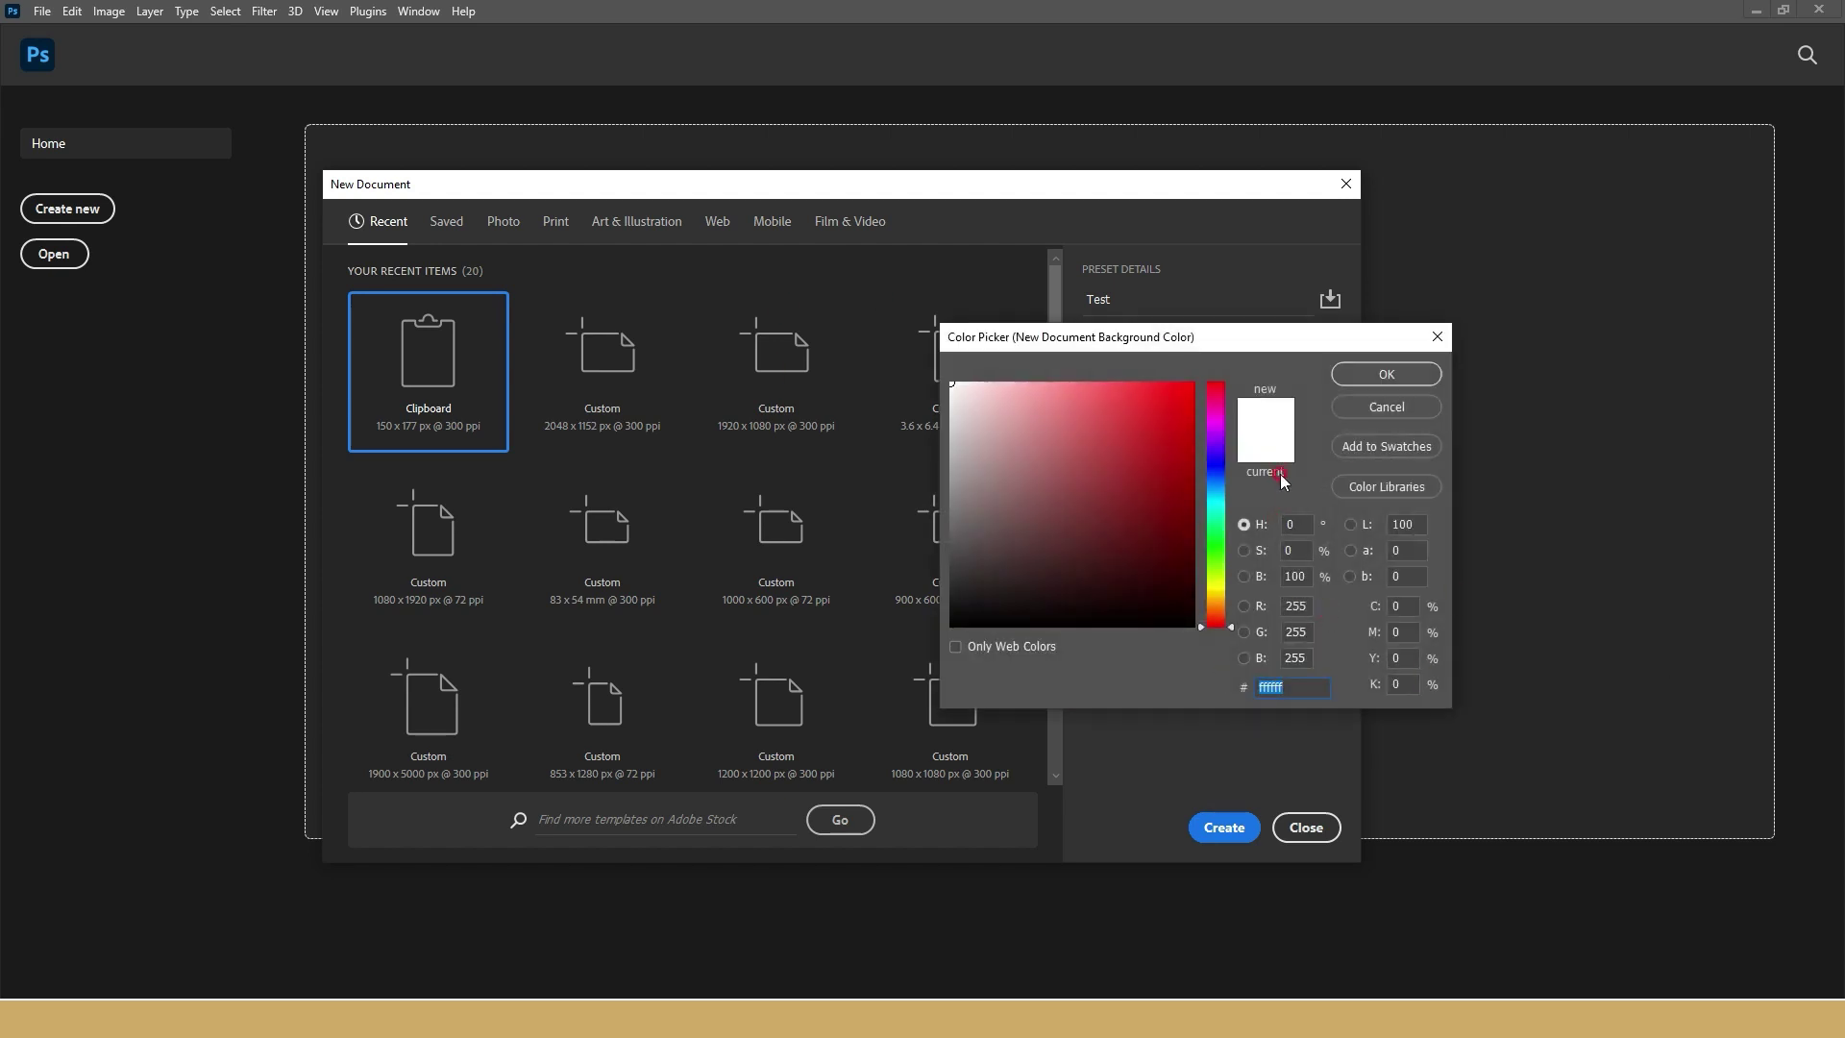
{"action": "left_click", "coordinate": [1396, 408]}
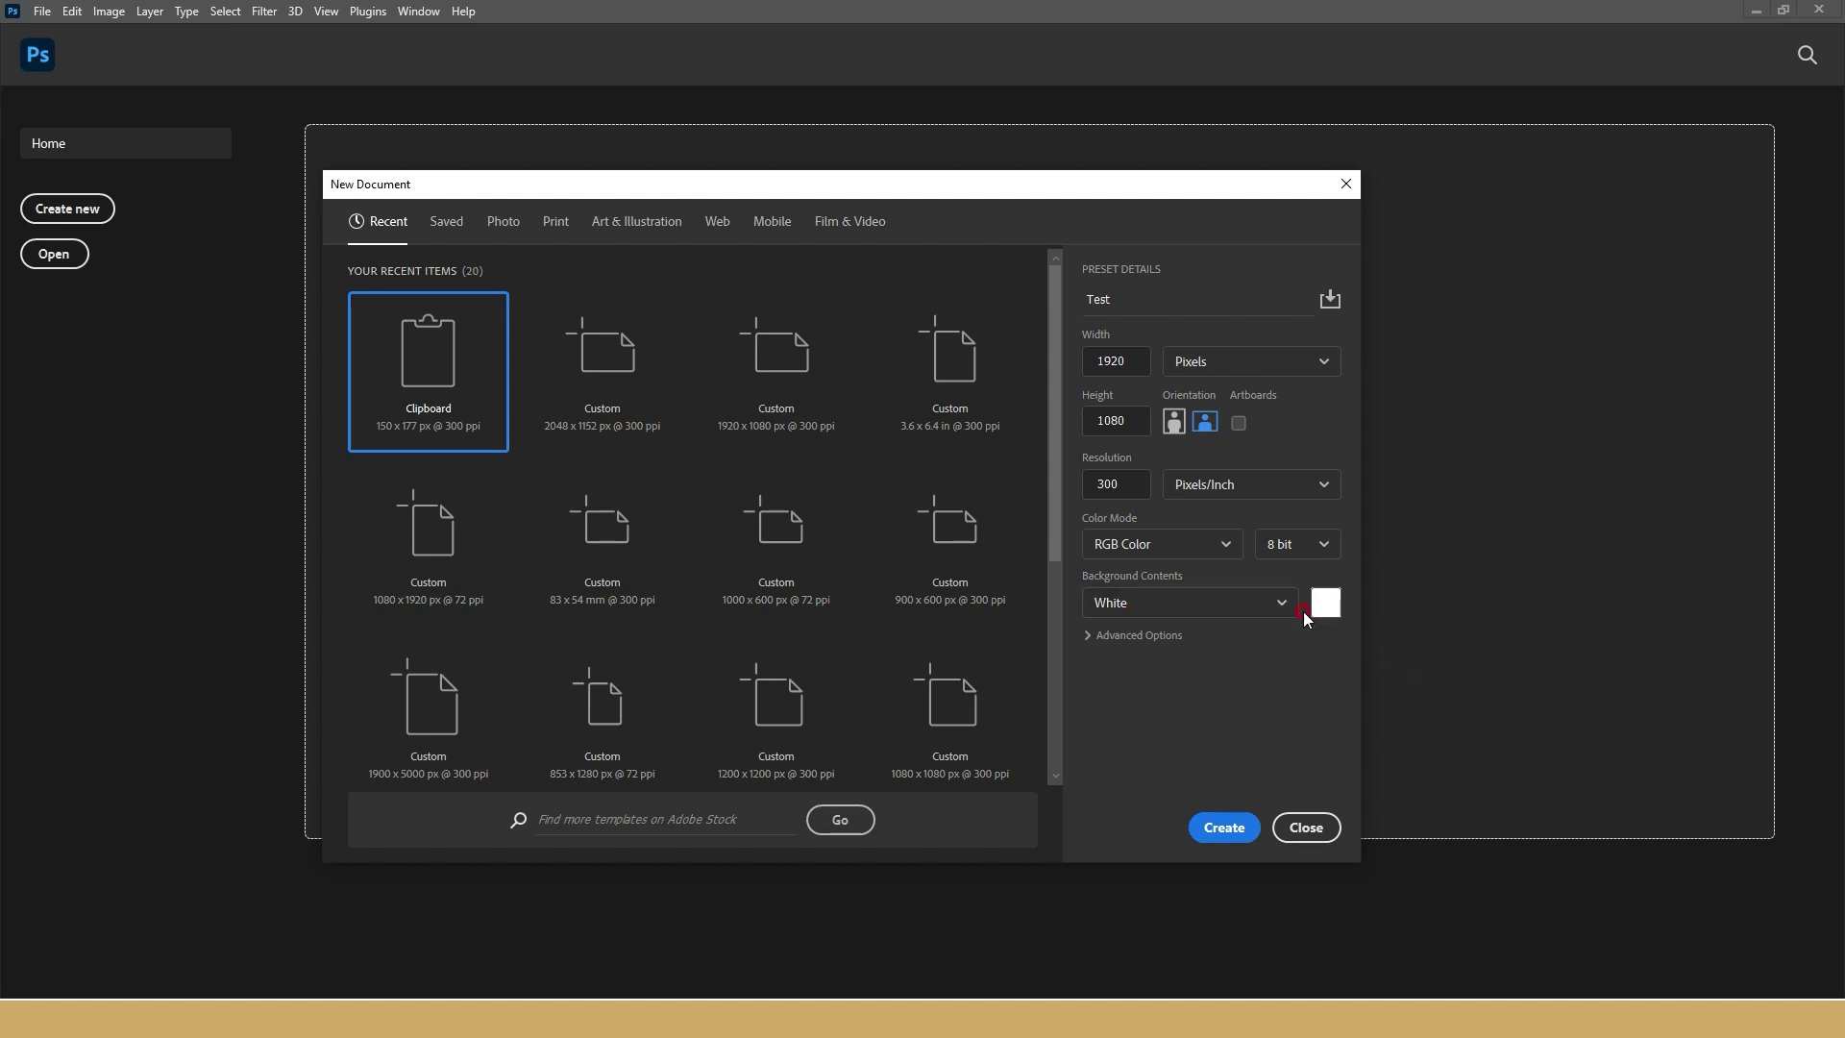
{"action": "left_click", "coordinate": [1128, 638]}
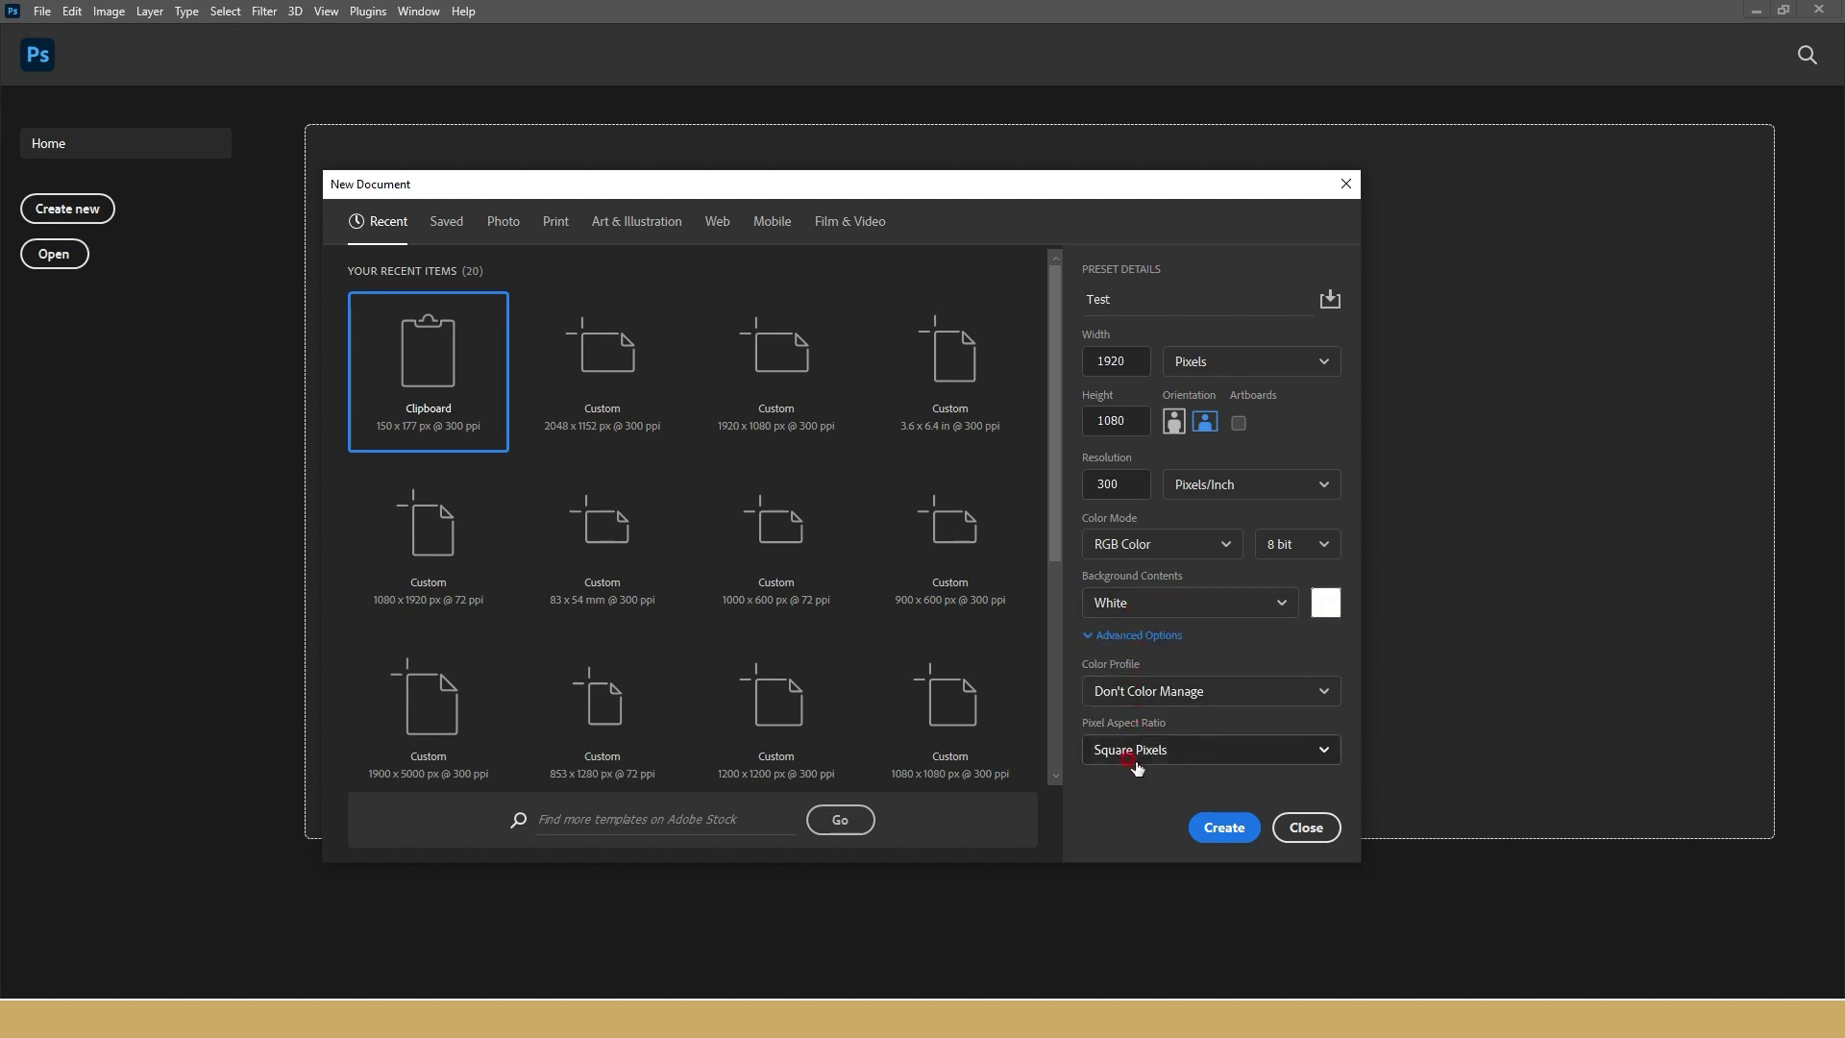
{"action": "left_click", "coordinate": [1160, 638]}
{"action": "left_click", "coordinate": [1159, 638]}
{"action": "left_click", "coordinate": [1152, 638]}
{"action": "left_click", "coordinate": [1222, 826]}
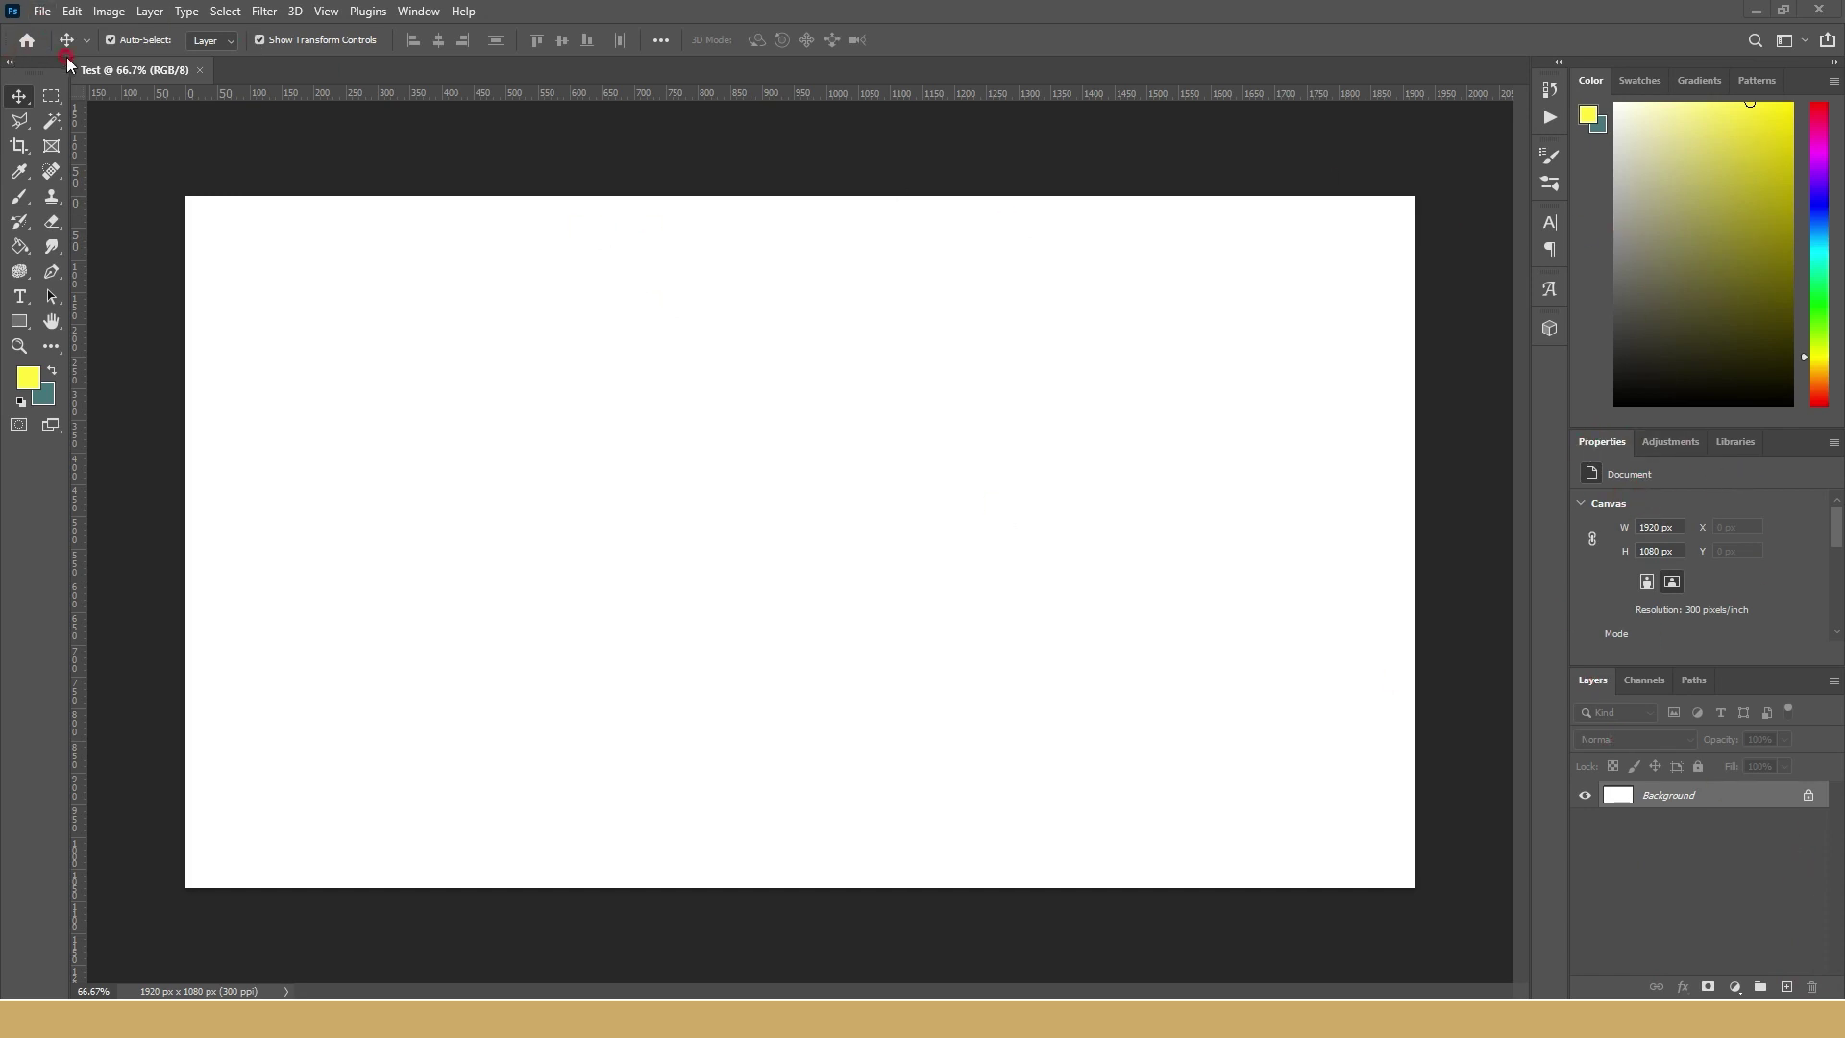
- Leave the Crop tool for the Move tool and show the toolbar in two columns
{"action": "left_click", "coordinate": [8, 64]}
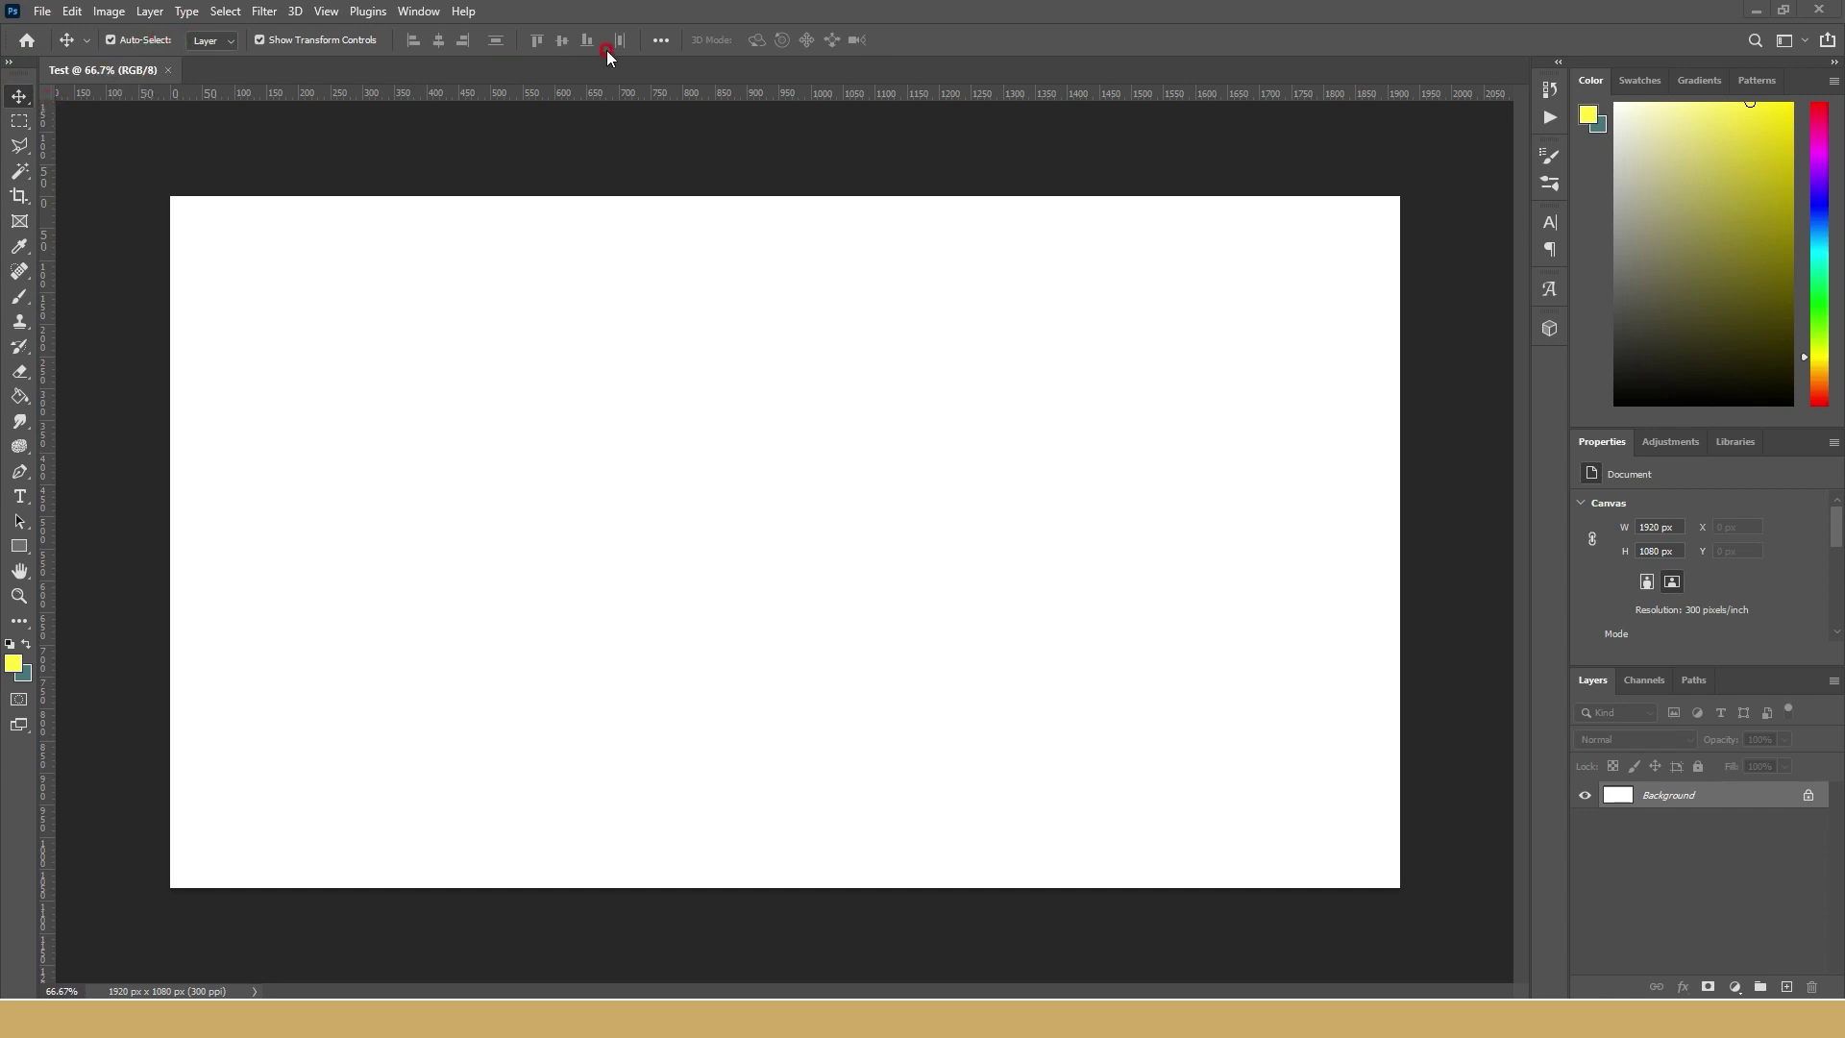
{"action": "left_click", "coordinate": [20, 122]}
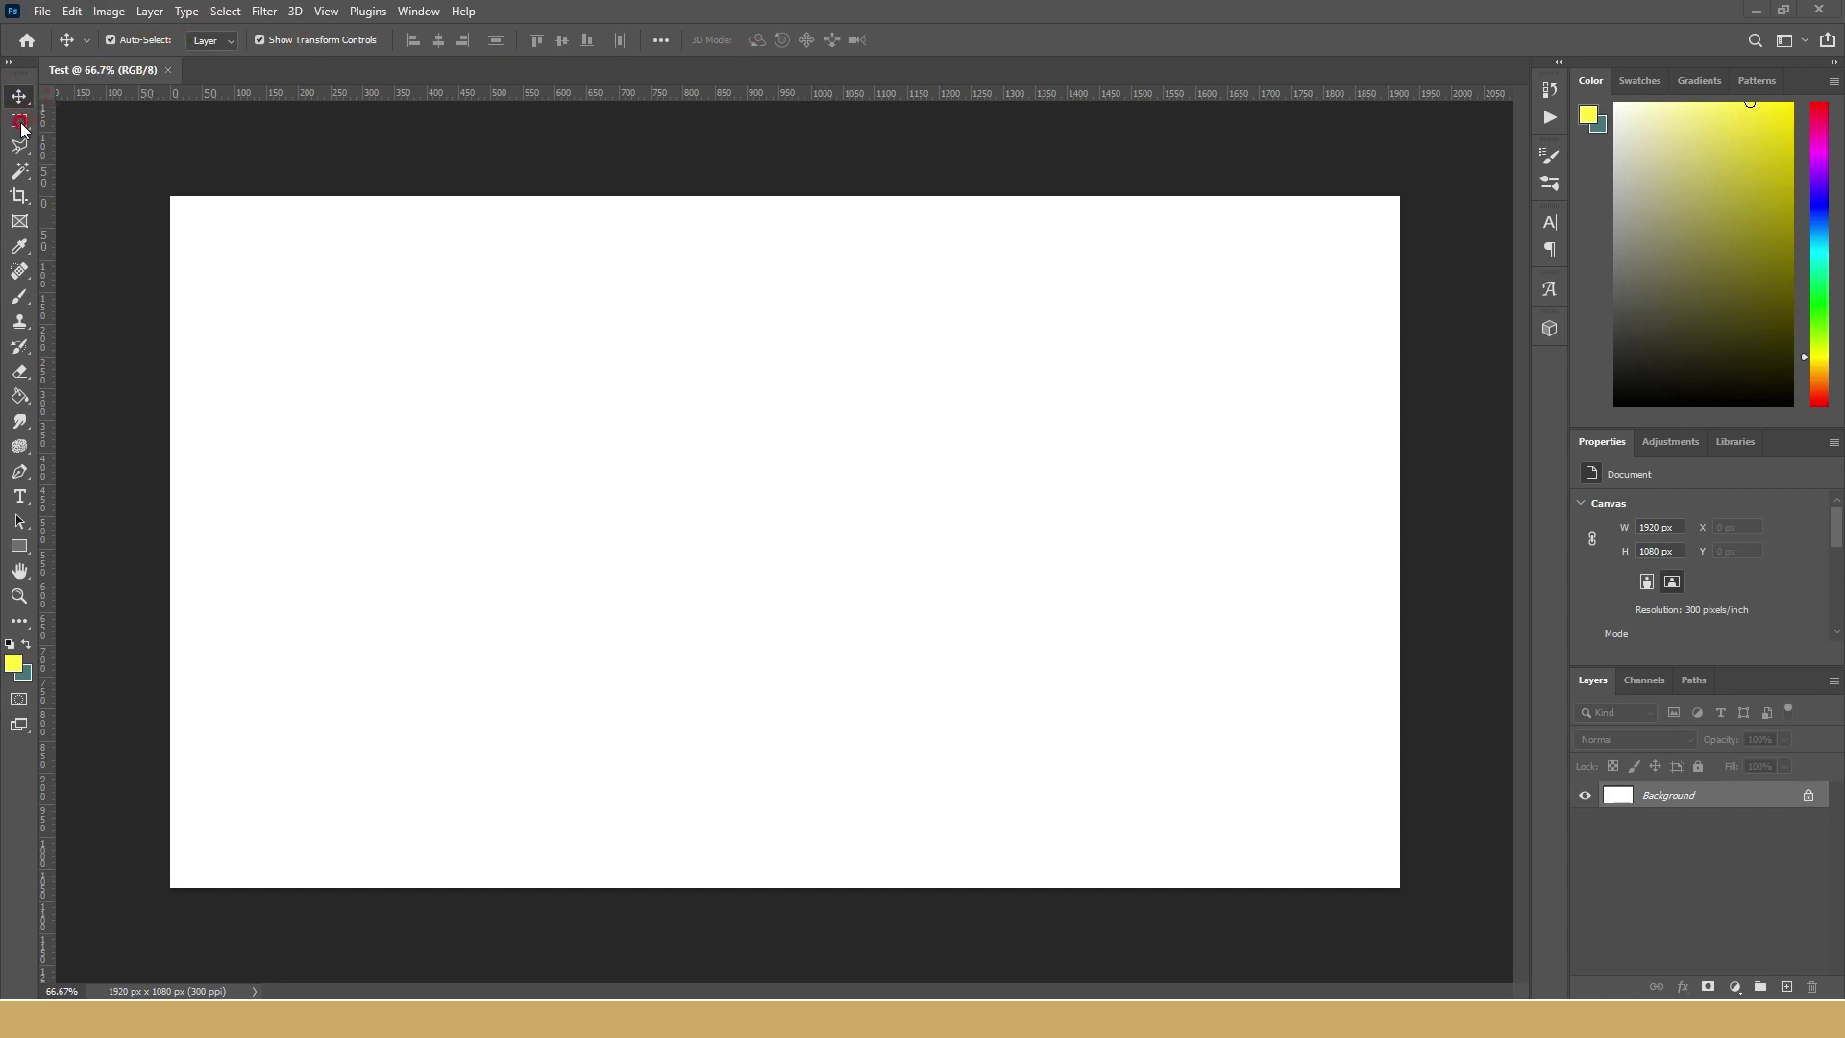
{"action": "left_click", "coordinate": [20, 197]}
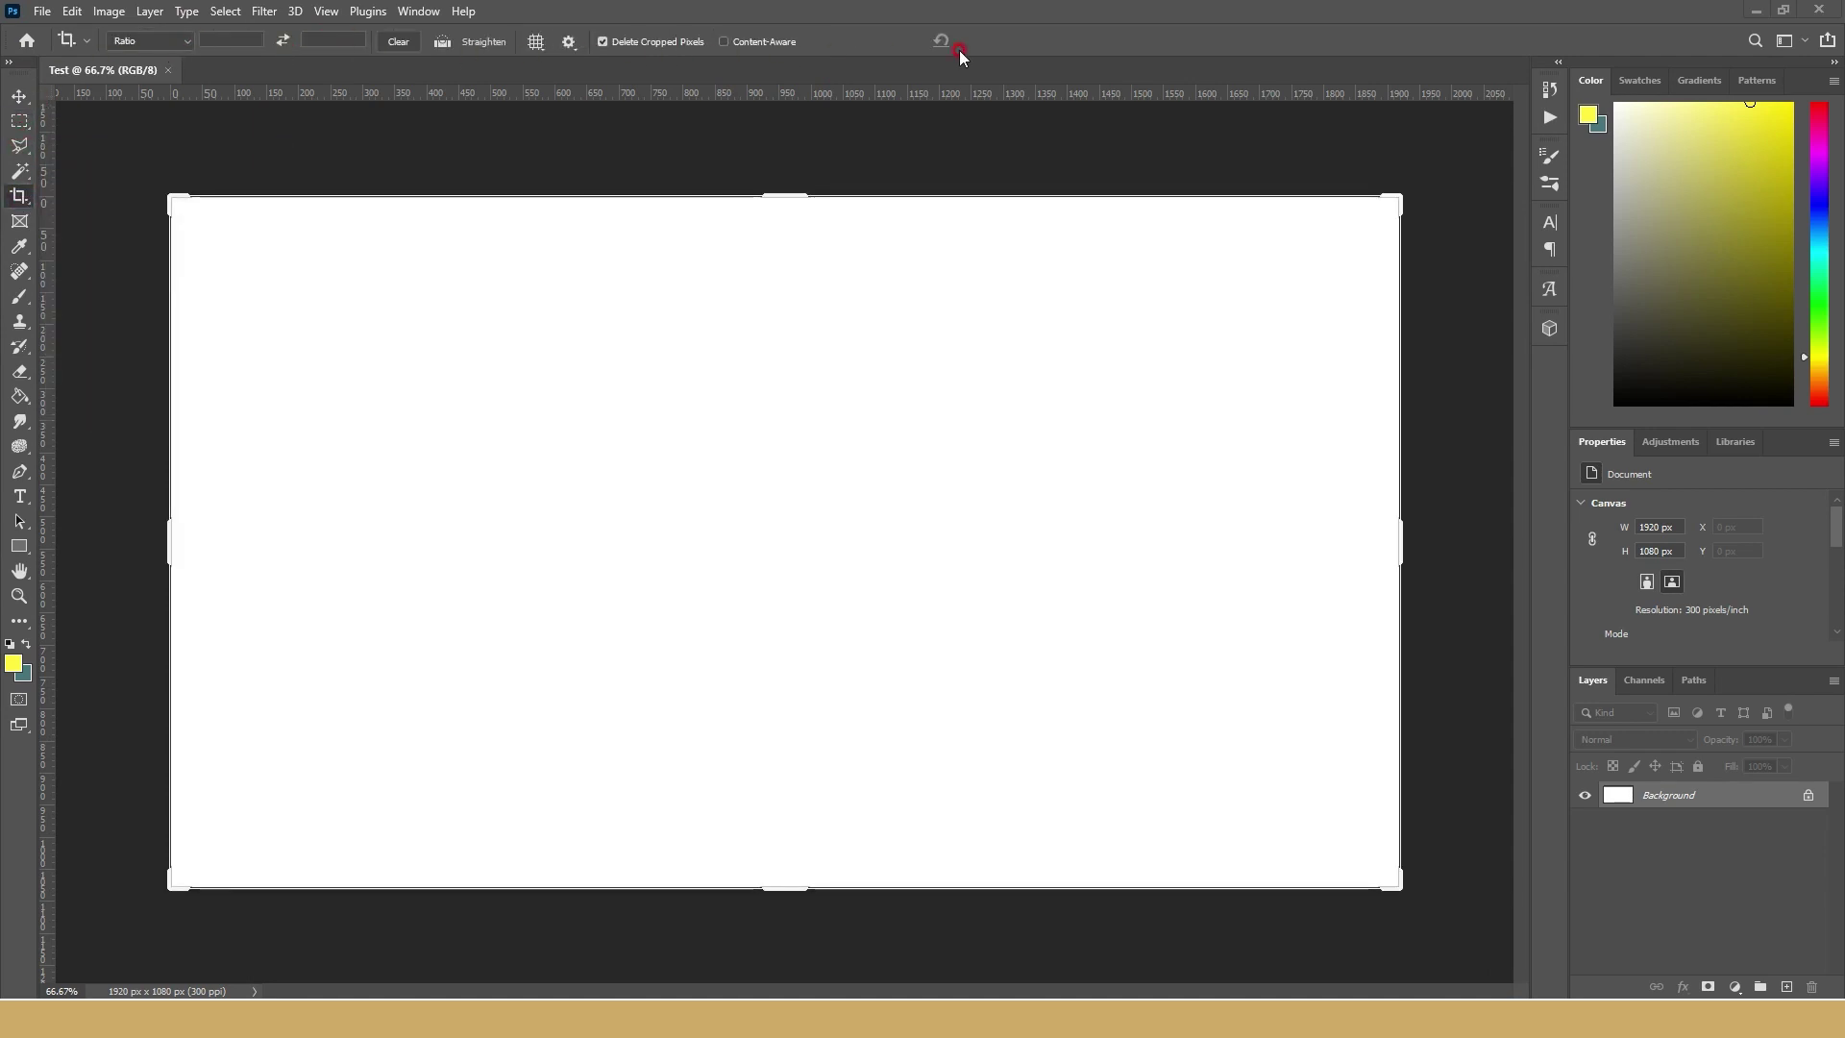
{"action": "left_click", "coordinate": [20, 222]}
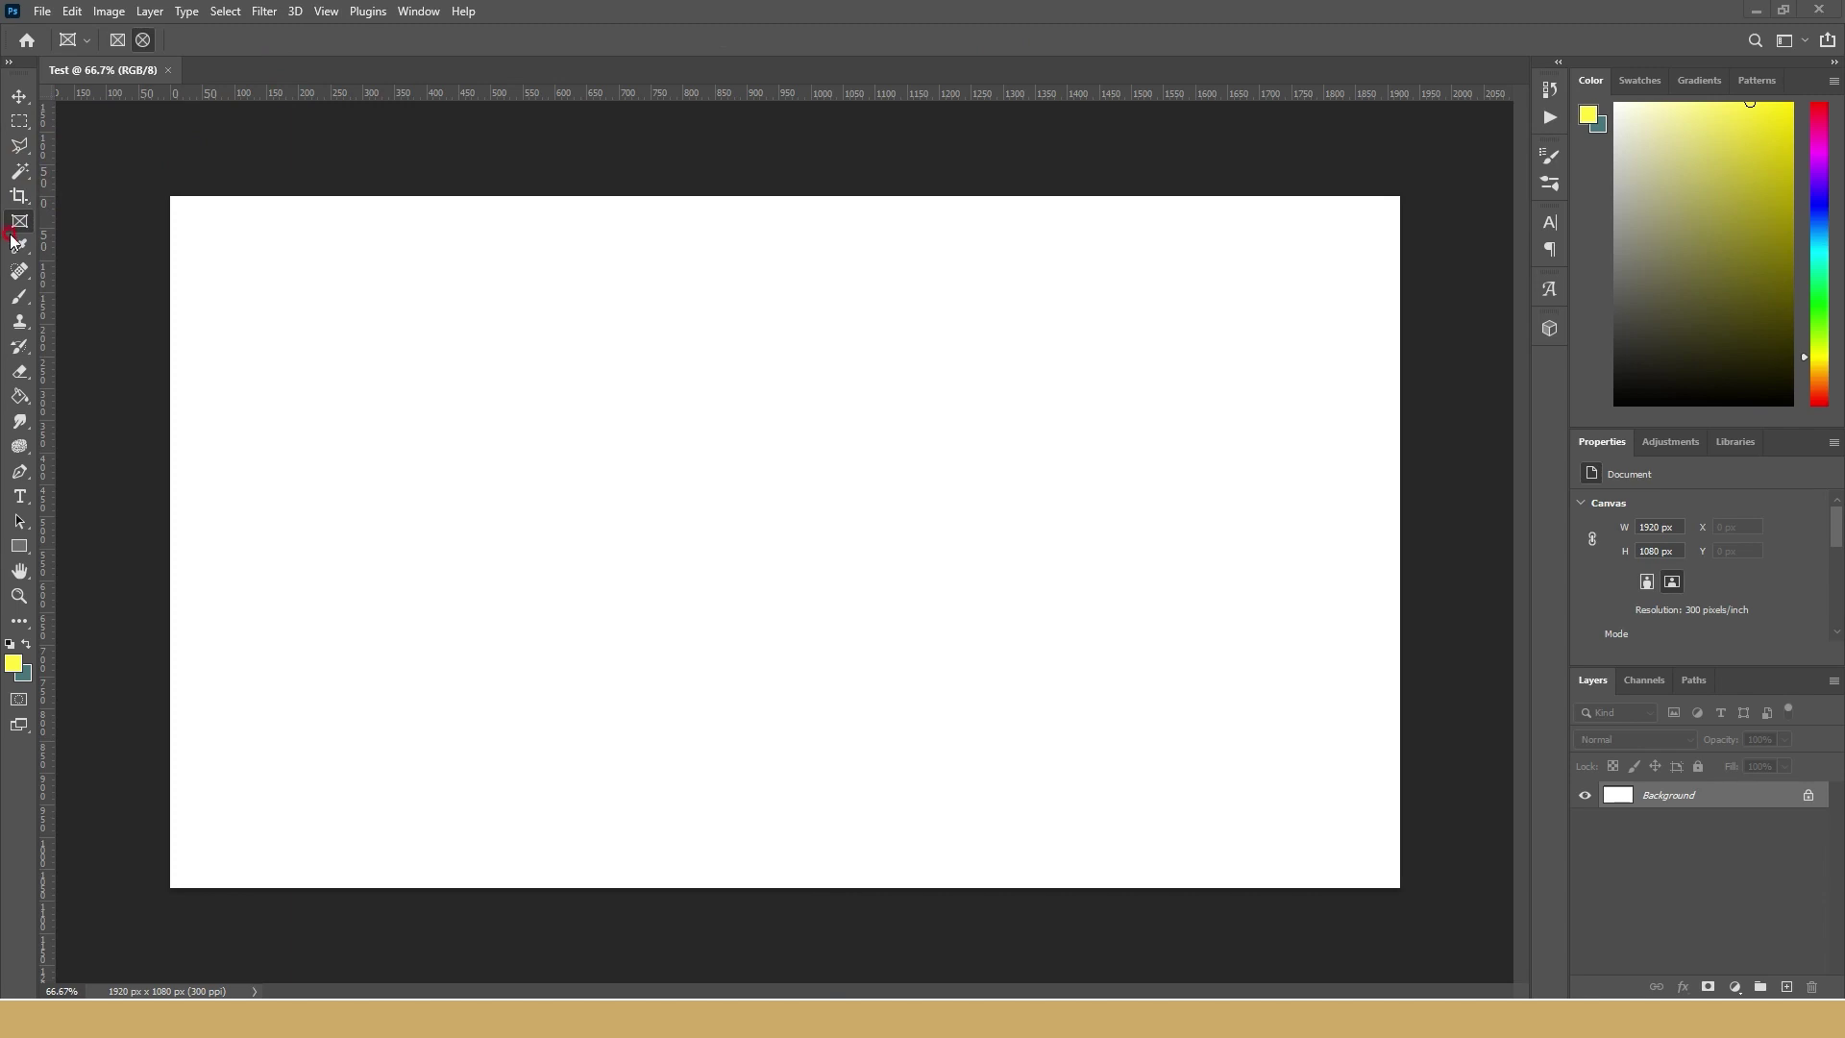
{"action": "left_click", "coordinate": [17, 248]}
{"action": "left_click", "coordinate": [19, 297]}
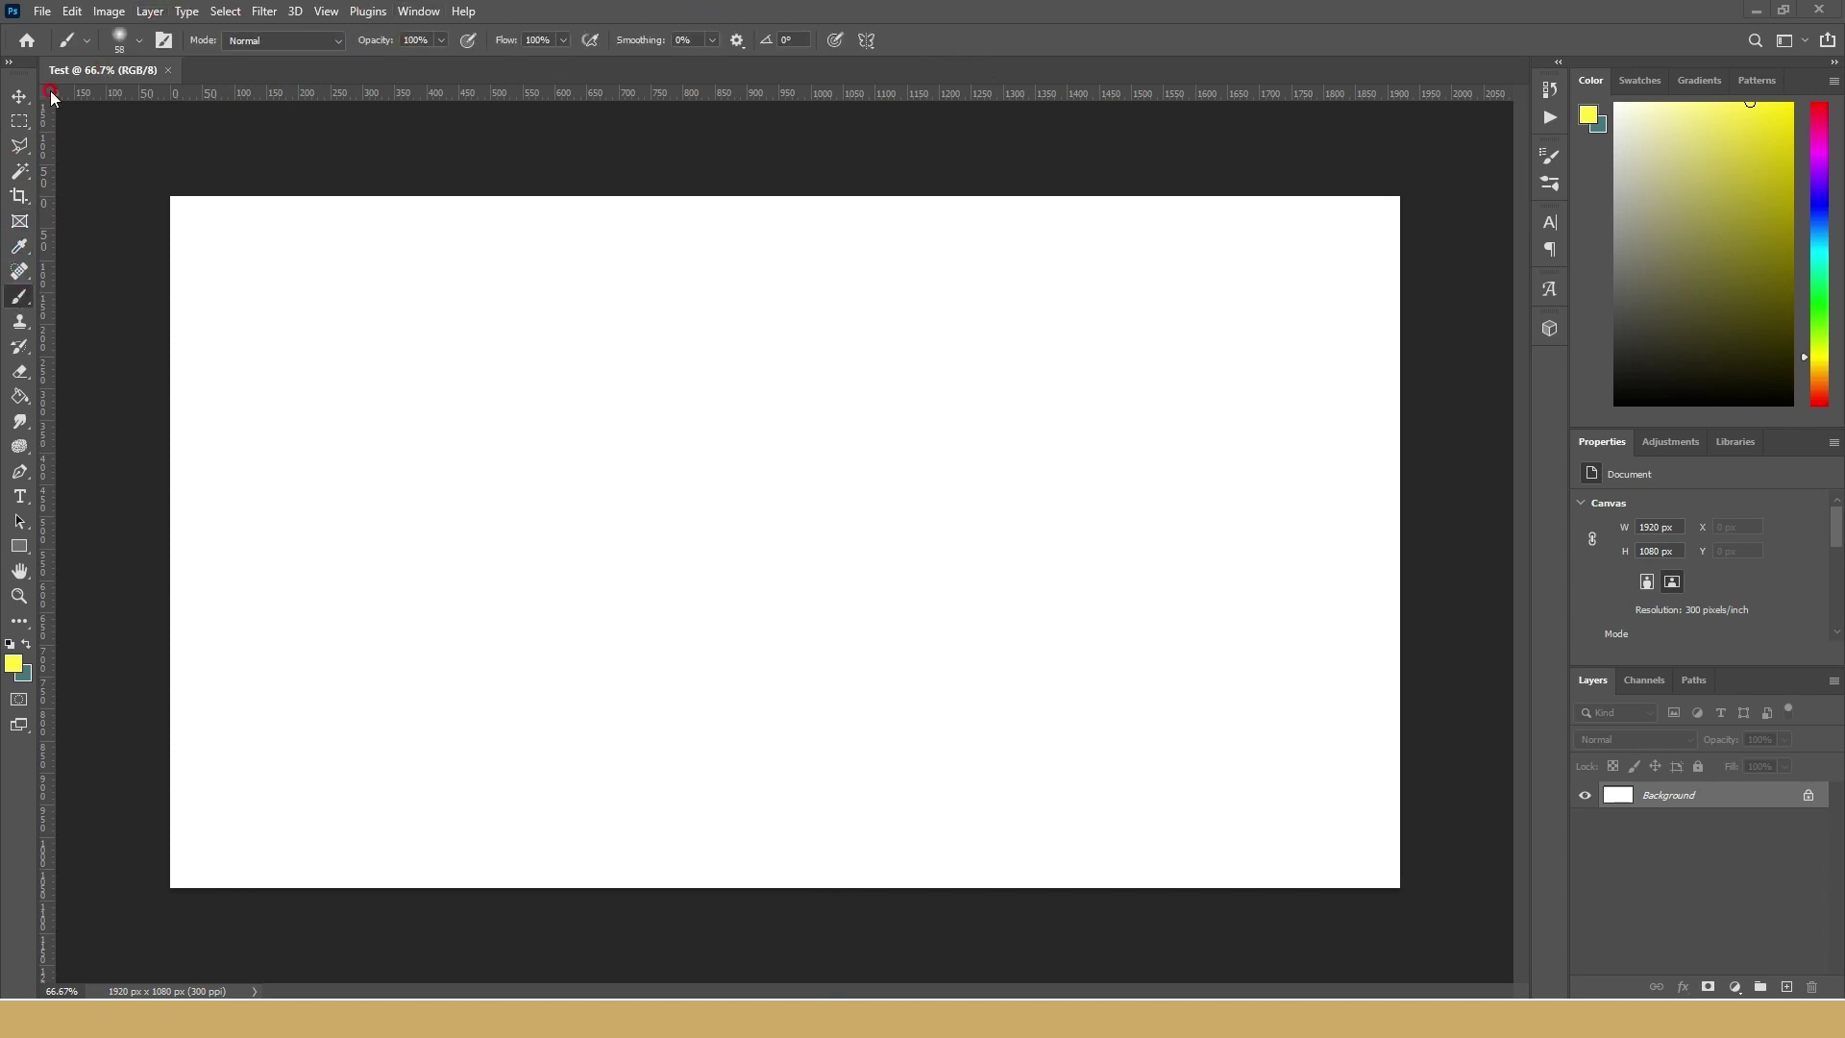
{"action": "left_click", "coordinate": [19, 97]}
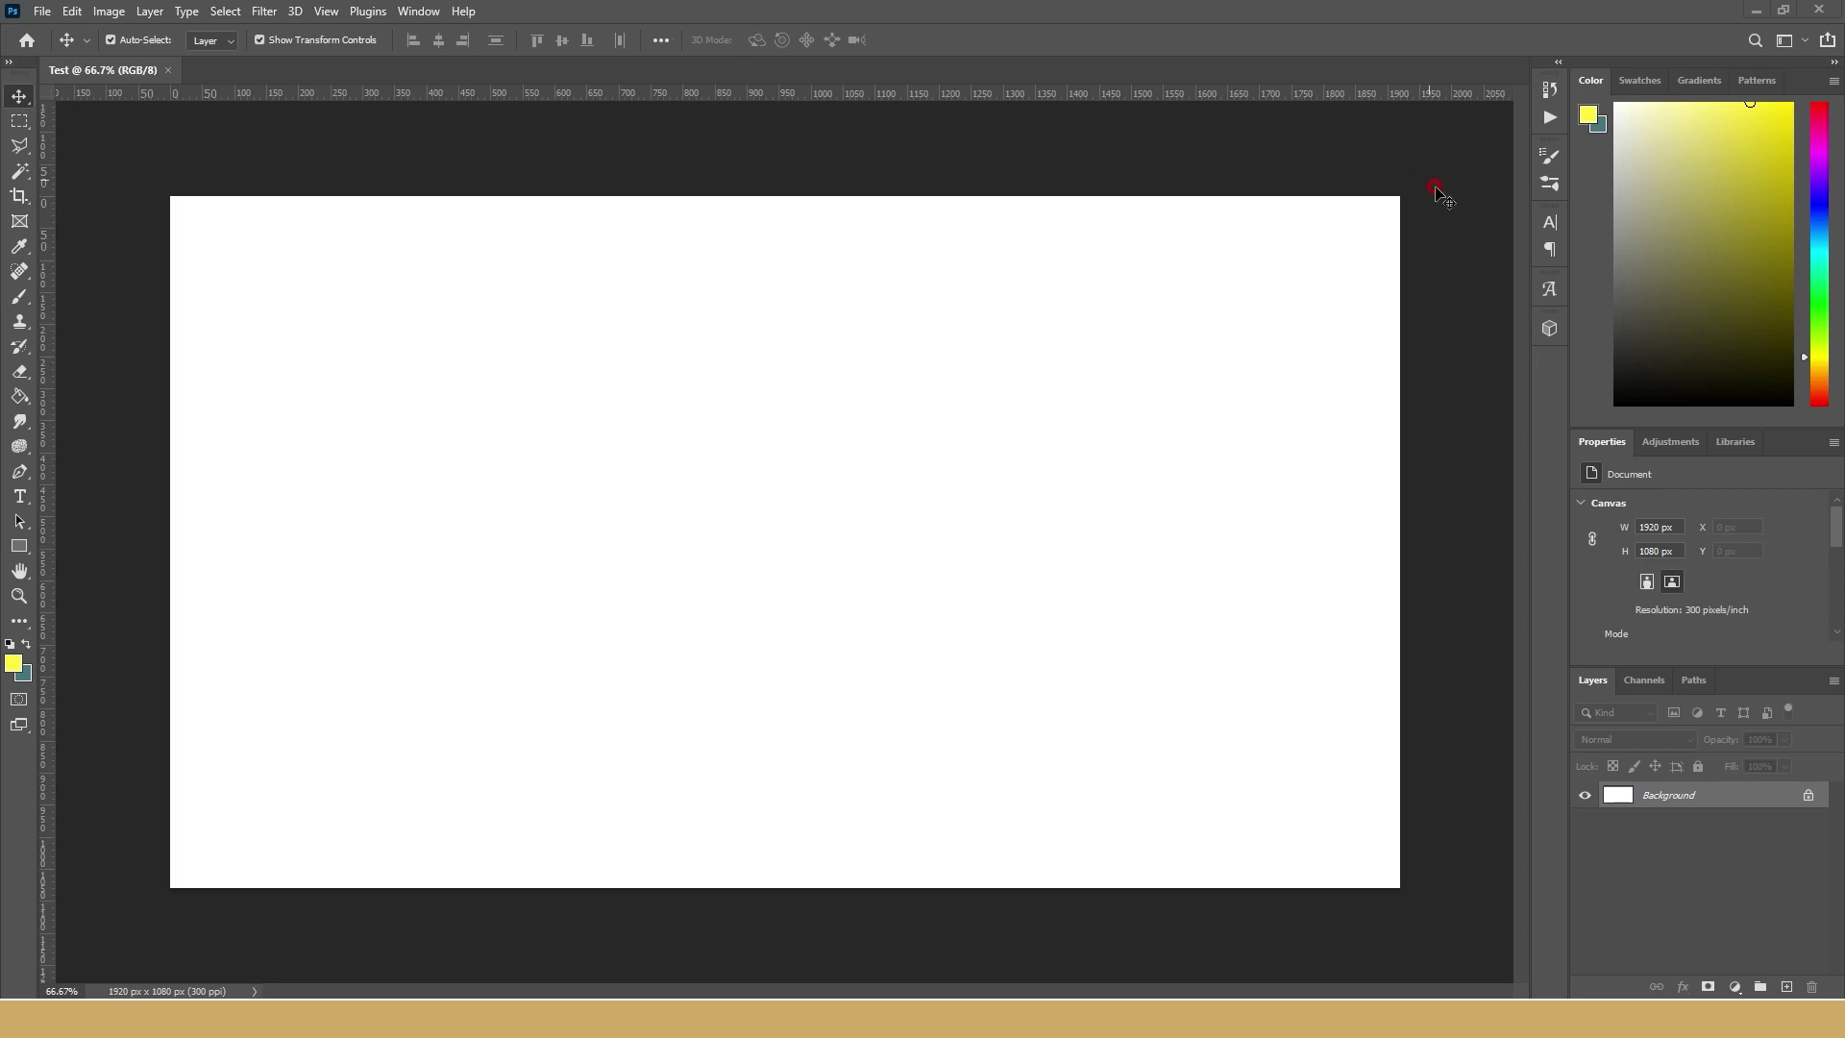
{"action": "left_click", "coordinate": [19, 100]}
{"action": "left_click", "coordinate": [8, 62]}
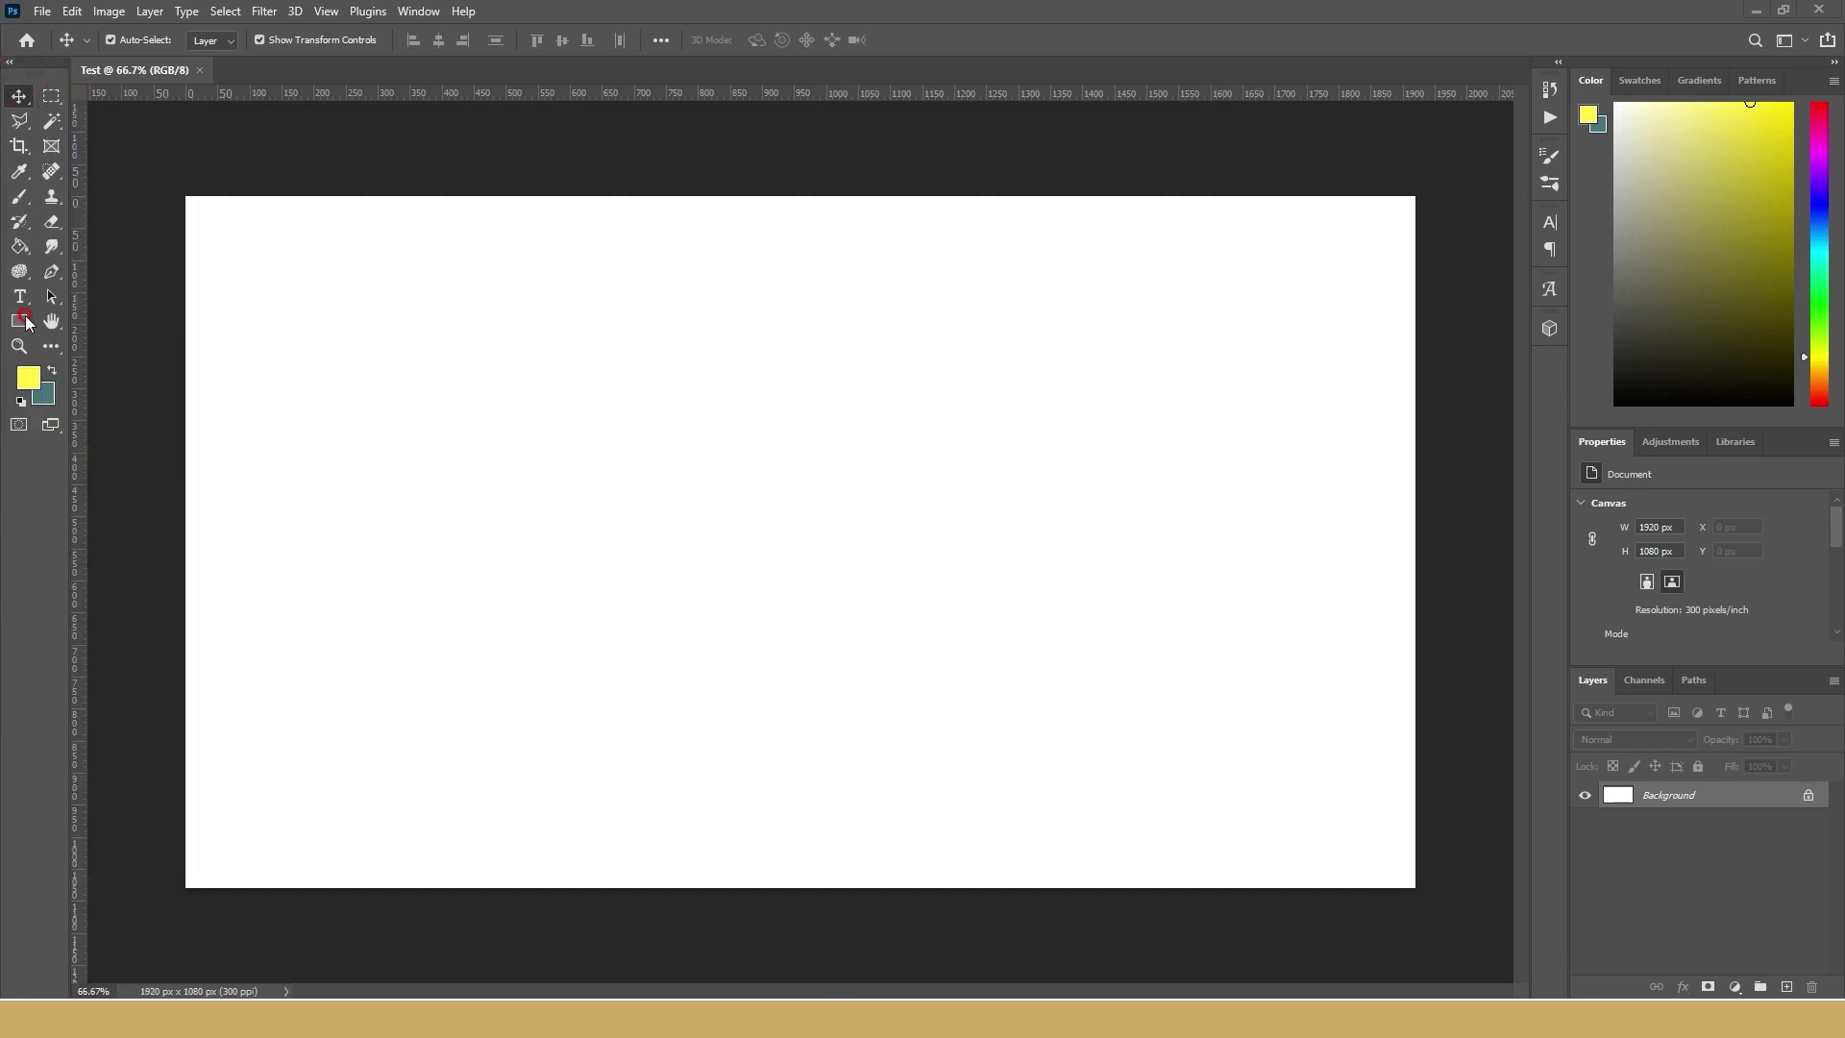
{"action": "left_click", "coordinate": [1769, 225]}
{"action": "left_click", "coordinate": [1787, 40]}
{"action": "left_click", "coordinate": [1732, 69]}
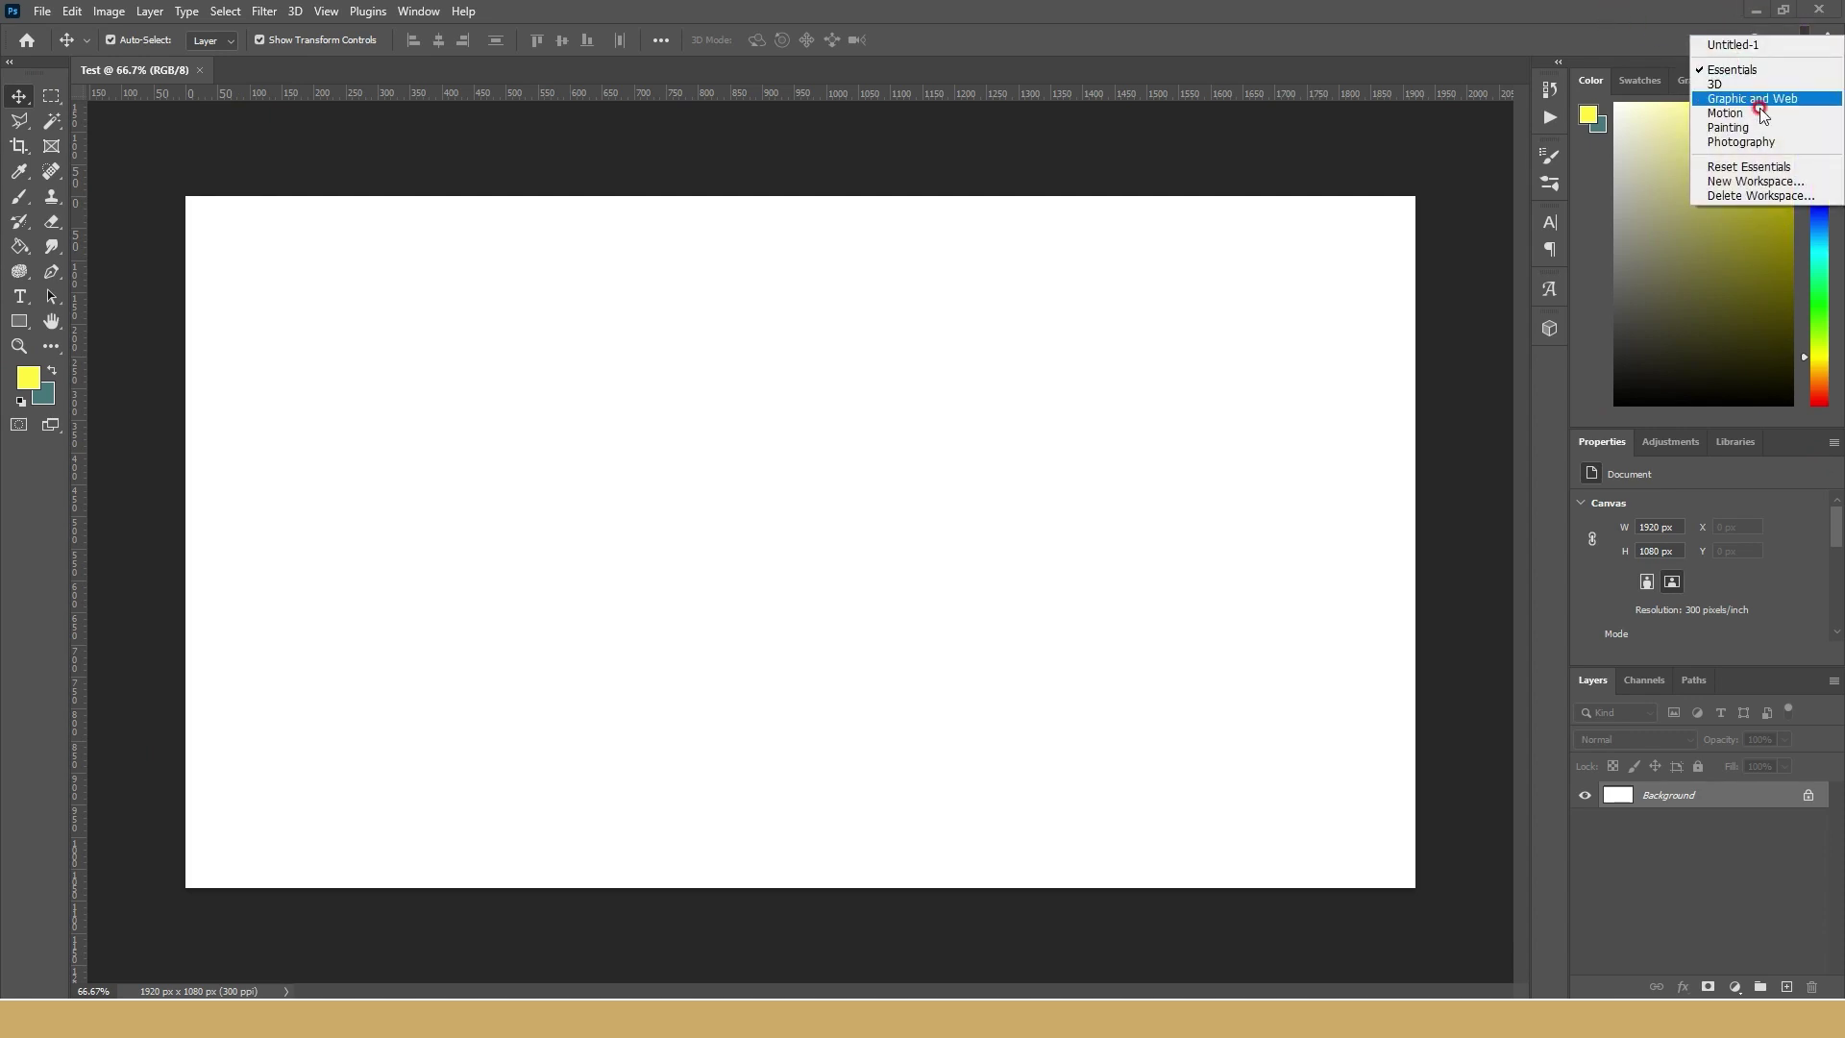
{"action": "left_click", "coordinate": [1609, 17]}
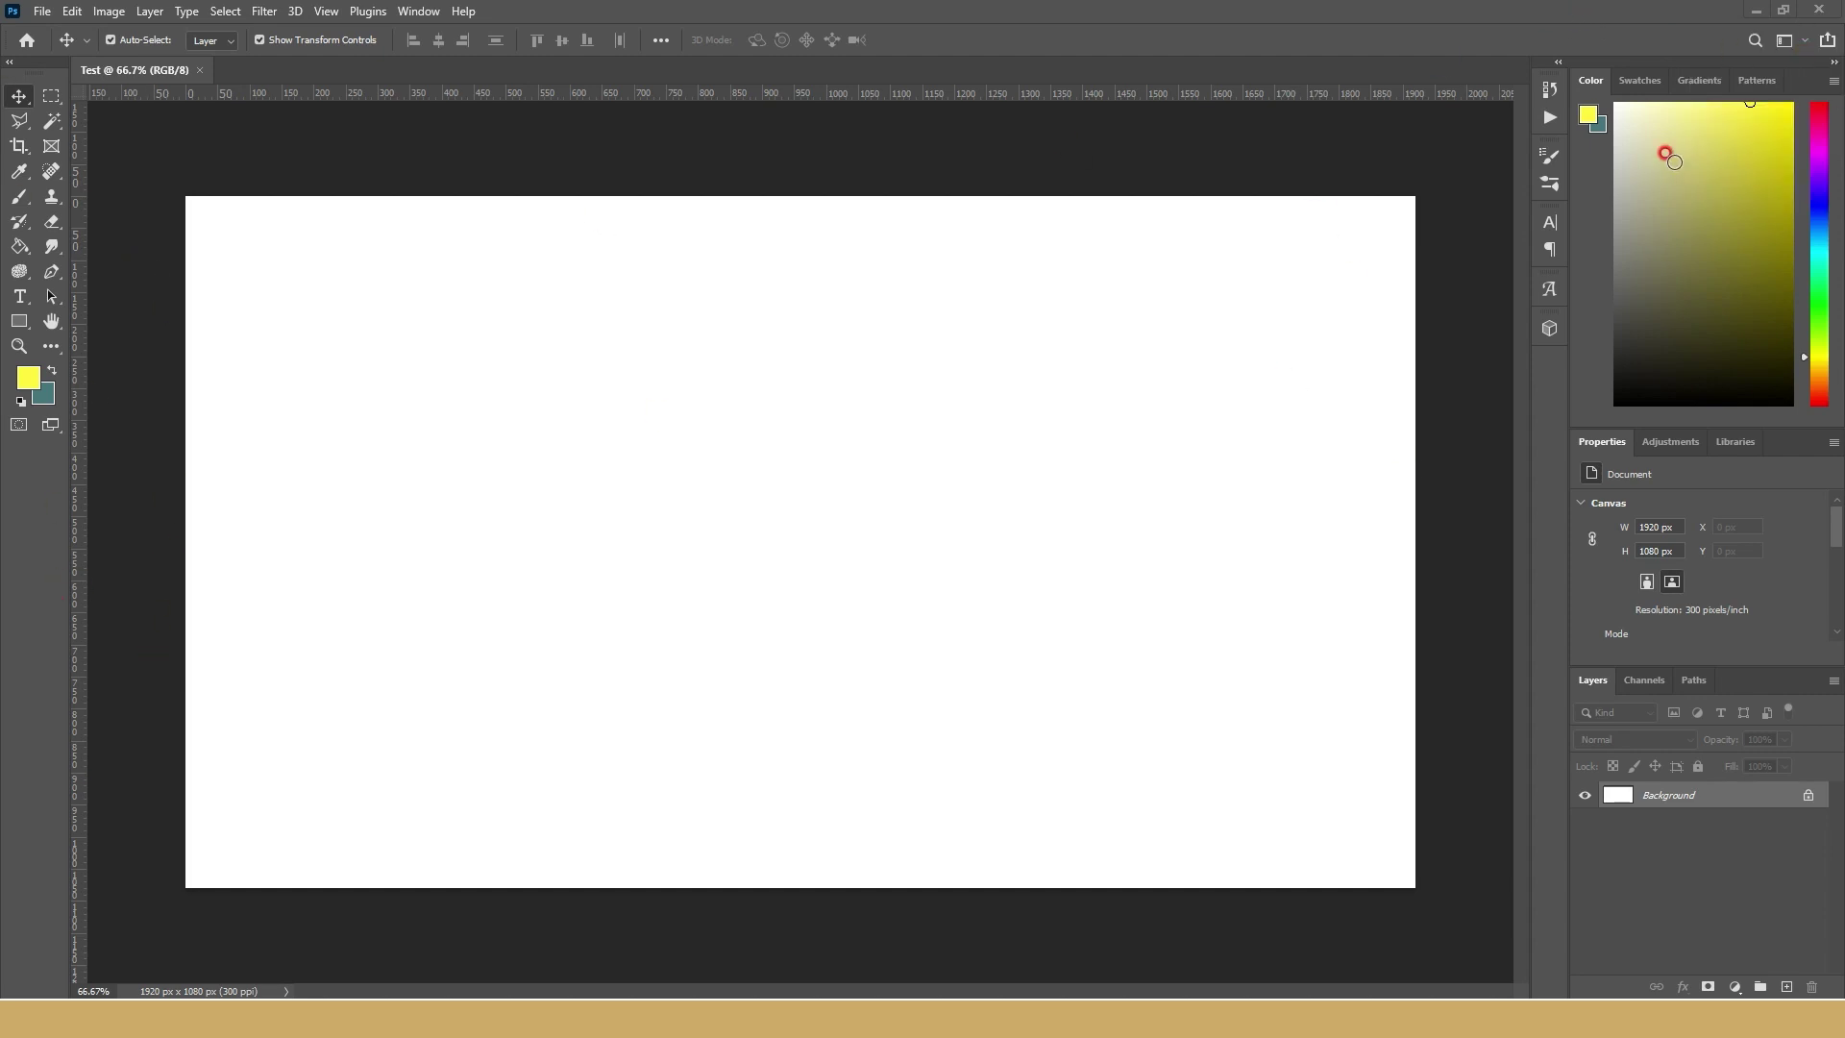
{"action": "left_click", "coordinate": [1779, 42]}
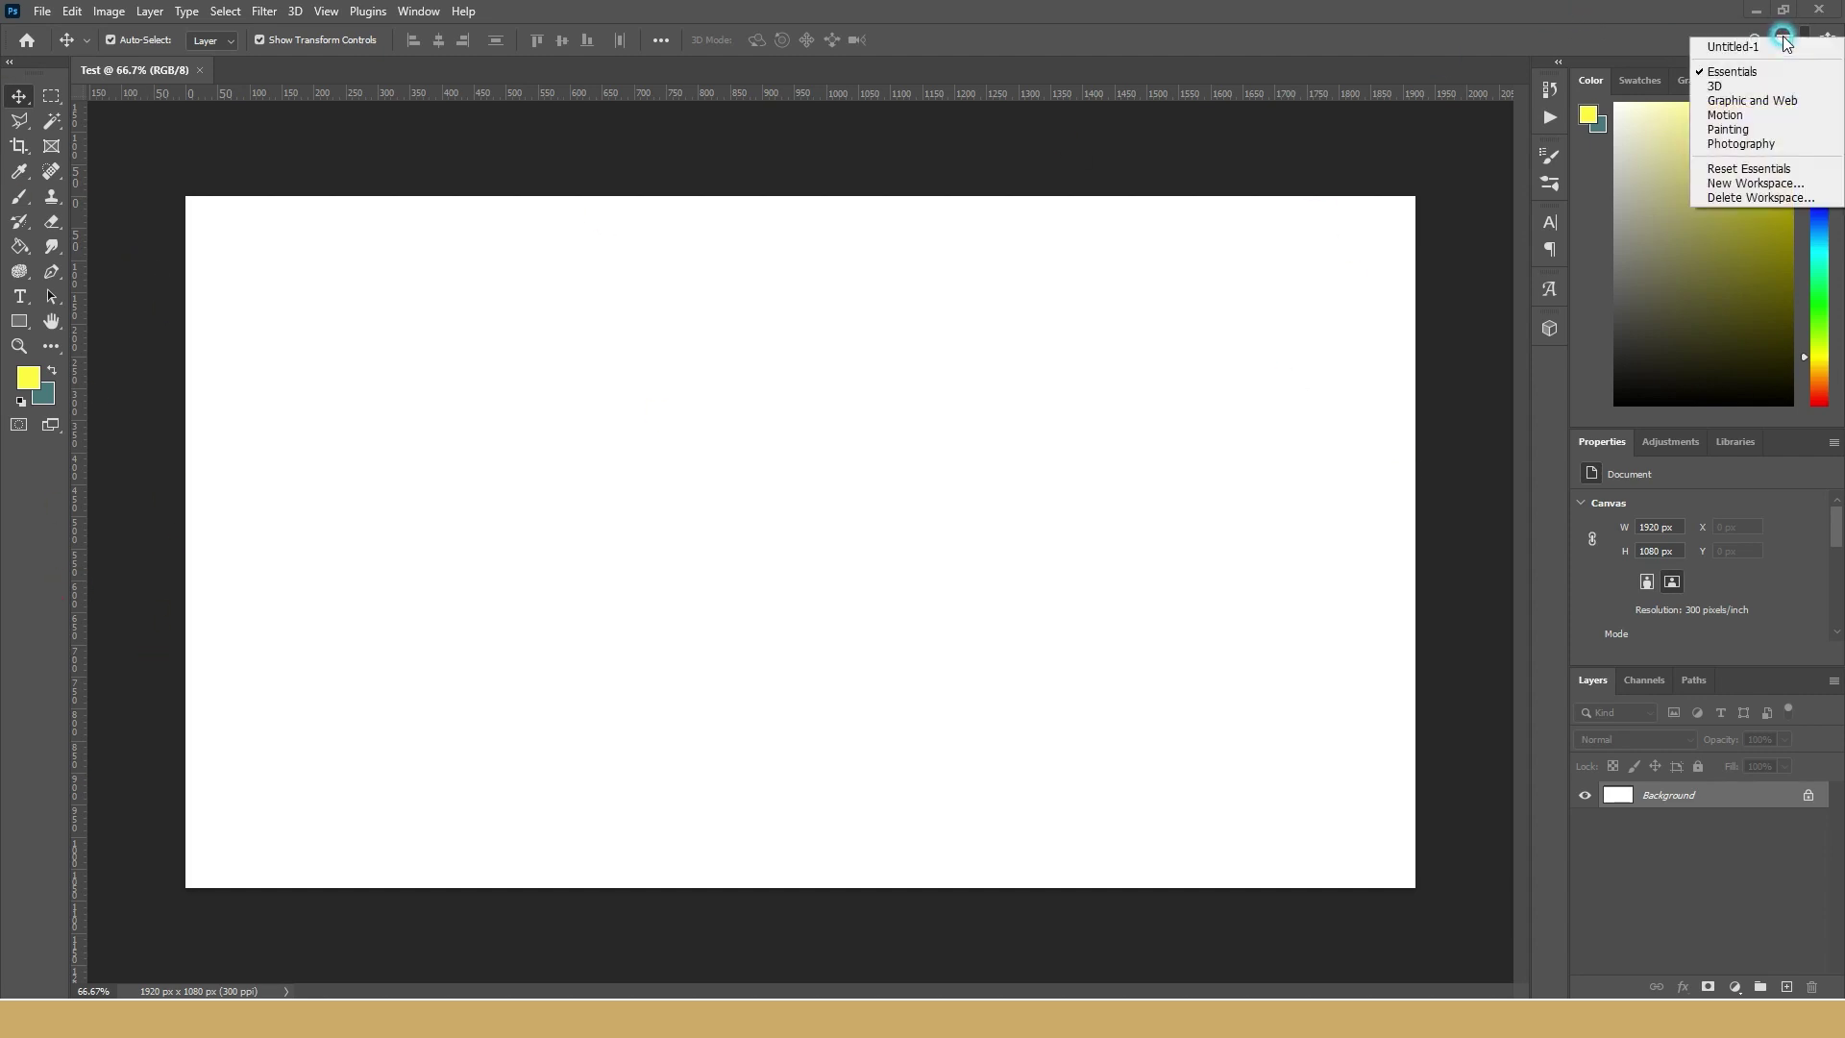
{"action": "left_click", "coordinate": [1773, 102]}
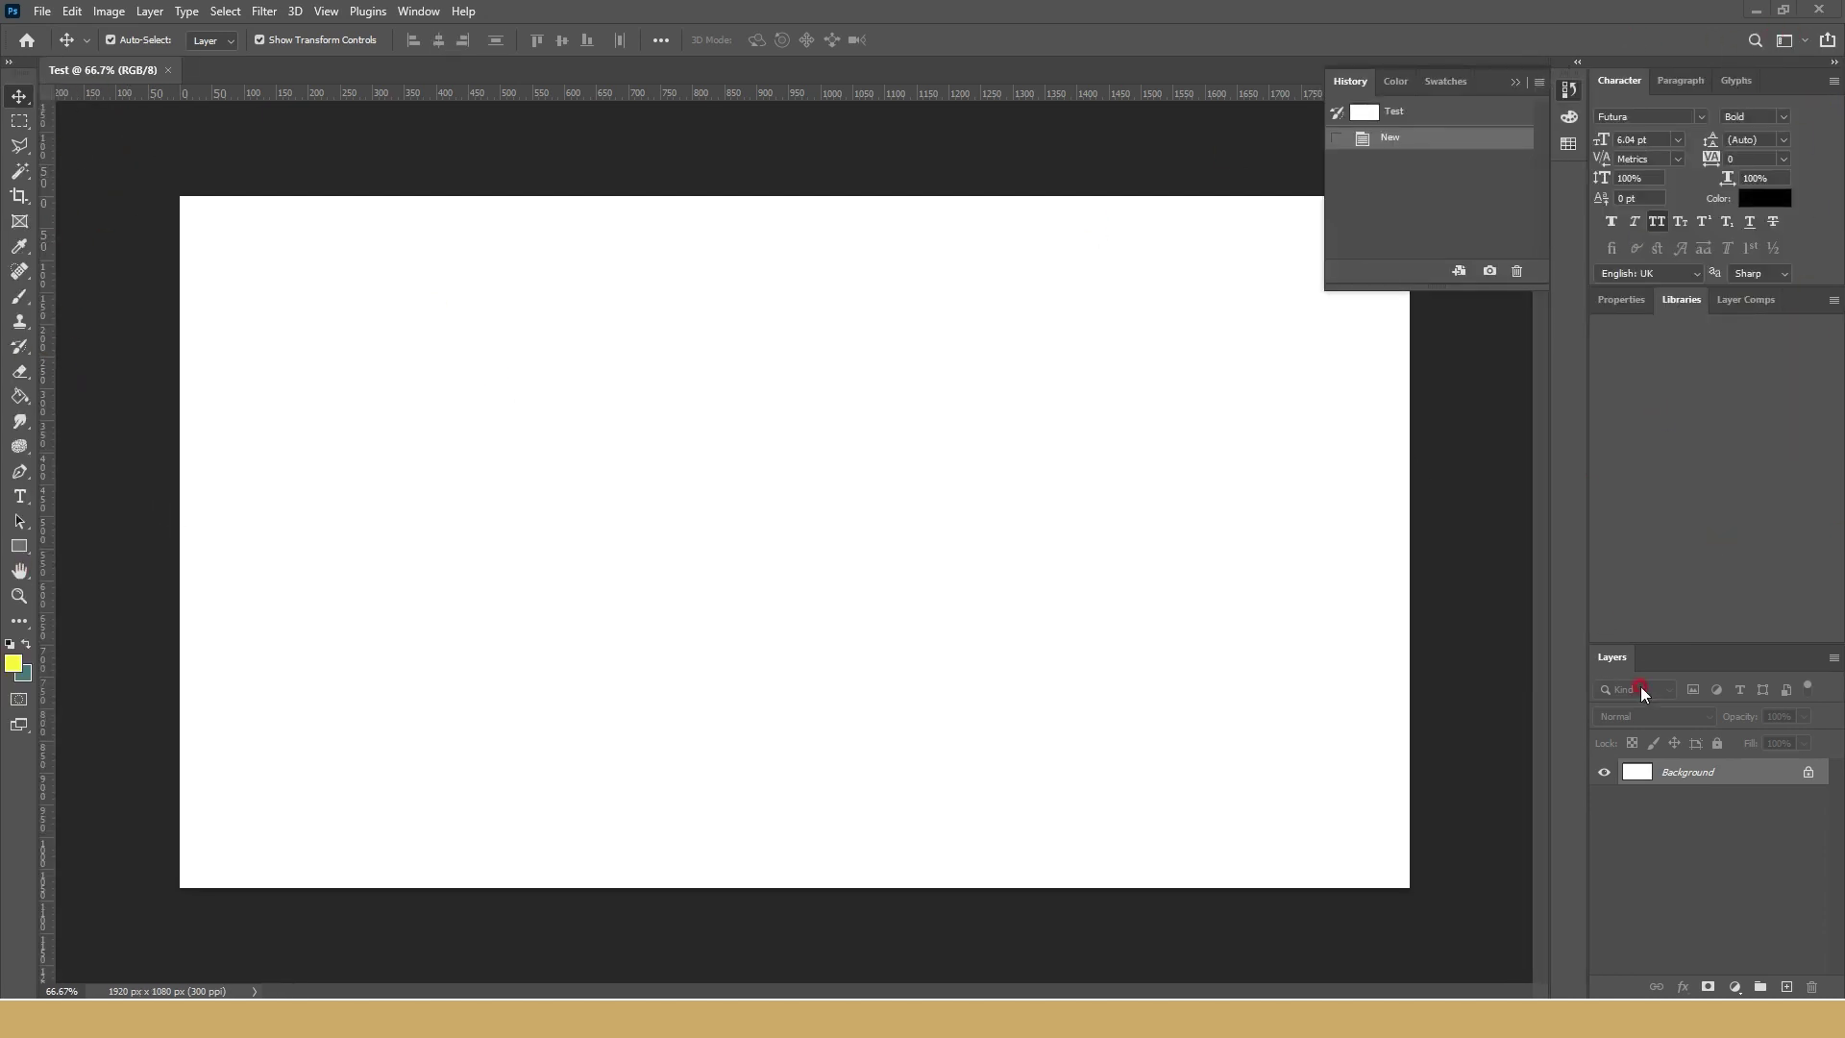
{"action": "left_click", "coordinate": [1785, 41]}
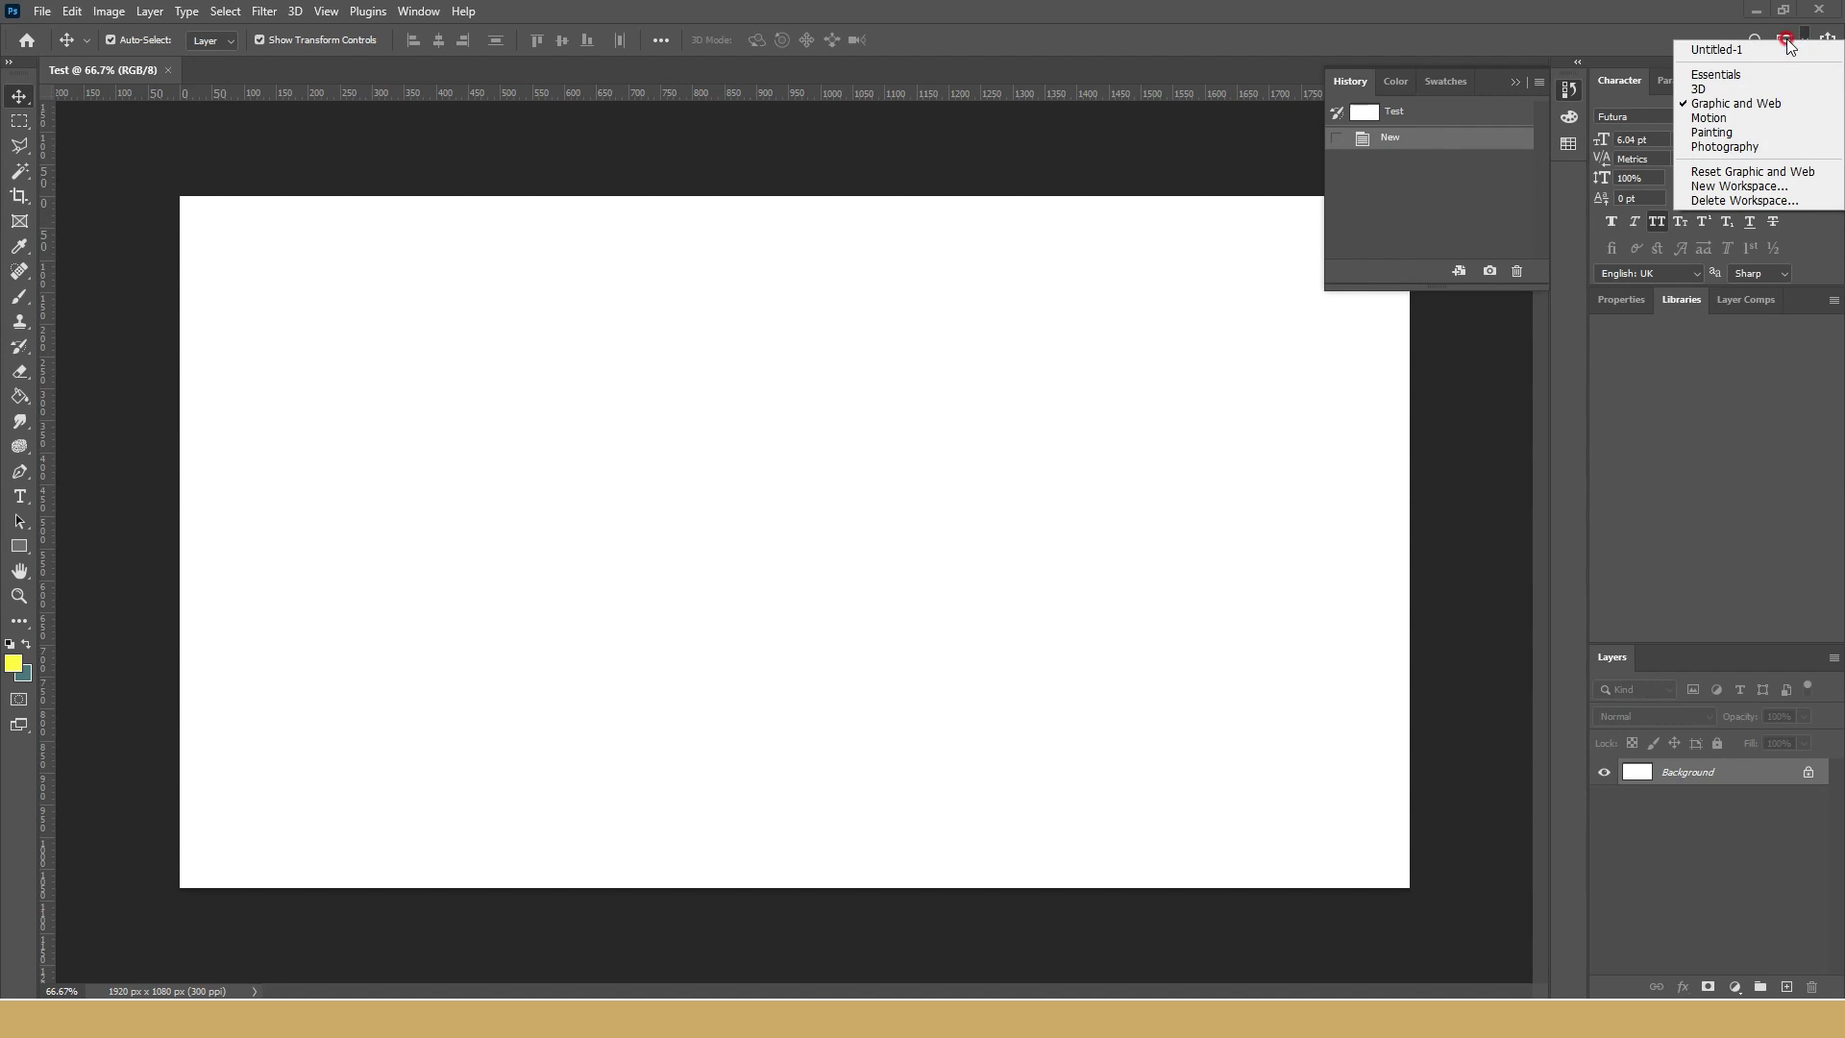
{"action": "left_click", "coordinate": [1762, 89]}
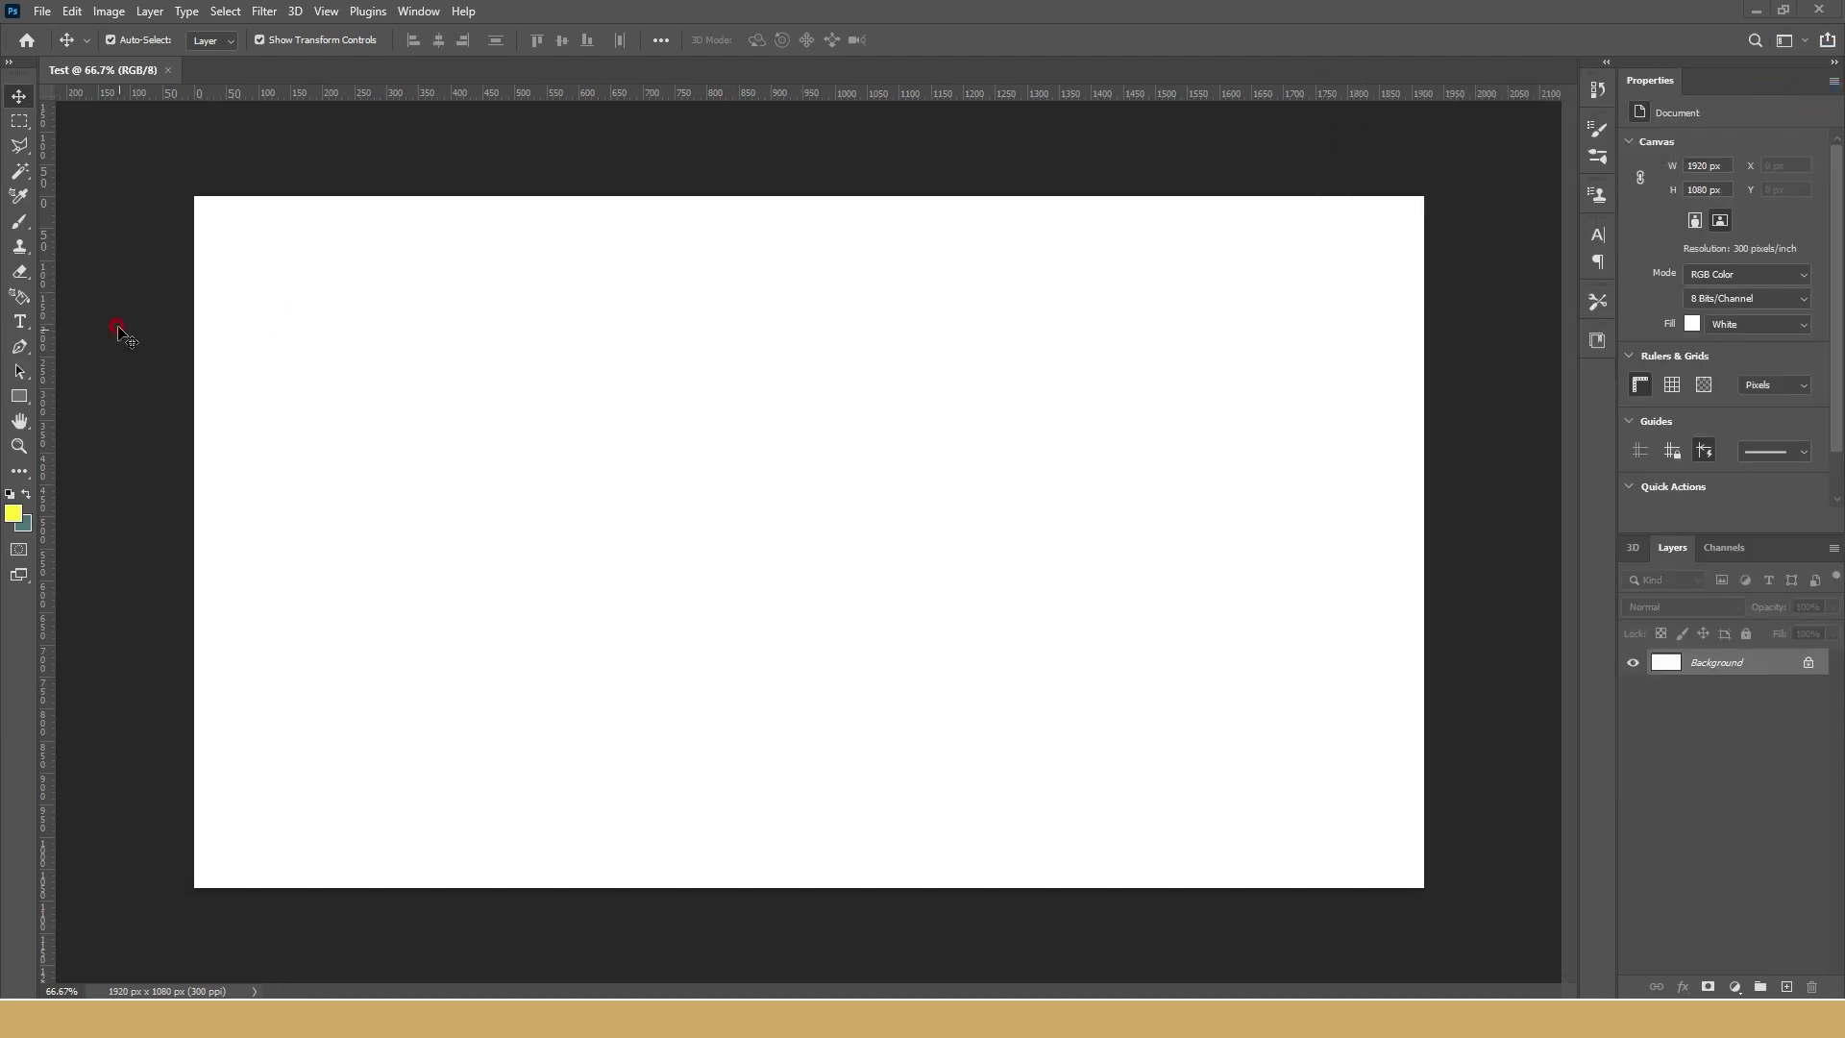
{"action": "left_click", "coordinate": [1787, 40]}
{"action": "left_click", "coordinate": [1732, 65]}
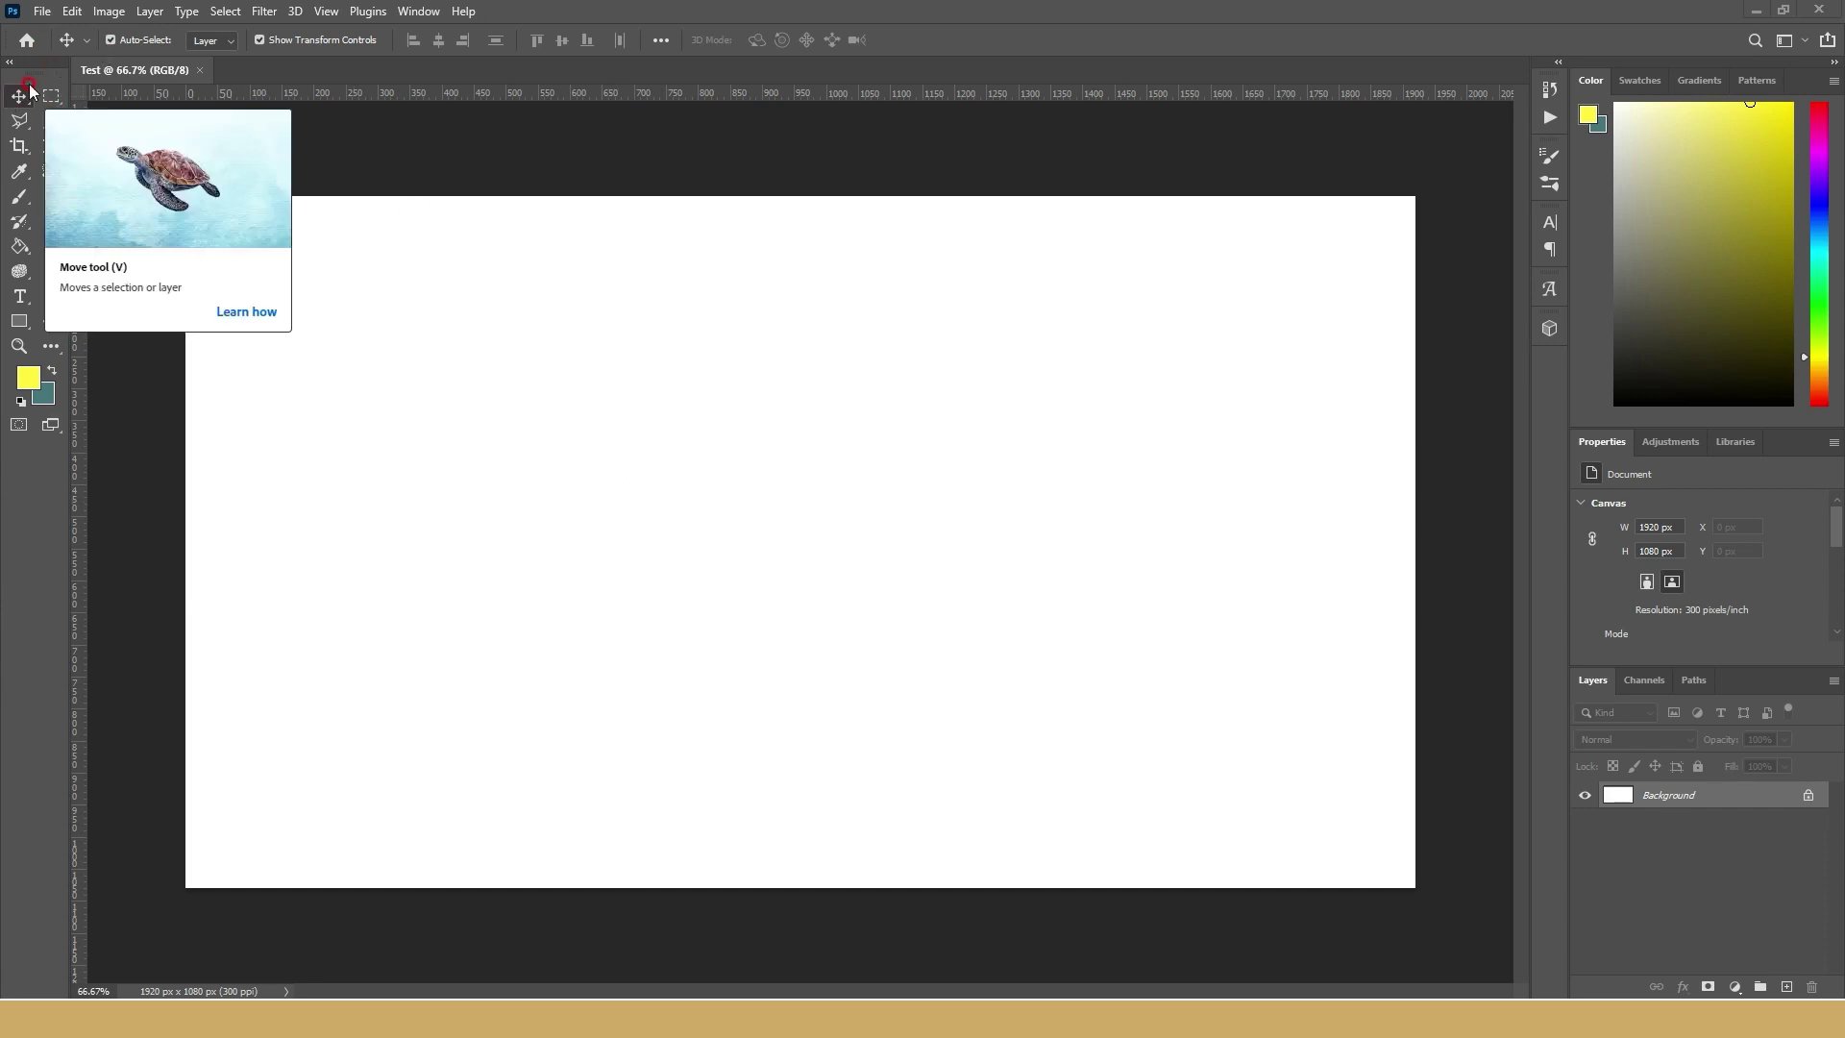
- Turn off Show Transform Controls for the Move tool
{"action": "left_click", "coordinate": [270, 35]}
{"action": "left_click", "coordinate": [383, 385]}
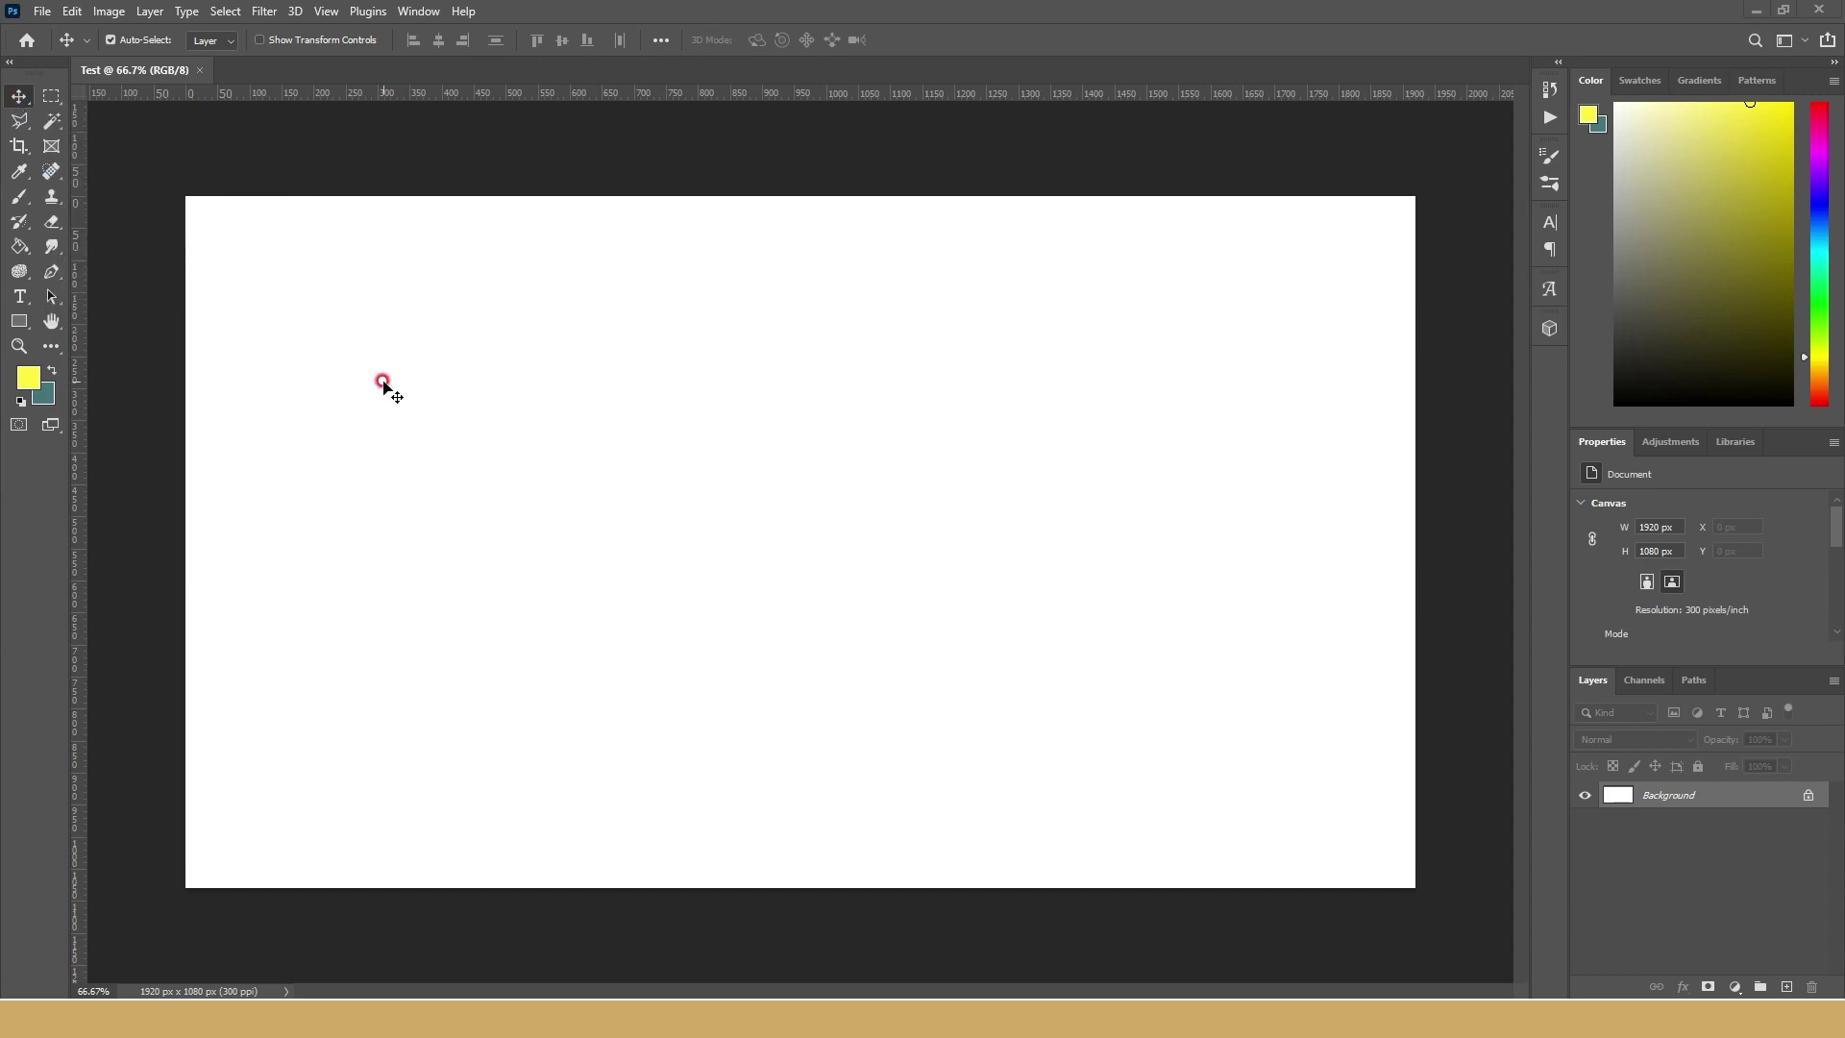
{"action": "key", "text": "b"}
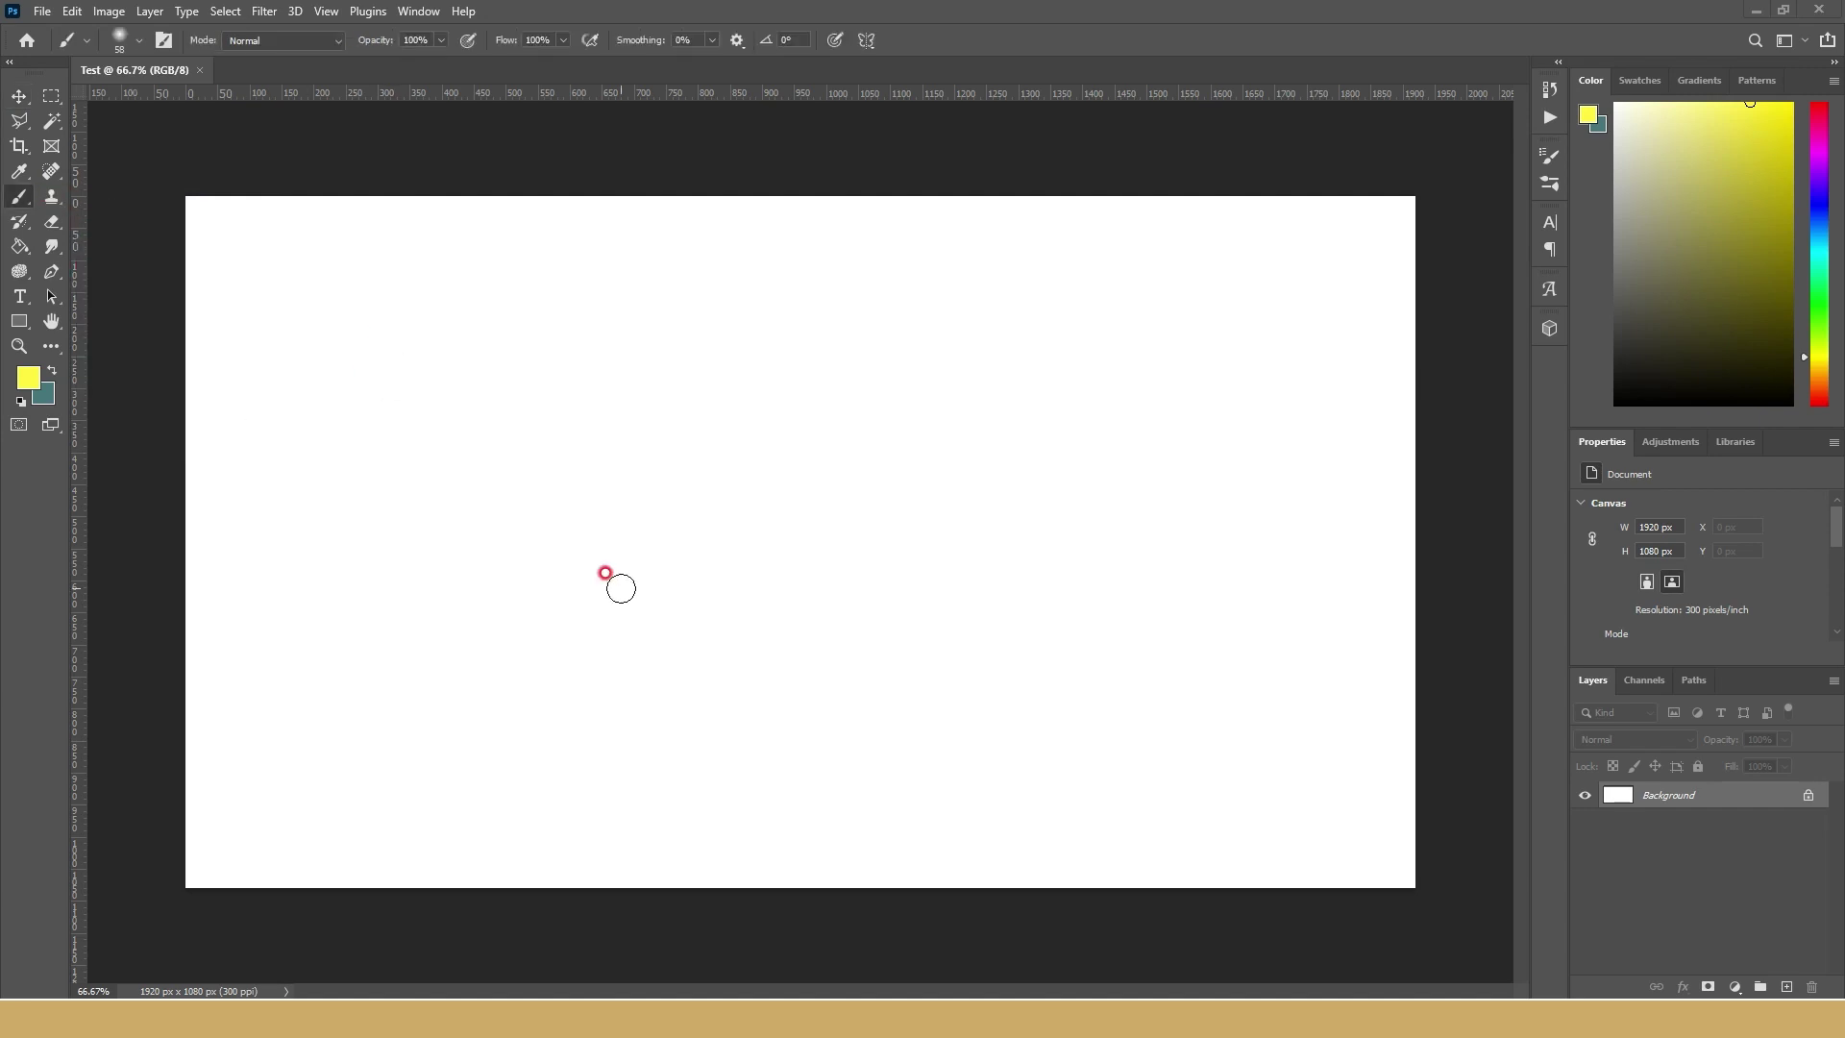
{"action": "key", "text": "v"}
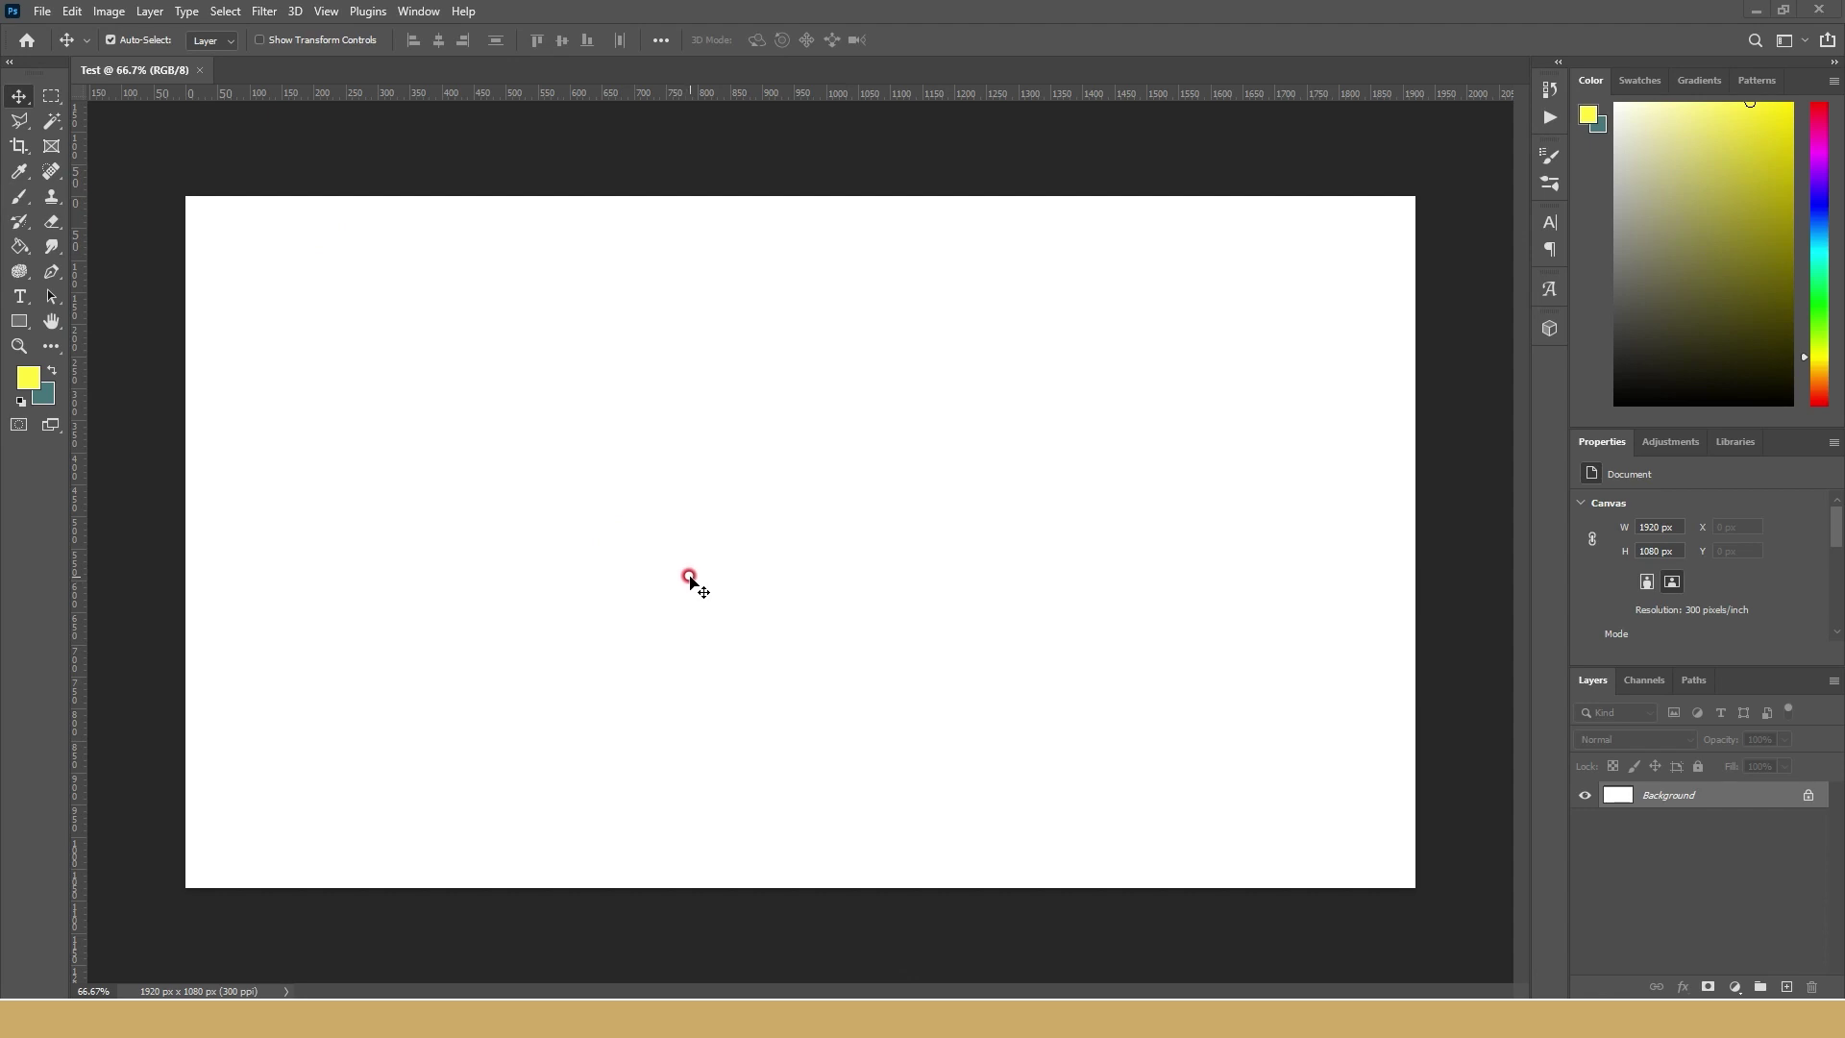
- Start File > Open and bring up the folder of car images
{"action": "left_click", "coordinate": [48, 12]}
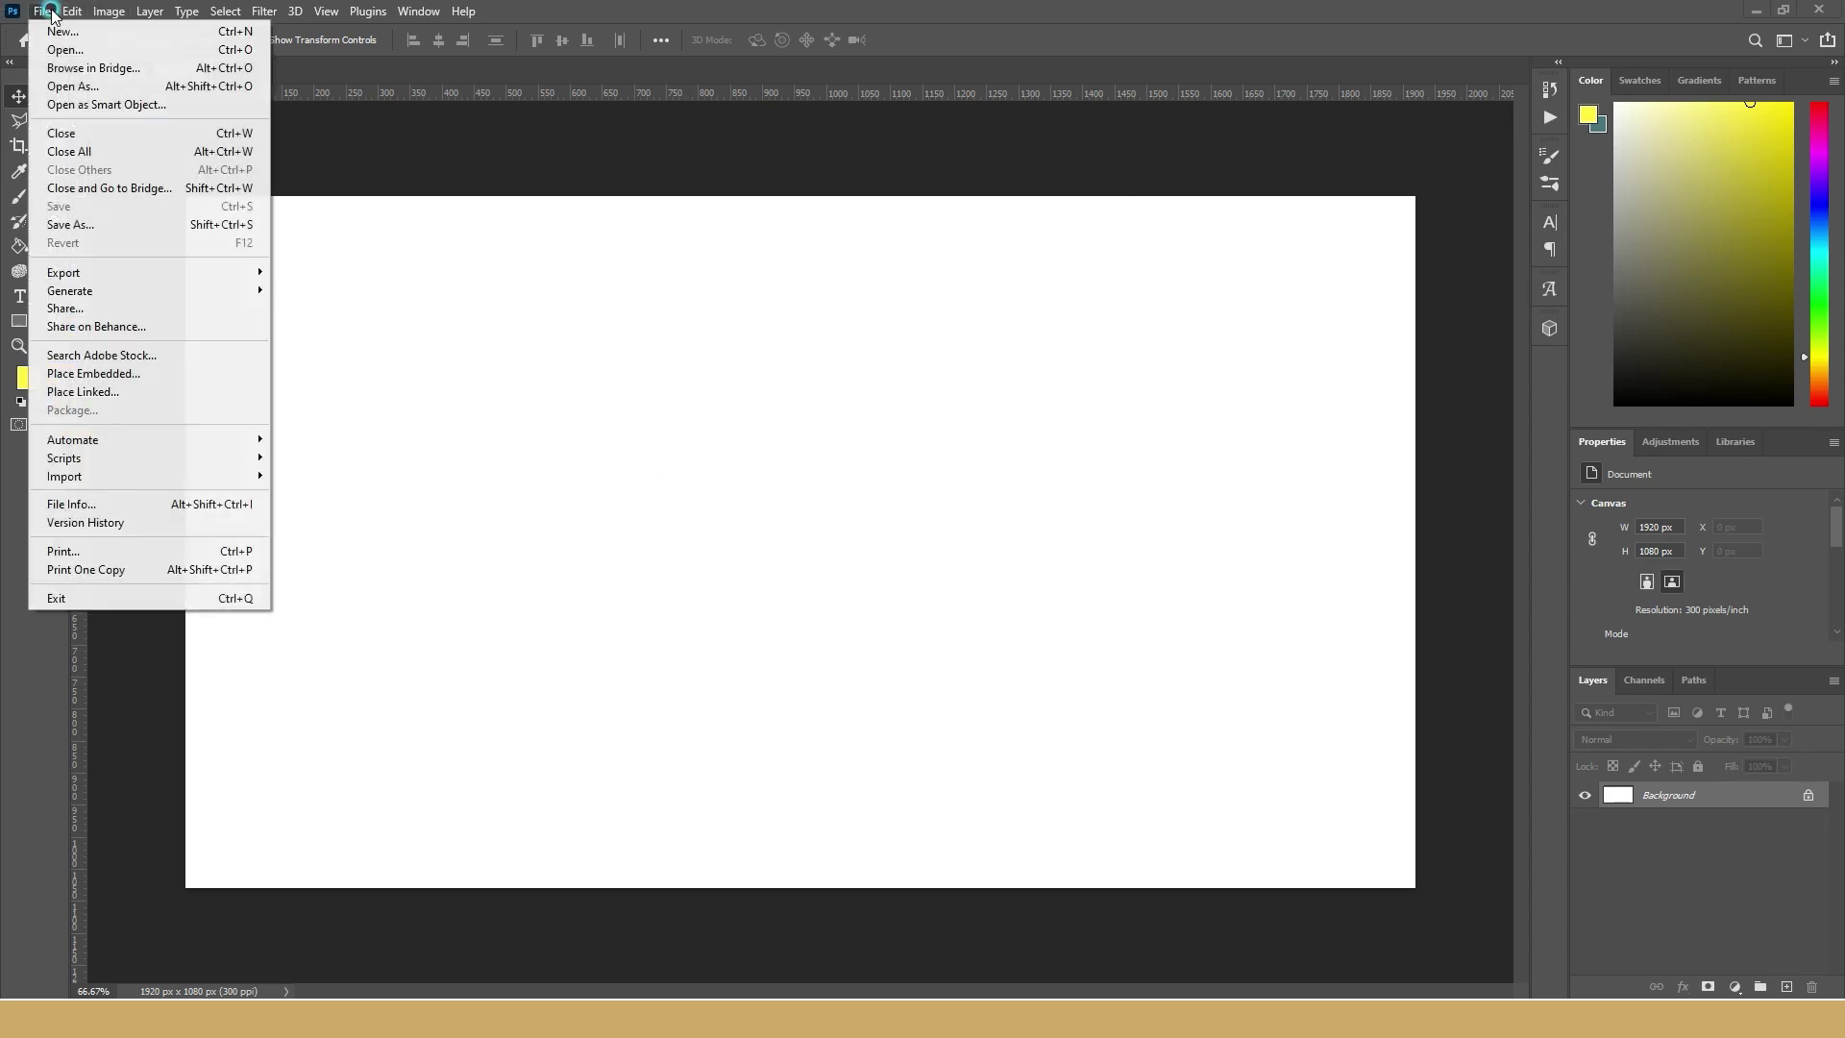
{"action": "left_click", "coordinate": [155, 56]}
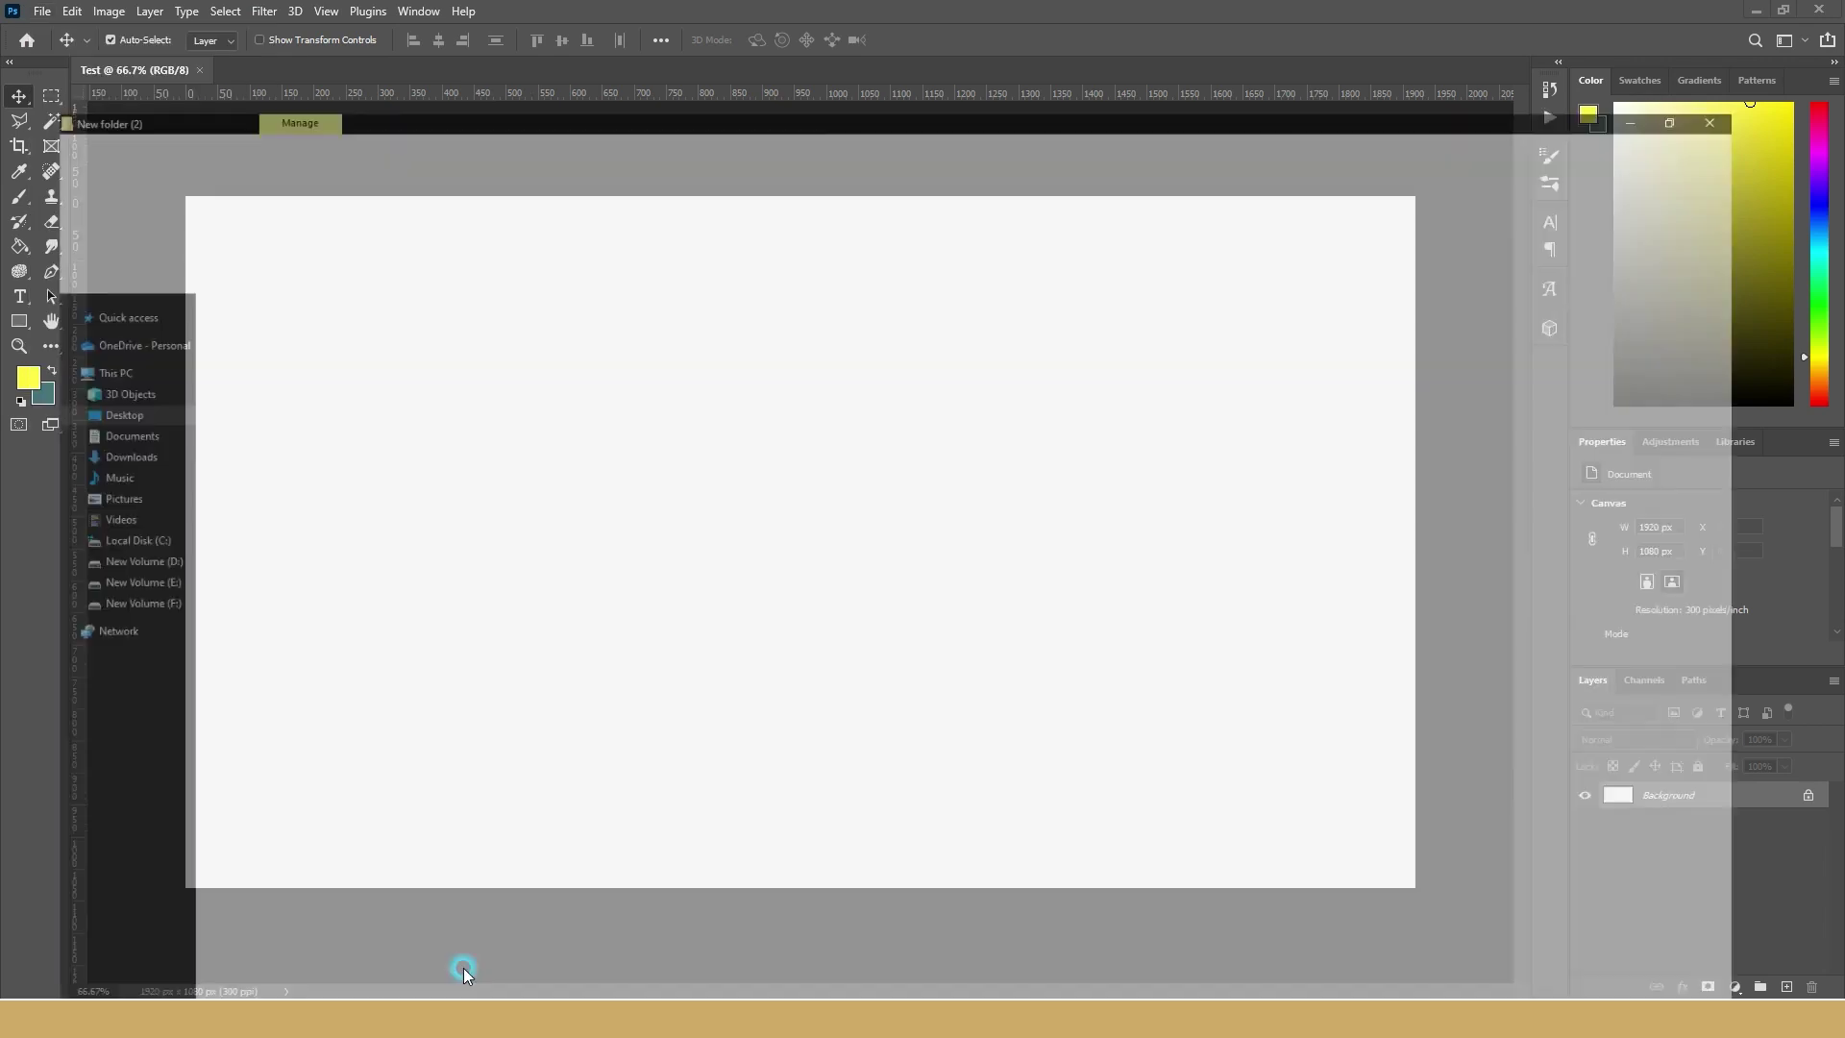
{"action": "left_click", "coordinate": [466, 967]}
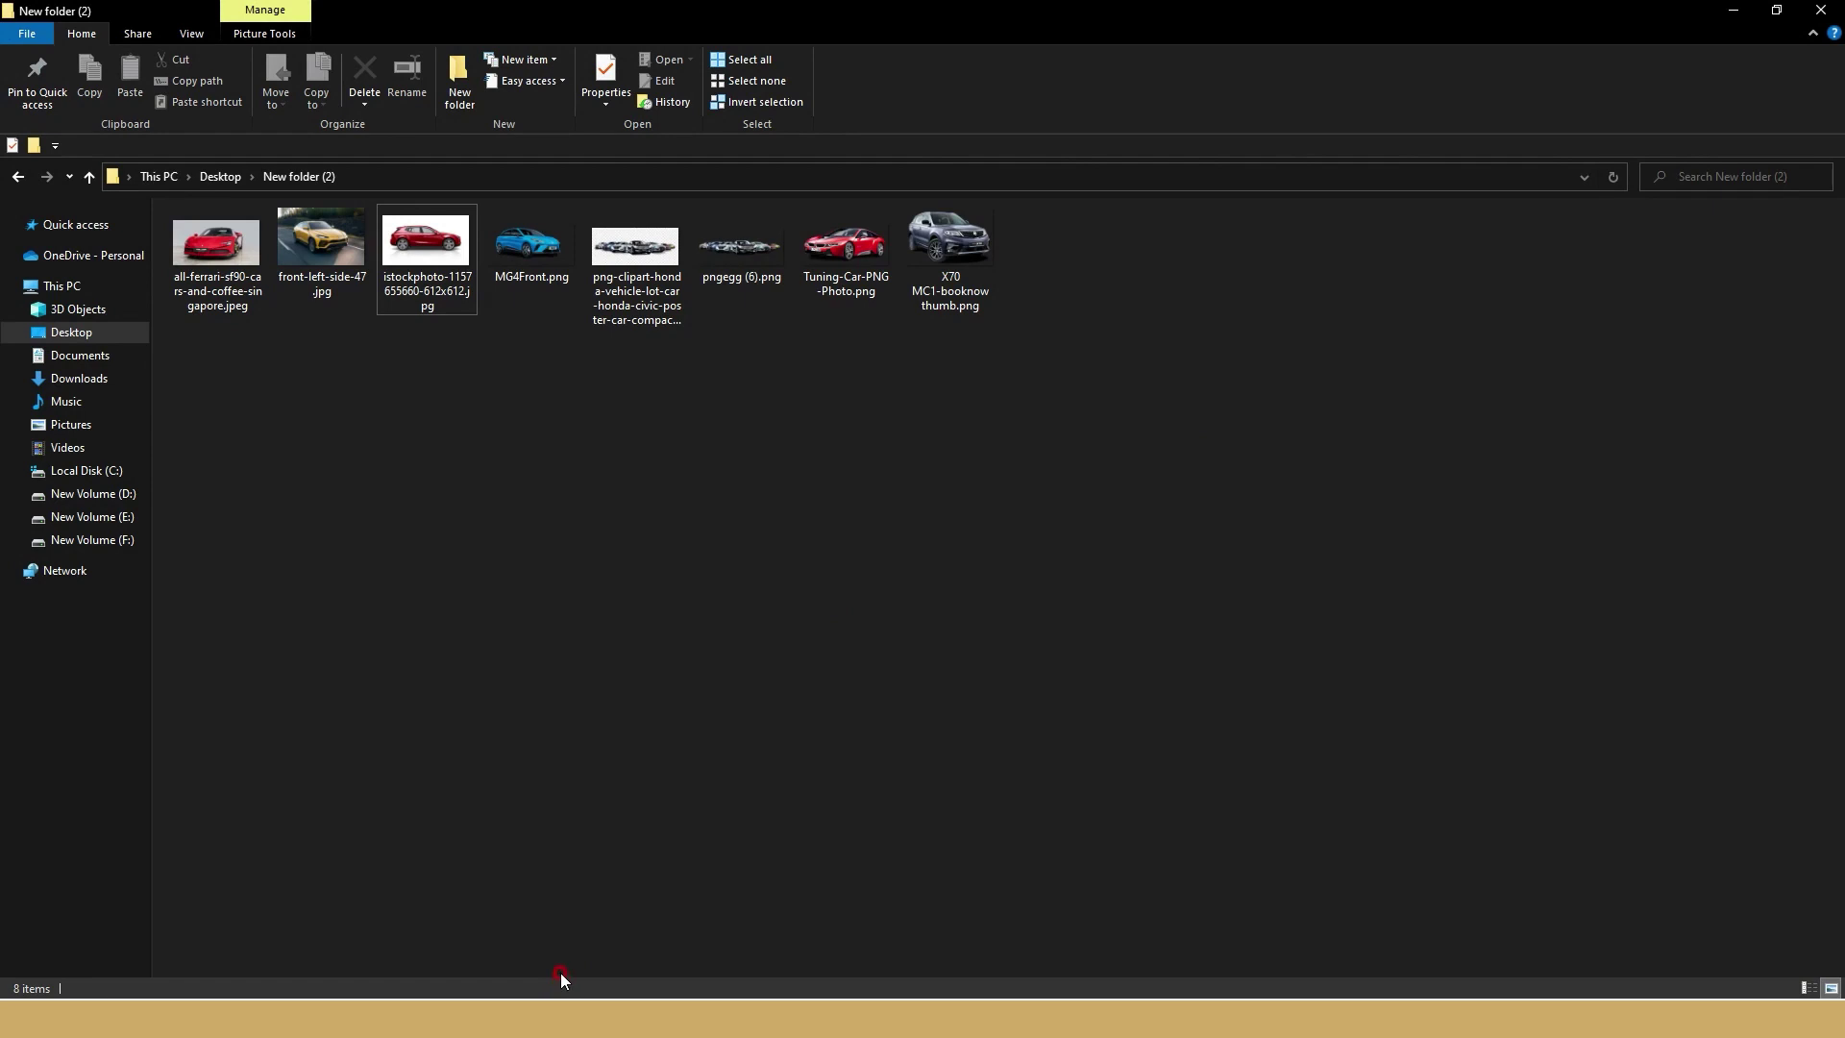
- Select Tuning-Car-PNG-Photo, MG4Front, front-left-side-47 and the Ferrari image and drag them into Photoshop
{"action": "left_click_drag", "start_coordinate": [1125, 428], "coordinate": [227, 240]}
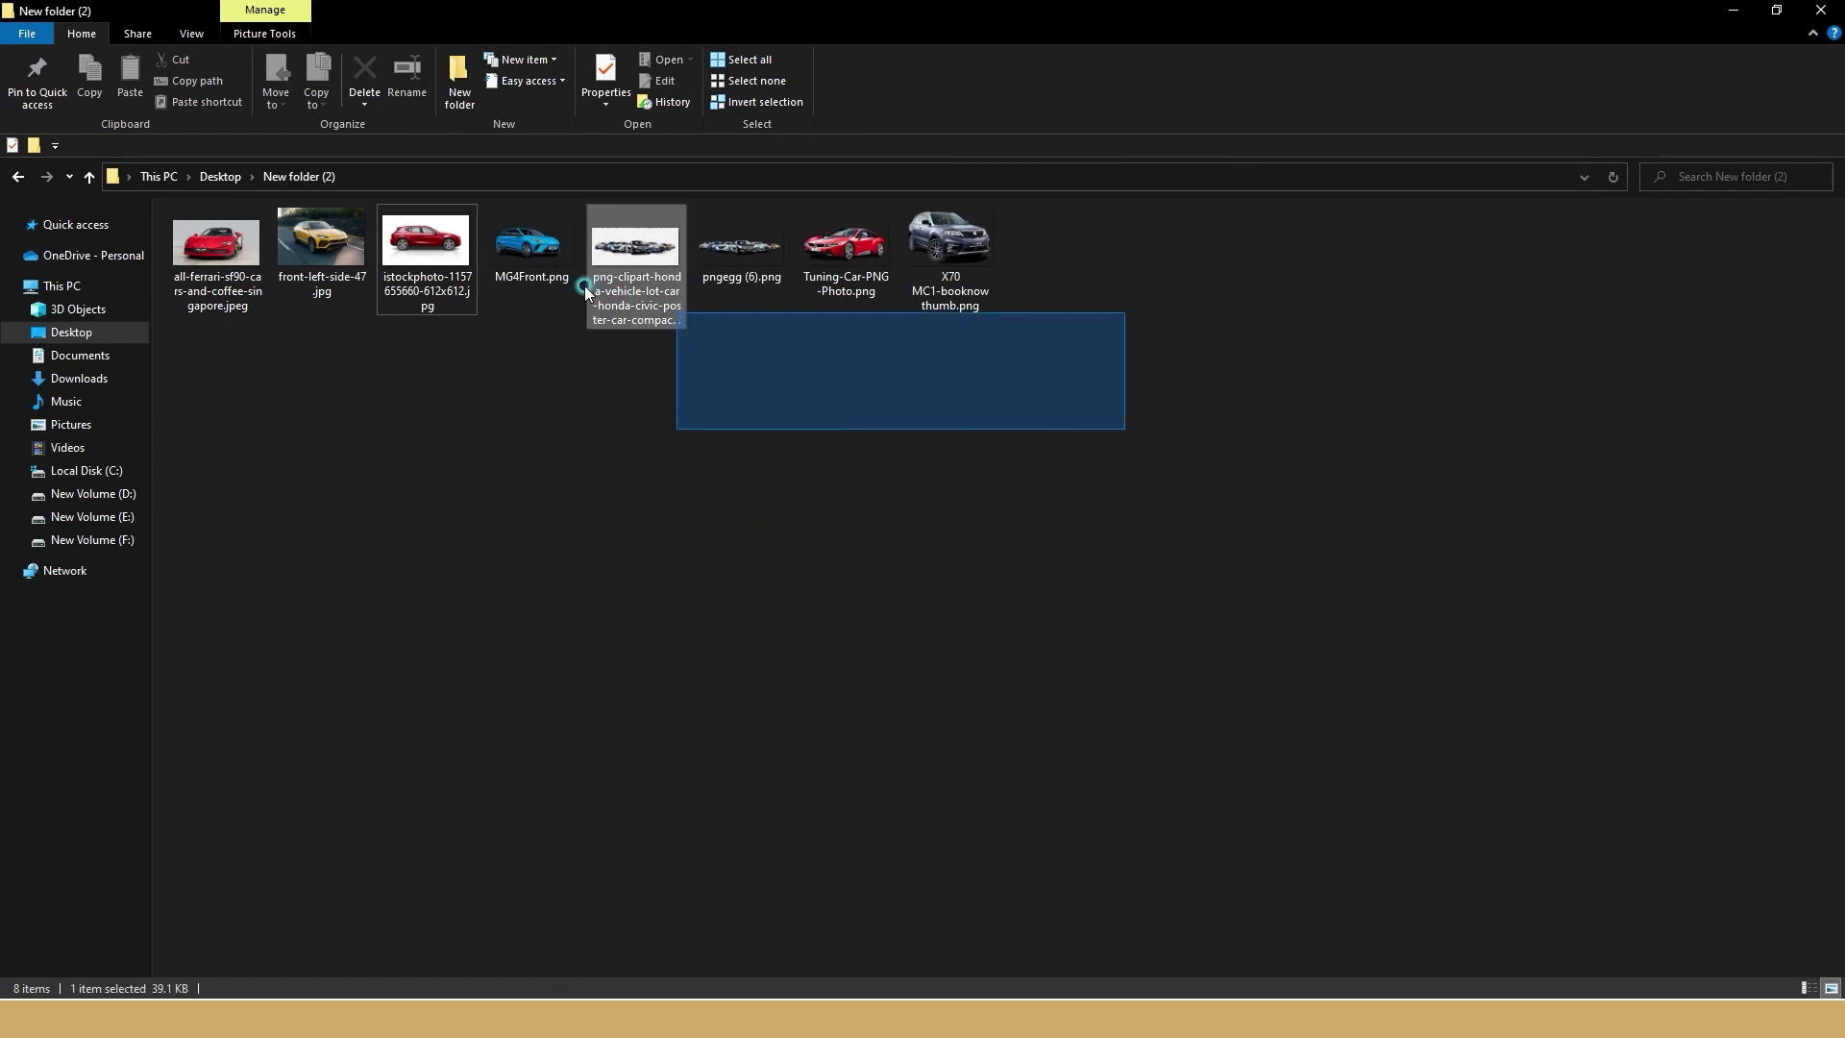
{"action": "left_click", "coordinate": [330, 415]}
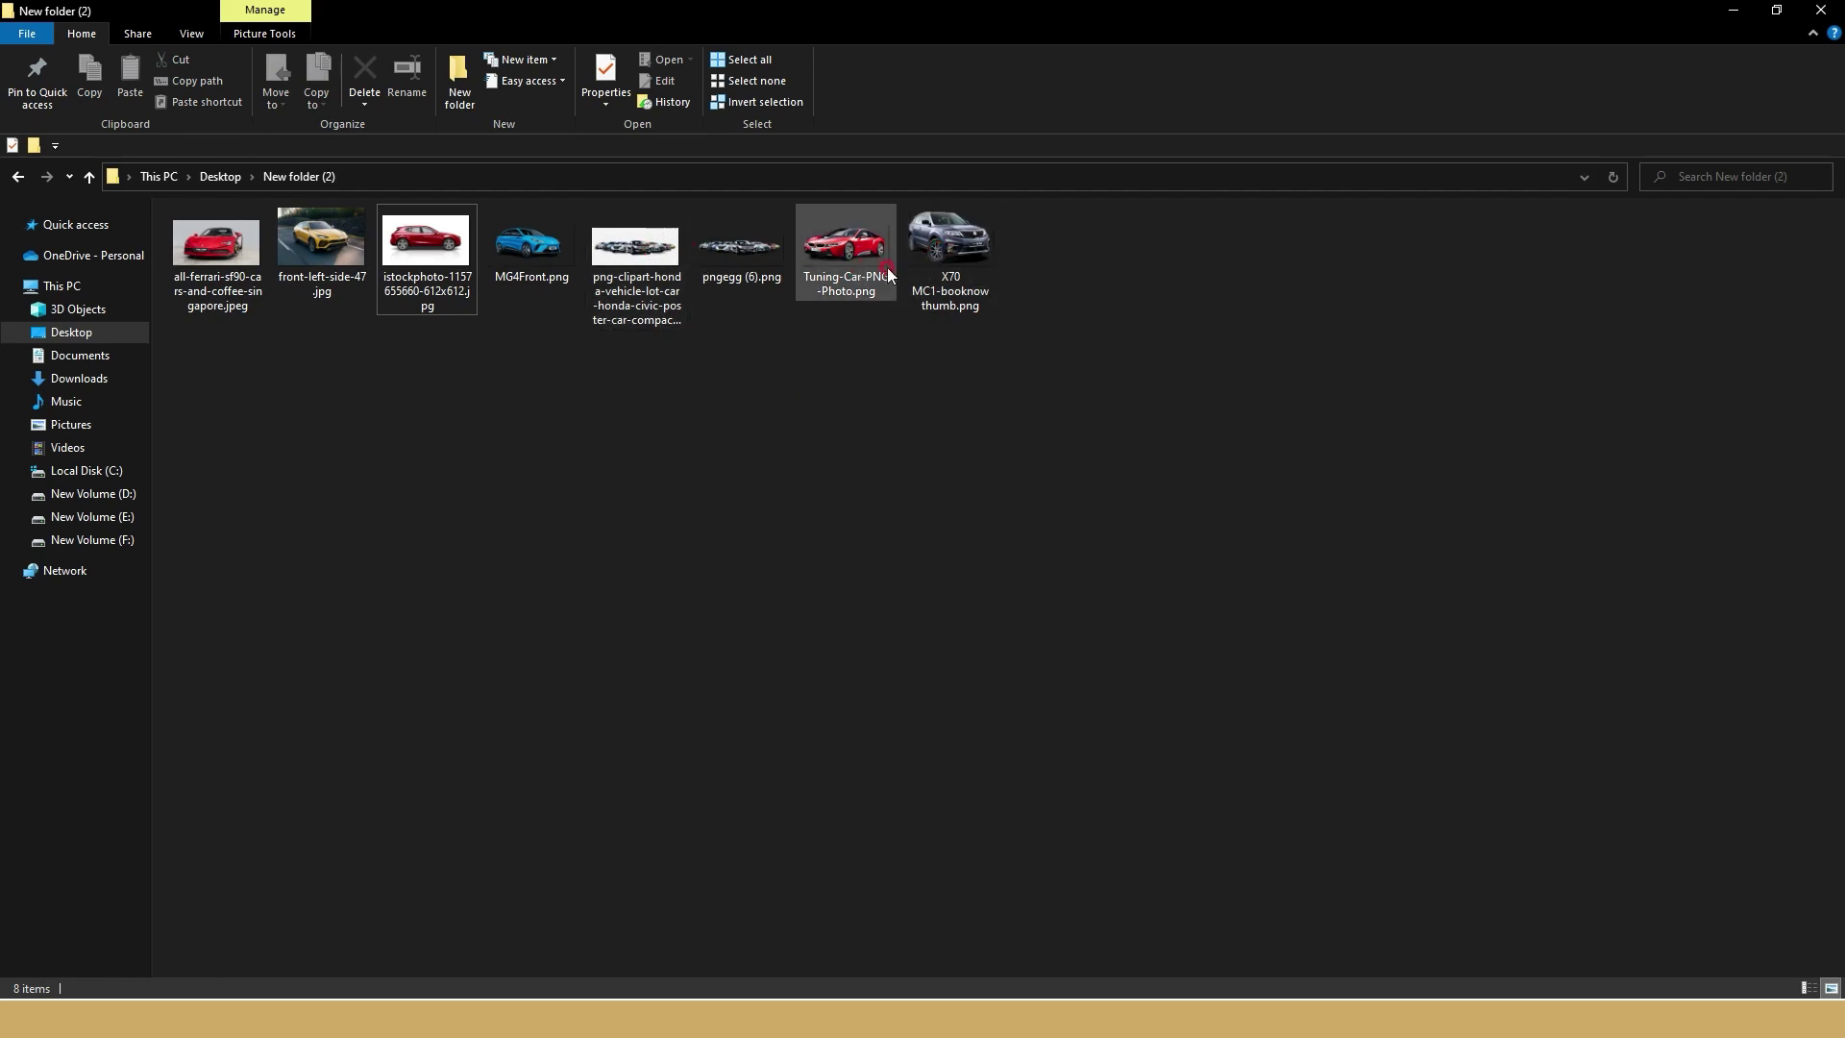
{"action": "left_click_drag", "start_coordinate": [971, 347], "coordinate": [909, 310]}
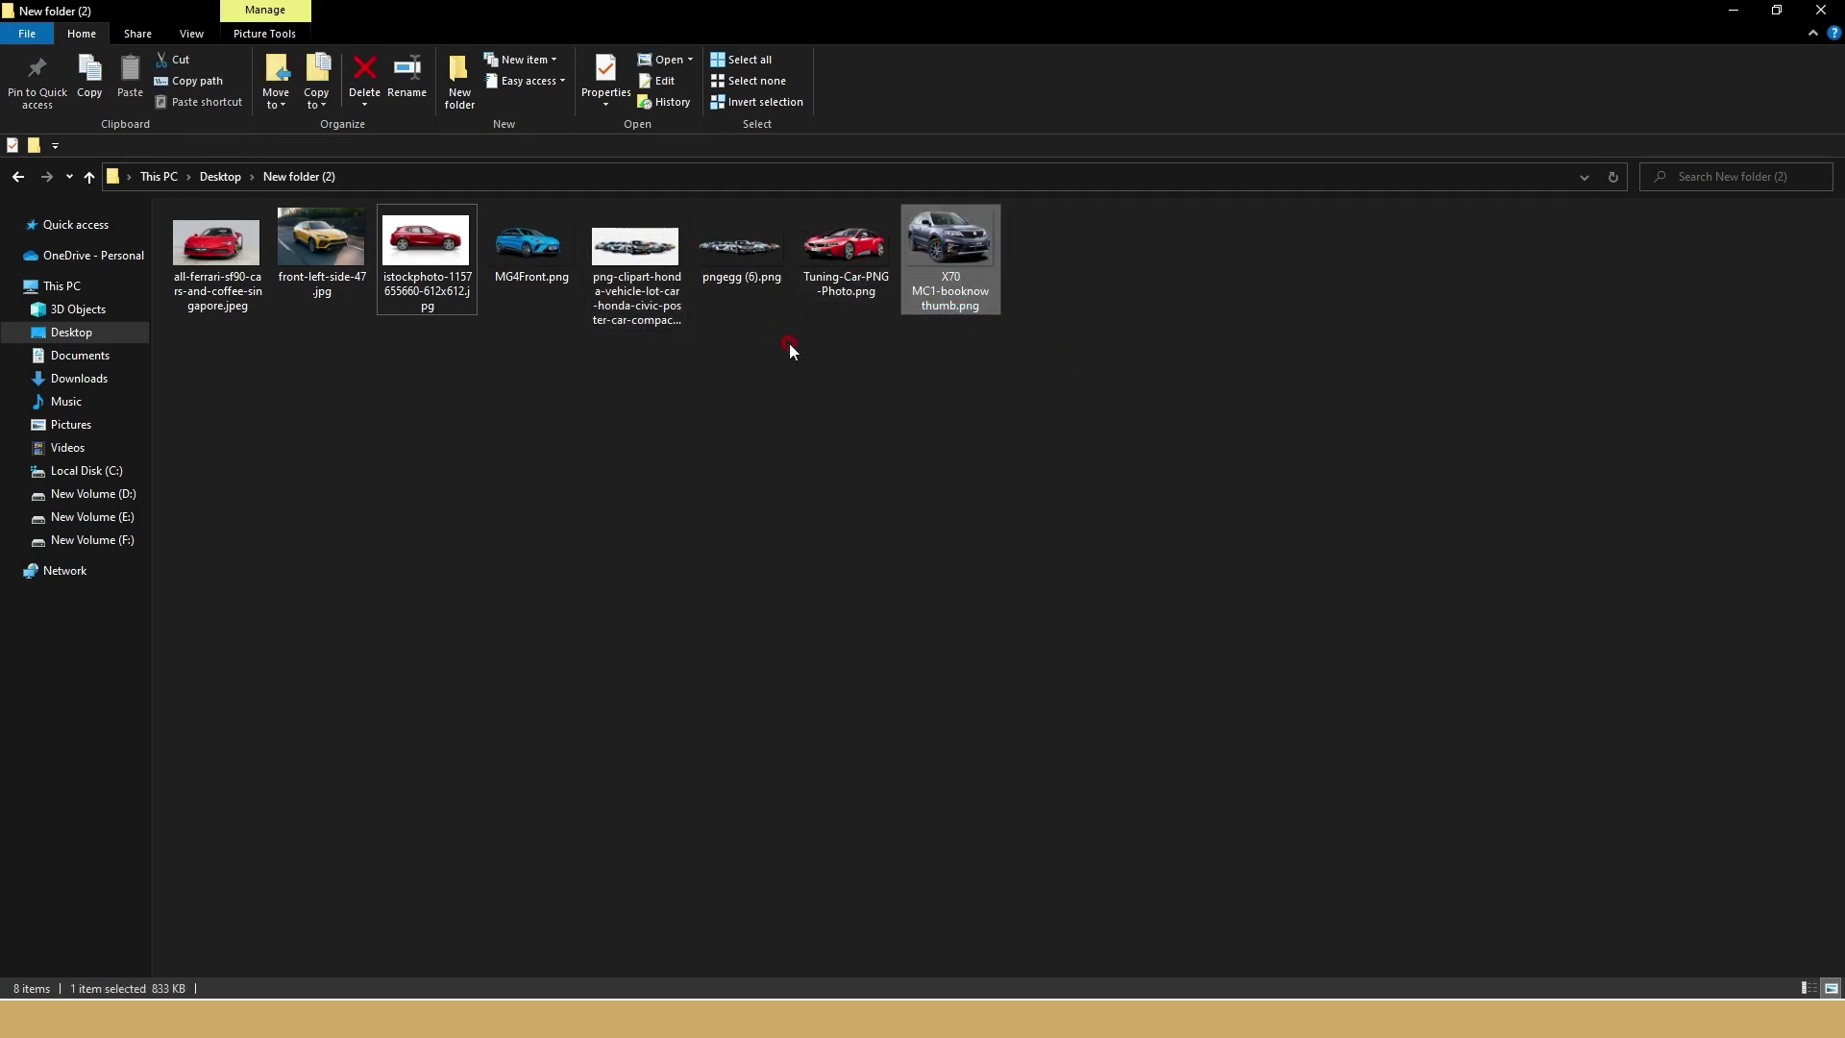
{"action": "left_click", "coordinate": [844, 254]}
{"action": "left_click", "coordinate": [535, 251], "text": "ctrl"}
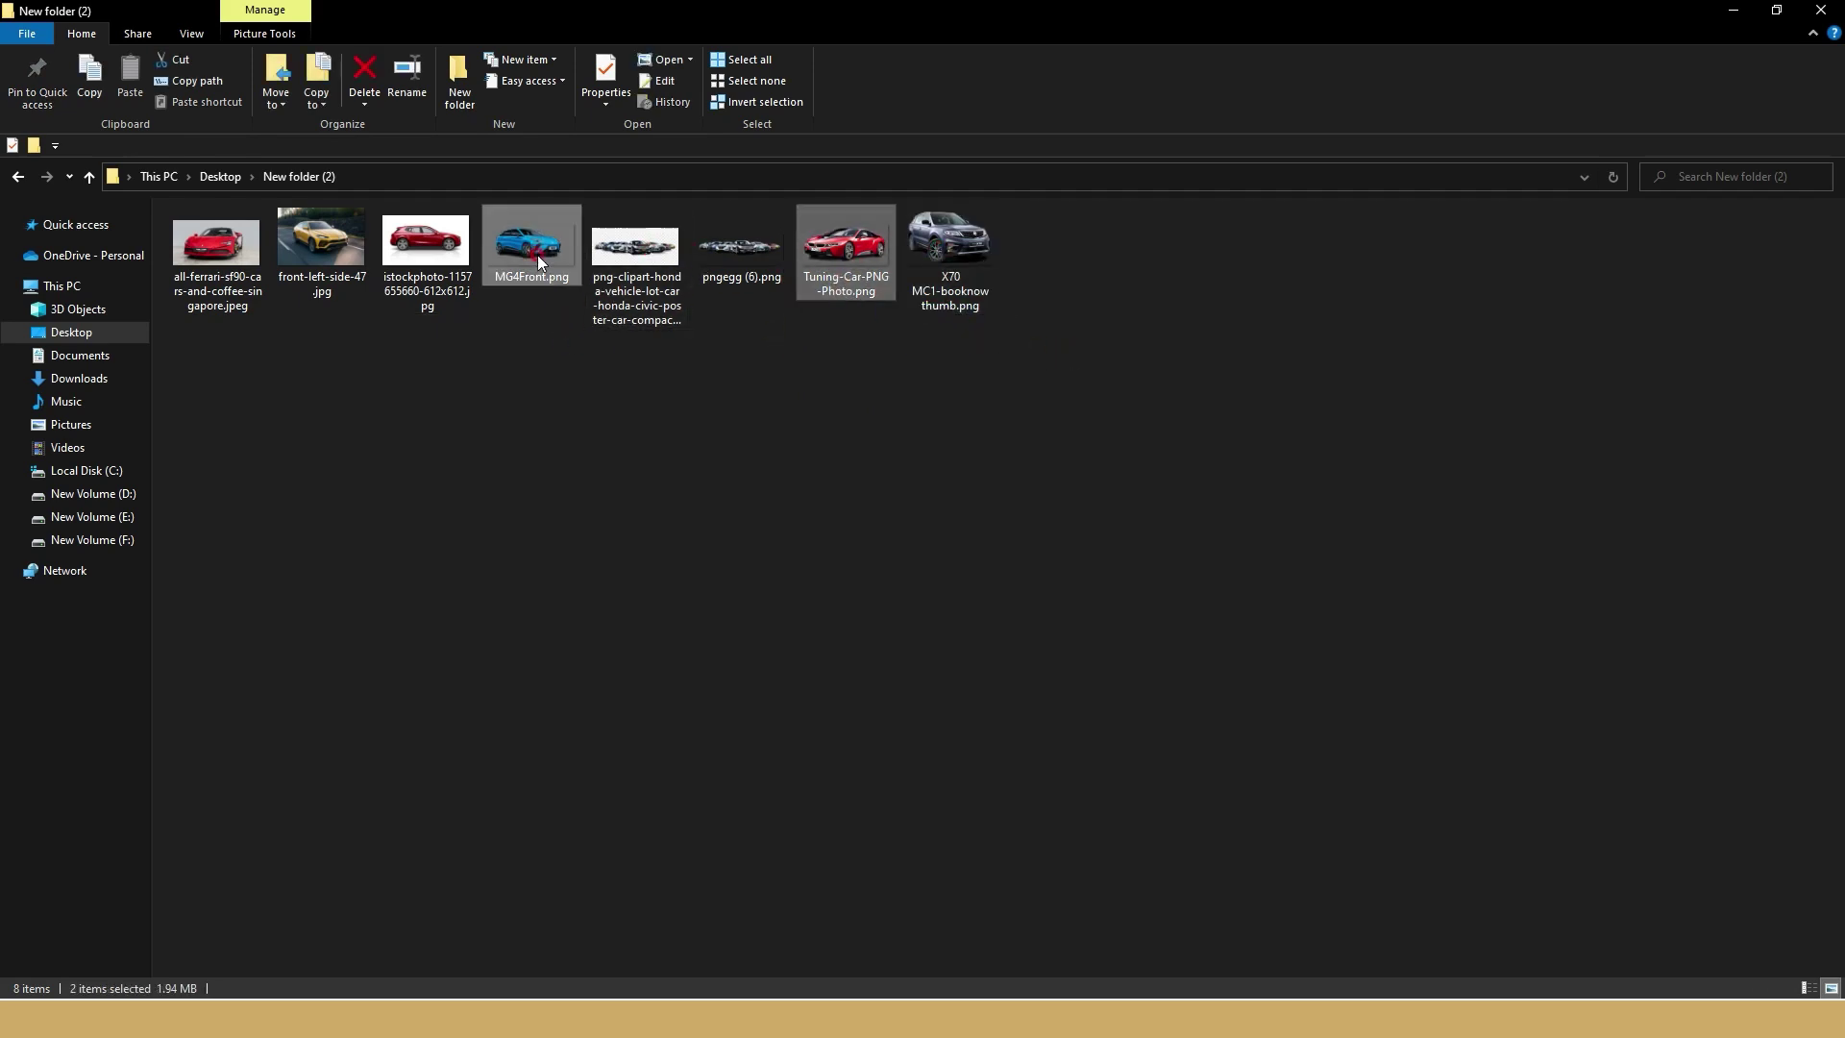
{"action": "left_click", "coordinate": [339, 240], "text": "ctrl"}
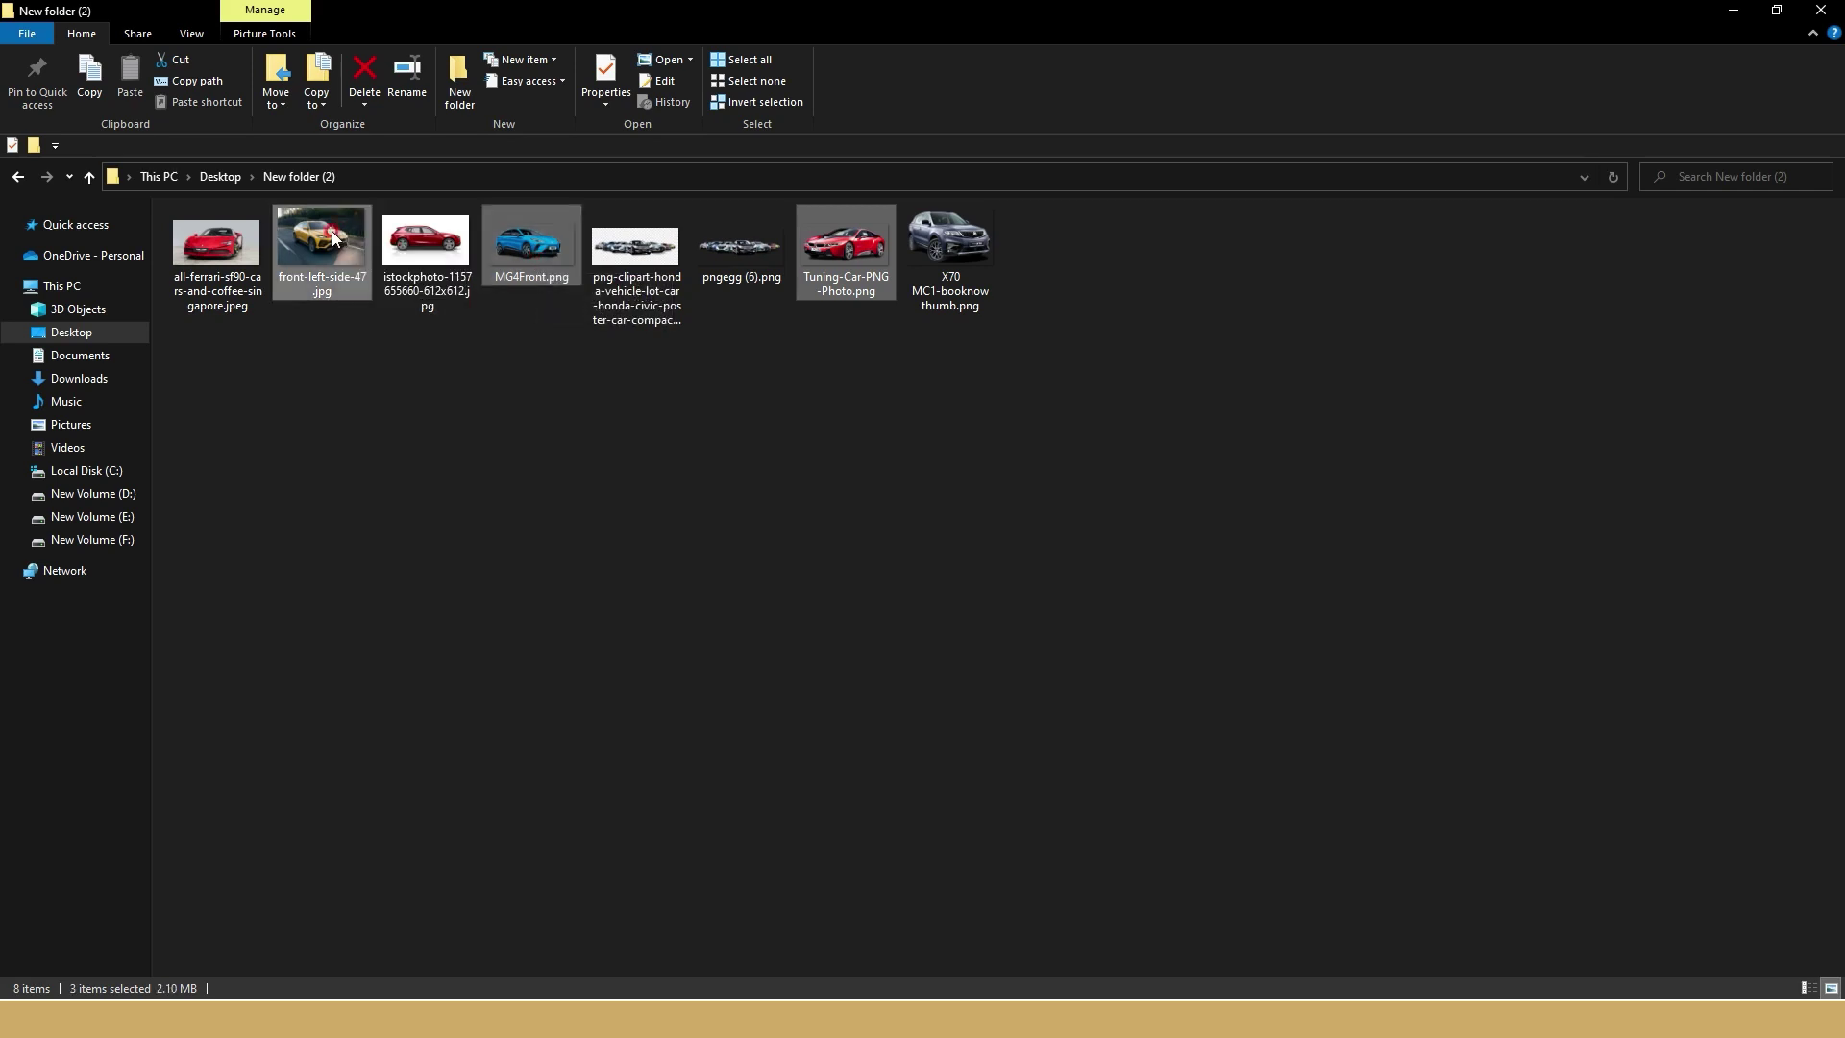
{"action": "left_click", "coordinate": [242, 240], "text": "ctrl"}
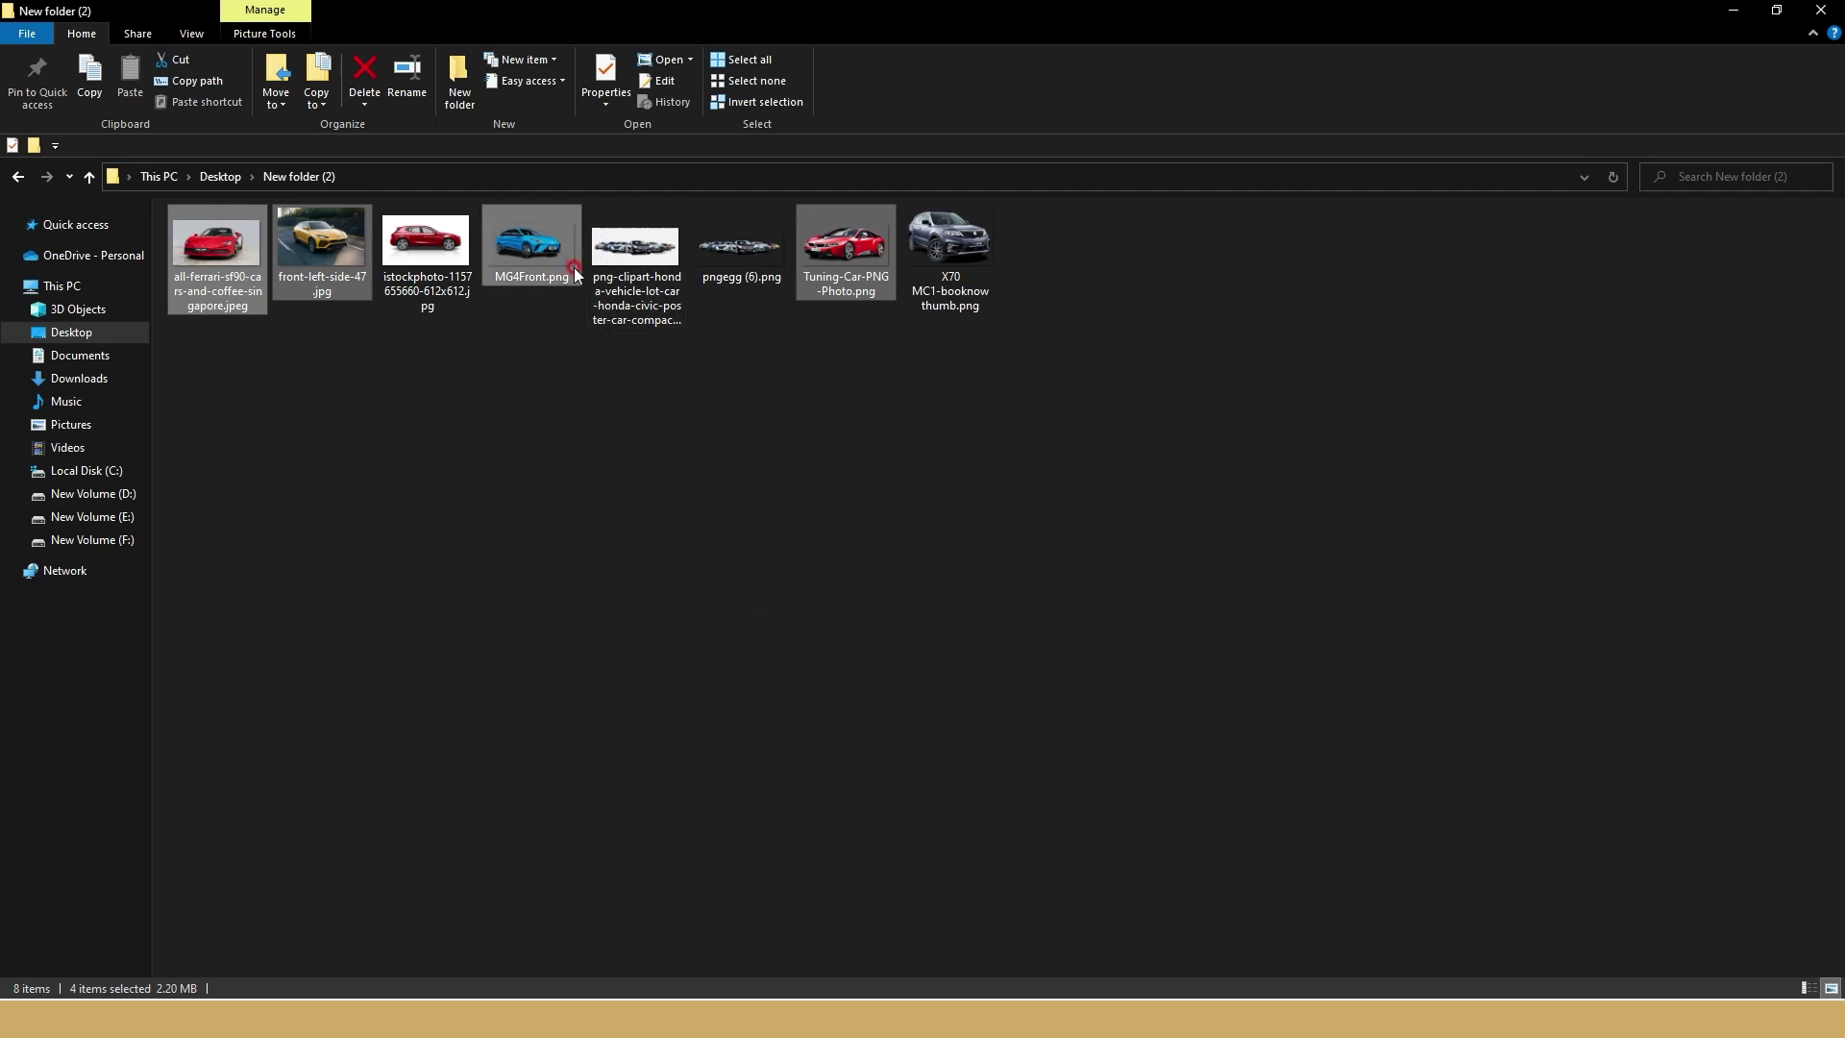
{"action": "mouse_move", "coordinate": [538, 243]}
{"action": "left_mouse_down"}
{"action": "mouse_move", "coordinate": [576, 565]}
{"action": "mouse_move", "coordinate": [913, 178]}
{"action": "left_mouse_up"}
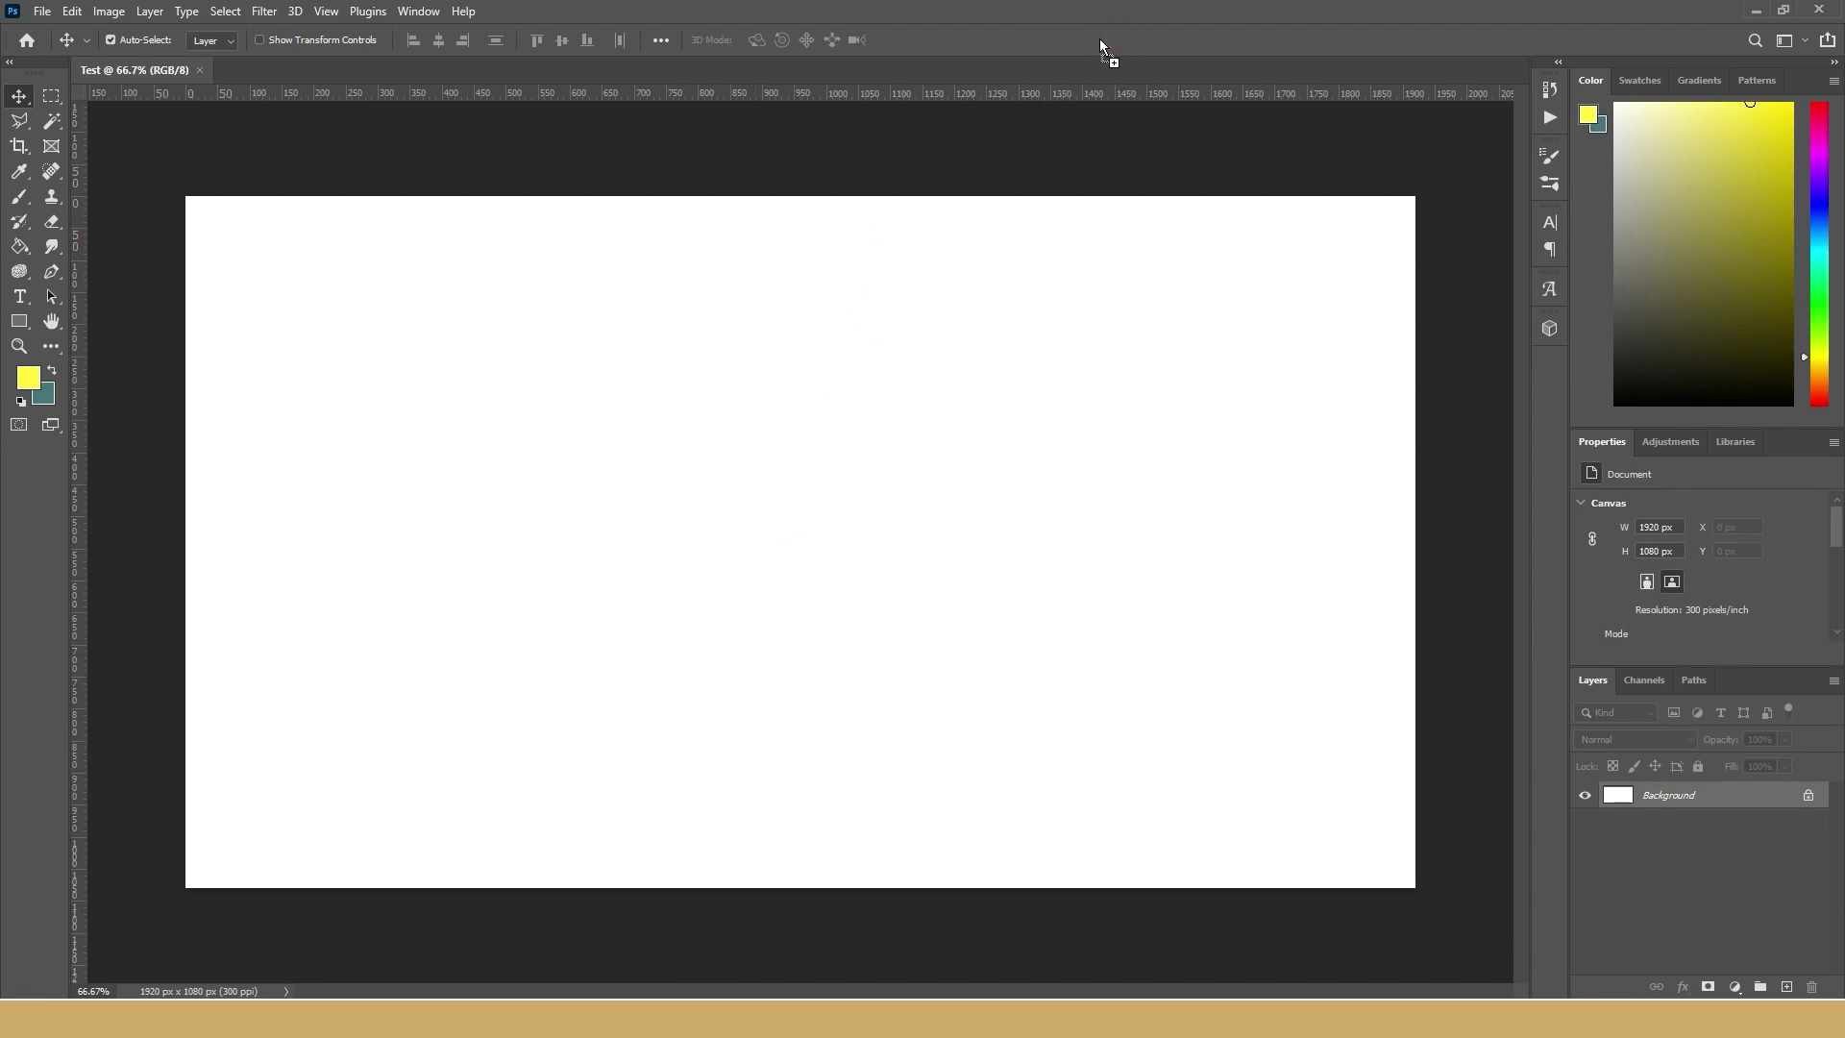
{"action": "mouse_move", "coordinate": [912, 178]}
{"action": "left_mouse_down"}
{"action": "mouse_move", "coordinate": [1763, 8]}
{"action": "mouse_move", "coordinate": [1291, 39]}
{"action": "left_mouse_up"}
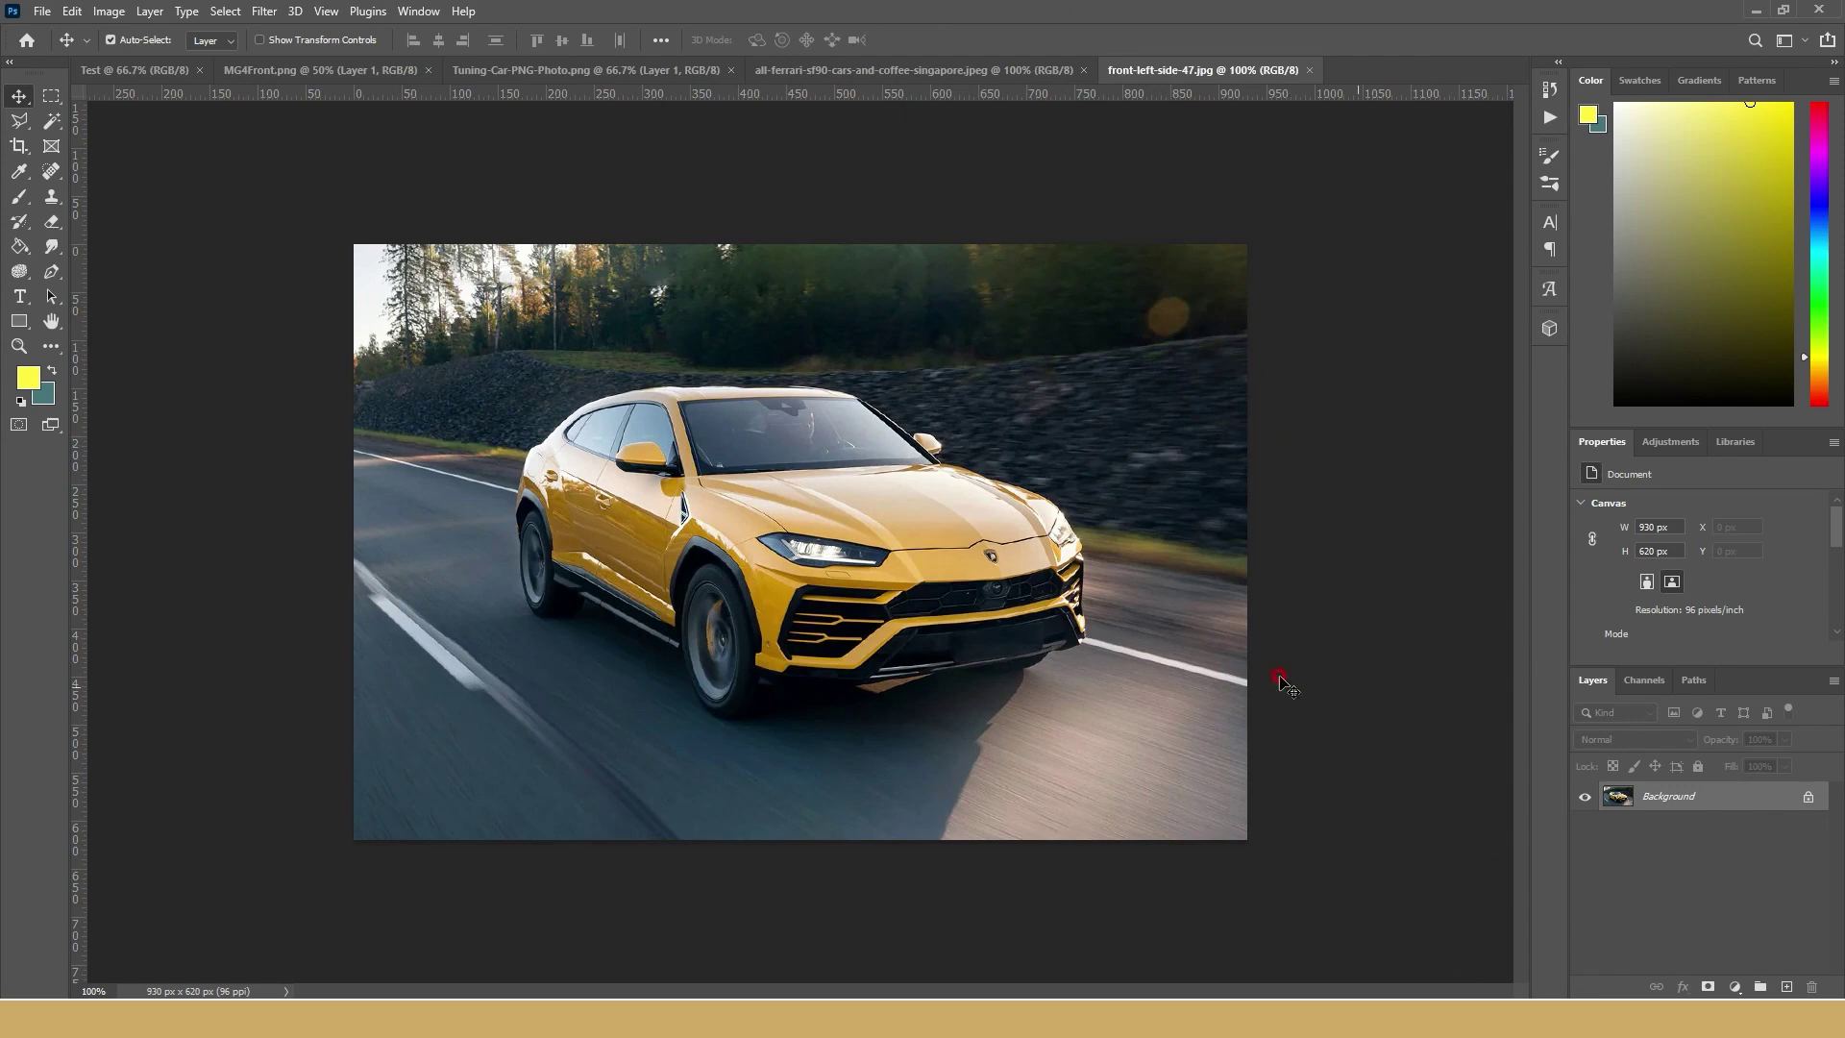
{"action": "left_click", "coordinate": [1312, 73]}
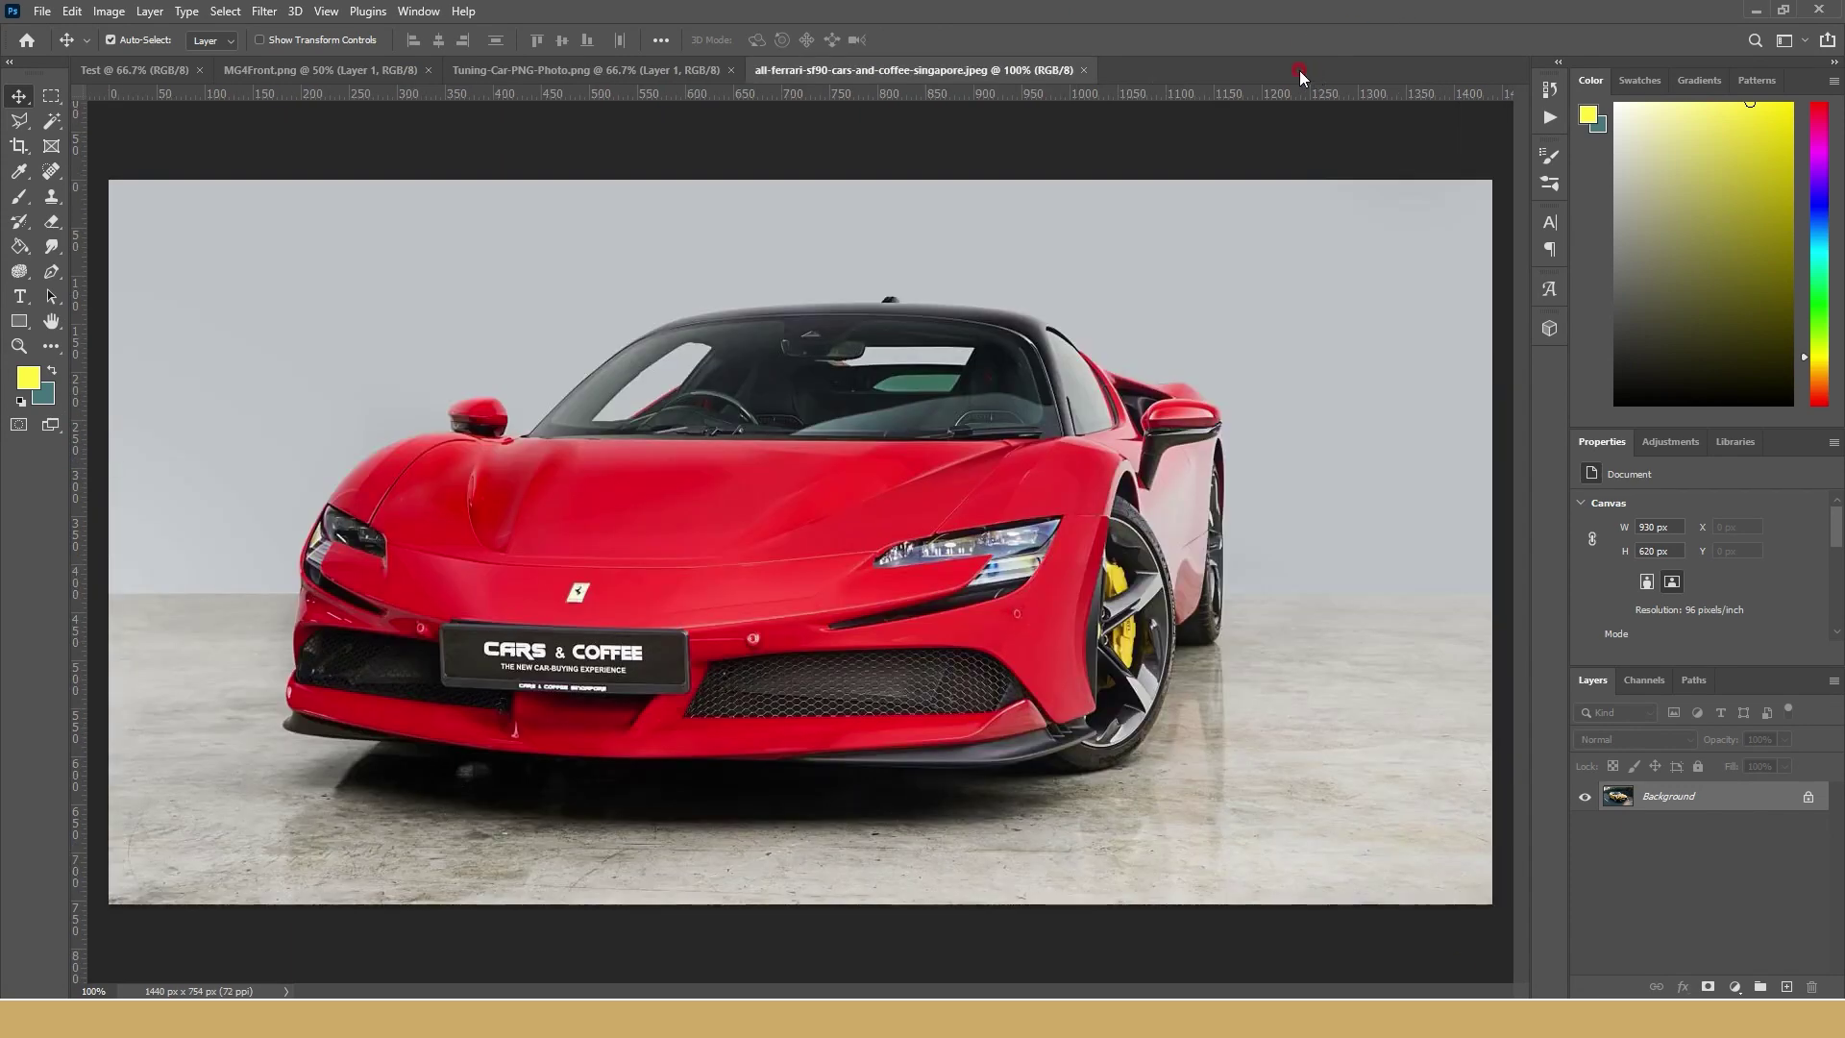
{"action": "left_click", "coordinate": [1083, 71]}
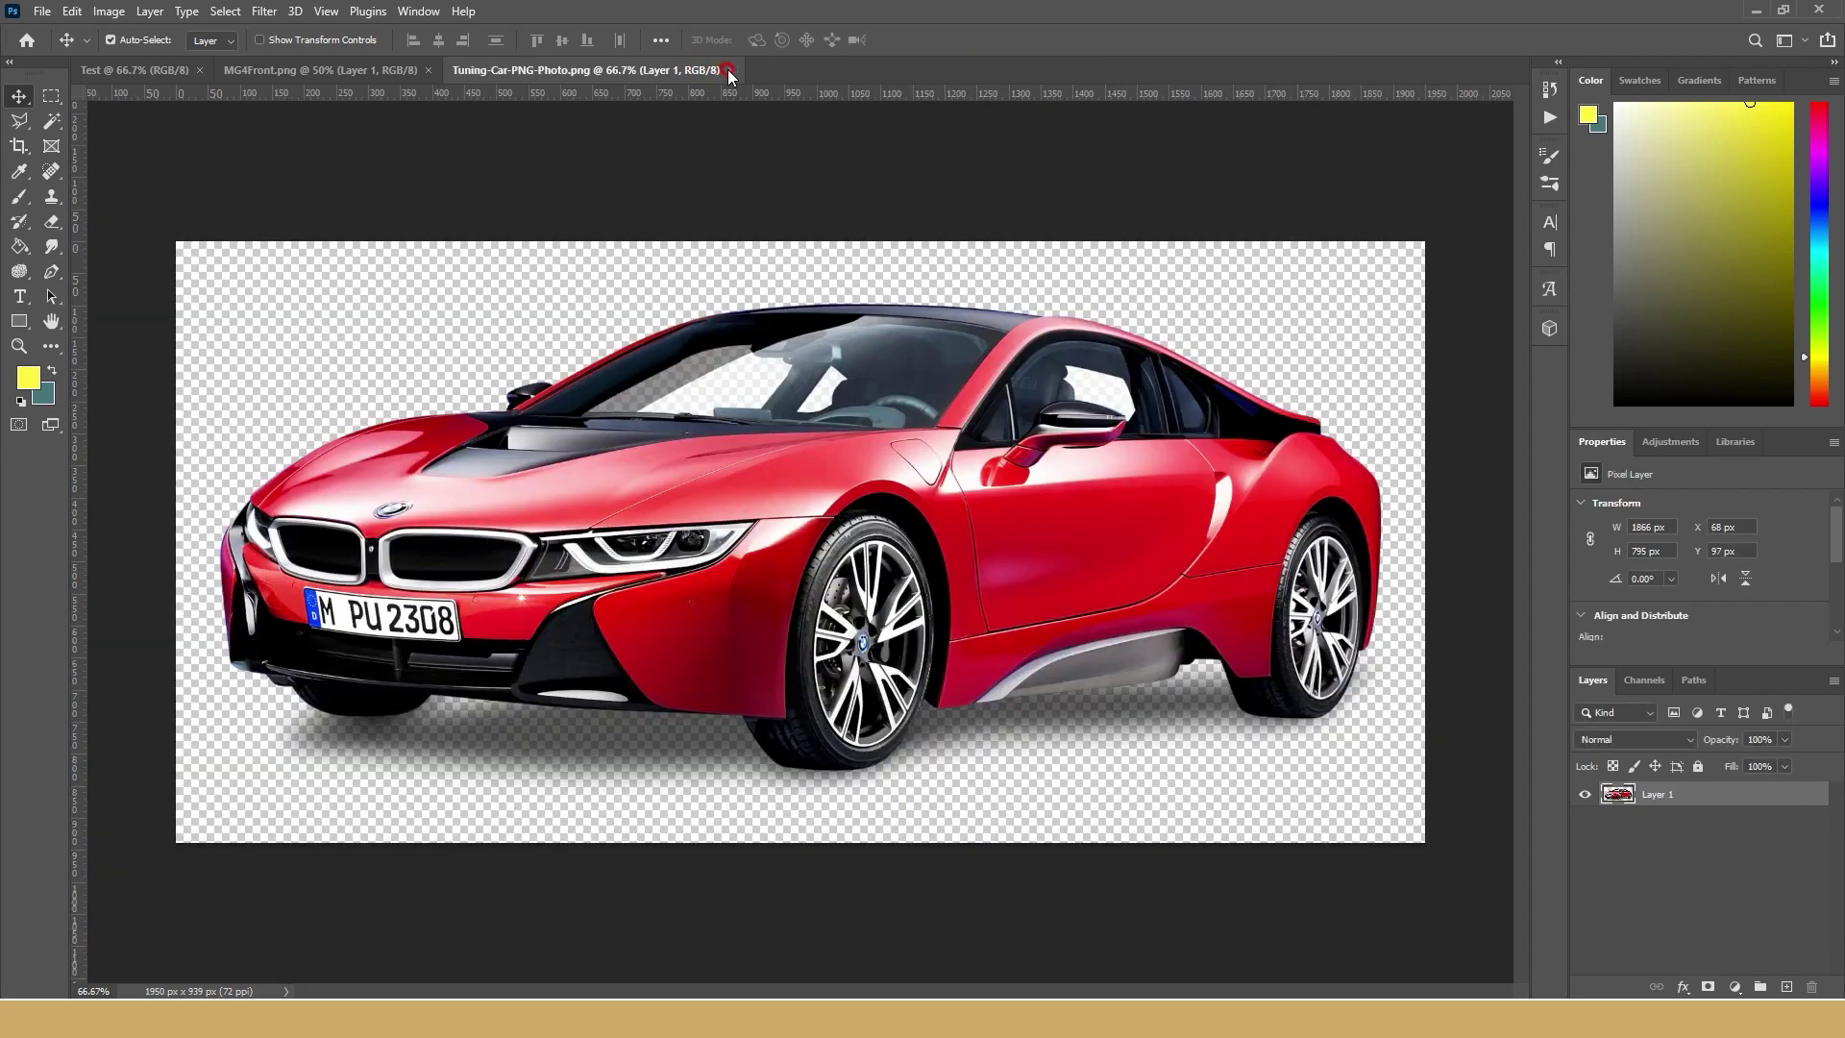
{"action": "left_click", "coordinate": [730, 71]}
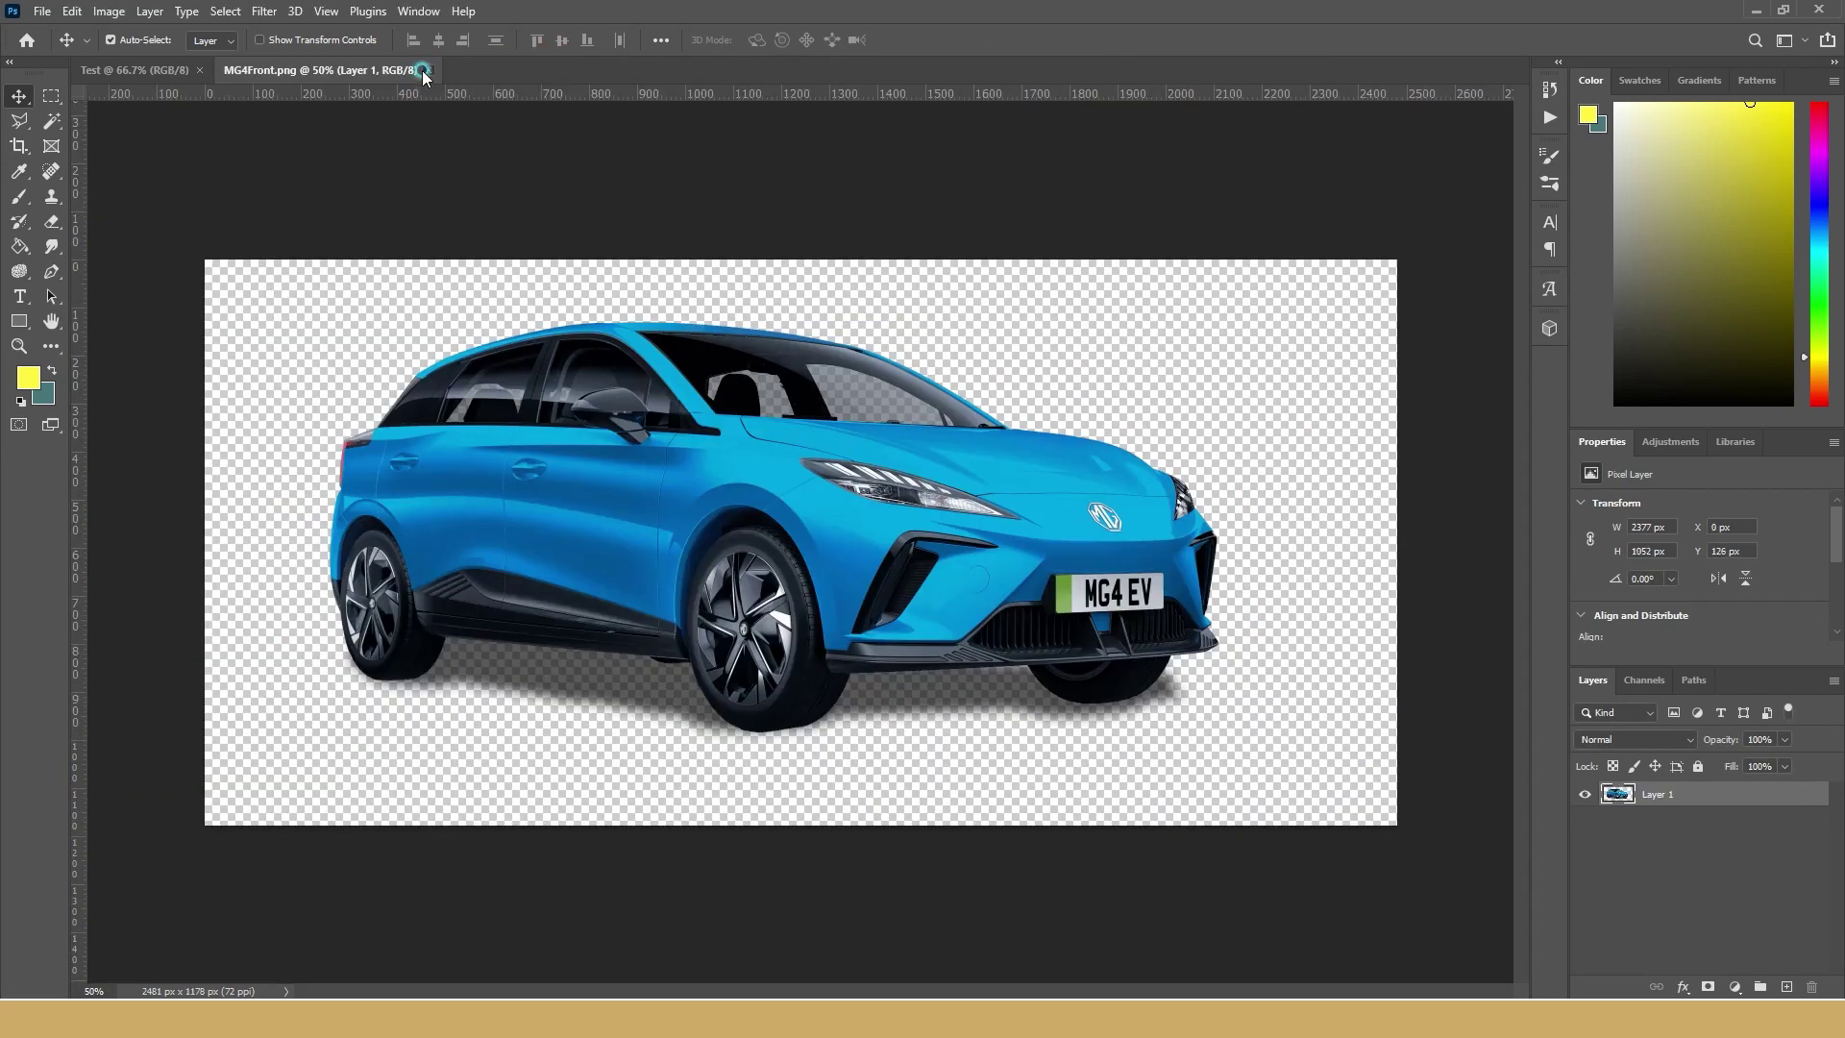
{"action": "left_click", "coordinate": [423, 71]}
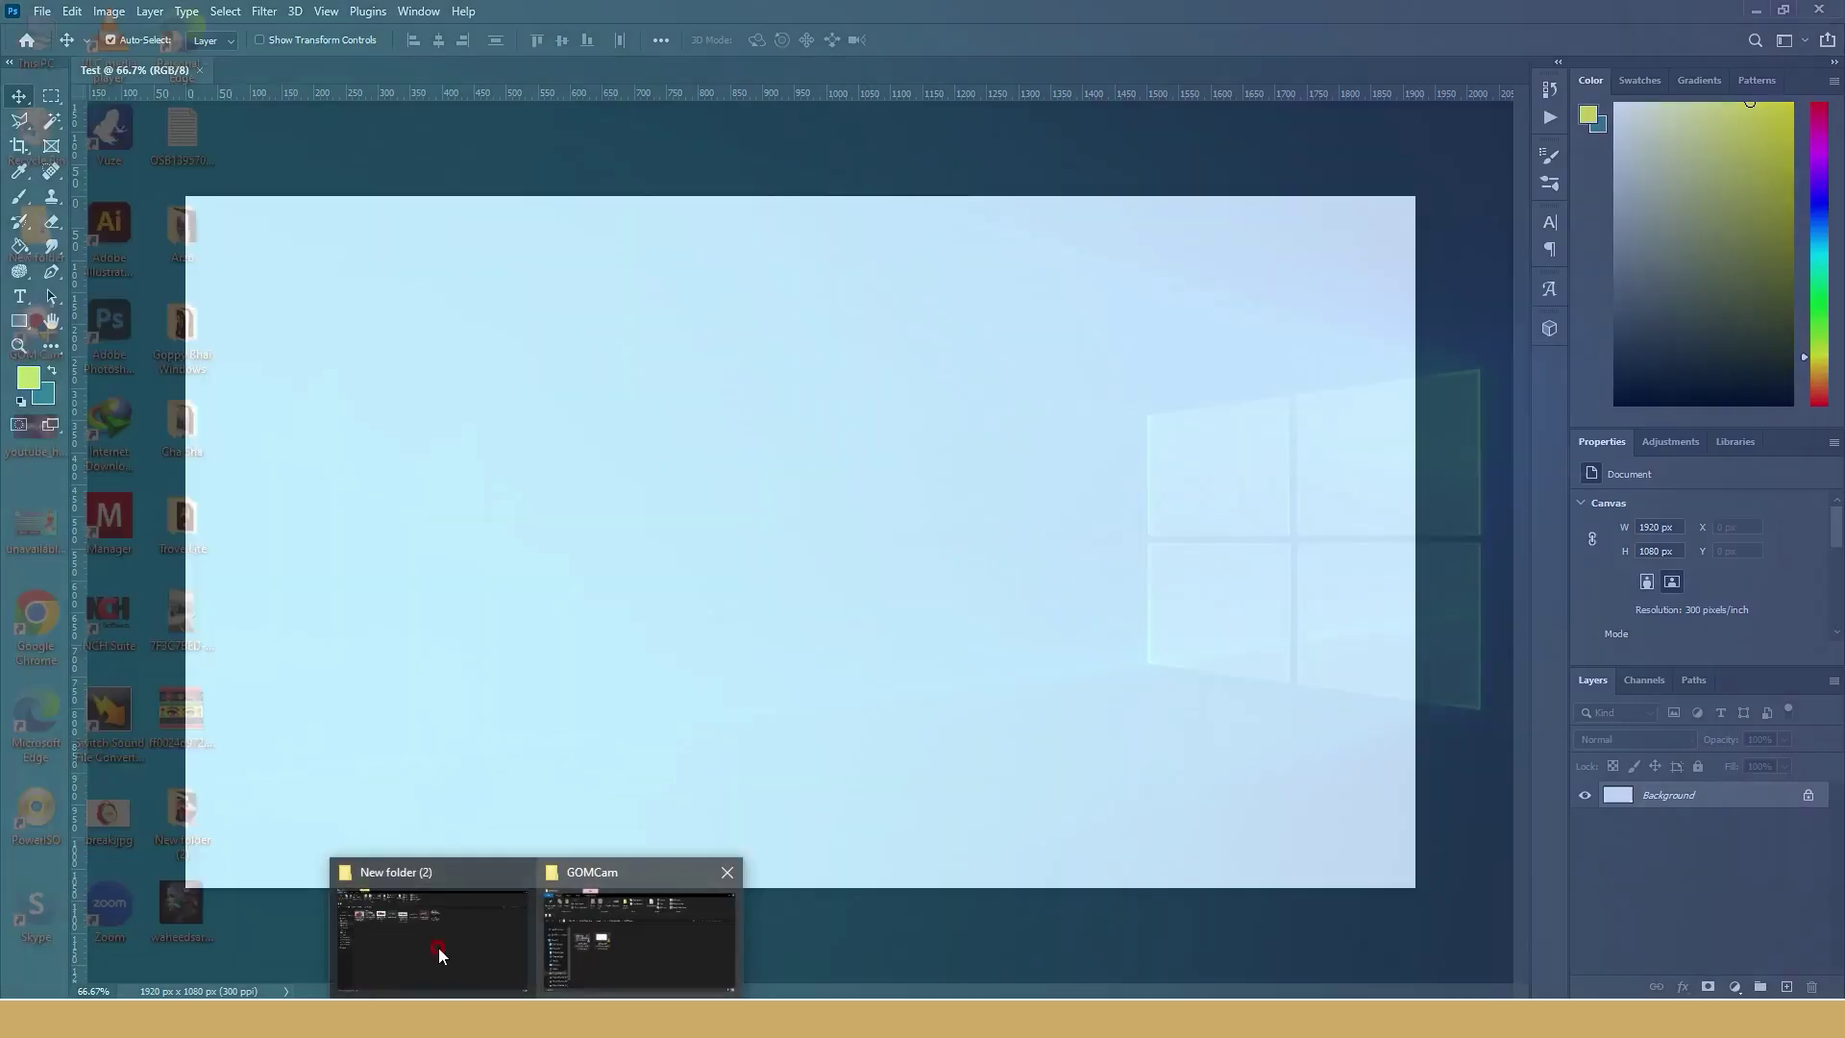
- Bring New folder (2) forward, close GOMCam, and drag the four car photos onto the Test canvas
{"action": "left_click", "coordinate": [396, 941]}
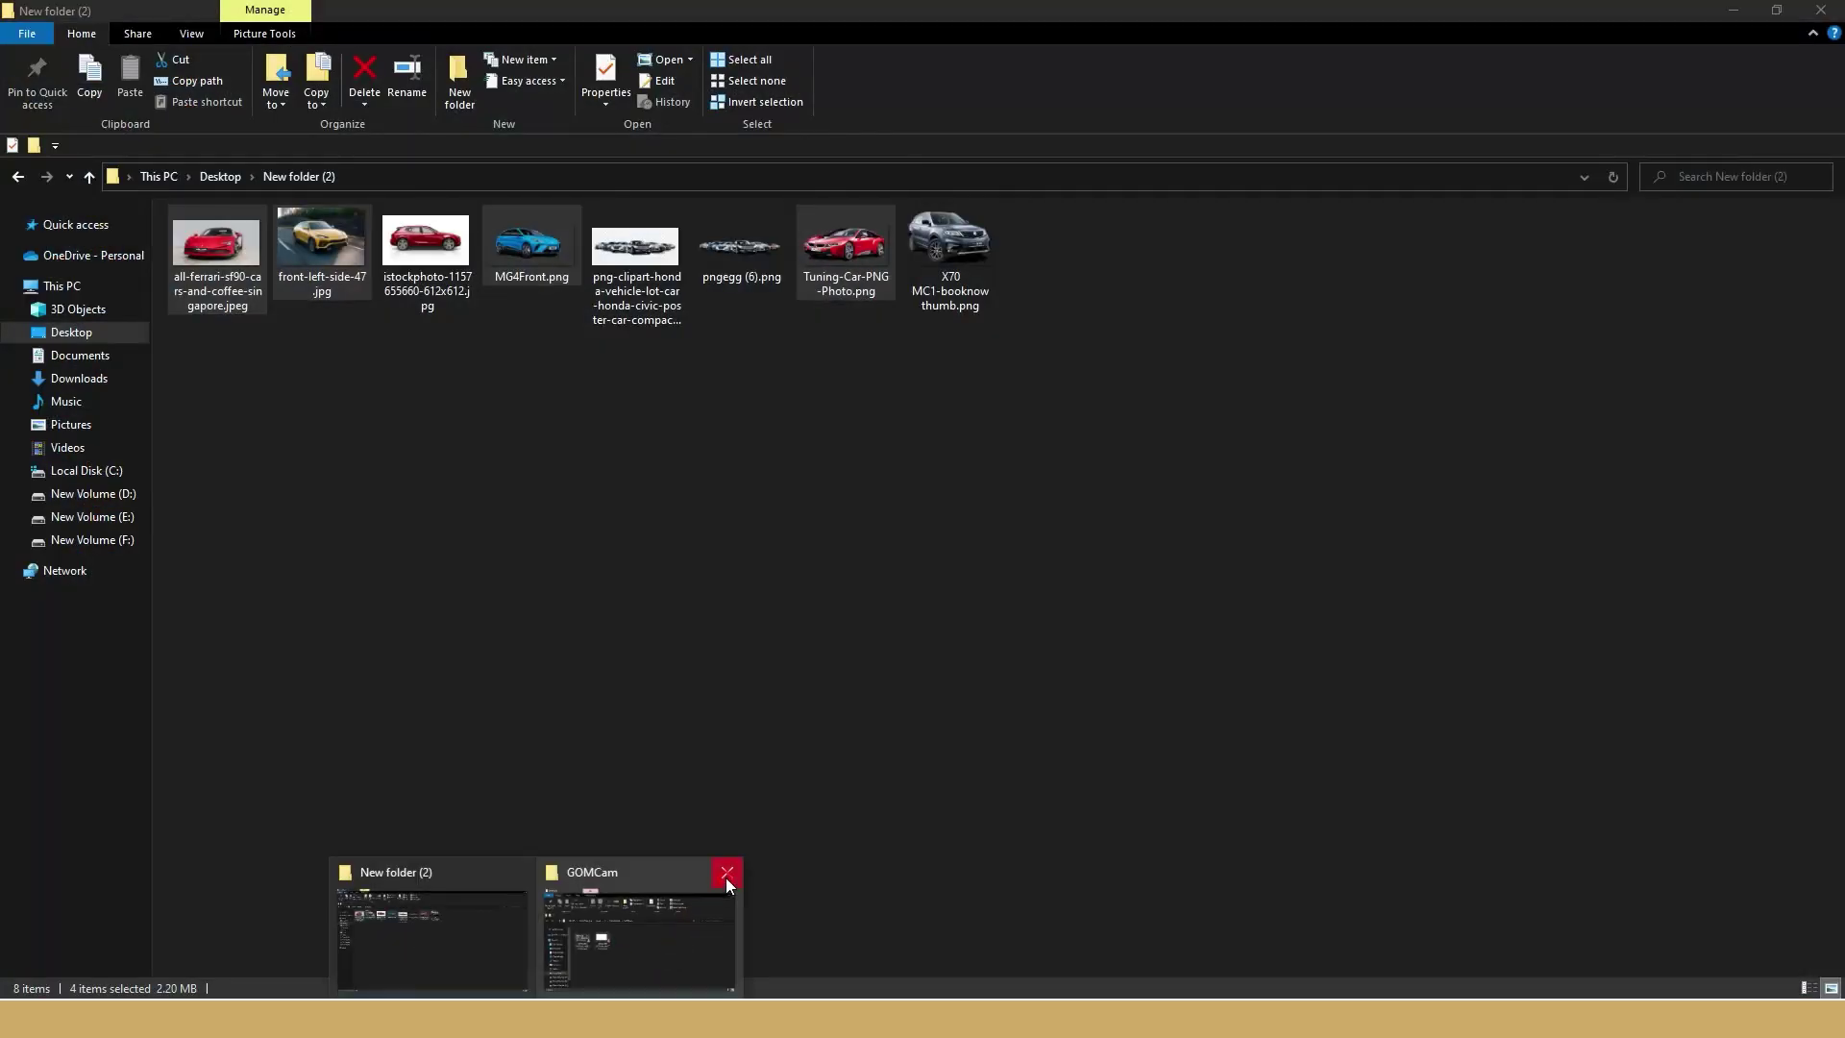
{"action": "left_click", "coordinate": [722, 874]}
{"action": "left_click", "coordinate": [848, 255]}
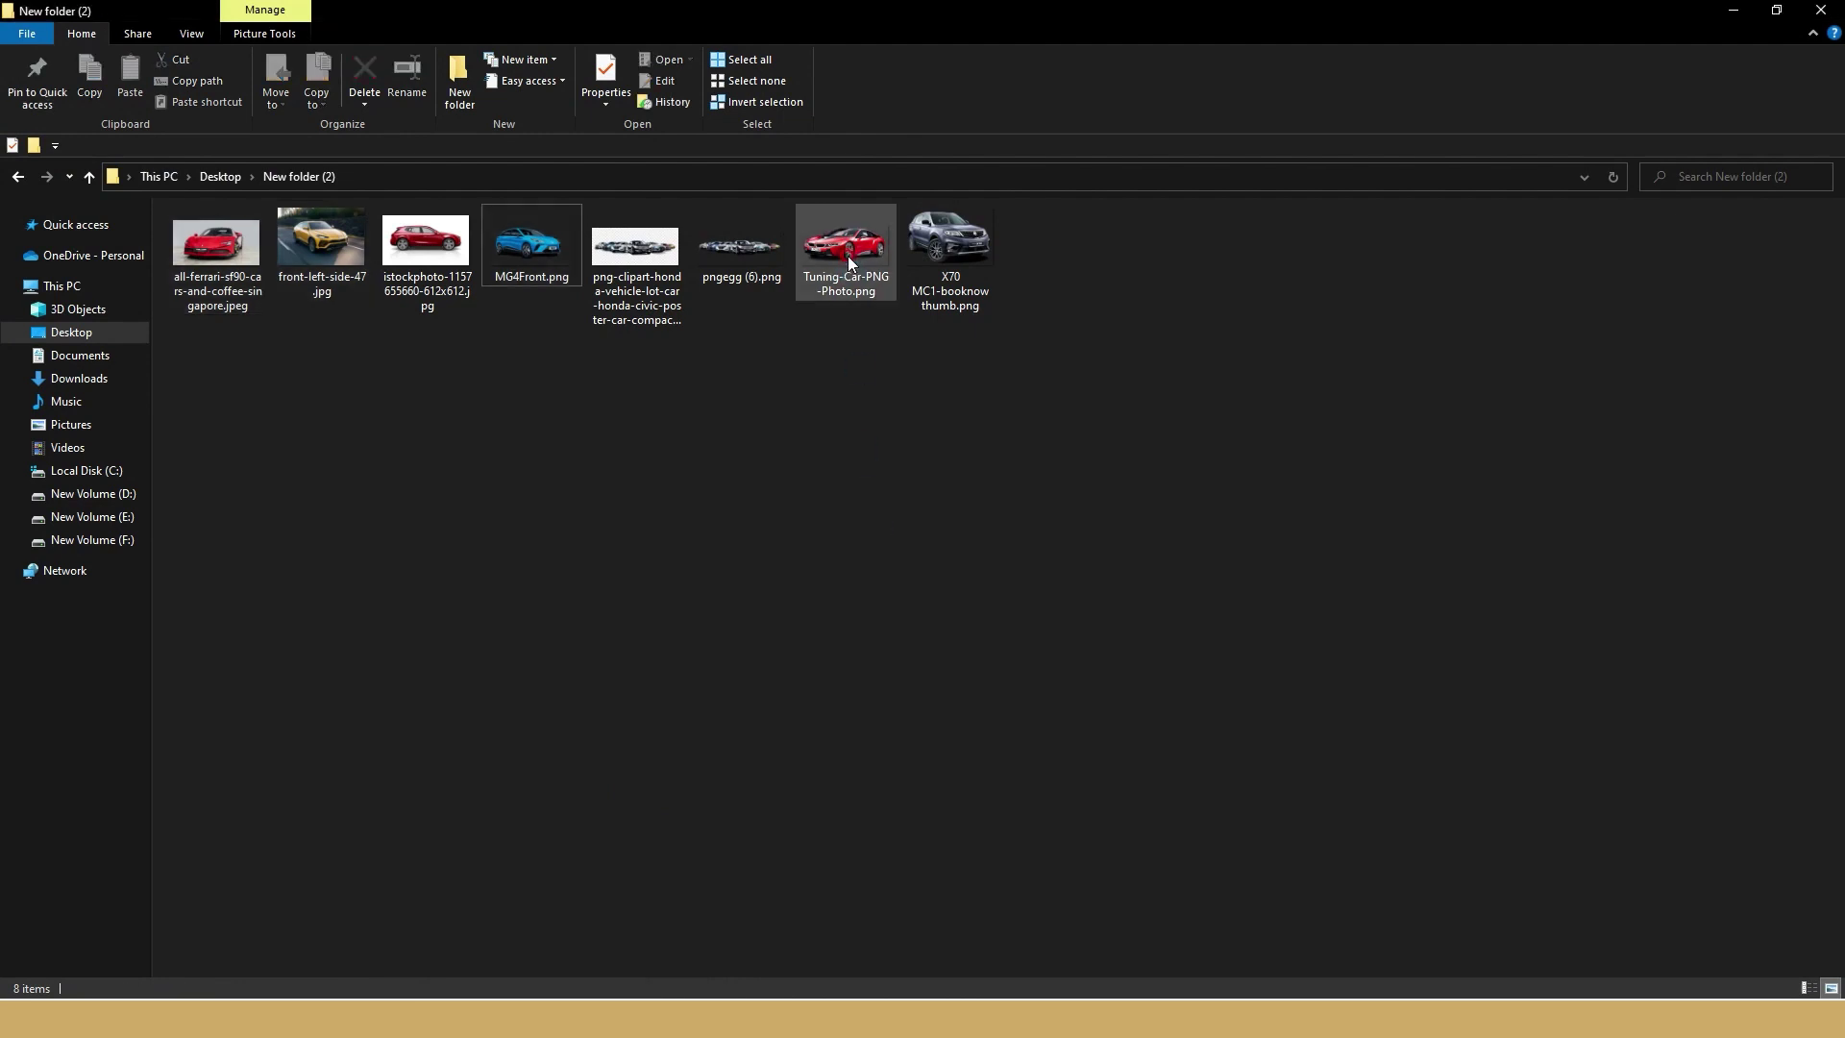
{"action": "left_click", "coordinate": [545, 261], "text": "ctrl"}
{"action": "left_click", "coordinate": [322, 245], "text": "ctrl"}
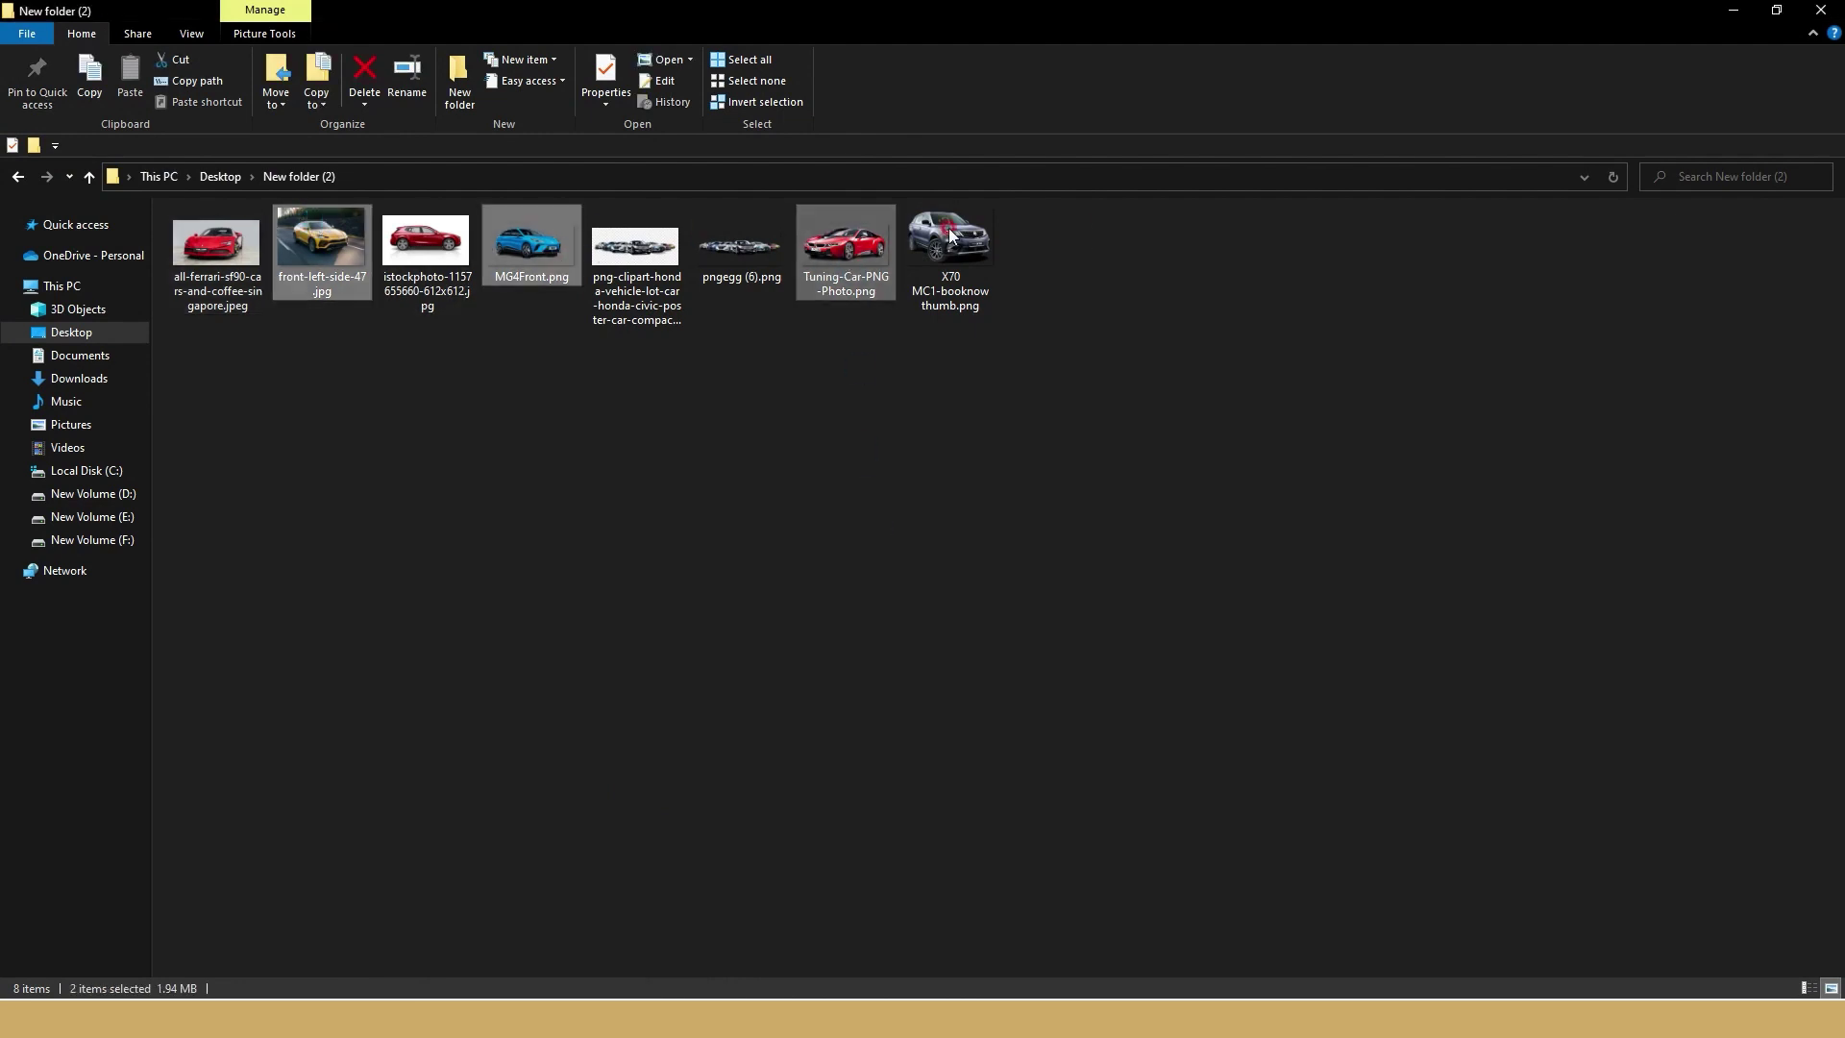
{"action": "left_click", "coordinate": [215, 261], "text": "ctrl"}
{"action": "mouse_move", "coordinate": [317, 252]}
{"action": "left_mouse_down"}
{"action": "mouse_move", "coordinate": [689, 942]}
{"action": "mouse_move", "coordinate": [817, 571]}
{"action": "left_mouse_up"}
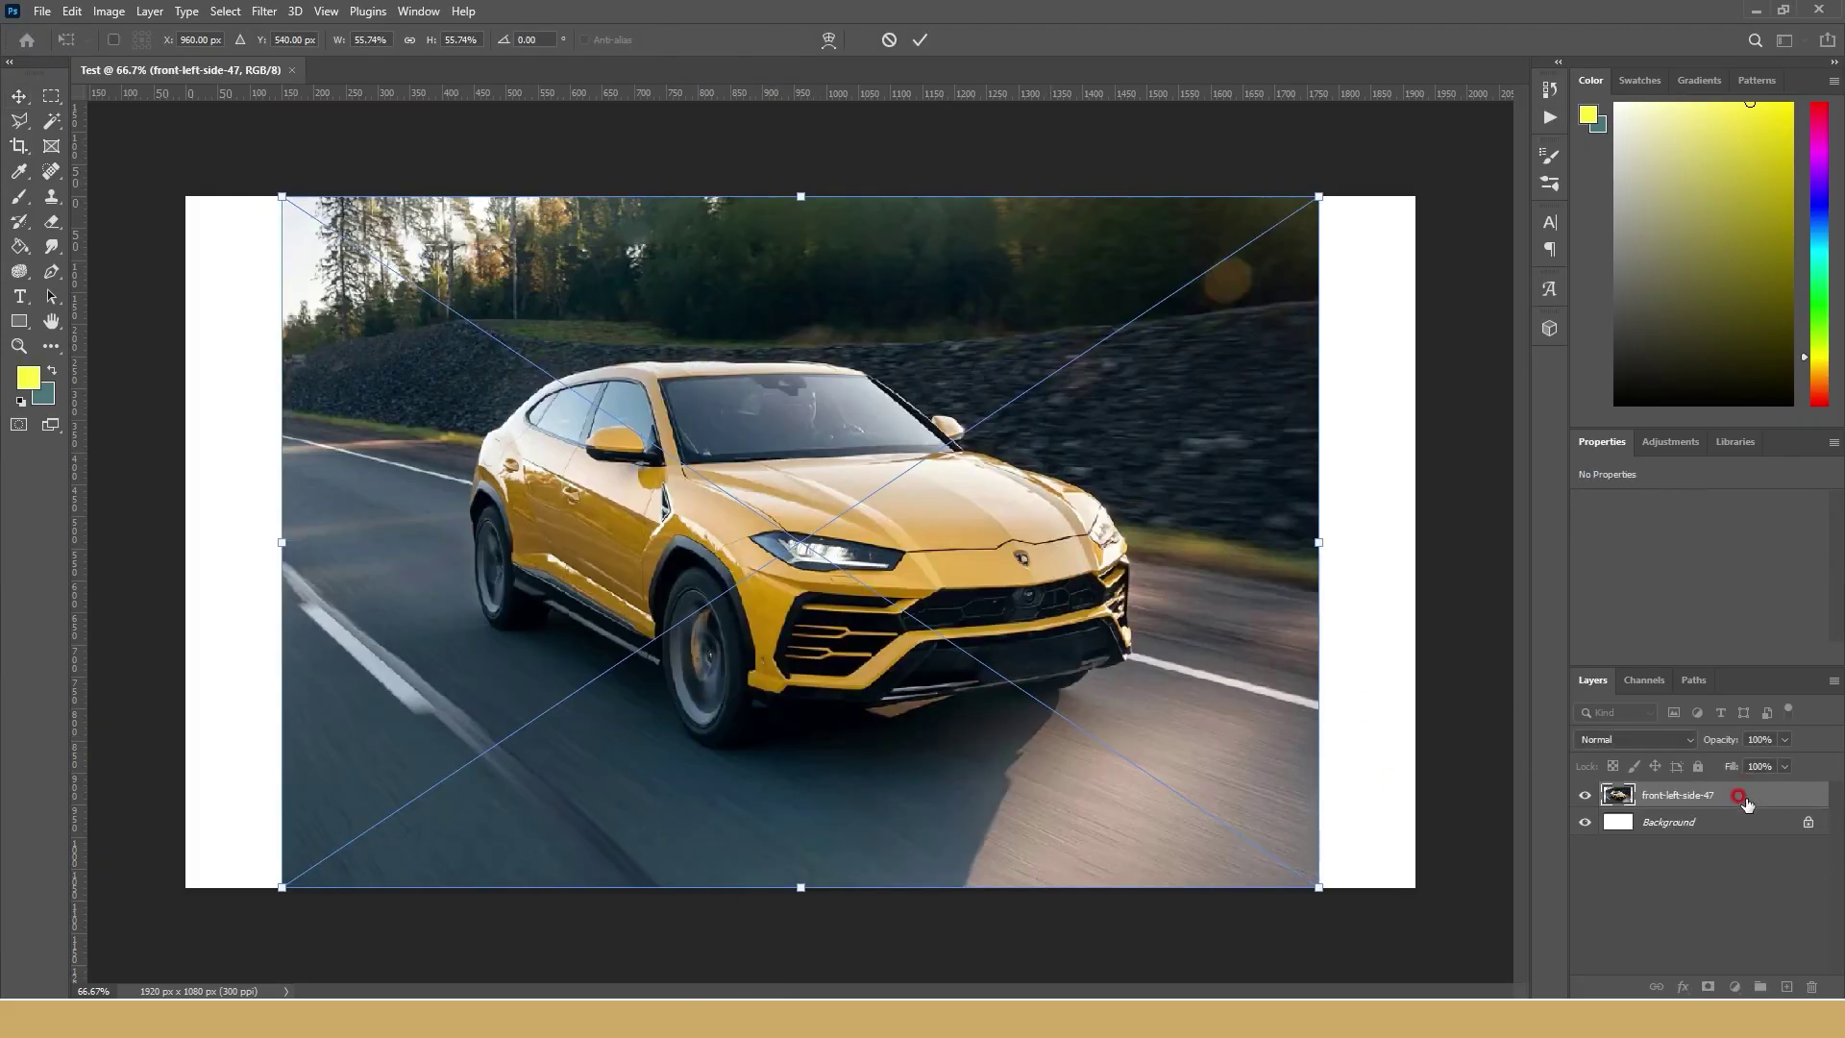
- Commit all four car photo placements and move the Ferrari layer near the canvas top
{"action": "left_click", "coordinate": [920, 40]}
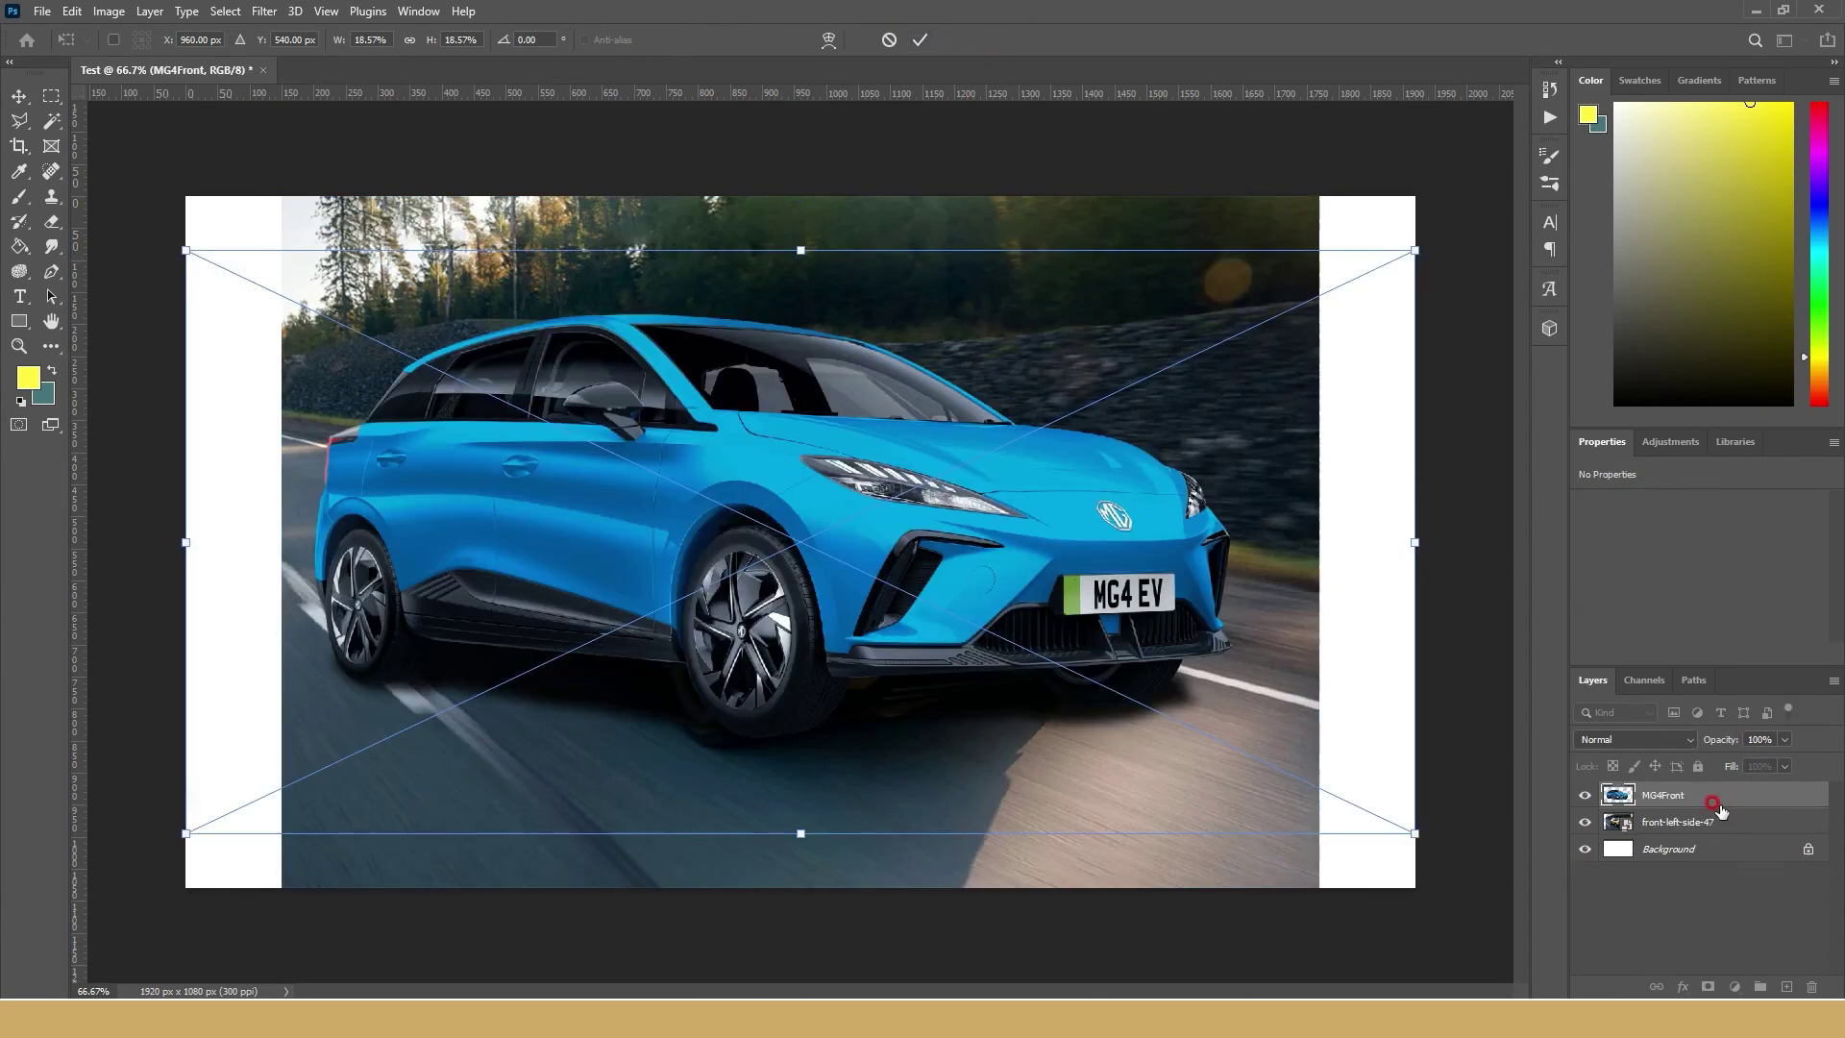
{"action": "left_click", "coordinate": [921, 40]}
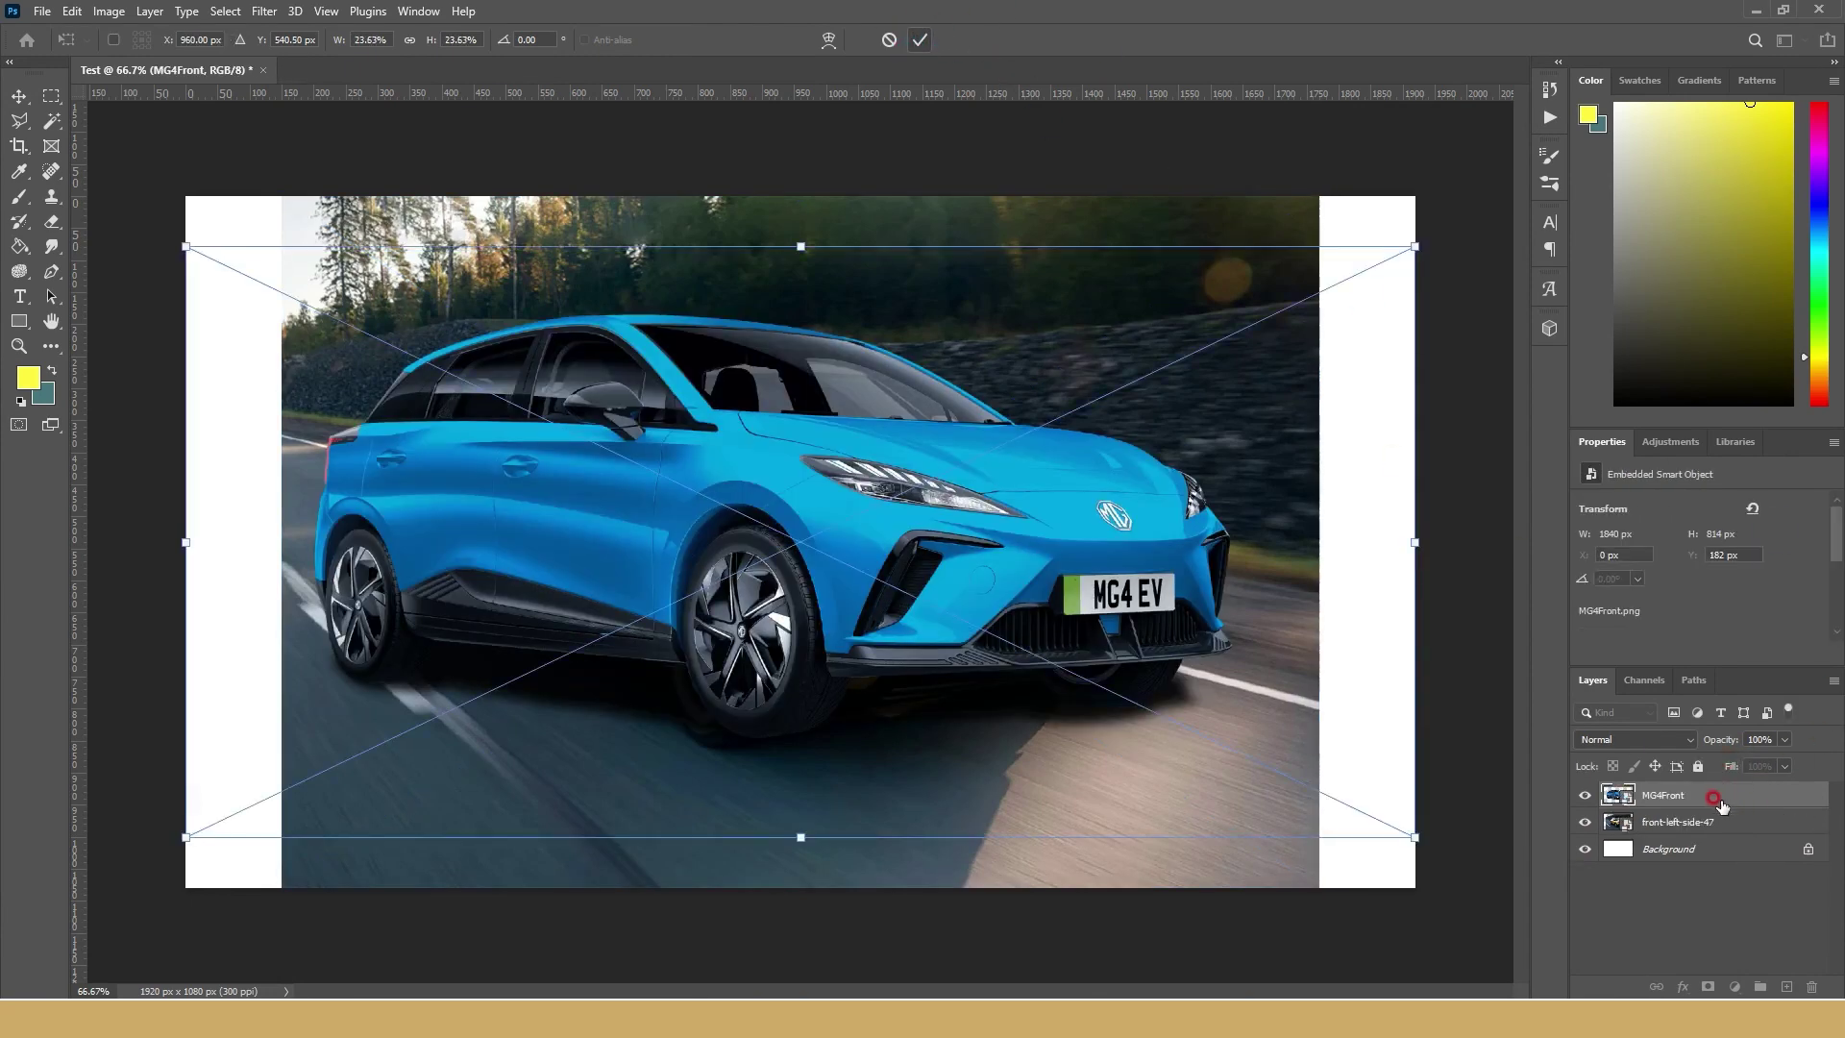
{"action": "left_click", "coordinate": [939, 39]}
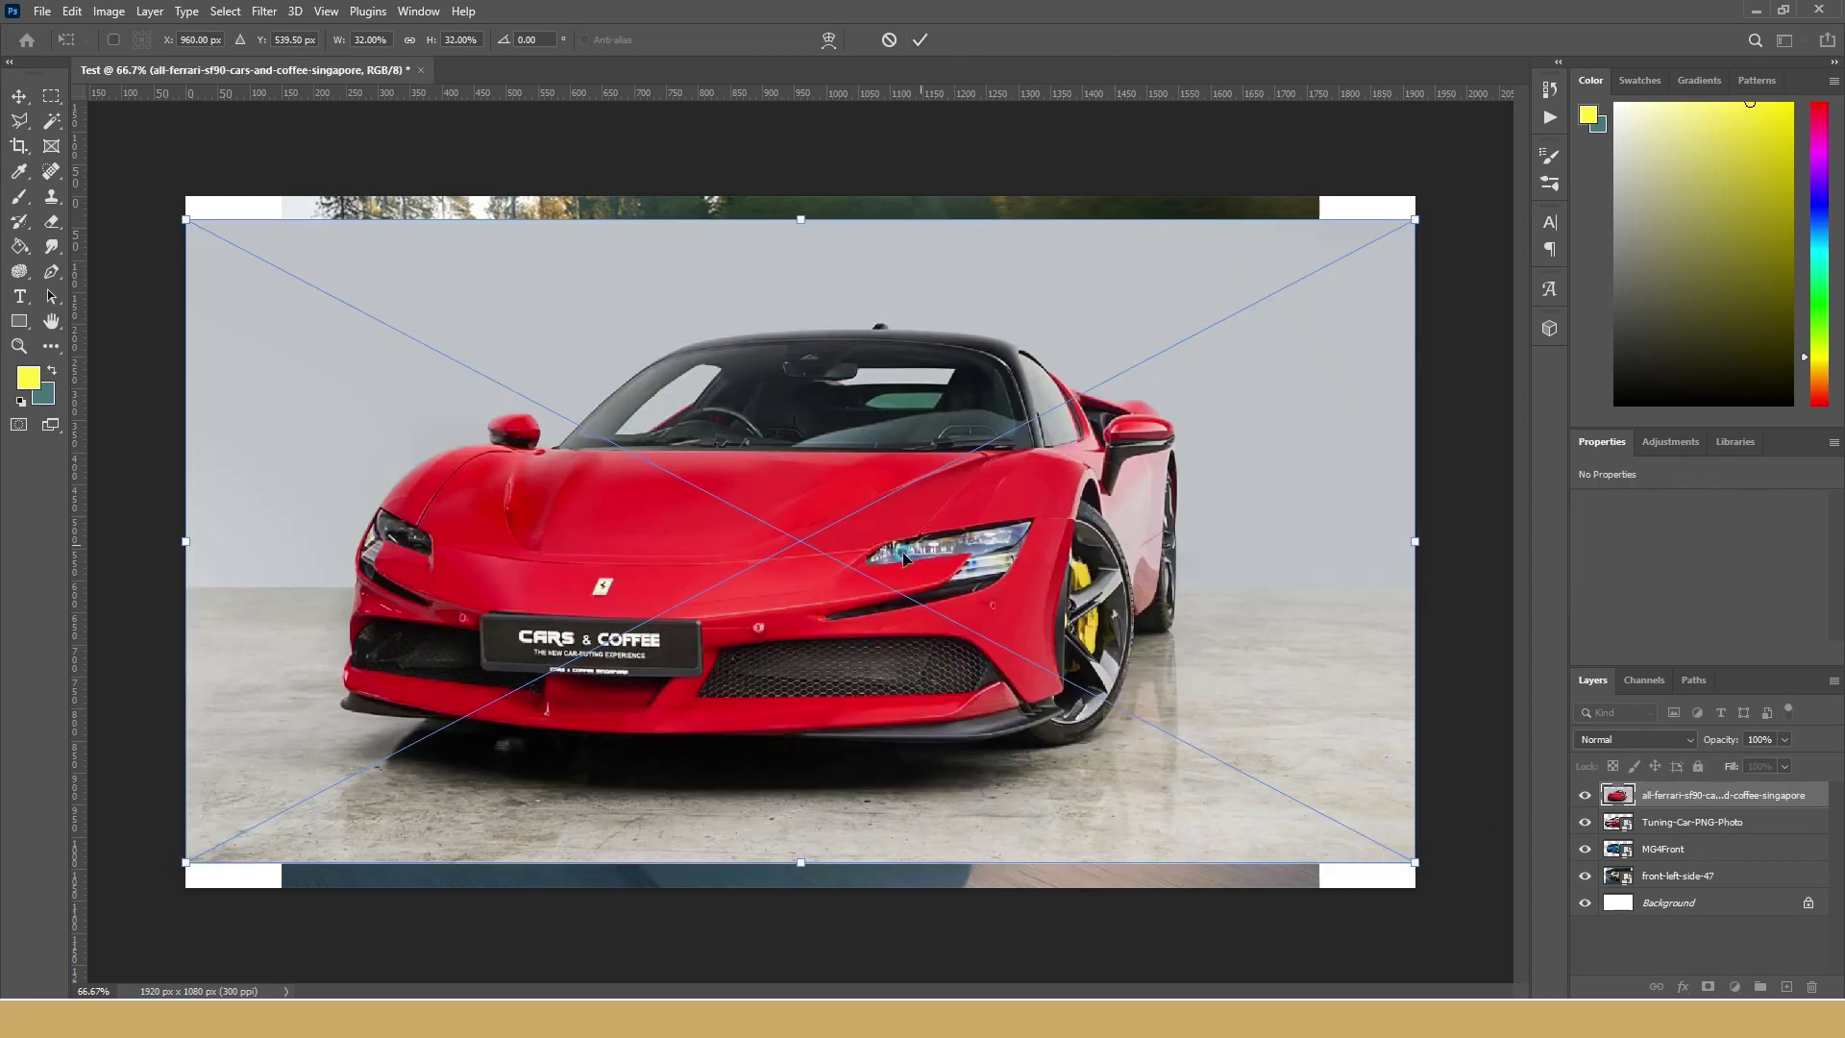
{"action": "mouse_move", "coordinate": [903, 556]}
{"action": "left_mouse_down"}
{"action": "mouse_move", "coordinate": [1013, 648]}
{"action": "mouse_move", "coordinate": [984, 637]}
{"action": "left_mouse_up"}
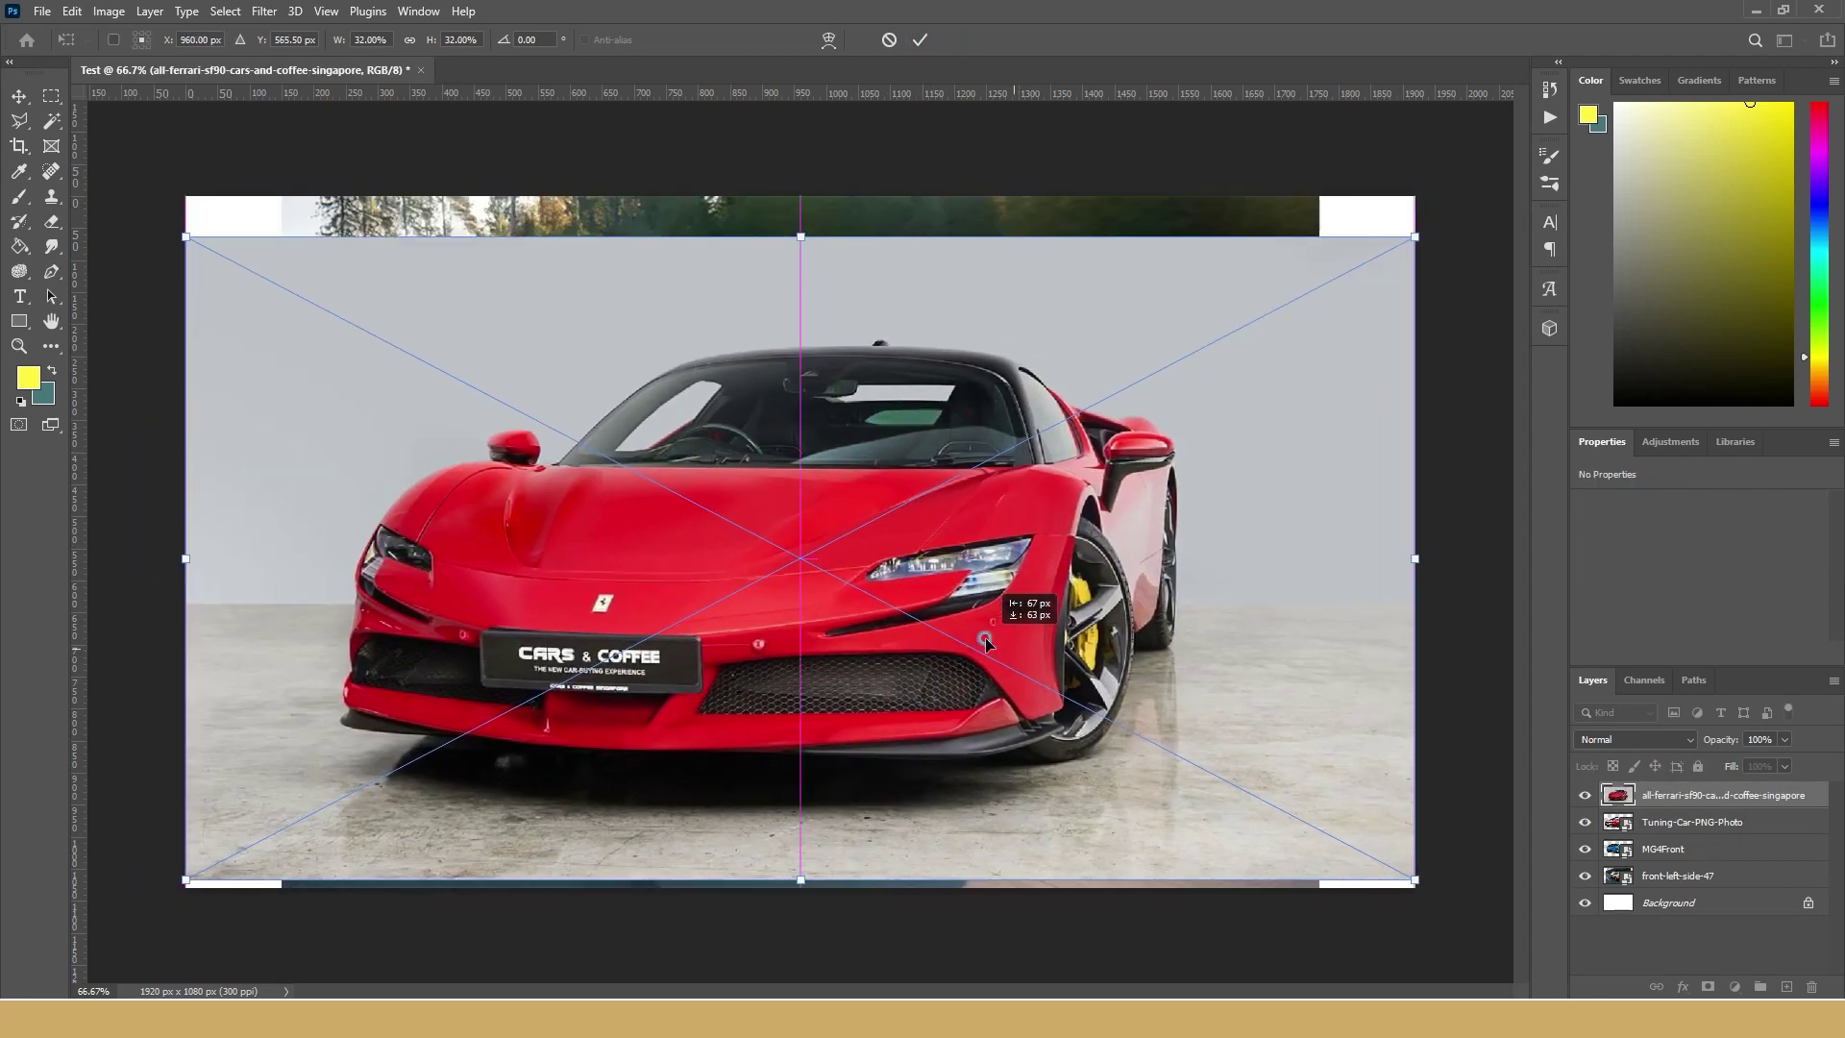
{"action": "left_click", "coordinate": [927, 43]}
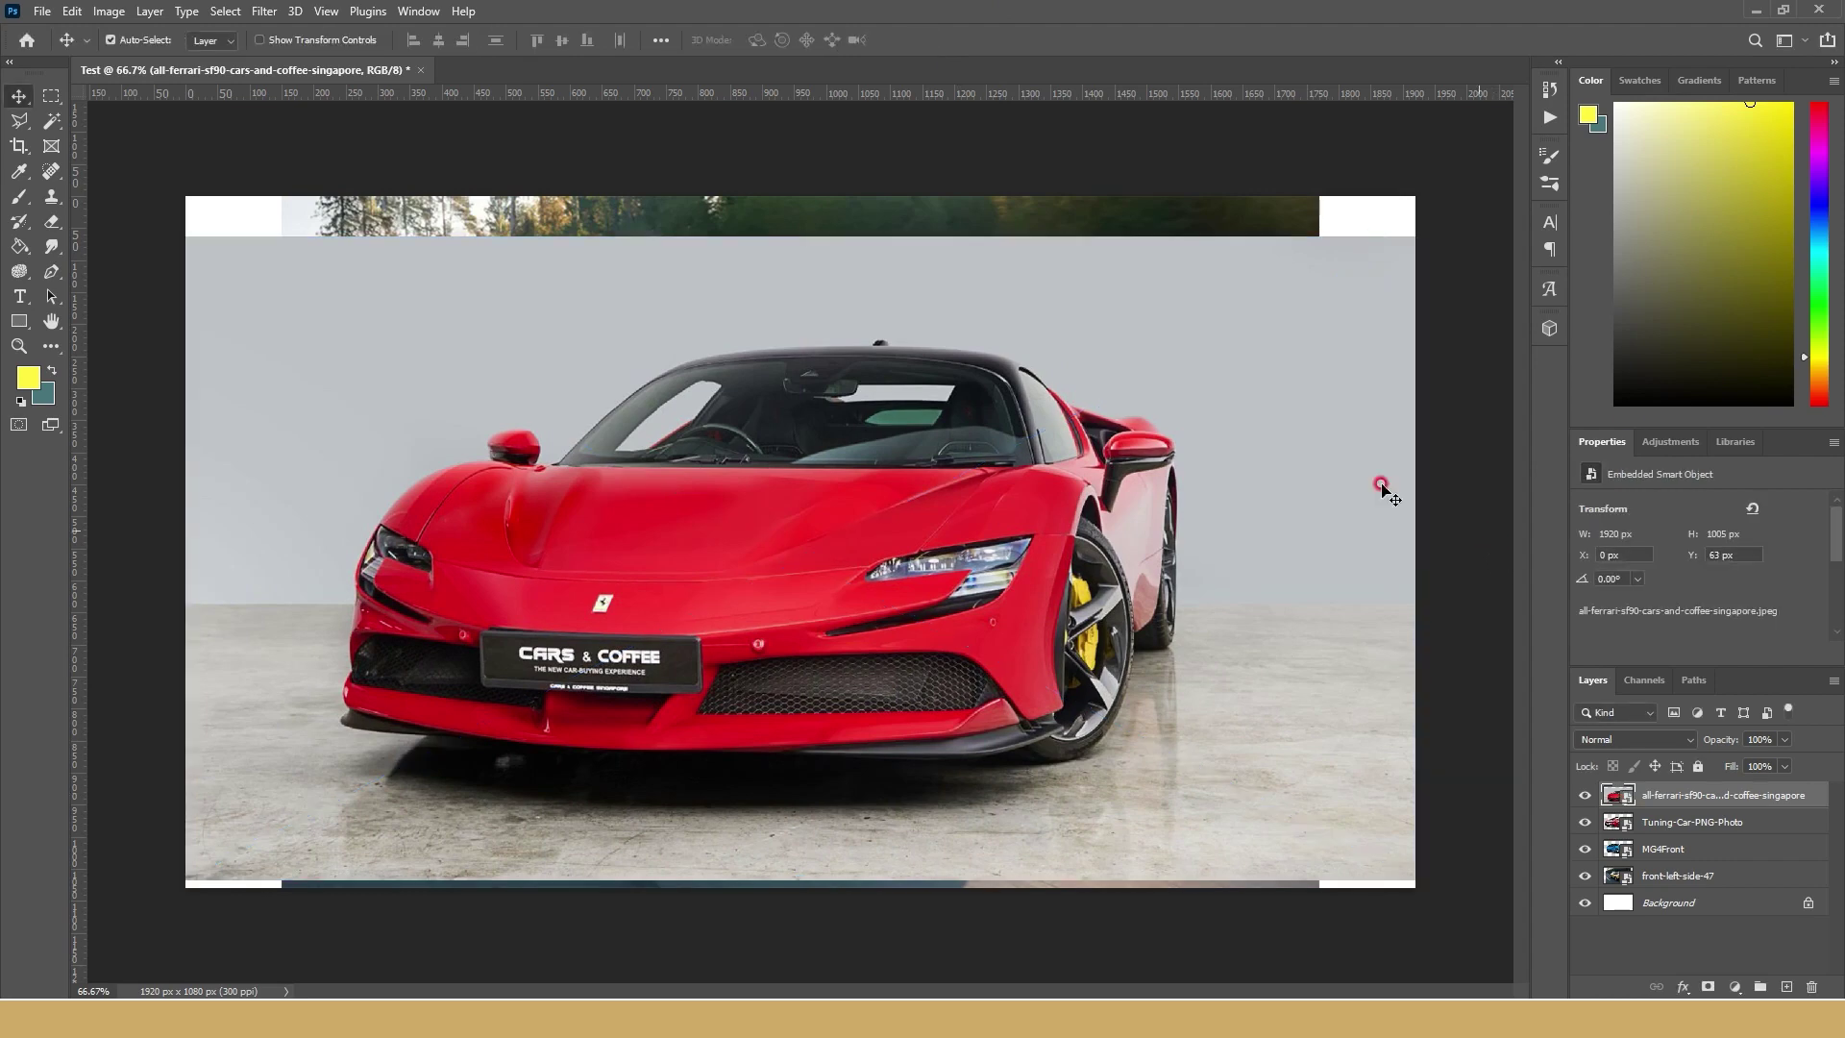
{"action": "left_click_drag", "start_coordinate": [933, 162], "coordinate": [908, 337]}
{"action": "left_click_drag", "start_coordinate": [798, 655], "coordinate": [833, 450]}
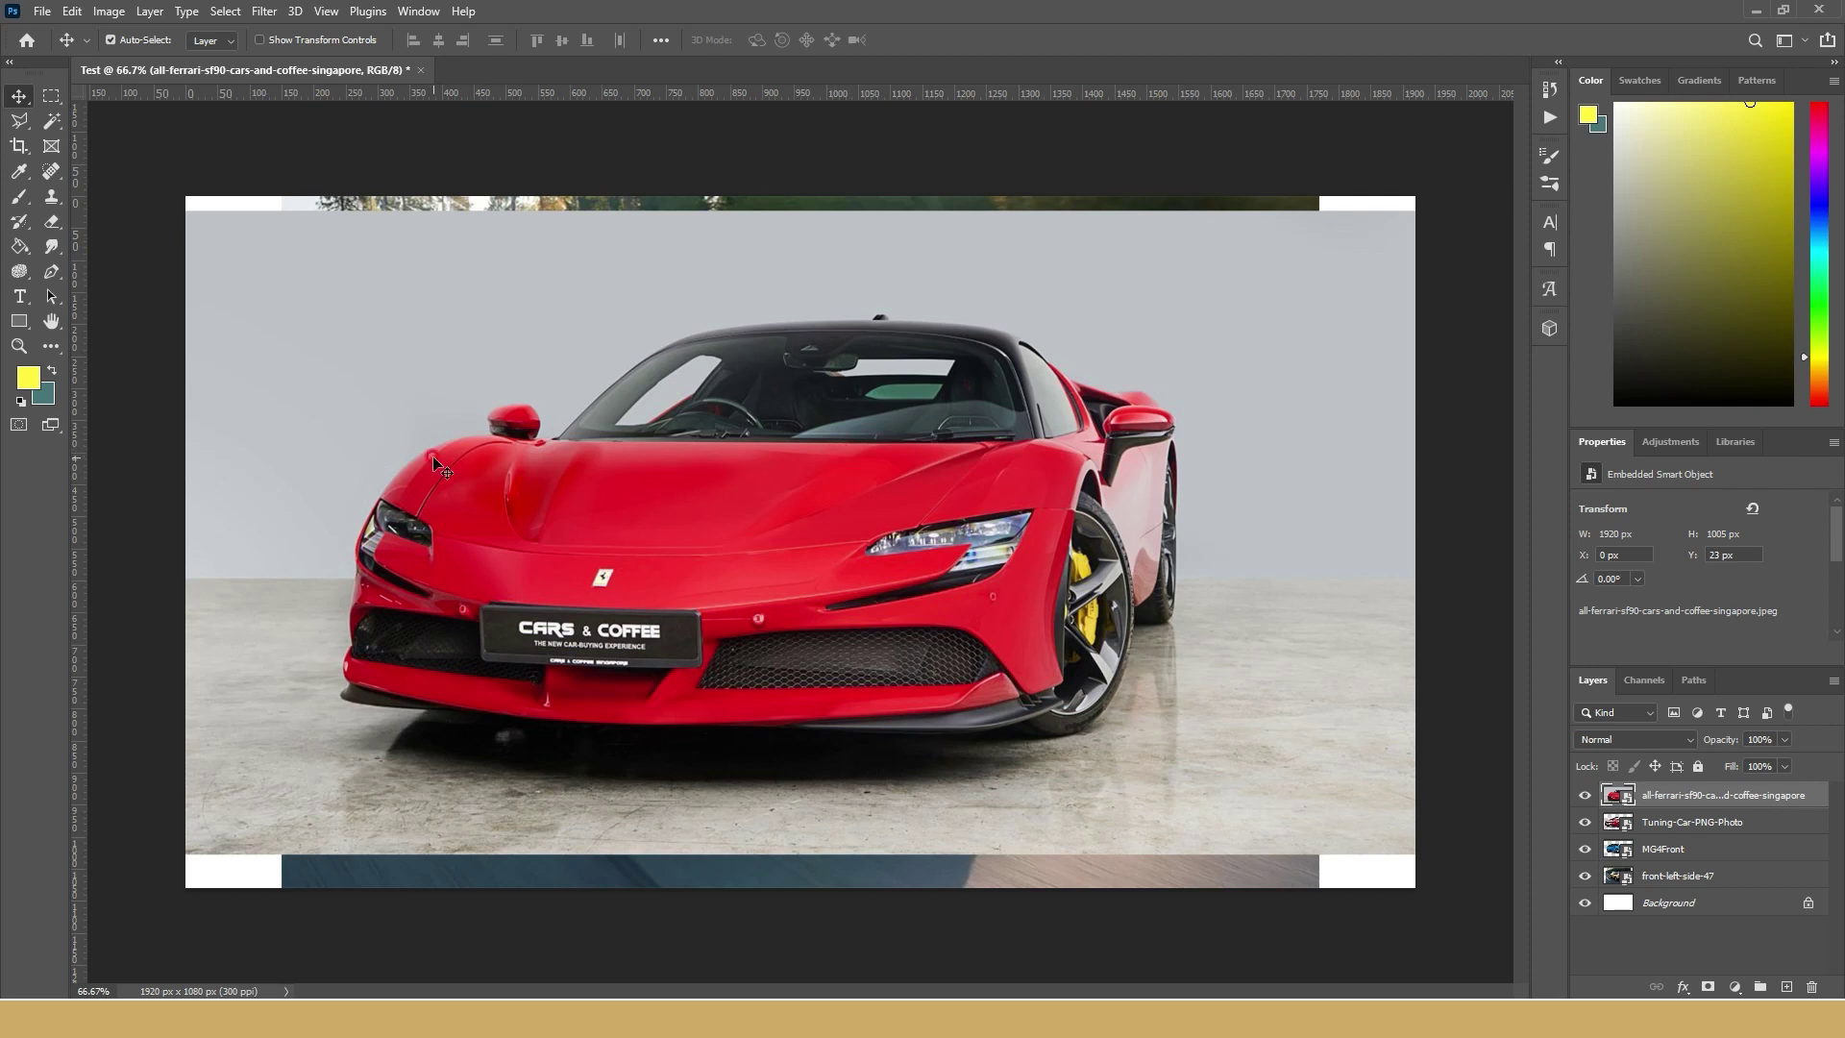
{"action": "key", "text": "t"}
{"action": "left_click", "coordinate": [296, 336]}
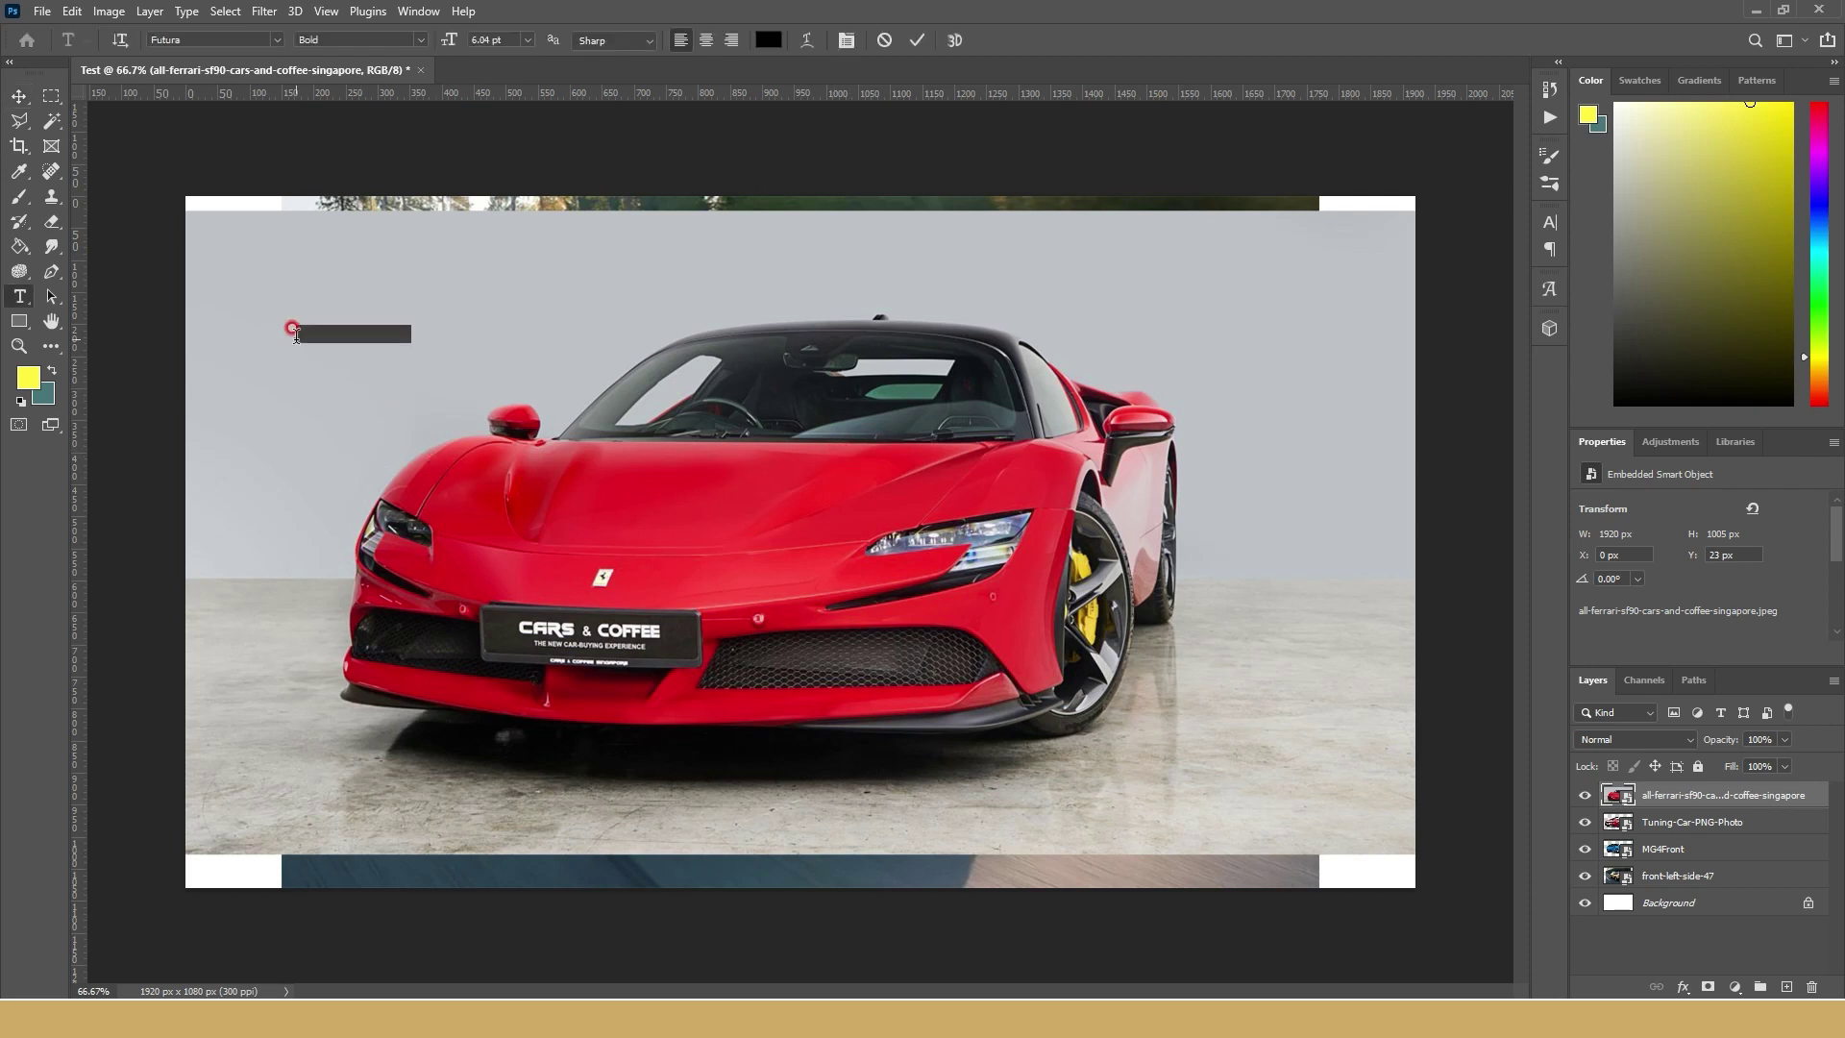
{"action": "type", "text": "CTRL+T"}
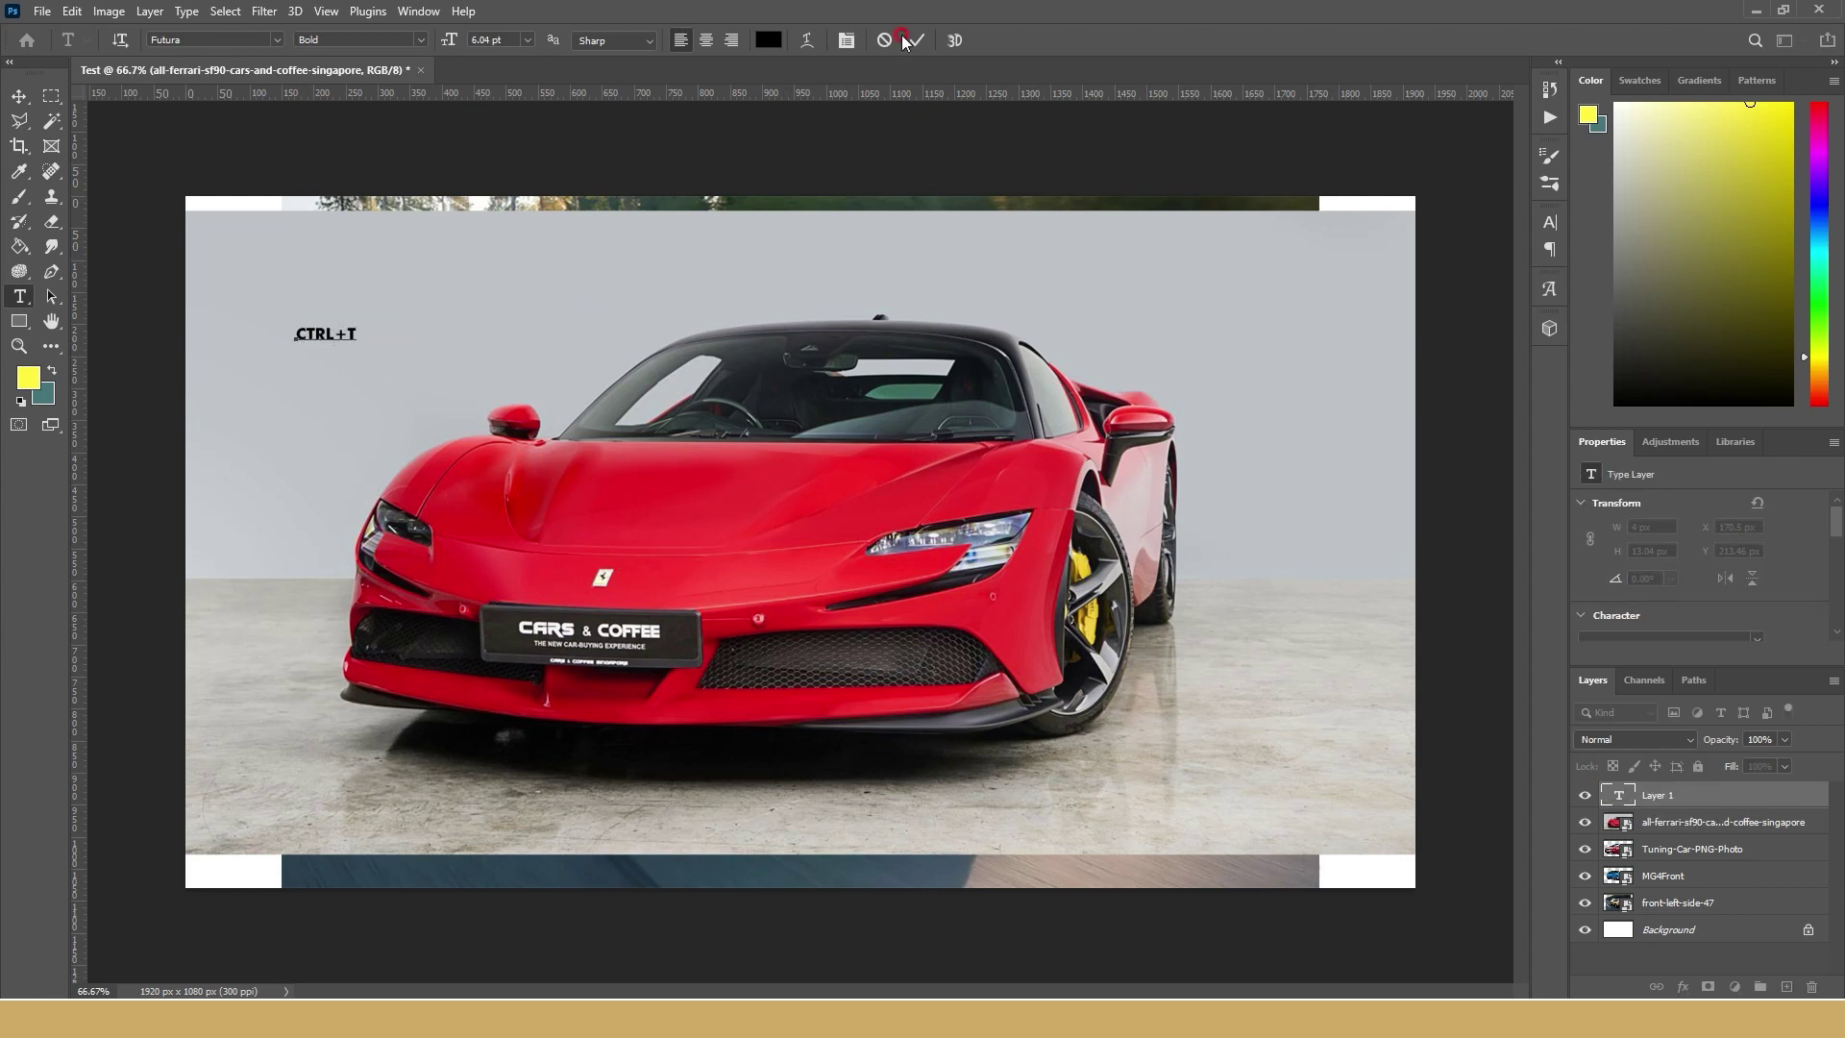
{"action": "left_click", "coordinate": [19, 96]}
{"action": "left_click", "coordinate": [348, 336]}
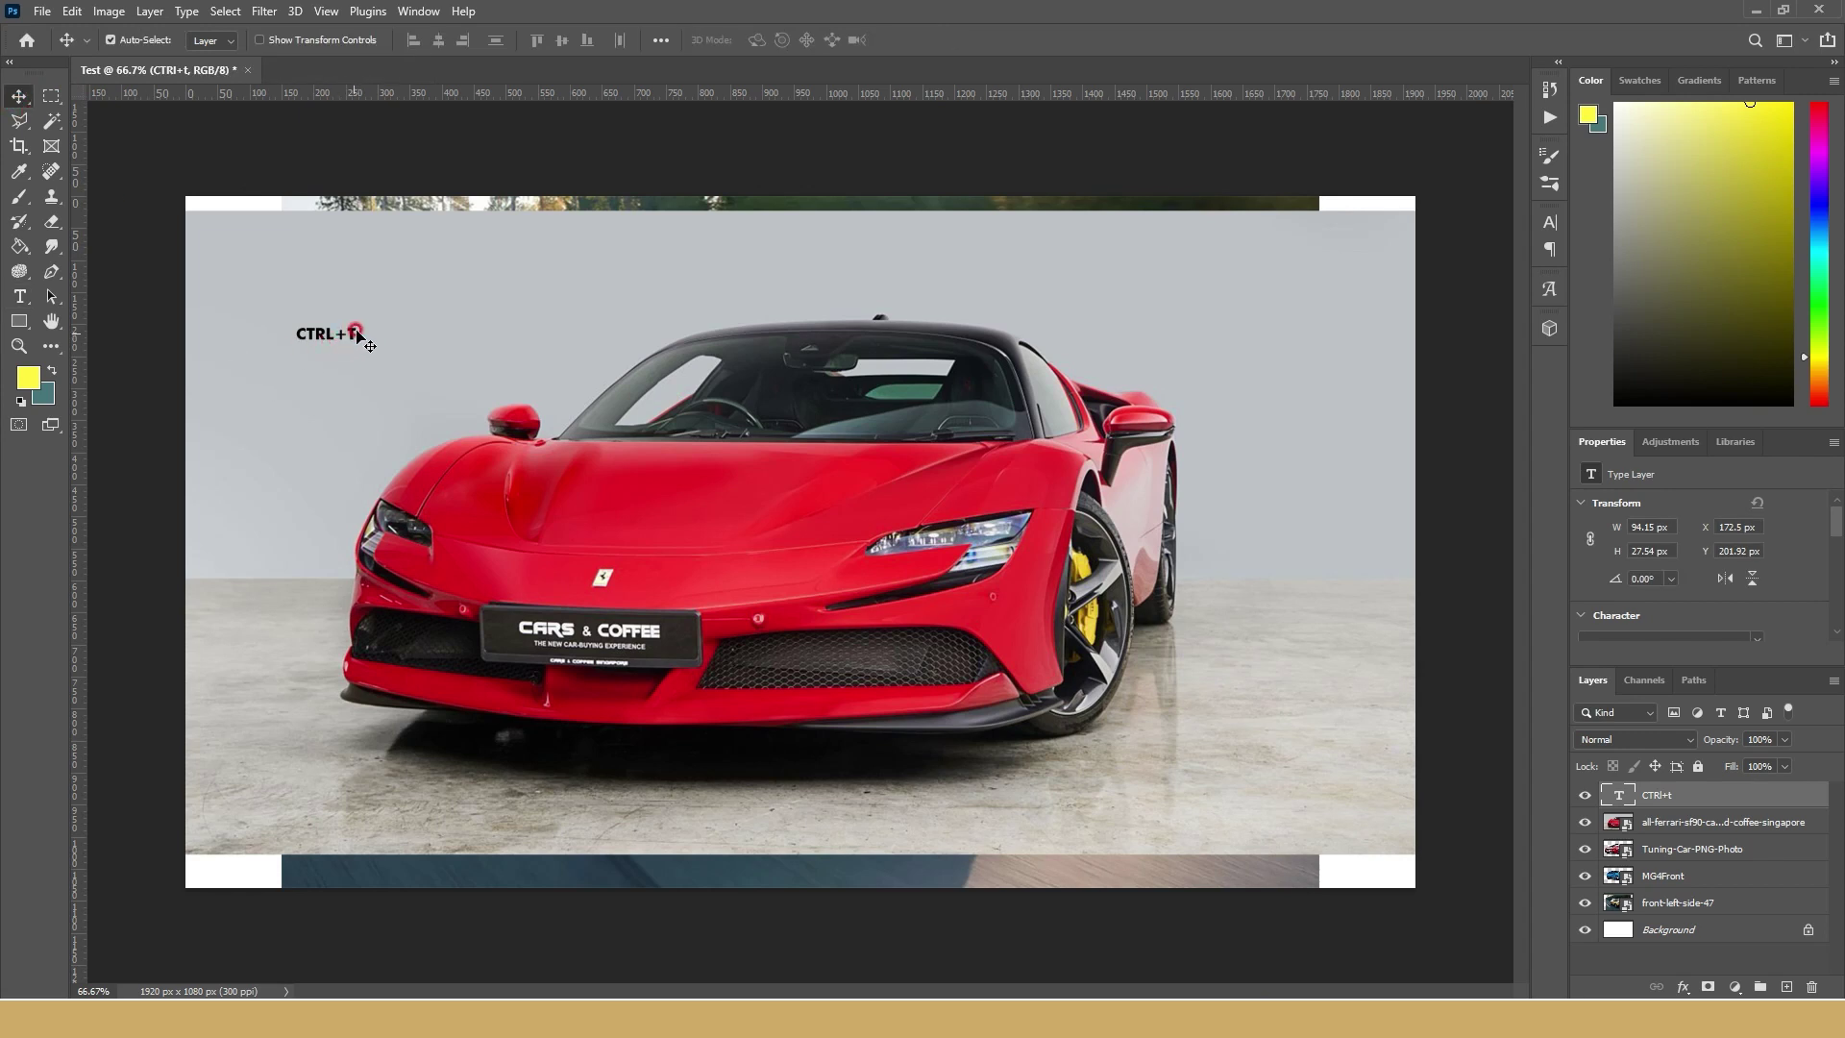
{"action": "mouse_move", "coordinate": [351, 332]}
{"action": "left_mouse_down"}
{"action": "mouse_move", "coordinate": [335, 286]}
{"action": "mouse_move", "coordinate": [383, 320]}
{"action": "mouse_move", "coordinate": [498, 336]}
{"action": "left_mouse_up"}
{"action": "key", "text": "ctrl+t"}
{"action": "left_click", "coordinate": [951, 40]}
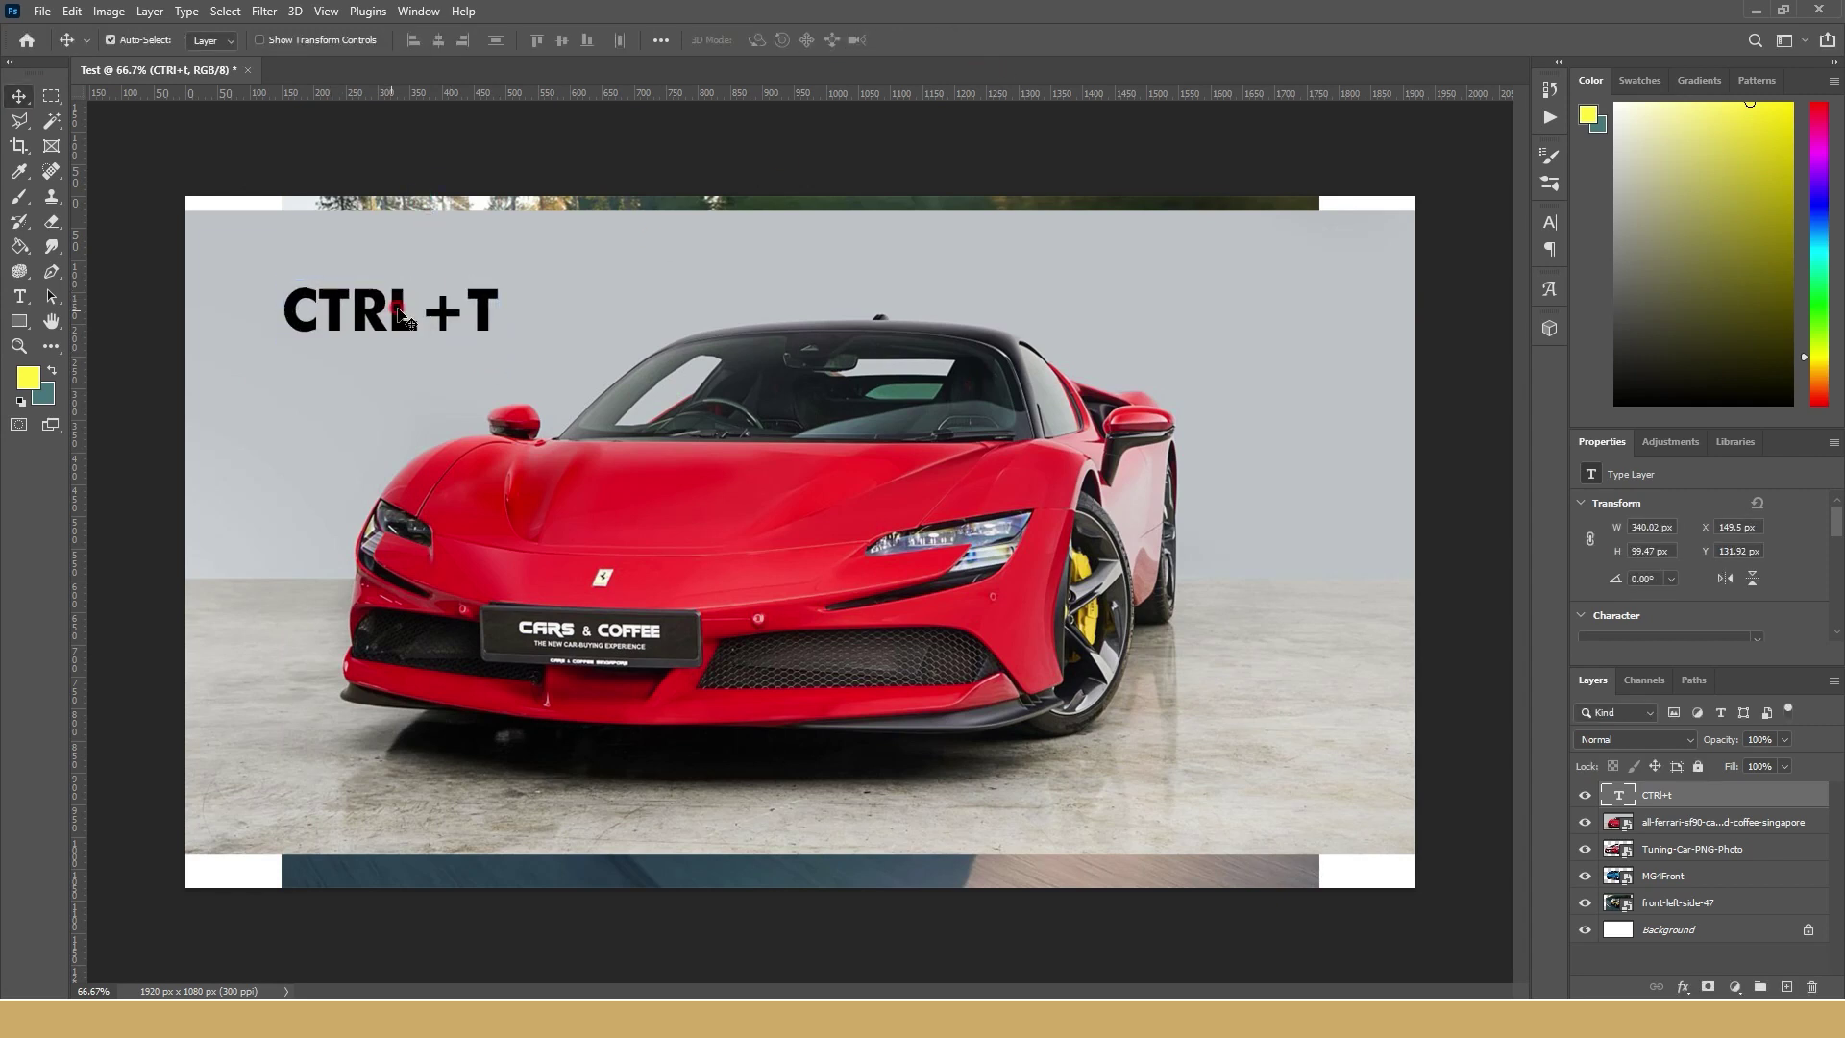
{"action": "left_click_drag", "start_coordinate": [391, 317], "coordinate": [328, 294]}
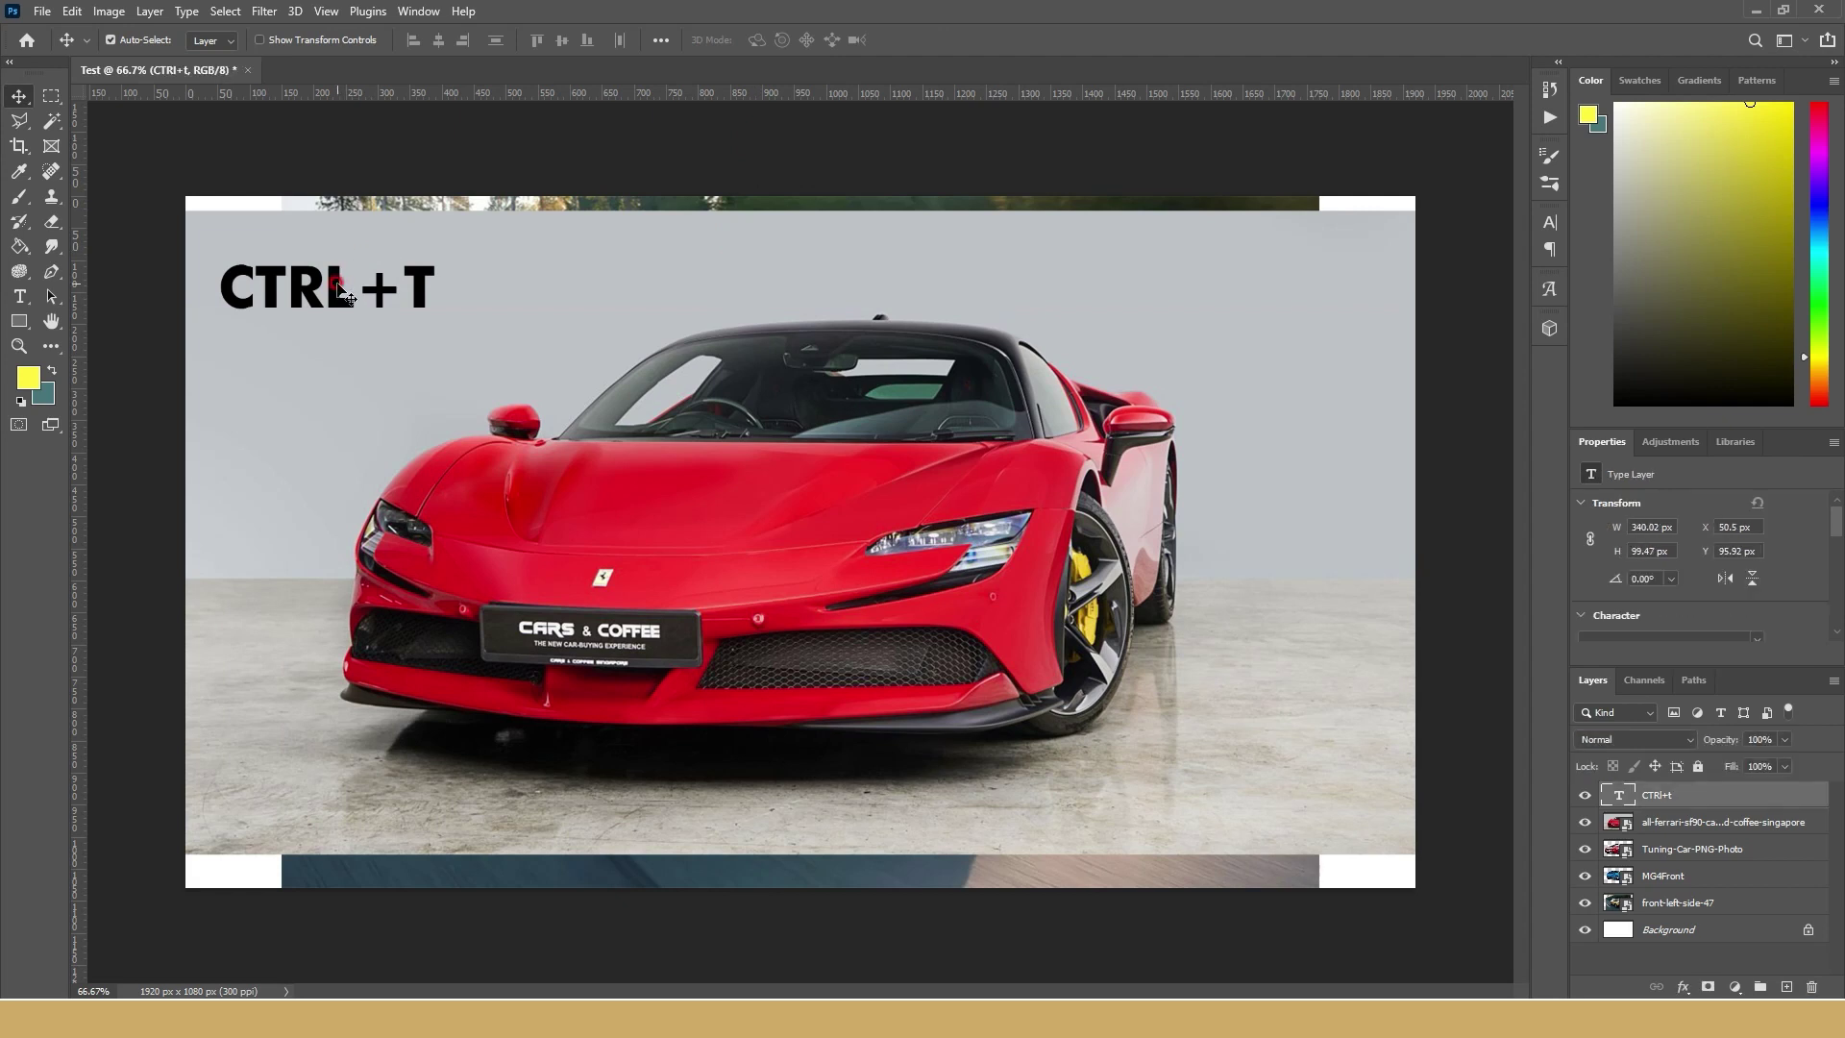
{"action": "left_click_drag", "start_coordinate": [338, 288], "coordinate": [347, 309]}
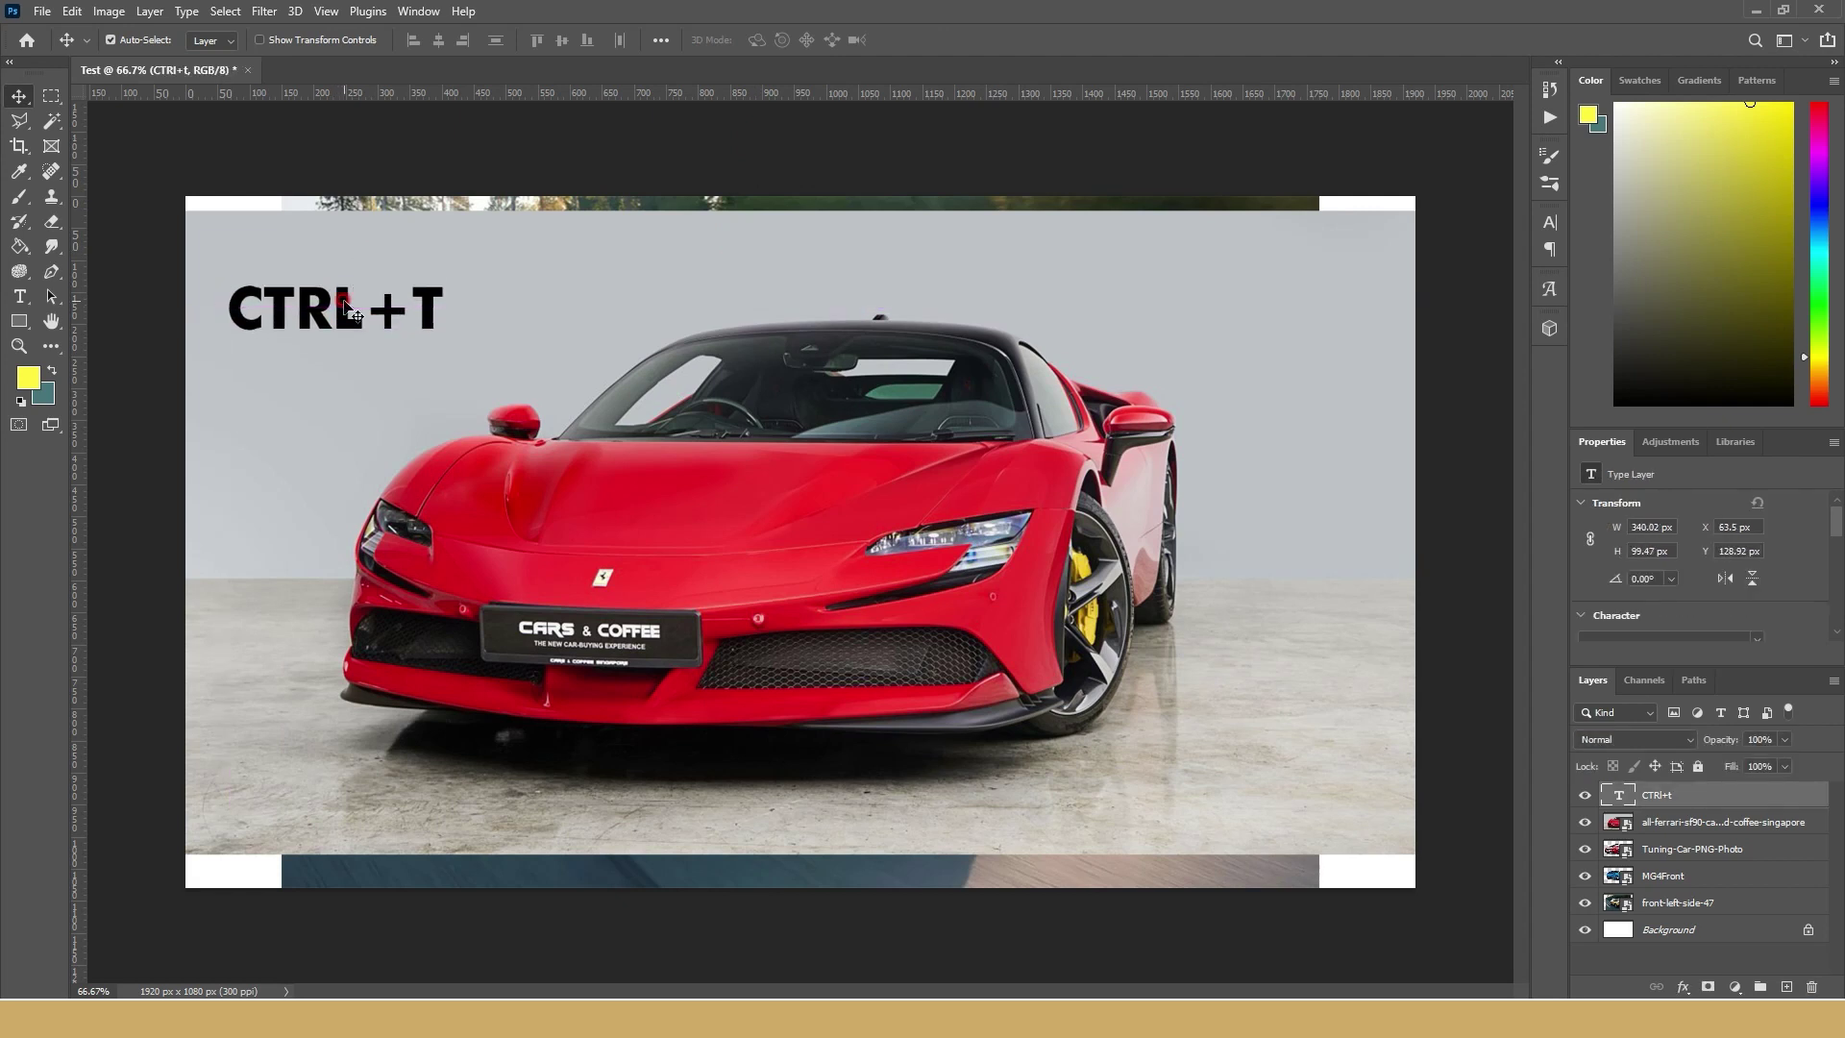
{"action": "key", "text": "Delete"}
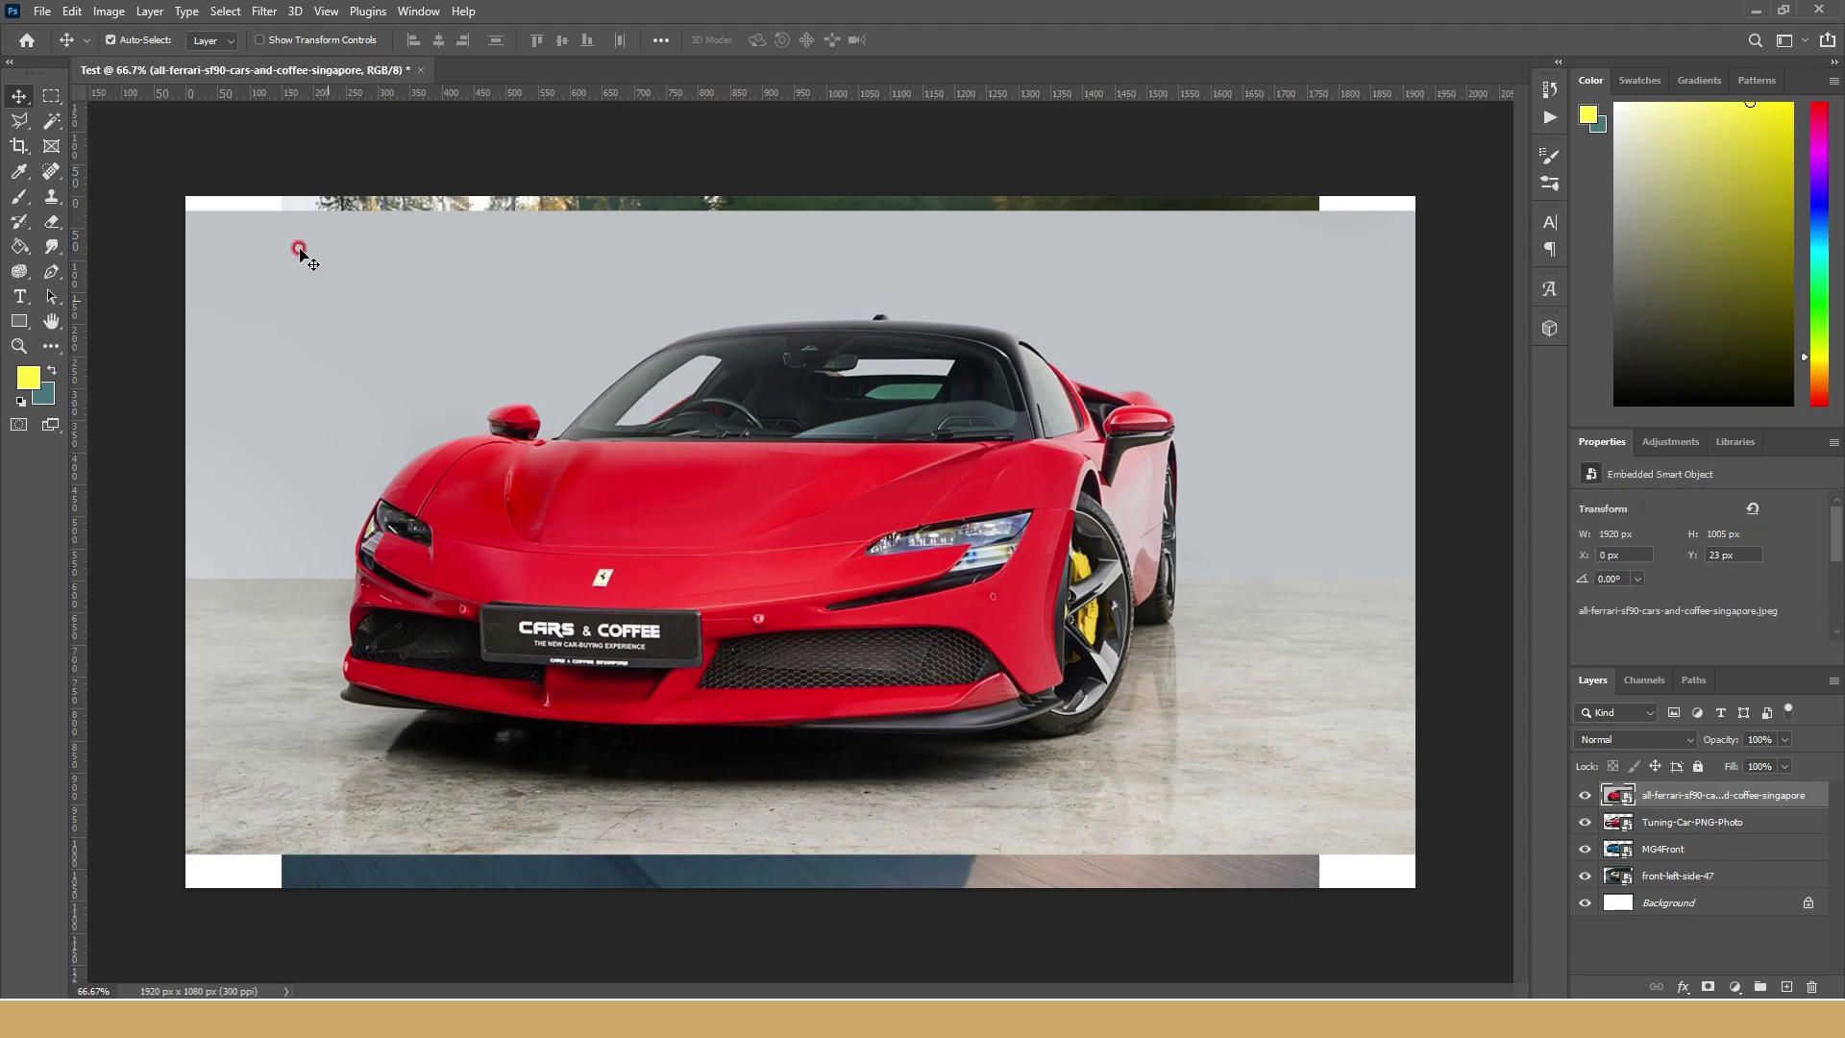
{"action": "left_click", "coordinate": [84, 17]}
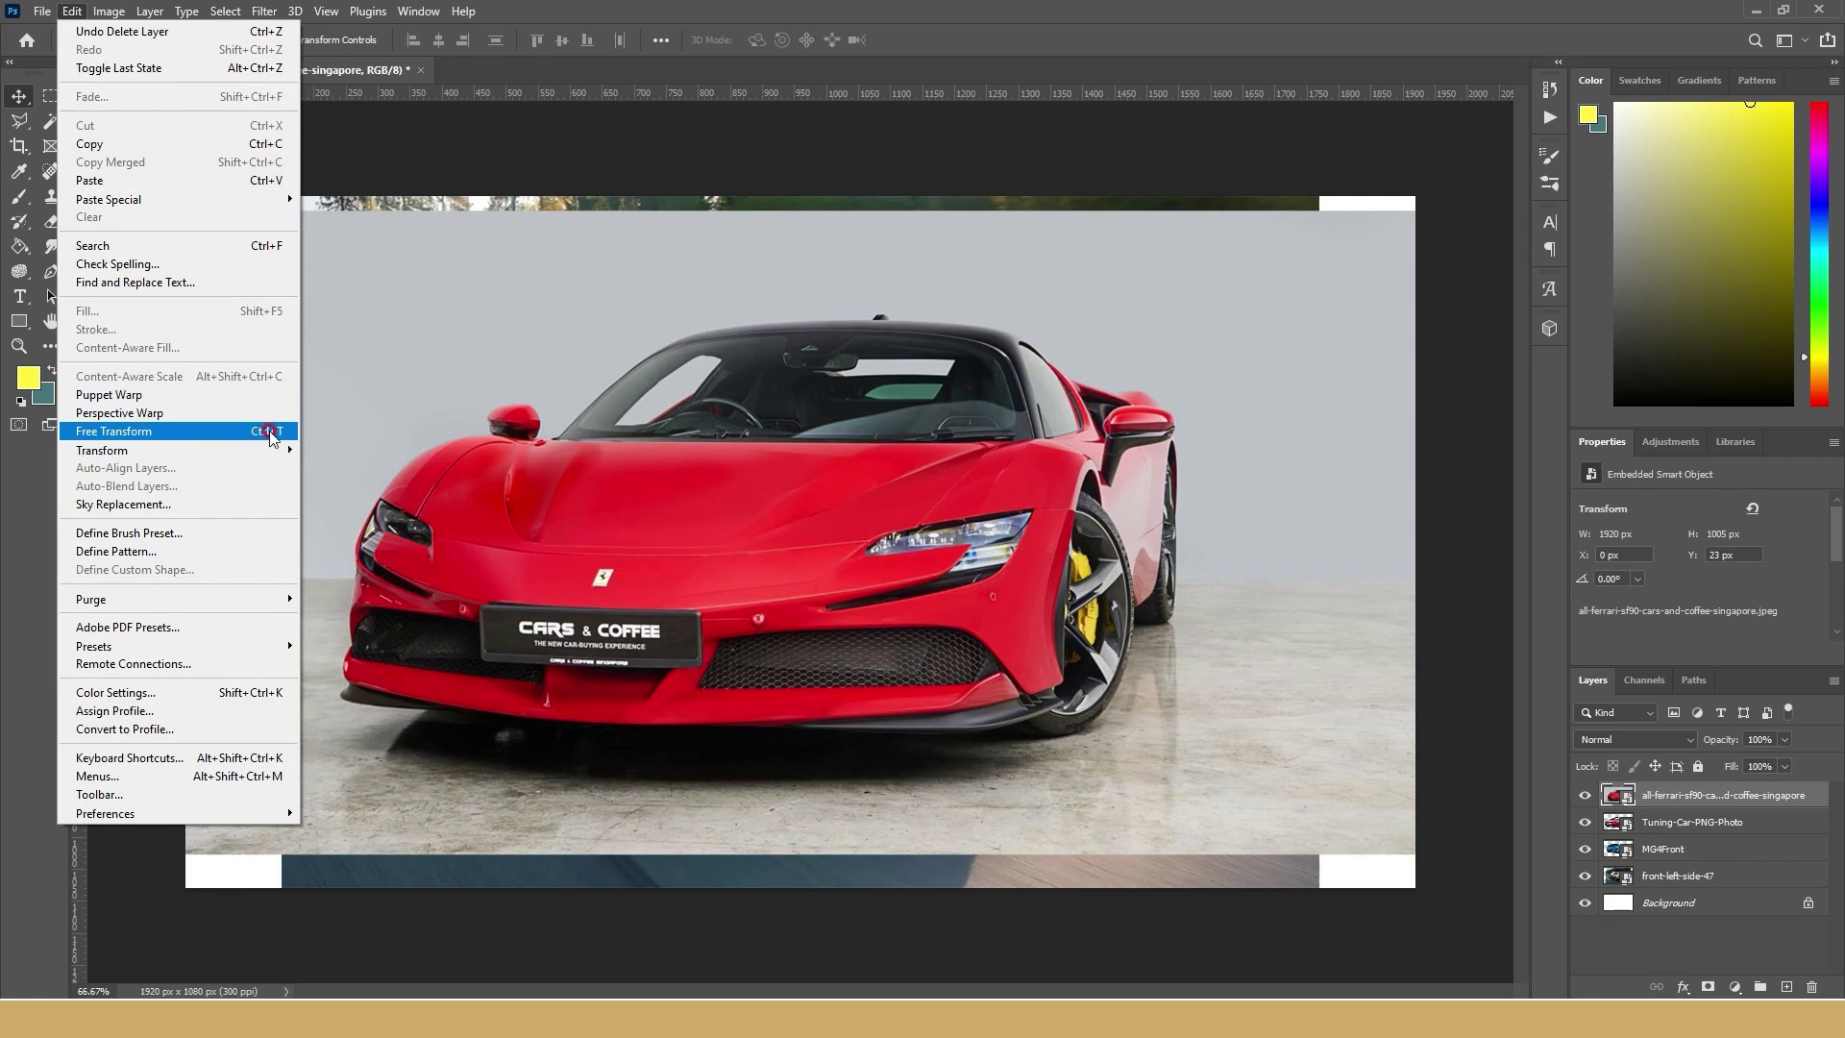
- Close the Transform menu unused and nudge the Ferrari photo slightly left and up
{"action": "mouse_move", "coordinate": [101, 449]}
{"action": "left_click", "coordinate": [862, 521]}
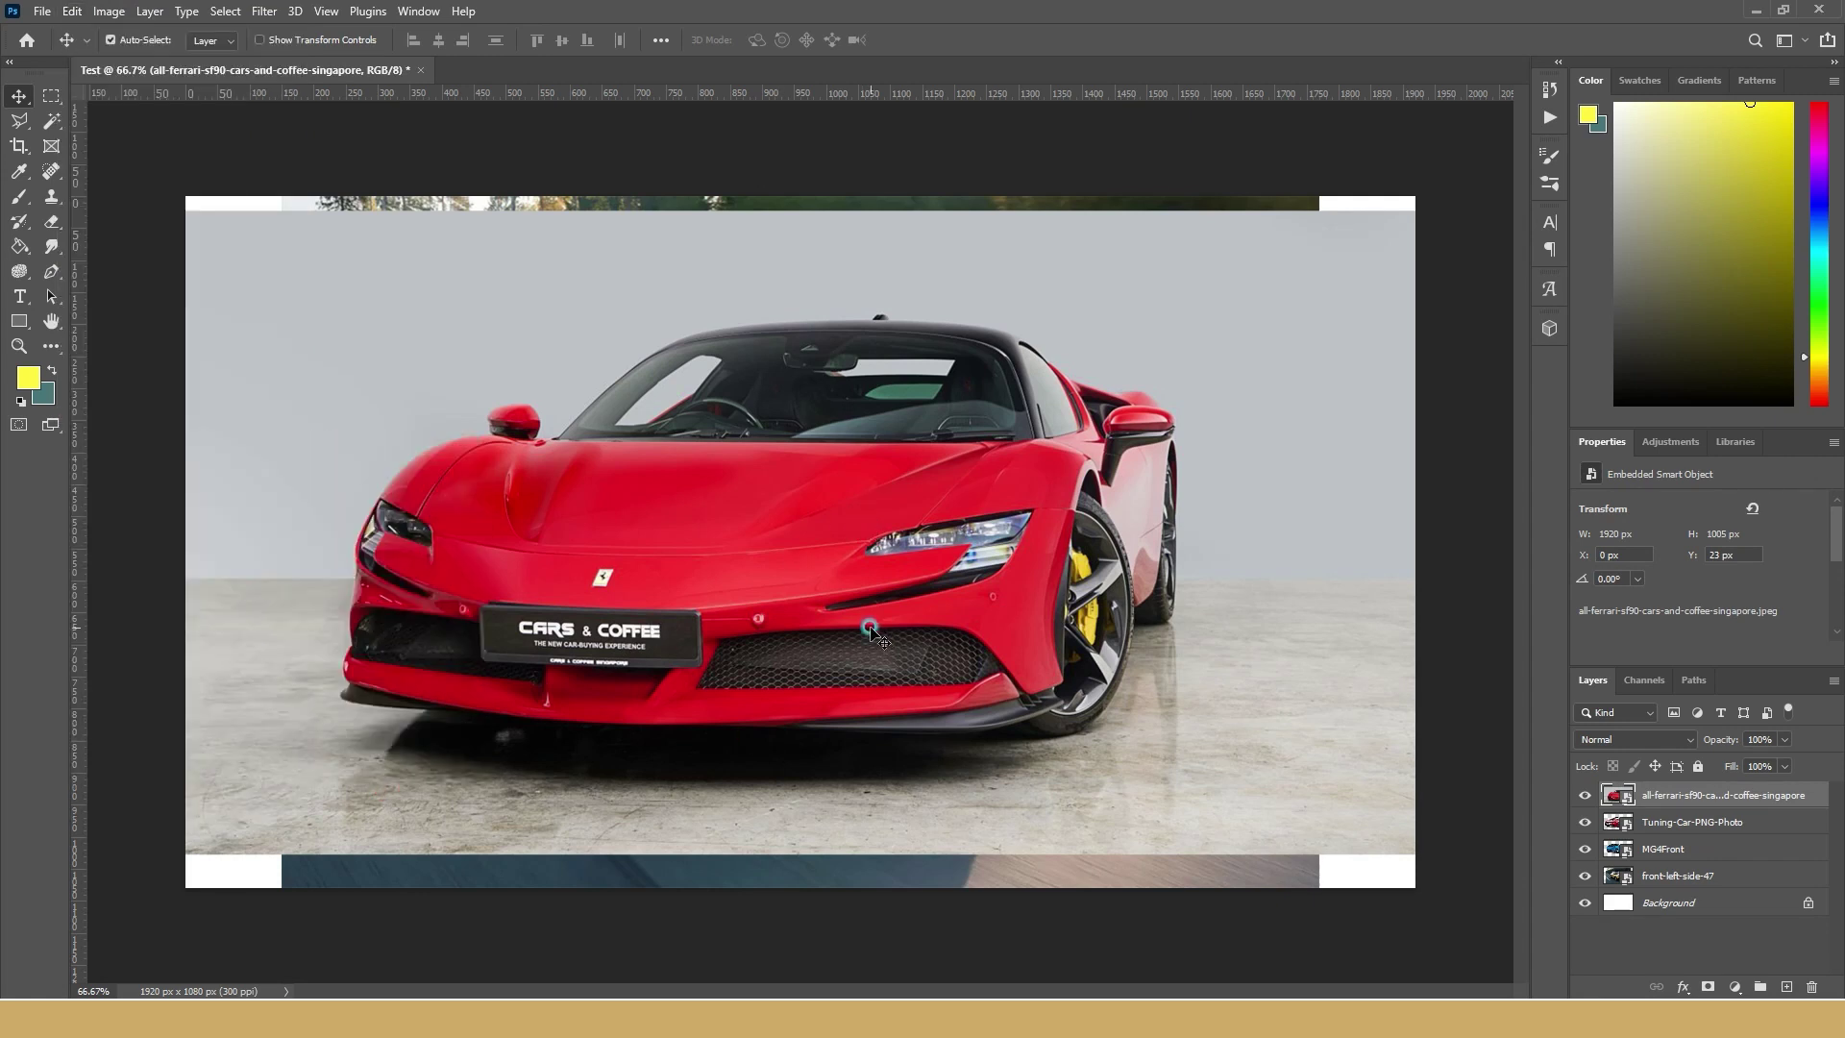
{"action": "mouse_move", "coordinate": [868, 622]}
{"action": "left_mouse_down"}
{"action": "mouse_move", "coordinate": [894, 632]}
{"action": "mouse_move", "coordinate": [858, 620]}
{"action": "left_mouse_up"}
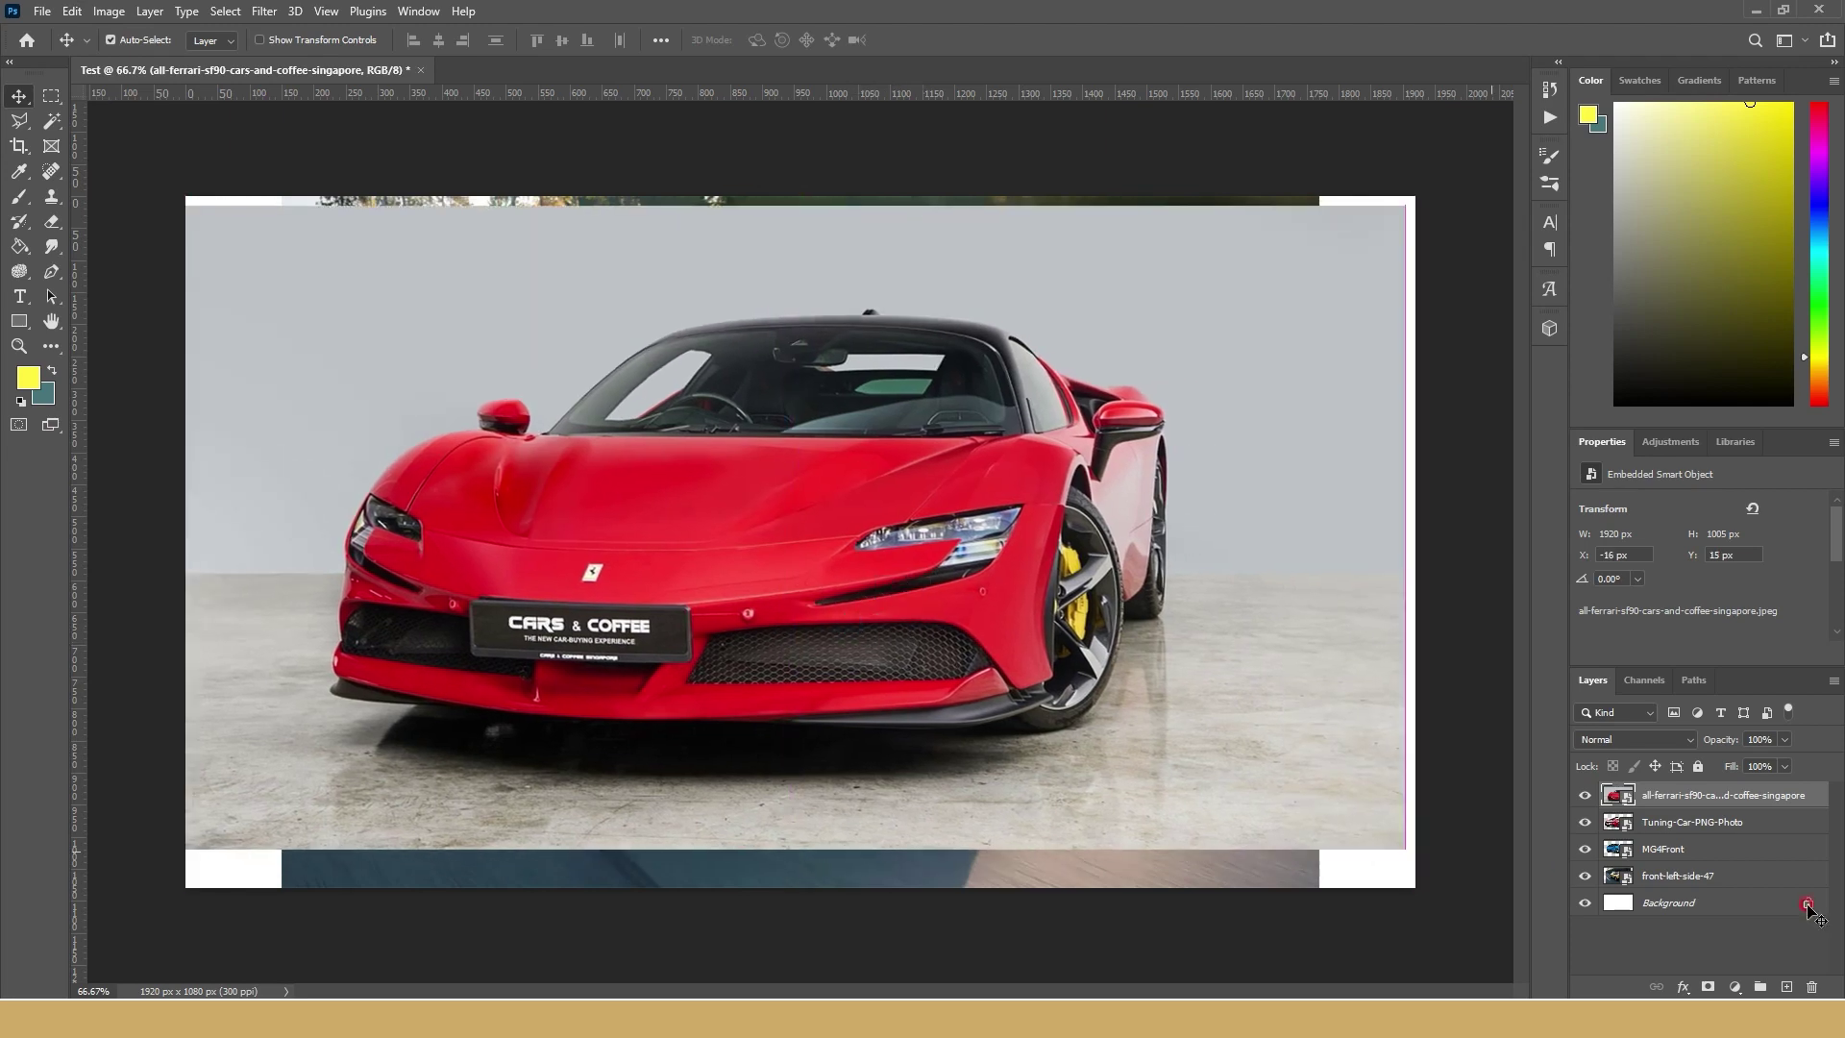
- Turn off Auto-Select and reposition the Ferrari and blue MG4 photos on the canvas
{"action": "left_click", "coordinate": [1699, 823]}
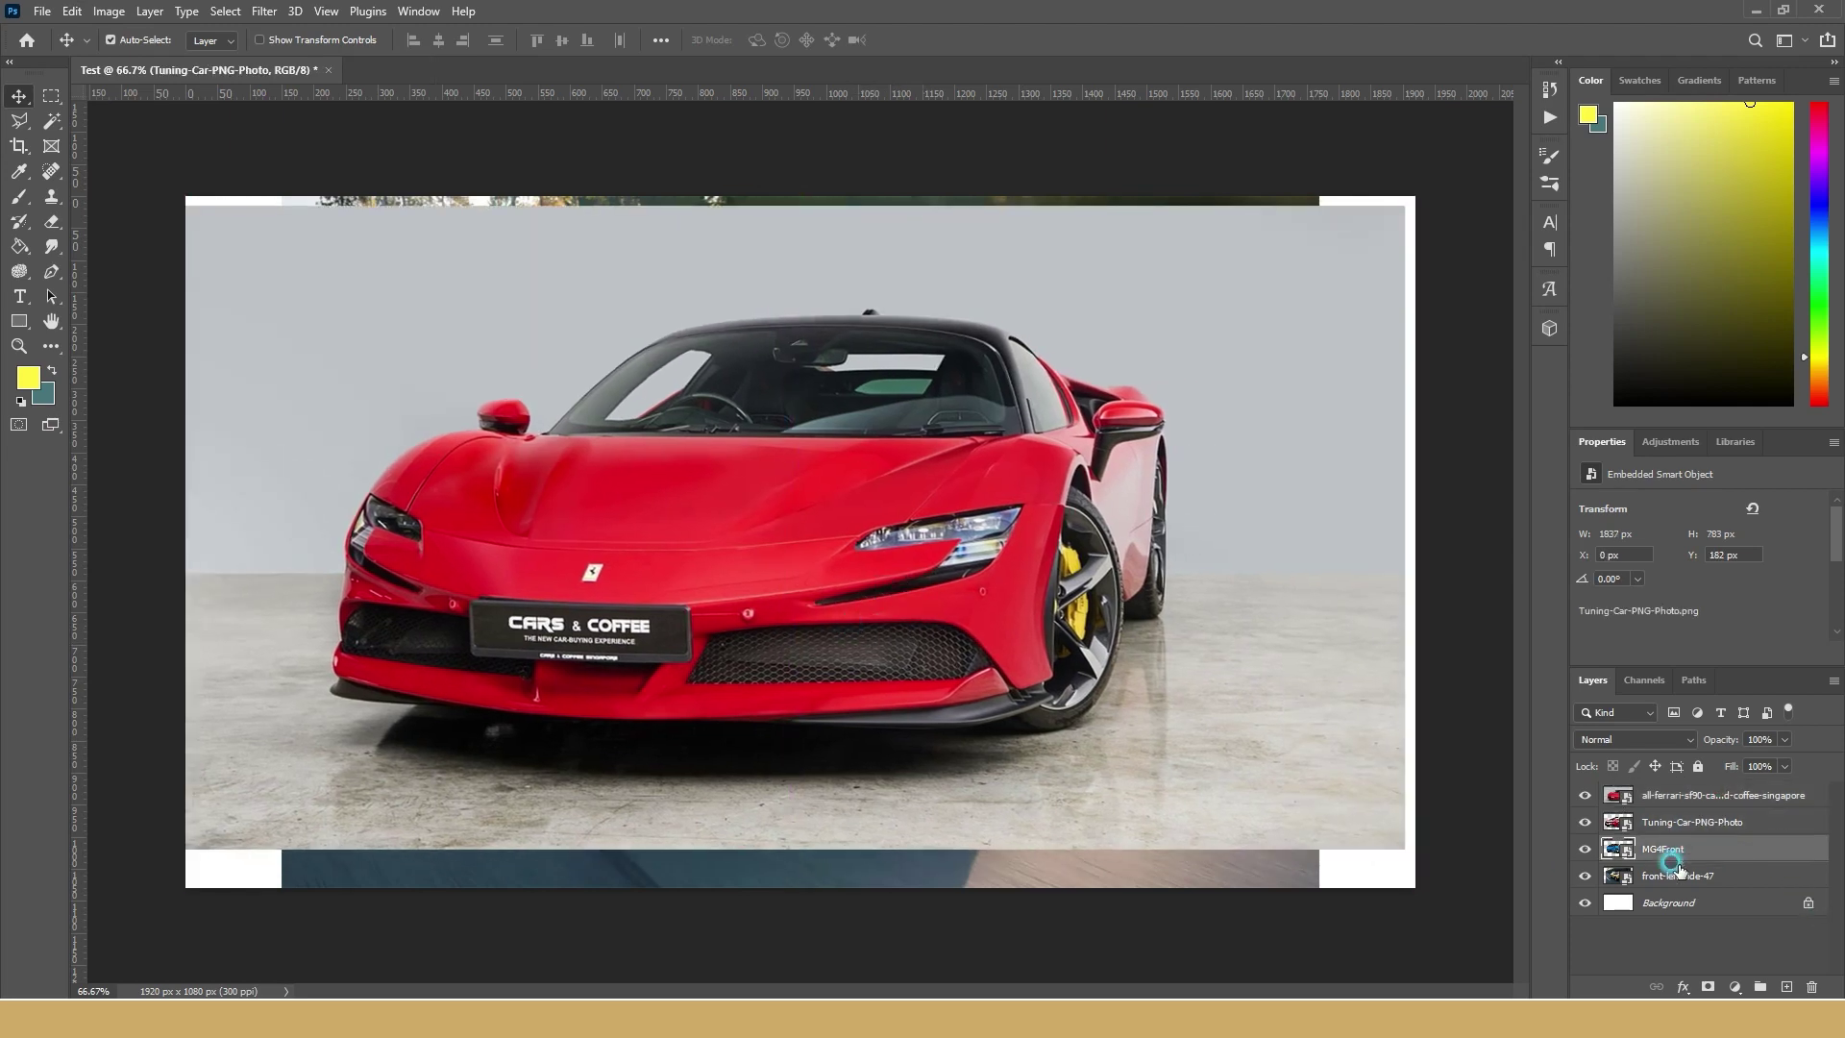
{"action": "left_click", "coordinate": [1683, 795]}
{"action": "mouse_move", "coordinate": [861, 502]}
{"action": "left_mouse_down"}
{"action": "mouse_move", "coordinate": [902, 511]}
{"action": "mouse_move", "coordinate": [886, 511]}
{"action": "left_mouse_up"}
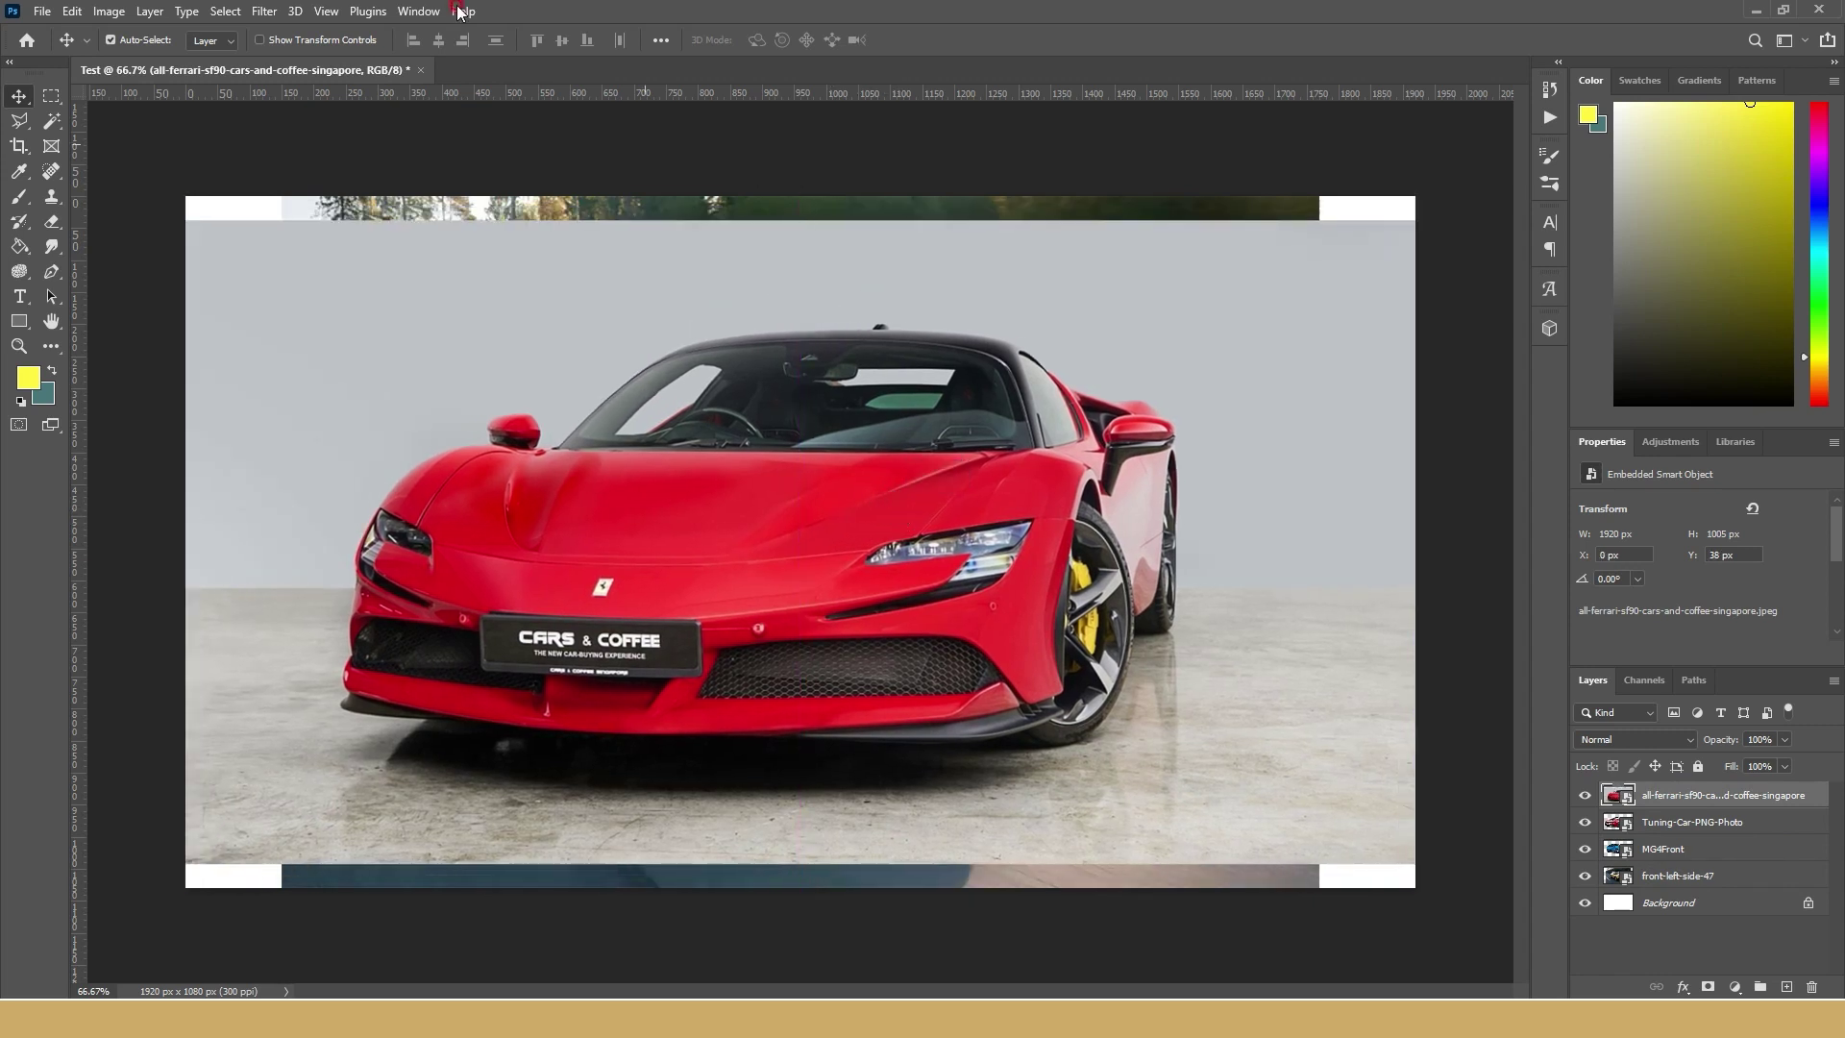
{"action": "left_click", "coordinate": [141, 21]}
{"action": "left_click_drag", "start_coordinate": [663, 430], "coordinate": [651, 613]}
{"action": "left_click", "coordinate": [118, 20]}
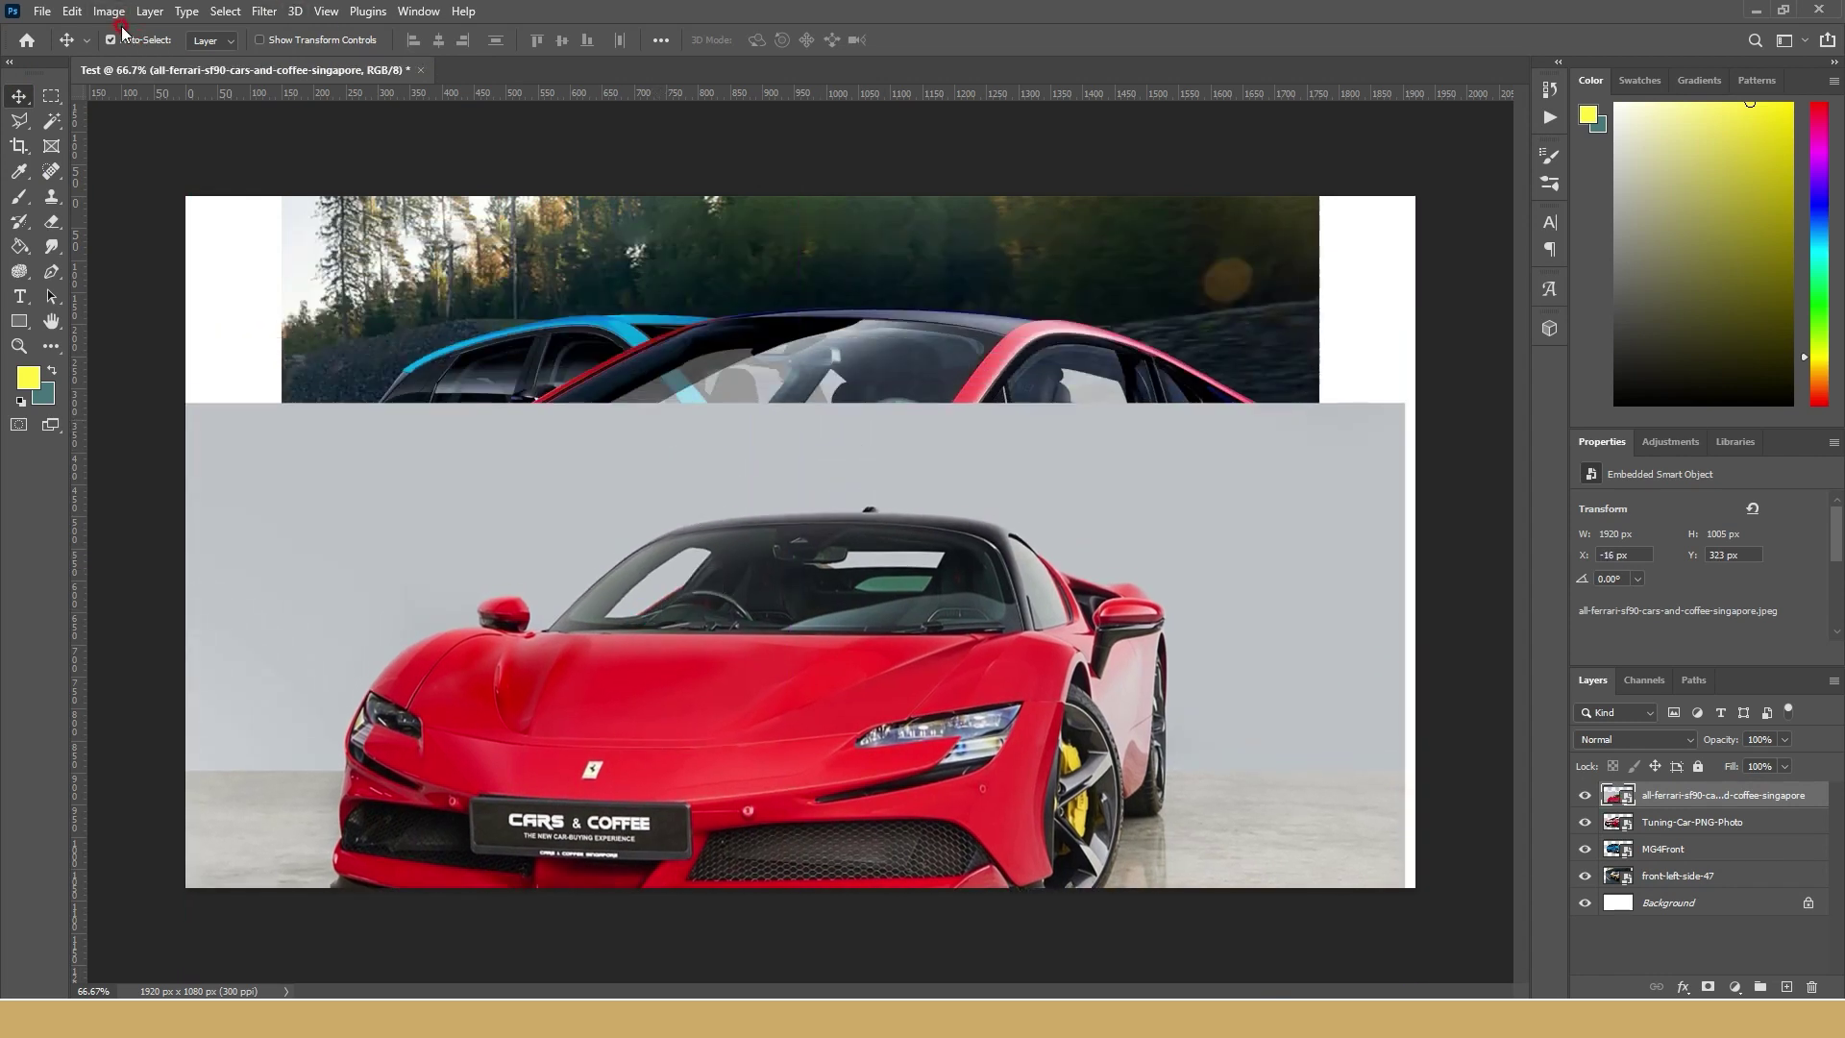
{"action": "left_click", "coordinate": [119, 41]}
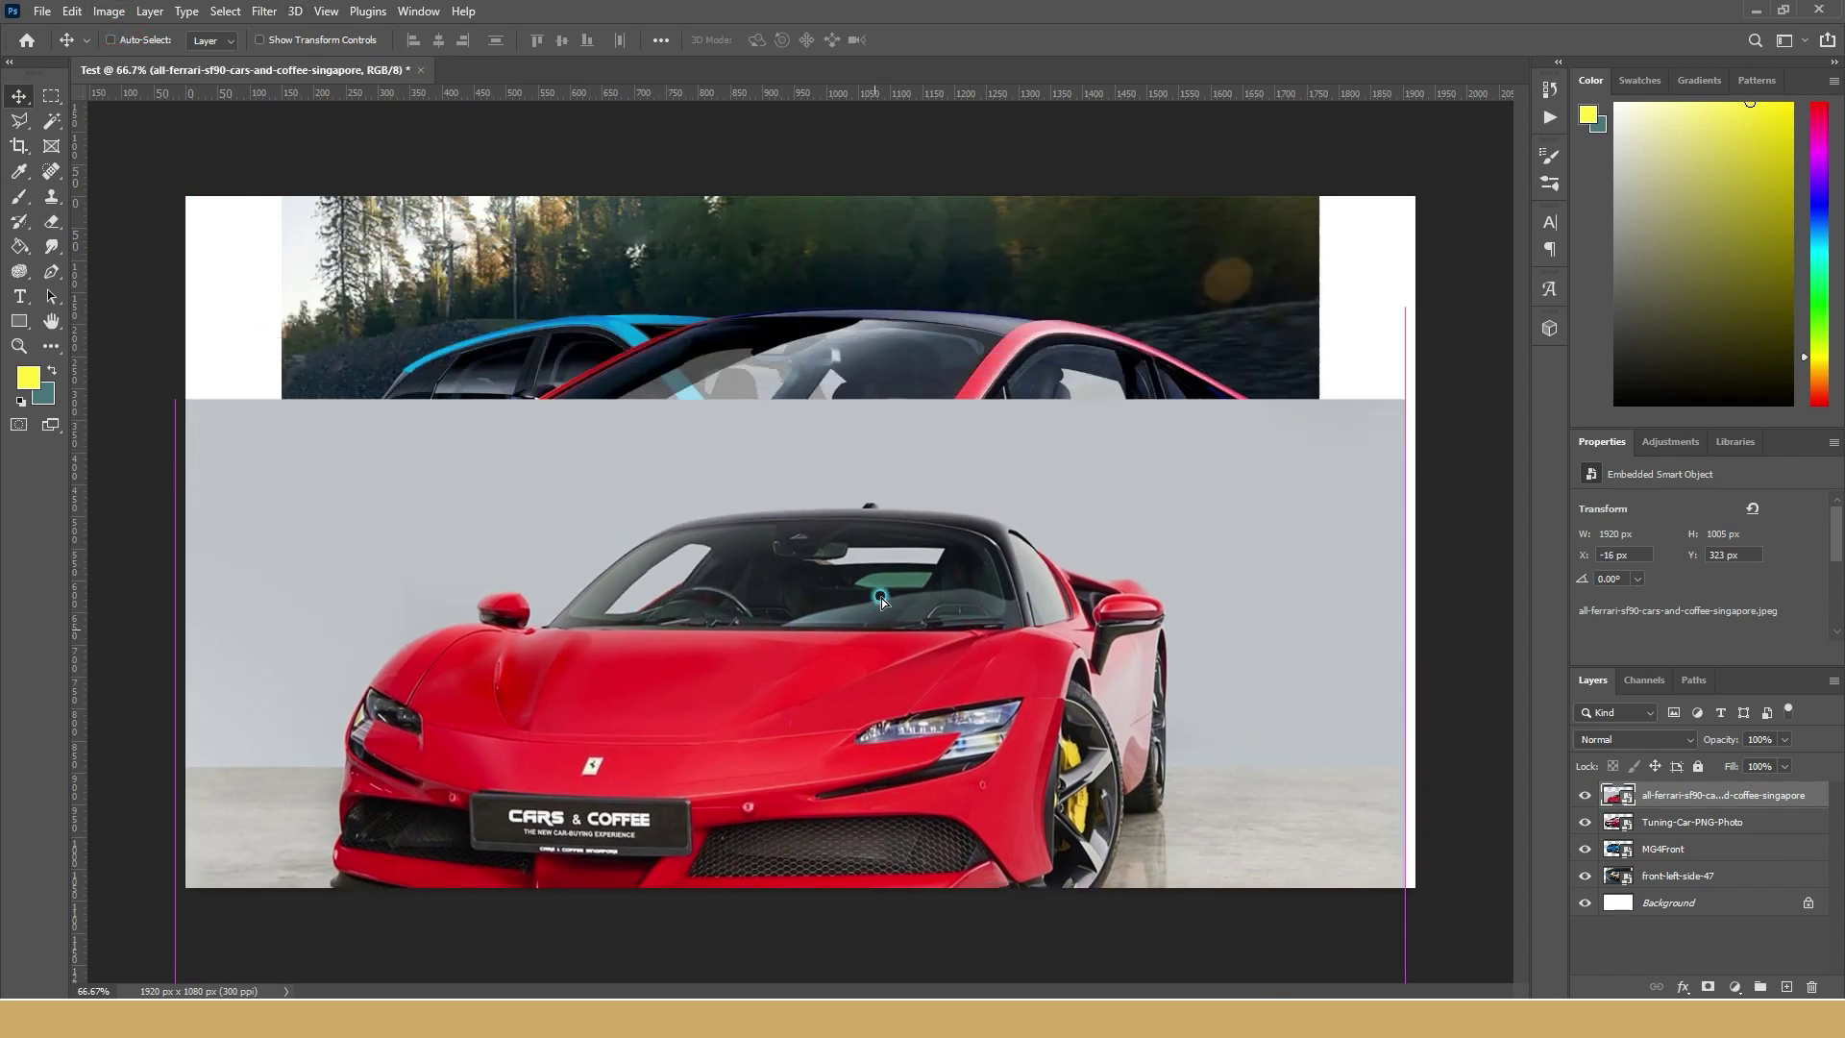
{"action": "left_click_drag", "start_coordinate": [878, 607], "coordinate": [884, 606]}
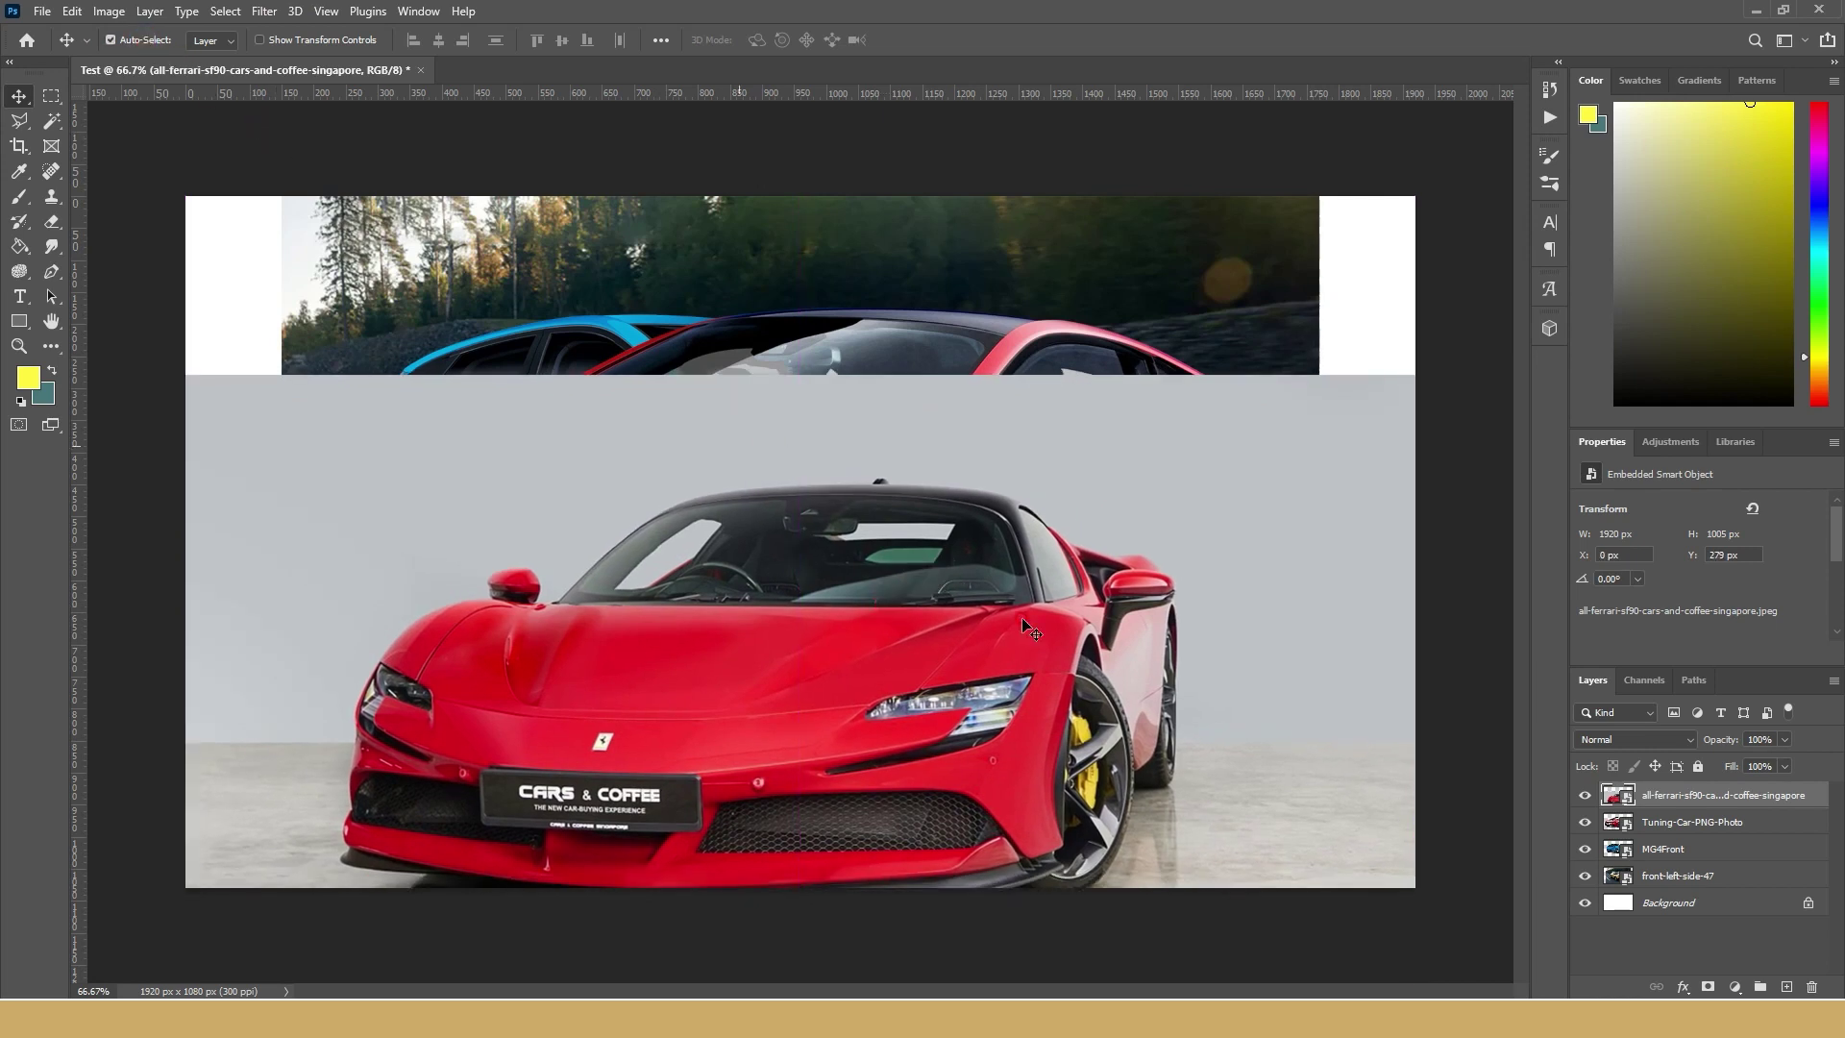
{"action": "left_click", "coordinate": [590, 319]}
{"action": "mouse_move", "coordinate": [592, 320]}
{"action": "left_mouse_down"}
{"action": "mouse_move", "coordinate": [600, 165]}
{"action": "mouse_move", "coordinate": [493, 252]}
{"action": "left_mouse_up"}
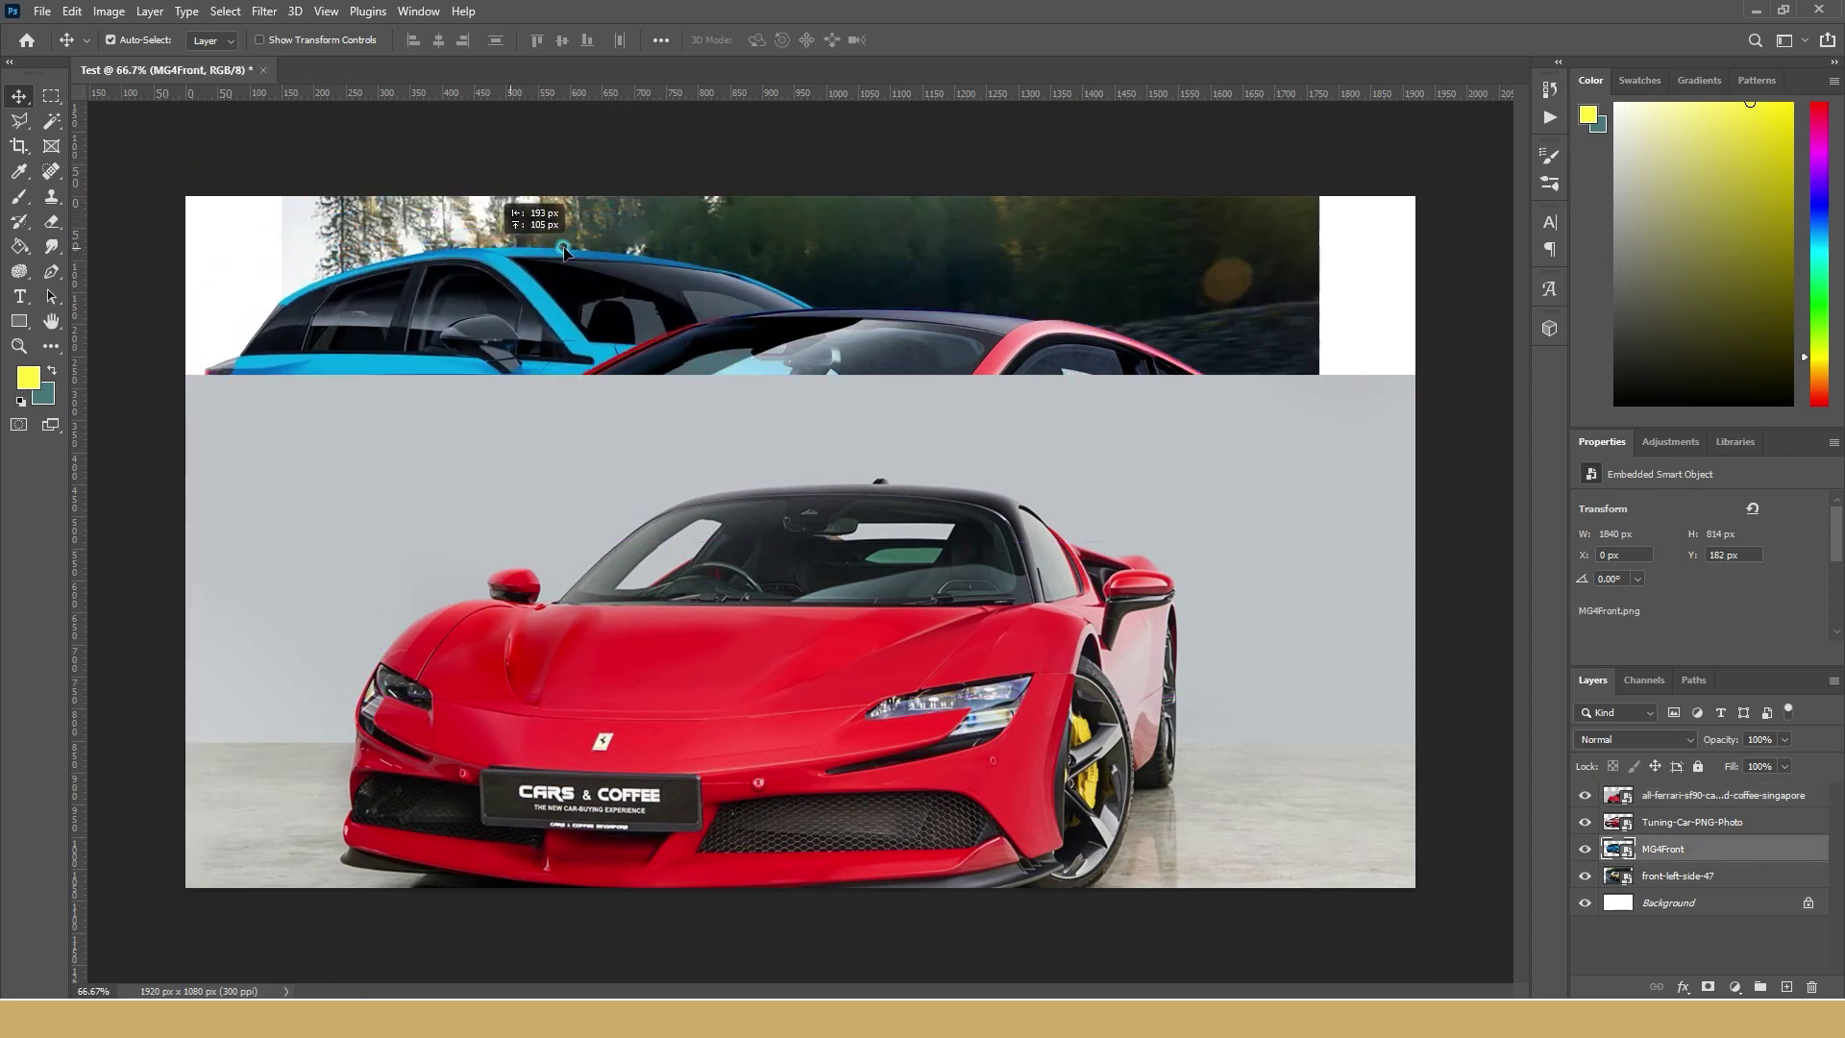
- Restack MG4Front and the red BMW above the Ferrari layer and shift both cars lower
{"action": "left_click", "coordinate": [1660, 842]}
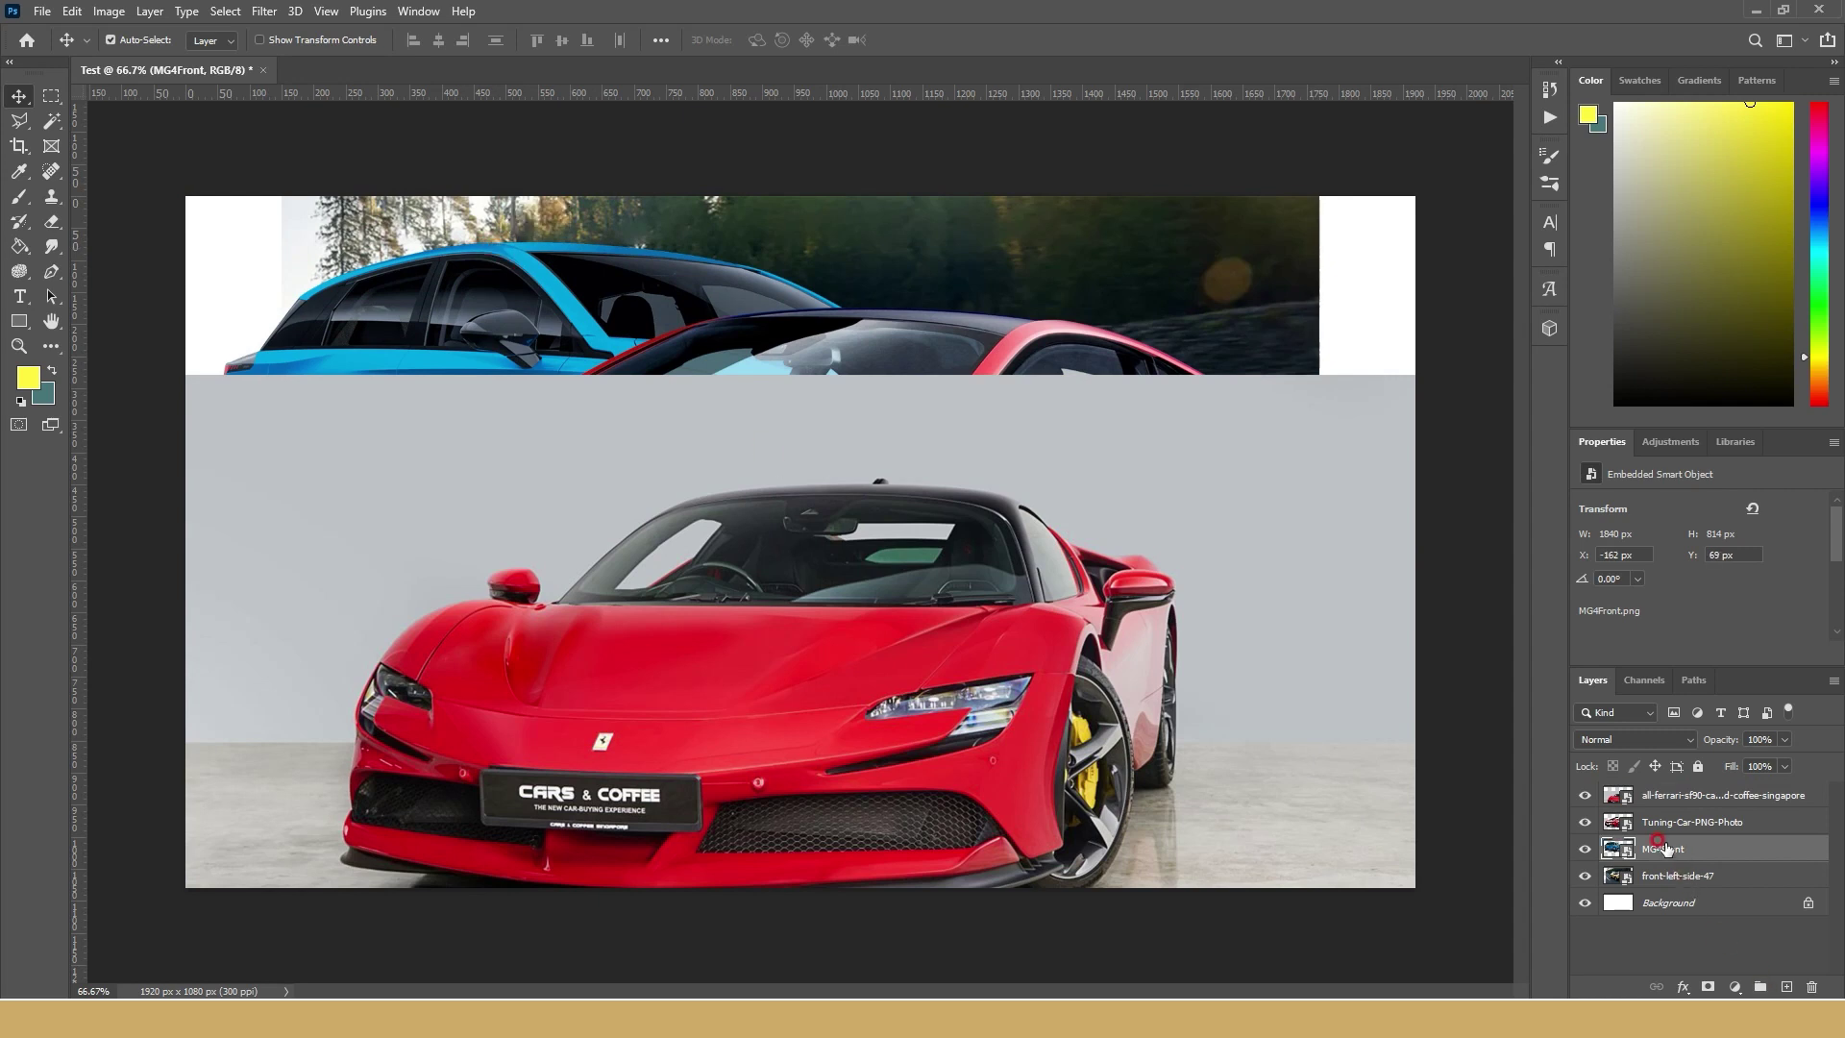
{"action": "left_click_drag", "start_coordinate": [1665, 855], "coordinate": [1663, 817]}
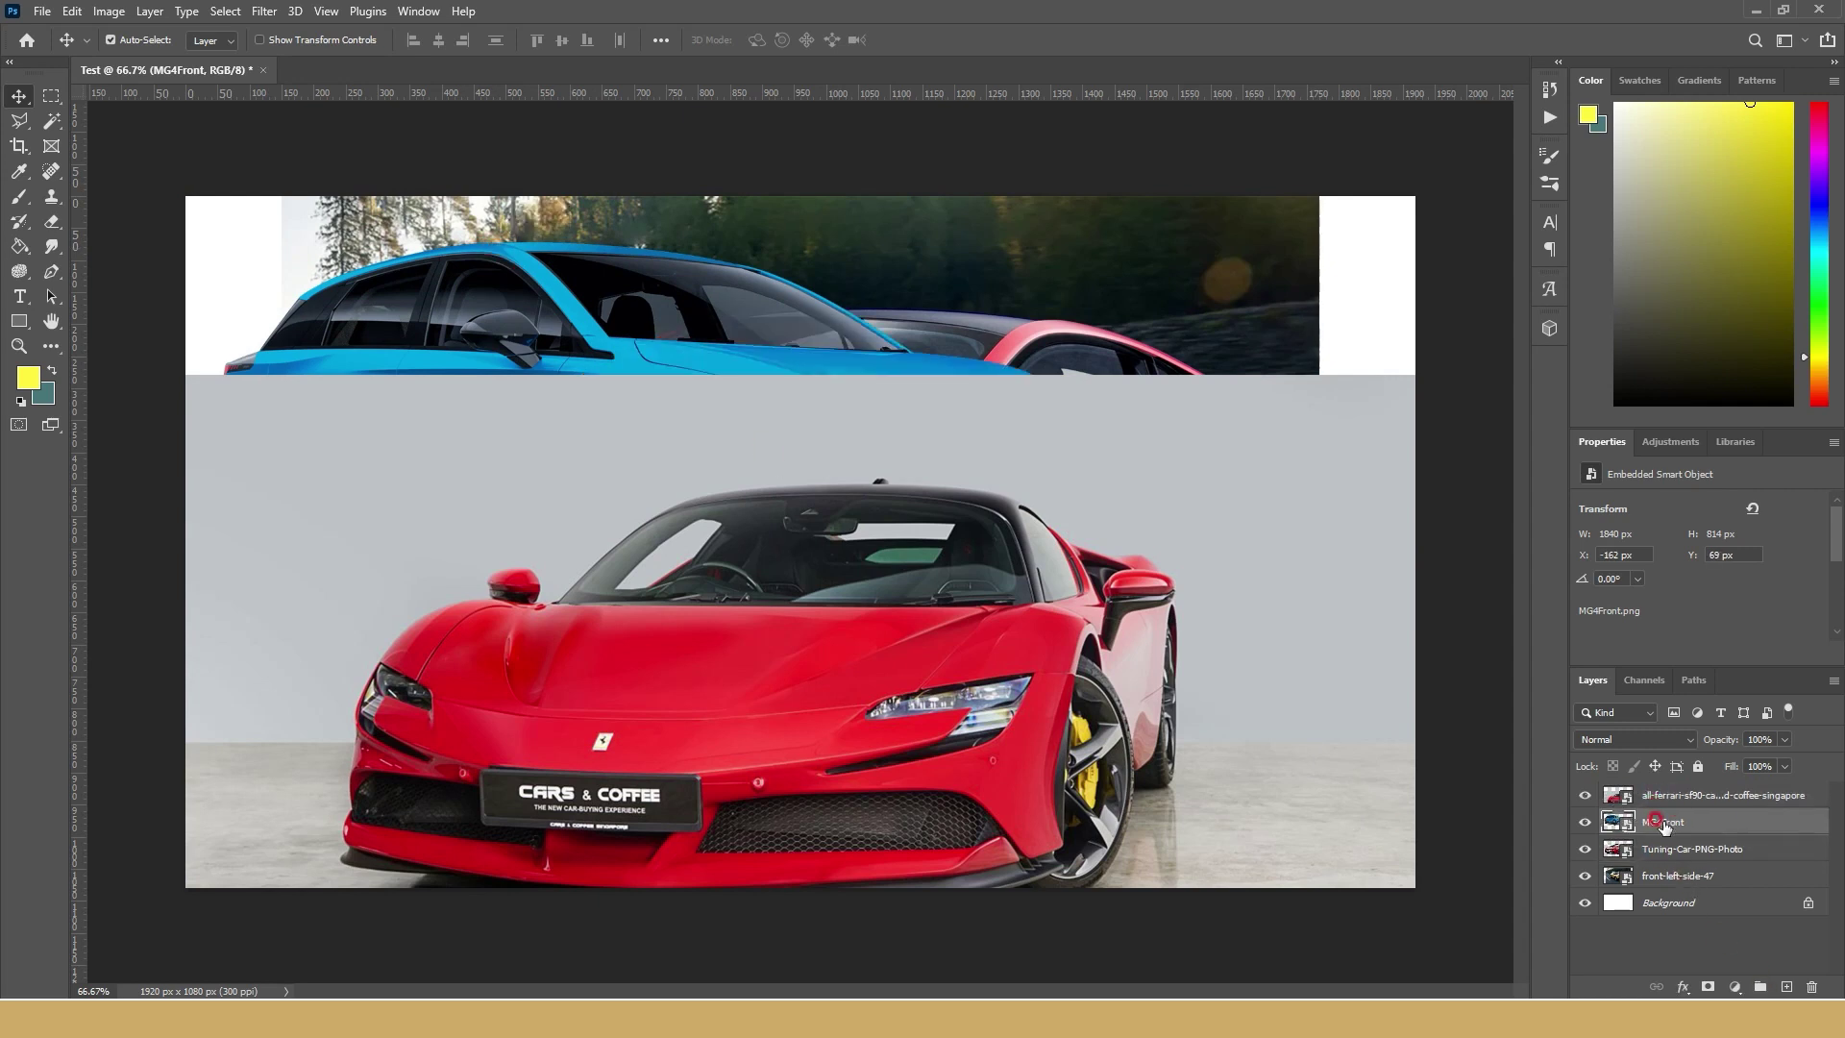
{"action": "left_click_drag", "start_coordinate": [1663, 818], "coordinate": [1674, 798]}
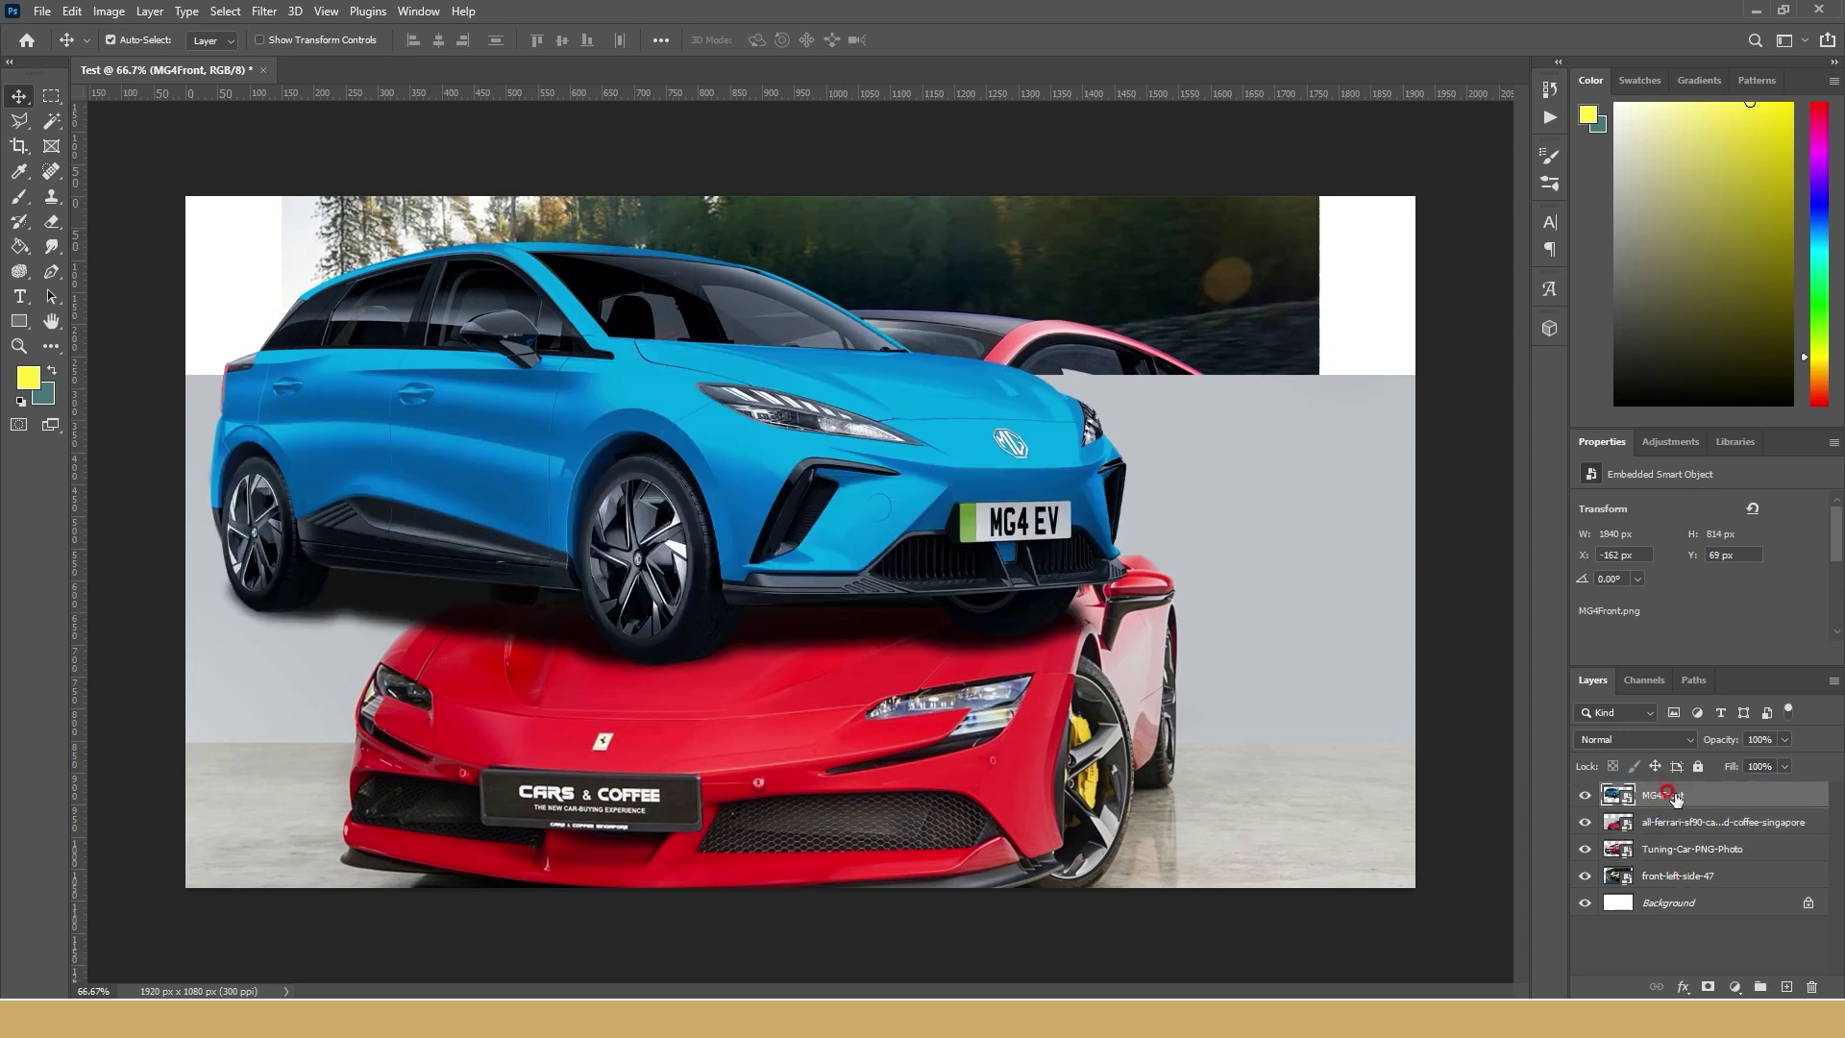
{"action": "left_click_drag", "start_coordinate": [937, 477], "coordinate": [1021, 574]}
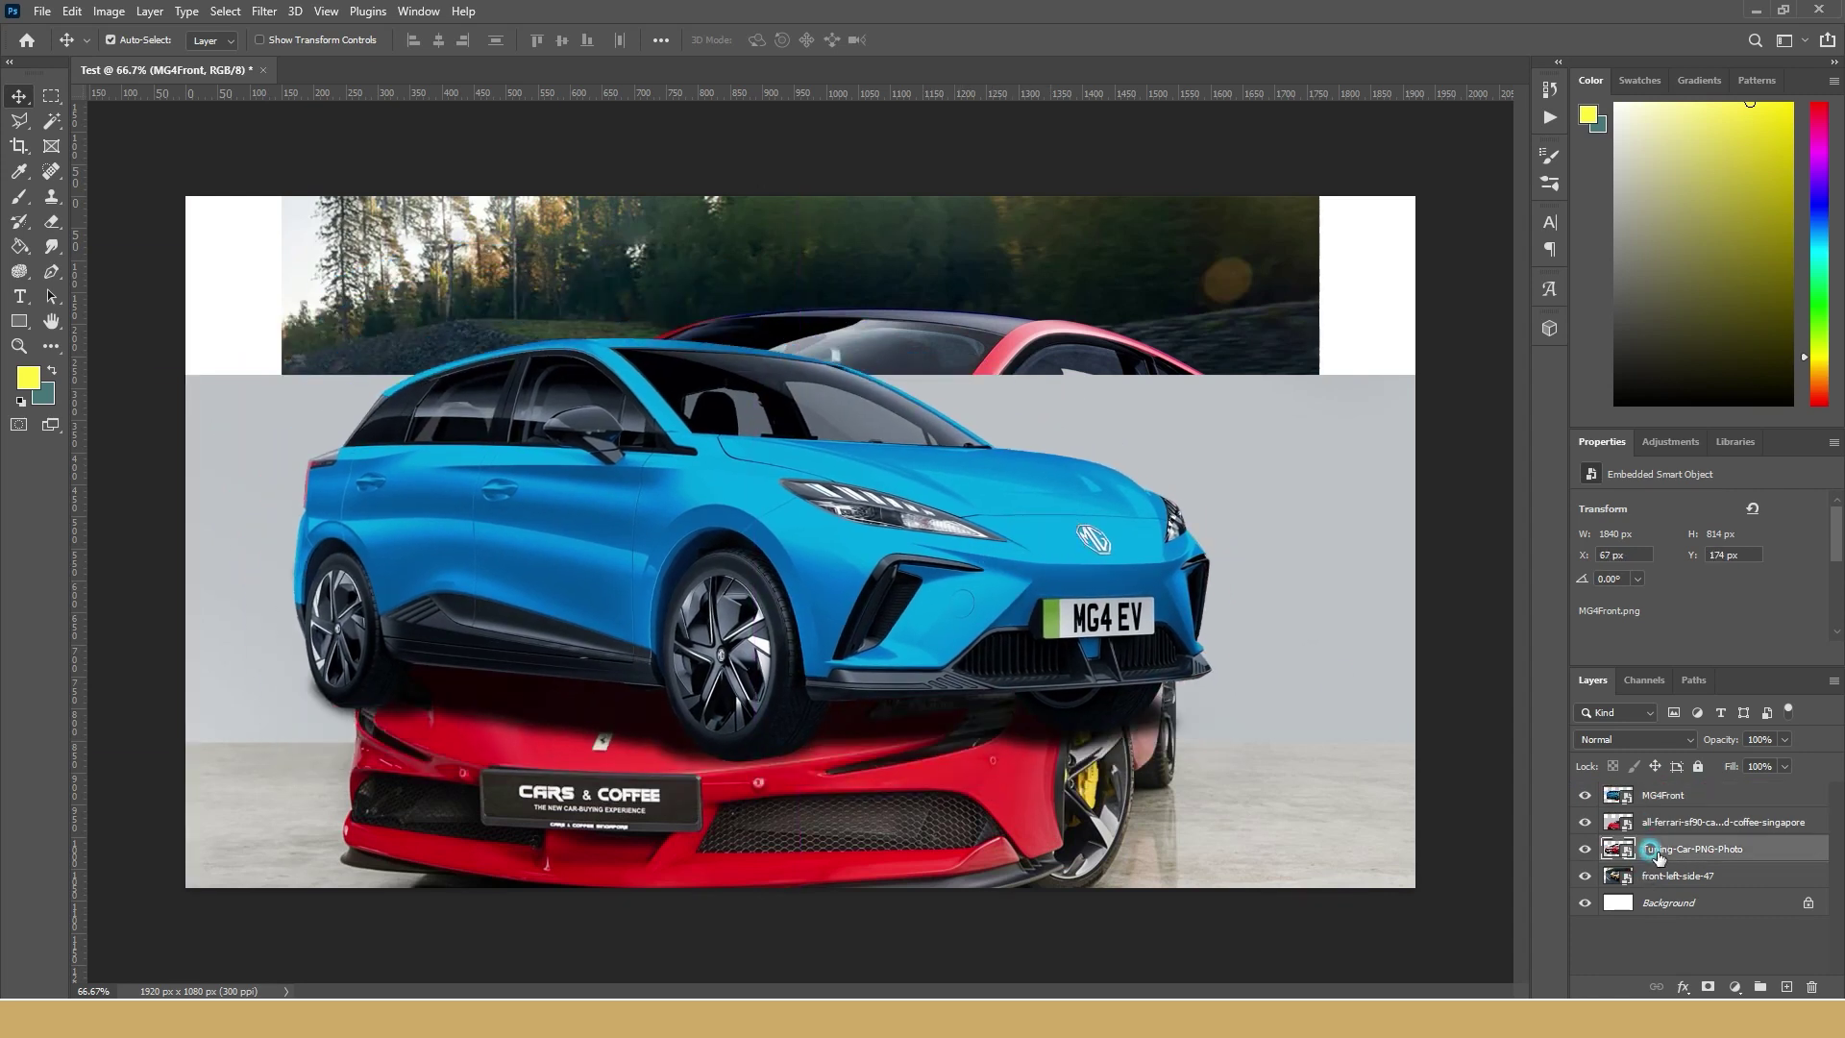
{"action": "left_click_drag", "start_coordinate": [1657, 855], "coordinate": [1677, 786]}
{"action": "left_click_drag", "start_coordinate": [780, 457], "coordinate": [777, 556]}
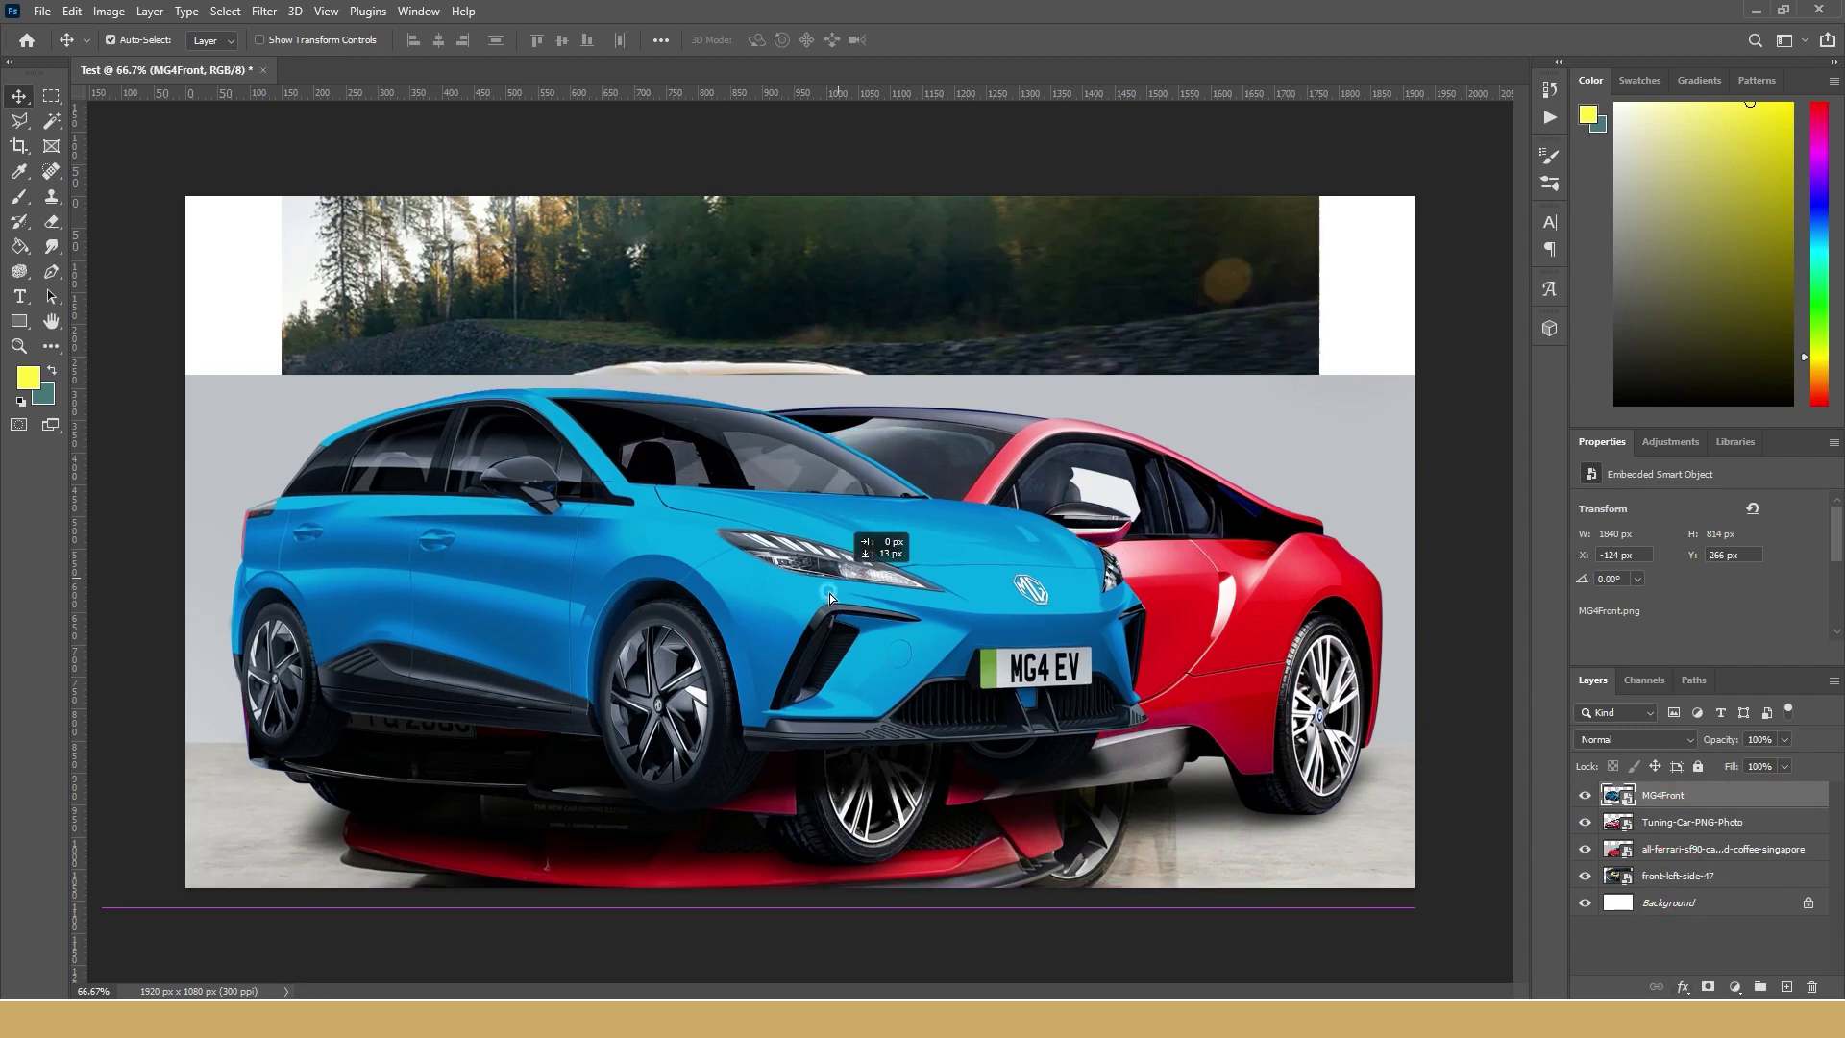
- Hide the blue MG and red BMW layers and raise the Ferrari photo
{"action": "left_click", "coordinate": [1583, 795]}
{"action": "left_click", "coordinate": [1584, 795]}
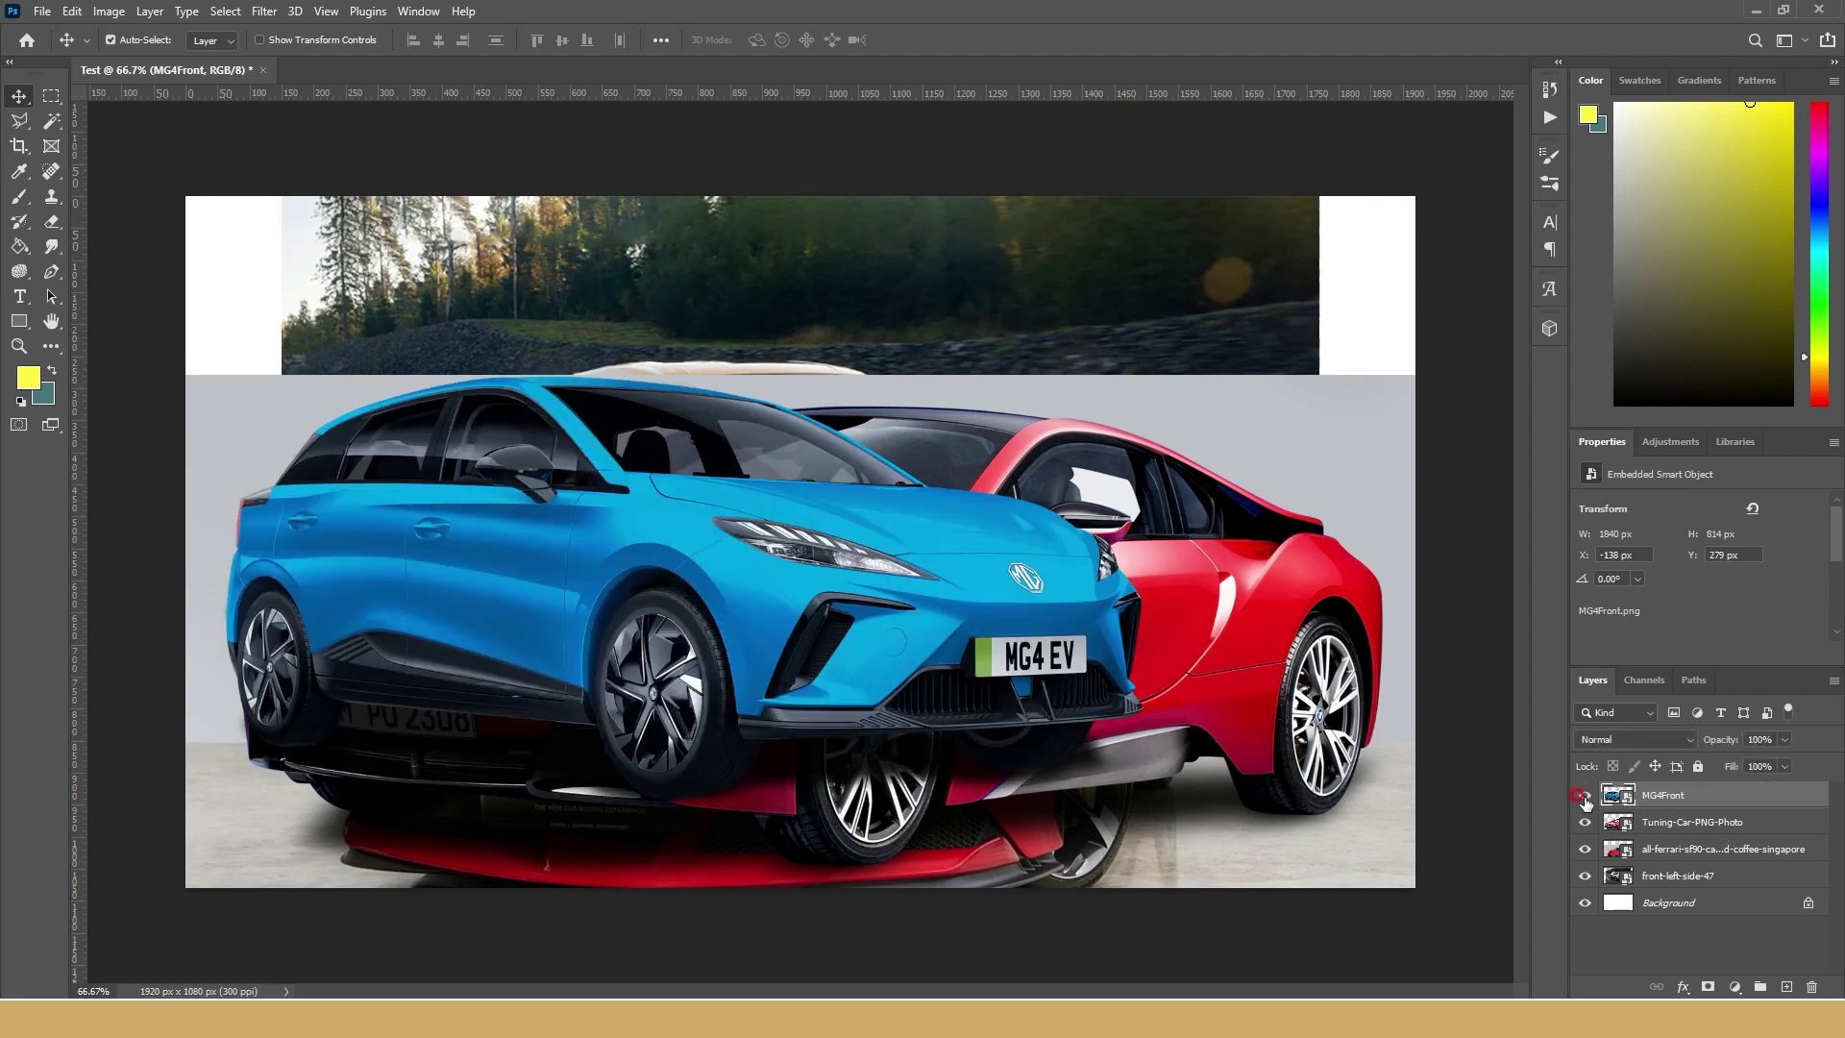
{"action": "left_click_drag", "start_coordinate": [797, 427], "coordinate": [840, 439]}
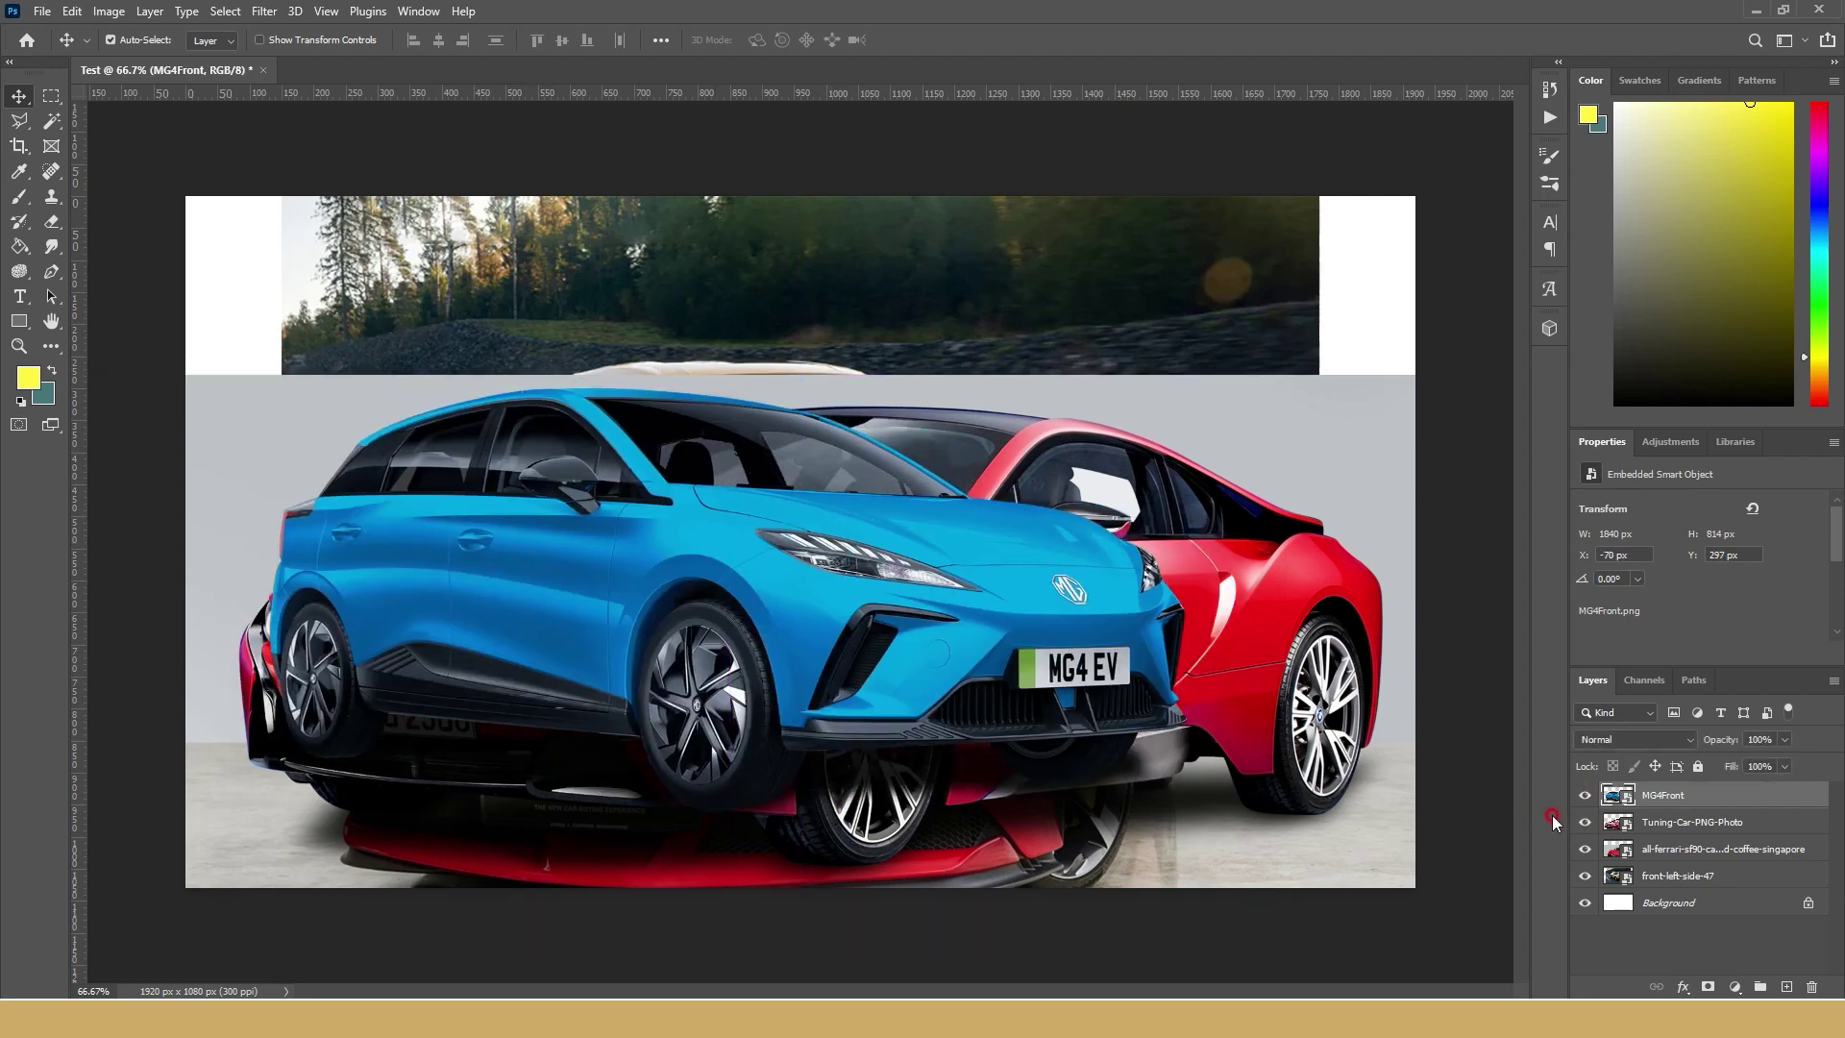
{"action": "left_click", "coordinate": [1583, 796]}
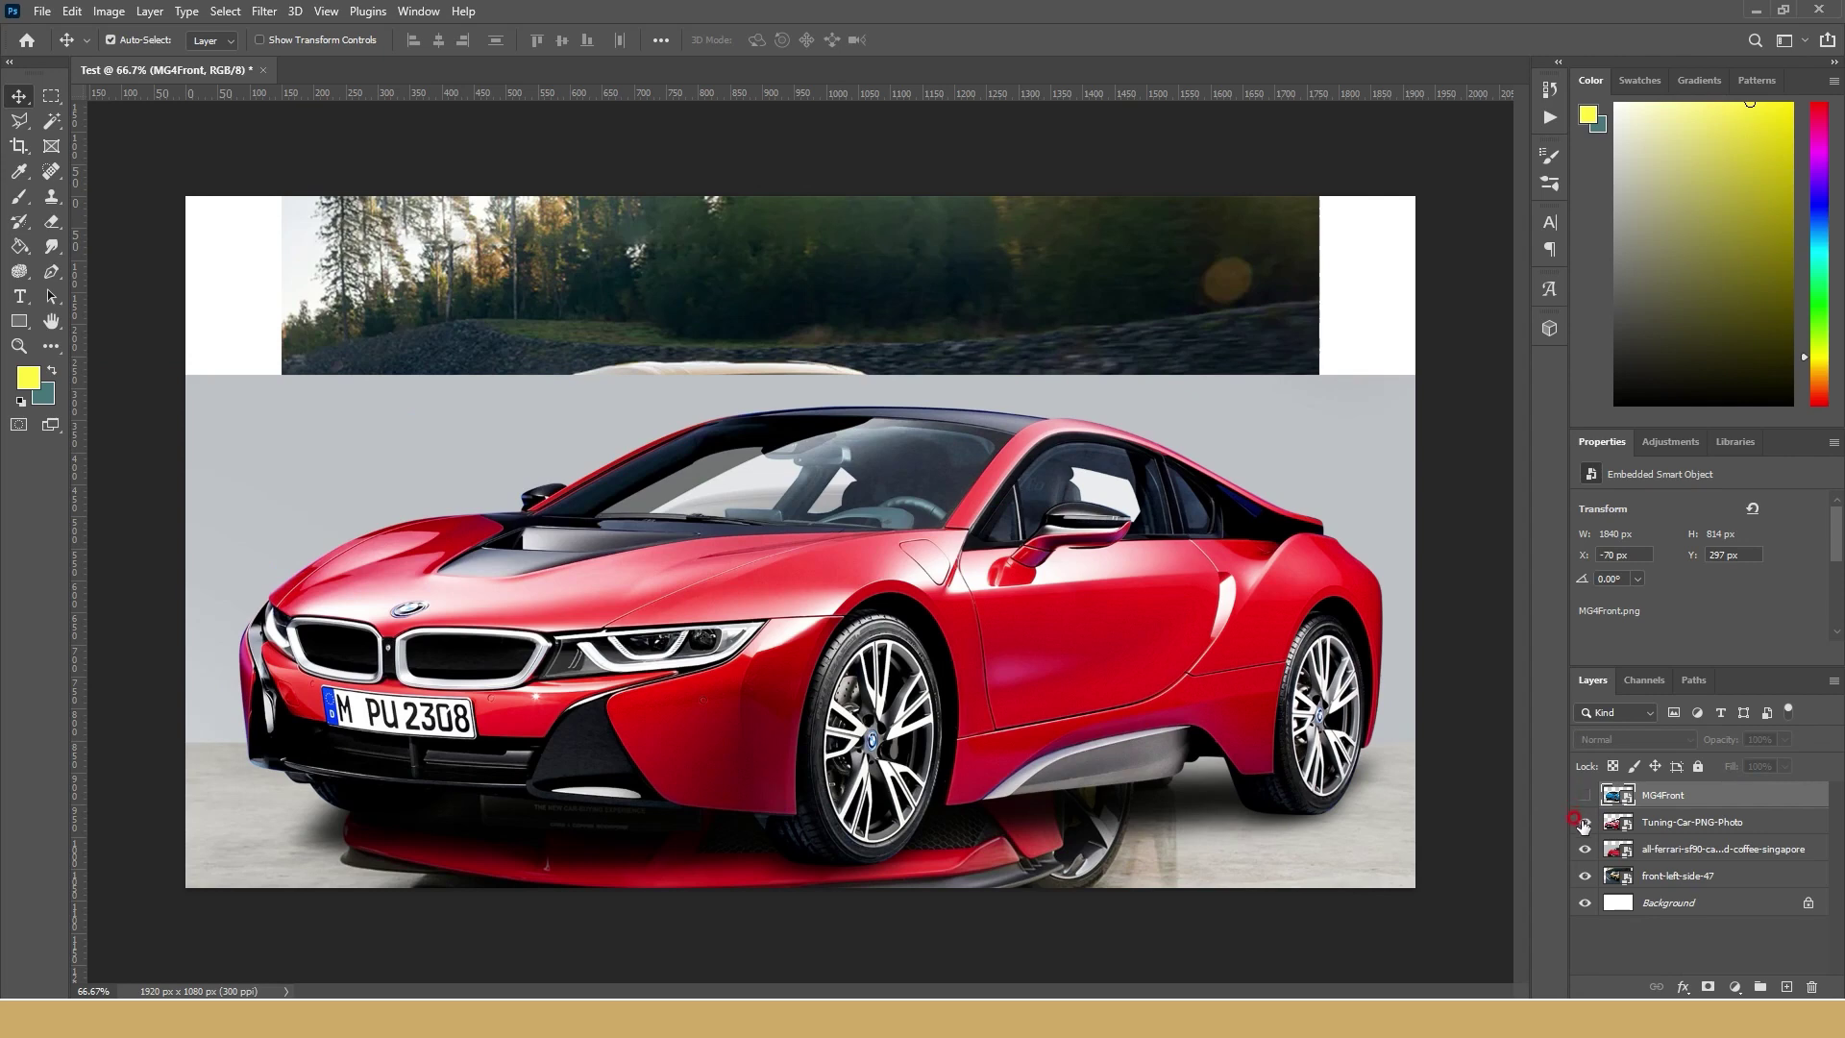
{"action": "left_click", "coordinate": [1583, 823]}
{"action": "left_click_drag", "start_coordinate": [706, 615], "coordinate": [881, 613]}
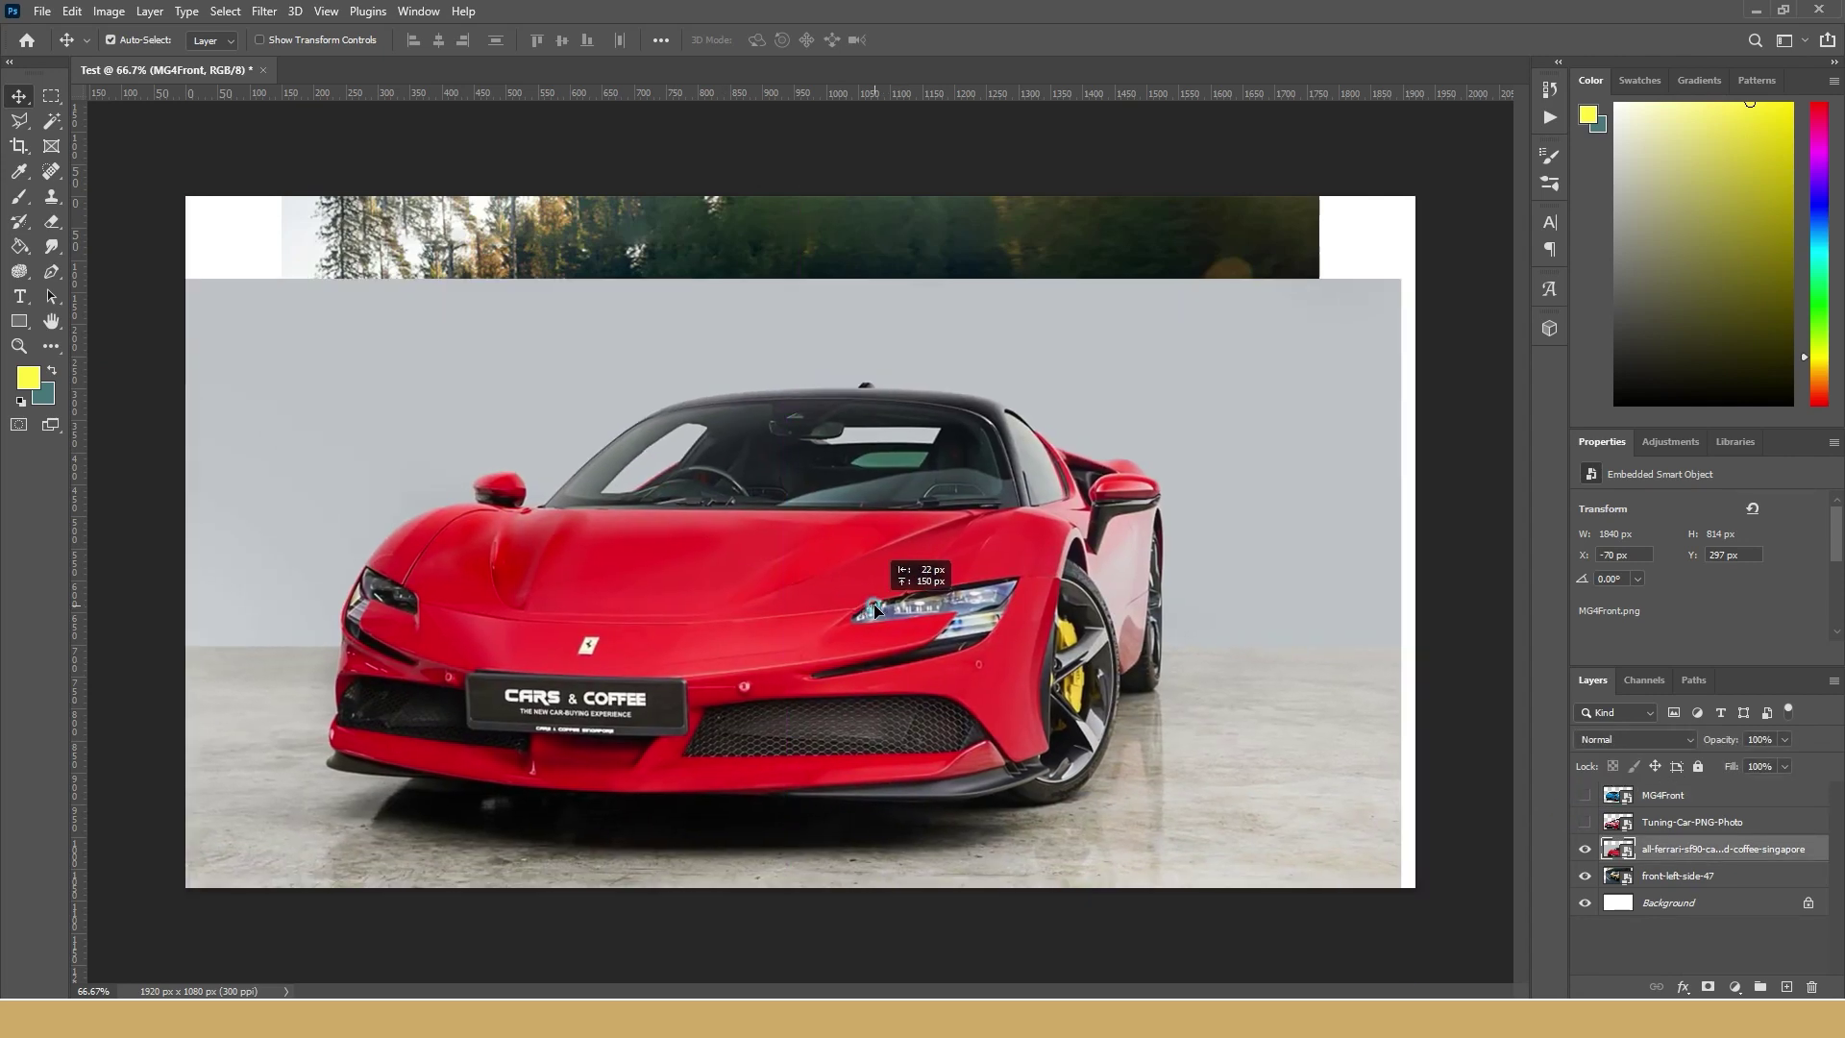
{"action": "key", "text": "ctrl+t"}
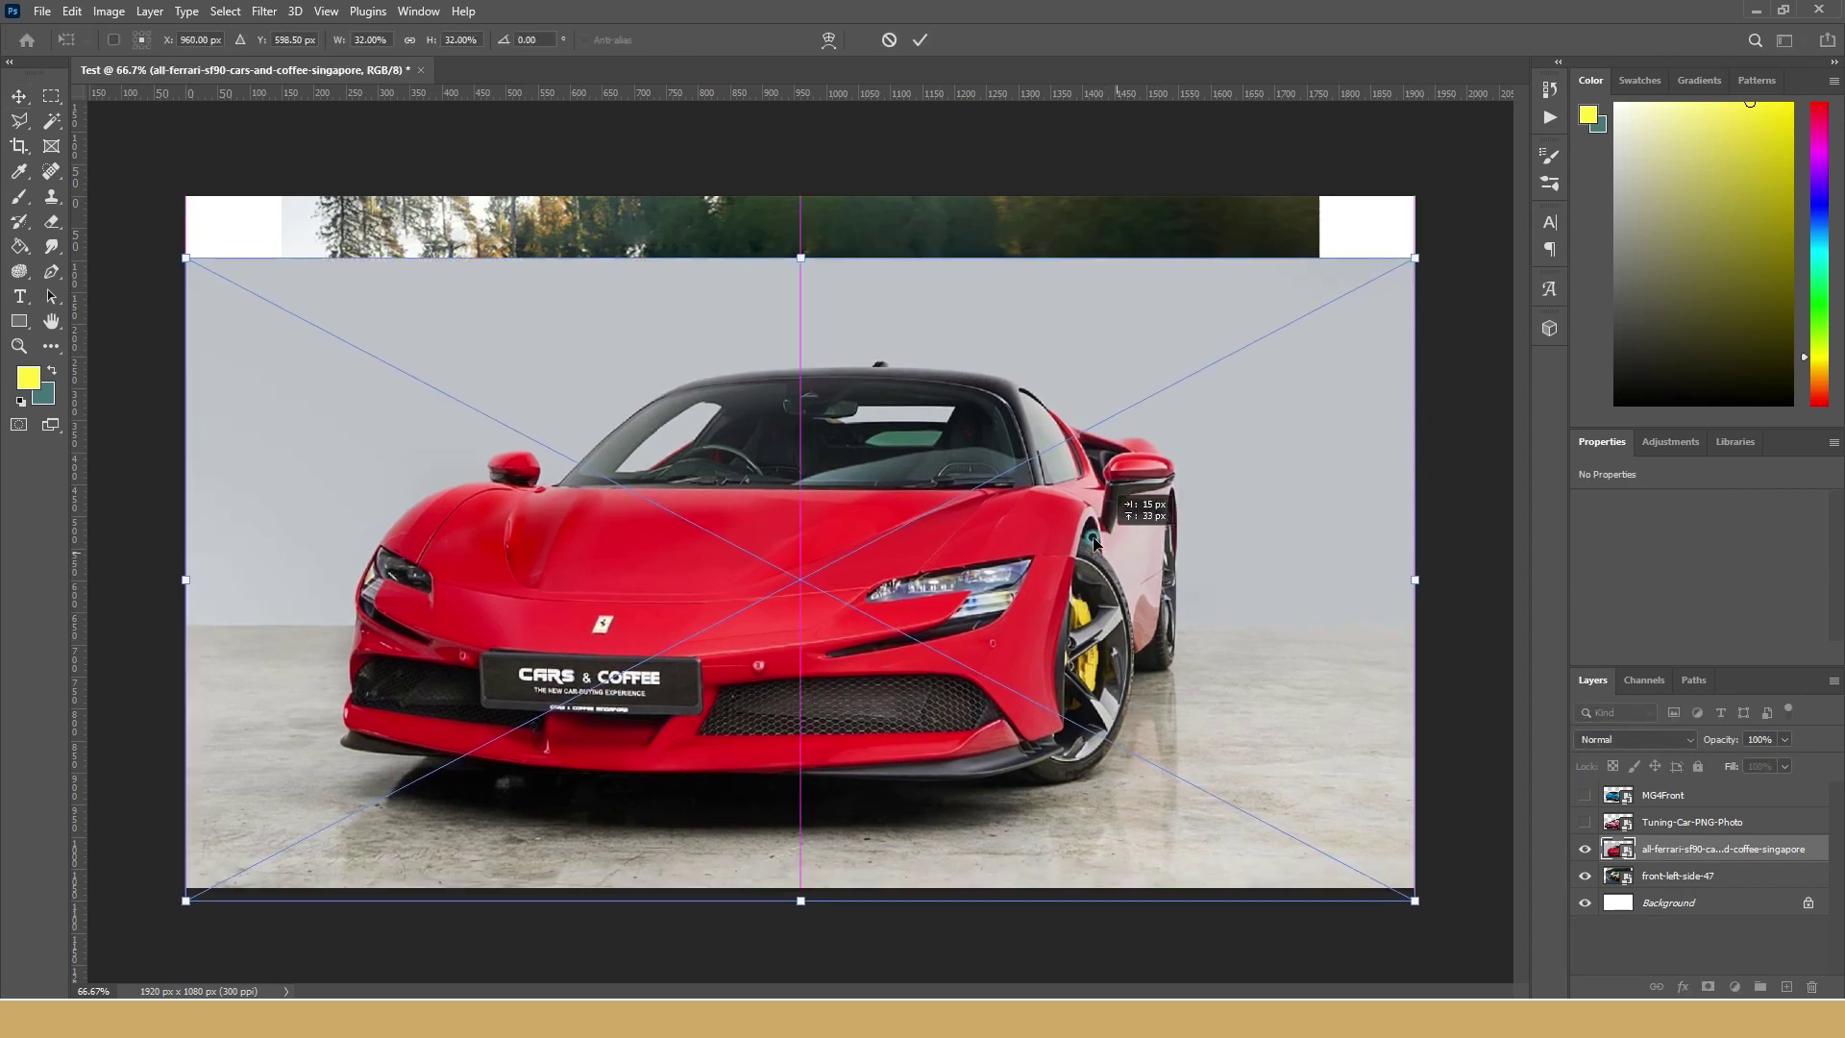
- Move the Ferrari up and scale it down, undoing a distorted resize
{"action": "left_click_drag", "start_coordinate": [1090, 581], "coordinate": [1092, 547]}
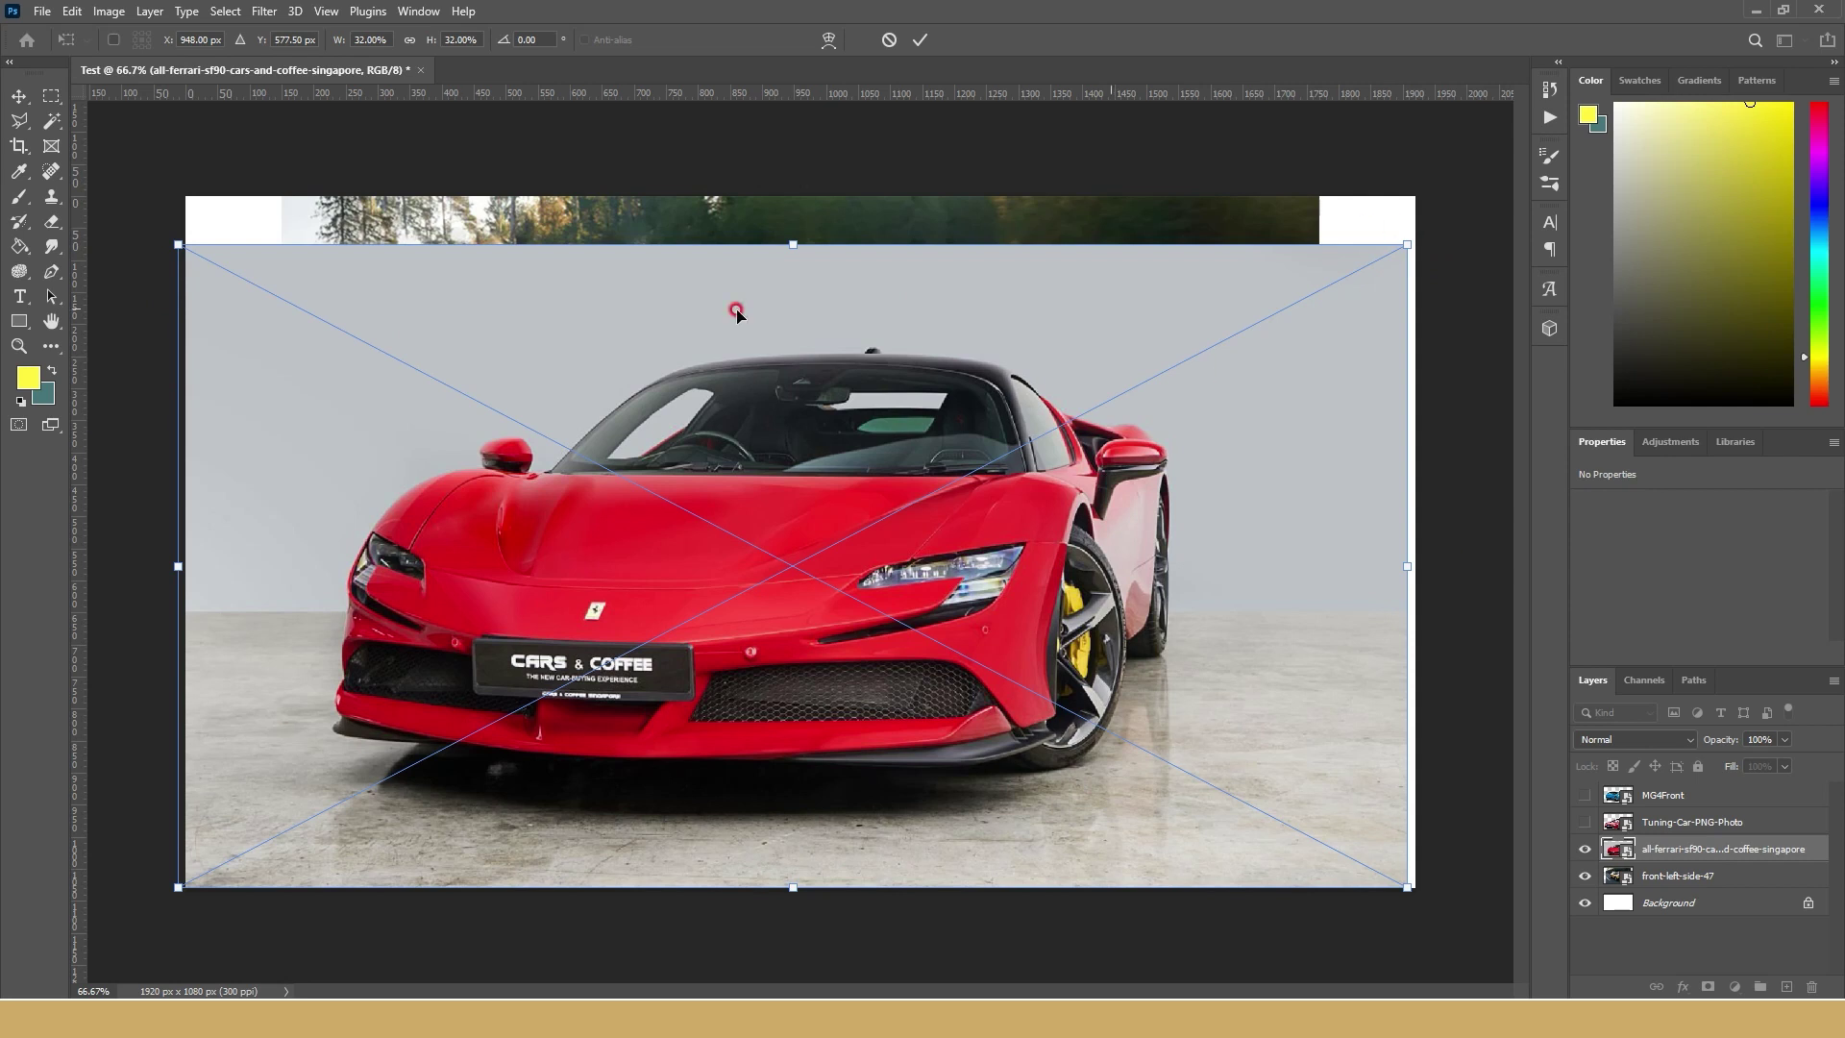
{"action": "left_click_drag", "start_coordinate": [1024, 612], "coordinate": [1028, 588]}
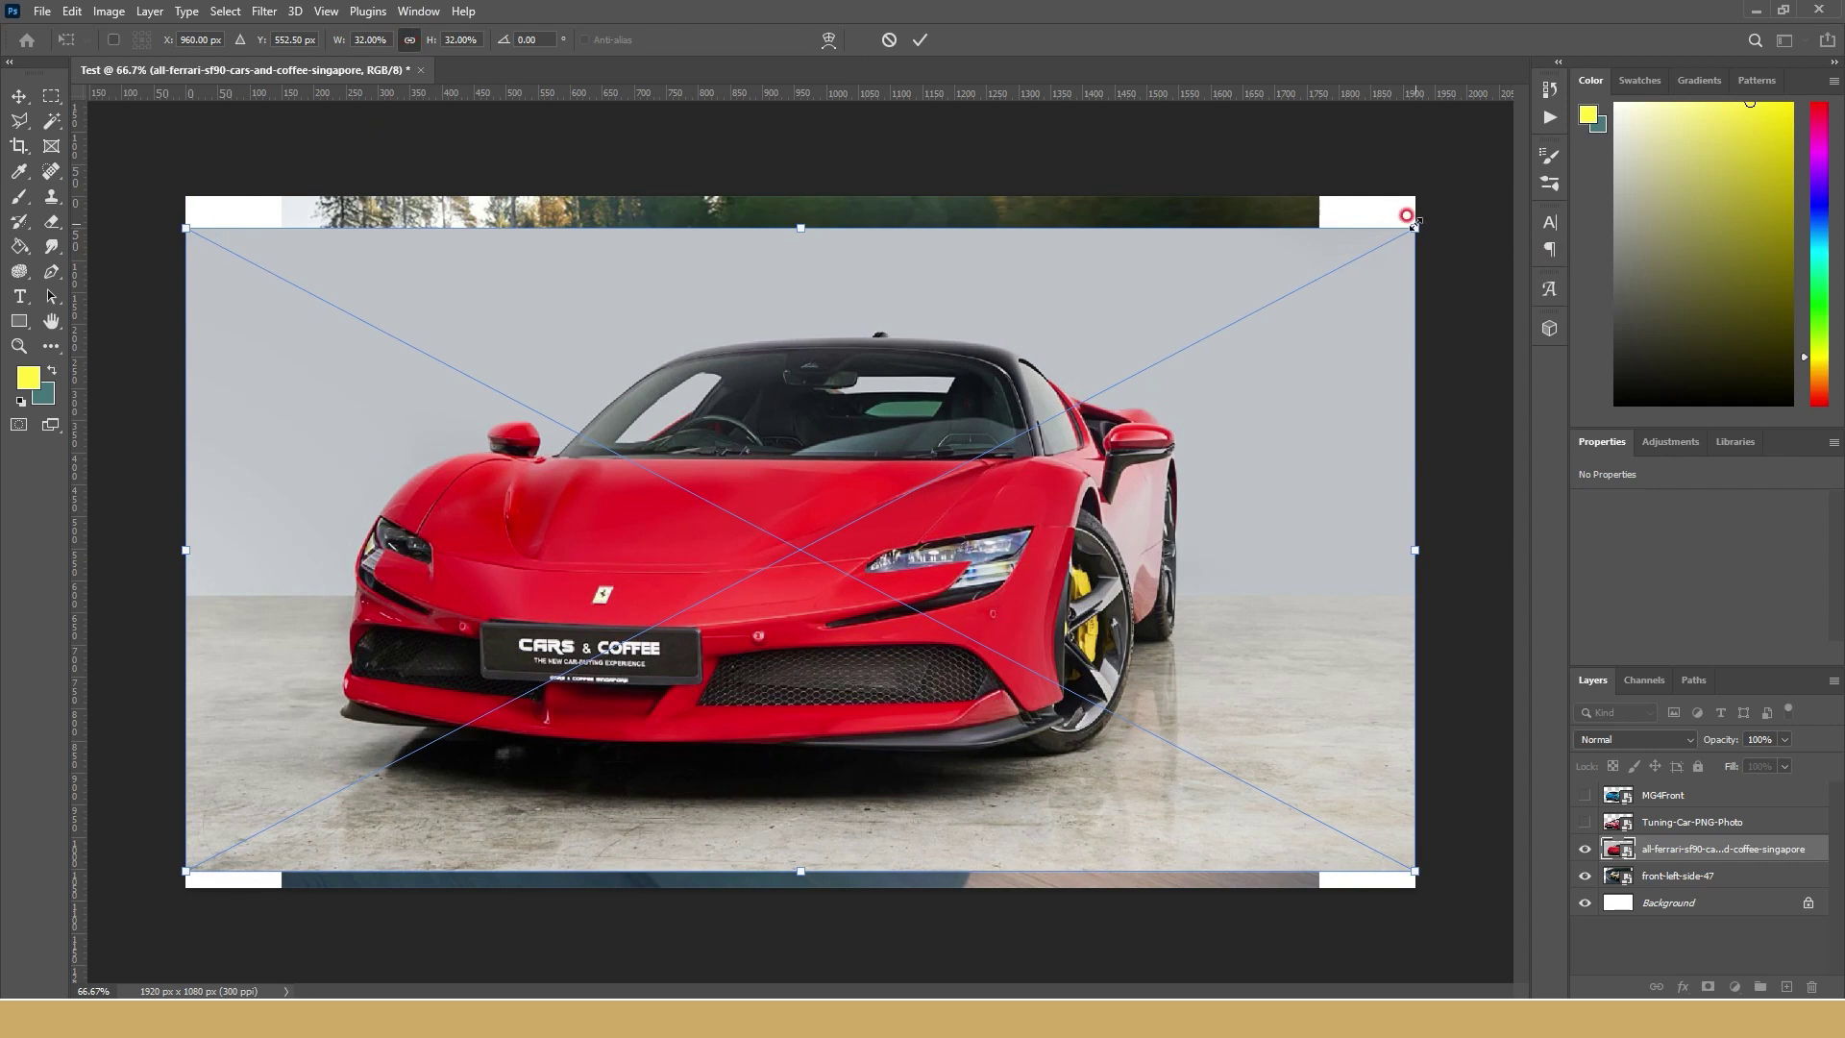
{"action": "left_click_drag", "start_coordinate": [179, 227], "coordinate": [341, 322]}
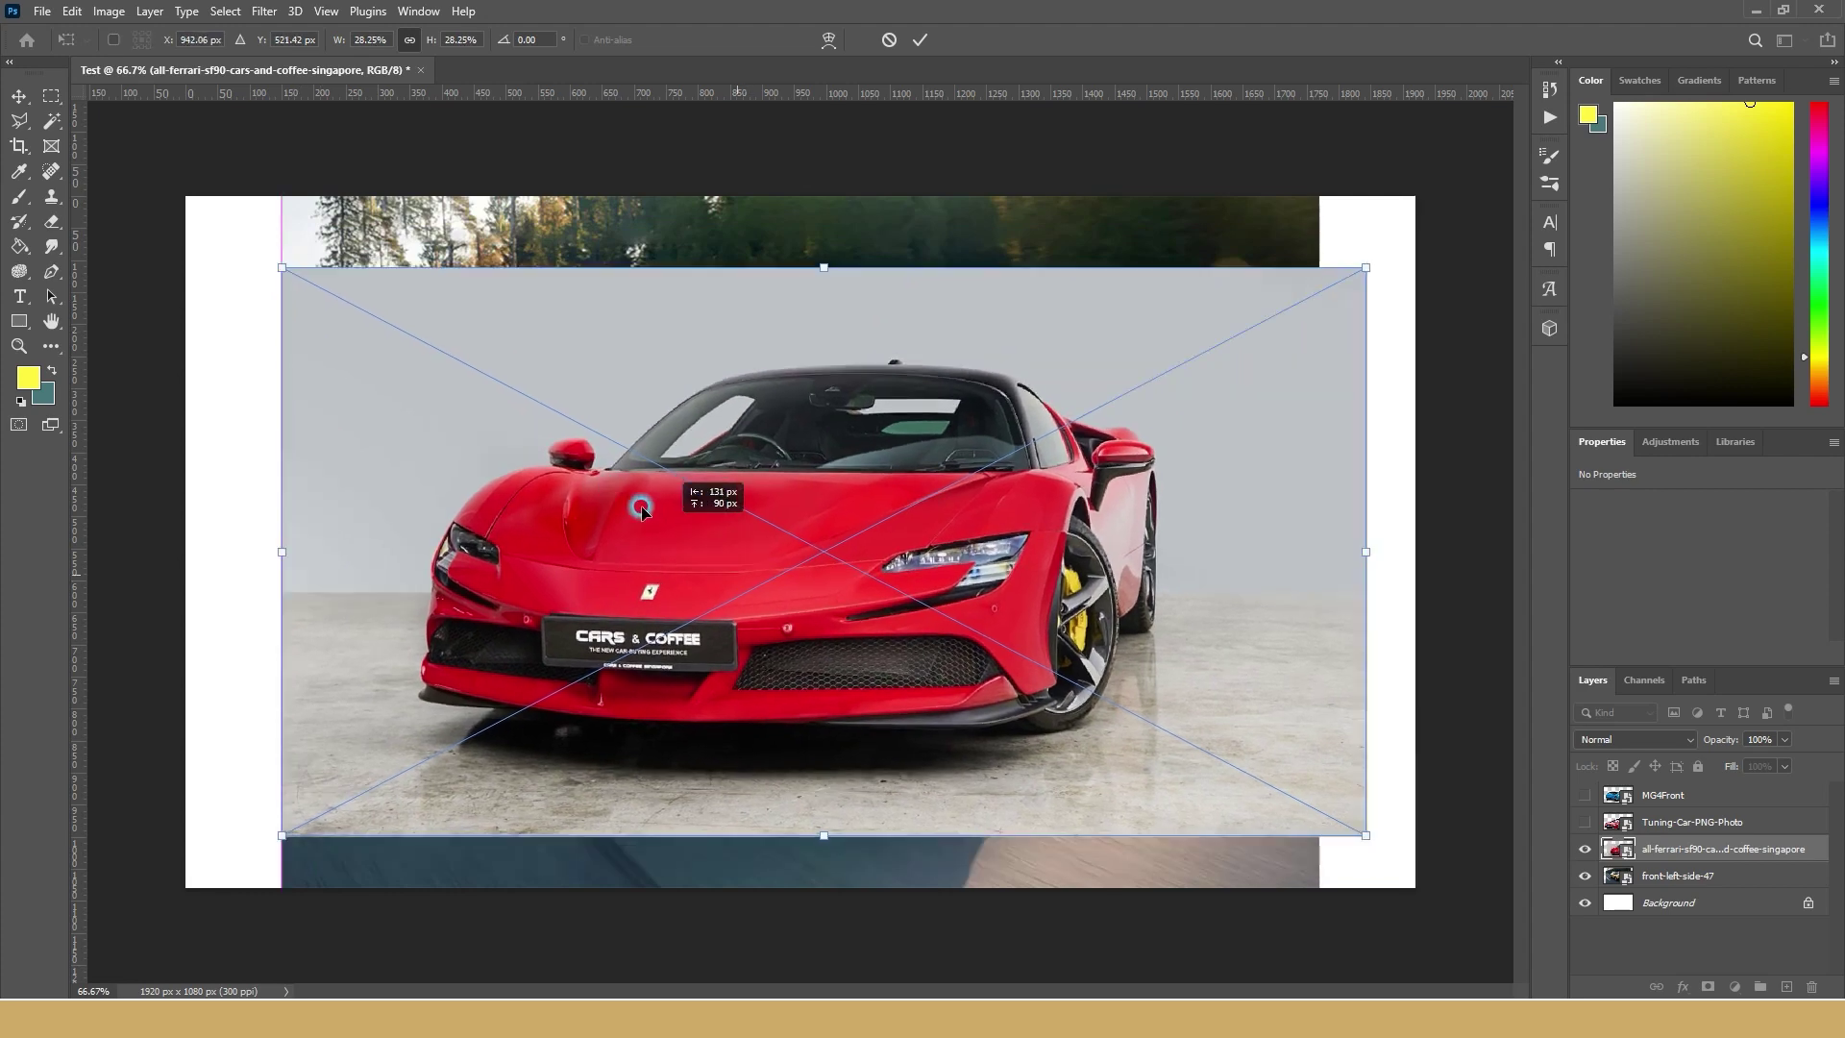
{"action": "left_click_drag", "start_coordinate": [672, 576], "coordinate": [613, 508]}
{"action": "mouse_move", "coordinate": [252, 794]}
{"action": "left_mouse_down"}
{"action": "mouse_move", "coordinate": [673, 593]}
{"action": "mouse_move", "coordinate": [362, 706]}
{"action": "mouse_move", "coordinate": [503, 692]}
{"action": "mouse_move", "coordinate": [383, 750]}
{"action": "left_mouse_up"}
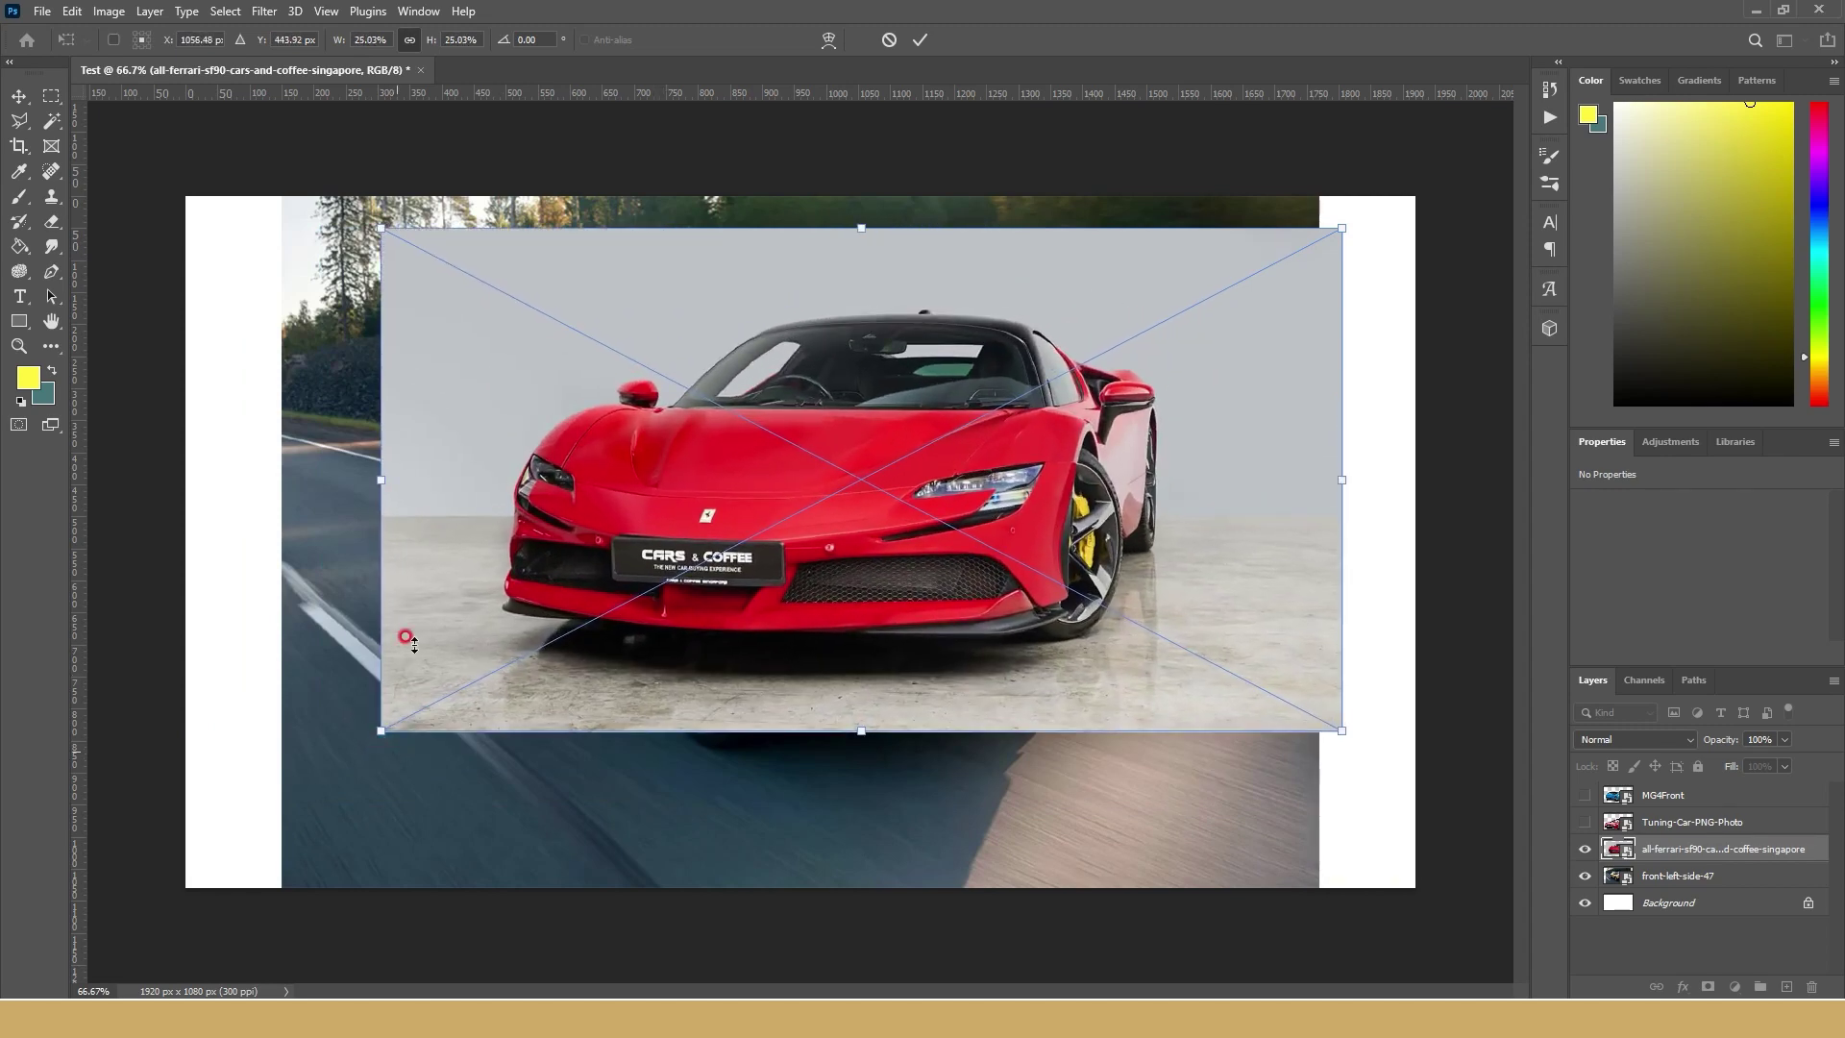
{"action": "left_click", "coordinate": [384, 689]}
{"action": "mouse_move", "coordinate": [382, 730]}
{"action": "left_mouse_down"}
{"action": "mouse_move", "coordinate": [412, 577]}
{"action": "mouse_move", "coordinate": [626, 741]}
{"action": "mouse_move", "coordinate": [317, 536]}
{"action": "mouse_move", "coordinate": [680, 491]}
{"action": "mouse_move", "coordinate": [370, 534]}
{"action": "mouse_move", "coordinate": [761, 412]}
{"action": "mouse_move", "coordinate": [604, 617]}
{"action": "left_mouse_up"}
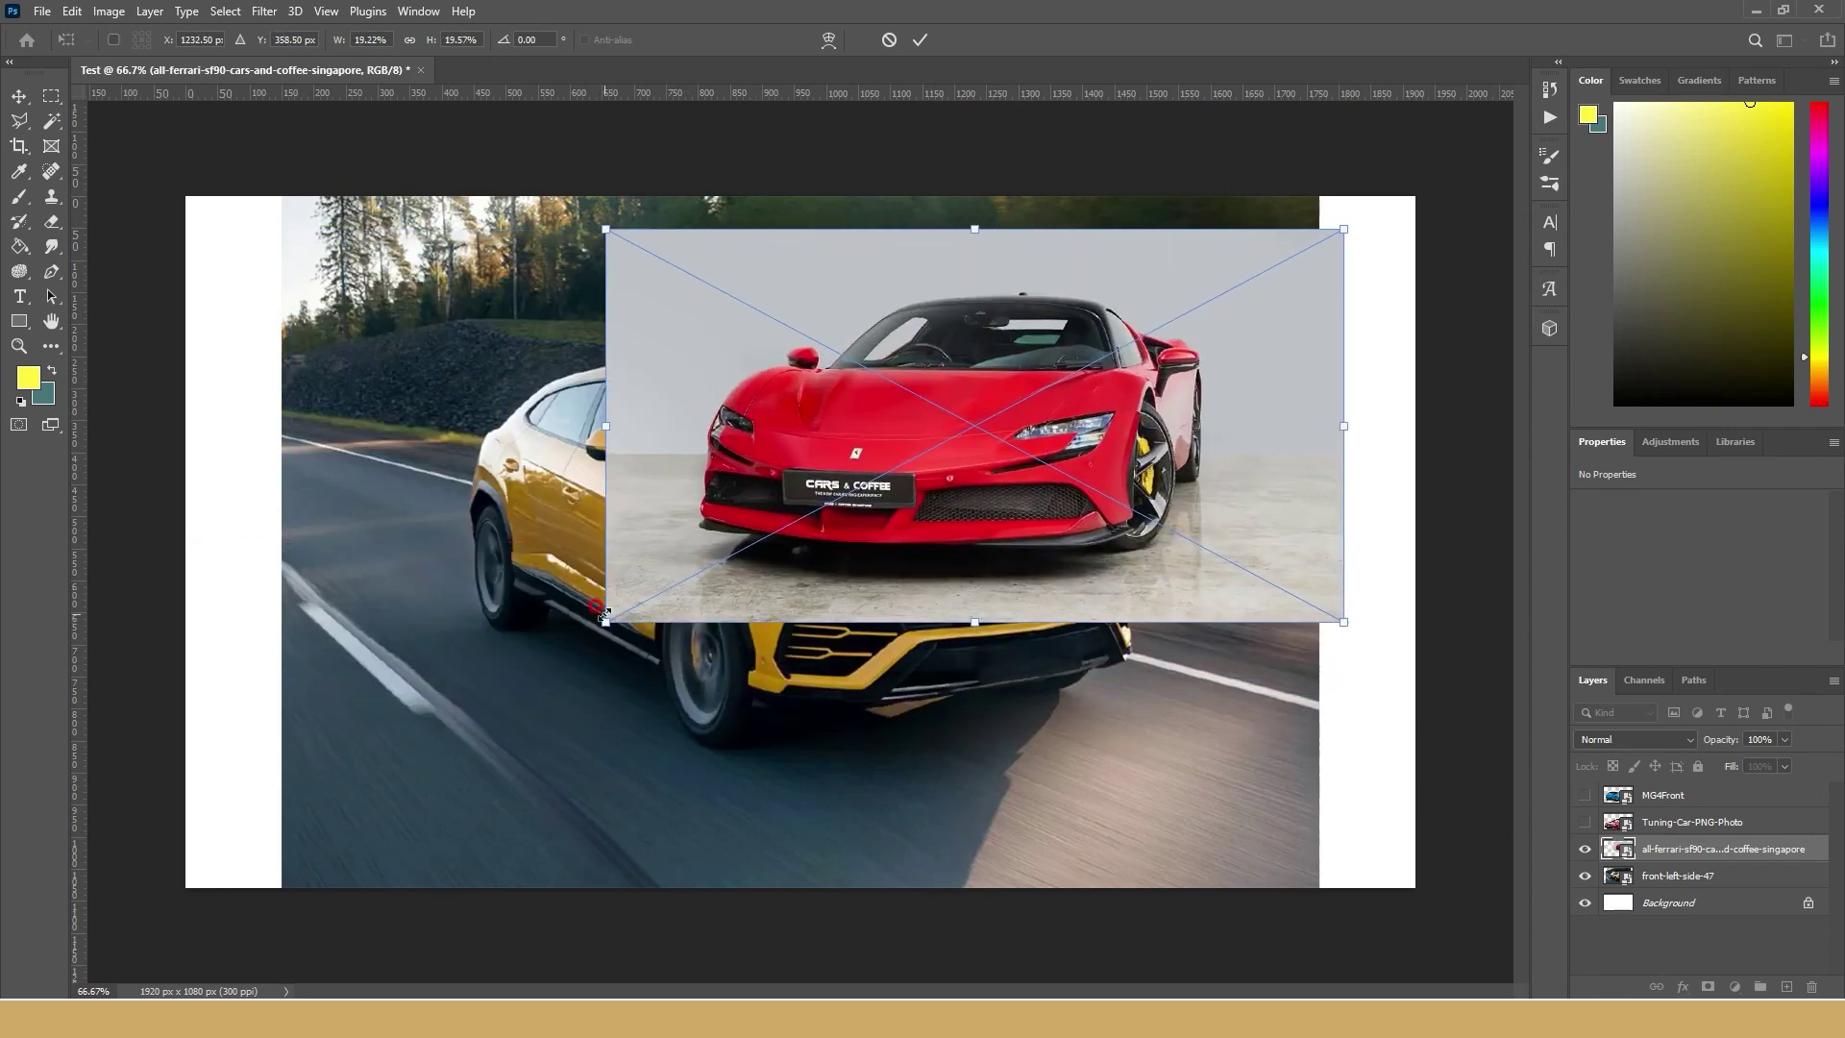
{"action": "key", "text": "ctrl+z"}
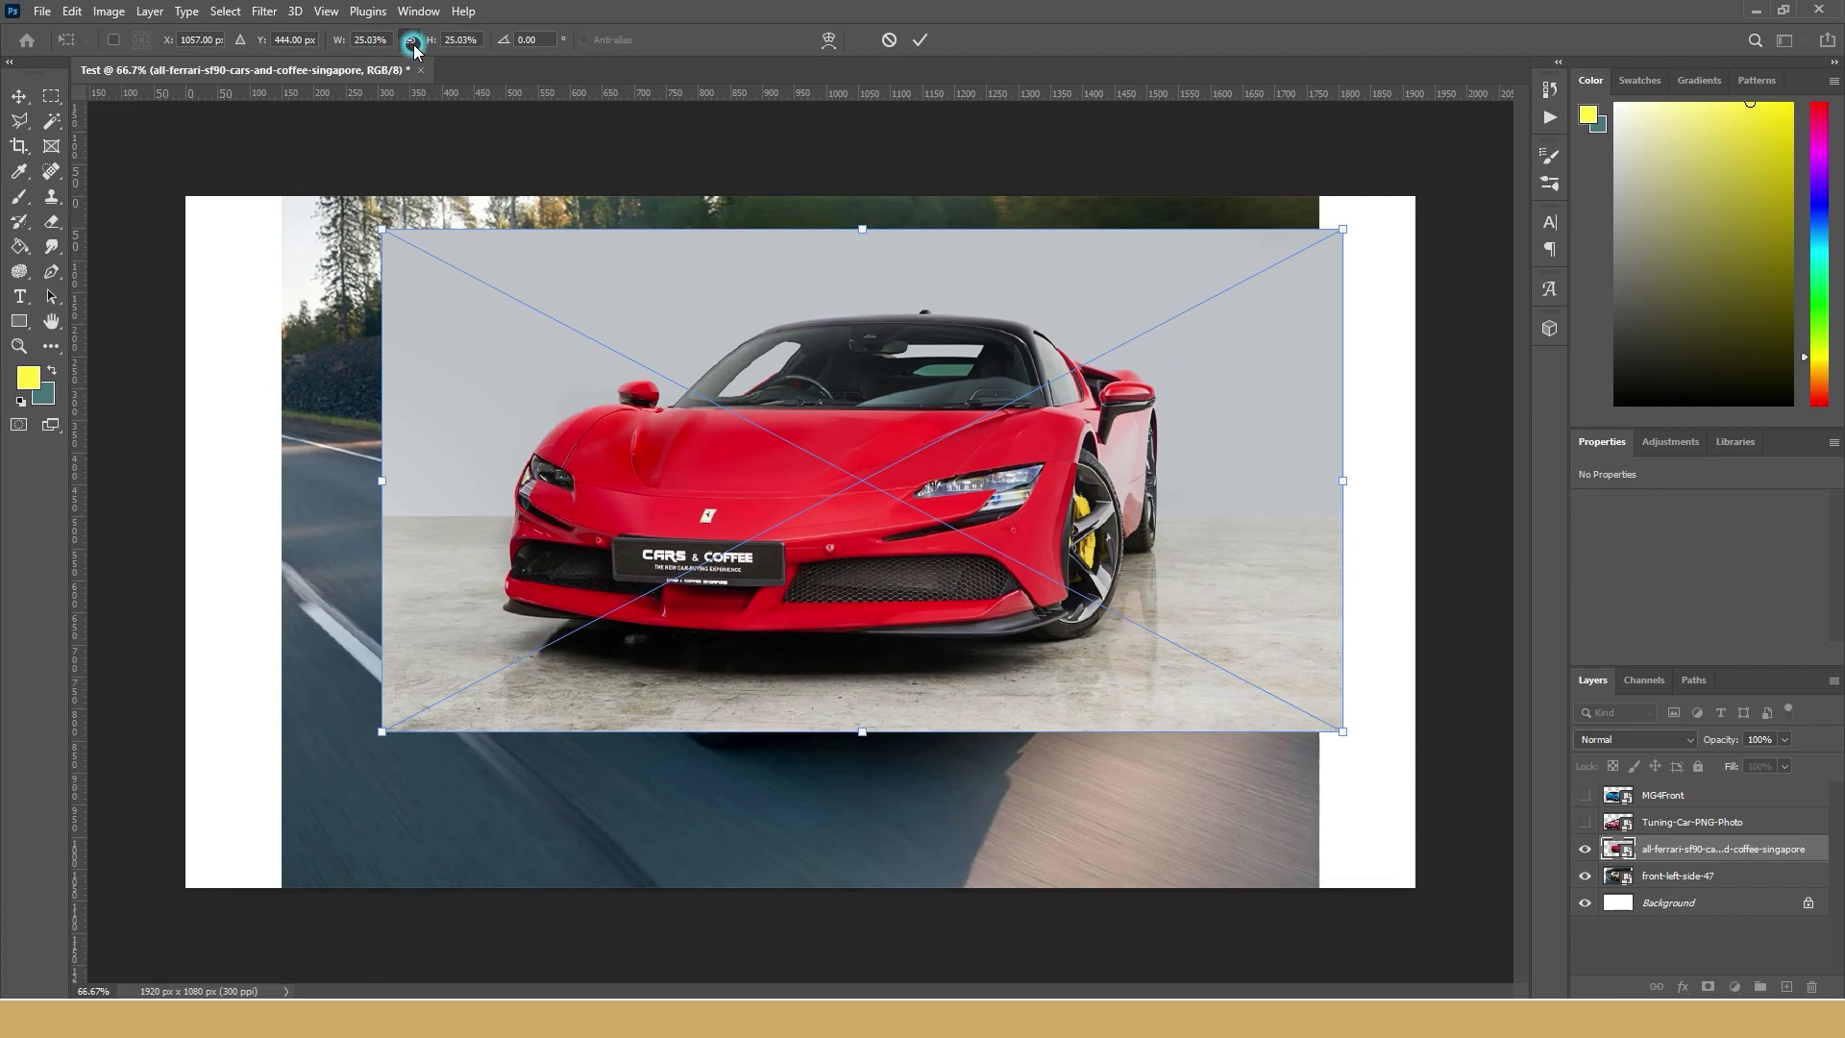
- Rescale the Ferrari proportionally, commit and position it, then hide it and select the road photo
{"action": "mouse_move", "coordinate": [377, 733]}
{"action": "left_mouse_down"}
{"action": "mouse_move", "coordinate": [783, 441]}
{"action": "mouse_move", "coordinate": [255, 606]}
{"action": "mouse_move", "coordinate": [851, 494]}
{"action": "mouse_move", "coordinate": [445, 683]}
{"action": "mouse_move", "coordinate": [762, 626]}
{"action": "mouse_move", "coordinate": [519, 725]}
{"action": "mouse_move", "coordinate": [709, 665]}
{"action": "mouse_move", "coordinate": [758, 527]}
{"action": "mouse_move", "coordinate": [592, 733]}
{"action": "mouse_move", "coordinate": [807, 507]}
{"action": "mouse_move", "coordinate": [725, 672]}
{"action": "mouse_move", "coordinate": [794, 637]}
{"action": "left_mouse_up"}
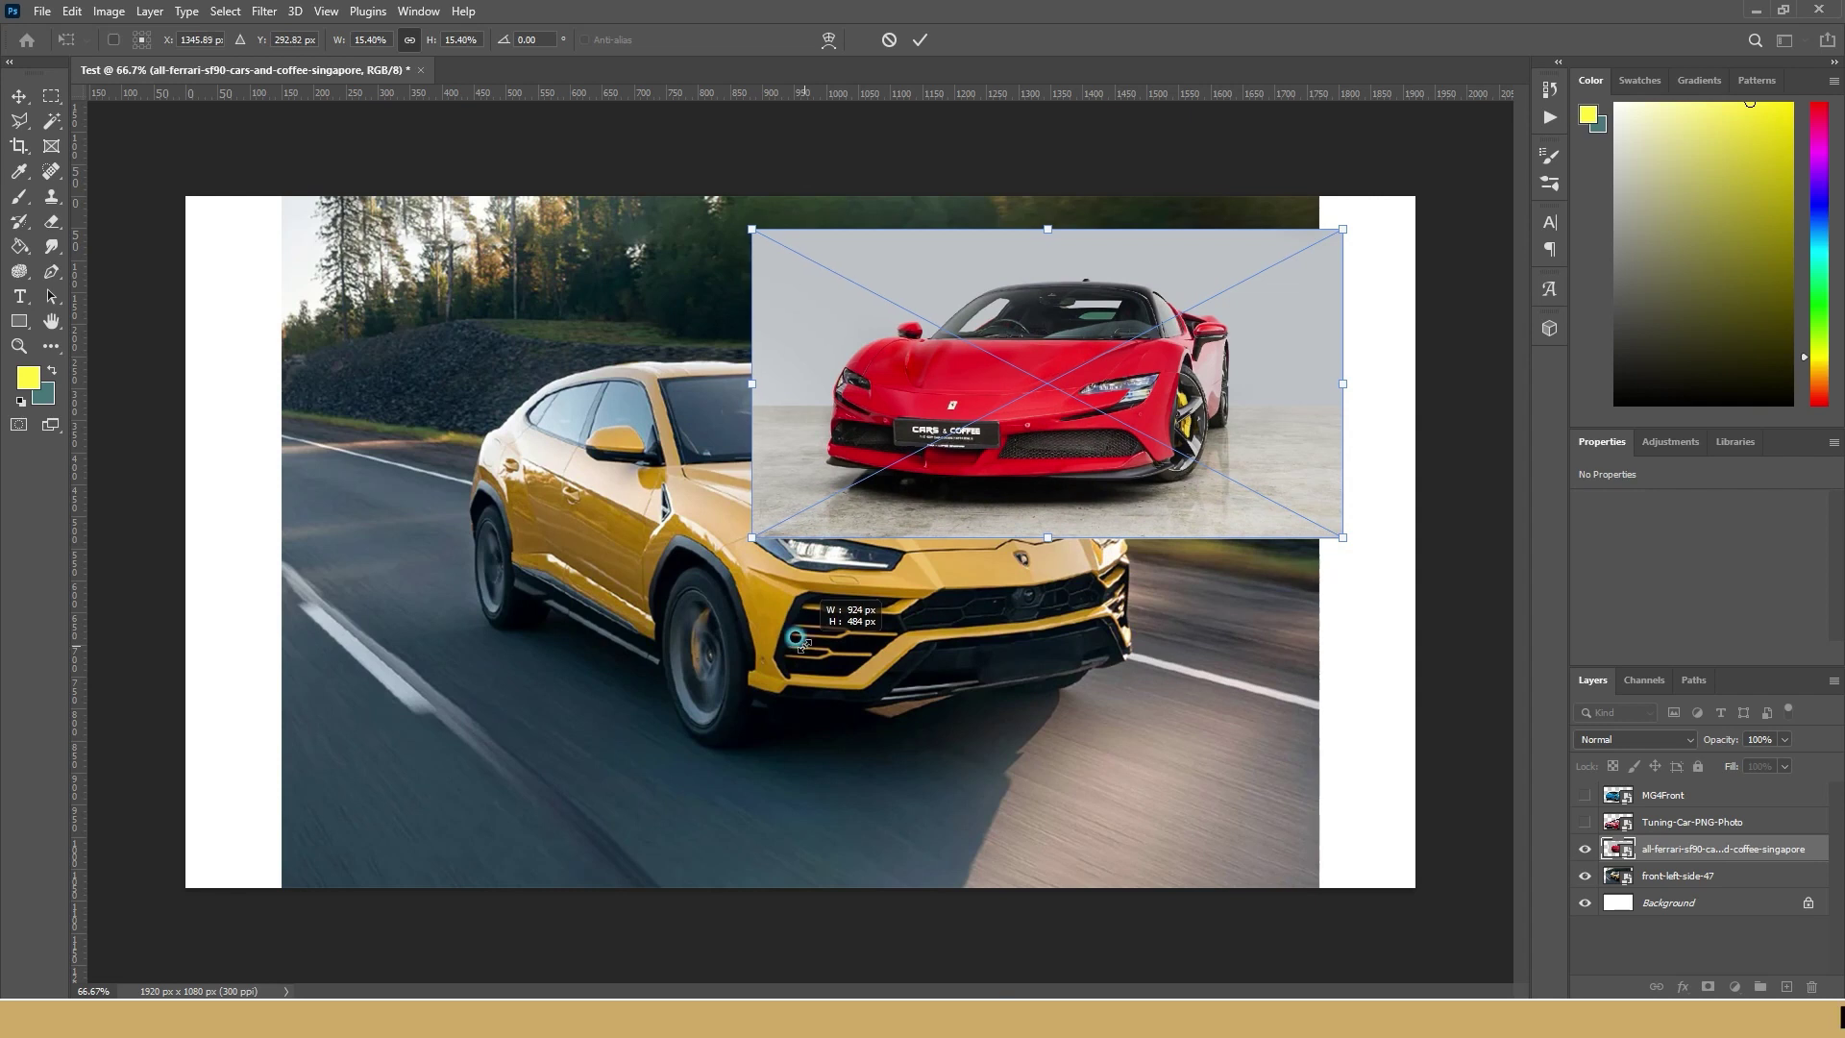
{"action": "mouse_move", "coordinate": [810, 646]}
{"action": "left_mouse_down"}
{"action": "mouse_move", "coordinate": [564, 721]}
{"action": "mouse_move", "coordinate": [563, 776]}
{"action": "mouse_move", "coordinate": [581, 628]}
{"action": "mouse_move", "coordinate": [337, 742]}
{"action": "mouse_move", "coordinate": [626, 659]}
{"action": "mouse_move", "coordinate": [548, 704]}
{"action": "mouse_move", "coordinate": [400, 740]}
{"action": "mouse_move", "coordinate": [486, 527]}
{"action": "mouse_move", "coordinate": [362, 555]}
{"action": "mouse_move", "coordinate": [634, 663]}
{"action": "mouse_move", "coordinate": [424, 638]}
{"action": "mouse_move", "coordinate": [515, 515]}
{"action": "mouse_move", "coordinate": [803, 762]}
{"action": "mouse_move", "coordinate": [831, 879]}
{"action": "mouse_move", "coordinate": [528, 721]}
{"action": "mouse_move", "coordinate": [470, 735]}
{"action": "mouse_move", "coordinate": [672, 709]}
{"action": "mouse_move", "coordinate": [444, 708]}
{"action": "mouse_move", "coordinate": [462, 708]}
{"action": "mouse_move", "coordinate": [290, 772]}
{"action": "mouse_move", "coordinate": [425, 720]}
{"action": "mouse_move", "coordinate": [639, 680]}
{"action": "left_mouse_up"}
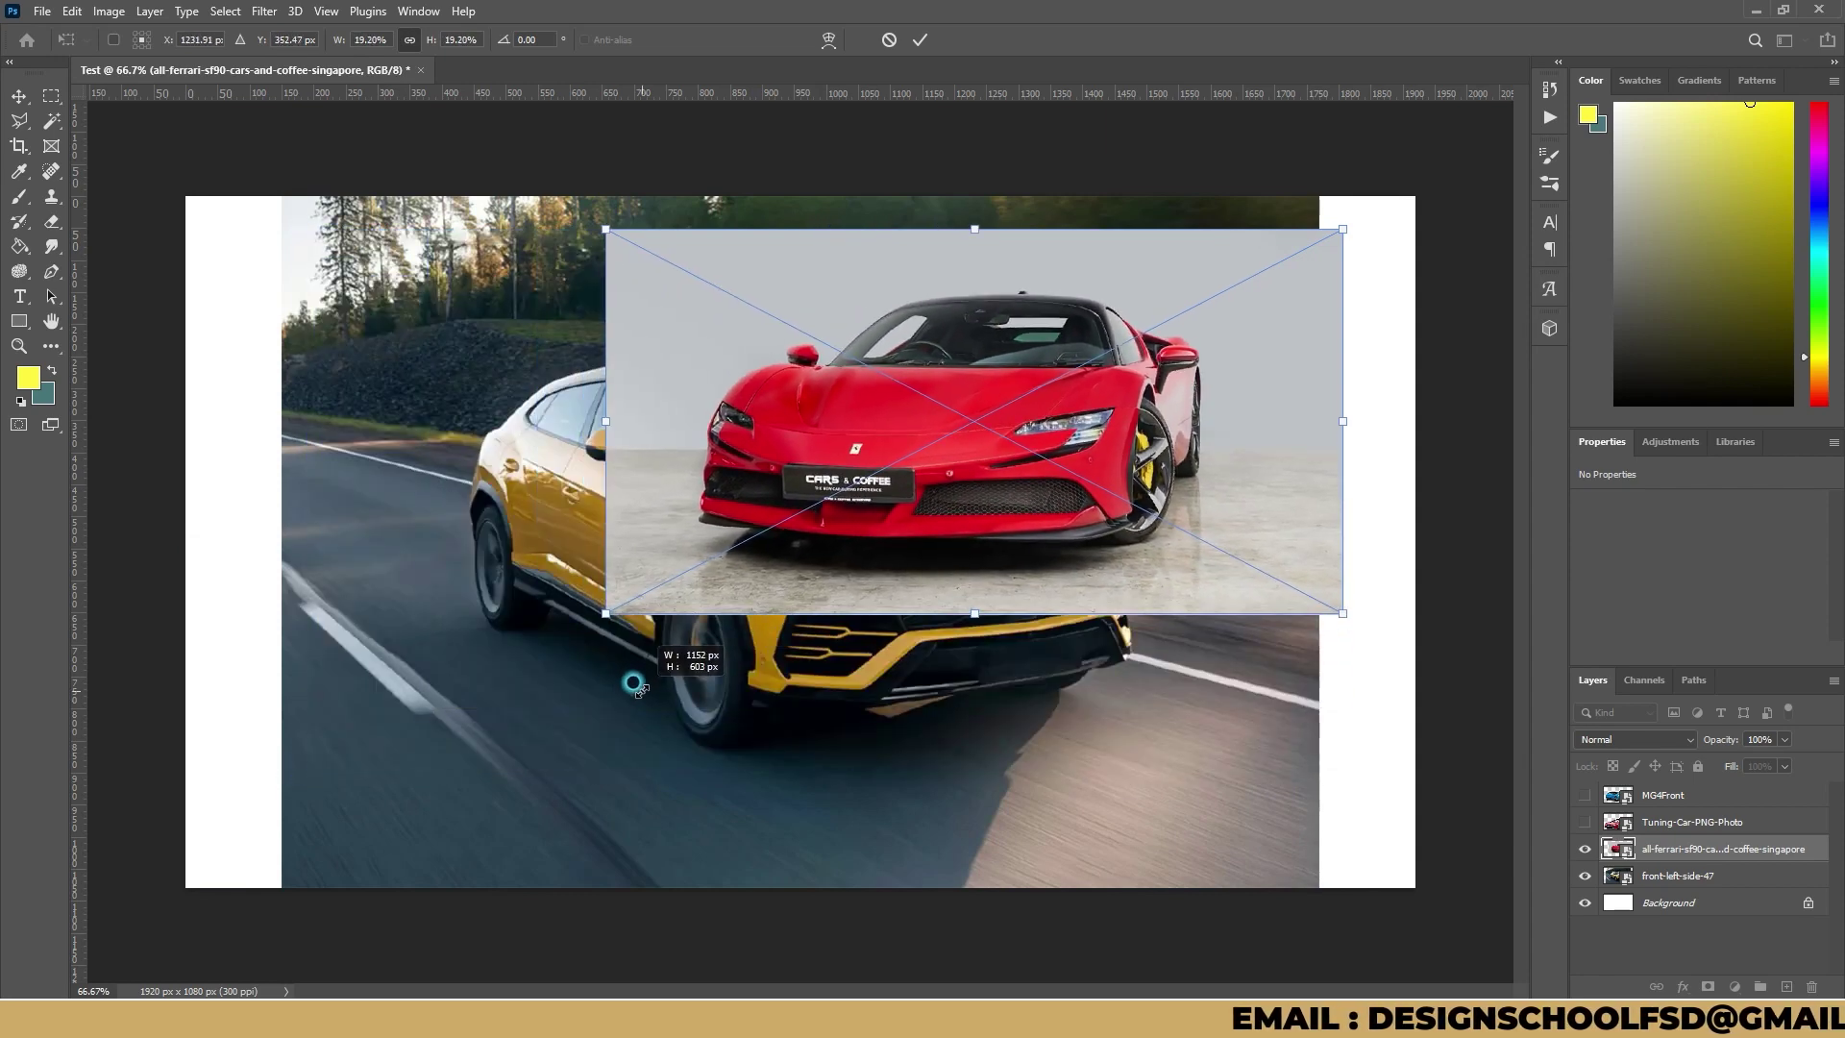
{"action": "left_click", "coordinate": [921, 38]}
{"action": "left_click_drag", "start_coordinate": [806, 499], "coordinate": [754, 496]}
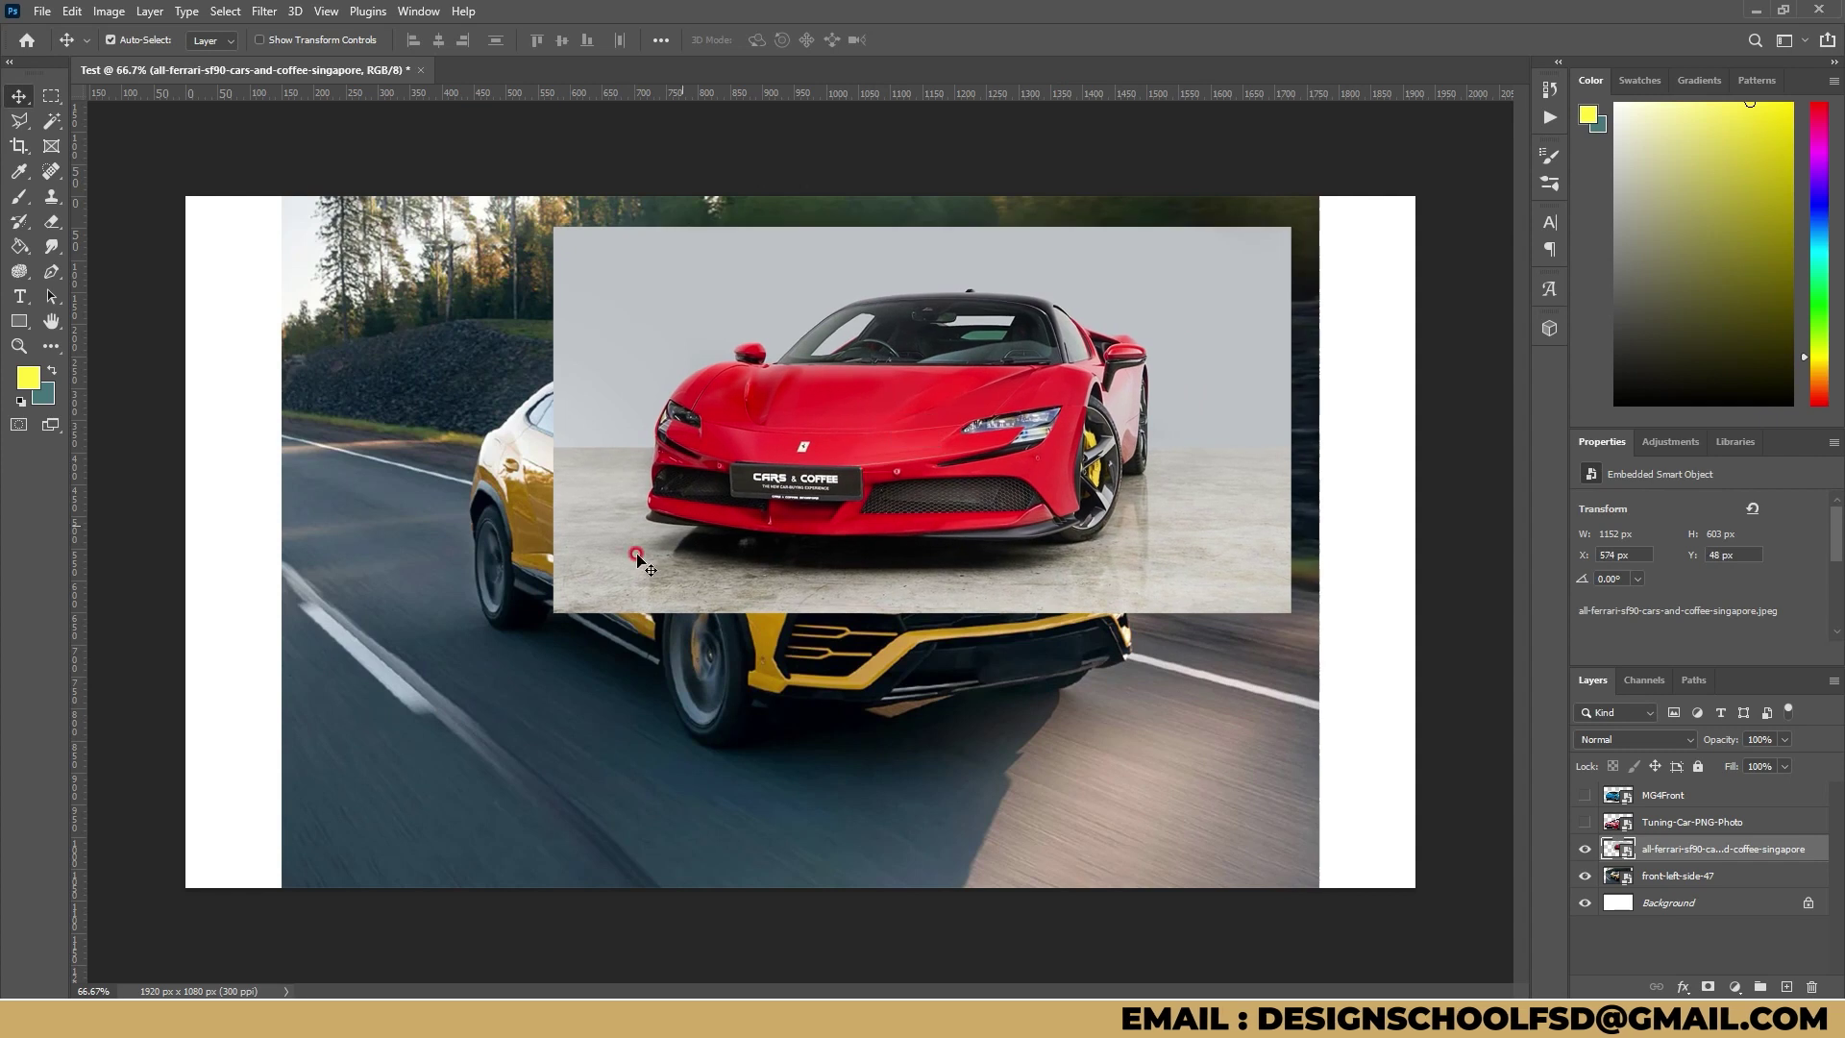
{"action": "left_click_drag", "start_coordinate": [858, 443], "coordinate": [868, 476]}
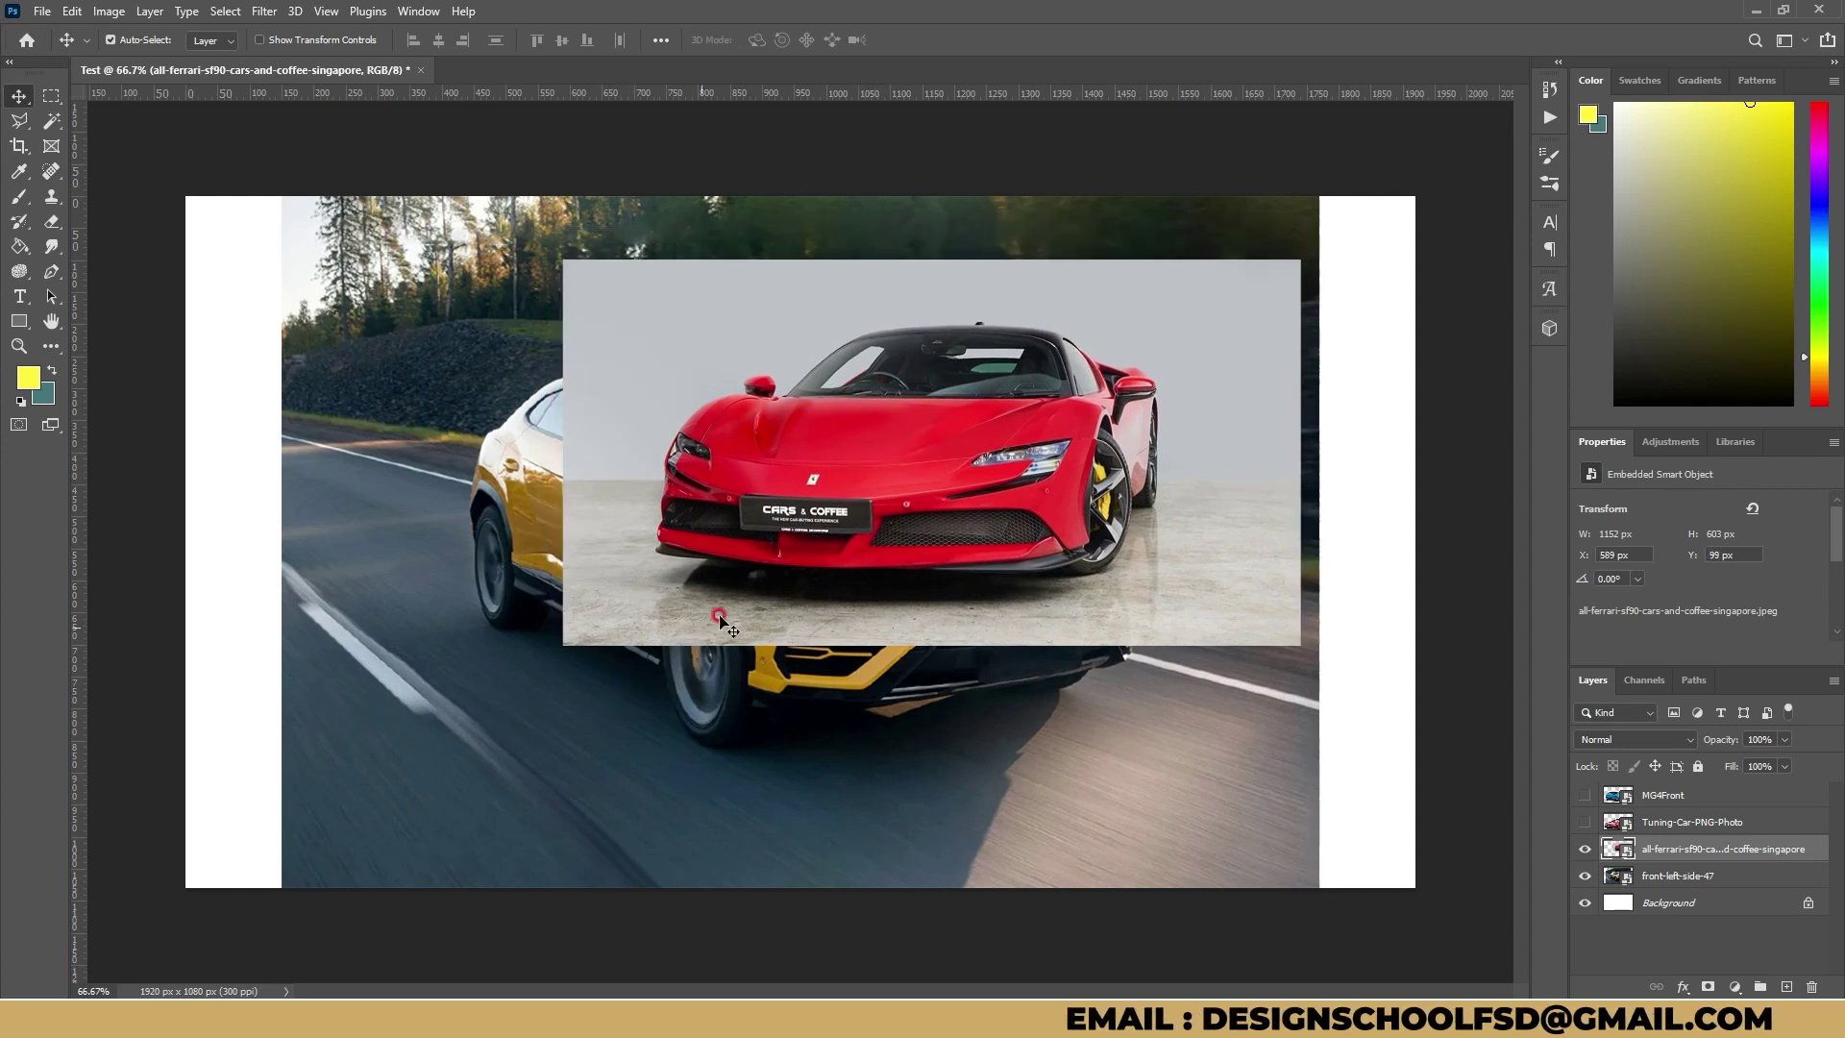
{"action": "left_click", "coordinate": [1583, 849]}
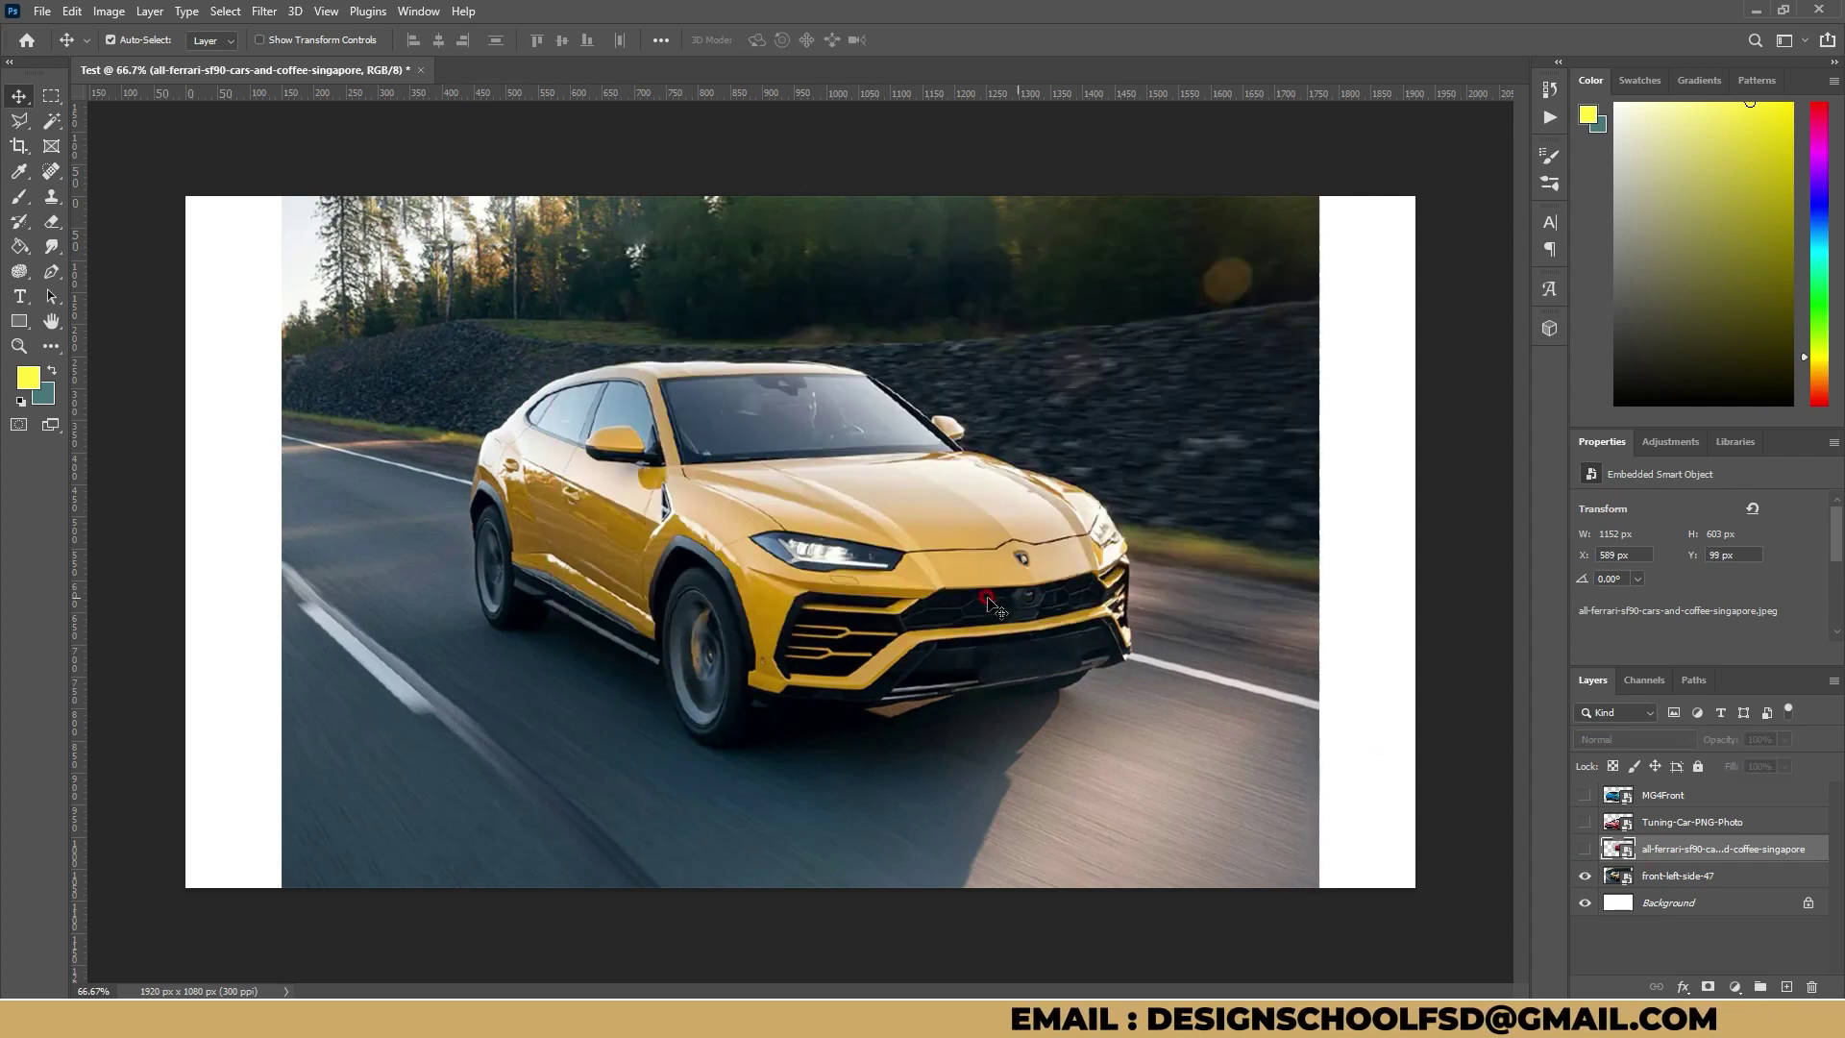
{"action": "left_click", "coordinate": [967, 608]}
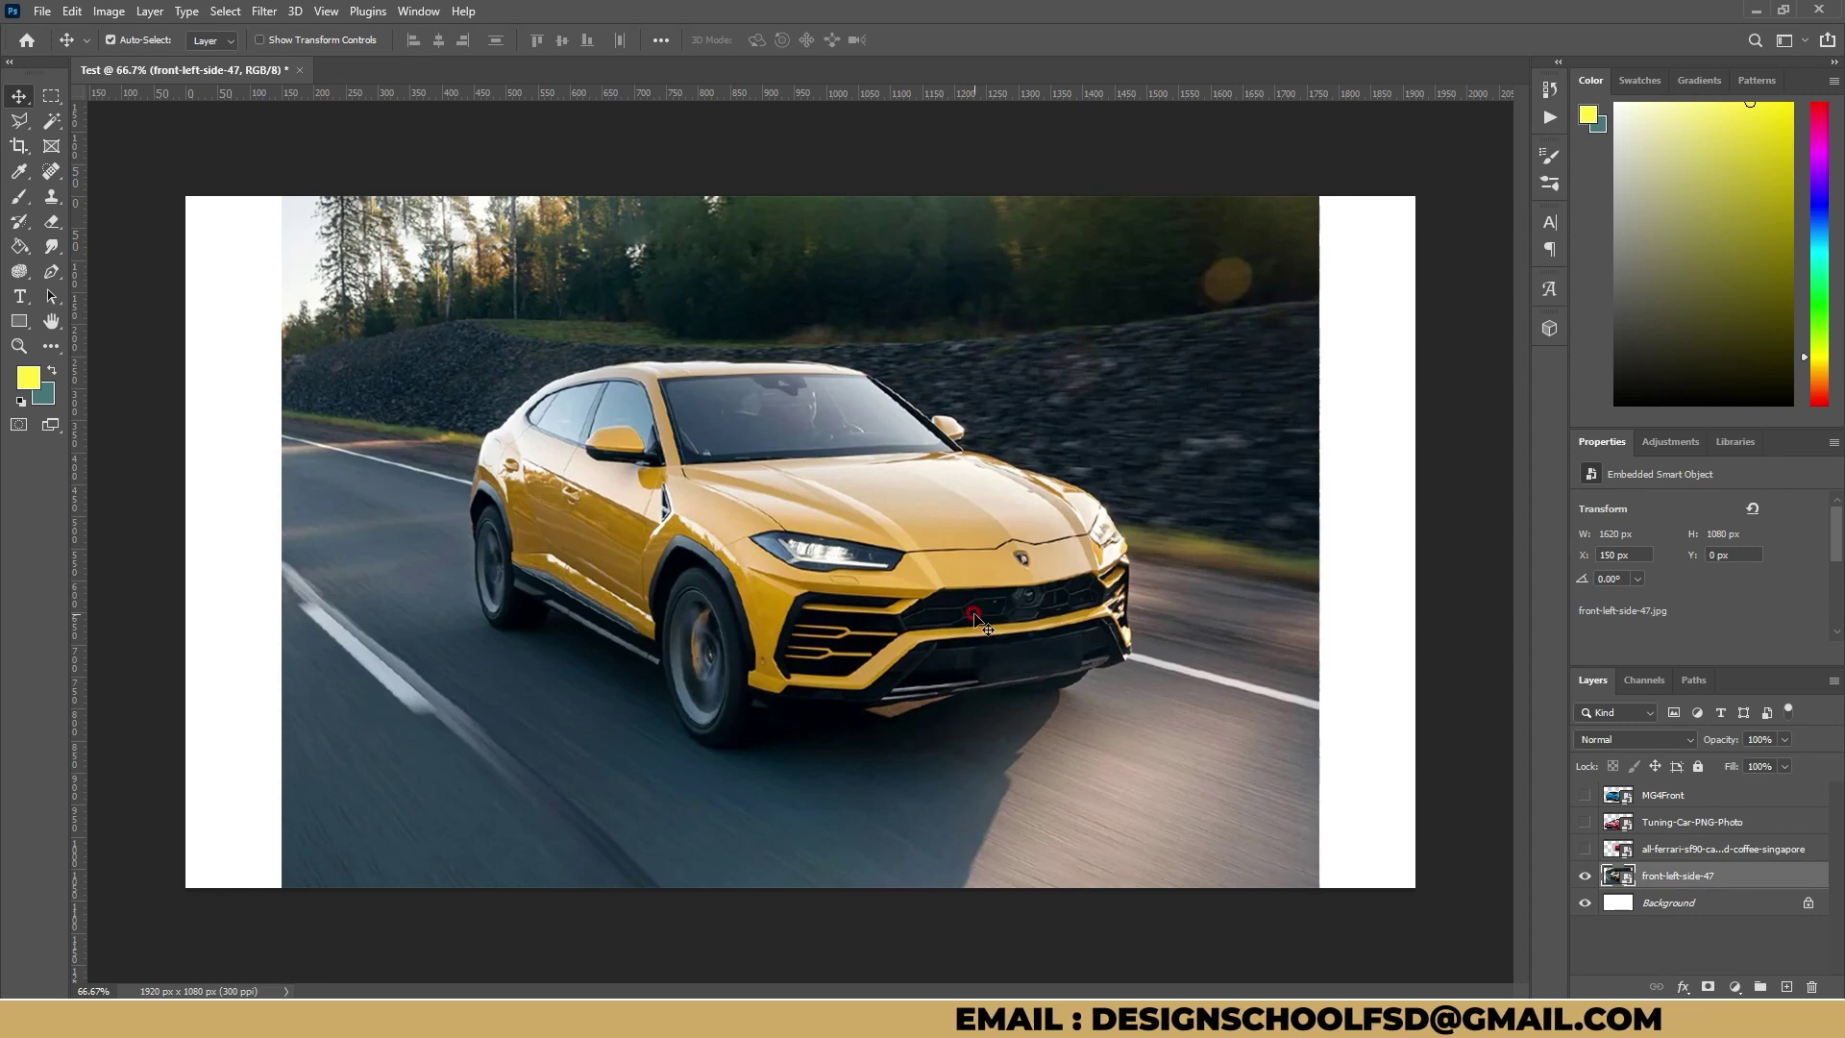
- Show the red BMW and blue MG layers again and re-enable Show Transform Controls
{"action": "left_click_drag", "start_coordinate": [976, 615], "coordinate": [968, 613]}
{"action": "left_click", "coordinate": [1584, 821]}
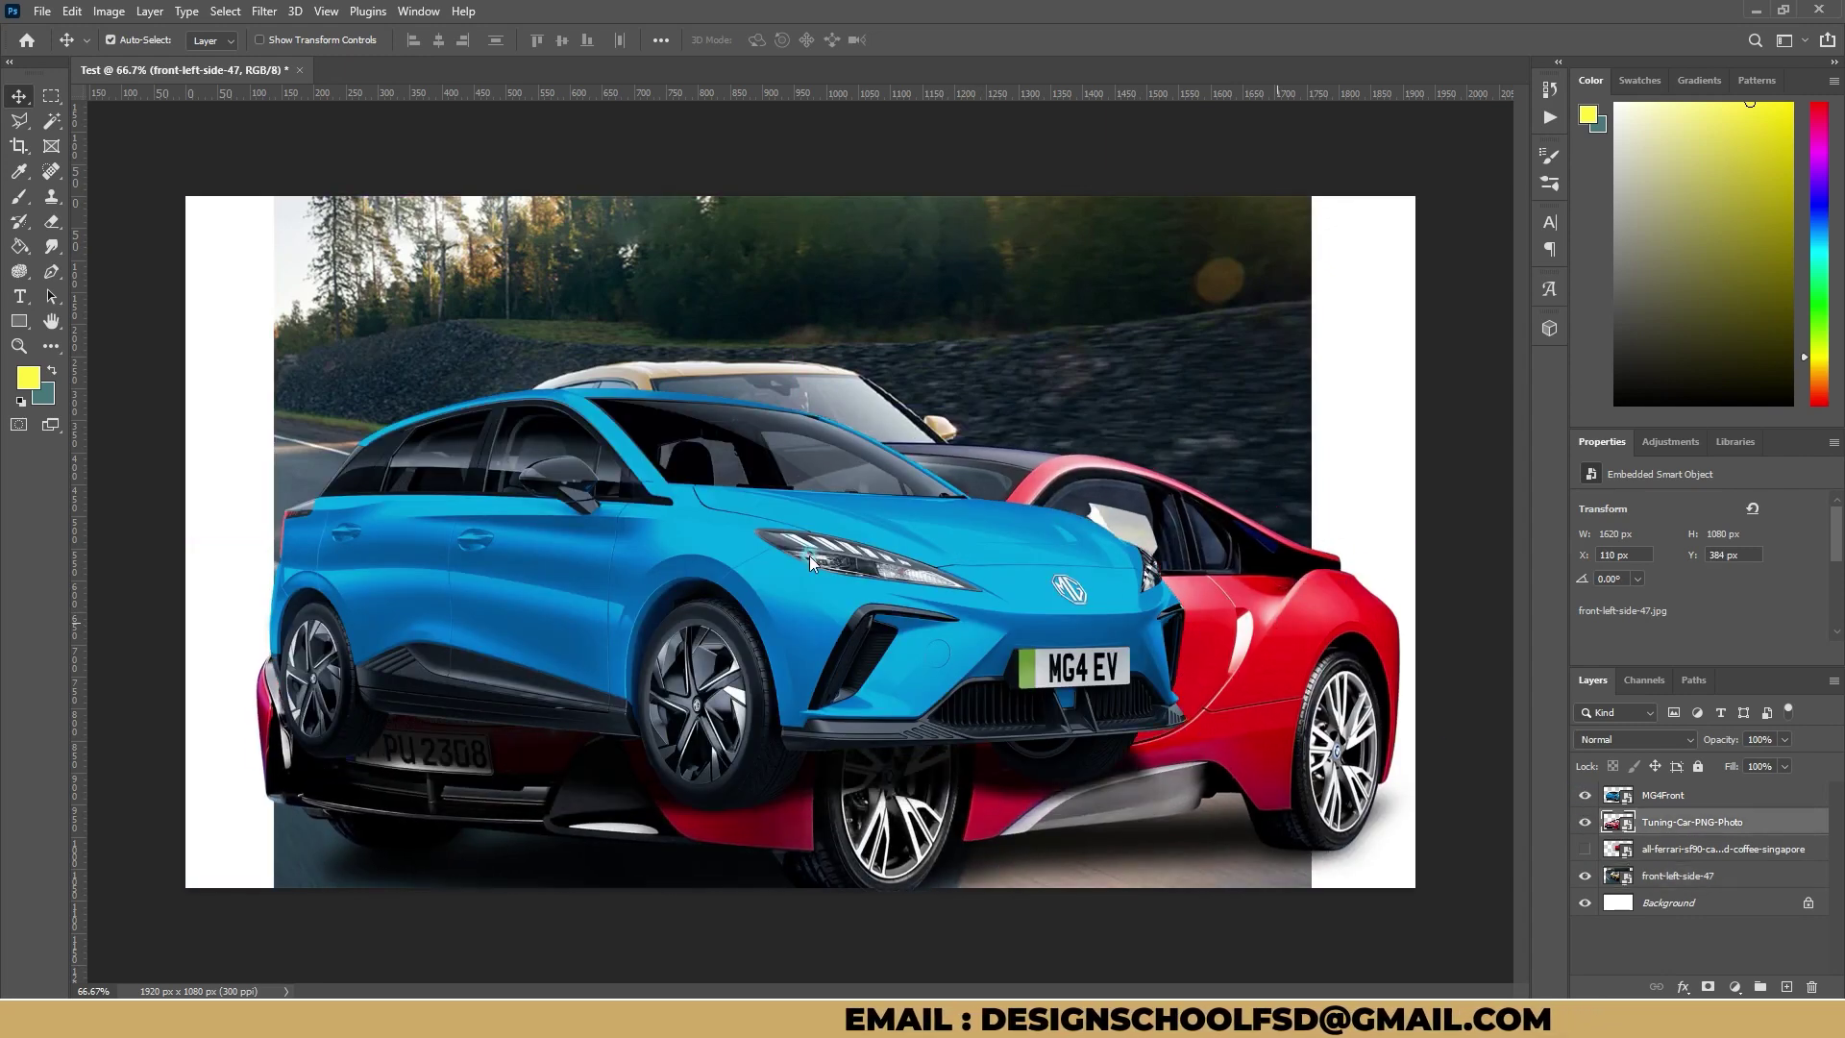
{"action": "left_click_drag", "start_coordinate": [1153, 605], "coordinate": [945, 341]}
{"action": "key", "text": "ctrl+z"}
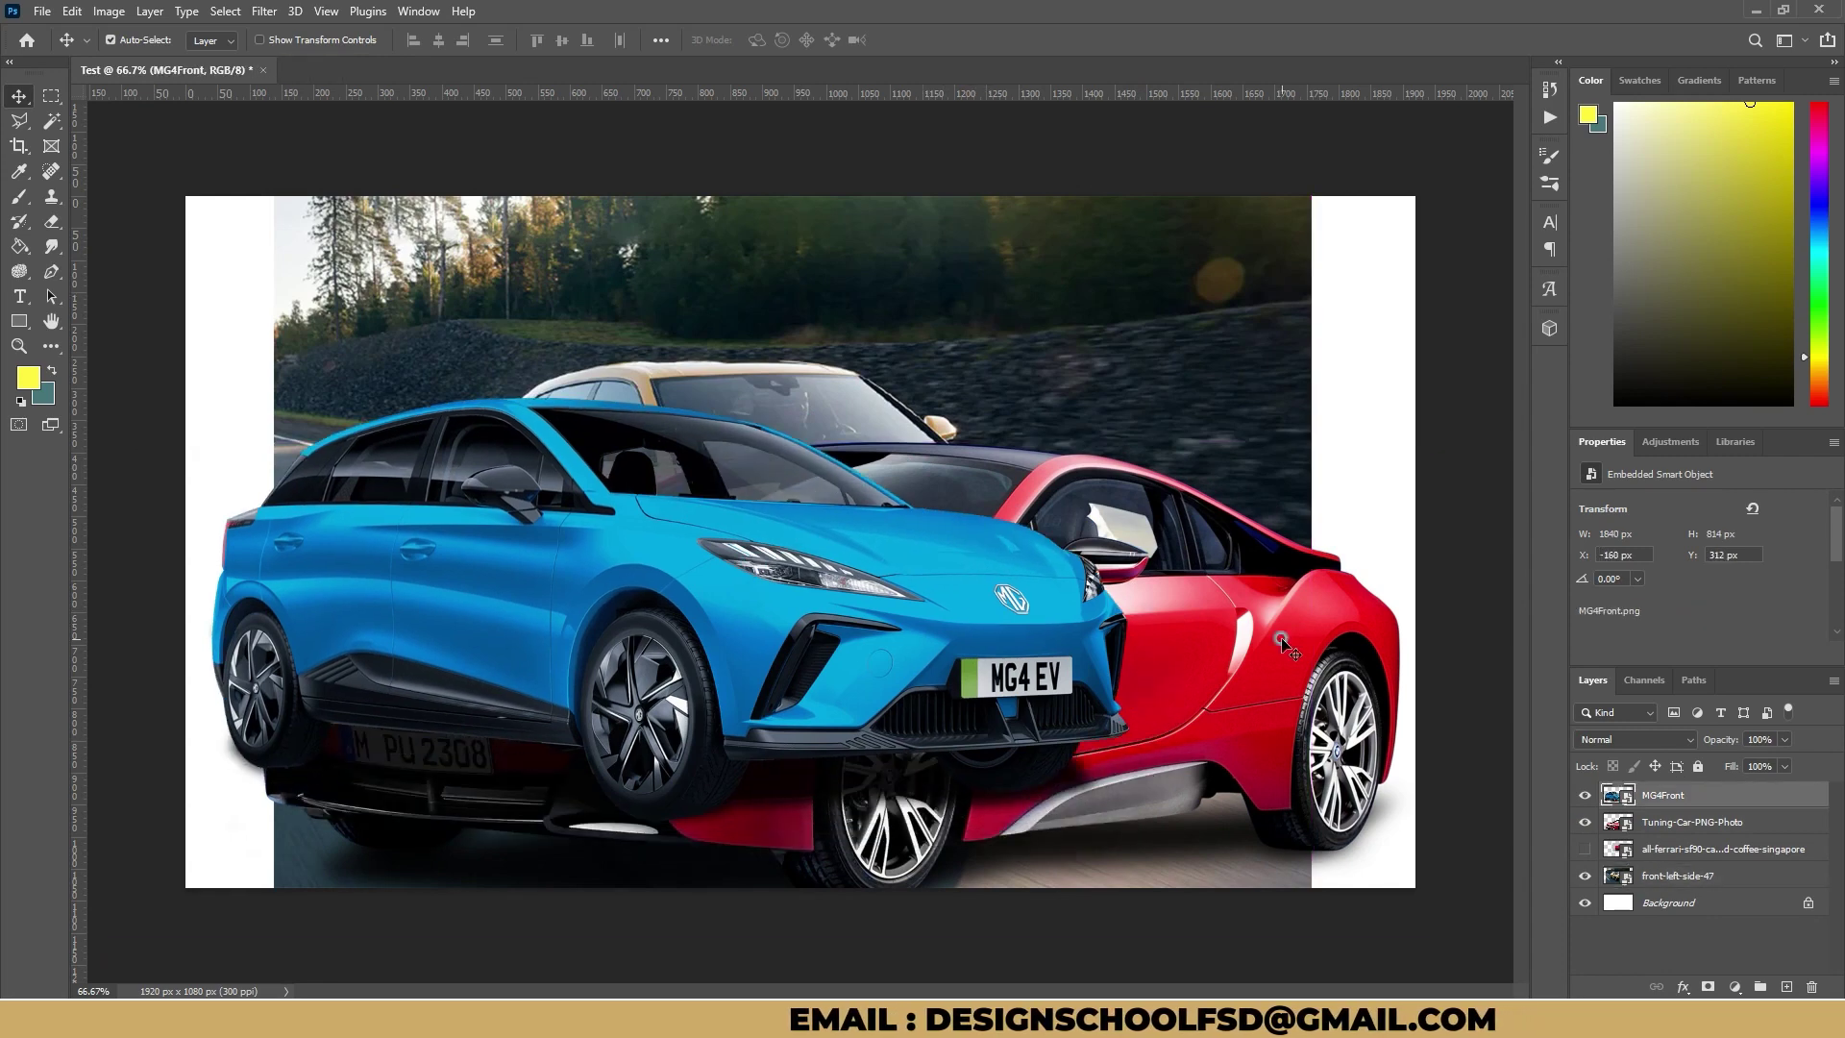
{"action": "key", "text": "ctrl+z"}
{"action": "key", "text": "ctrl+shift+z"}
{"action": "key", "text": "ctrl+shift+z"}
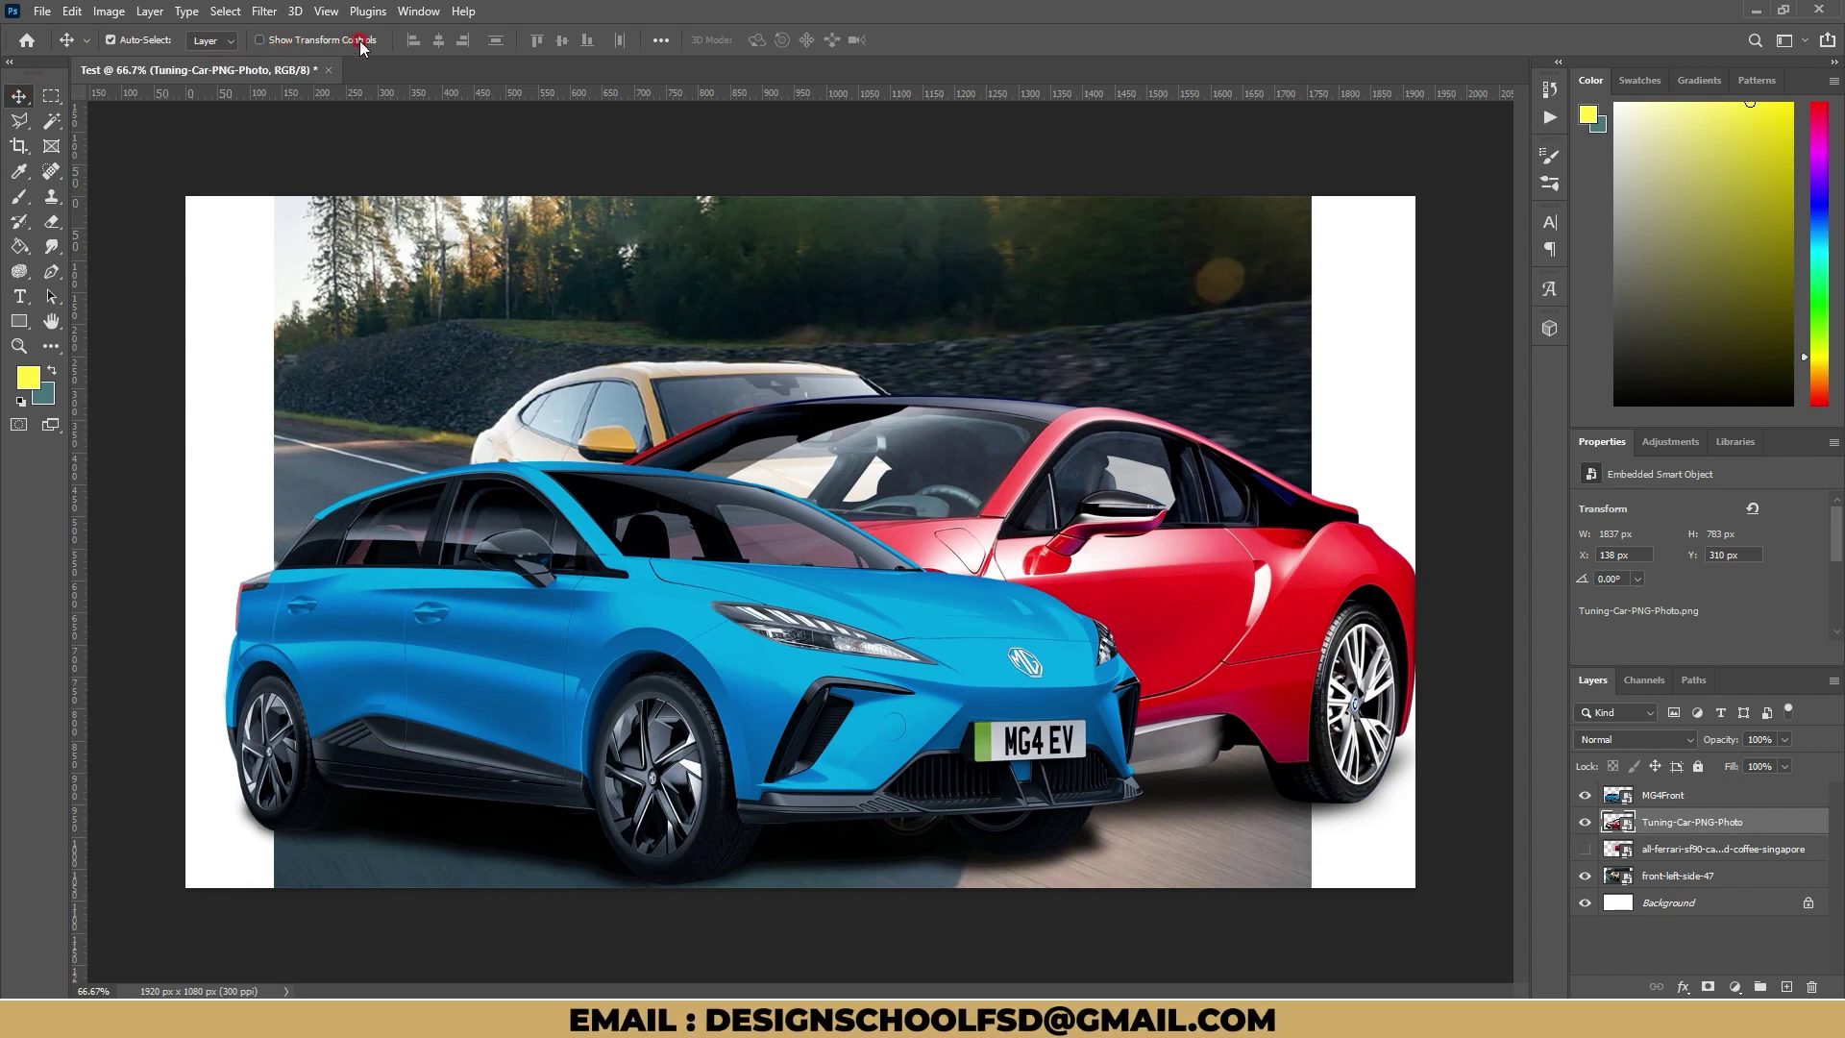
{"action": "left_click", "coordinate": [261, 40]}
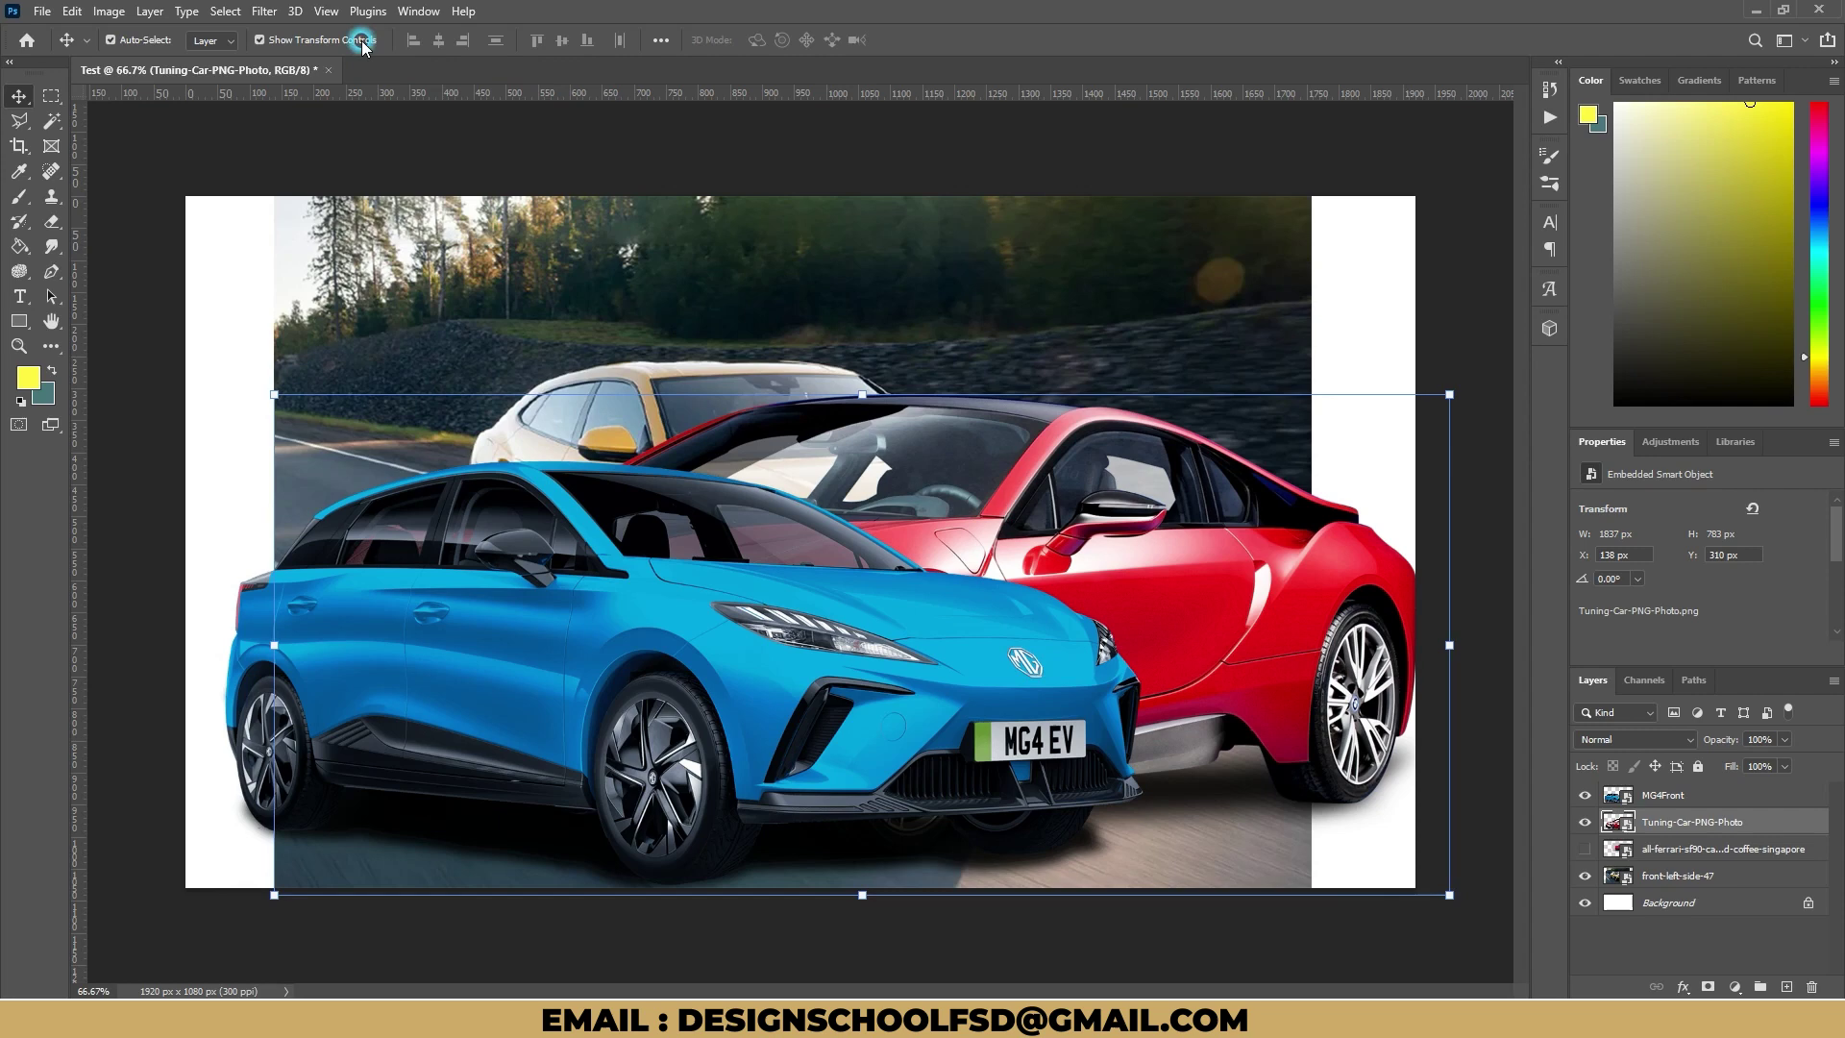
- Place the blue MG at the canvas bottom and raise the red BMW behind it, starting its resize
{"action": "left_click", "coordinate": [495, 265]}
{"action": "left_click_drag", "start_coordinate": [826, 698], "coordinate": [832, 557]}
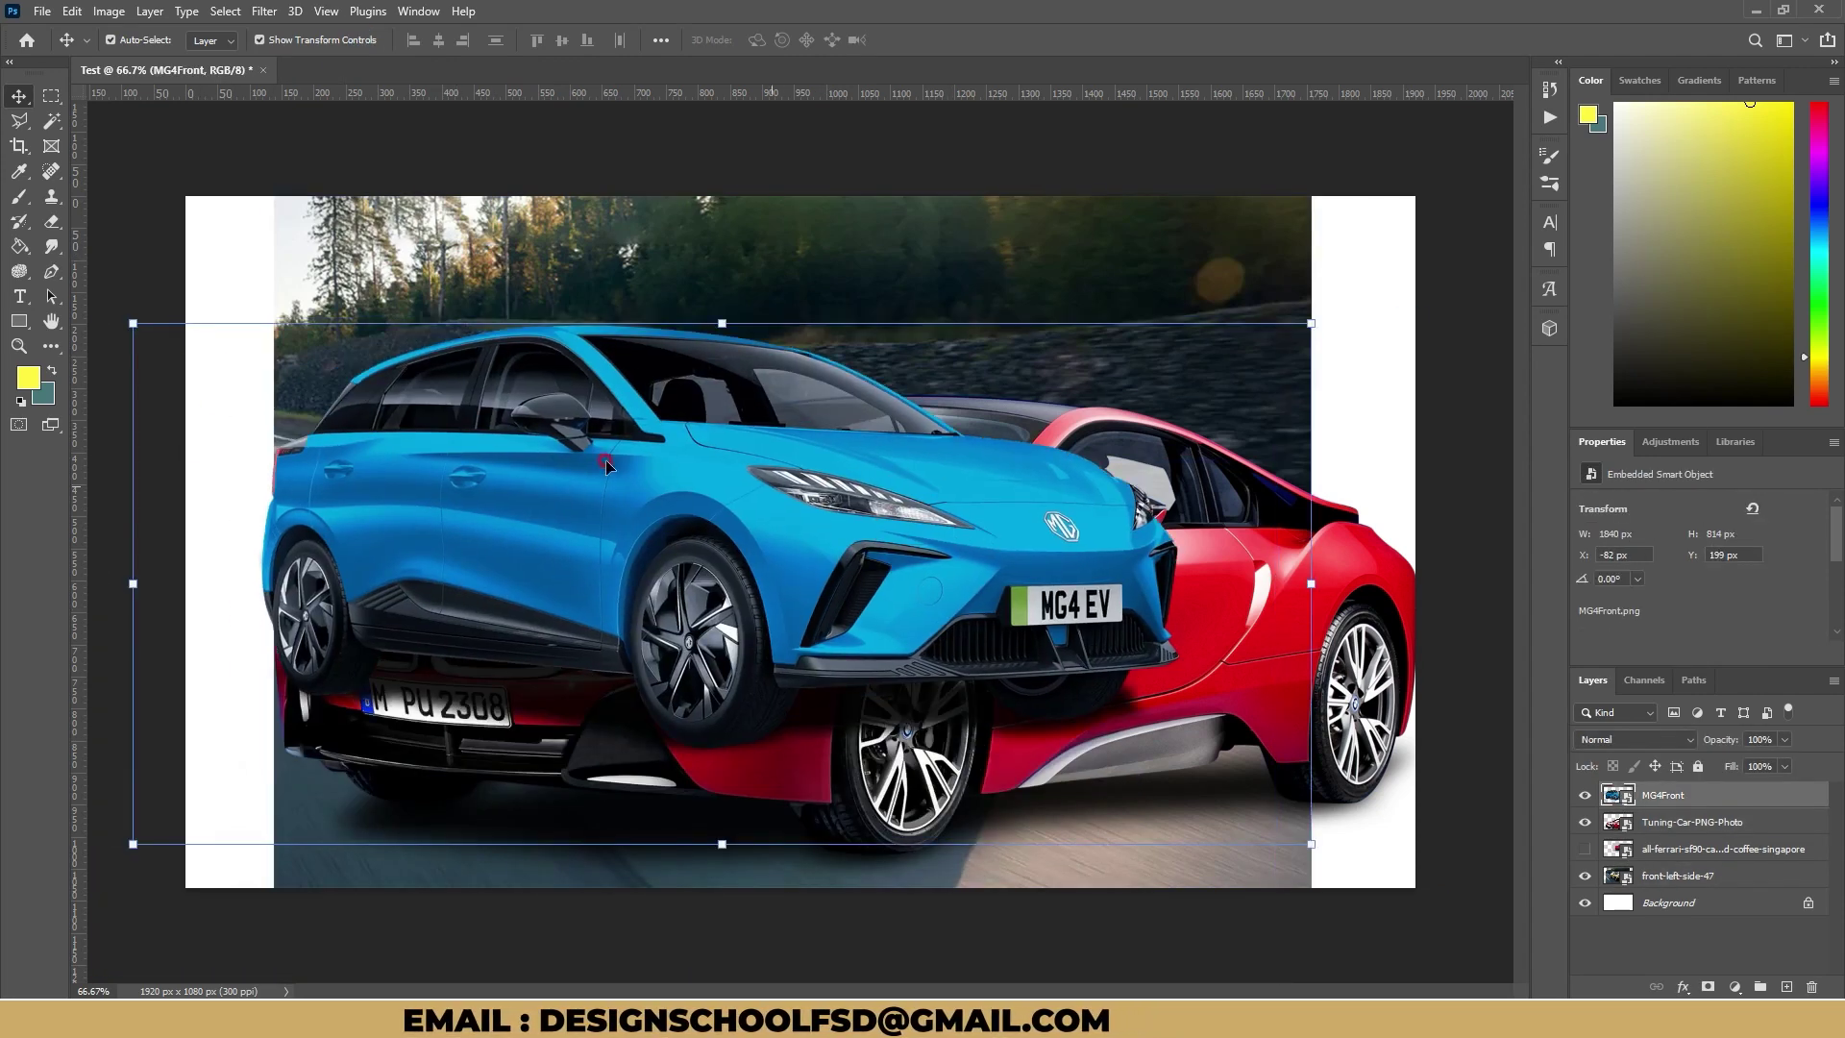
{"action": "left_click_drag", "start_coordinate": [831, 557], "coordinate": [851, 623]}
{"action": "left_click_drag", "start_coordinate": [1047, 460], "coordinate": [1047, 328]}
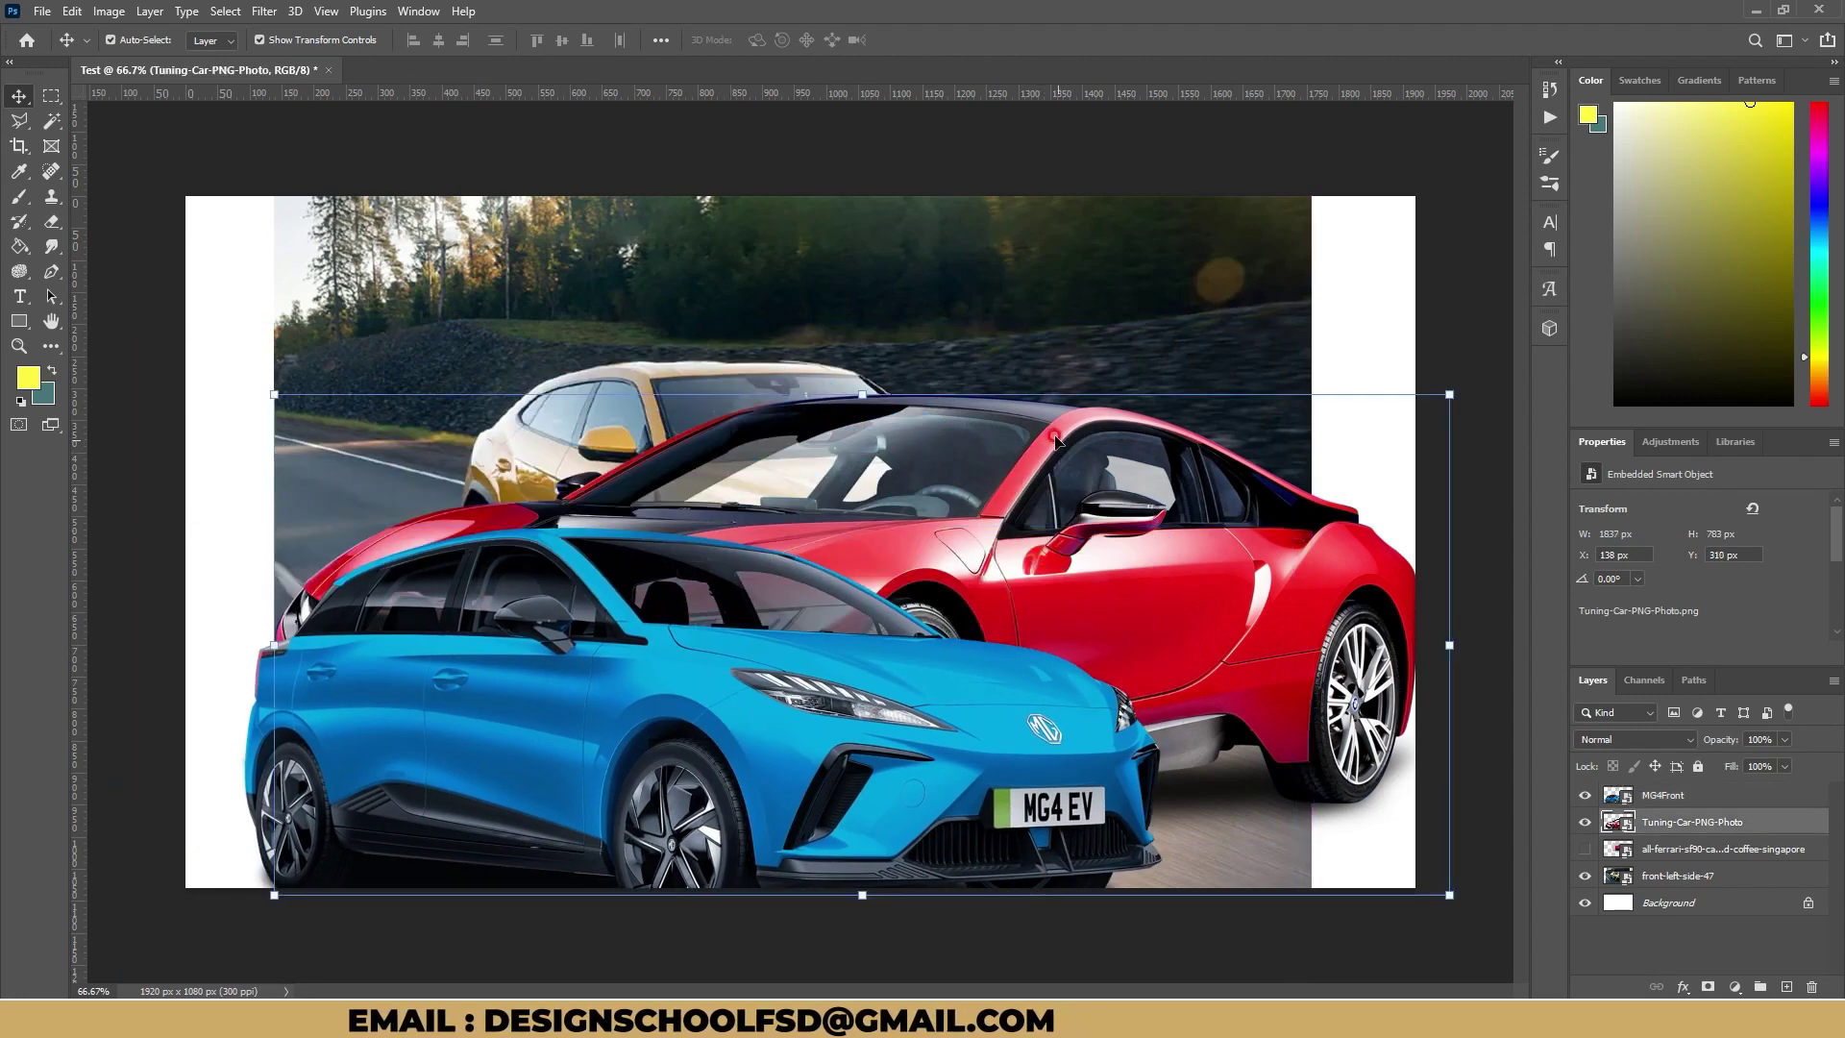
{"action": "mouse_move", "coordinate": [955, 719]}
{"action": "left_mouse_down"}
{"action": "mouse_move", "coordinate": [1071, 522]}
{"action": "mouse_move", "coordinate": [1045, 539]}
{"action": "left_mouse_up"}
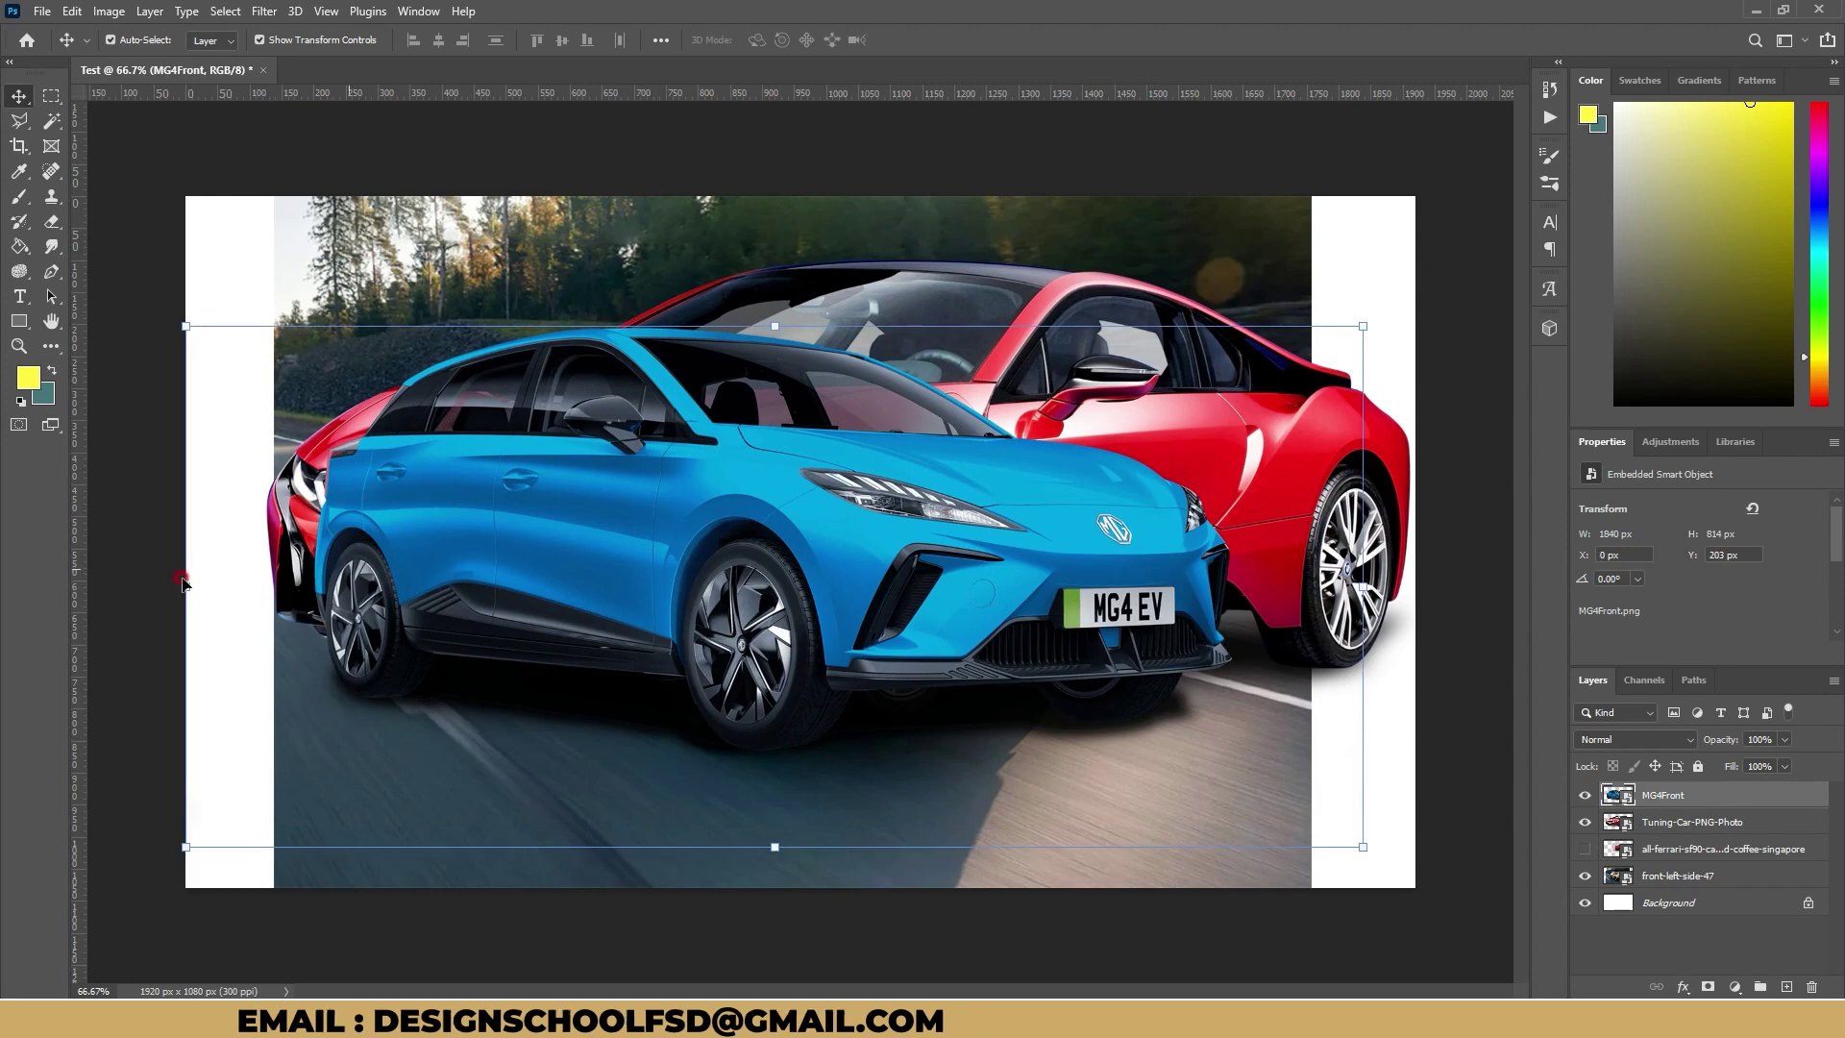
{"action": "left_click_drag", "start_coordinate": [1074, 611], "coordinate": [1041, 764]}
{"action": "left_click", "coordinate": [1201, 394]}
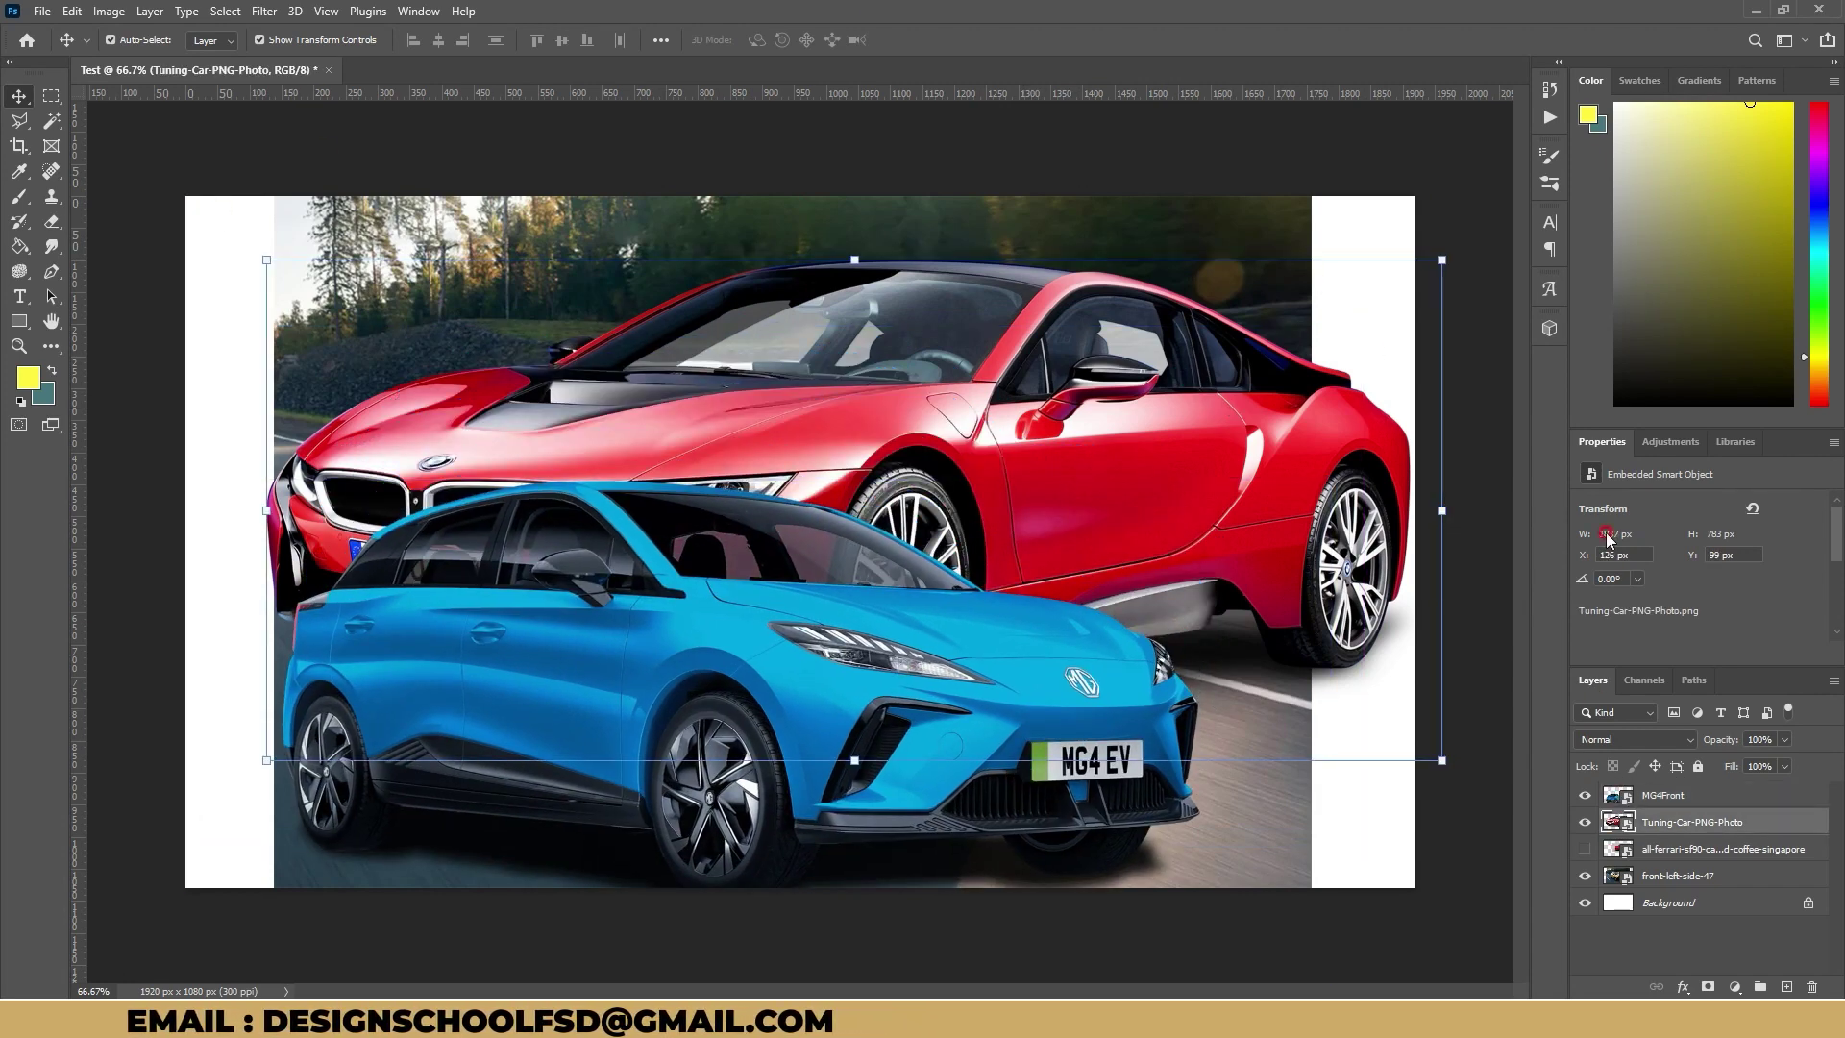
{"action": "left_click_drag", "start_coordinate": [1440, 257], "coordinate": [1460, 204]}
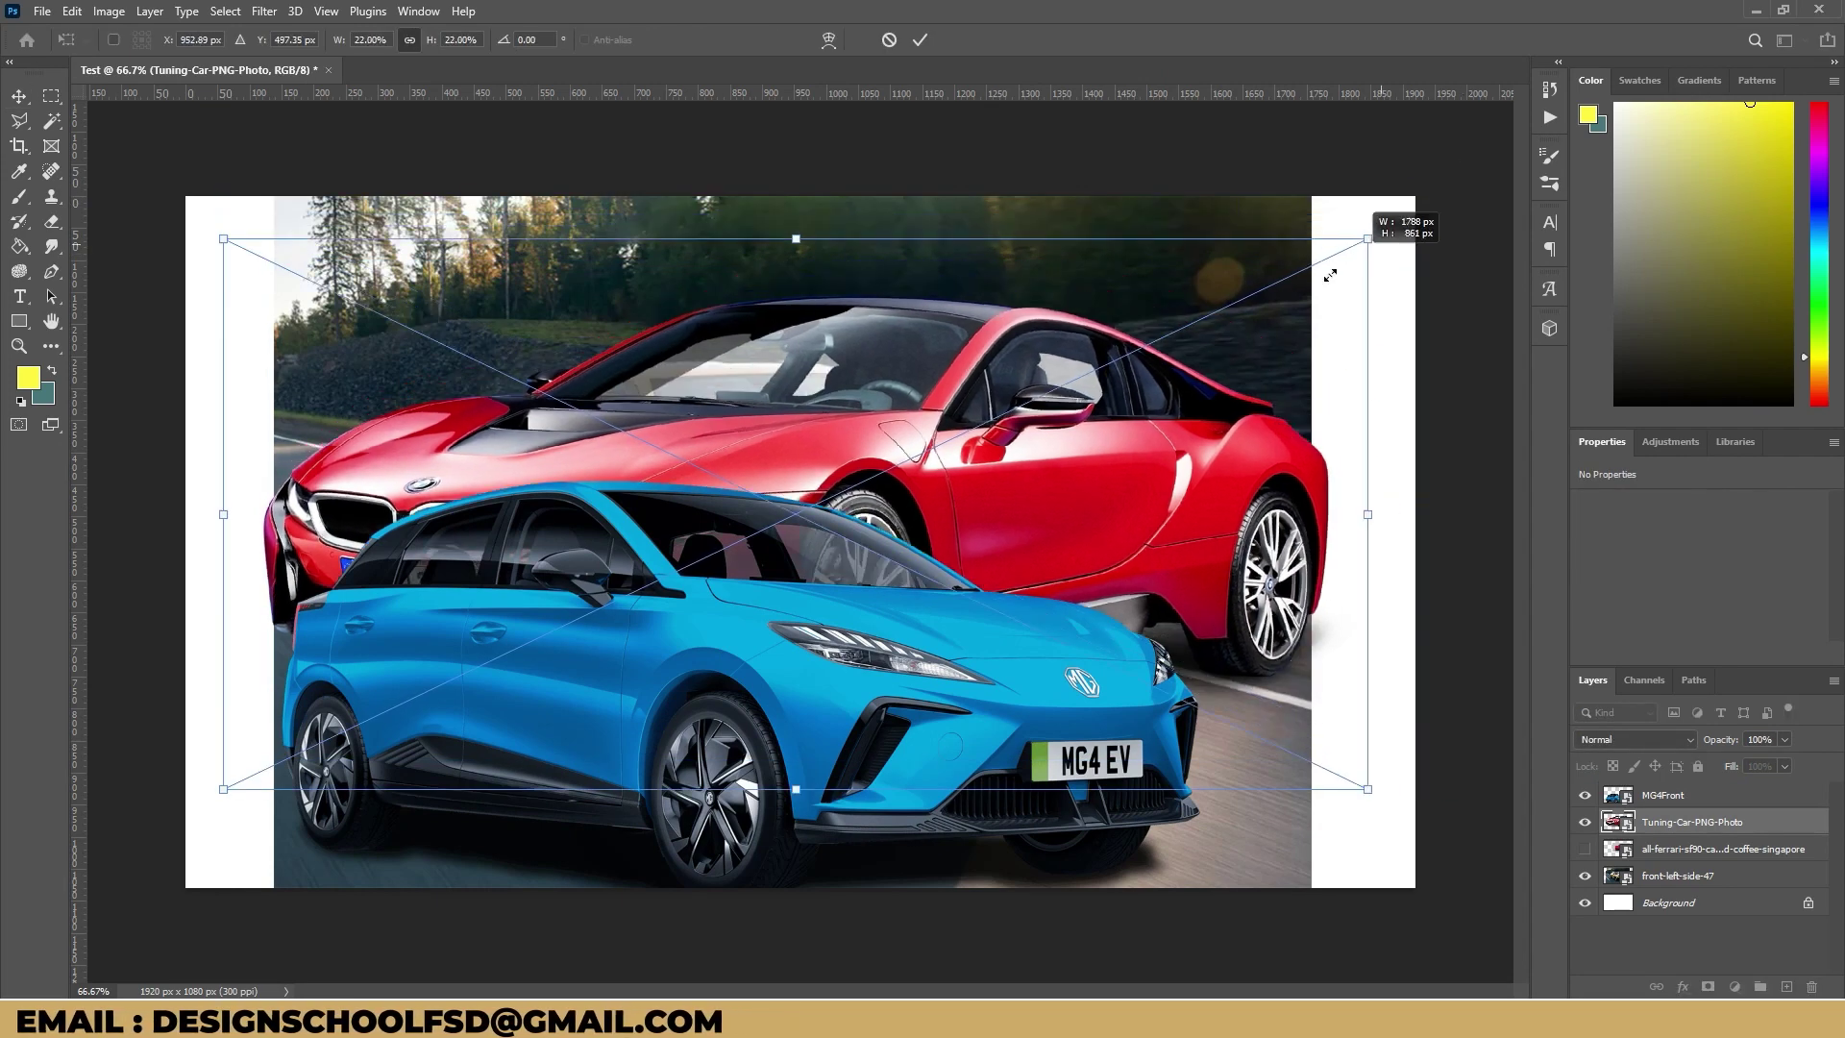
- Shrink the red BMW, commit the transform and place it upper right
{"action": "left_click_drag", "start_coordinate": [1454, 197], "coordinate": [845, 490]}
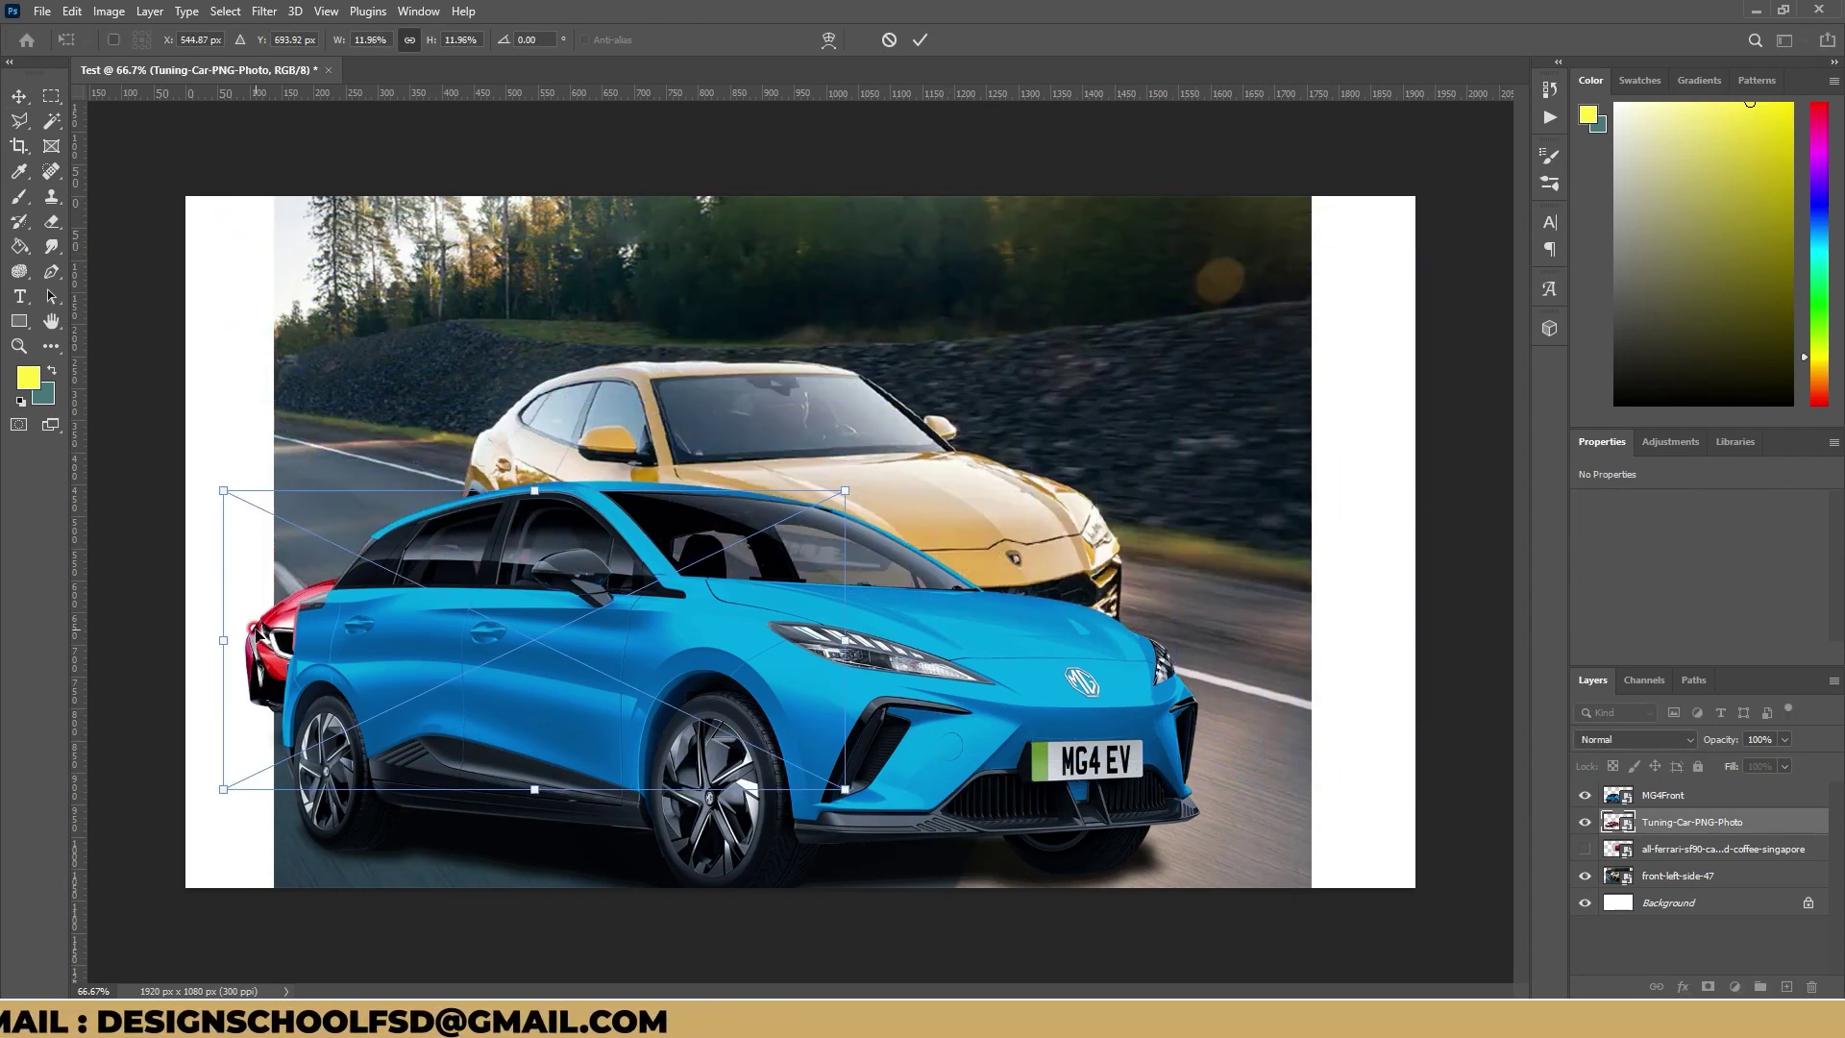
{"action": "left_click_drag", "start_coordinate": [265, 641], "coordinate": [676, 452]}
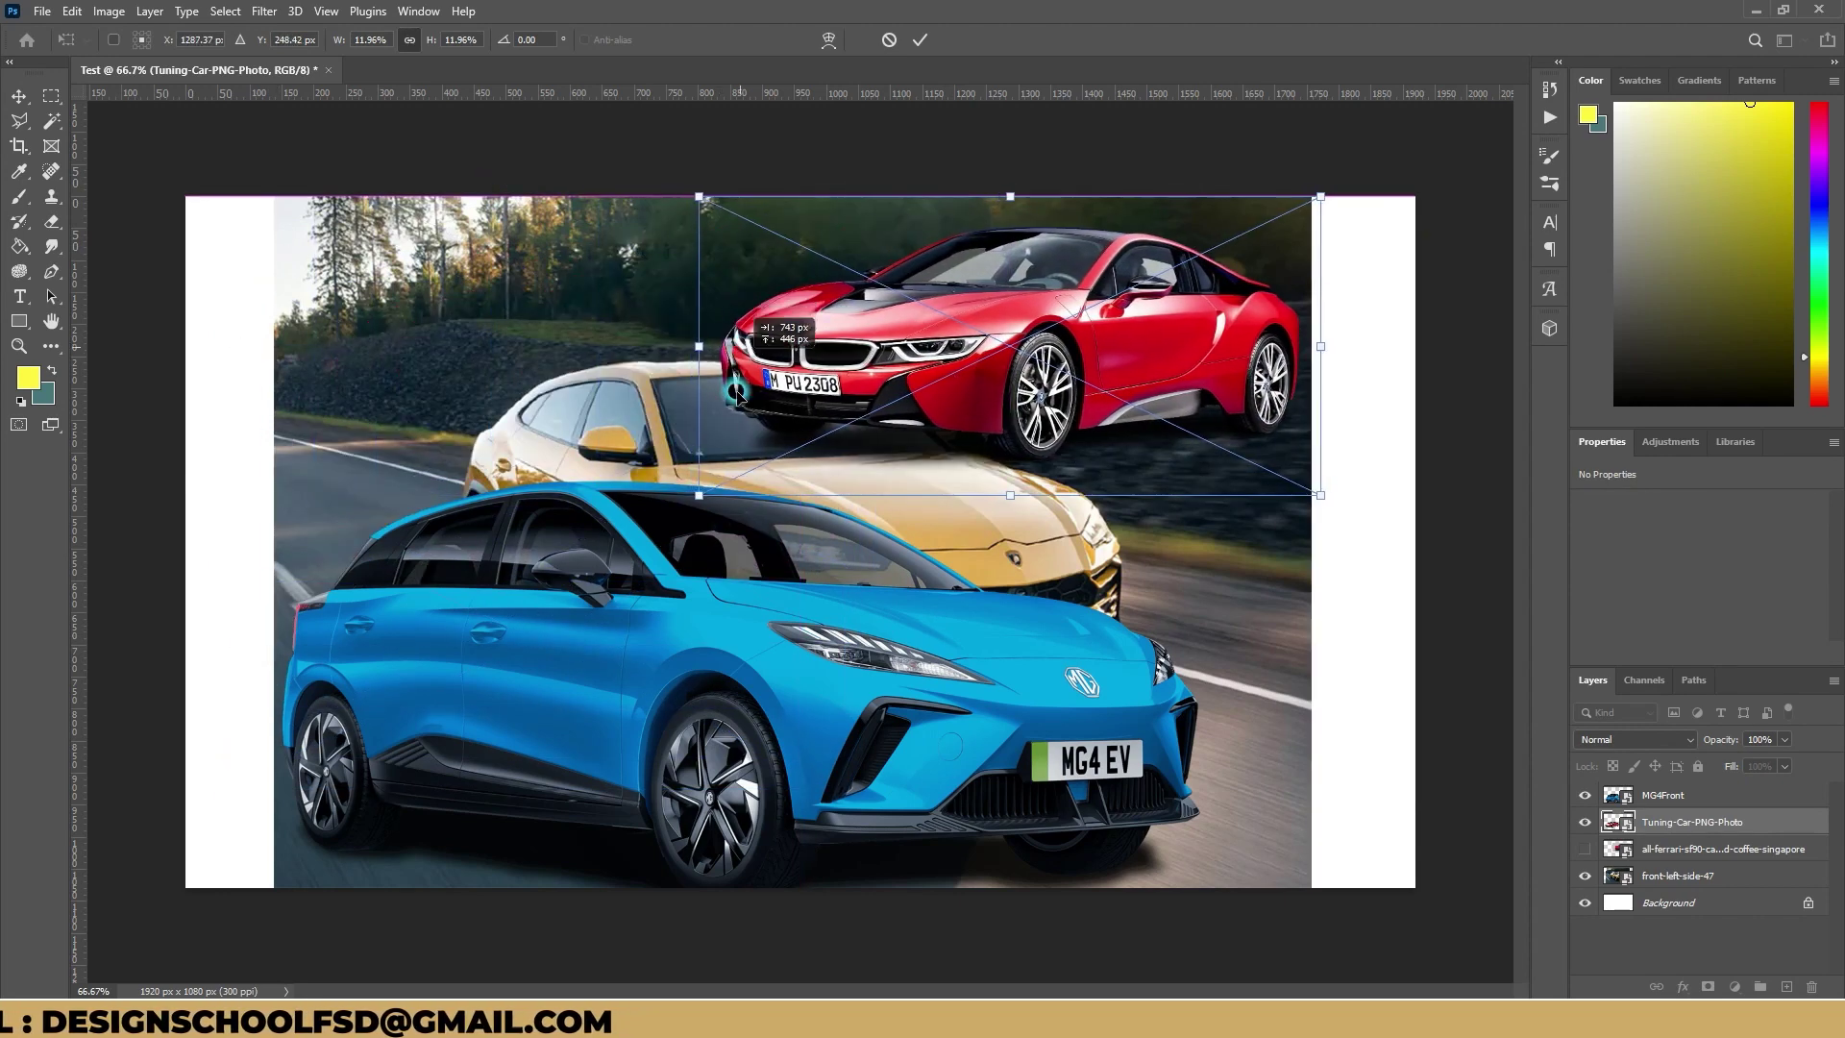
{"action": "left_click_drag", "start_coordinate": [676, 452], "coordinate": [557, 397]}
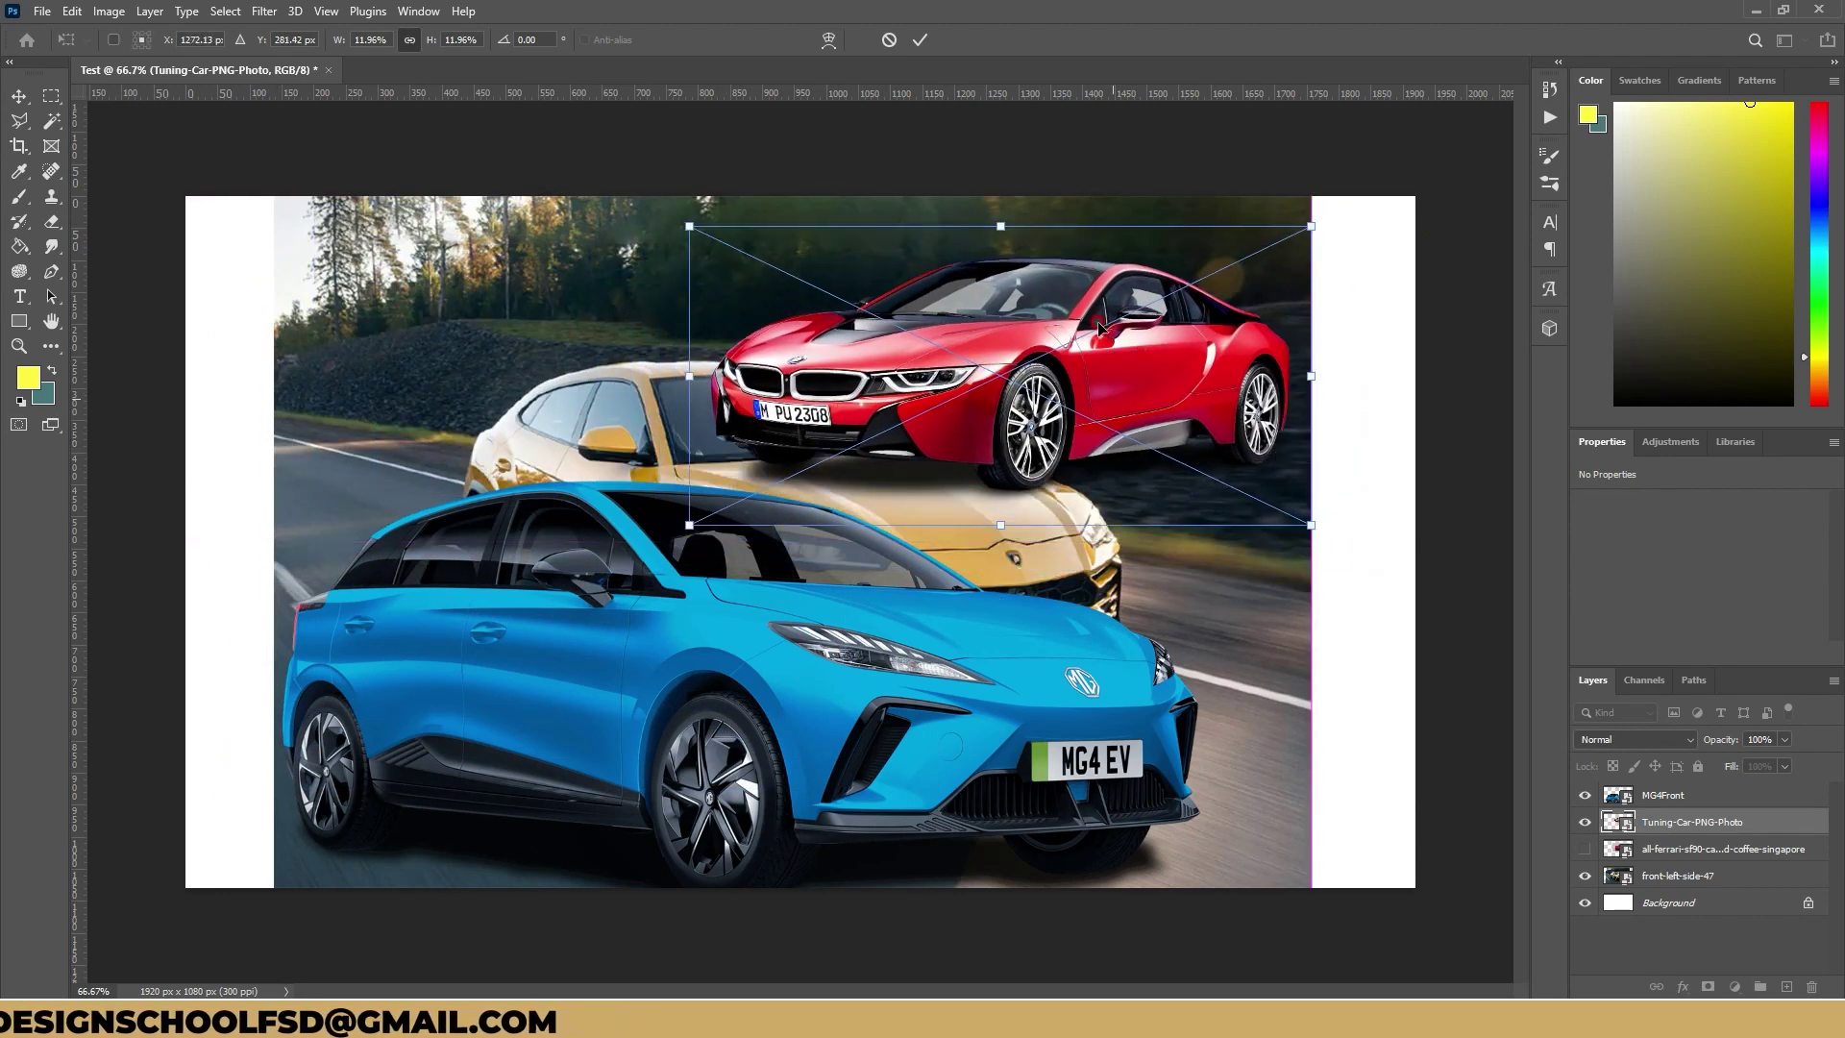
{"action": "left_click", "coordinate": [923, 40]}
{"action": "left_click_drag", "start_coordinate": [1114, 309], "coordinate": [1196, 330]}
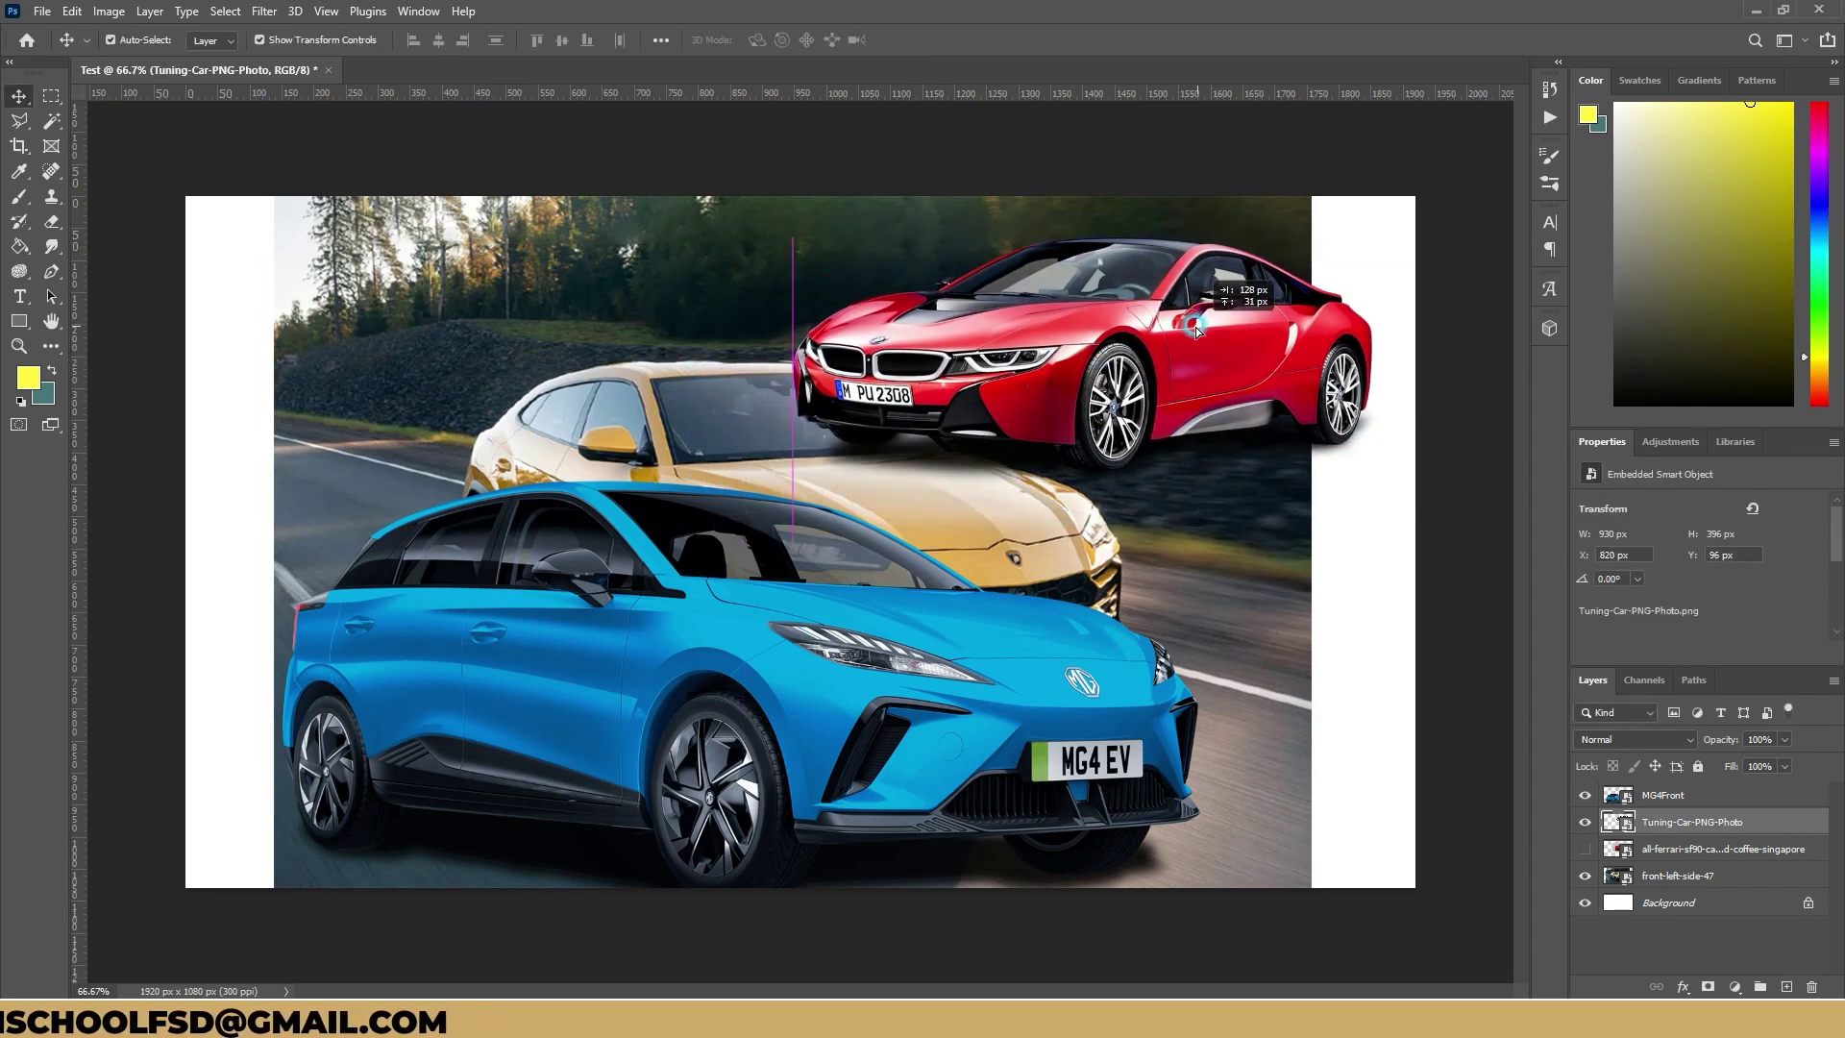
- Scale the blue MG4Front car down to a fraction and move it top-left
{"action": "left_click", "coordinate": [961, 669]}
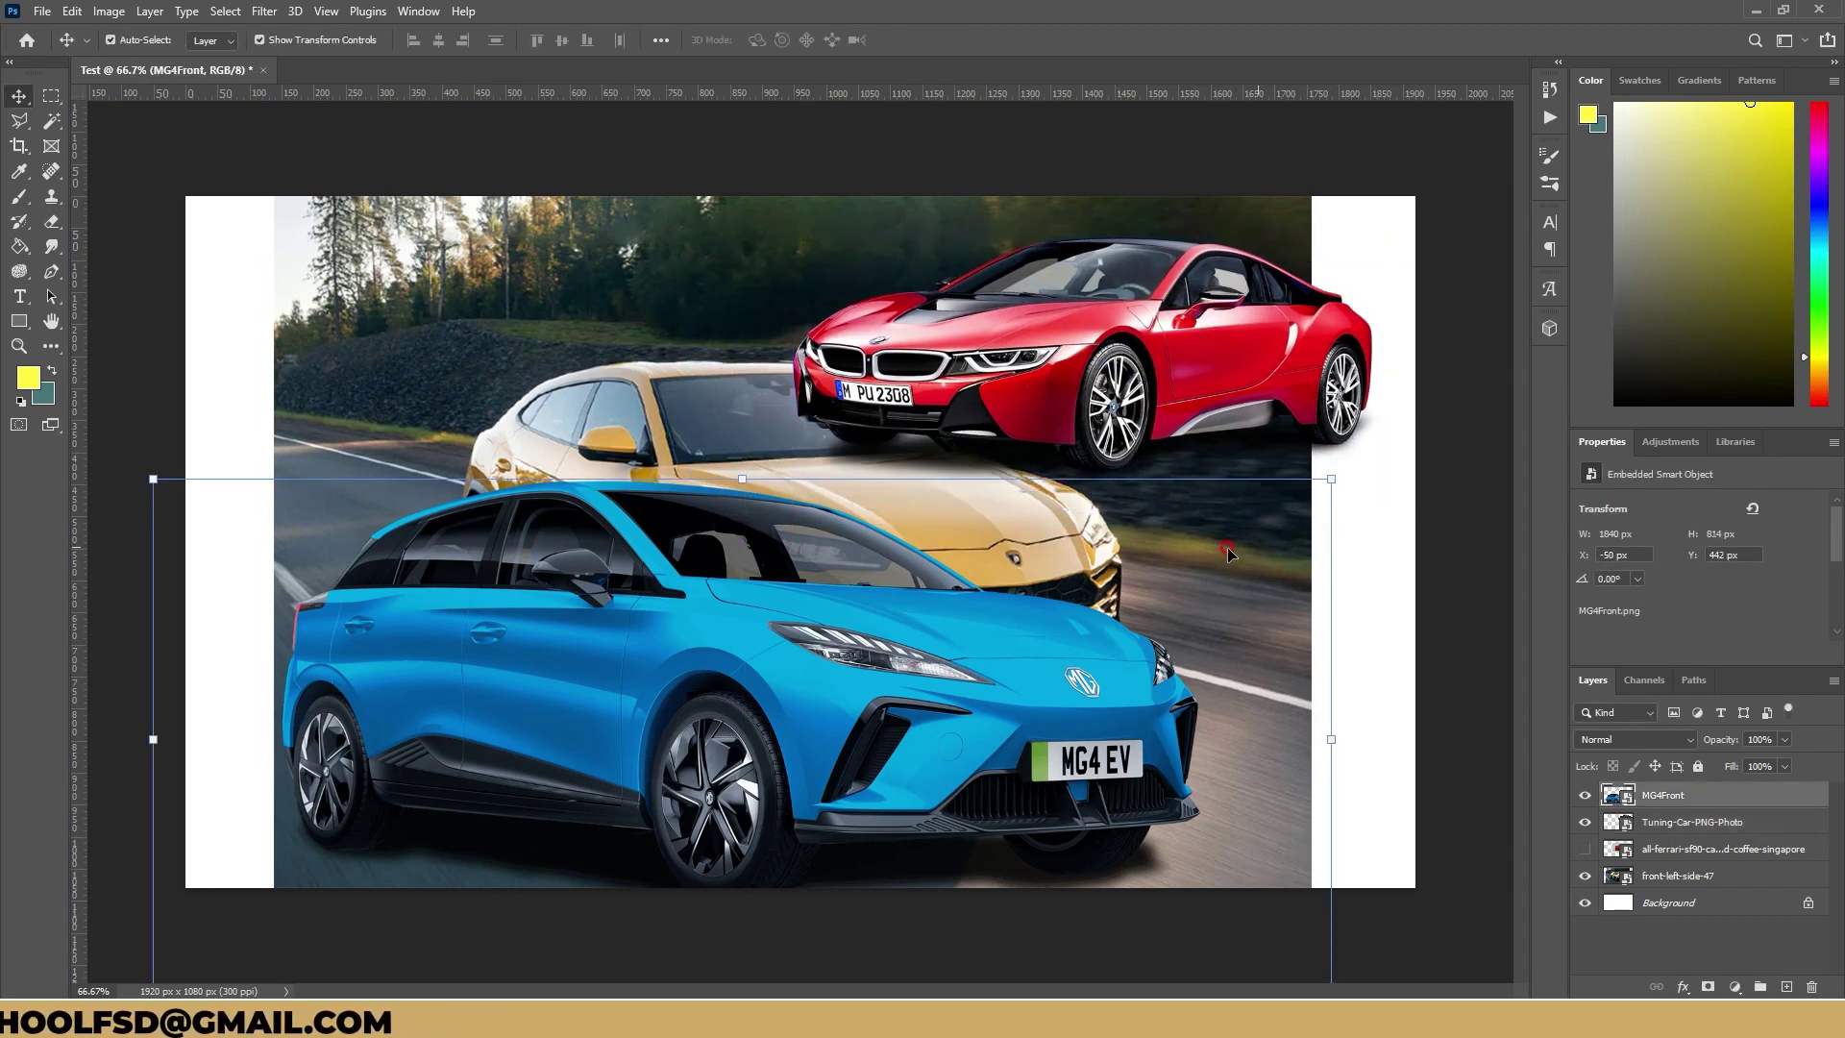
{"action": "left_click_drag", "start_coordinate": [1230, 552], "coordinate": [1249, 369]}
{"action": "left_click_drag", "start_coordinate": [1350, 292], "coordinate": [699, 501]}
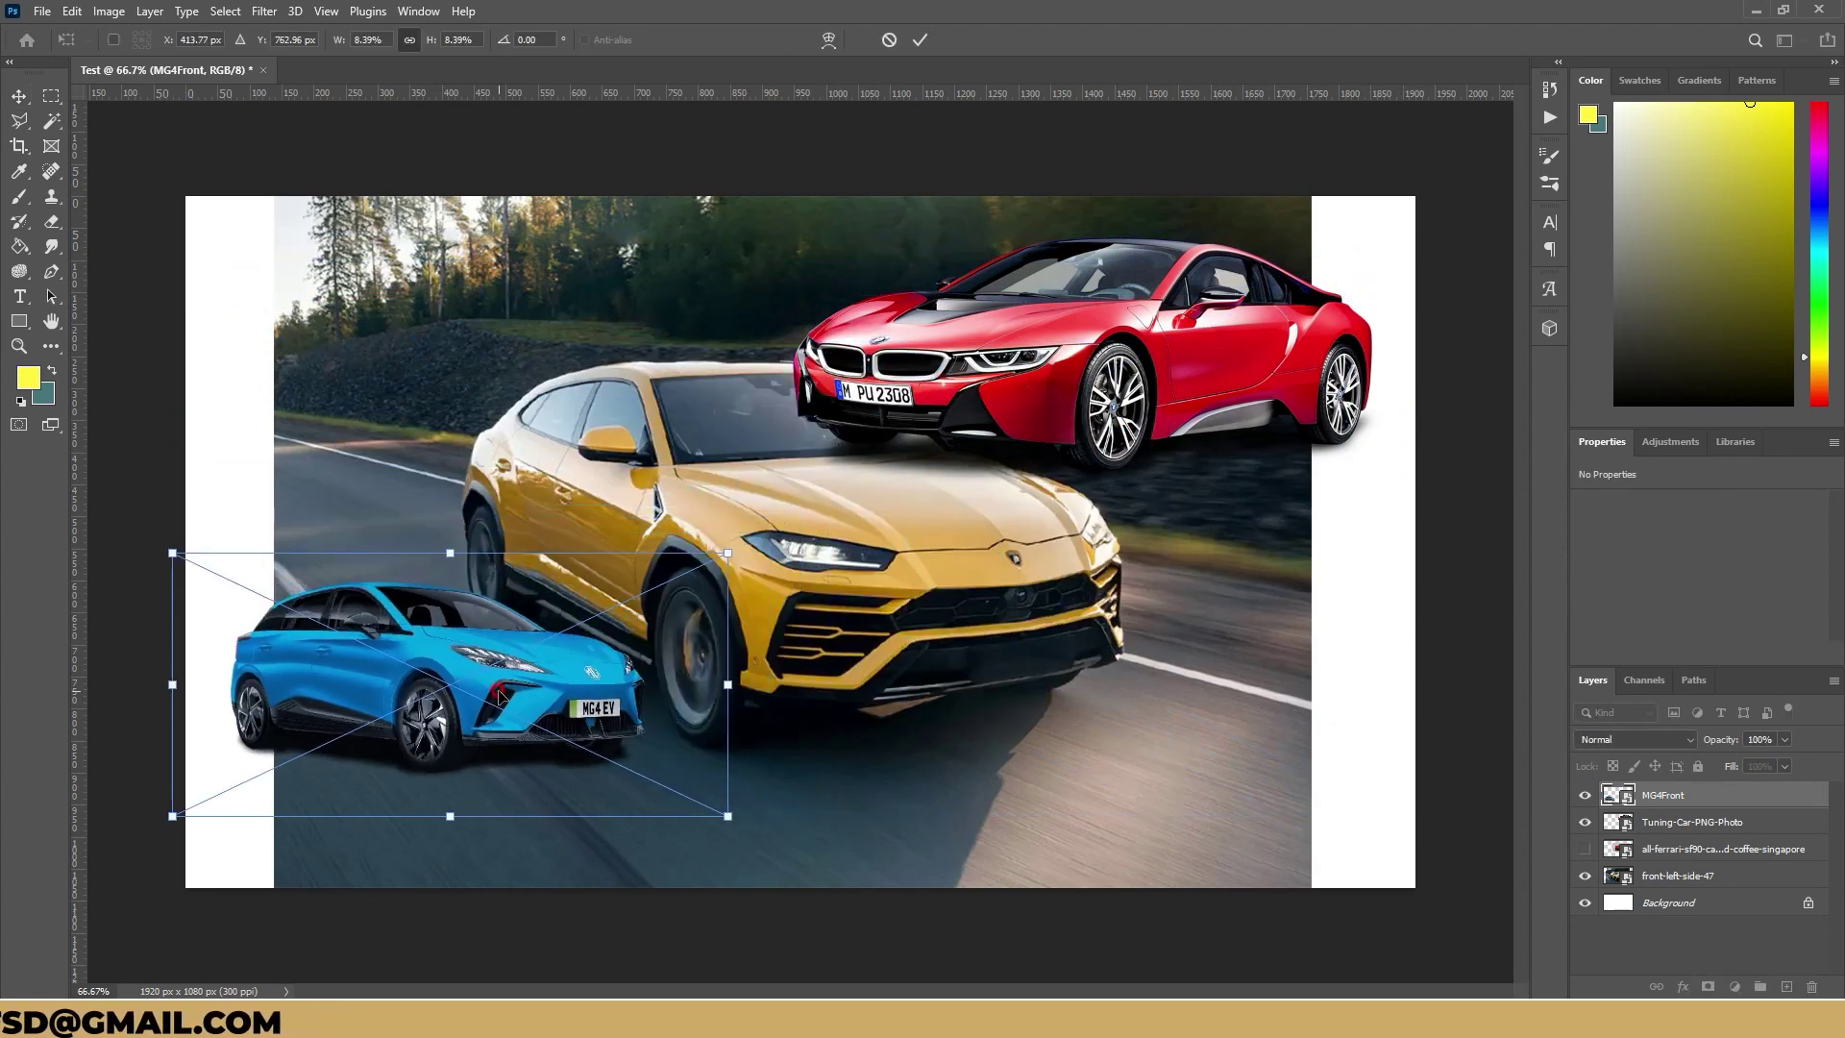
{"action": "left_click_drag", "start_coordinate": [452, 672], "coordinate": [465, 345]}
{"action": "left_click", "coordinate": [918, 41]}
- Shrink the yellow front-left-side-47 photo and place it in the lower left
{"action": "left_click", "coordinate": [862, 636]}
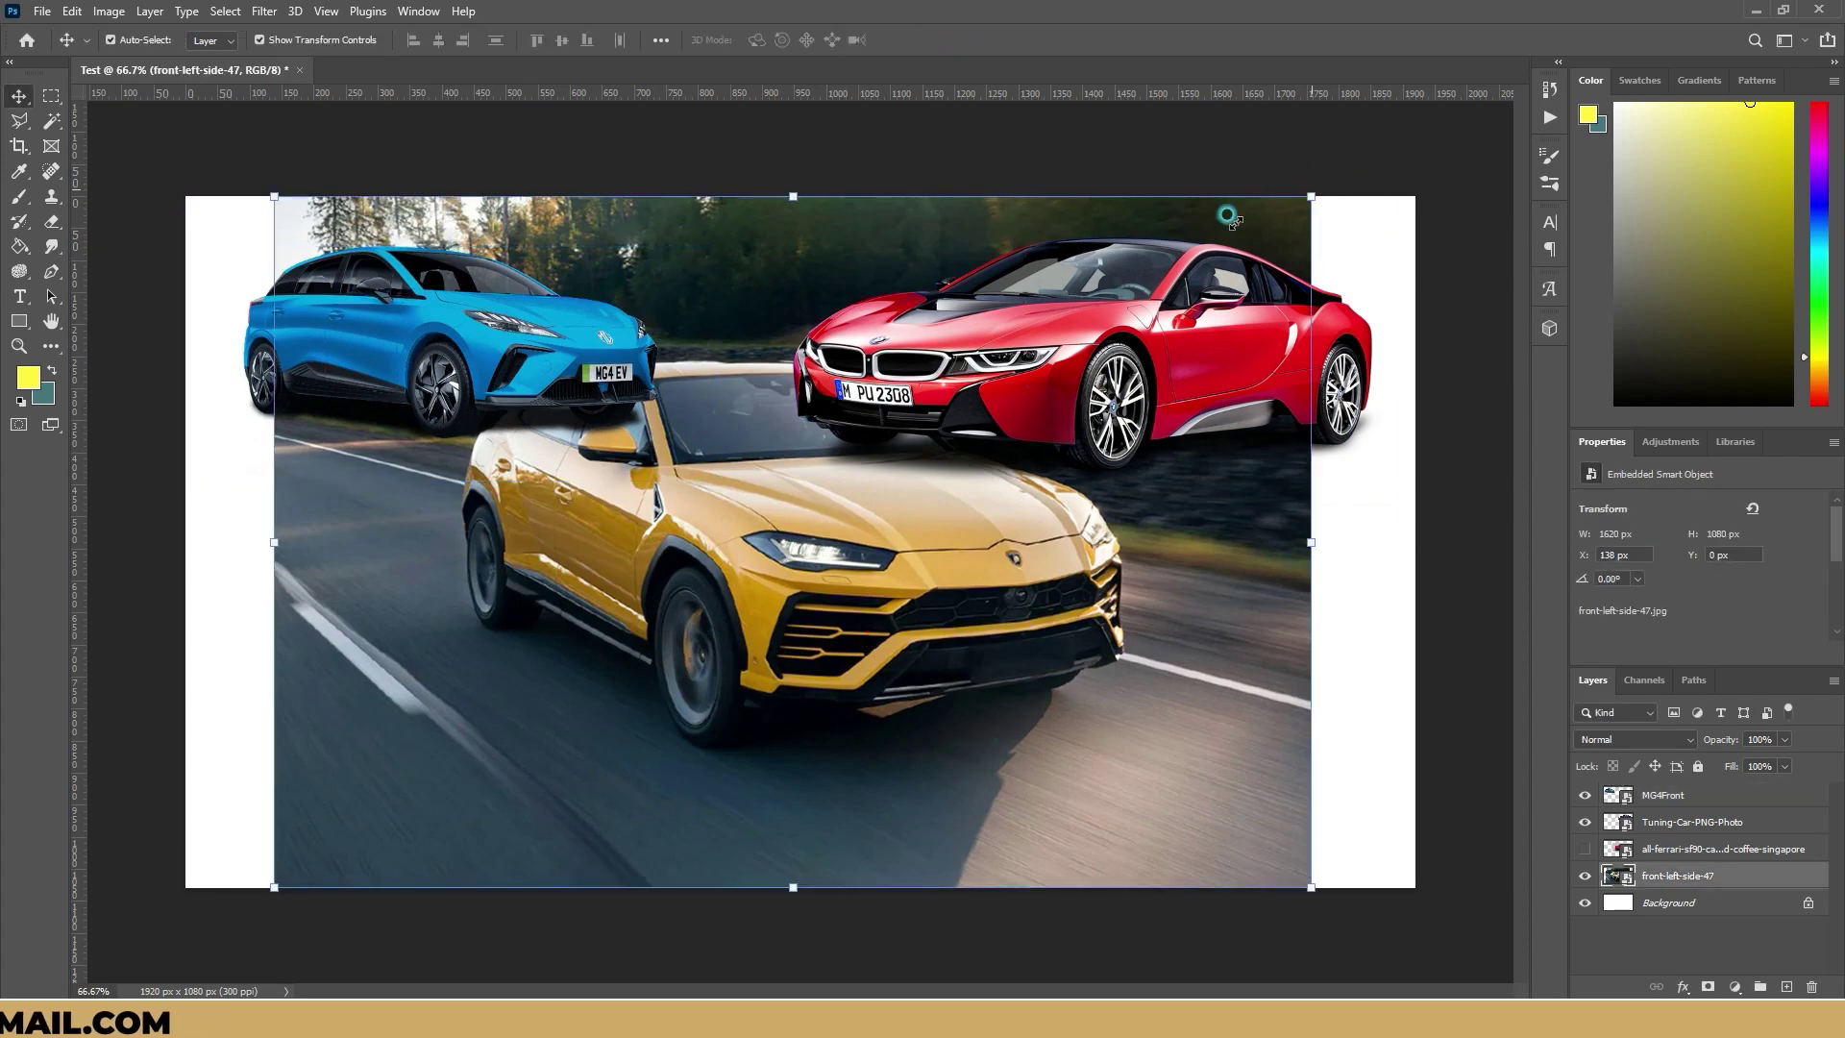
{"action": "left_click_drag", "start_coordinate": [1311, 196], "coordinate": [744, 574]}
{"action": "left_click_drag", "start_coordinate": [559, 659], "coordinate": [555, 576]}
{"action": "left_click", "coordinate": [926, 38]}
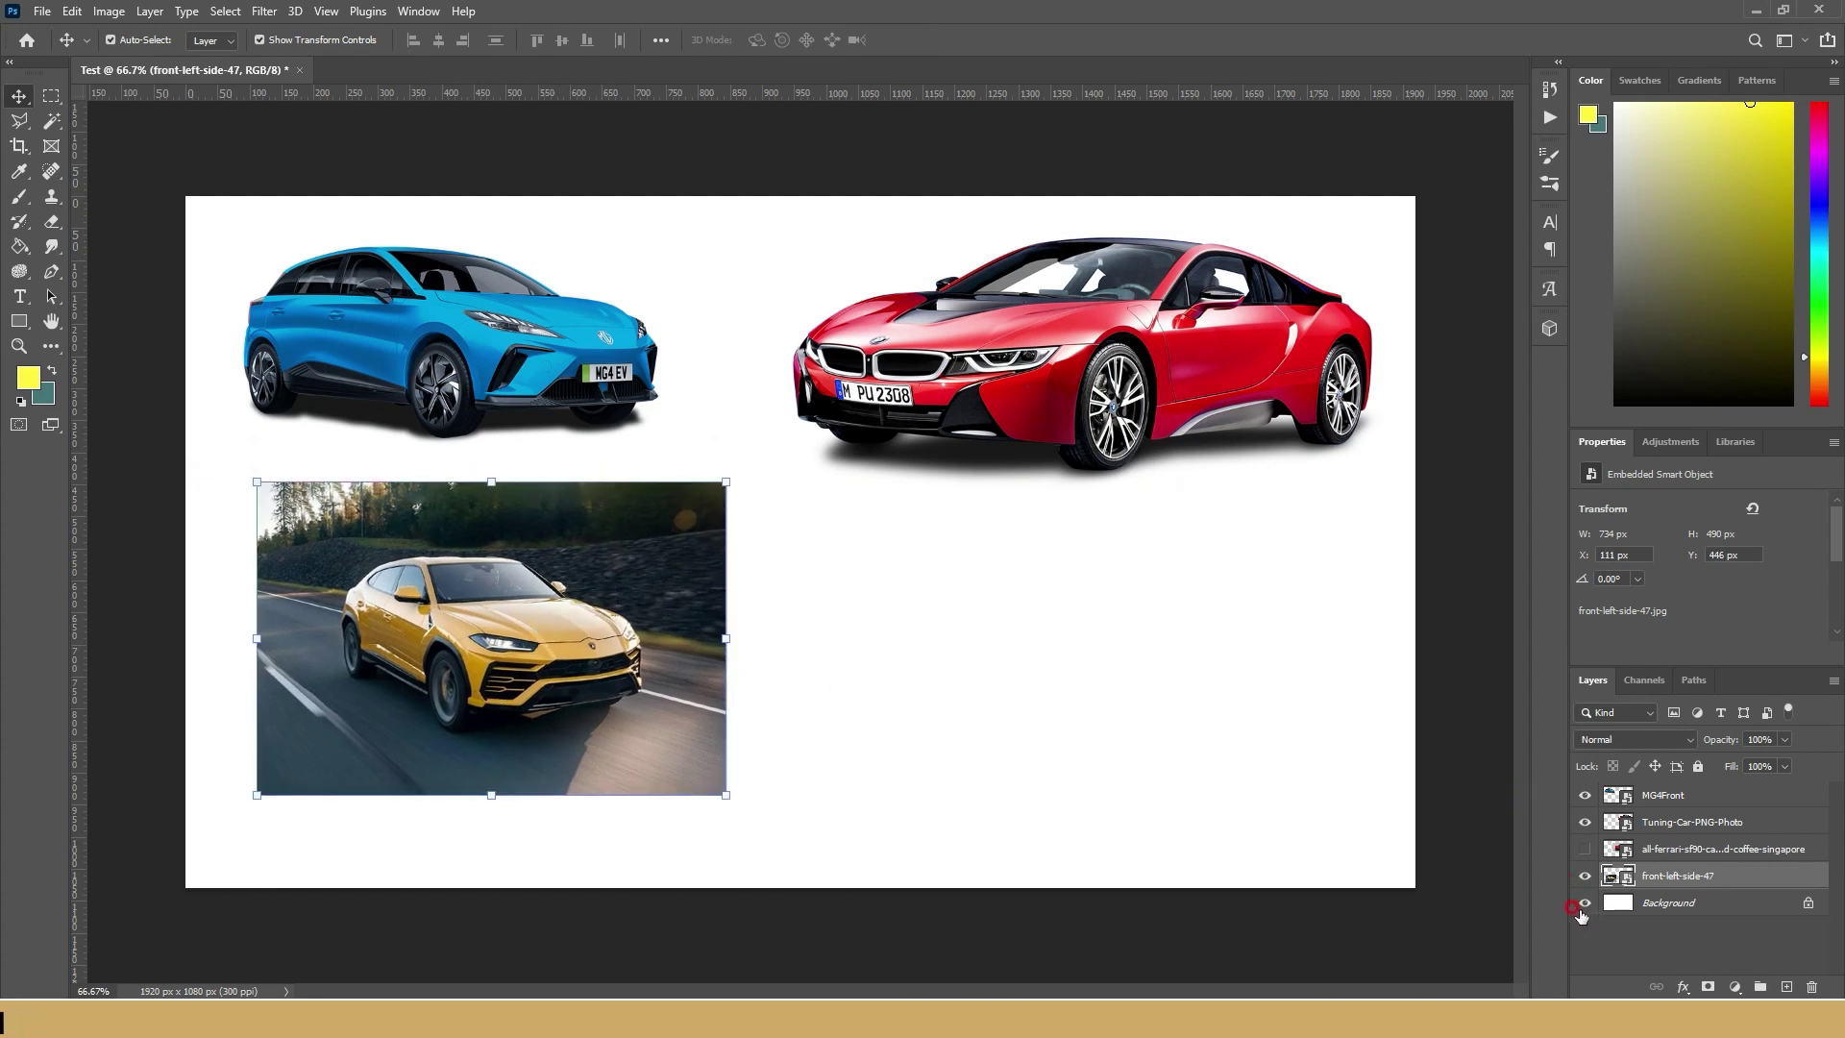
- Nudge each car individually, then shift all three together slightly left
{"action": "left_click_drag", "start_coordinate": [543, 357], "coordinate": [569, 348]}
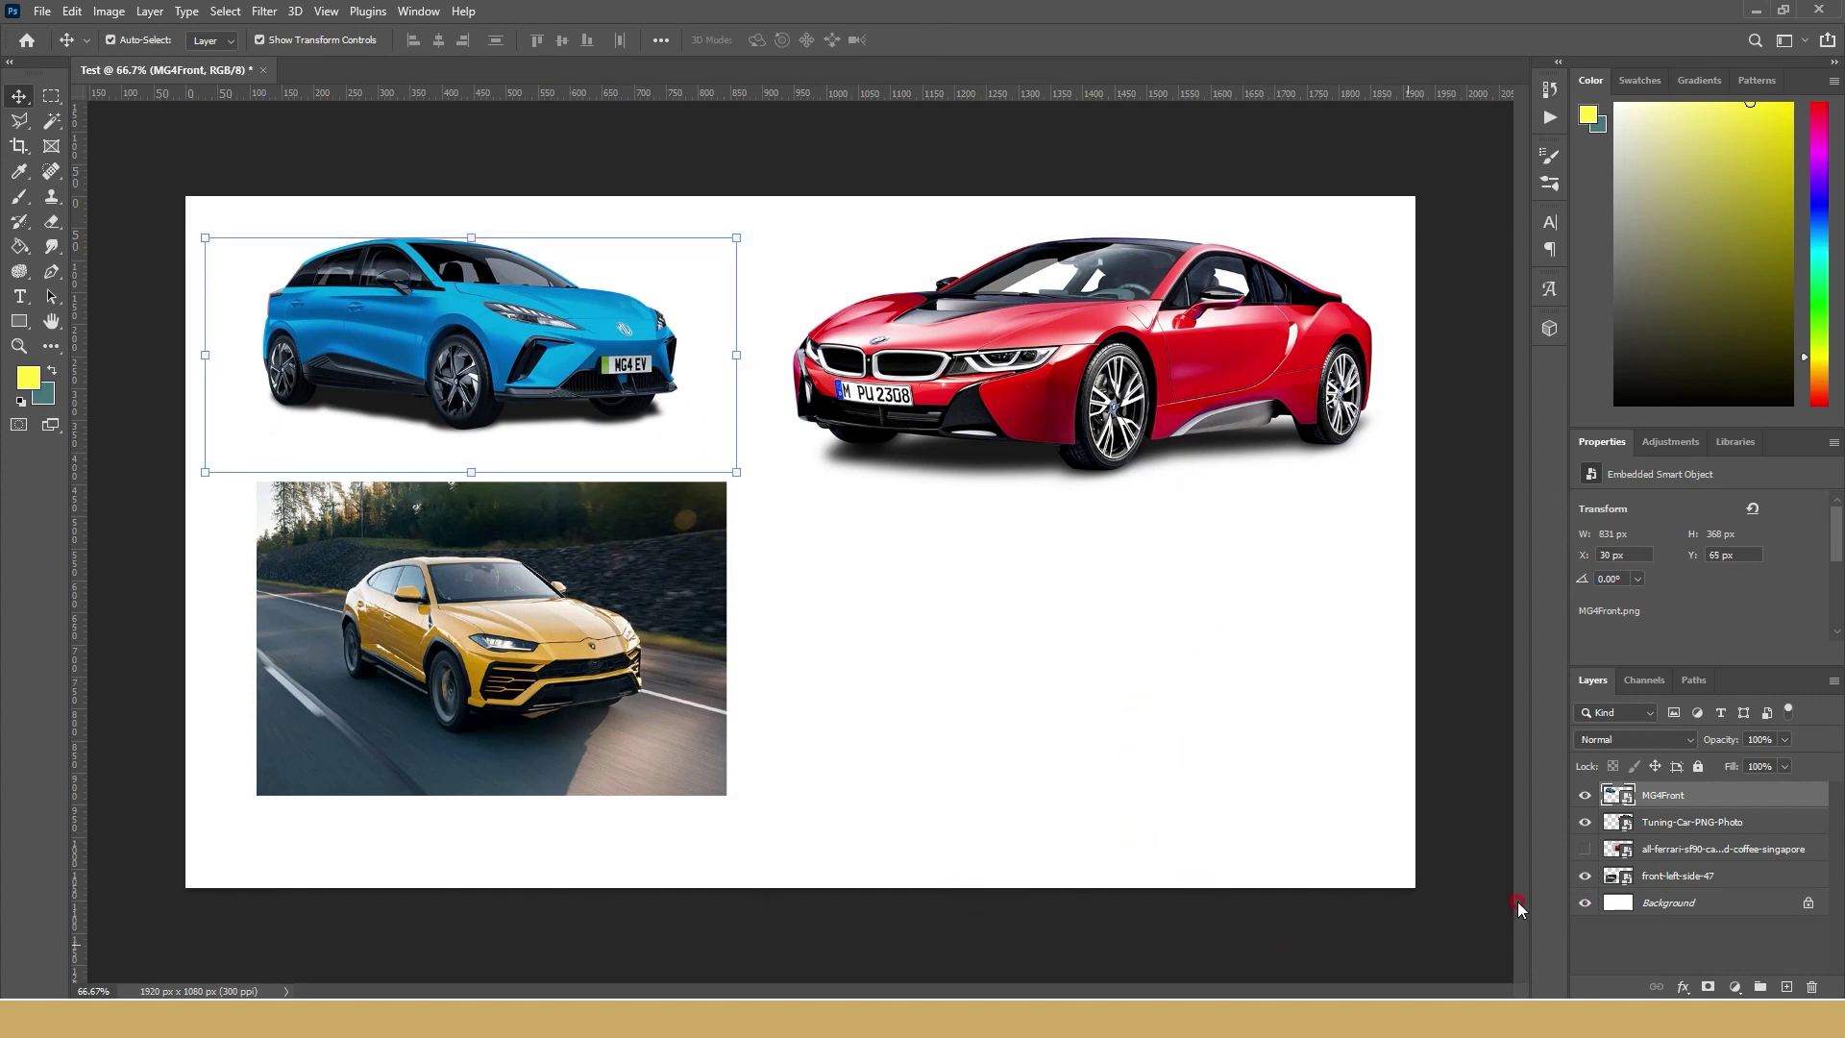
{"action": "left_click_drag", "start_coordinate": [531, 672], "coordinate": [527, 700]}
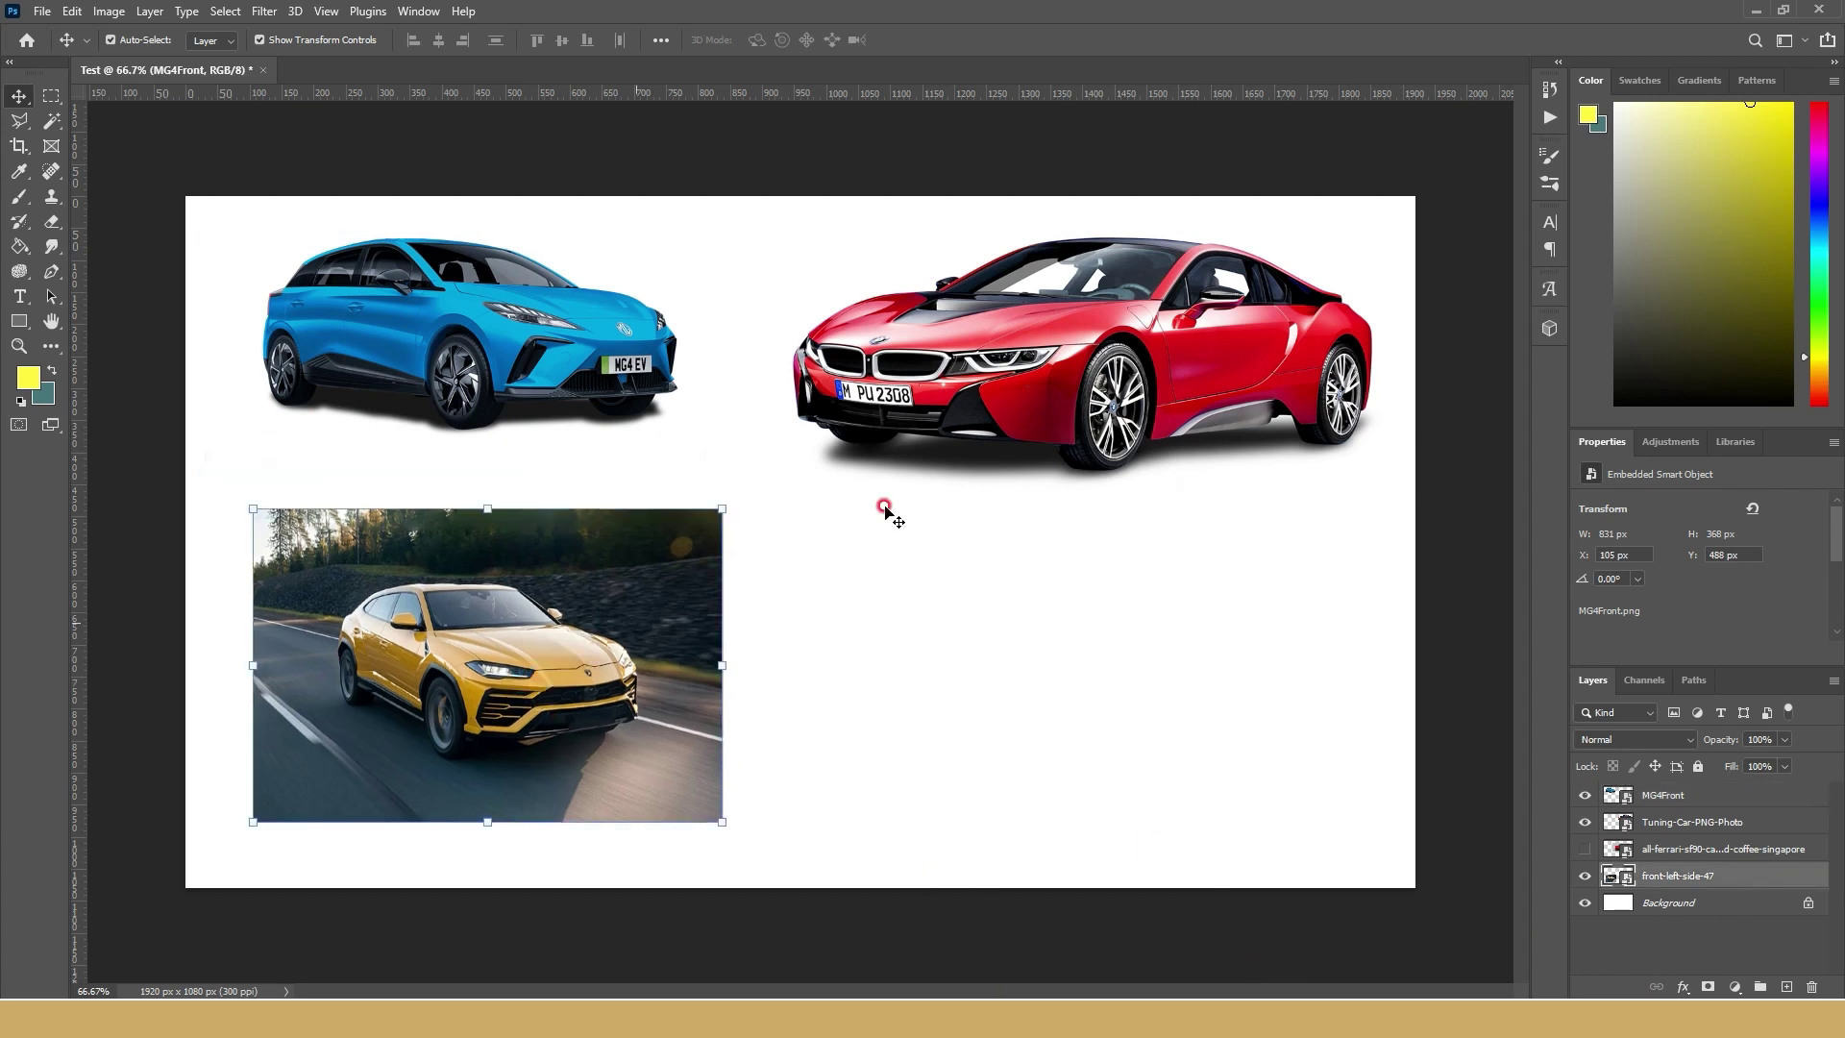
{"action": "left_click_drag", "start_coordinate": [1189, 367], "coordinate": [1160, 394]}
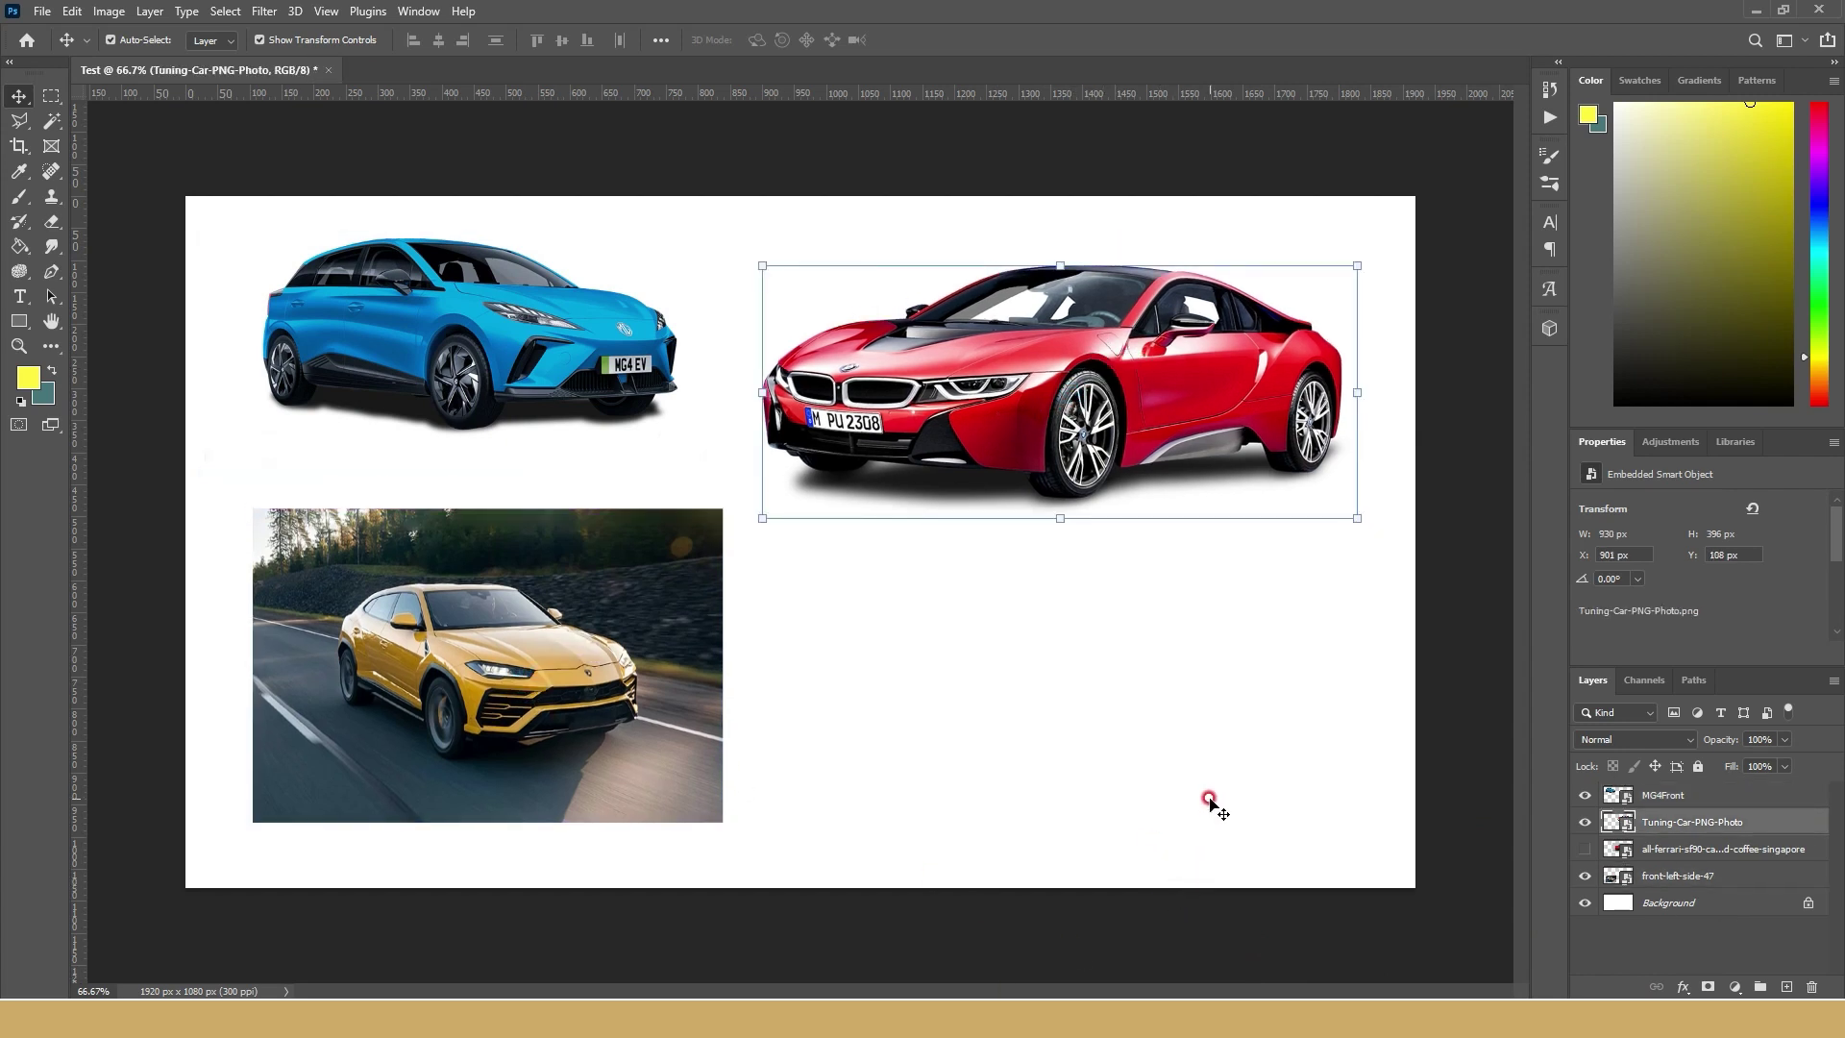
{"action": "left_click", "coordinate": [437, 326], "text": "shift"}
{"action": "left_click", "coordinate": [459, 747], "text": "shift"}
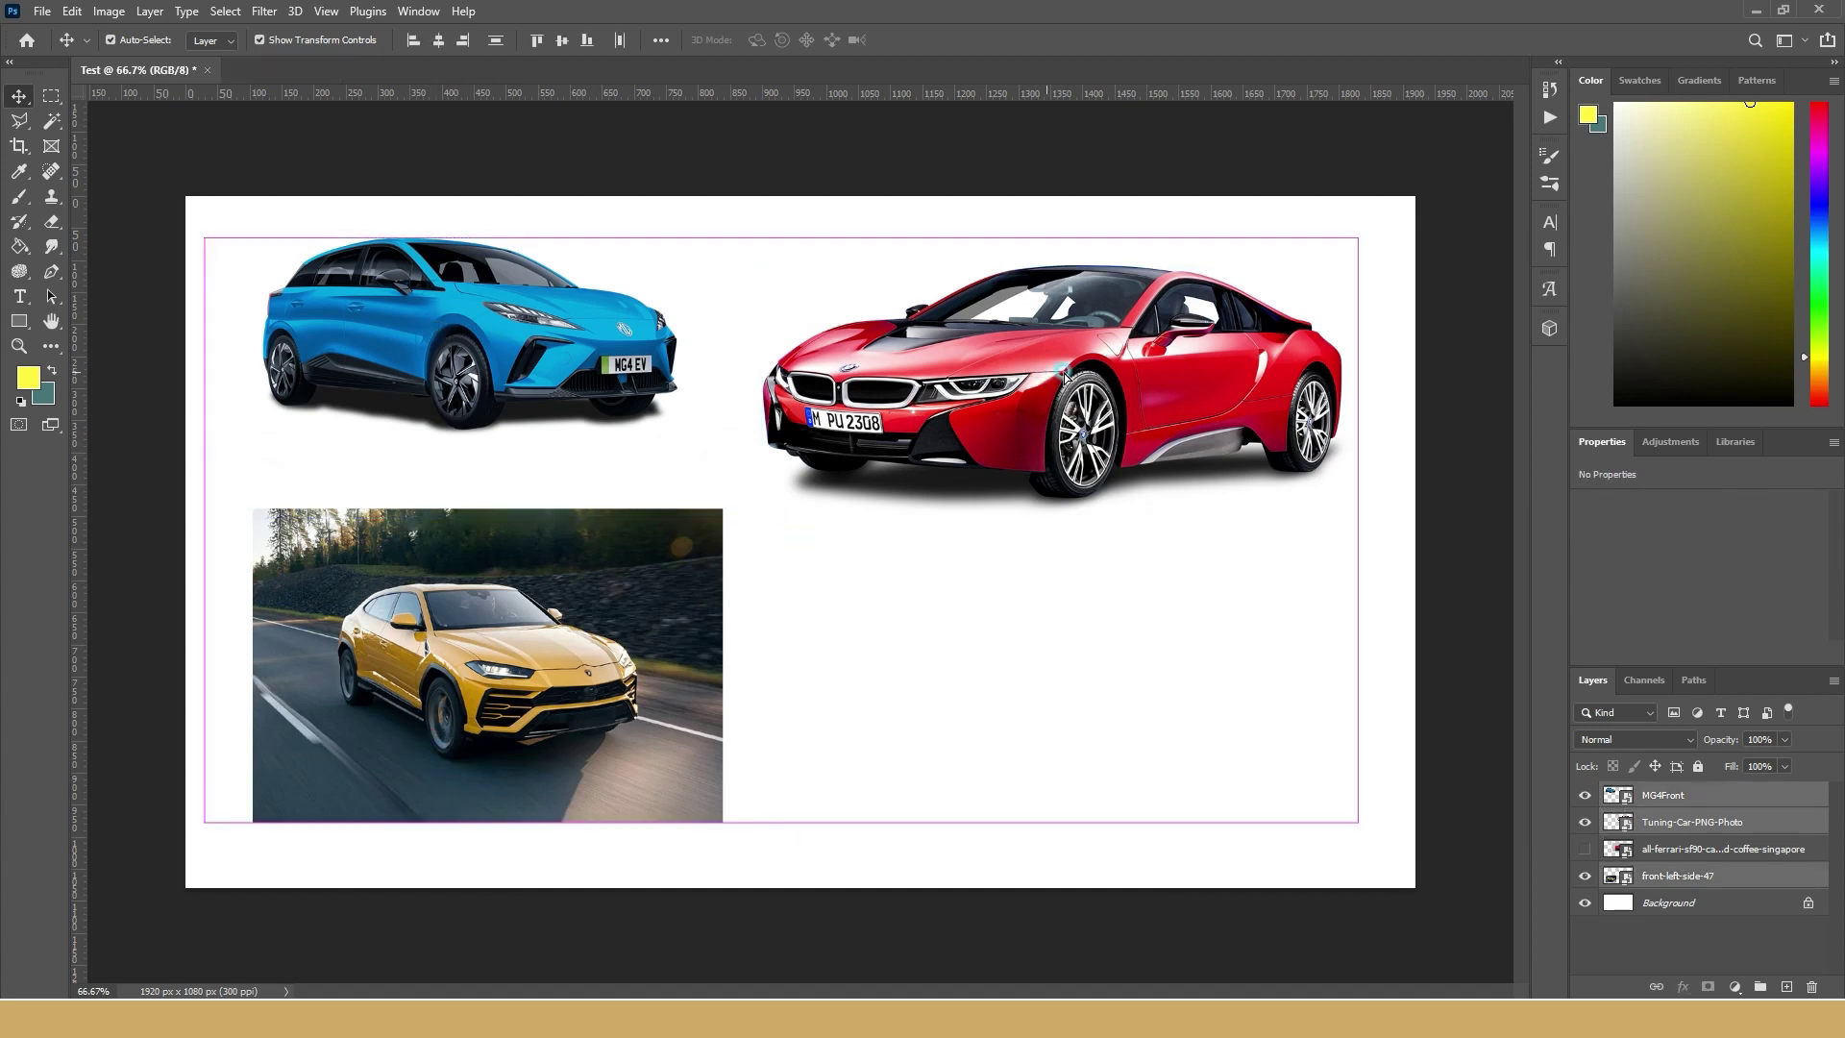
{"action": "left_click_drag", "start_coordinate": [1043, 376], "coordinate": [1027, 372]}
{"action": "left_click", "coordinate": [1115, 749]}
{"action": "left_click", "coordinate": [1386, 663]}
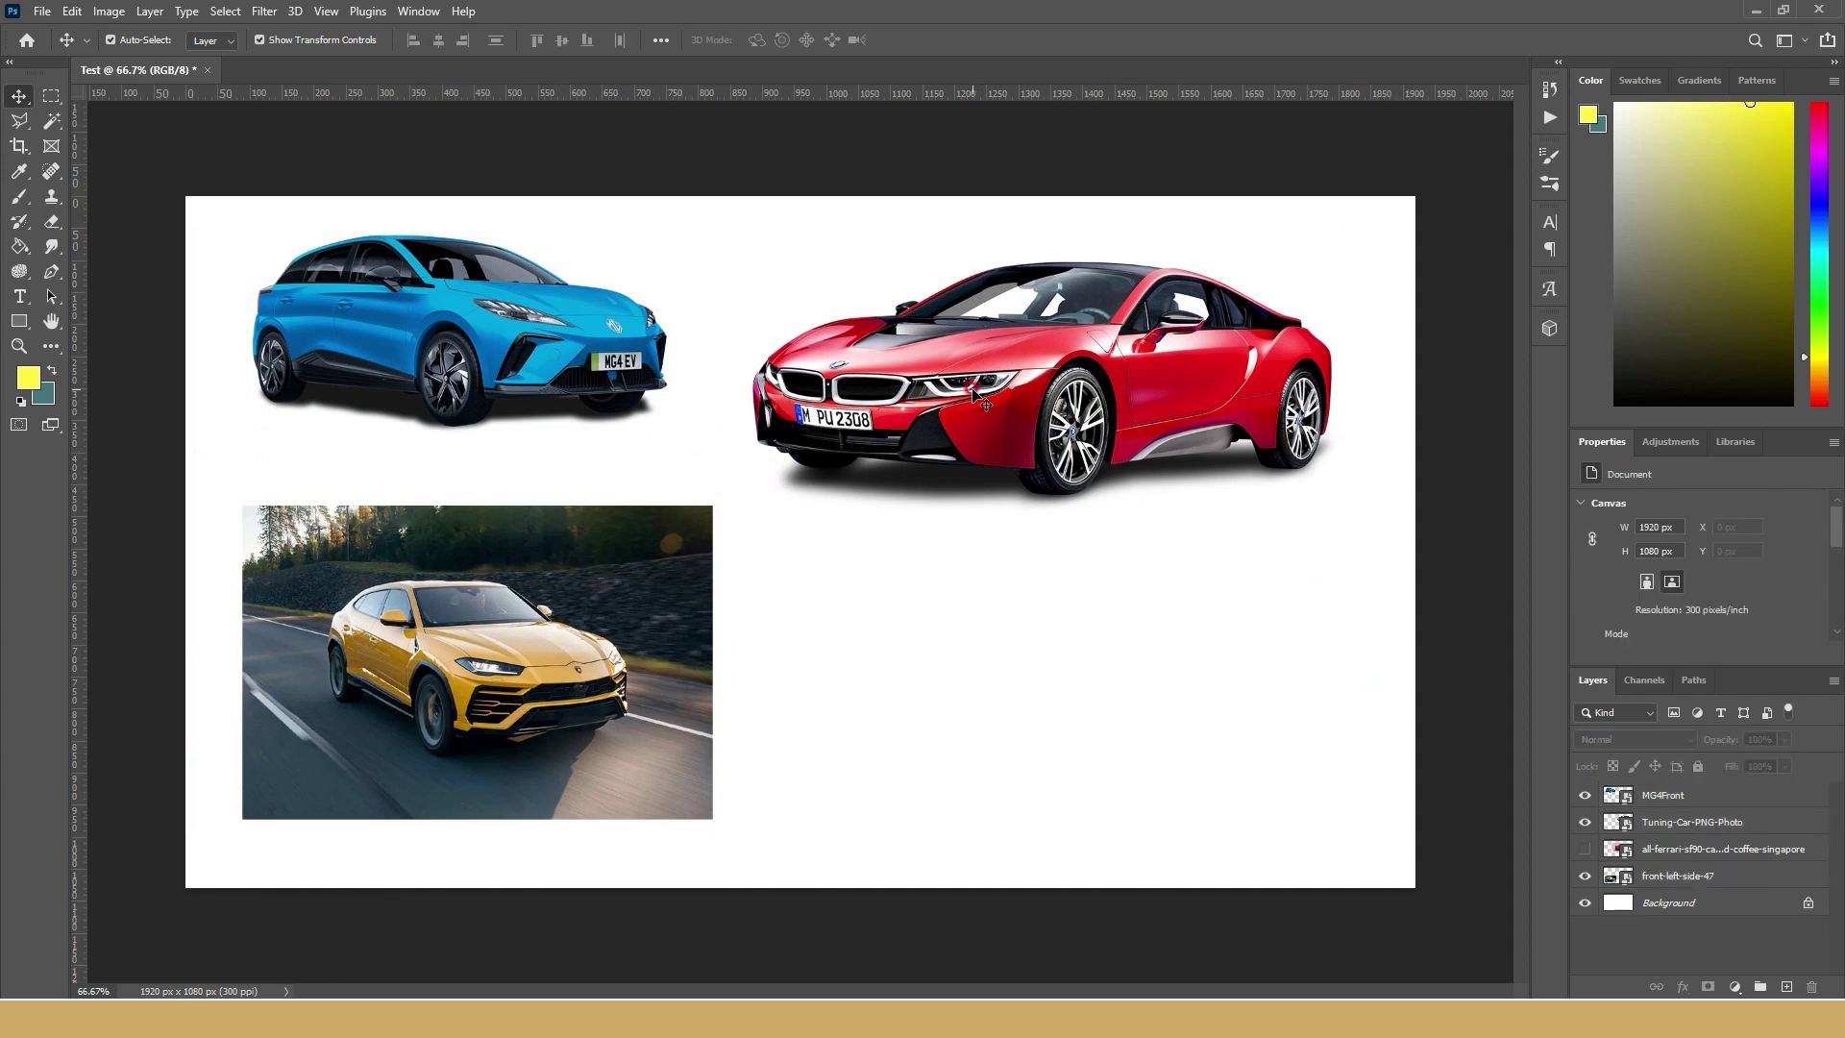
- Move the red car up and slightly right into its new spot
{"action": "left_click", "coordinate": [1203, 447]}
{"action": "left_click", "coordinate": [499, 320], "text": "shift"}
{"action": "left_click", "coordinate": [1317, 680]}
{"action": "left_click", "coordinate": [1376, 296]}
{"action": "left_click_drag", "start_coordinate": [1111, 358], "coordinate": [1129, 330]}
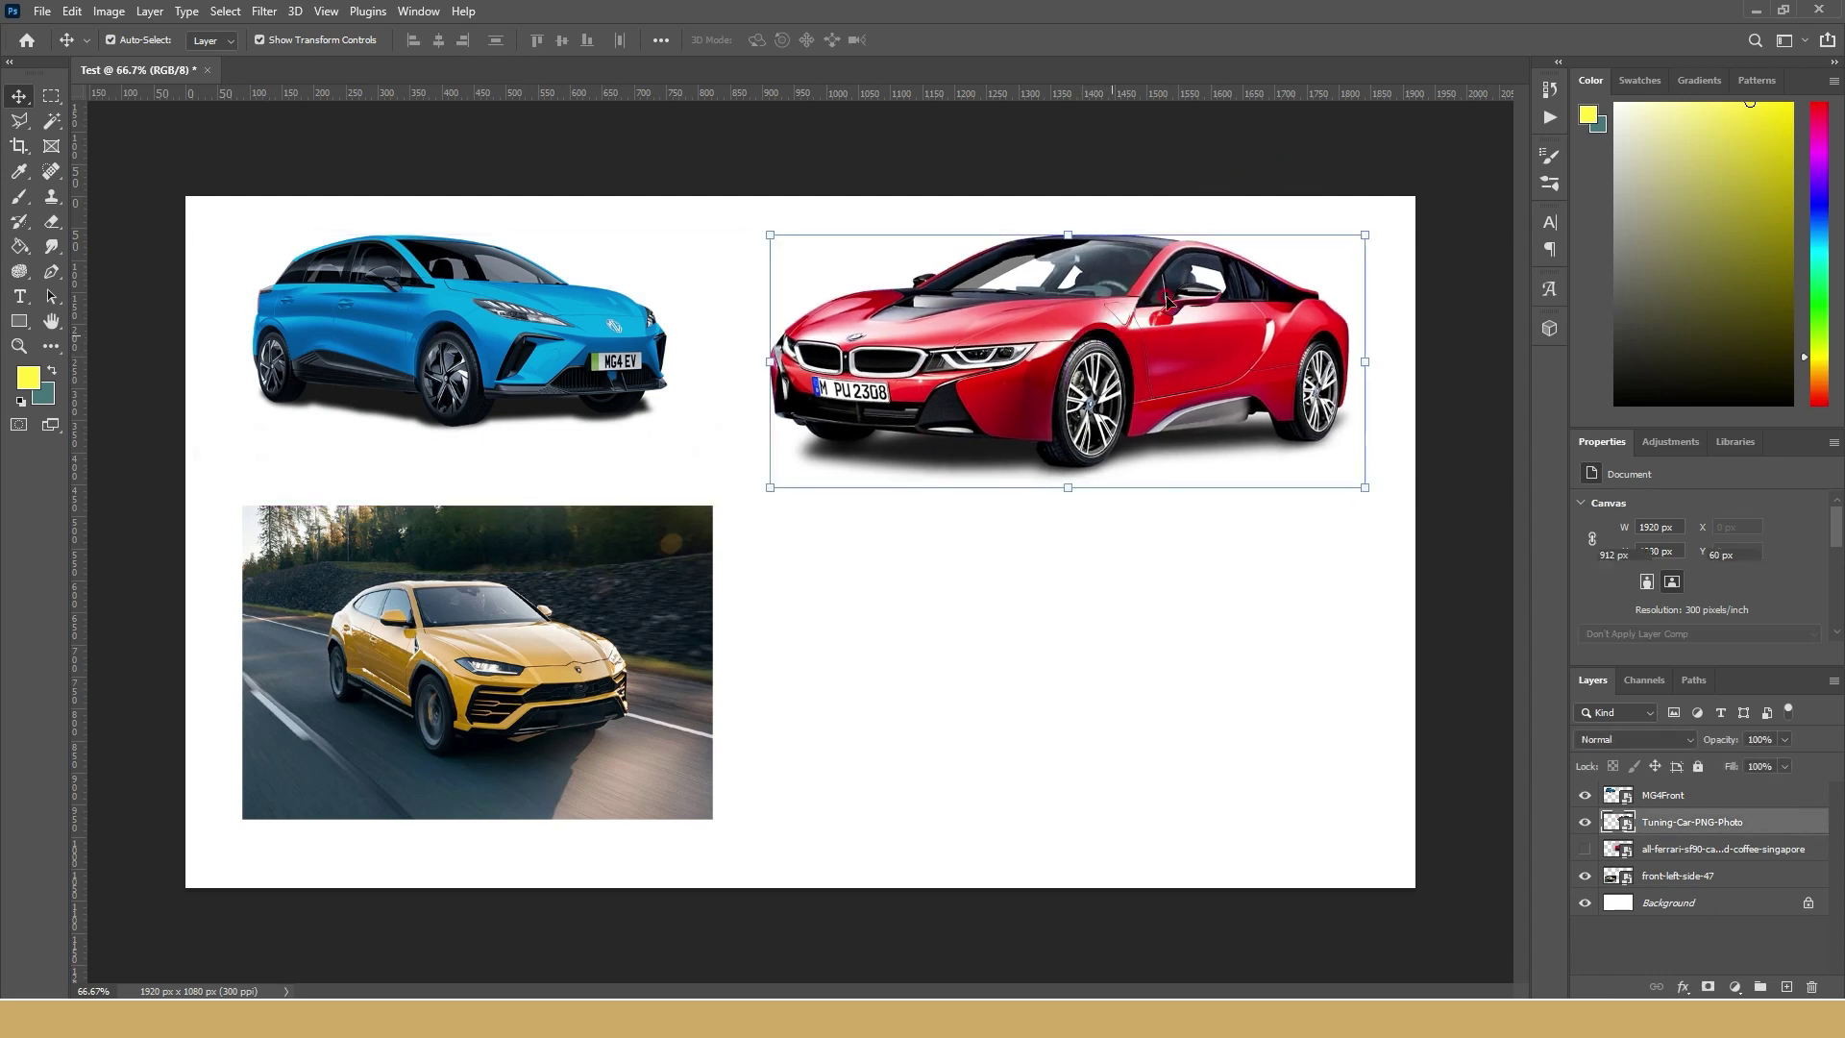
{"action": "left_click", "coordinate": [1393, 158]}
{"action": "left_click", "coordinate": [1389, 217]}
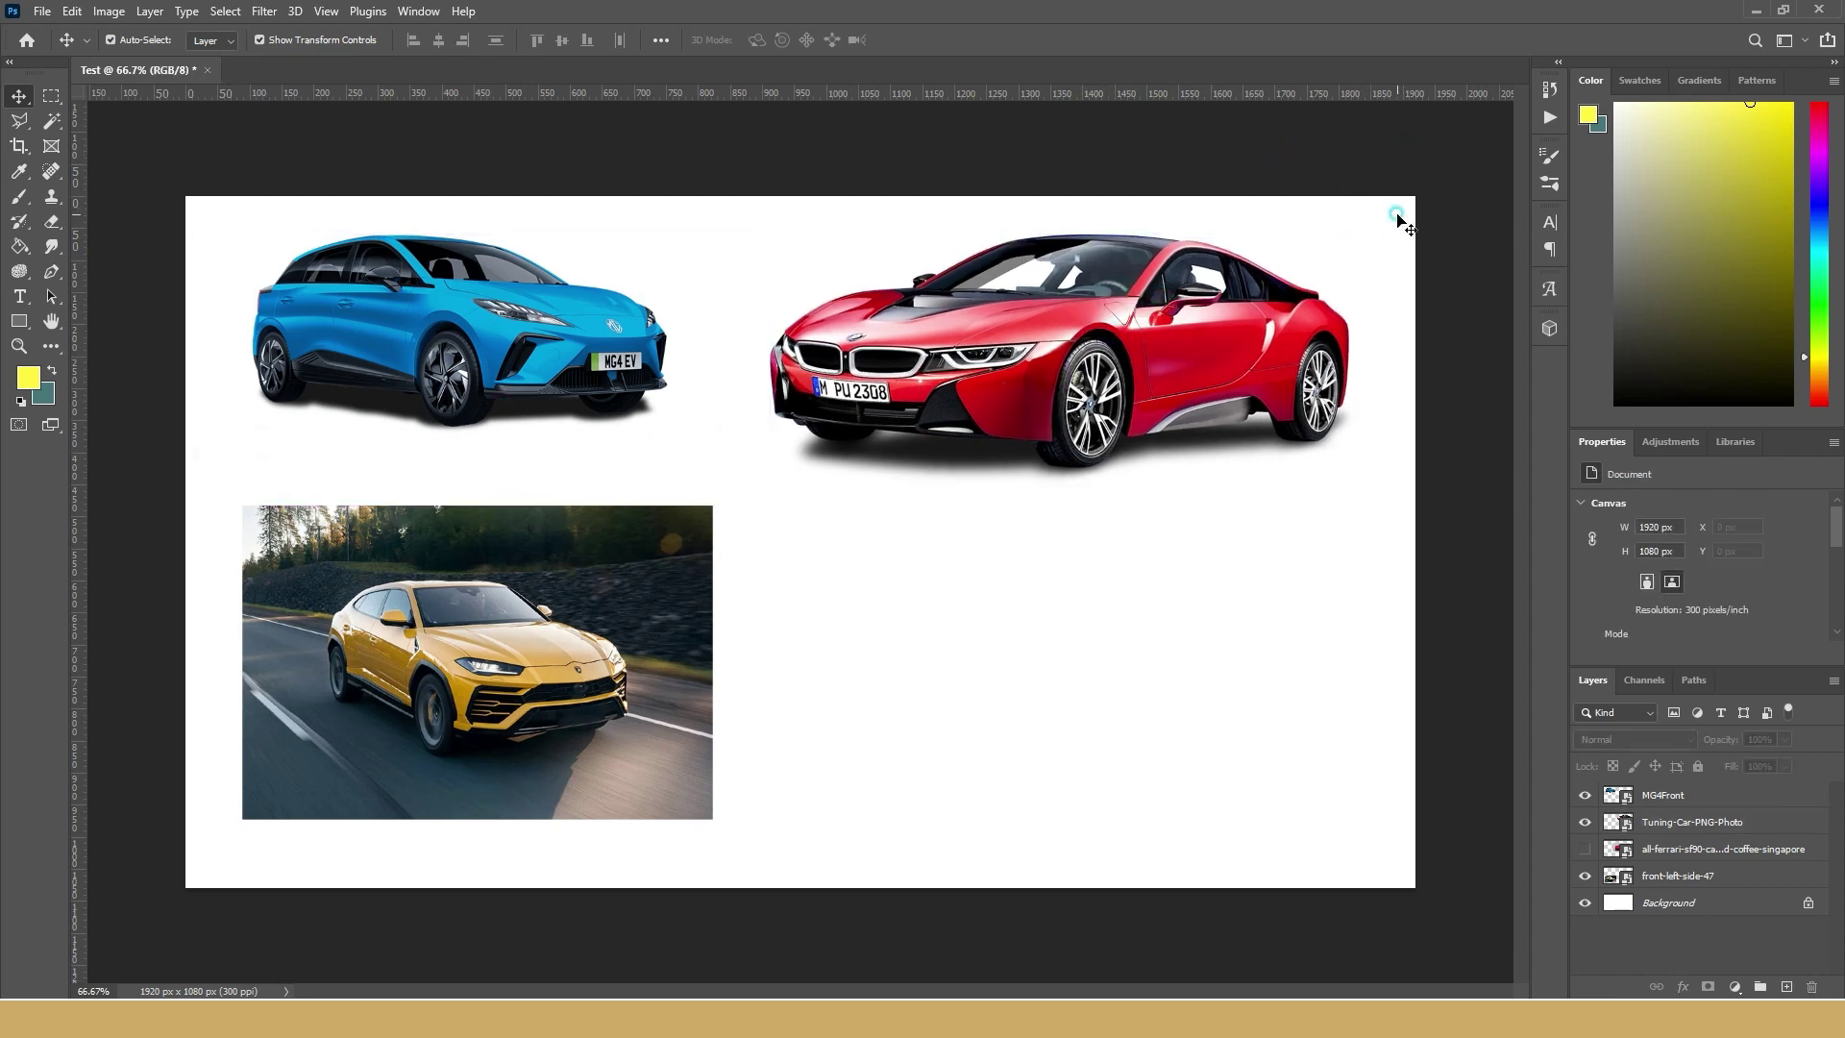
- Box-select groups of cars, then unlock the Background into Layer 0 and shift it
{"action": "left_click_drag", "start_coordinate": [1398, 213], "coordinate": [922, 317]}
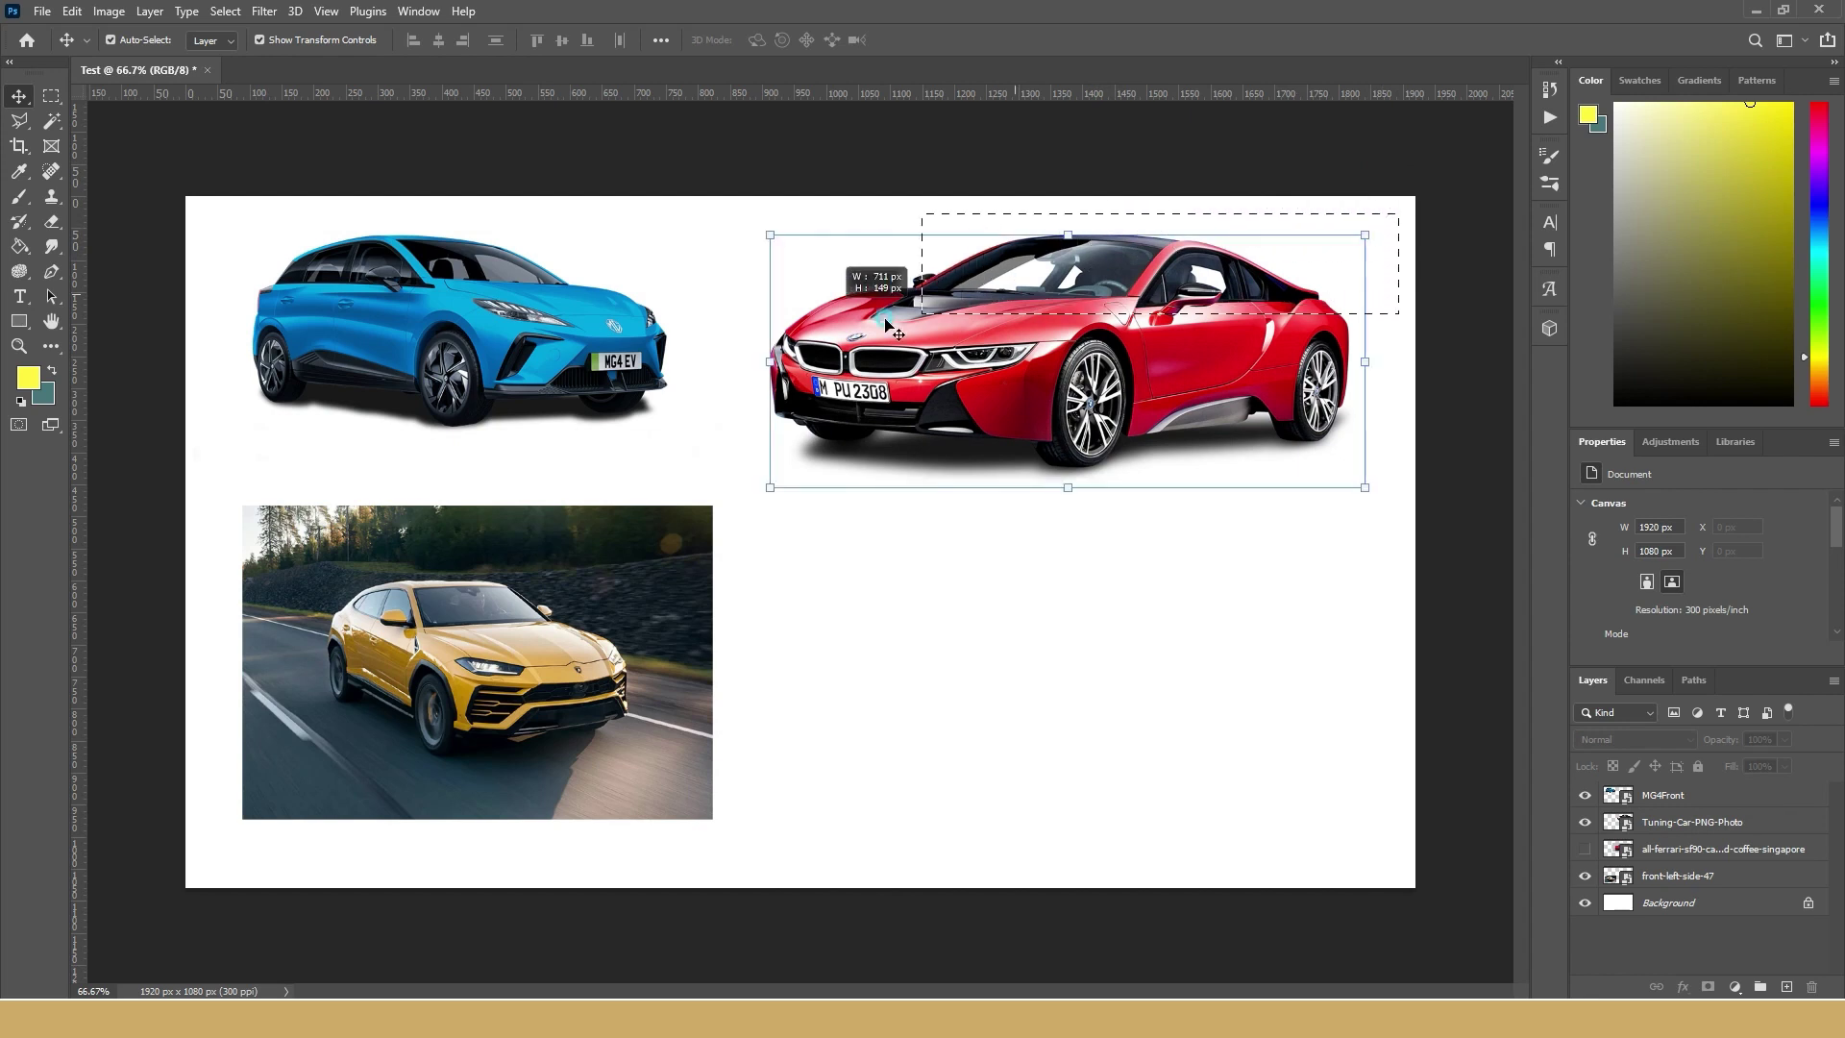
{"action": "mouse_move", "coordinate": [922, 316]}
{"action": "left_mouse_down"}
{"action": "mouse_move", "coordinate": [485, 466]}
{"action": "mouse_move", "coordinate": [456, 696]}
{"action": "left_mouse_up"}
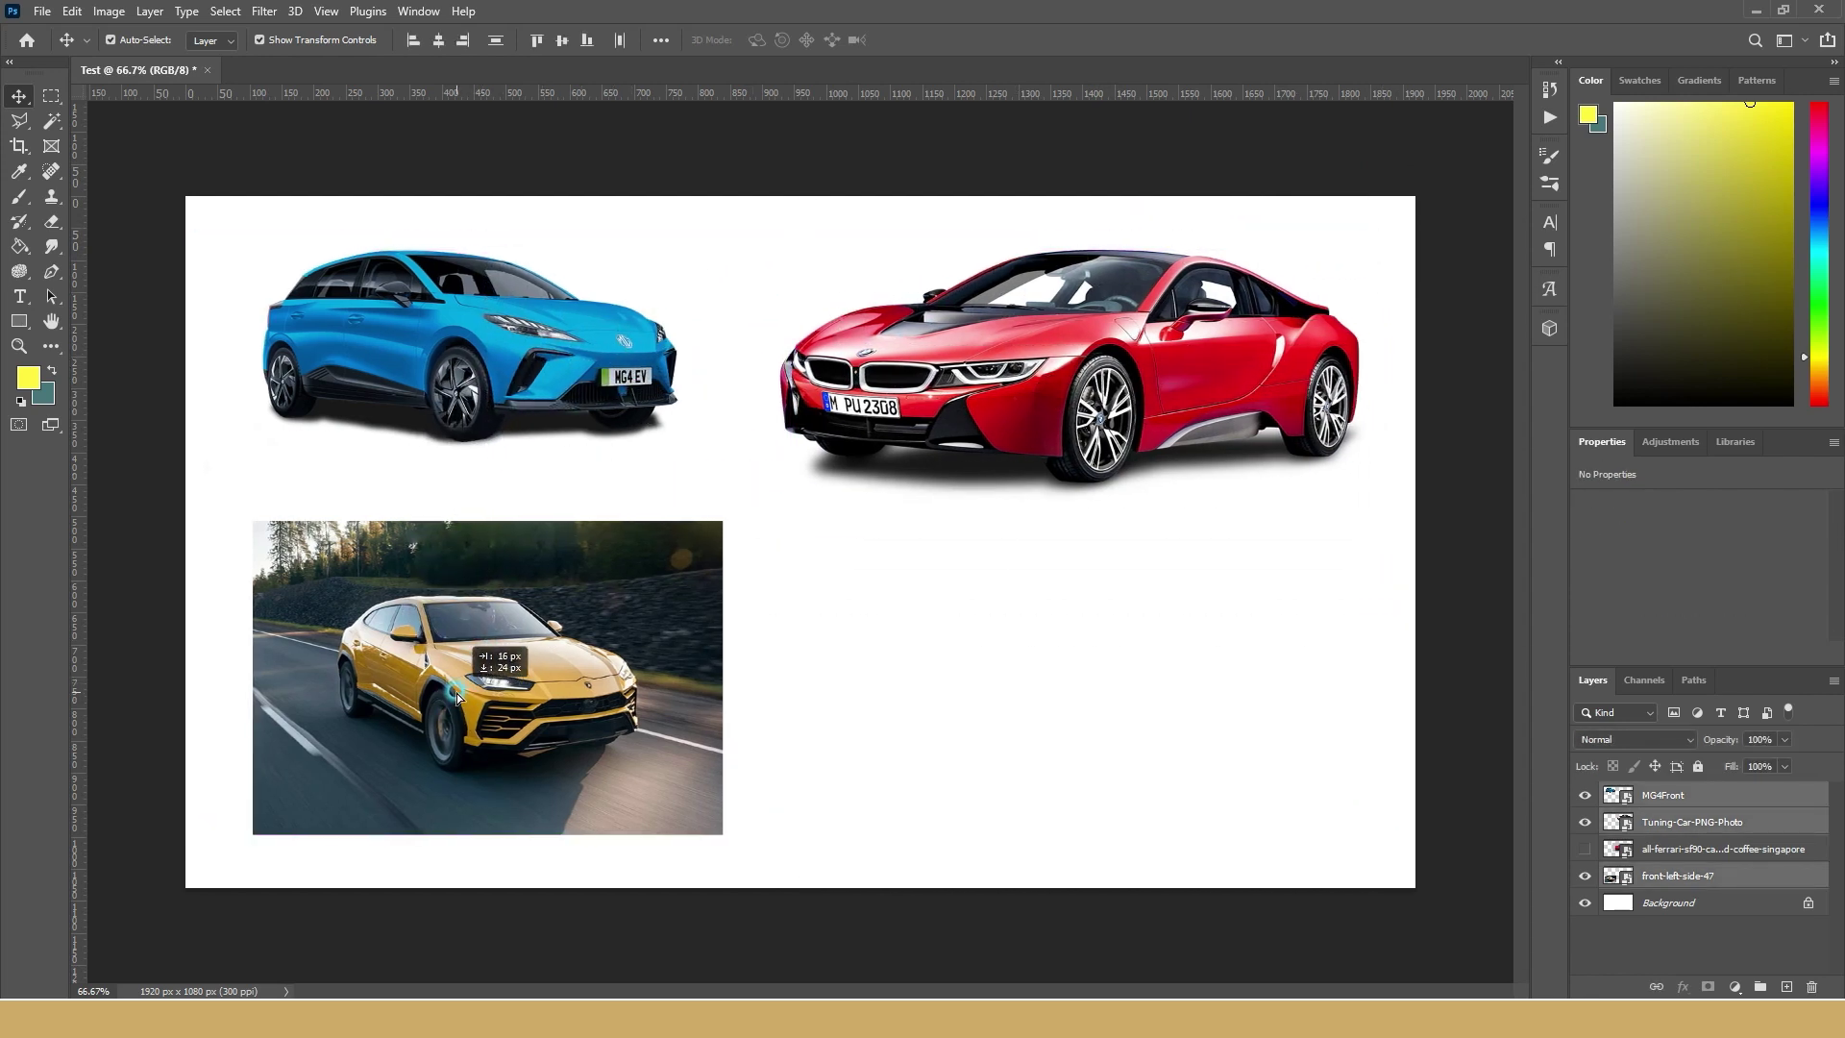
{"action": "left_click", "coordinate": [1067, 720]}
{"action": "left_click_drag", "start_coordinate": [641, 223], "coordinate": [488, 745]}
{"action": "left_click", "coordinate": [1162, 781]}
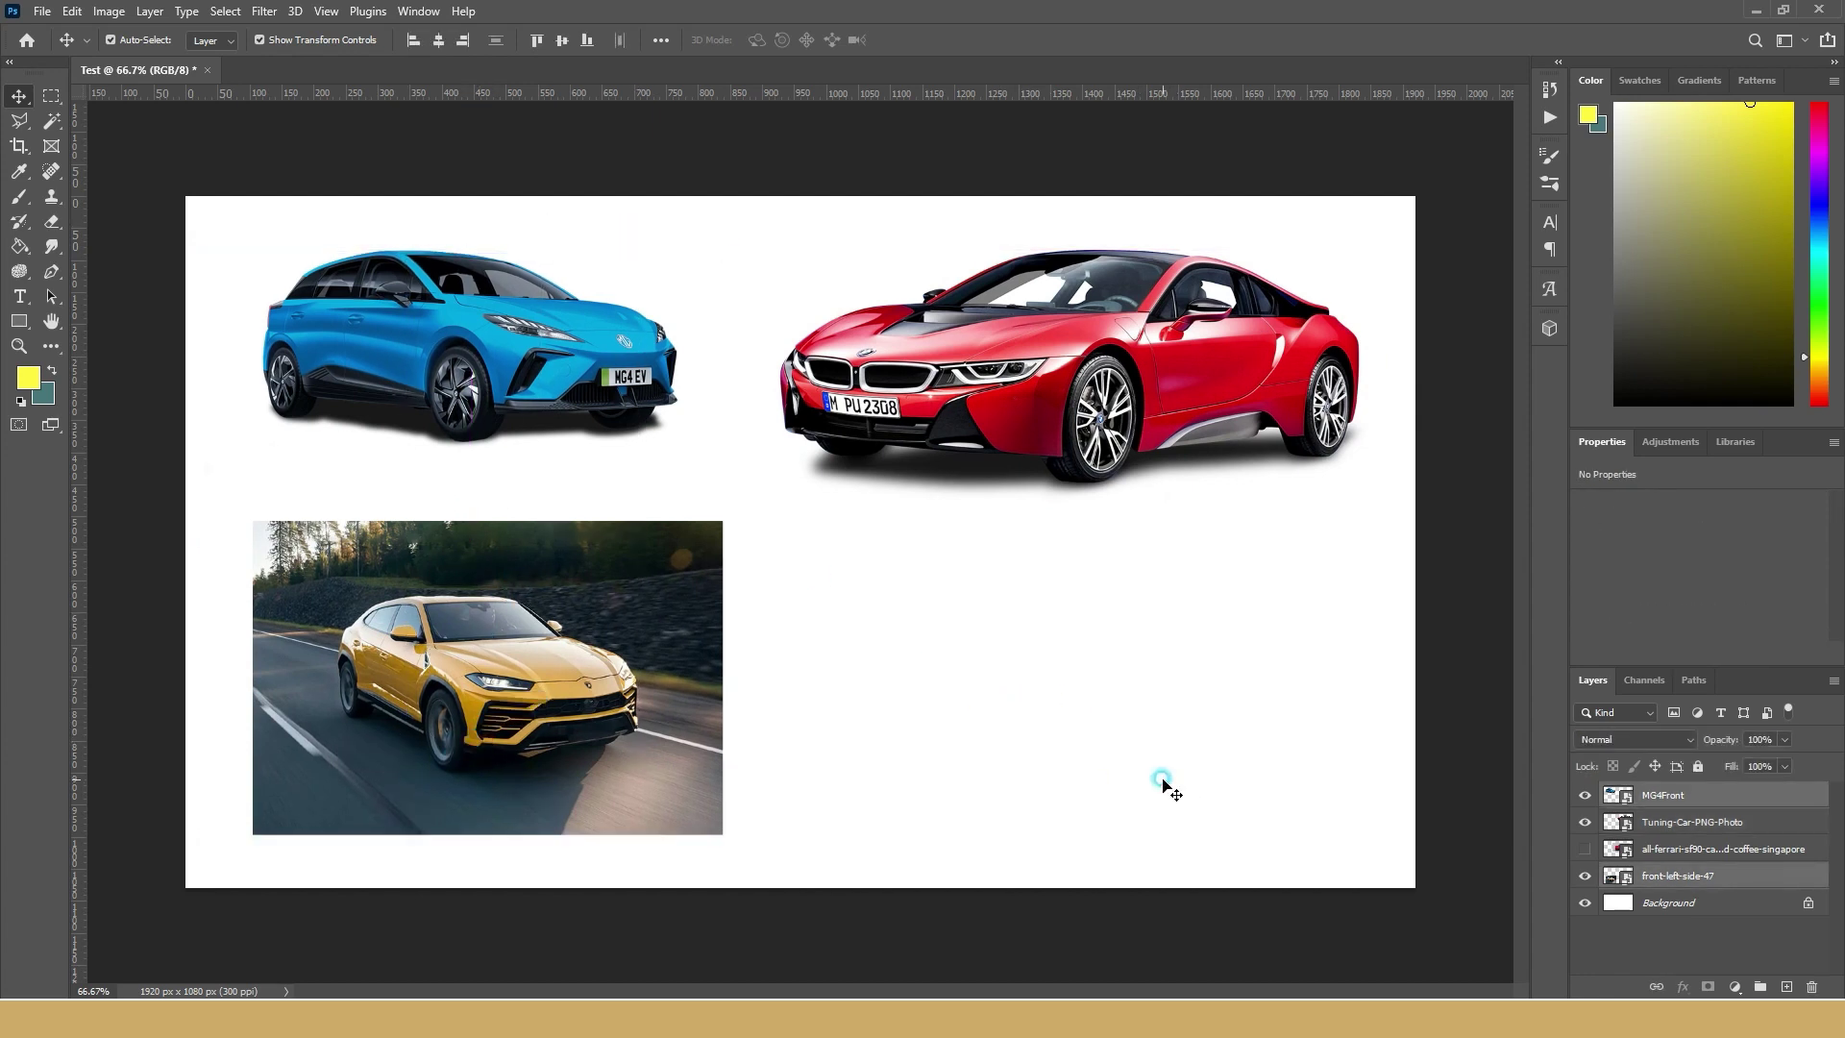
{"action": "left_click", "coordinate": [1806, 905]}
{"action": "left_click_drag", "start_coordinate": [1398, 234], "coordinate": [1398, 236]}
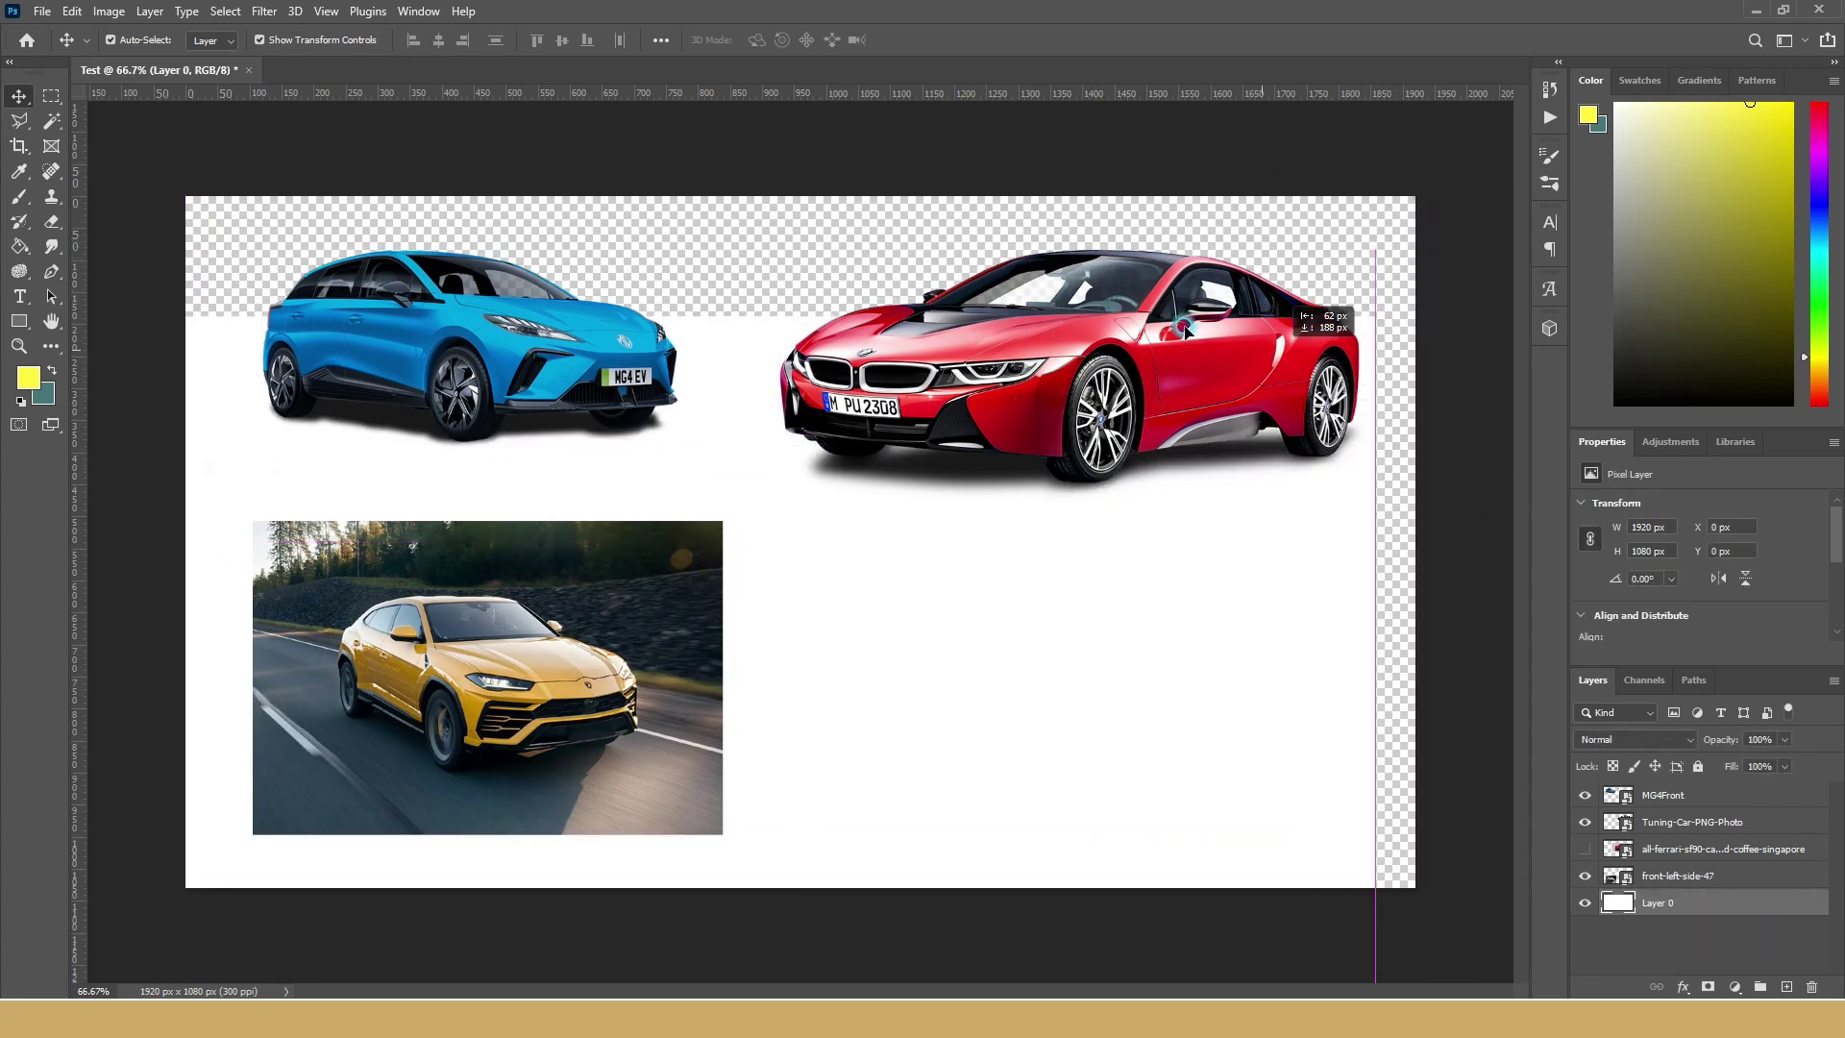
- Return the white Layer 0 to its original position and lock it
{"action": "left_click_drag", "start_coordinate": [1398, 235], "coordinate": [1375, 233]}
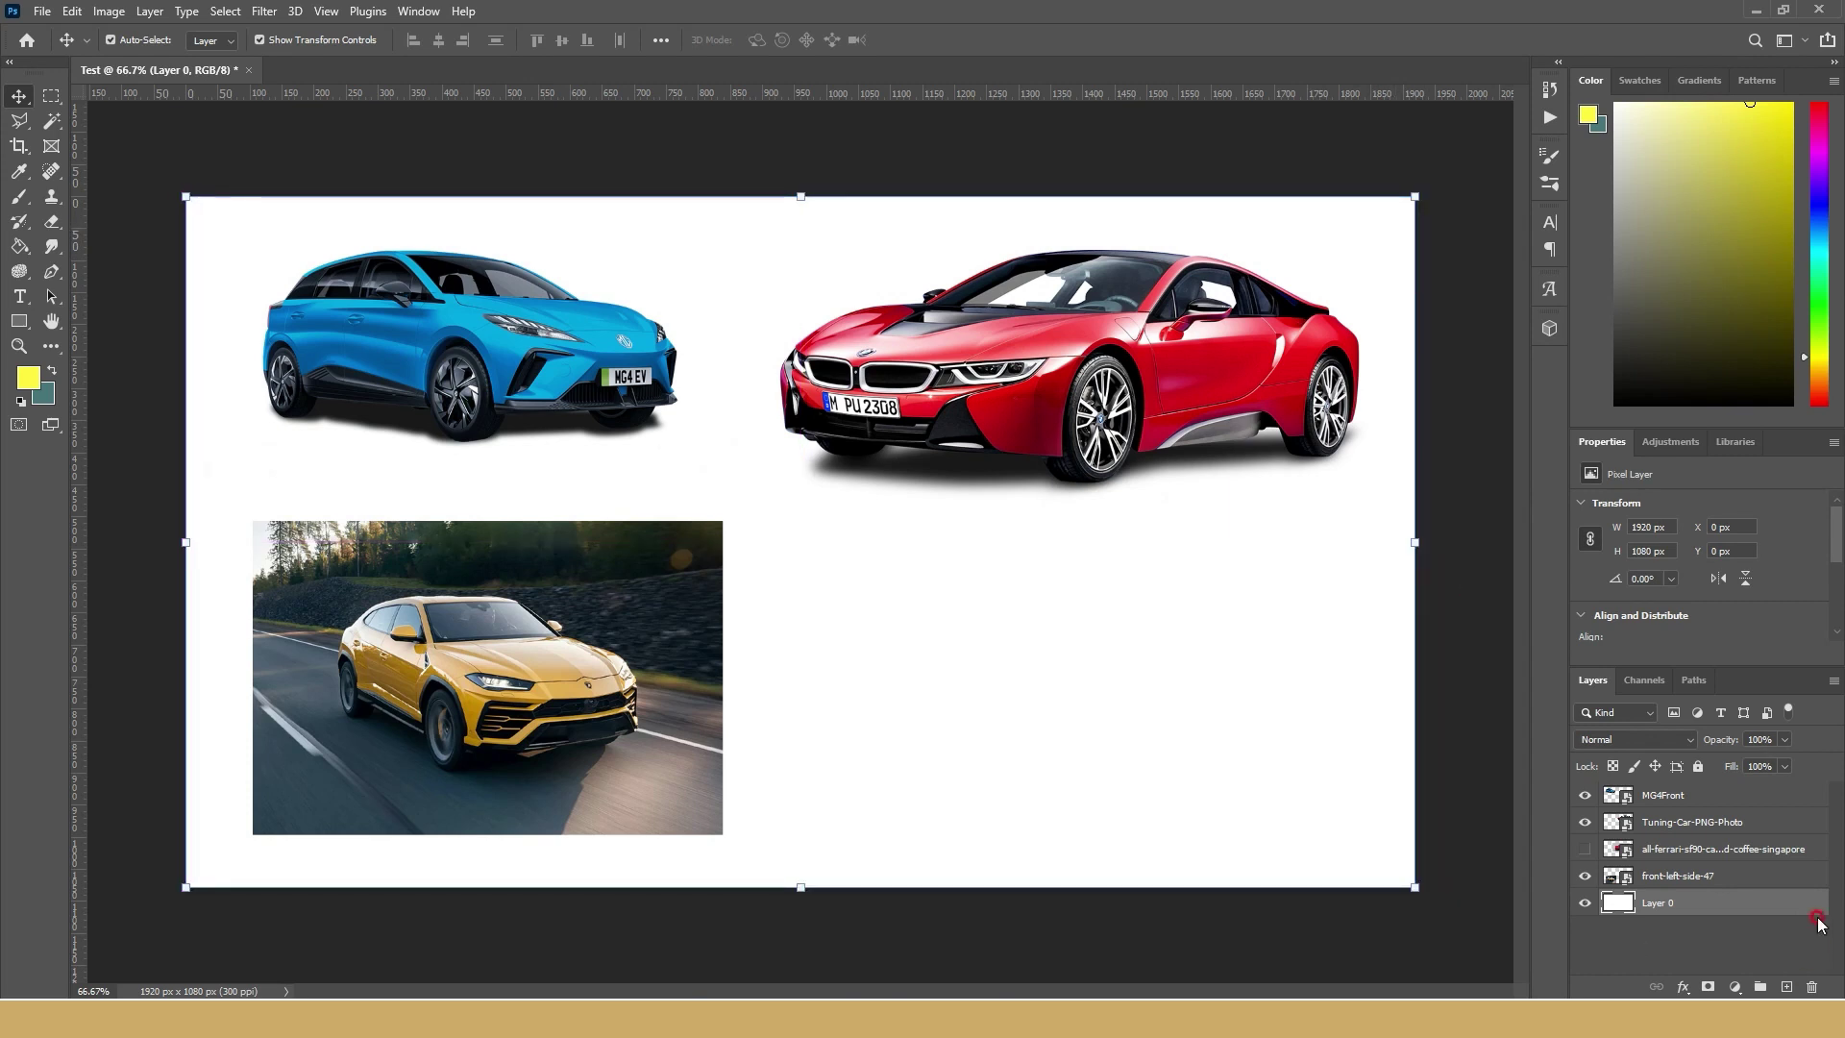
{"action": "left_click", "coordinate": [1699, 765]}
{"action": "left_click", "coordinate": [1698, 766]}
{"action": "left_click", "coordinate": [1696, 766]}
{"action": "left_click", "coordinate": [1807, 903]}
{"action": "left_click", "coordinate": [1698, 766]}
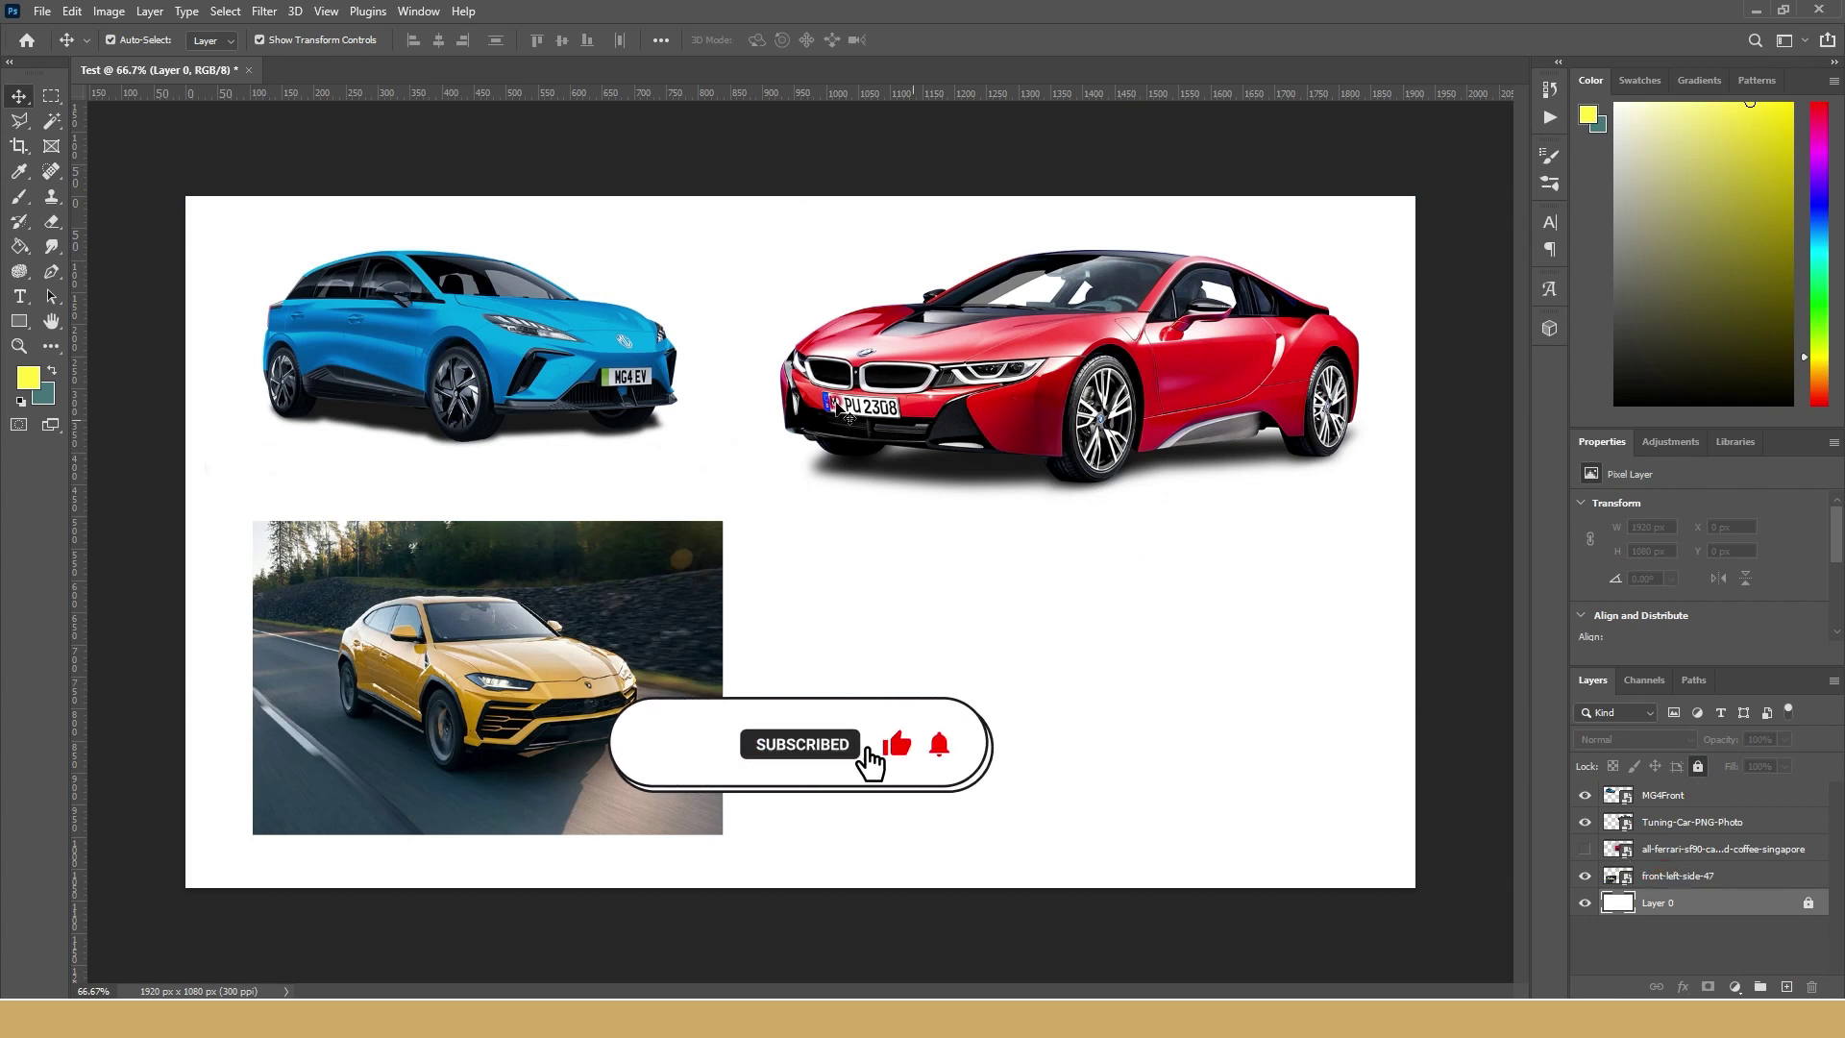
- Lock the MG4Front layer, then nudge the Lamborghini photo and BMW into place
{"action": "left_click", "coordinate": [629, 375]}
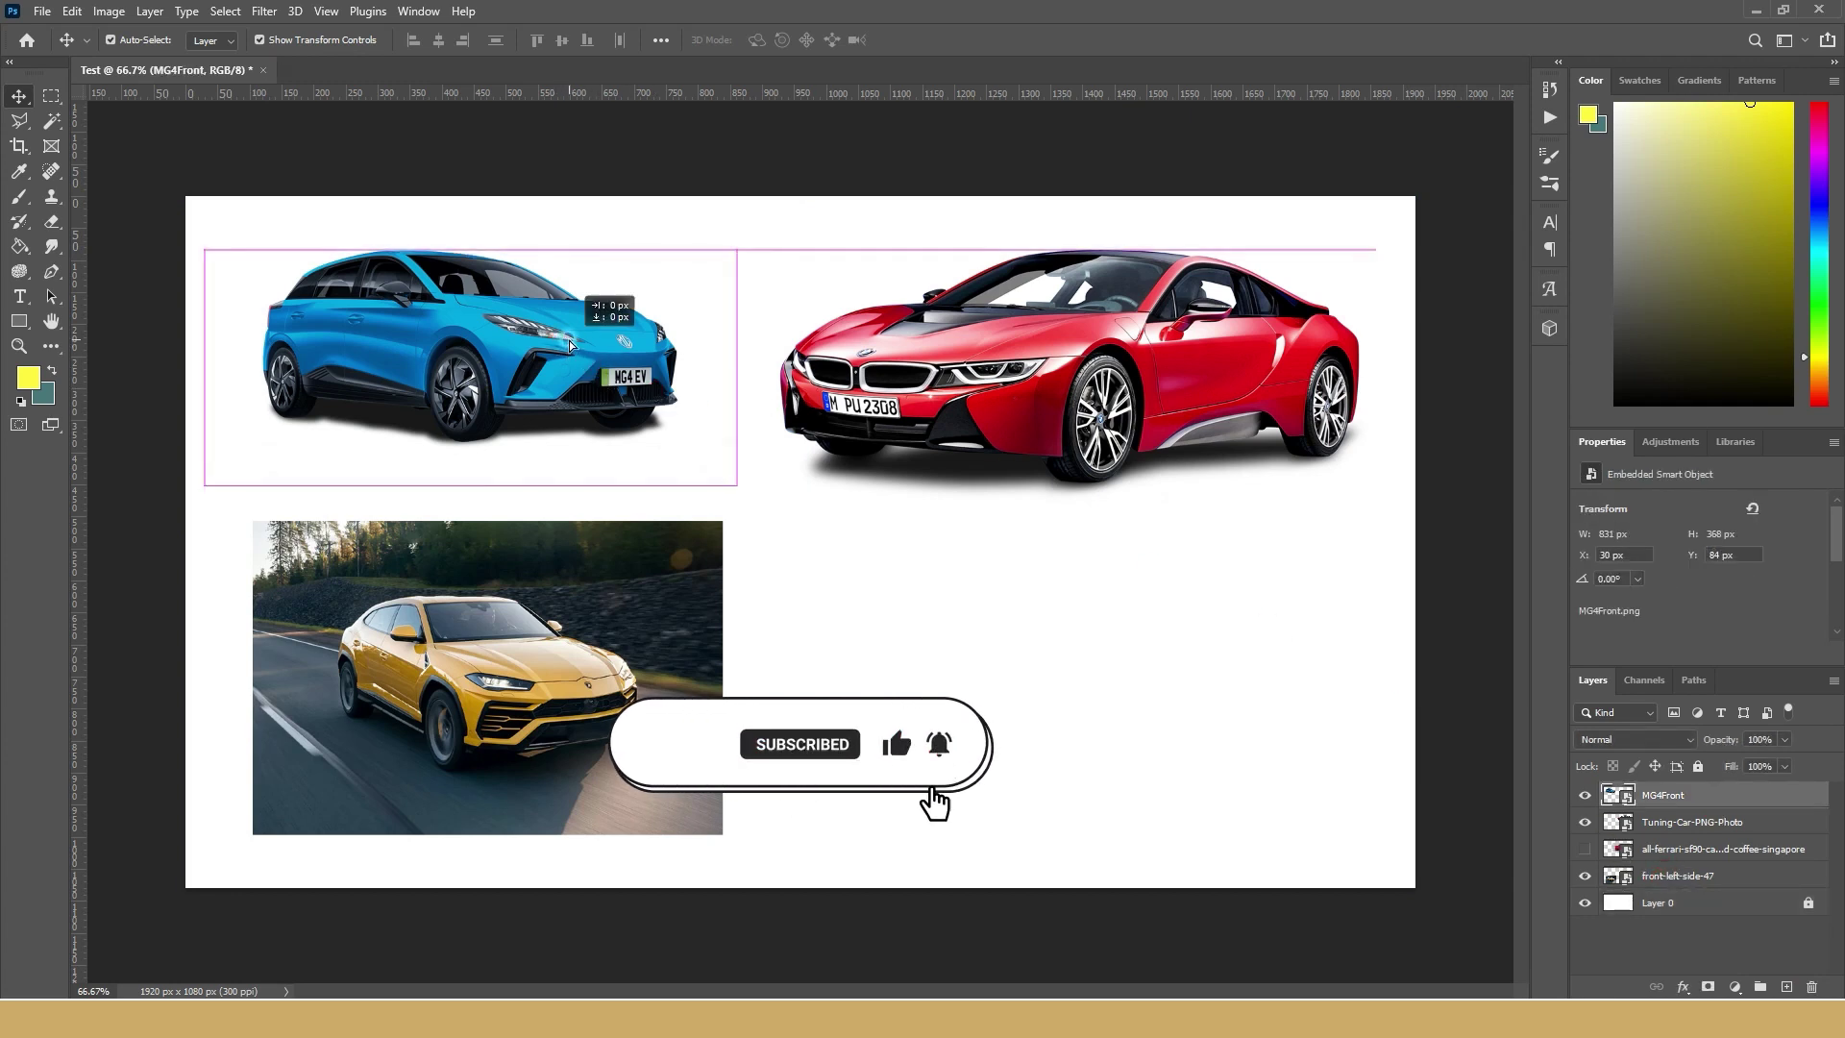
{"action": "left_click", "coordinate": [1699, 765]}
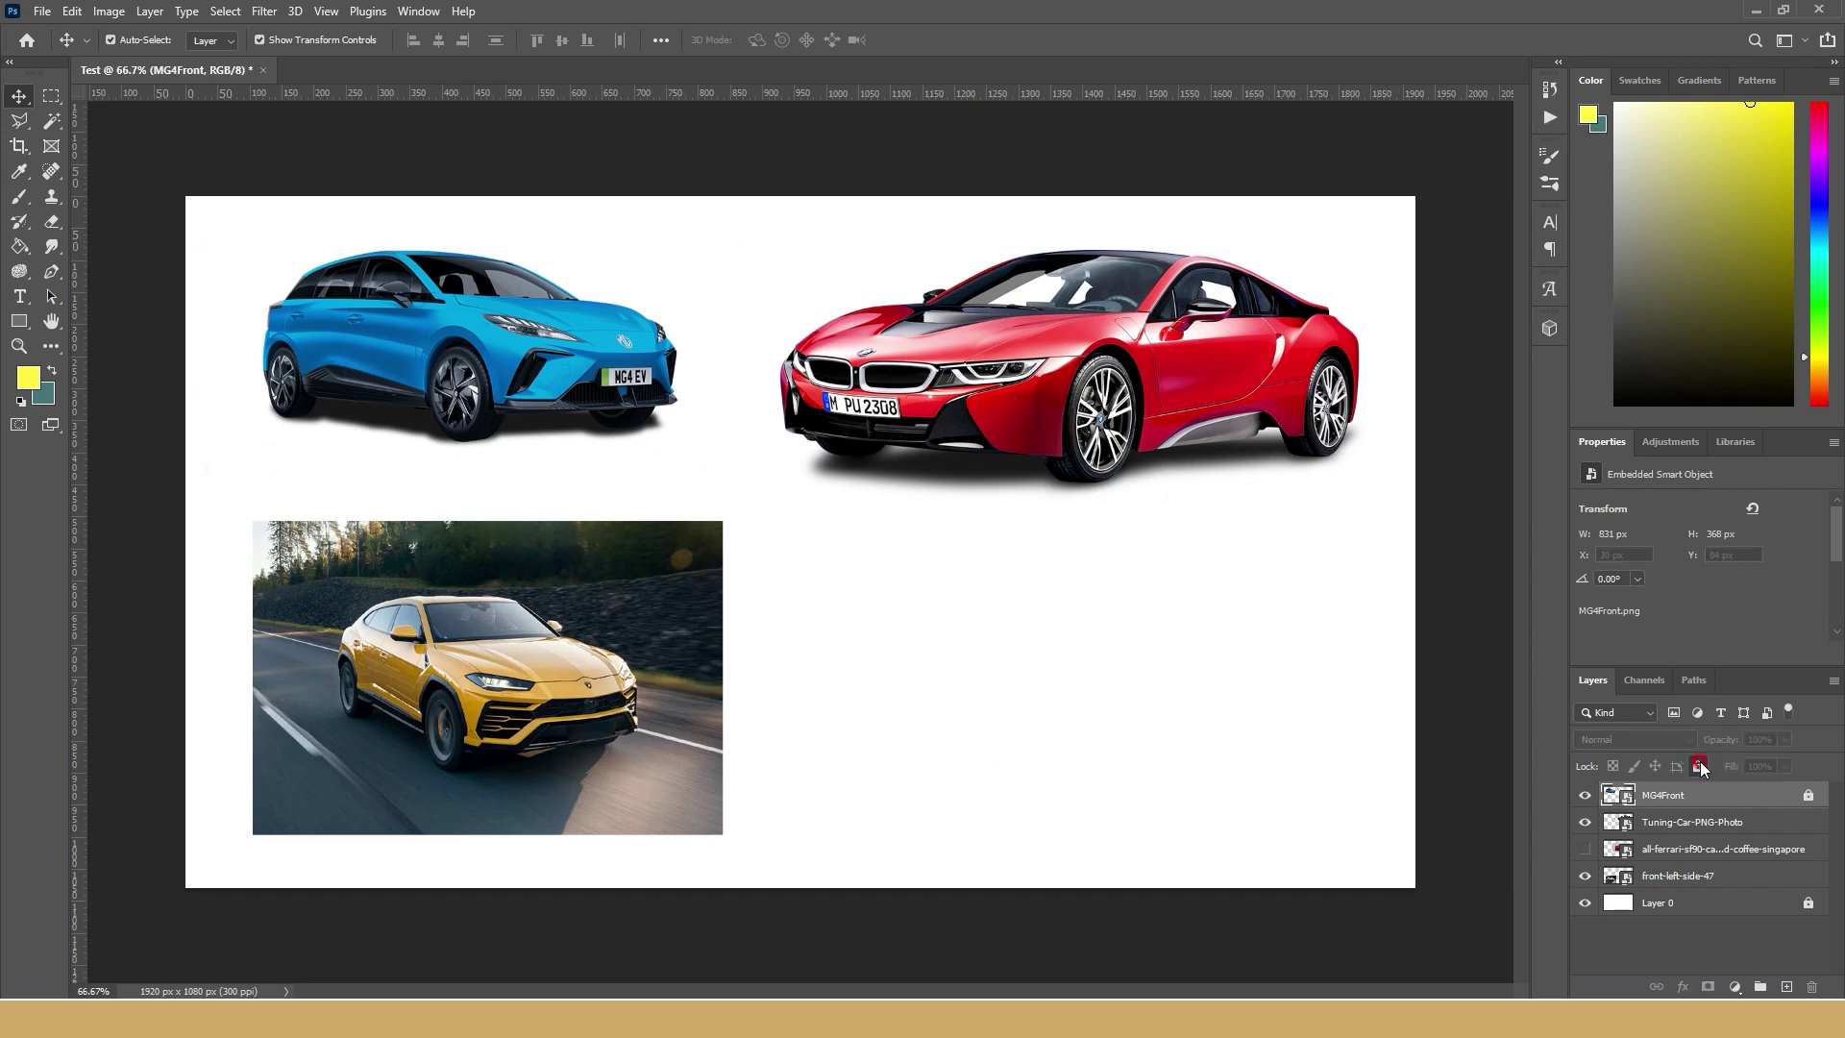
{"action": "mouse_move", "coordinate": [1336, 238]}
{"action": "left_mouse_down"}
{"action": "mouse_move", "coordinate": [1157, 303]}
{"action": "mouse_move", "coordinate": [452, 816]}
{"action": "mouse_move", "coordinate": [502, 762]}
{"action": "left_mouse_up"}
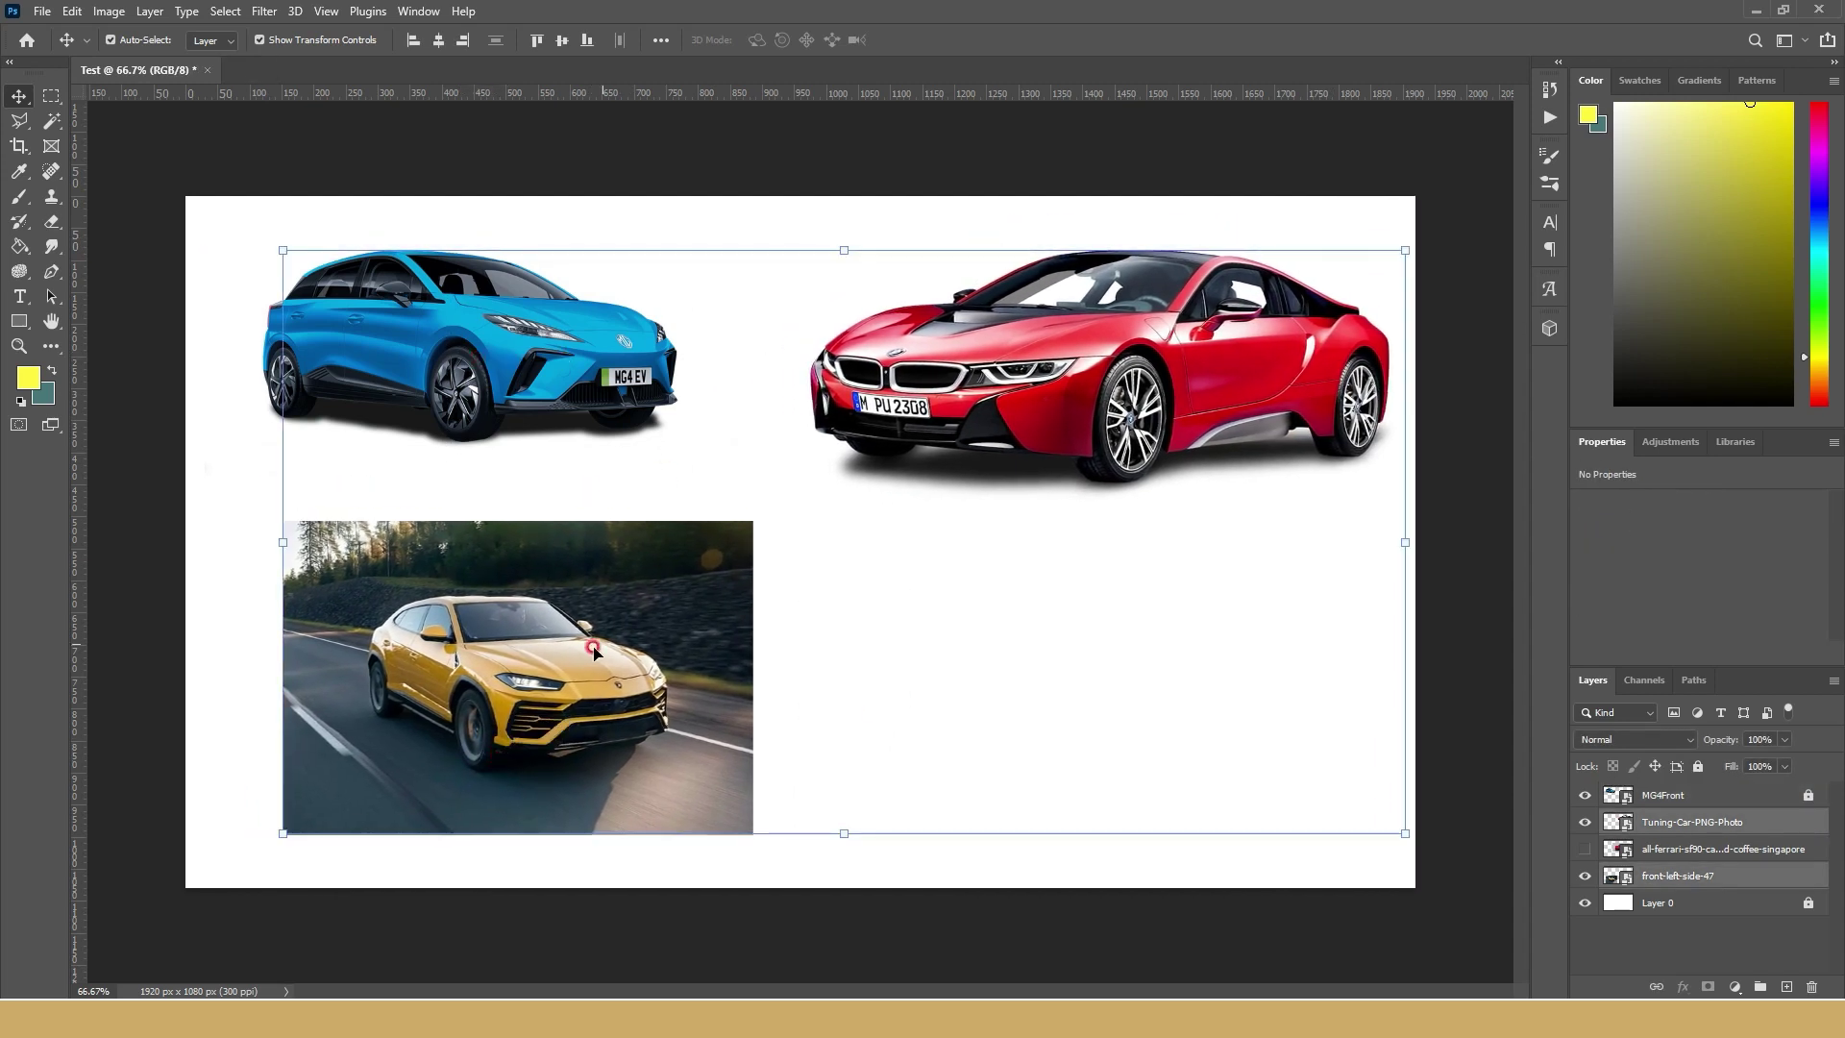
{"action": "left_click_drag", "start_coordinate": [603, 652], "coordinate": [574, 654]}
{"action": "left_click", "coordinate": [988, 185]}
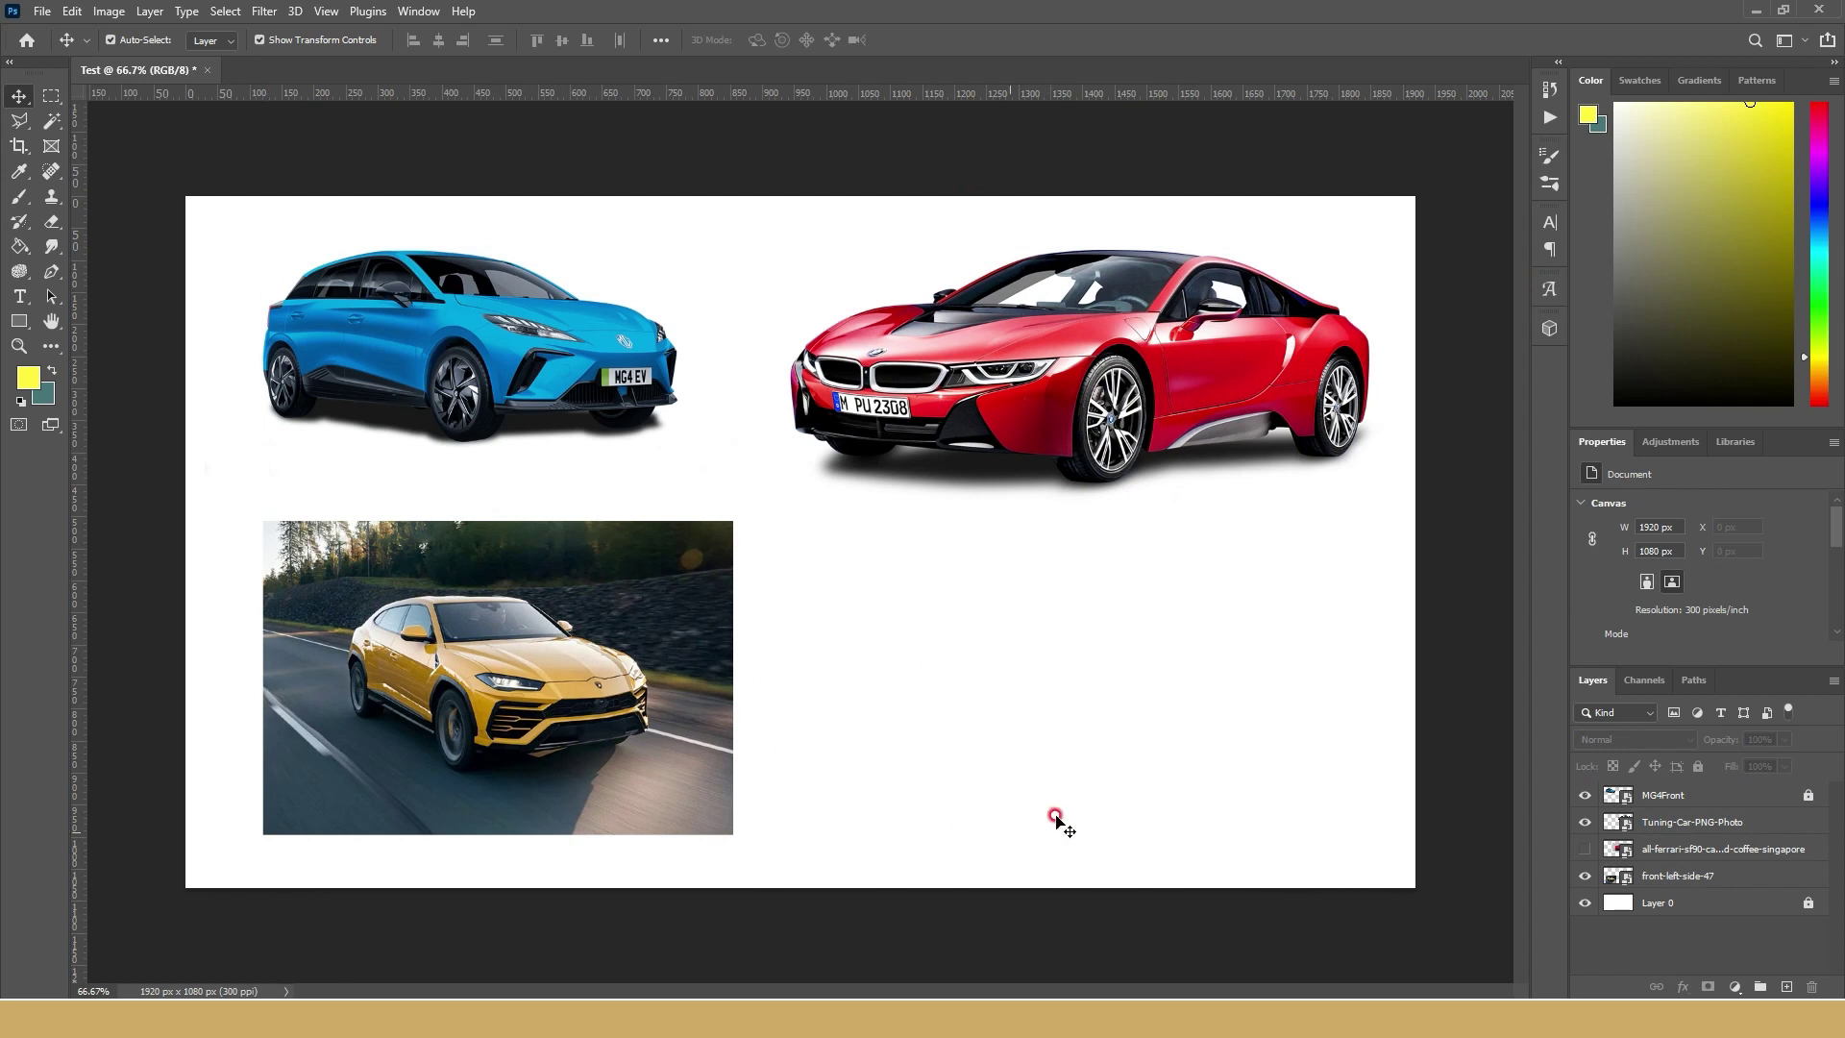
{"action": "left_click_drag", "start_coordinate": [732, 684], "coordinate": [759, 684]}
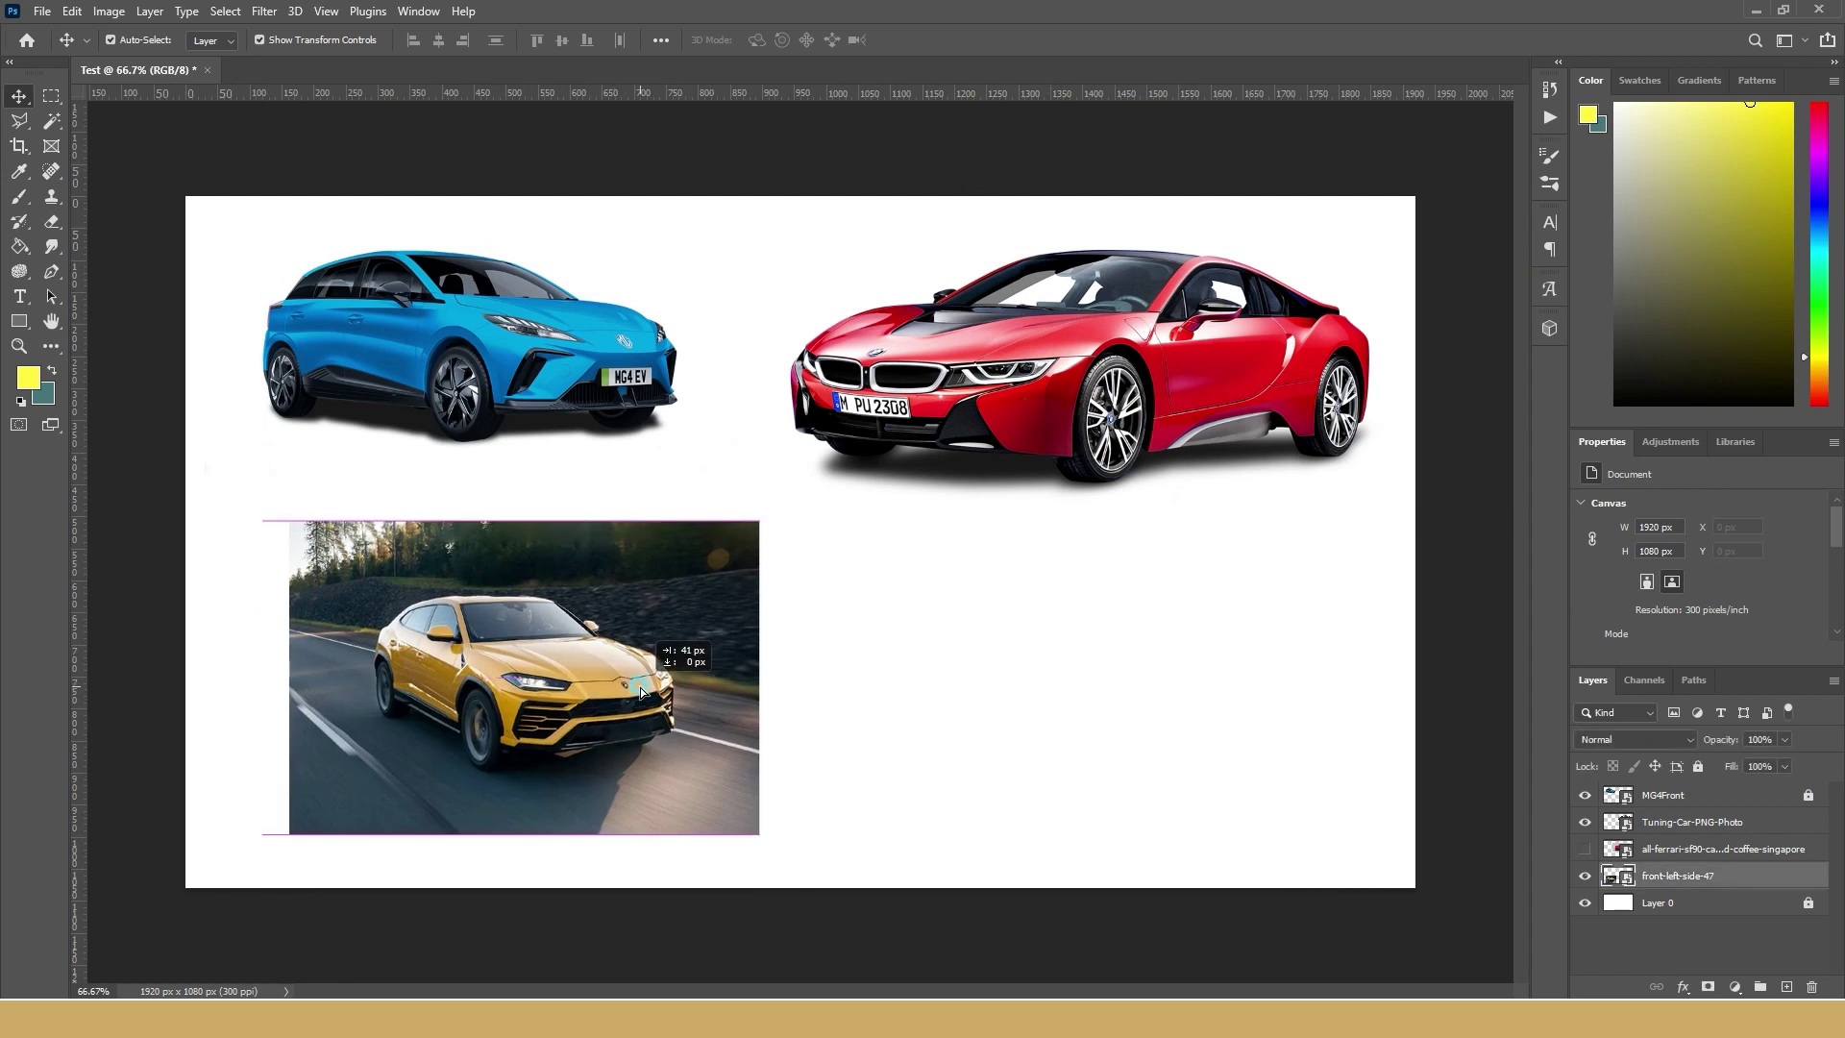
- Hide the front-left-side-47 photo and move the red BMW up beside the blue MG4
{"action": "left_click", "coordinate": [1583, 877]}
{"action": "mouse_move", "coordinate": [1080, 392]}
{"action": "left_mouse_down"}
{"action": "mouse_move", "coordinate": [1021, 535]}
{"action": "mouse_move", "coordinate": [1021, 667]}
{"action": "left_mouse_up"}
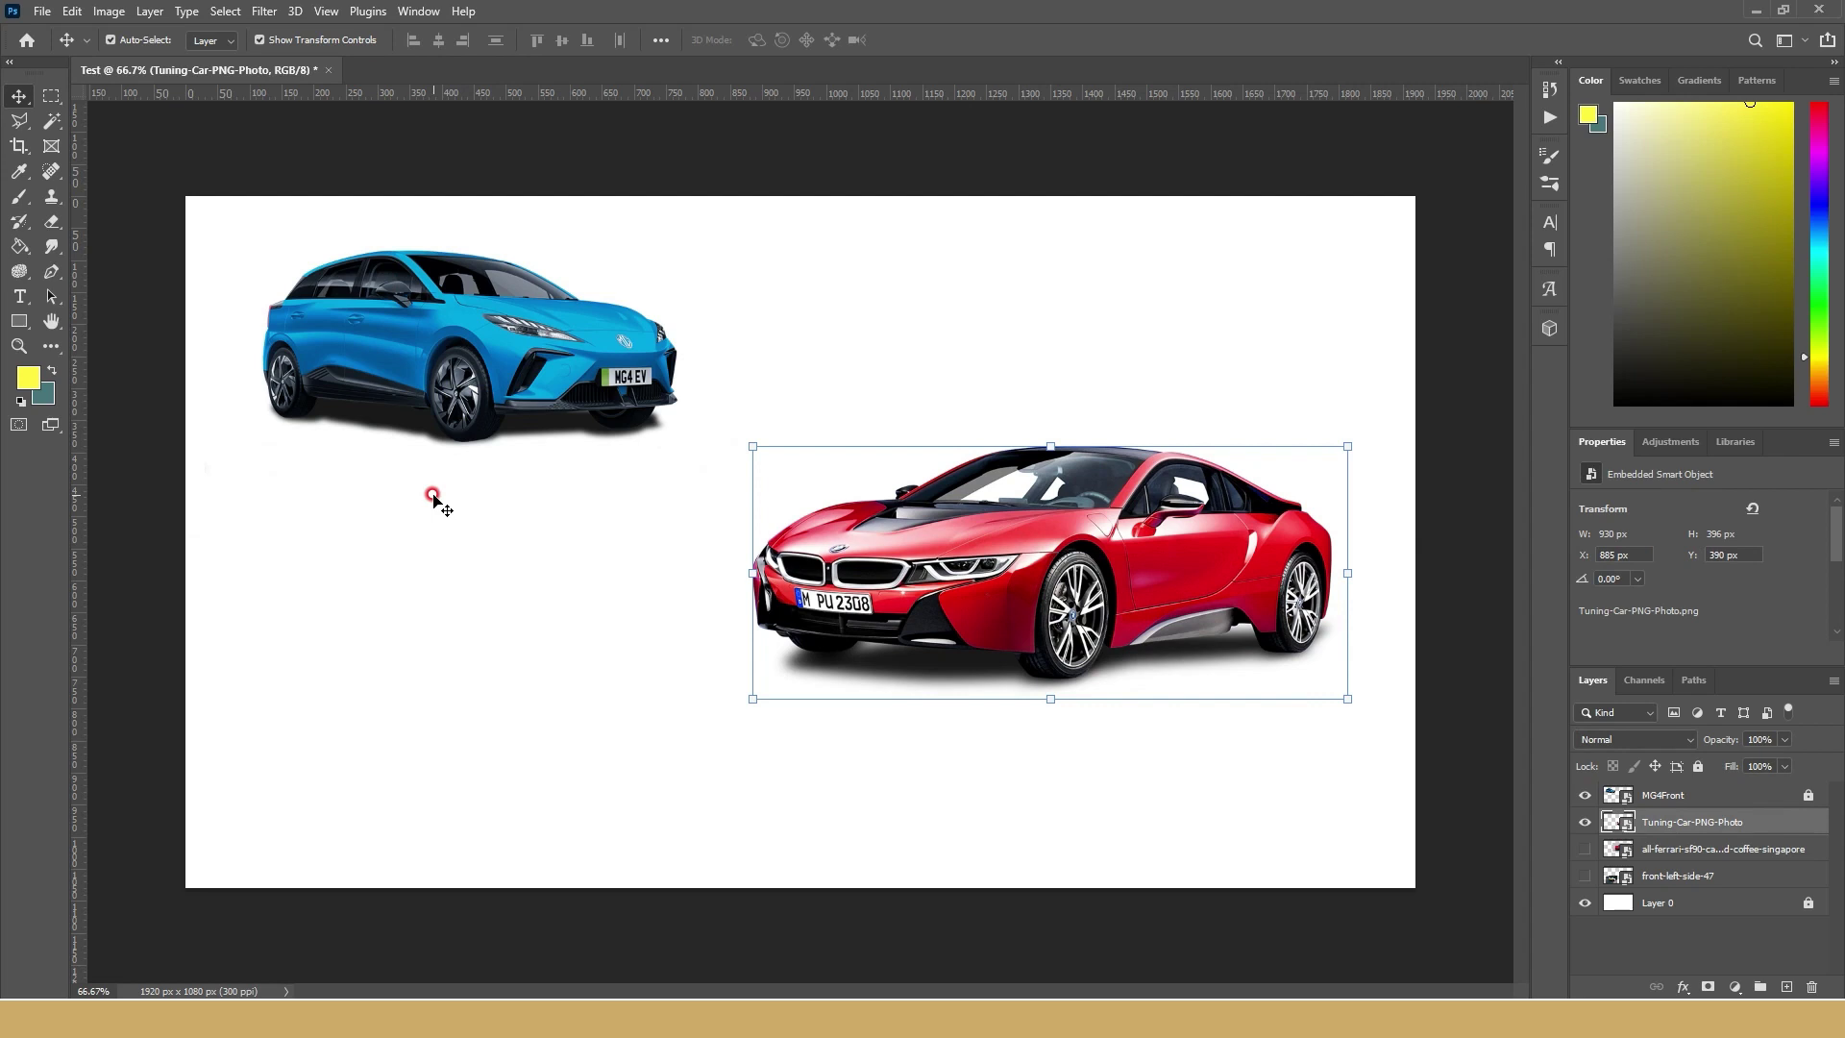
{"action": "left_click_drag", "start_coordinate": [996, 565], "coordinate": [996, 407]}
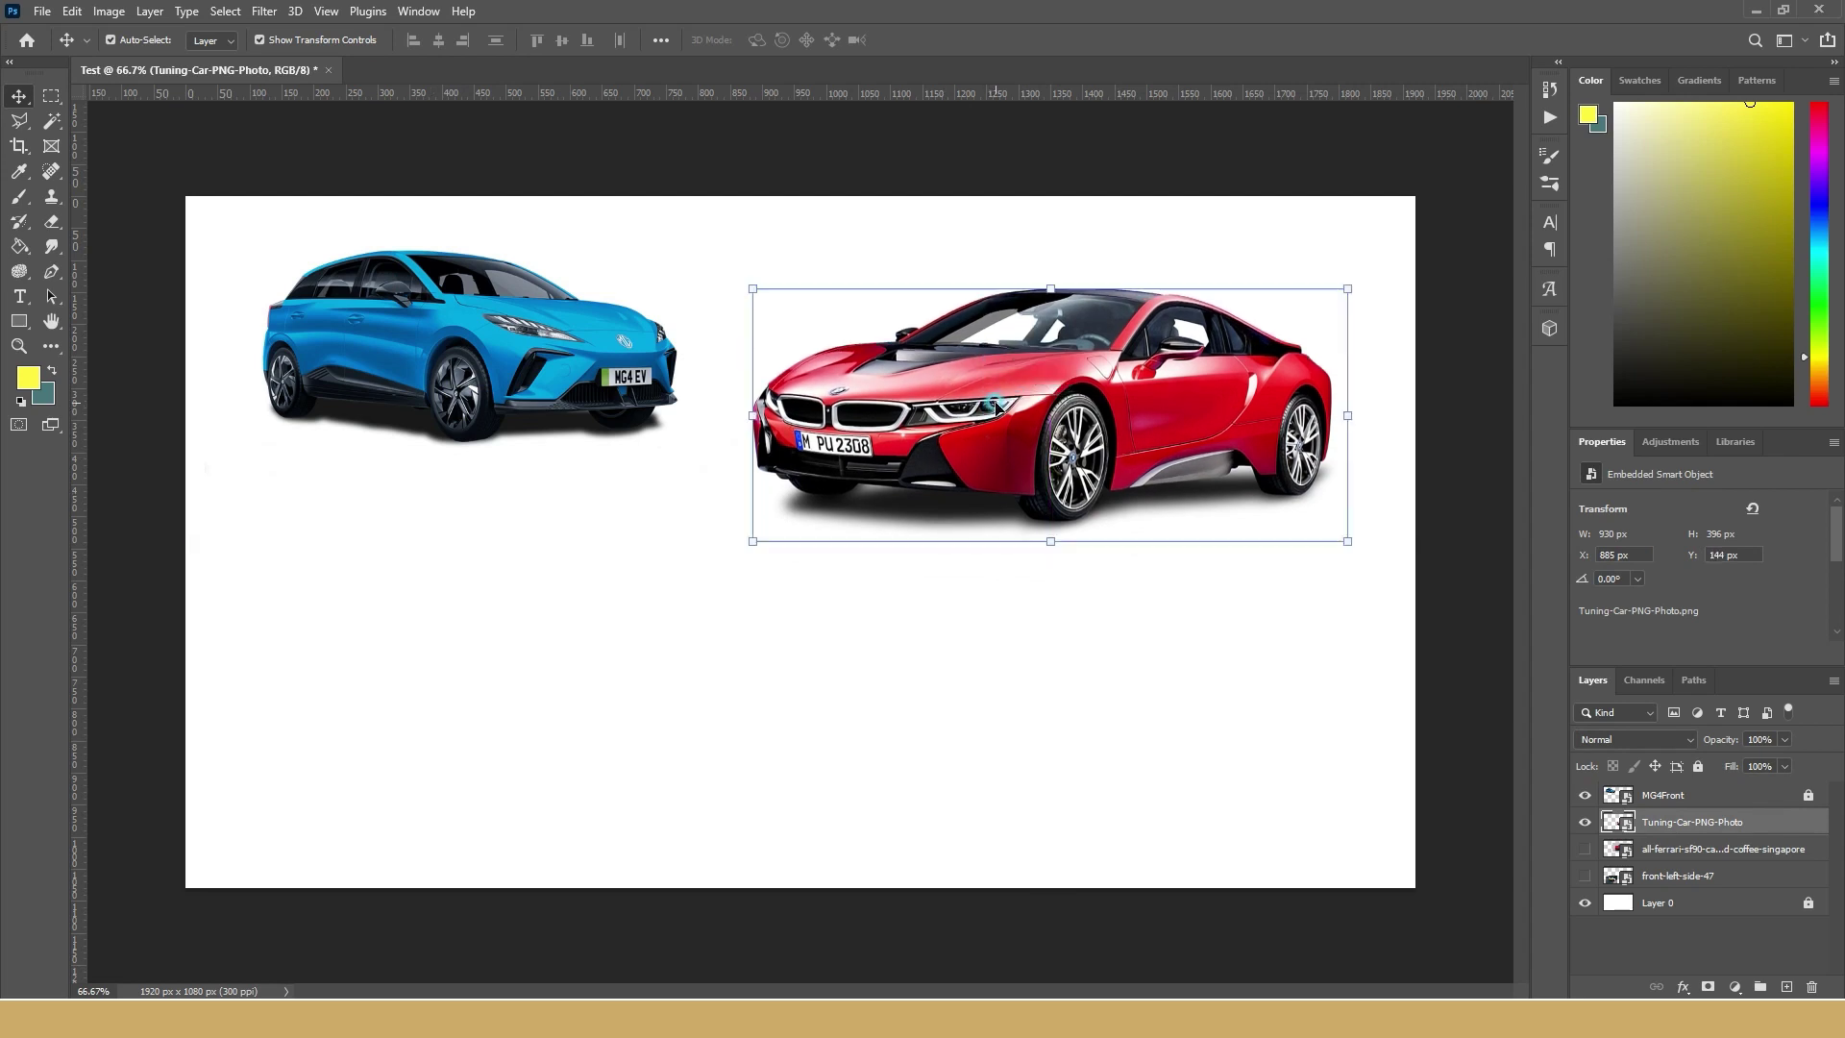